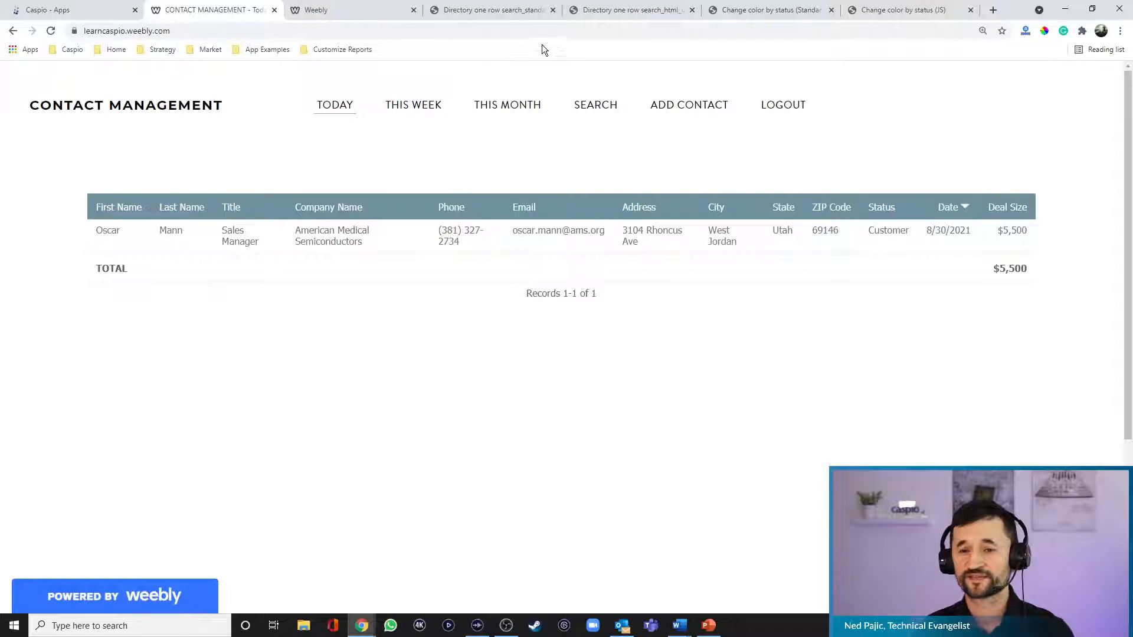
# Compare the standard and HTML-customized physician directories, and the standard and JavaScript versions of the color-by-status contact report.
pyautogui.click(502, 13)
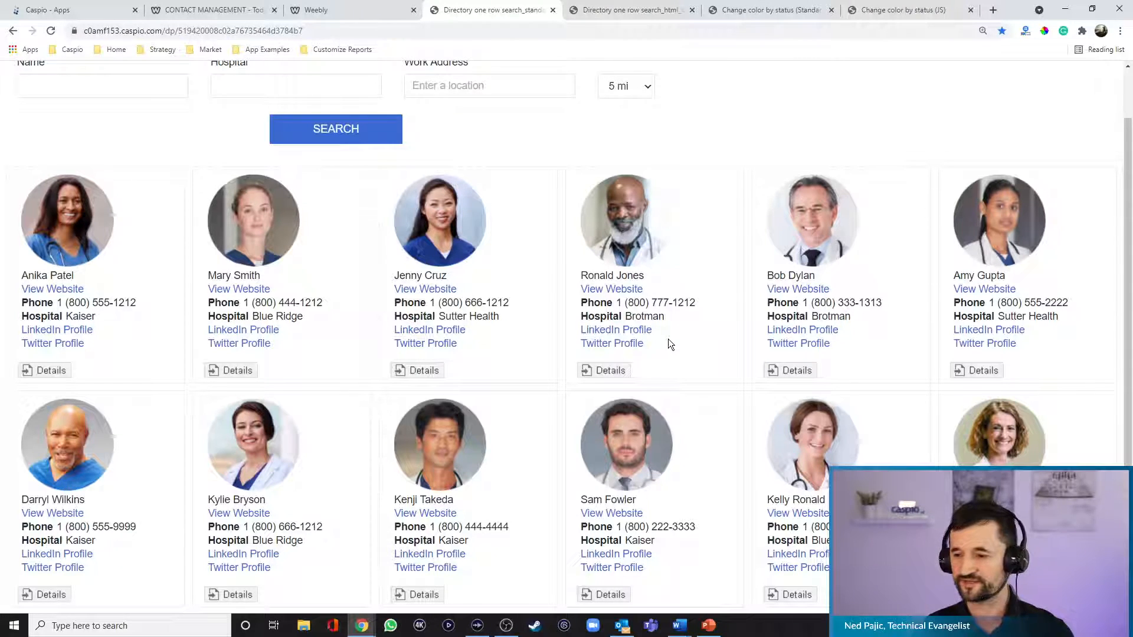
pyautogui.click(649, 10)
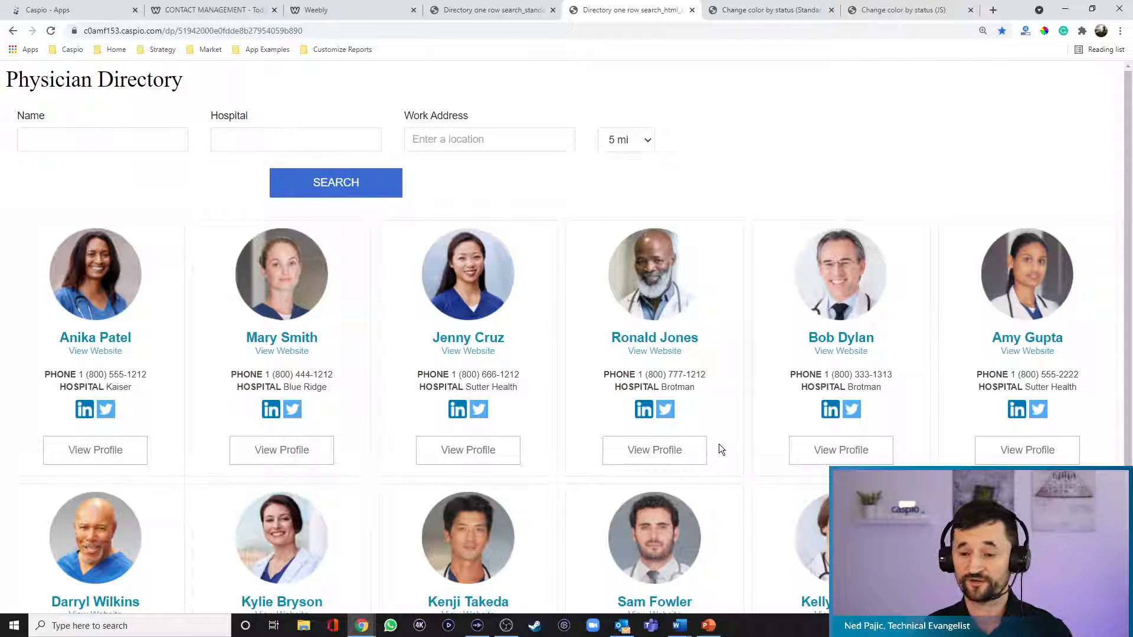
pyautogui.click(507, 12)
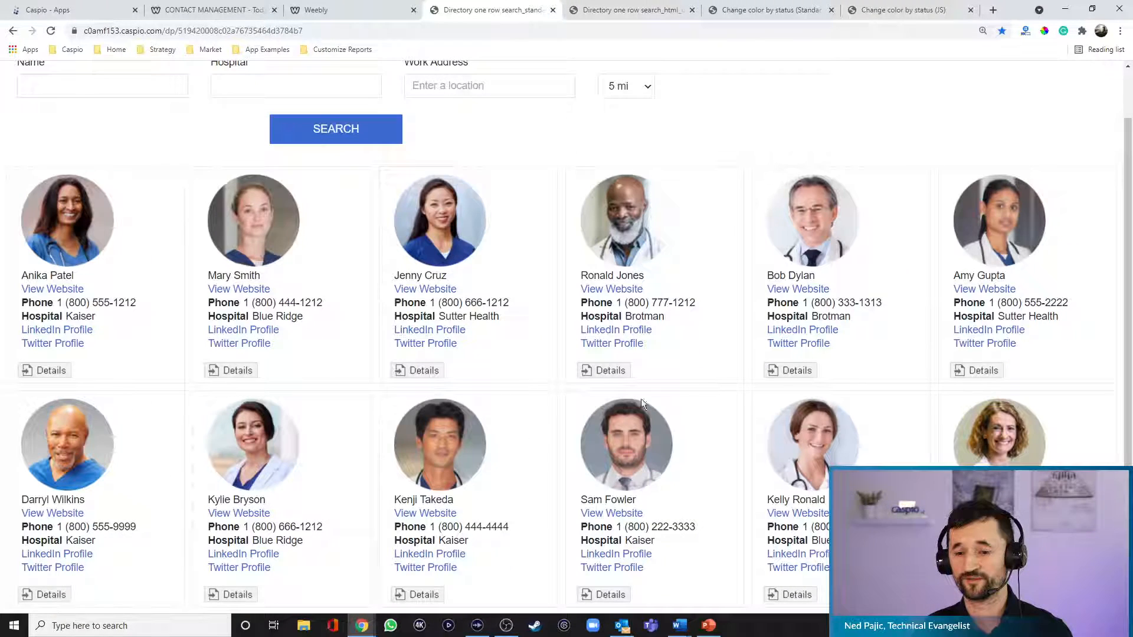
pyautogui.click(771, 11)
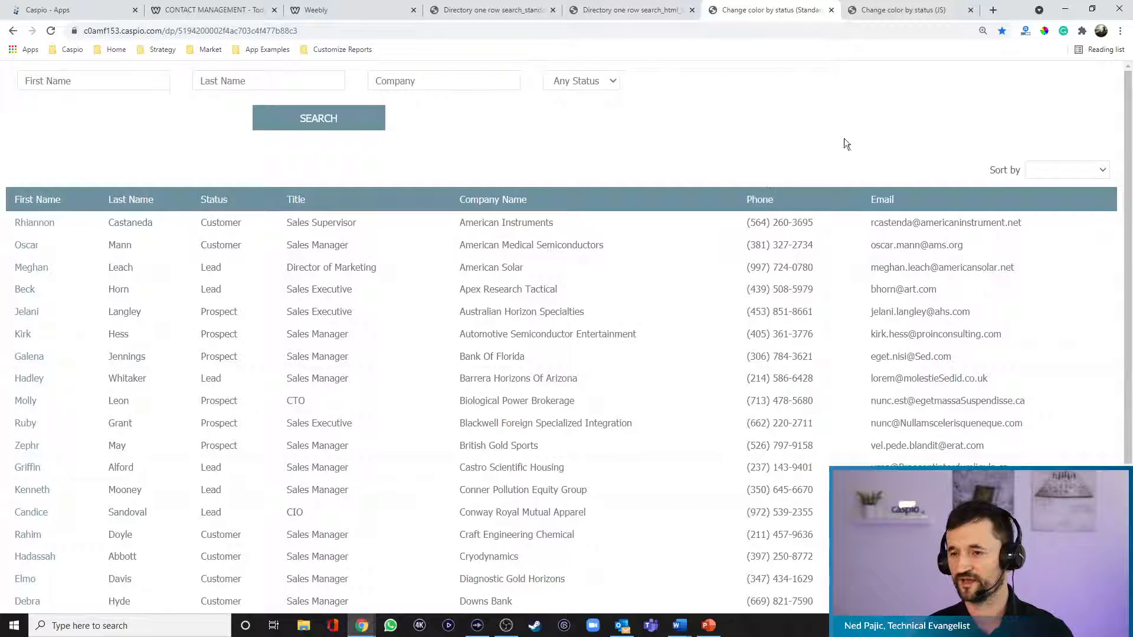
pyautogui.click(903, 11)
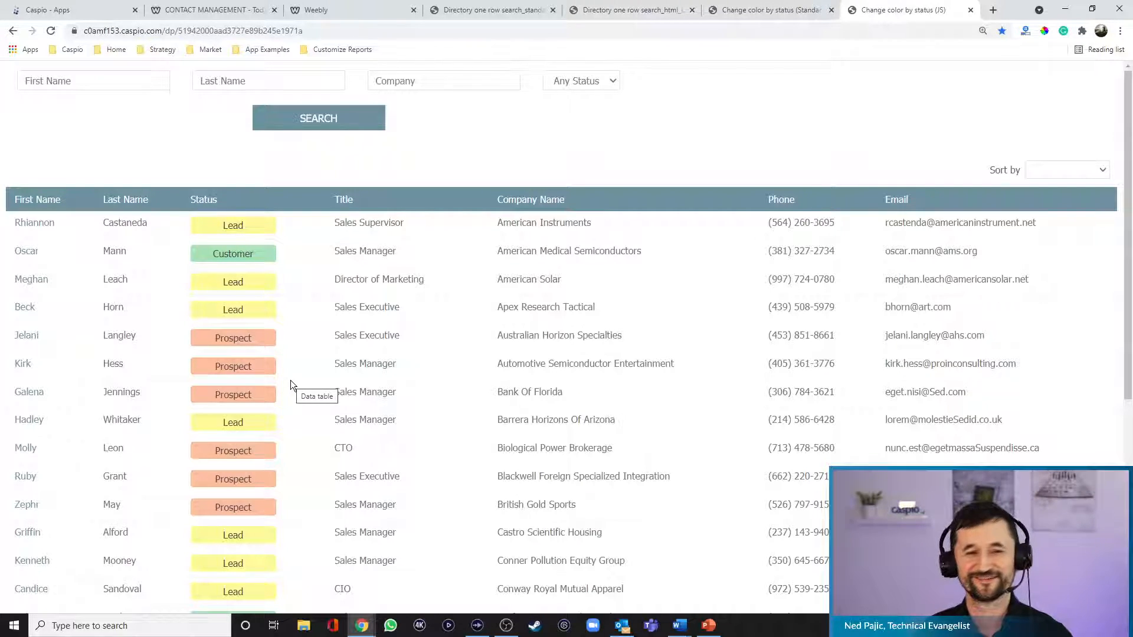
# View the live contact management site's Today report, visiting the Add Contact page and returning to Today.
pyautogui.click(219, 11)
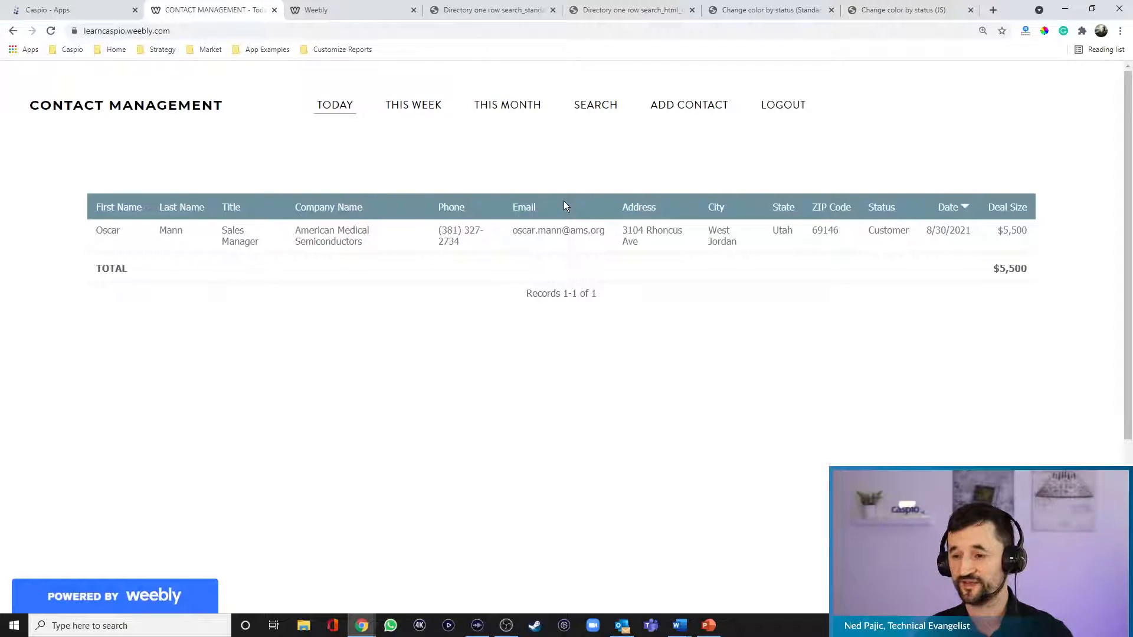
pyautogui.click(690, 113)
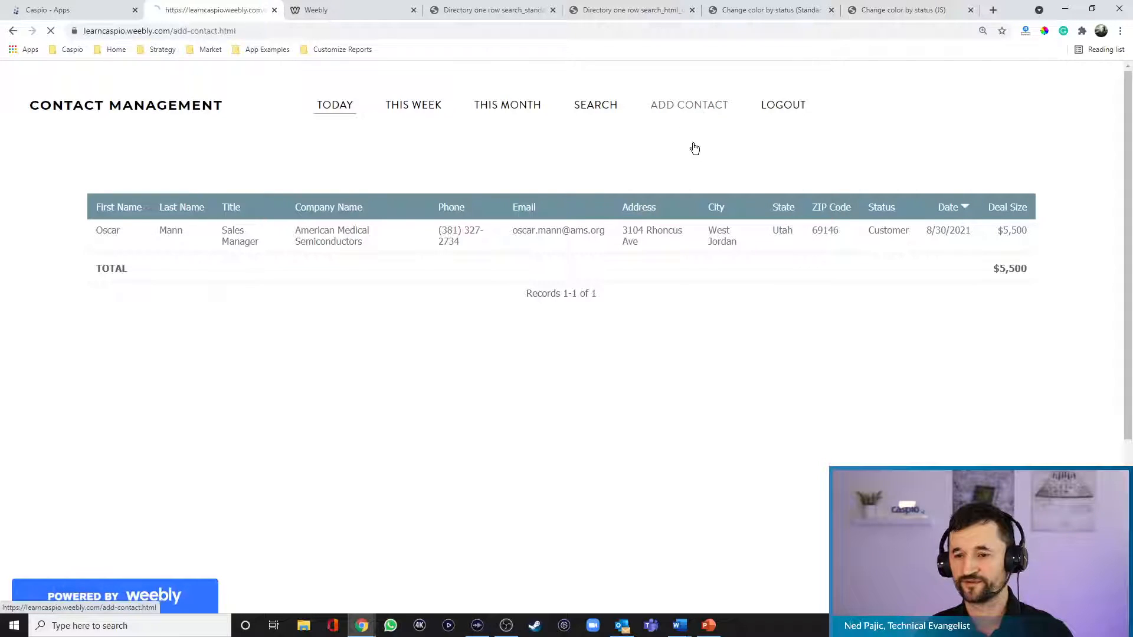
pyautogui.click(337, 105)
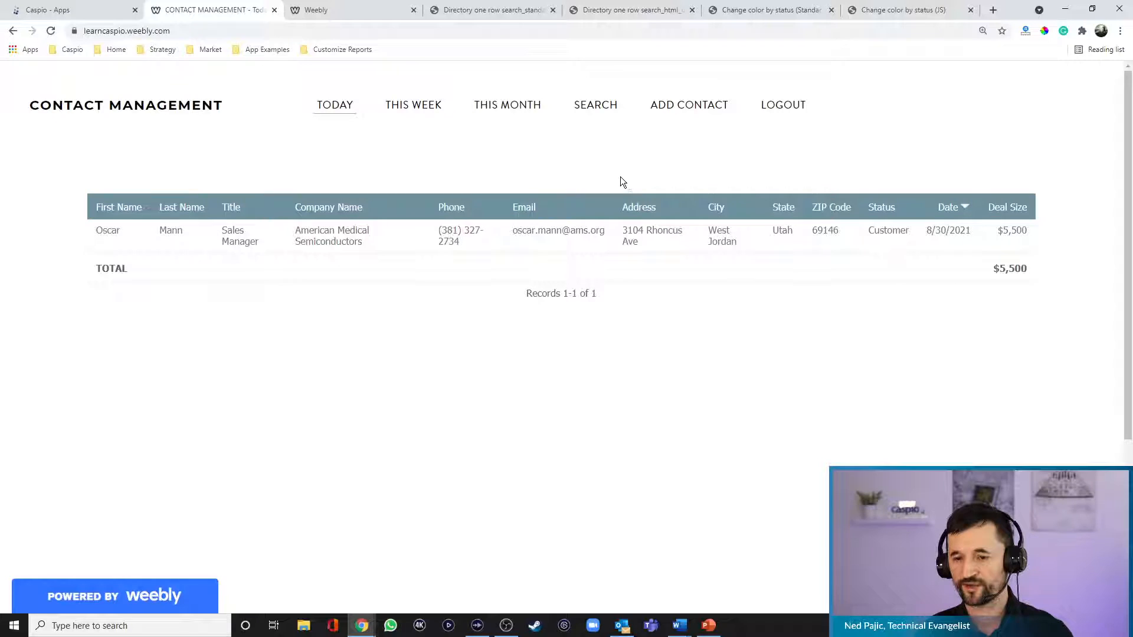
# Open the Contact Management System app in Caspio and edit its Today's Contacts DataPage.
pyautogui.click(111, 9)
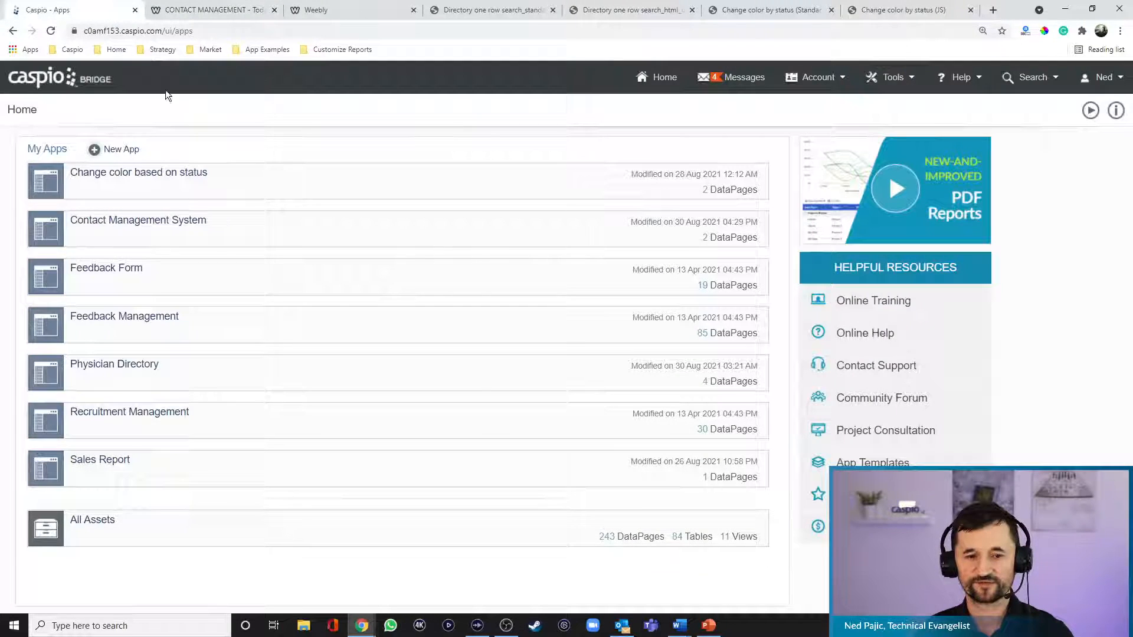
pyautogui.click(81, 239)
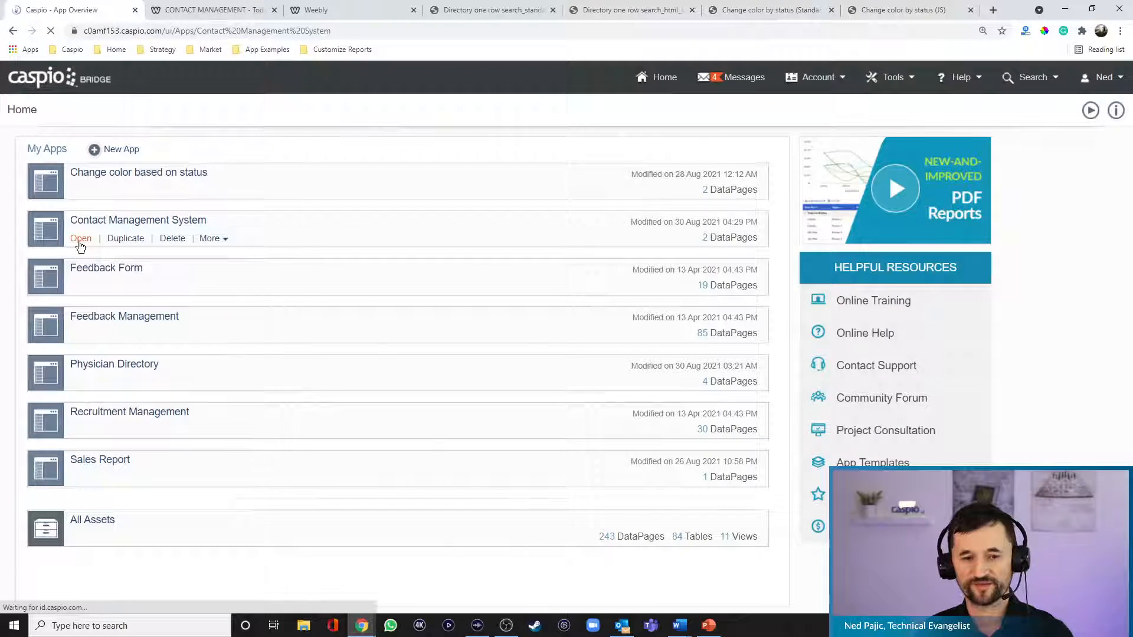
pyautogui.click(62, 180)
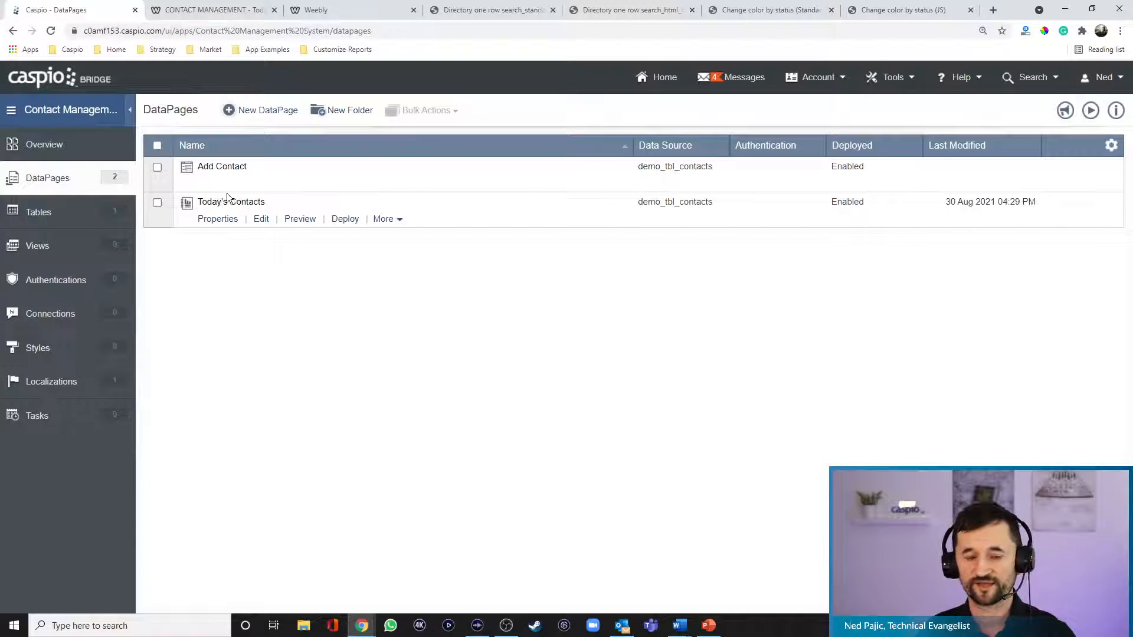
pyautogui.click(262, 220)
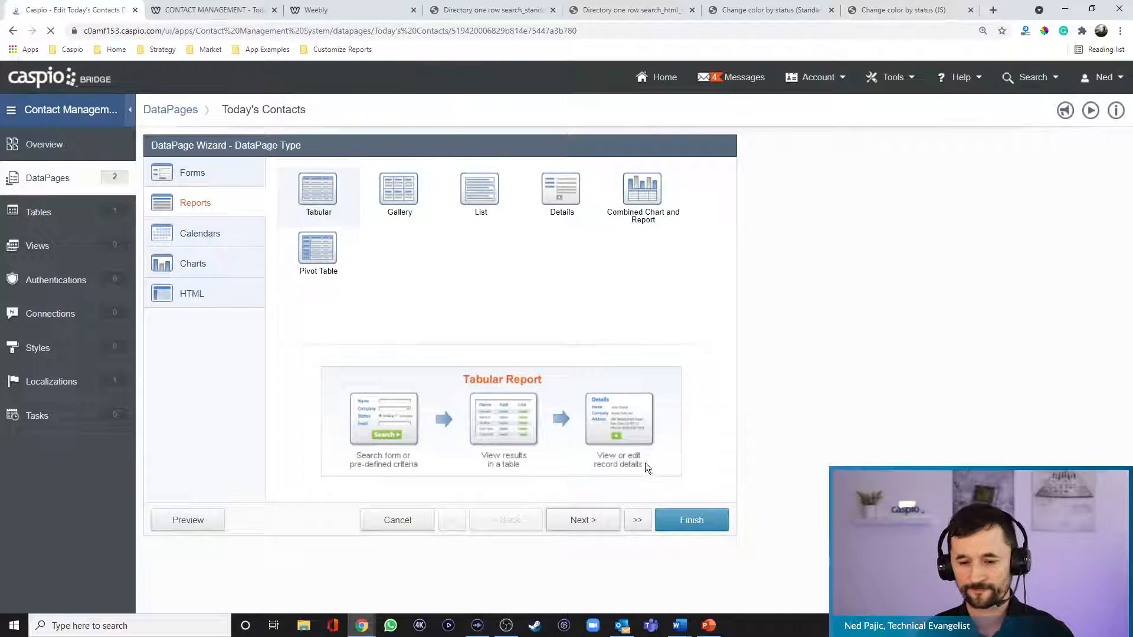
# Review the report's search type, its filtering field and the comparison types available for Date.
pyautogui.click(593, 524)
pyautogui.click(593, 524)
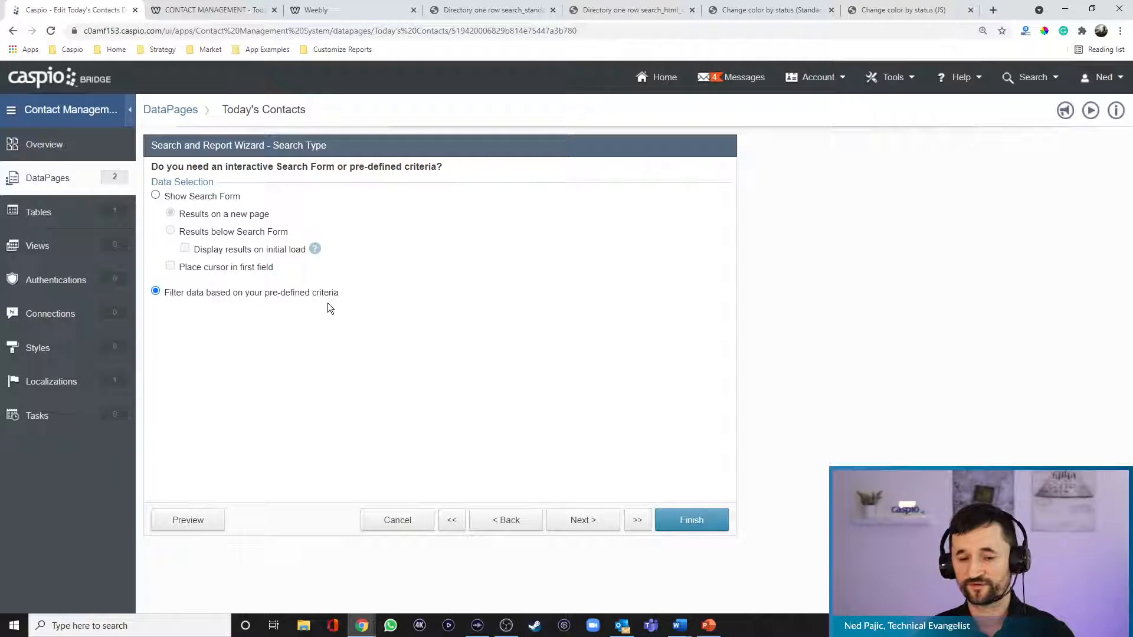
pyautogui.click(582, 518)
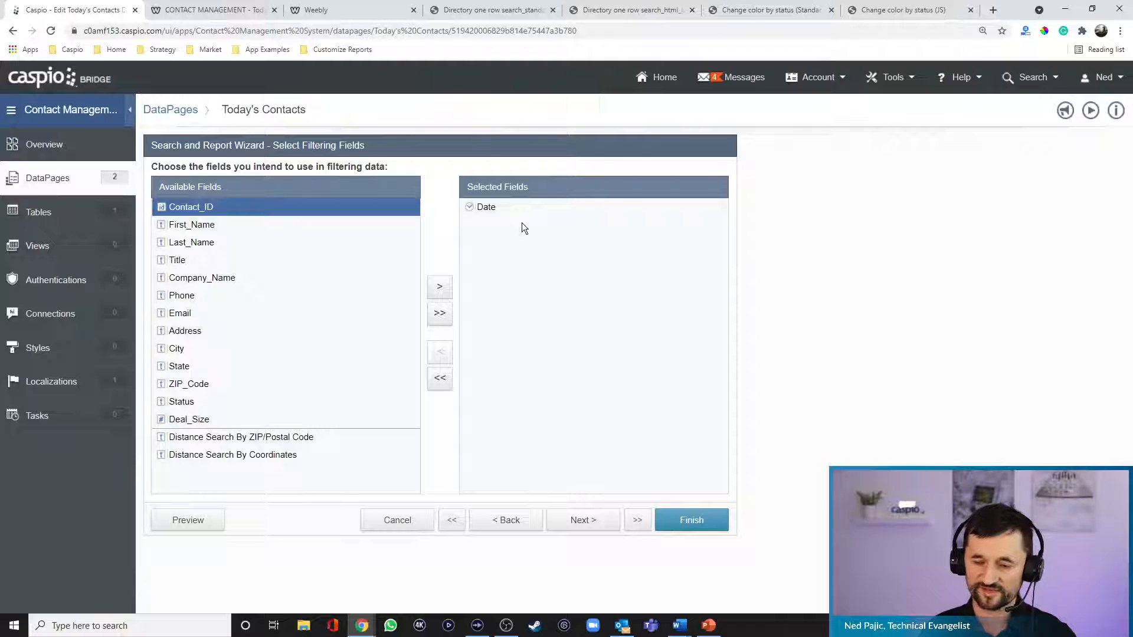
pyautogui.click(577, 523)
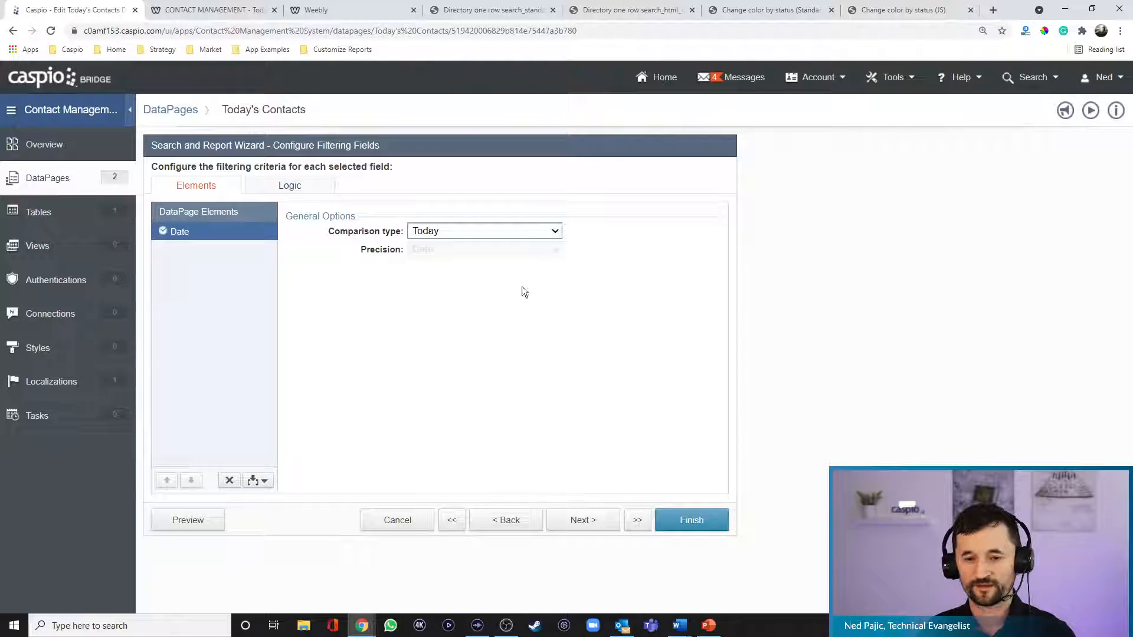
pyautogui.click(442, 230)
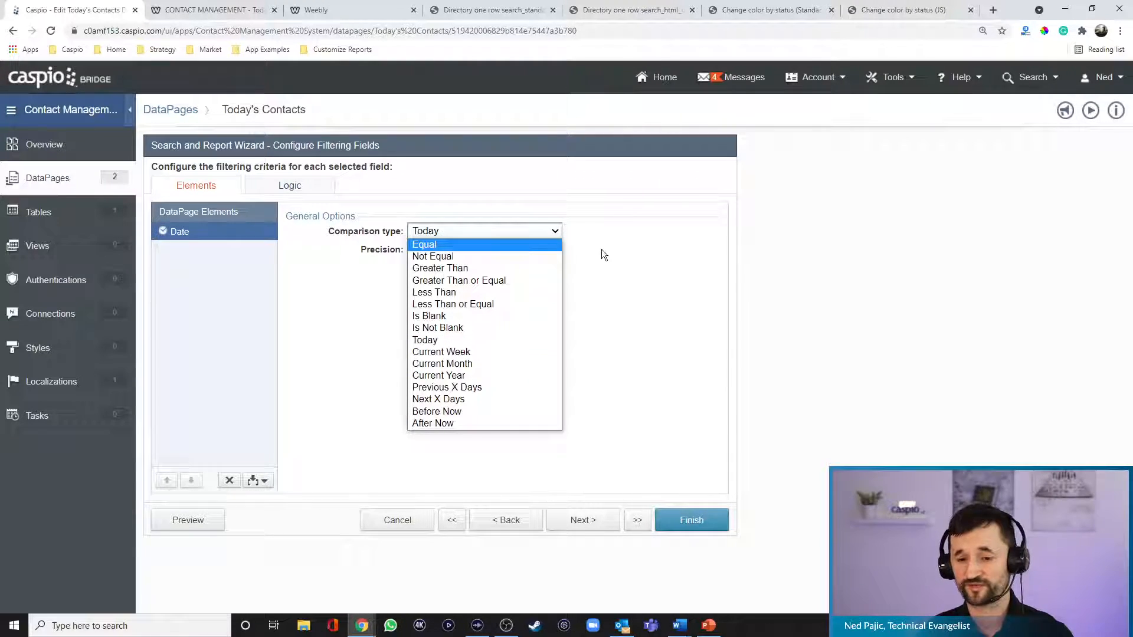
pyautogui.click(635, 268)
# Review the results page fields, their configuration, the results page options and the details page setting.
pyautogui.click(582, 521)
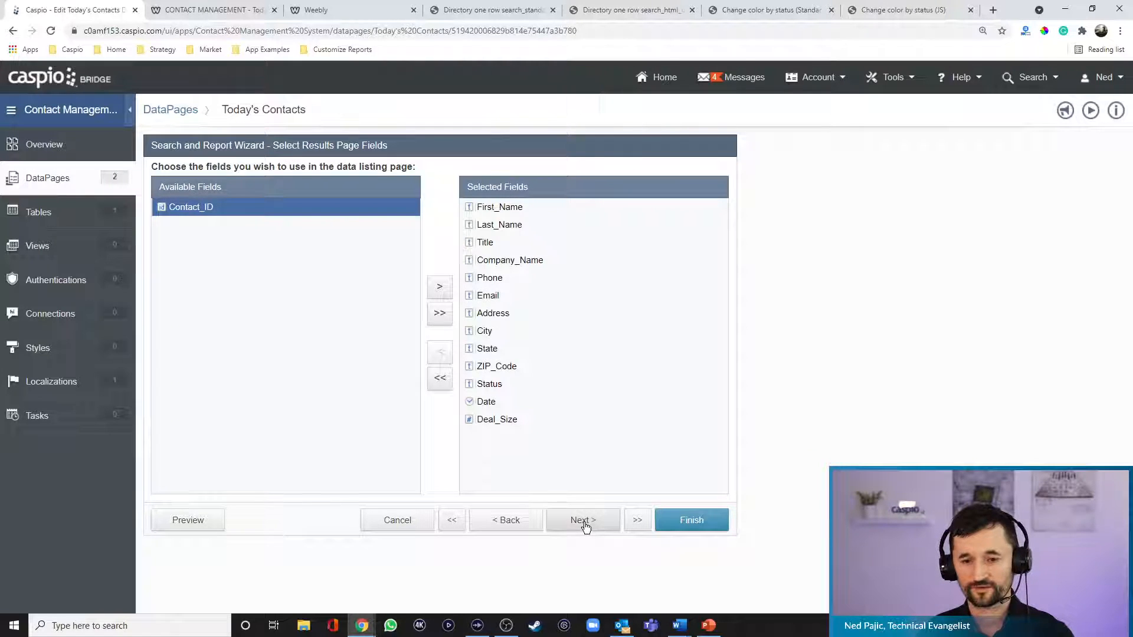
pyautogui.click(585, 523)
pyautogui.click(585, 523)
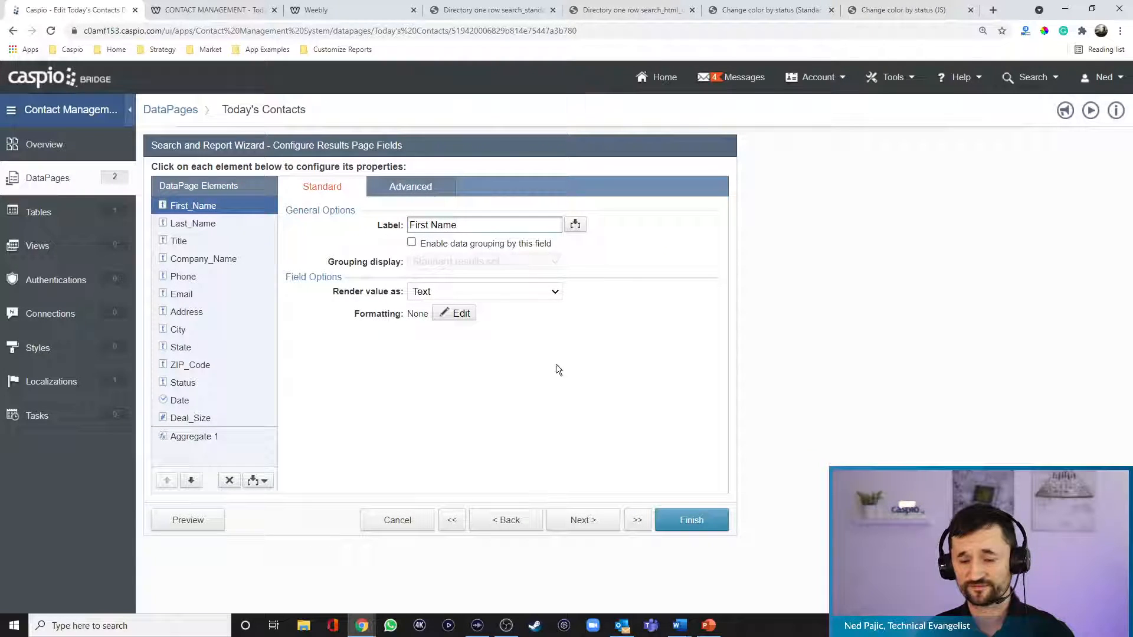
pyautogui.click(584, 523)
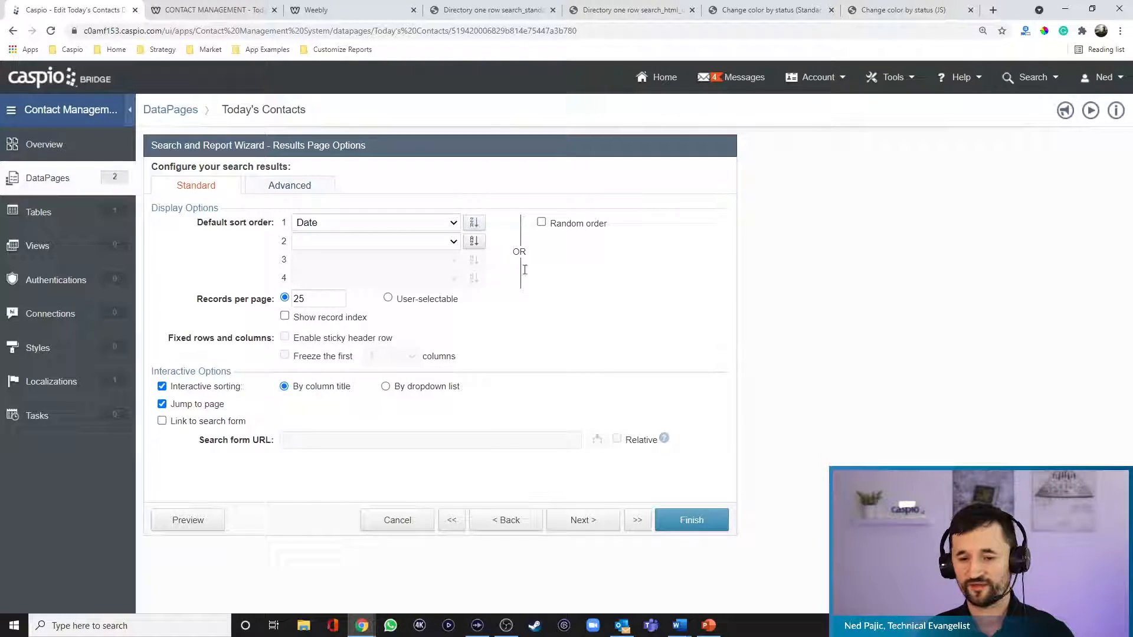
pyautogui.click(586, 520)
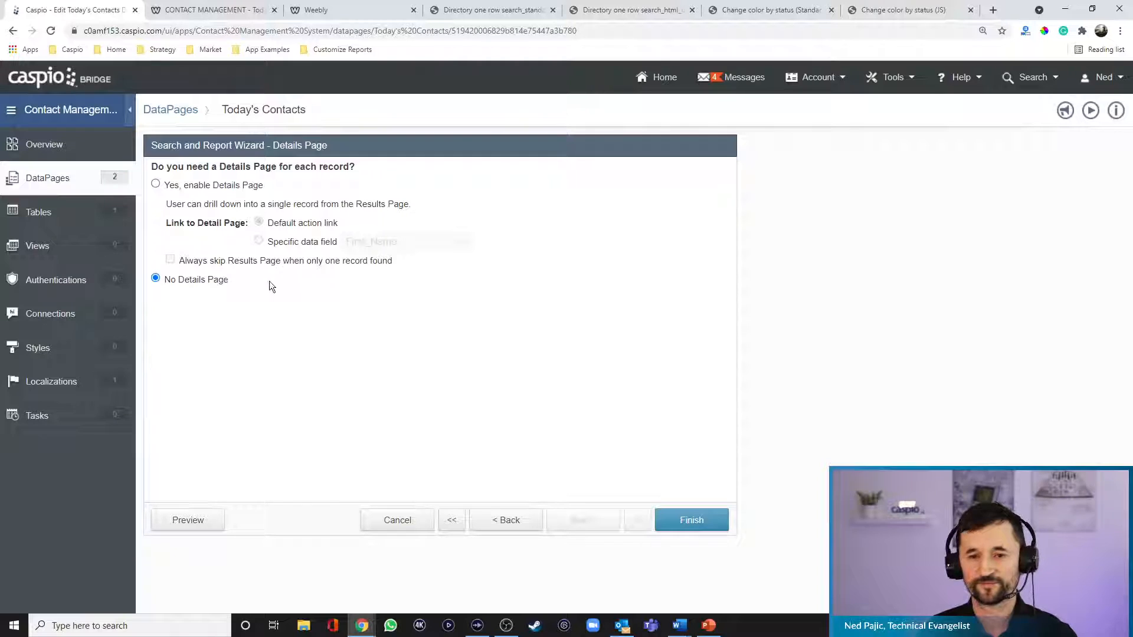
# Look at the Today report embedded in the Weebly editor and on the live contact management site.
pyautogui.click(385, 18)
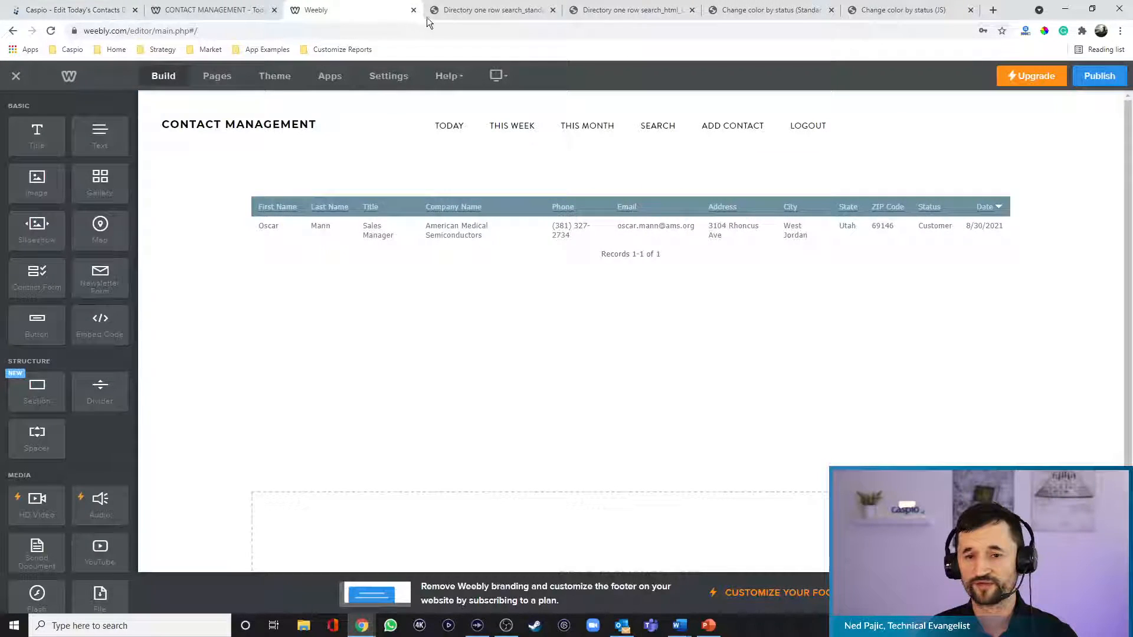
pyautogui.click(508, 12)
pyautogui.click(236, 18)
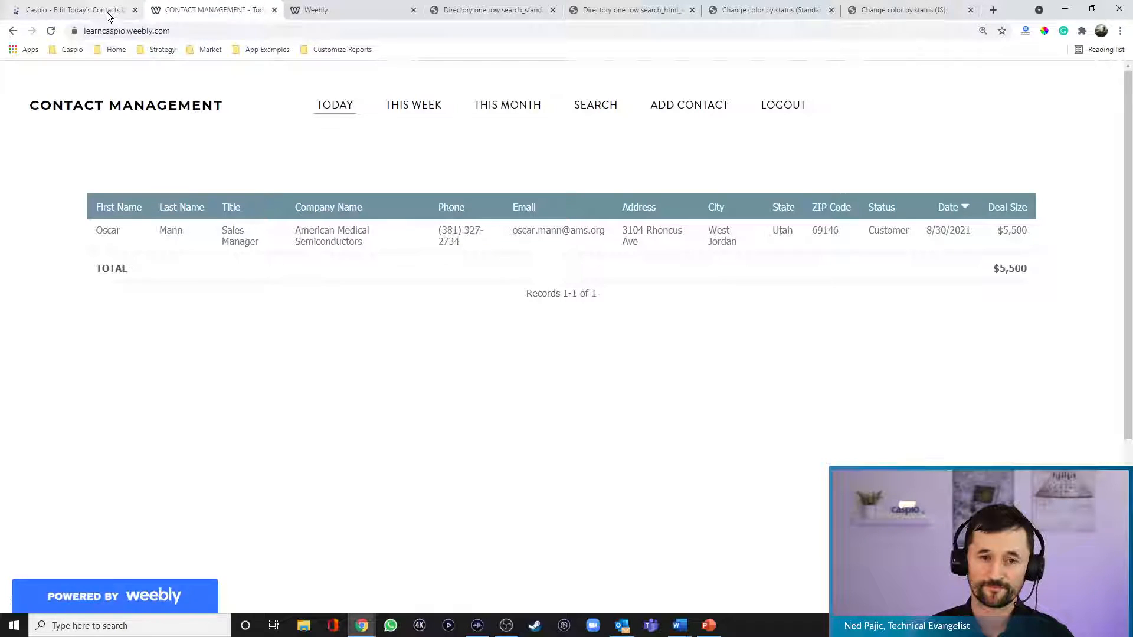
# Return to the filtering field selection of Today's Contacts in Caspio and add Status to the selected fields.
pyautogui.click(65, 10)
pyautogui.click(509, 520)
pyautogui.click(508, 520)
pyautogui.click(509, 520)
pyautogui.click(509, 520)
pyautogui.click(518, 523)
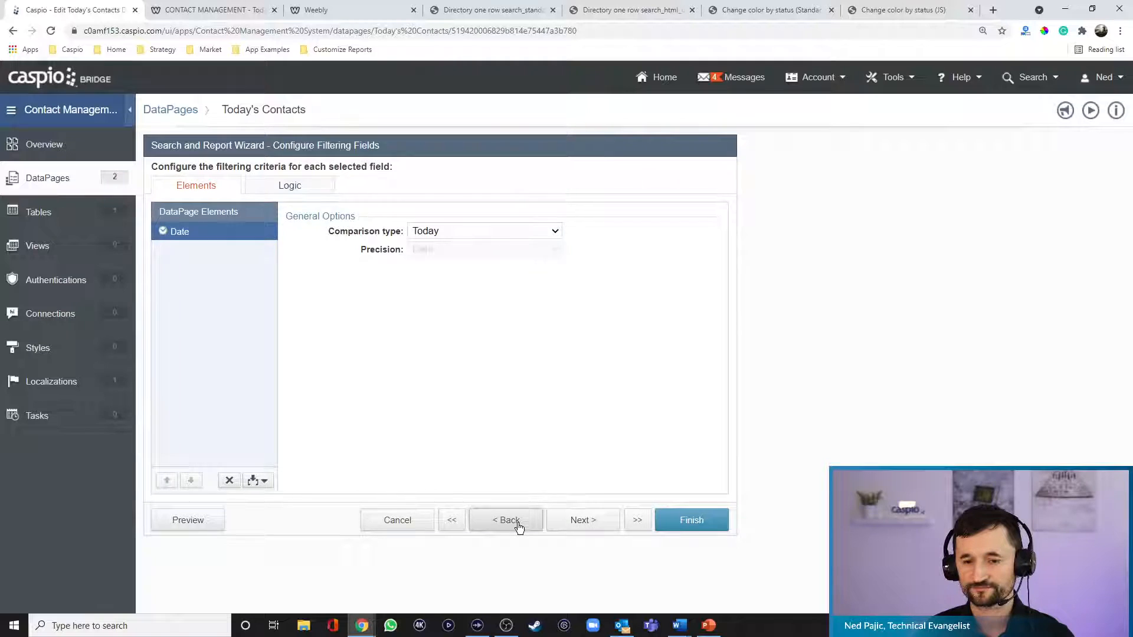
pyautogui.click(517, 523)
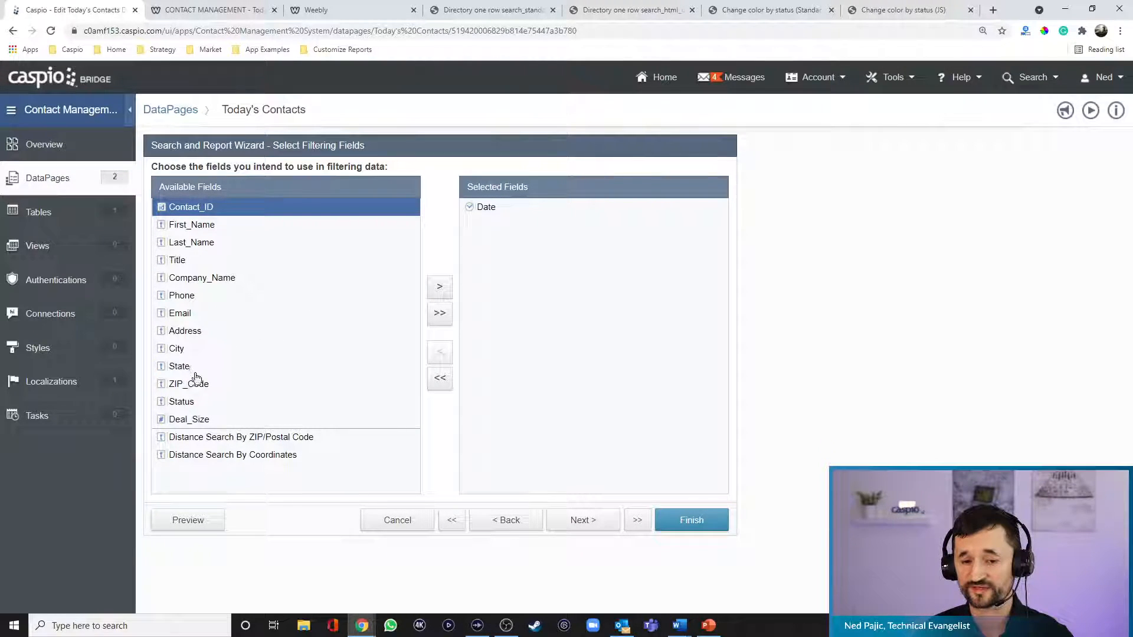
pyautogui.moveTo(182, 400); pyautogui.dragTo(478, 269)
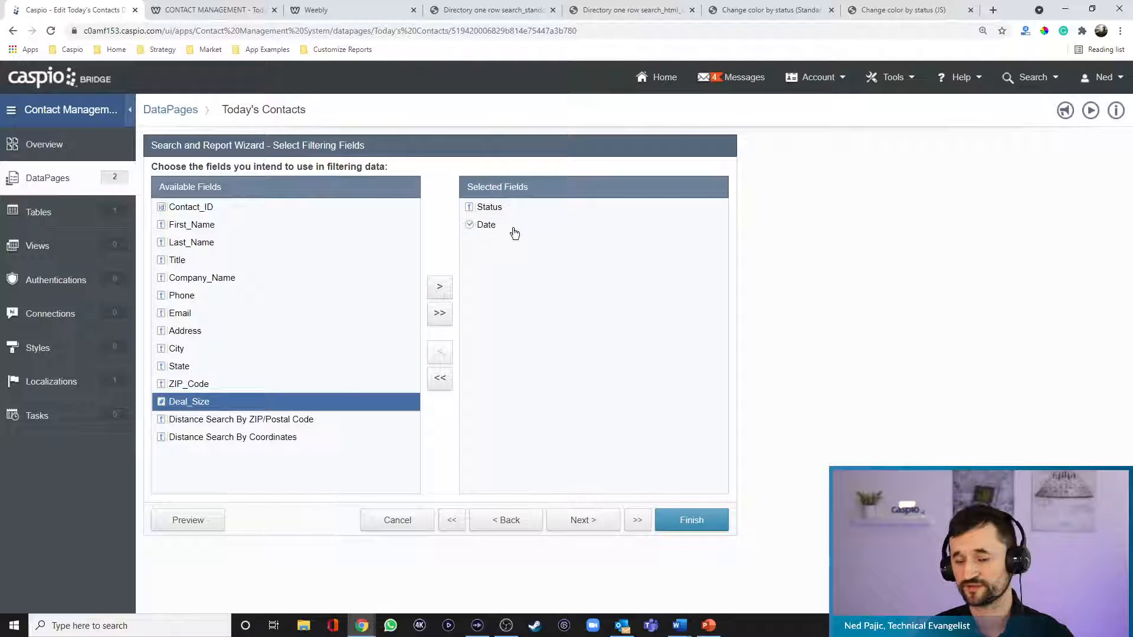
# Set the Status filter value to Lead, save the DataPage and check the live Today page.
pyautogui.click(582, 523)
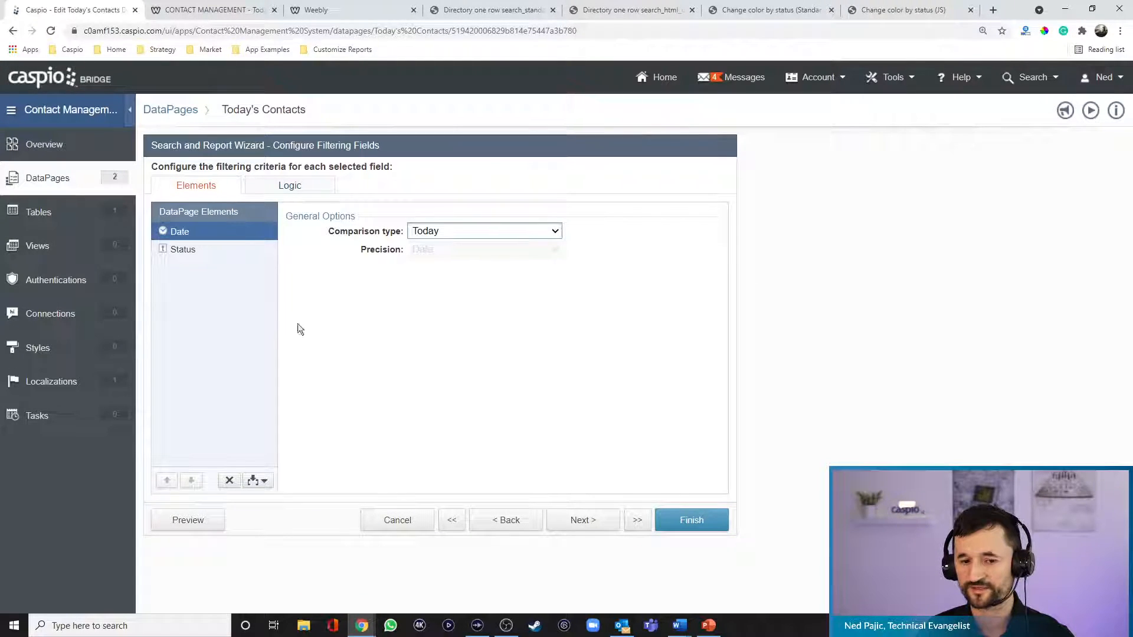
pyautogui.click(184, 249)
pyautogui.click(439, 270)
pyautogui.write('Lead')
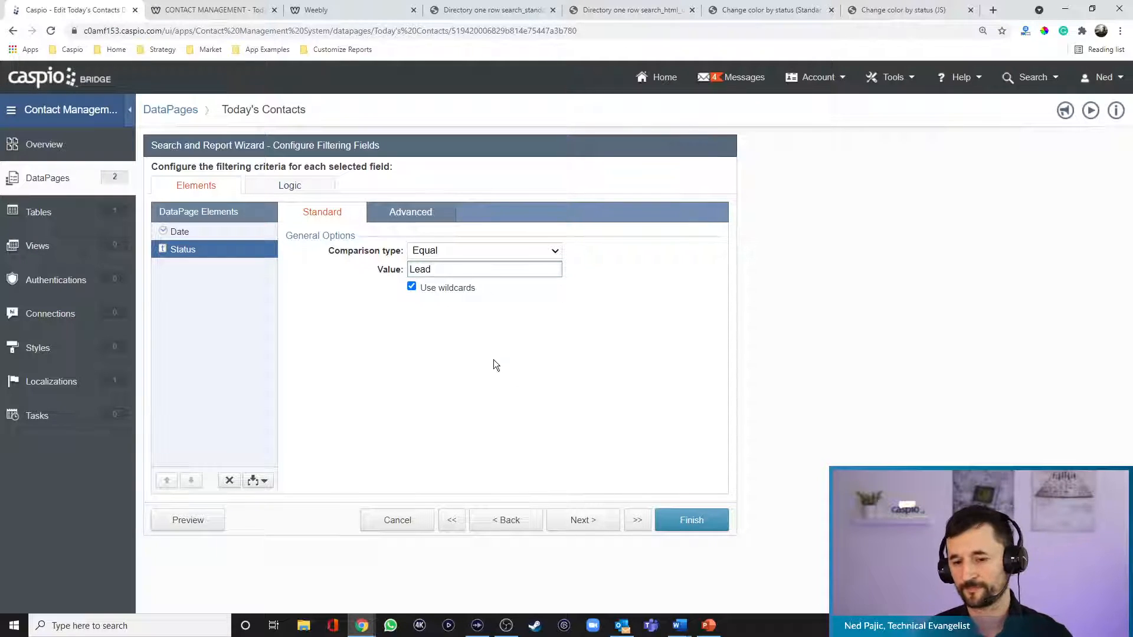
pyautogui.click(493, 359)
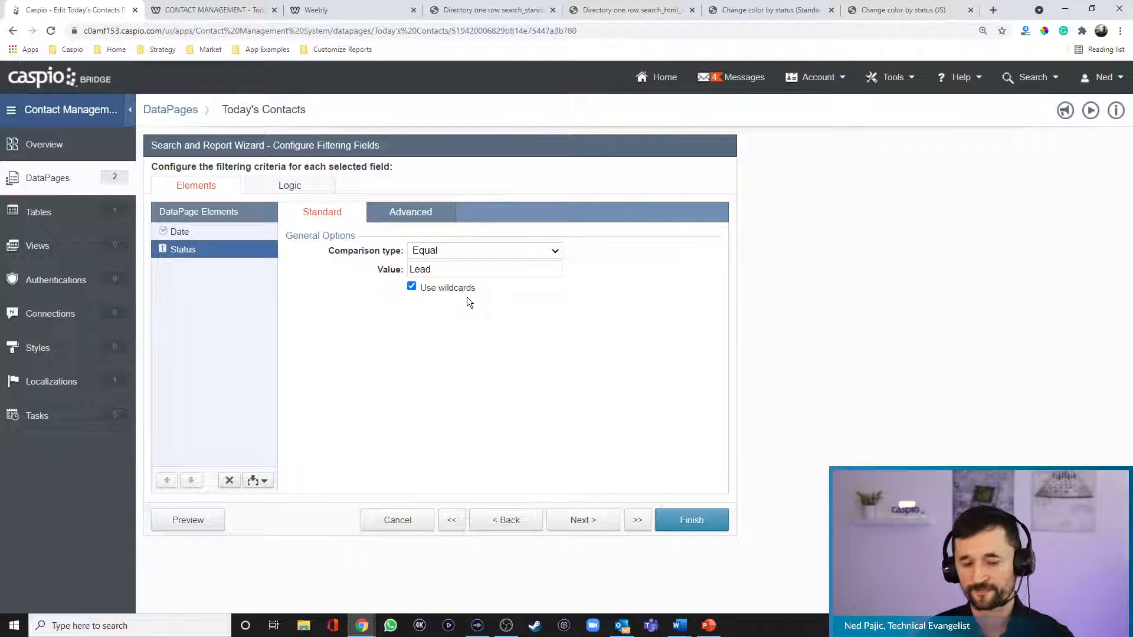
pyautogui.click(686, 517)
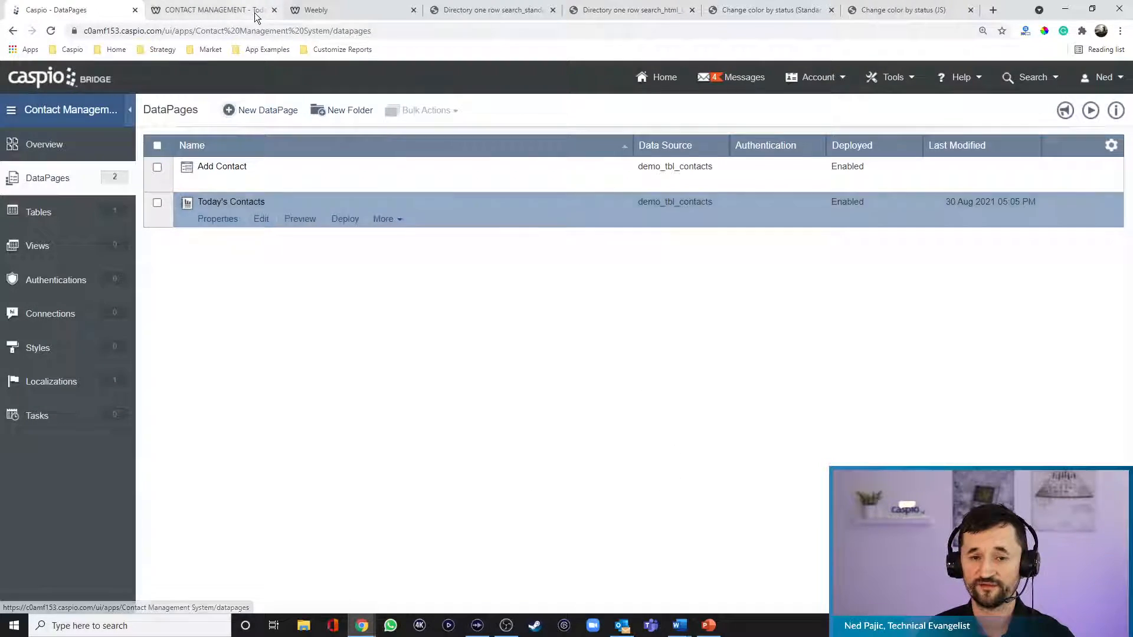
pyautogui.click(254, 12)
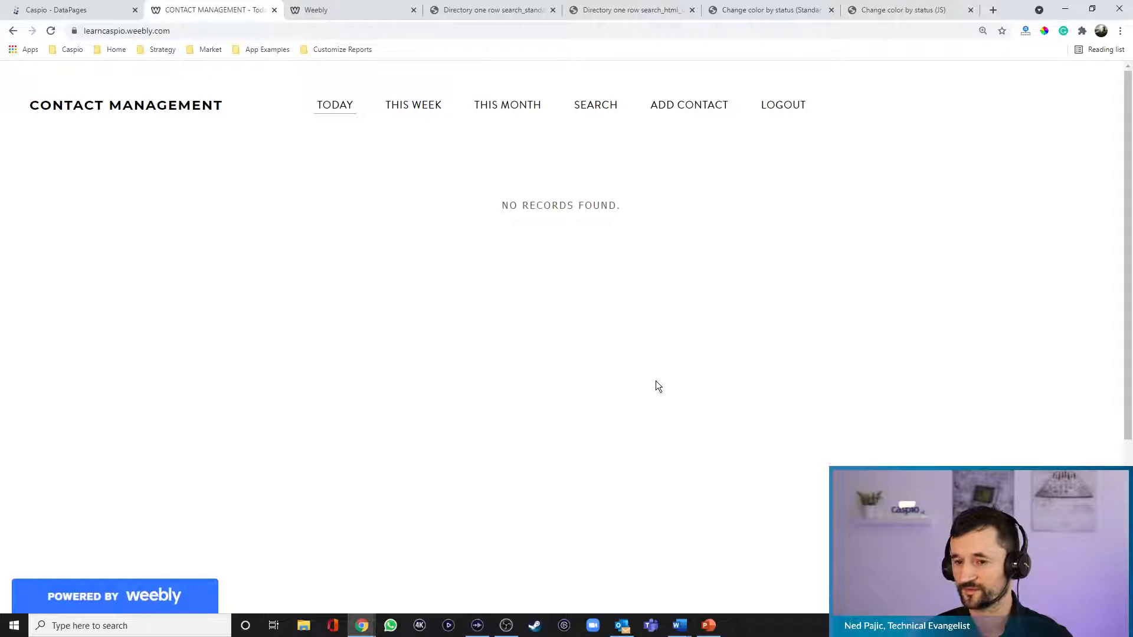
# Return to Caspio and set the logic joining the Date and Status filters of Today's Contacts to OR.
pyautogui.click(98, 12)
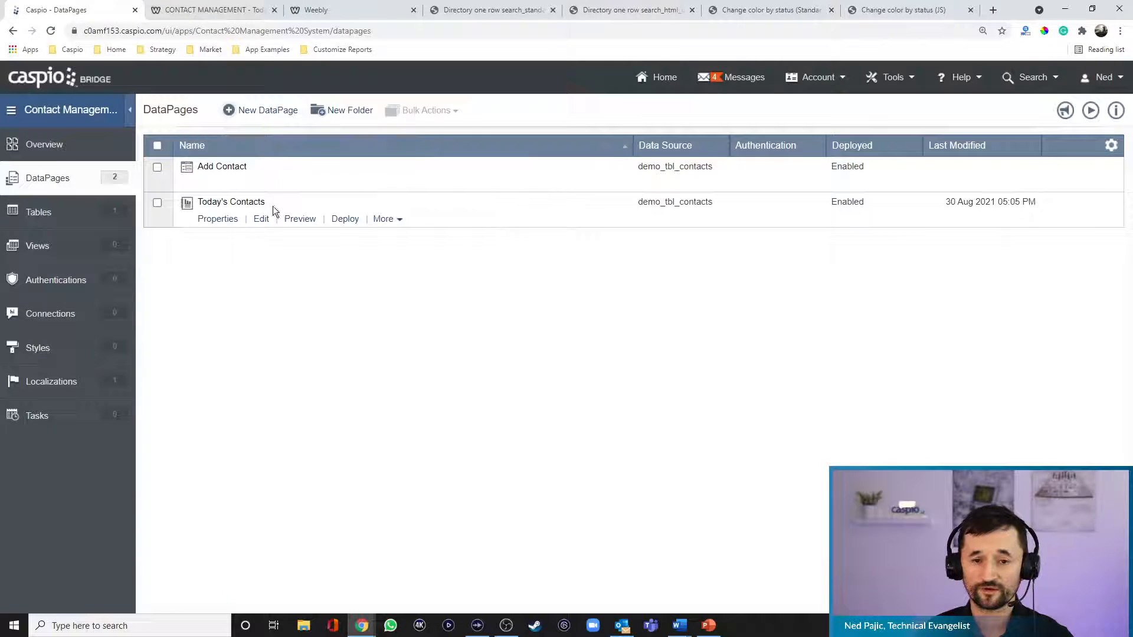
pyautogui.click(263, 220)
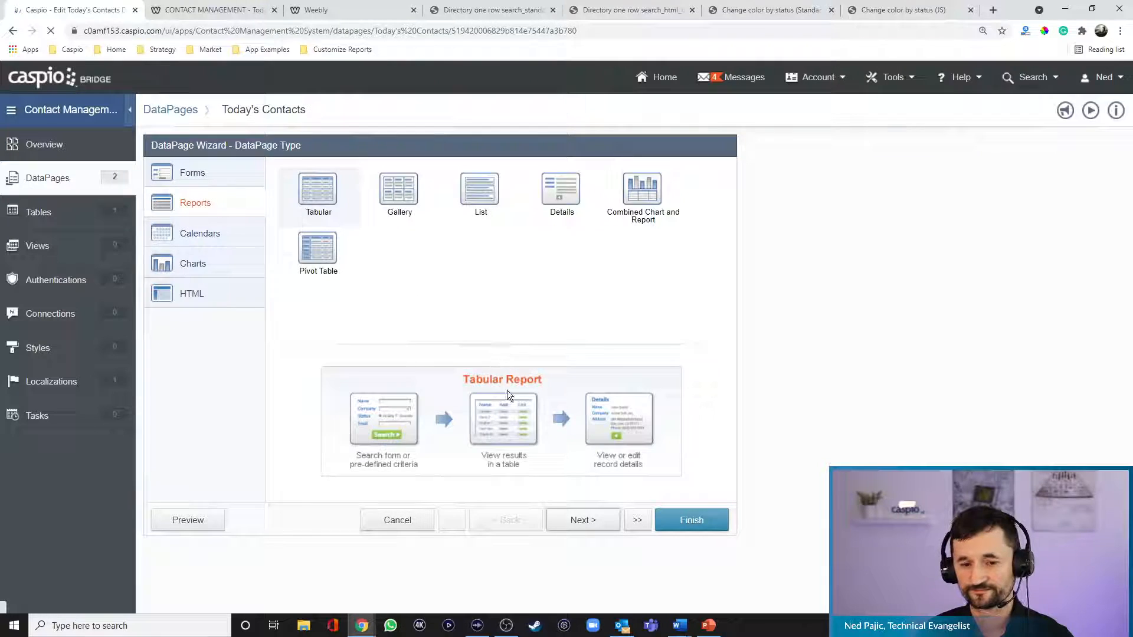
pyautogui.click(578, 522)
pyautogui.click(579, 522)
pyautogui.click(579, 522)
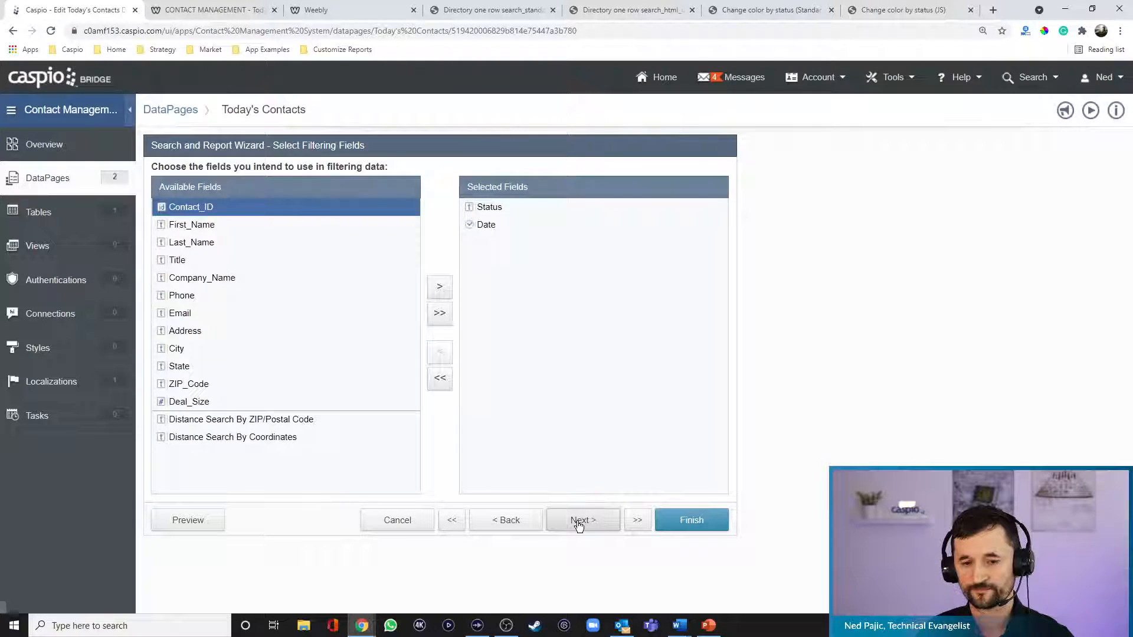
pyautogui.click(578, 522)
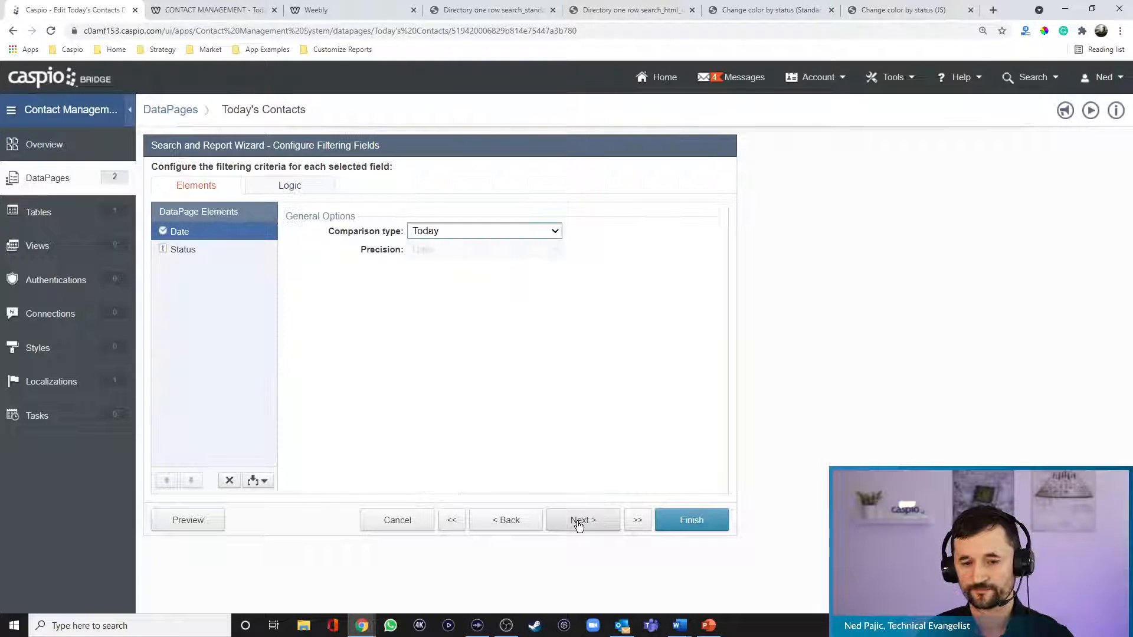
pyautogui.click(294, 188)
pyautogui.click(373, 232)
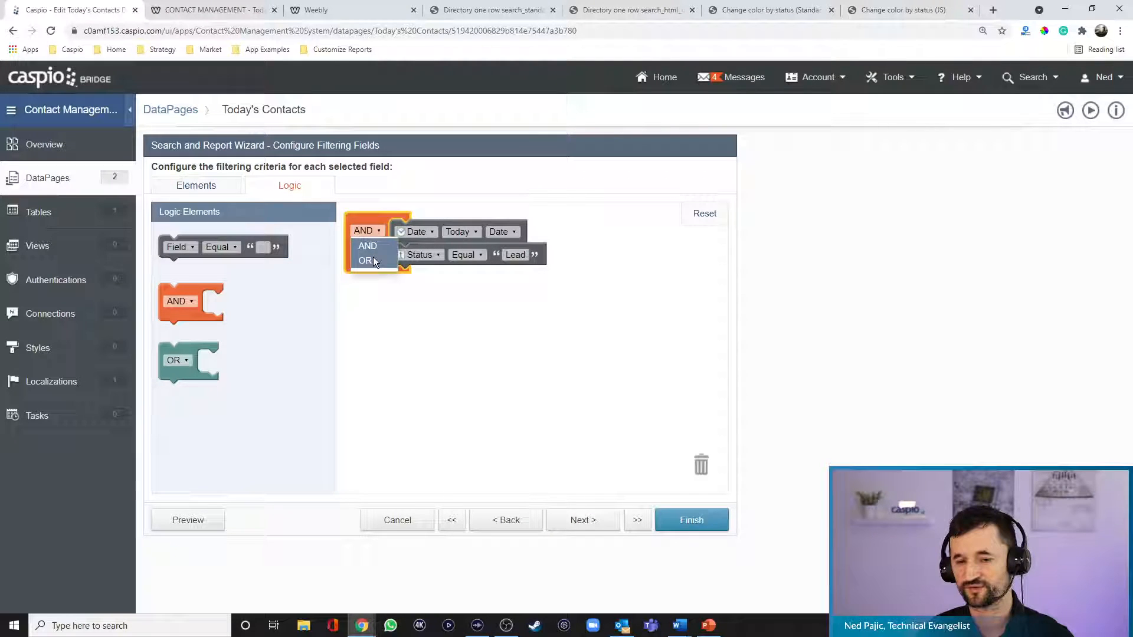
pyautogui.click(372, 259)
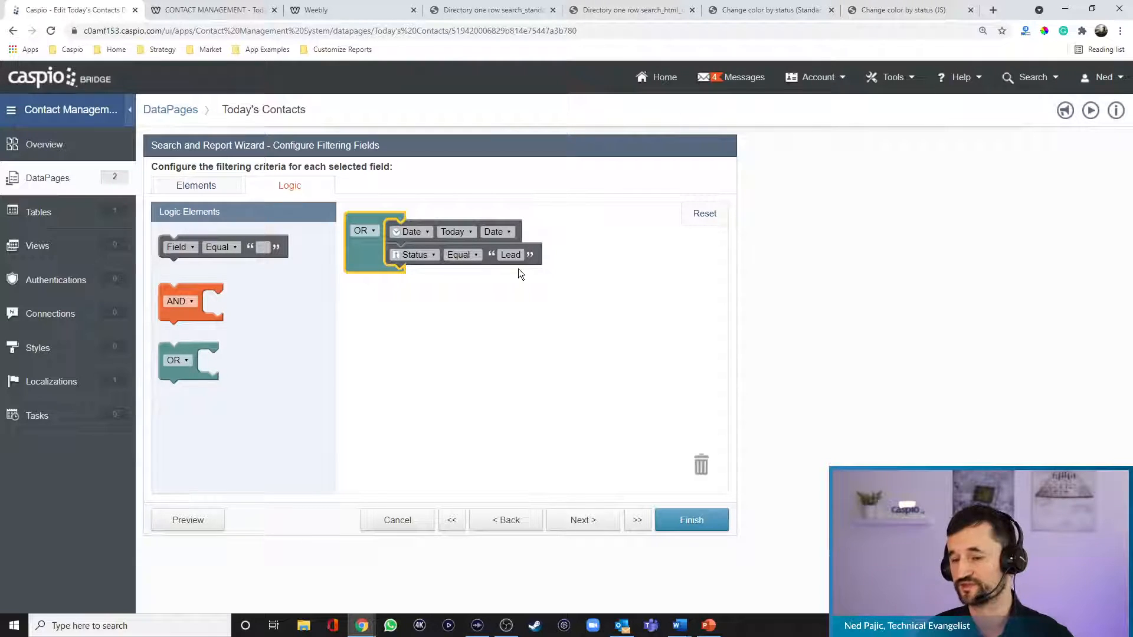
# Save the DataPage and reload the live Today page to check the records shown by the OR logic.
pyautogui.click(687, 519)
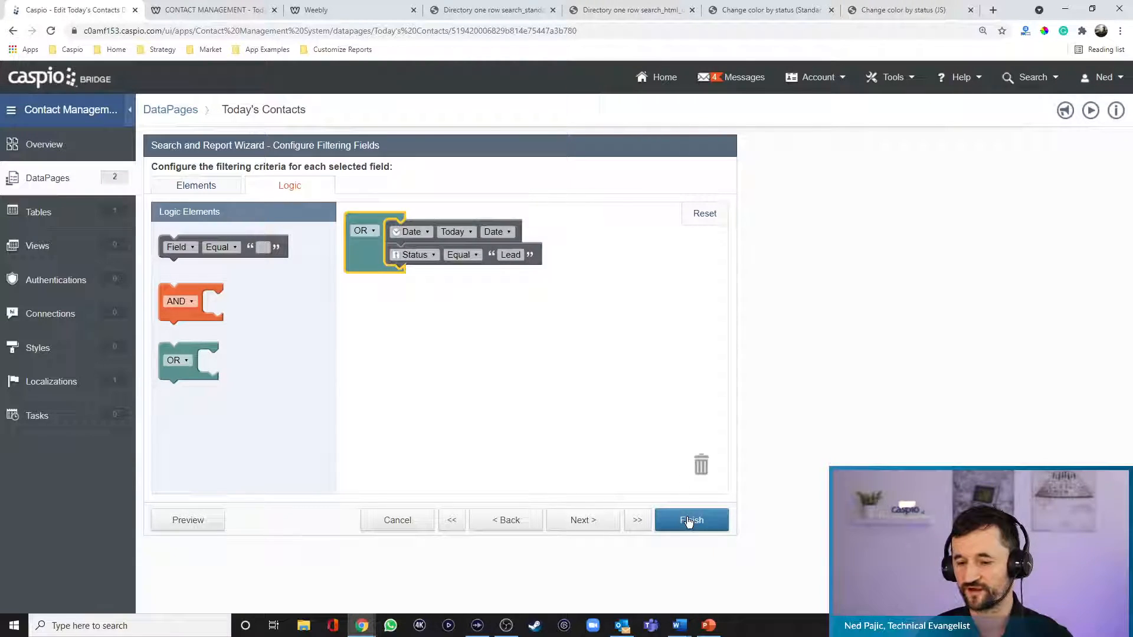
pyautogui.click(261, 7)
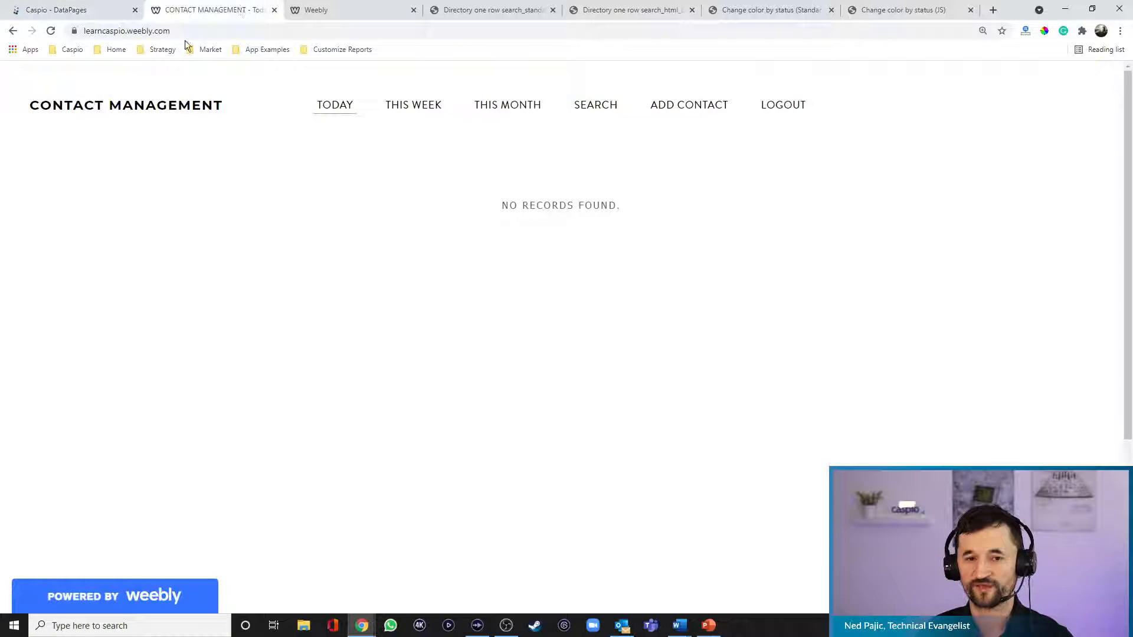
pyautogui.click(52, 33)
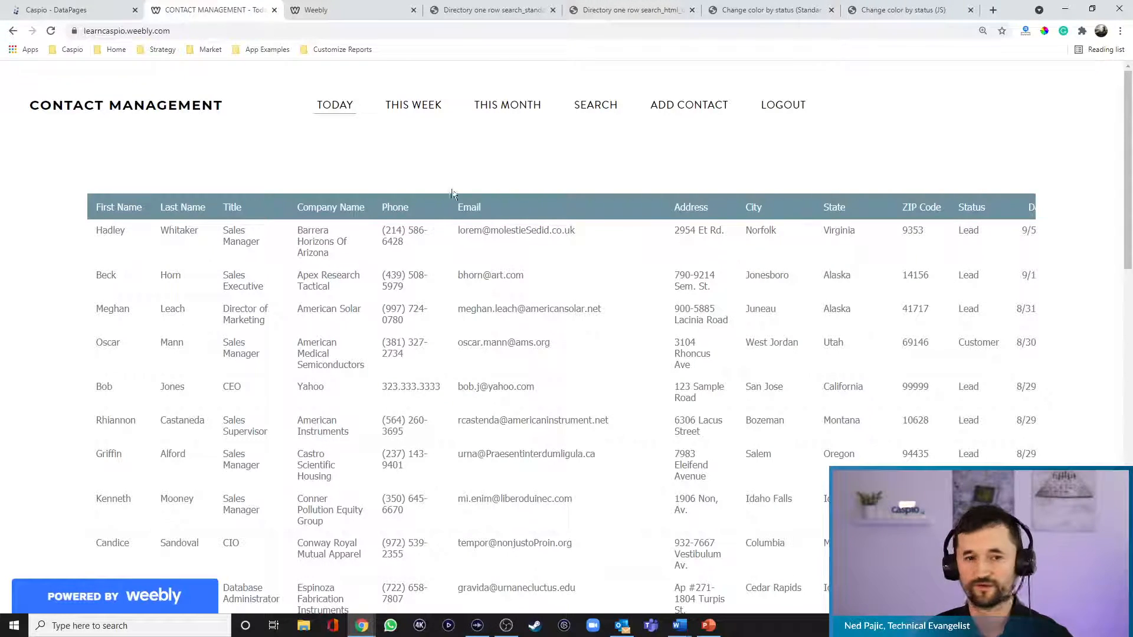
# Reopen Today's Contacts in Caspio, set the Date and Status filter logic back to AND, and save the DataPage.
pyautogui.click(88, 10)
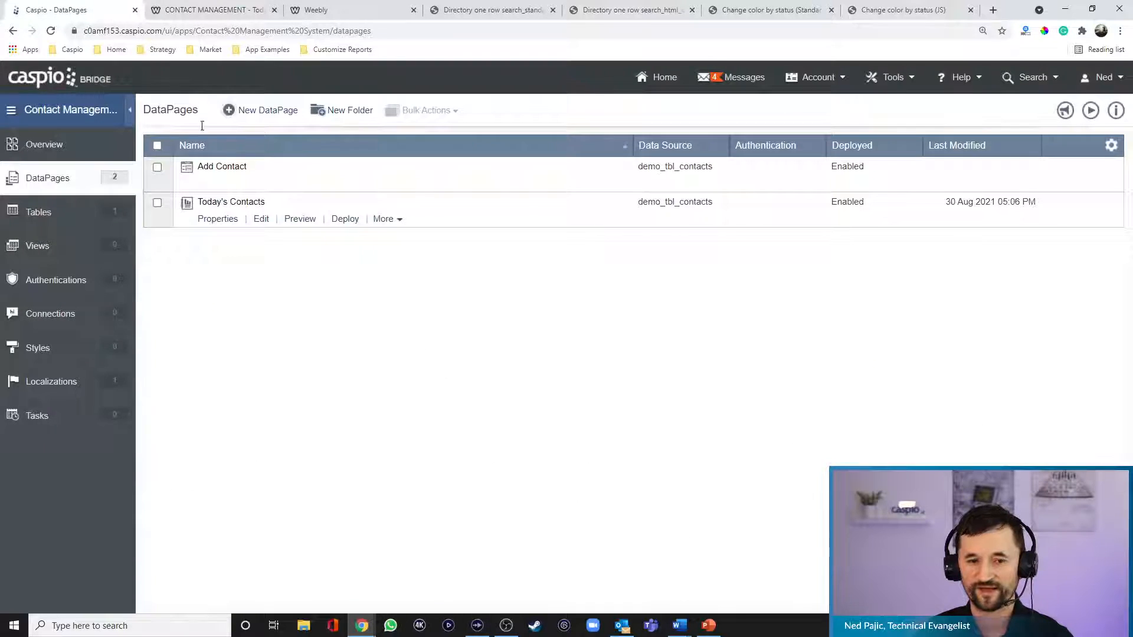
pyautogui.click(261, 219)
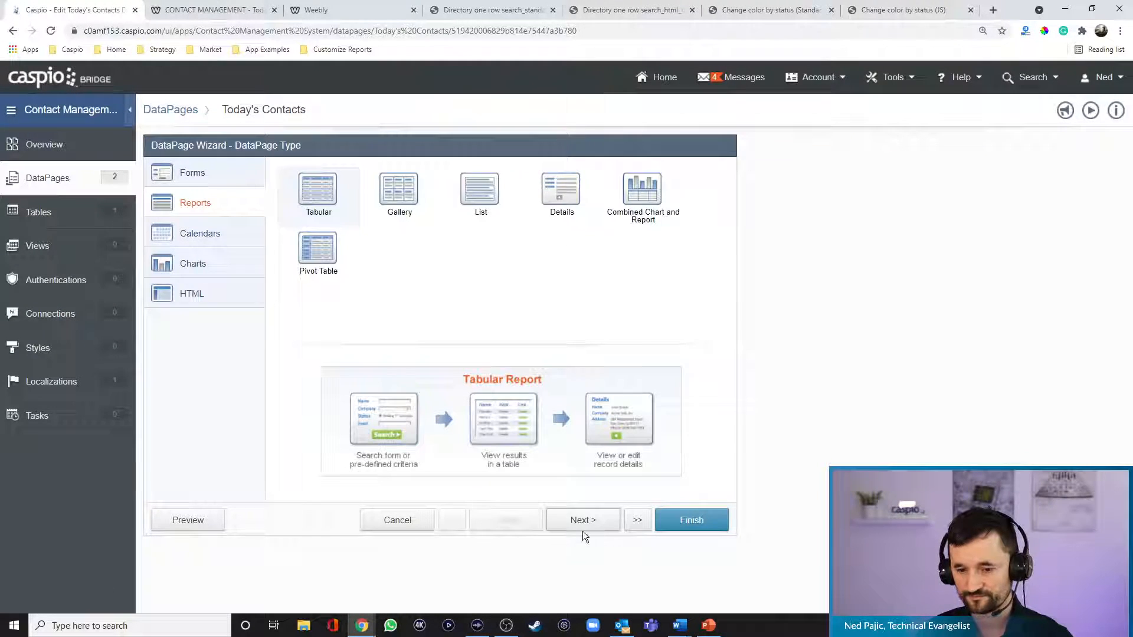
pyautogui.click(590, 522)
pyautogui.click(593, 522)
pyautogui.click(593, 522)
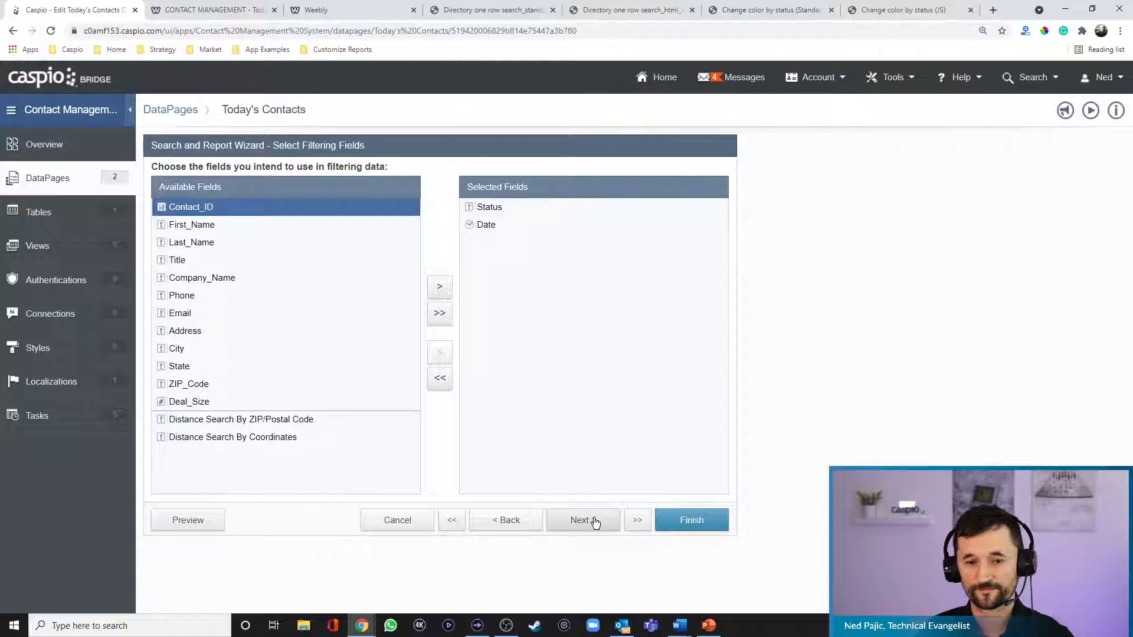
pyautogui.click(592, 522)
pyautogui.click(315, 186)
pyautogui.click(368, 229)
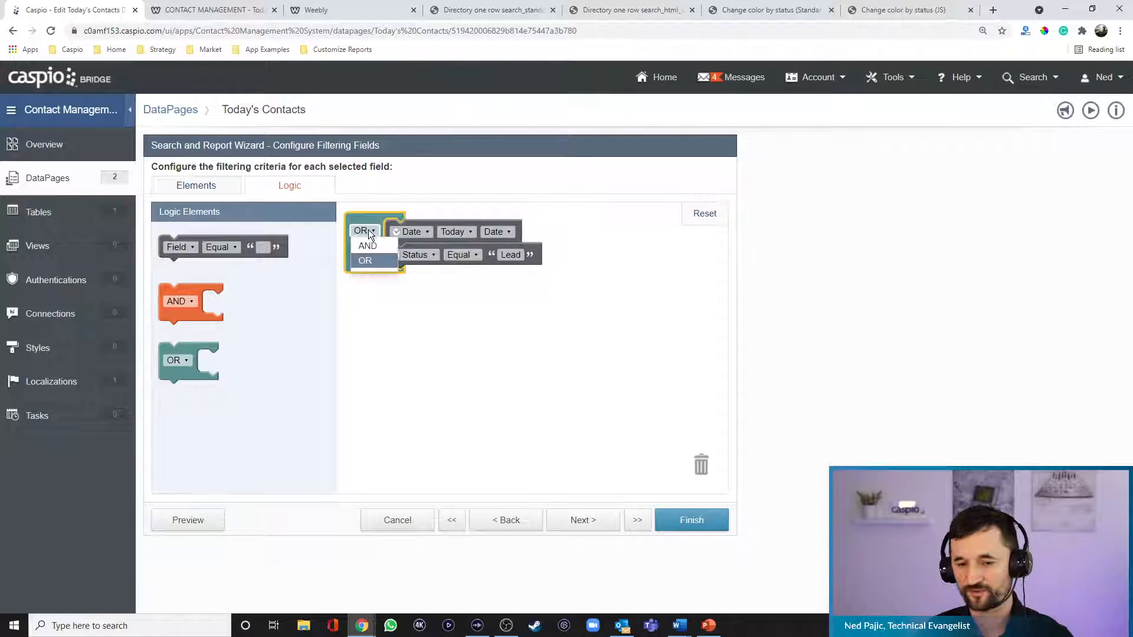
pyautogui.click(370, 250)
pyautogui.click(193, 188)
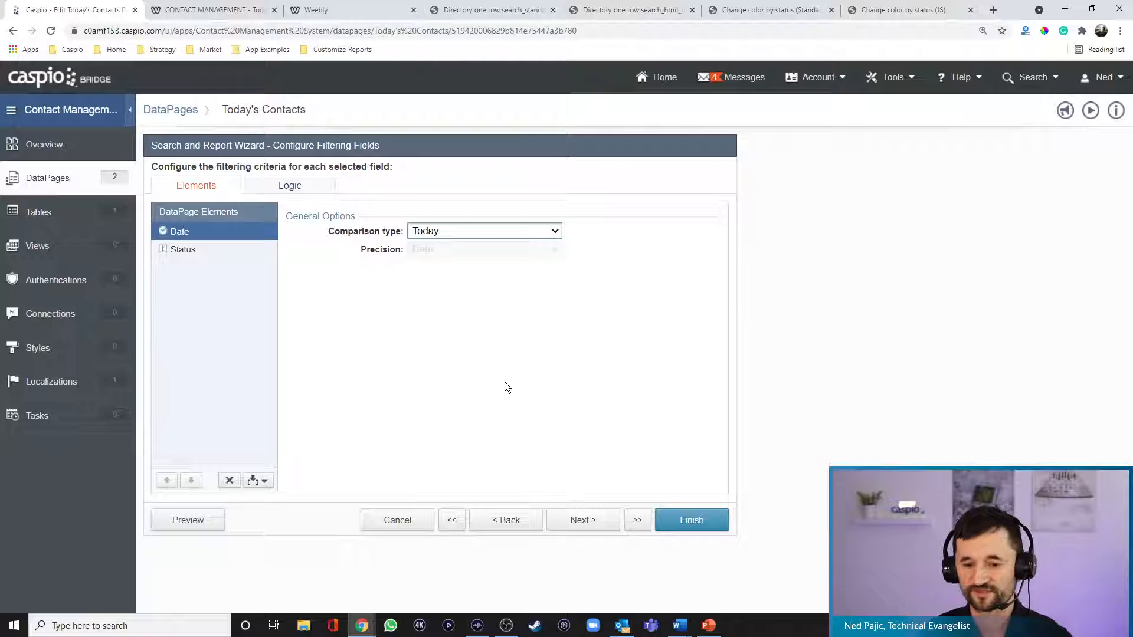
pyautogui.click(707, 523)
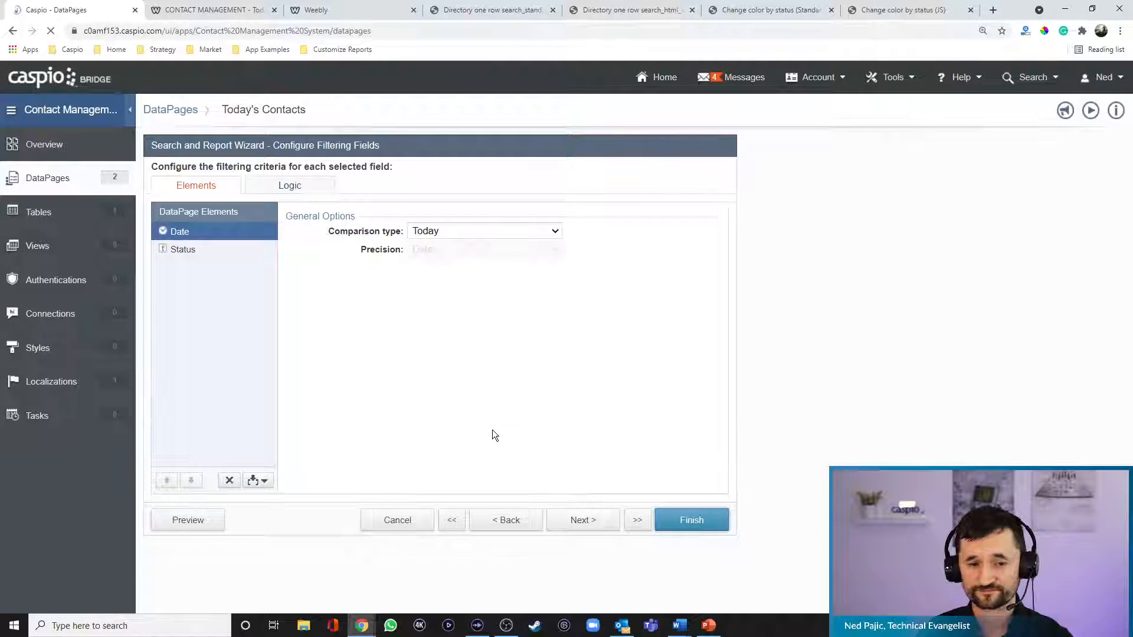
# Add an Action_Required field of type Yes/No to the design of the demo_tbl_contacts table and save the table.
pyautogui.click(70, 215)
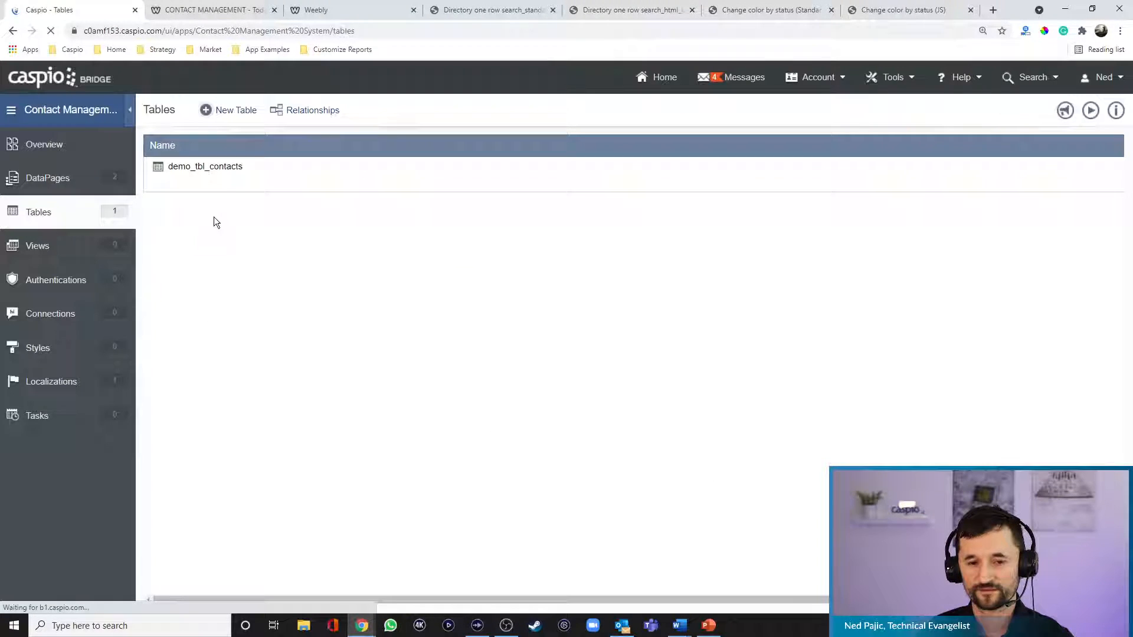
pyautogui.click(226, 188)
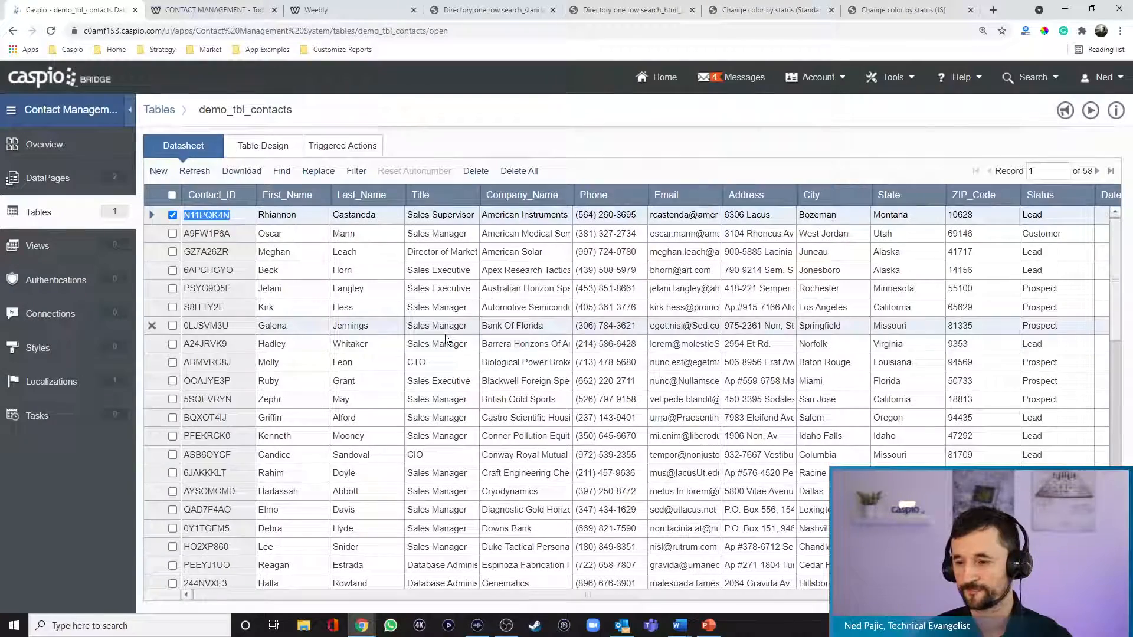
pyautogui.moveTo(768, 596); pyautogui.dragTo(897, 595)
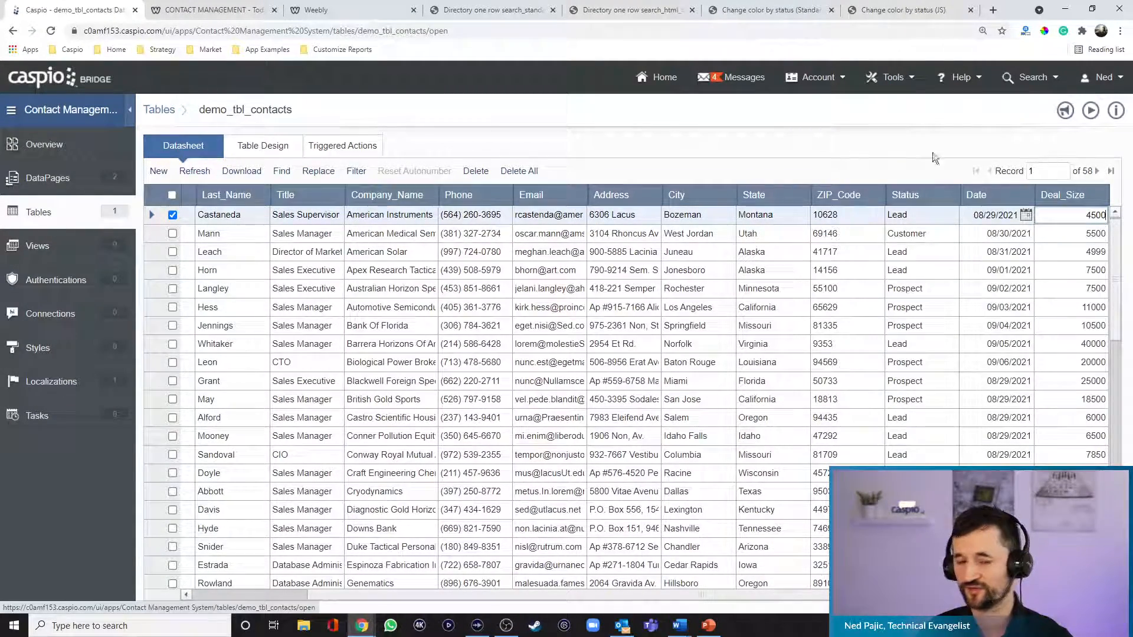
pyautogui.click(267, 146)
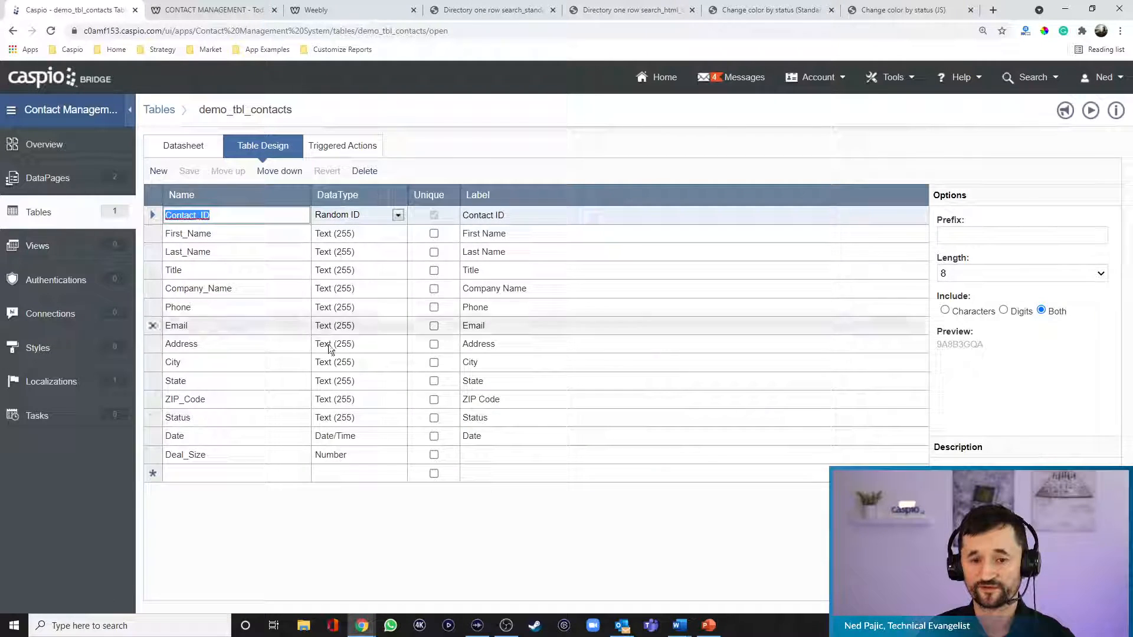
pyautogui.click(218, 476)
pyautogui.write('Ac')
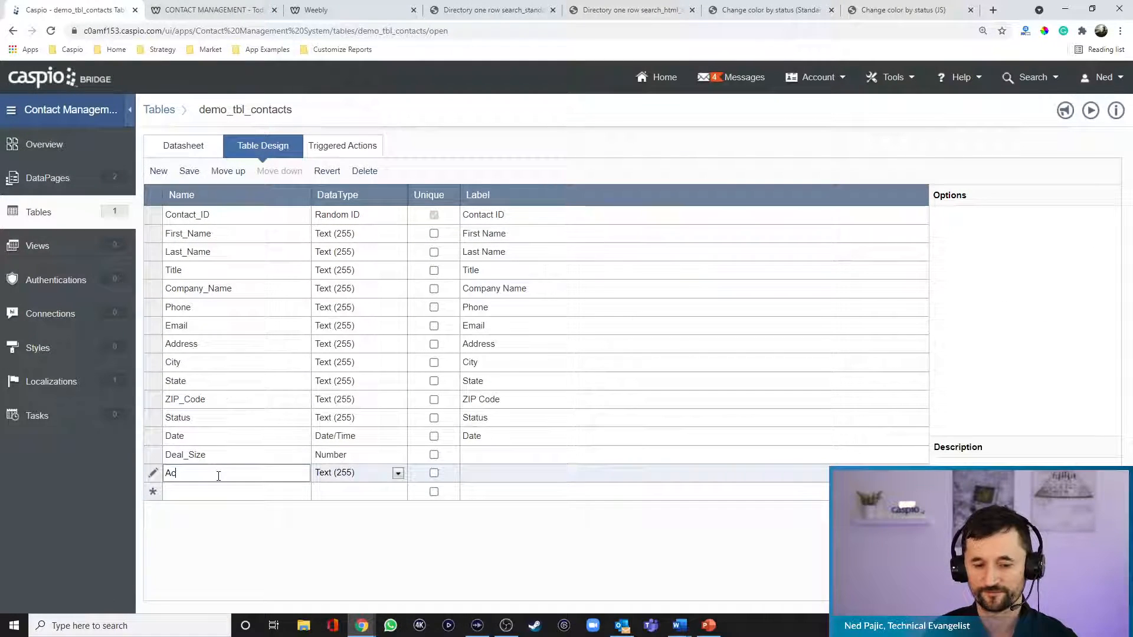
pyautogui.write('tion_Required')
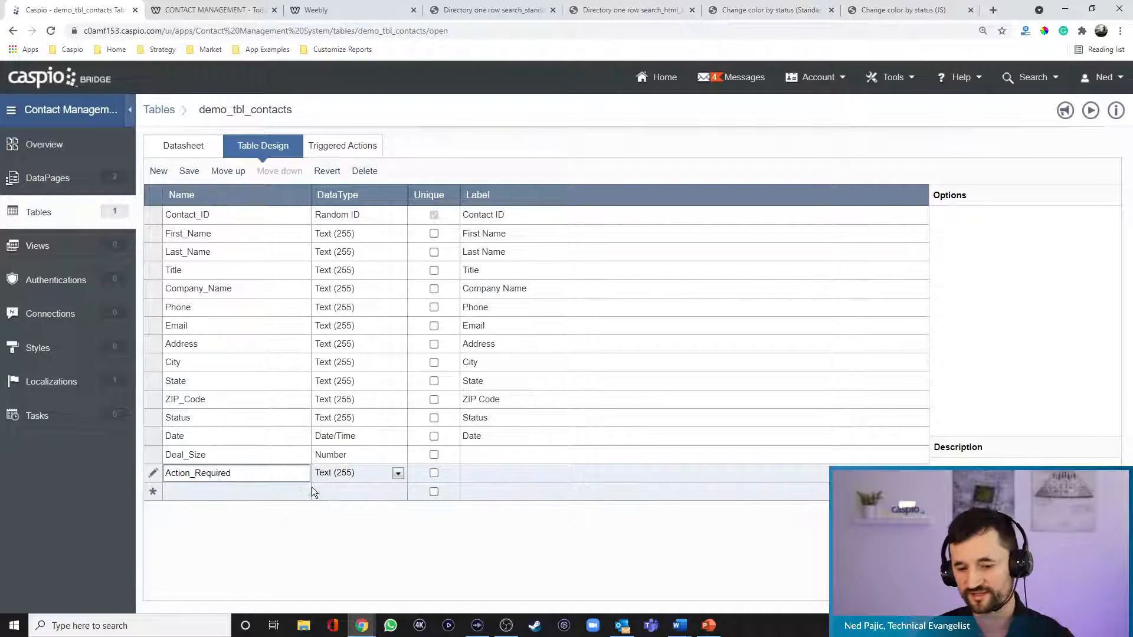
pyautogui.click(345, 474)
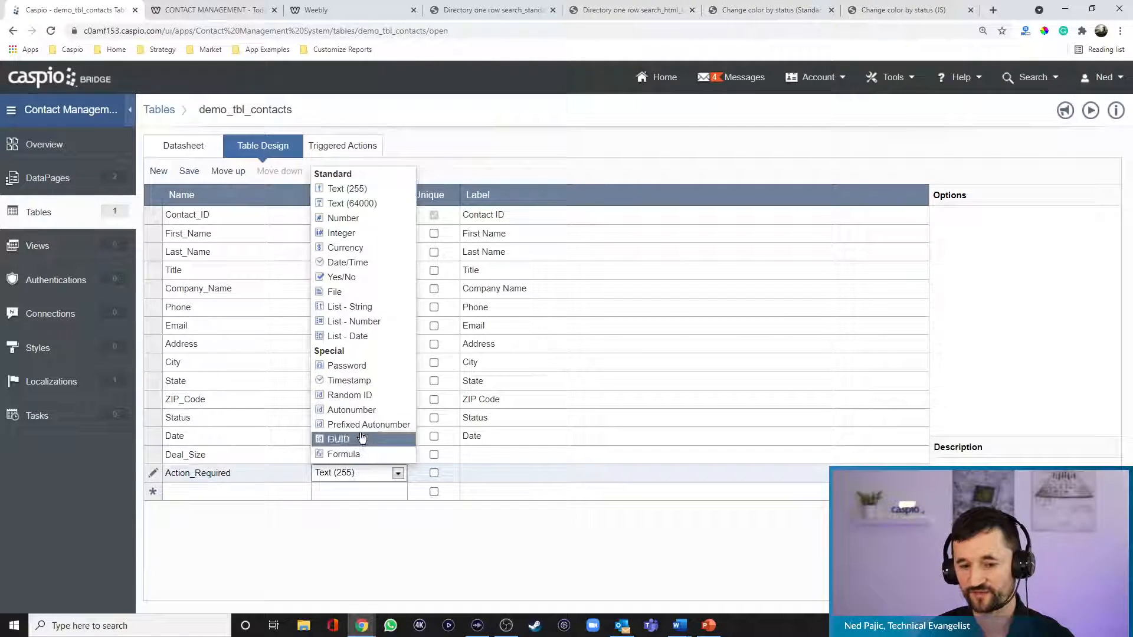
pyautogui.click(355, 277)
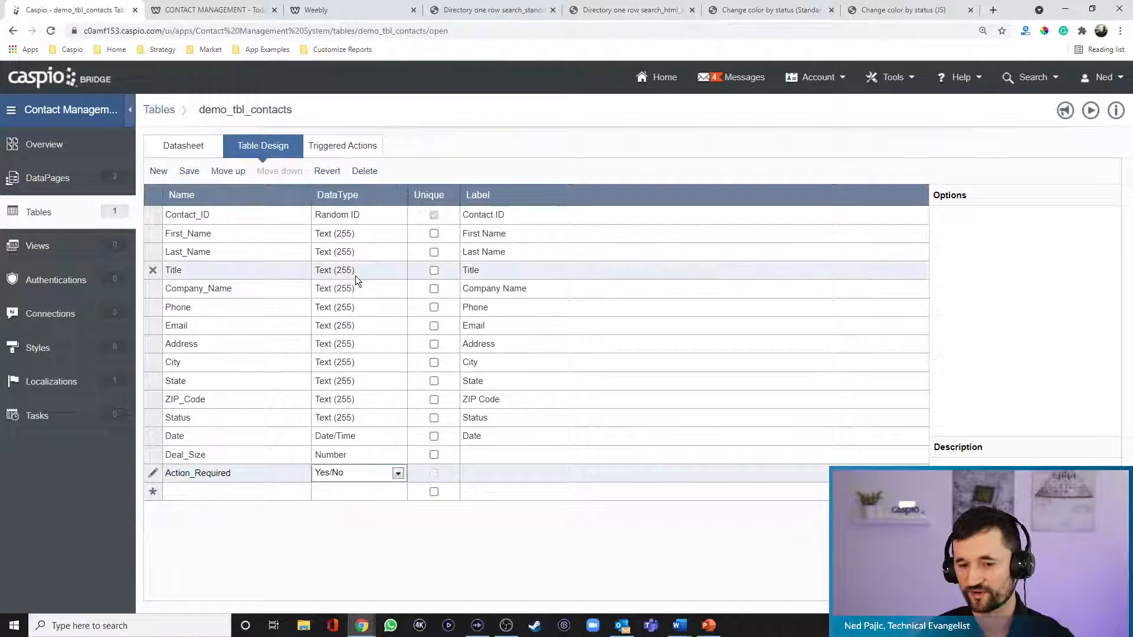
pyautogui.click(189, 171)
# Enable Action_Required in the datasheet for American Instruments, American Solar, Bank Of Florida, British Gold Sports, Craft Engineering, Cryodynamics and Diagnostic Gold.
pyautogui.click(188, 150)
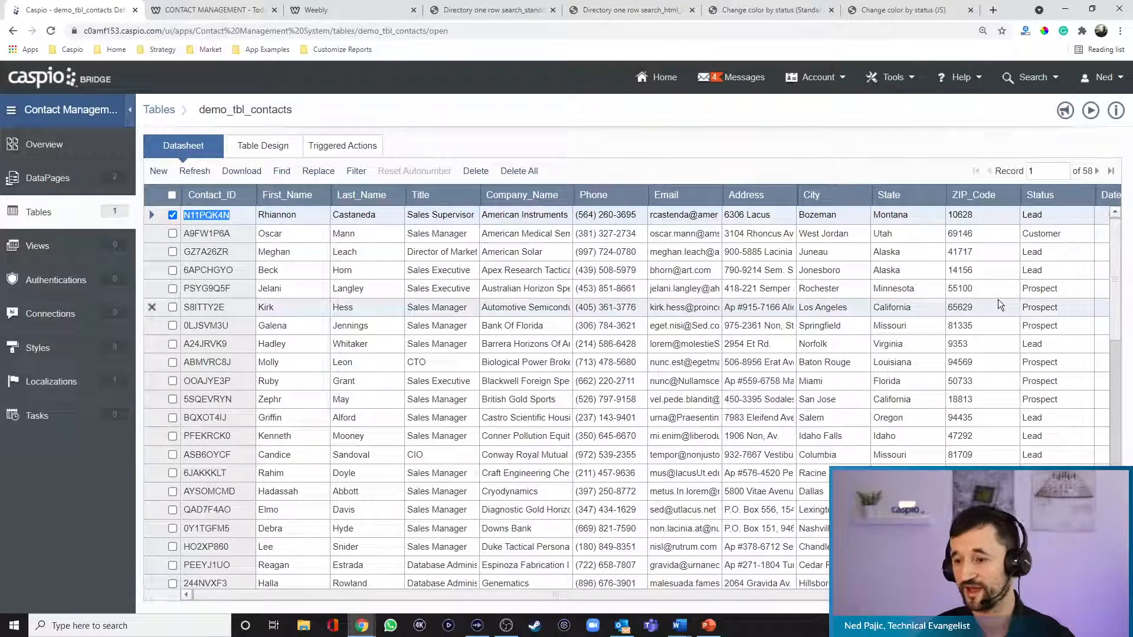
pyautogui.moveTo(880, 595); pyautogui.dragTo(1059, 595)
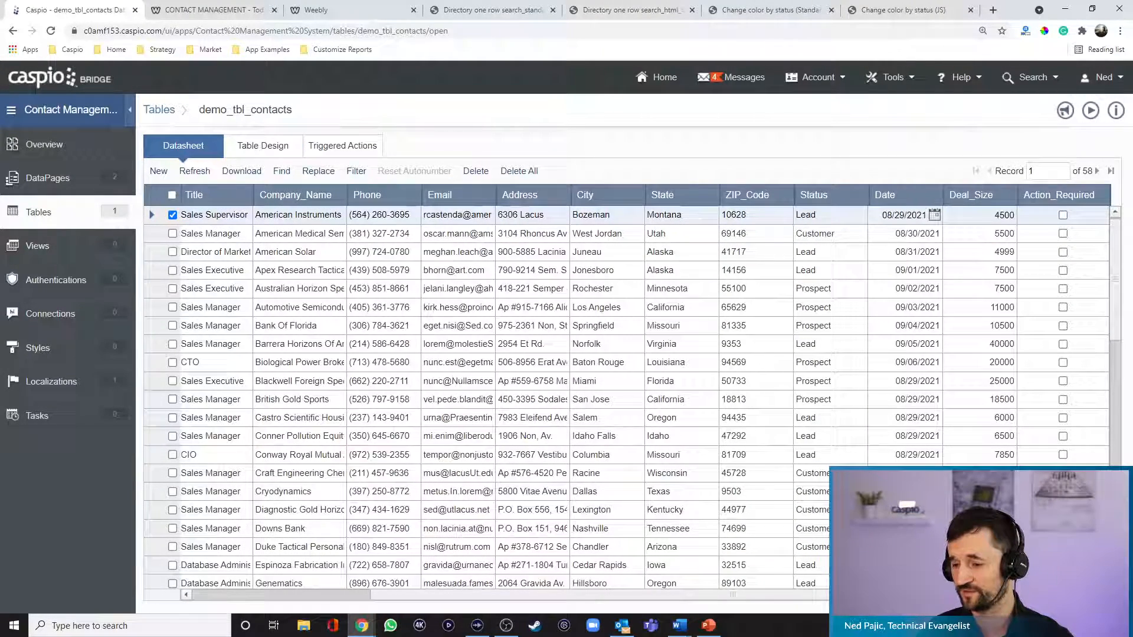
pyautogui.click(1063, 216)
pyautogui.click(1063, 252)
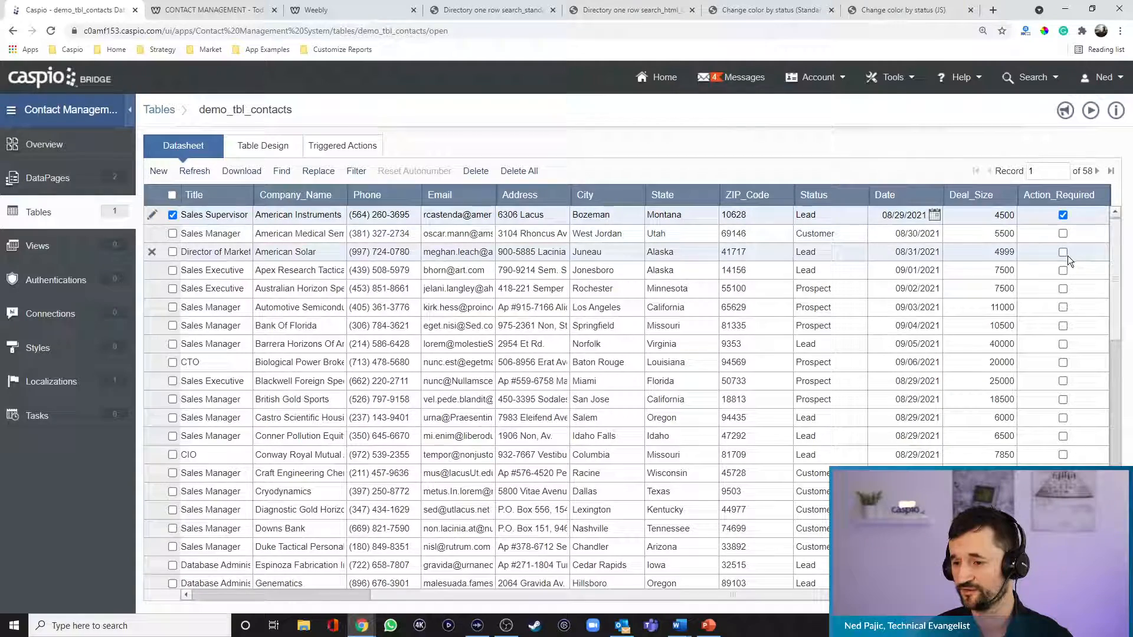
pyautogui.click(1063, 327)
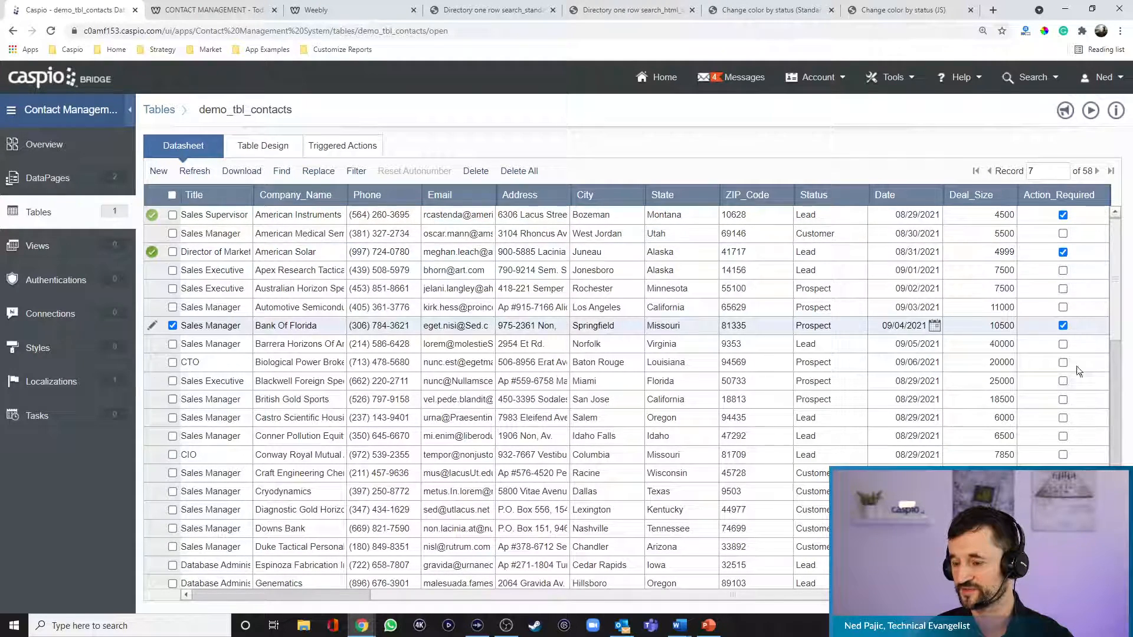
pyautogui.click(1063, 401)
pyautogui.click(1063, 473)
pyautogui.click(1063, 491)
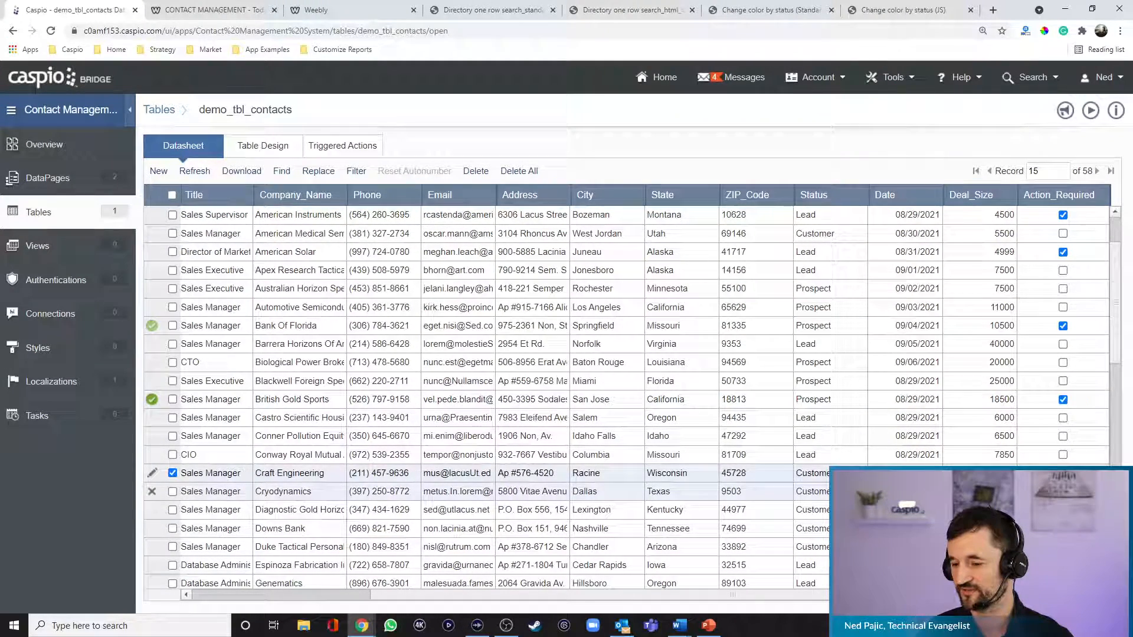
pyautogui.click(1063, 509)
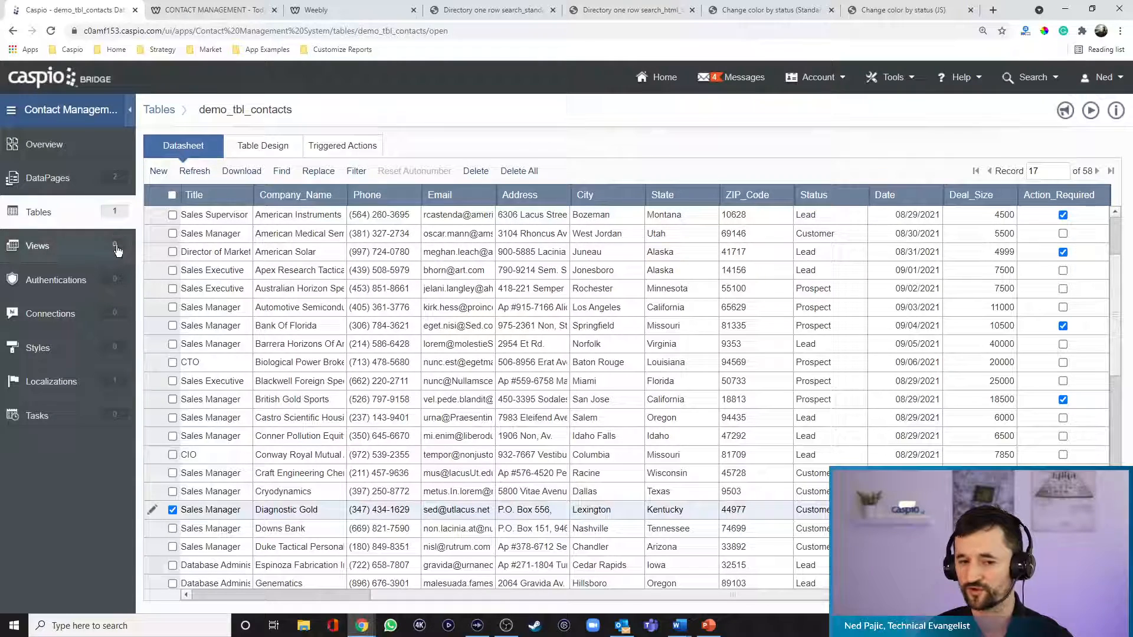
# Edit the Today's Contacts DataPage to add Action_Required to the selected filtering fields and proceed to their configuration.
pyautogui.click(79, 185)
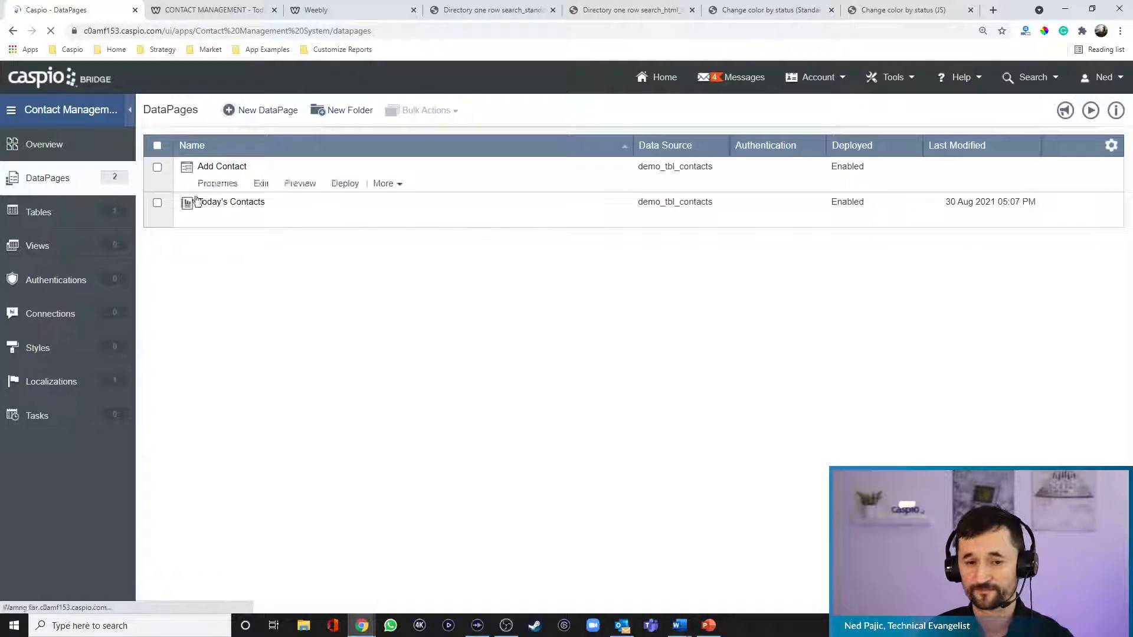
pyautogui.click(261, 219)
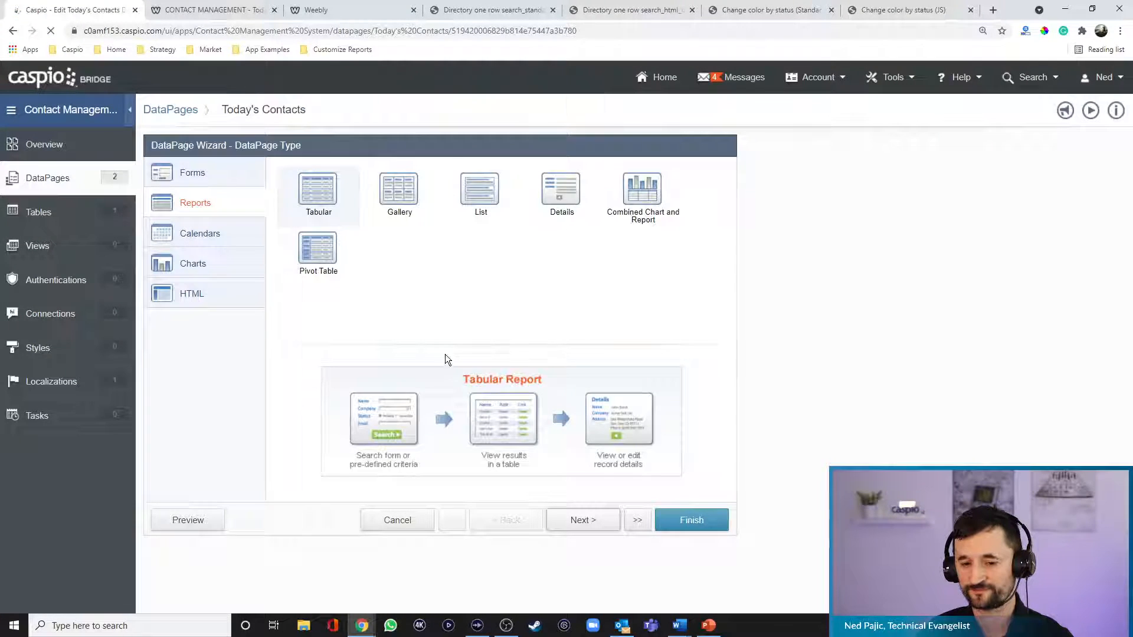
pyautogui.click(583, 522)
pyautogui.click(583, 524)
pyautogui.click(585, 521)
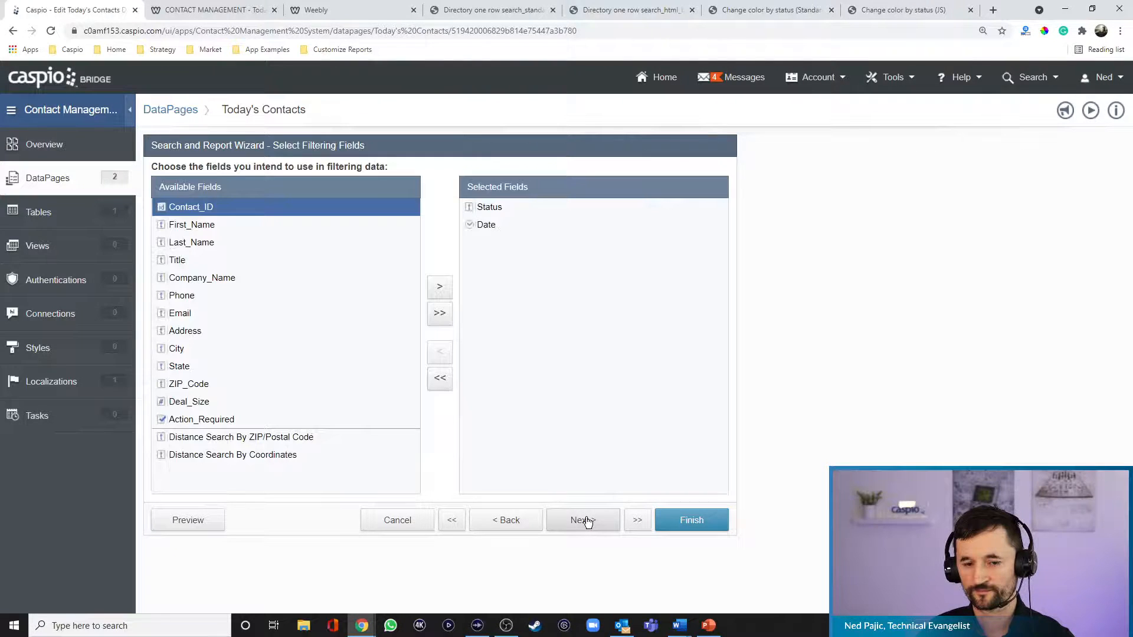
pyautogui.click(589, 519)
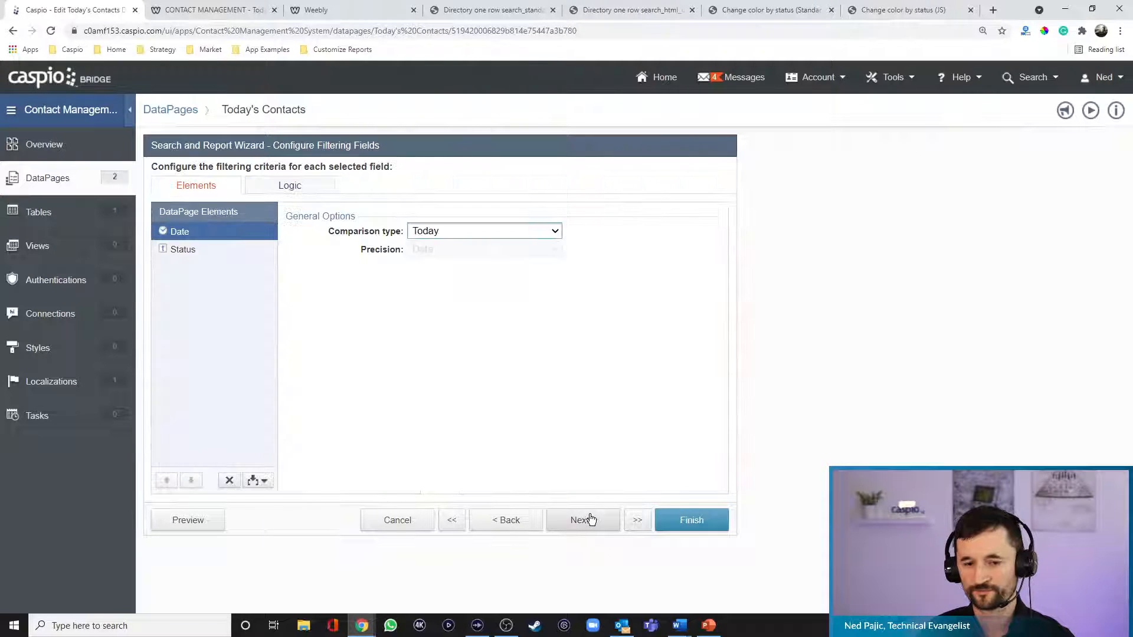
pyautogui.click(511, 520)
pyautogui.click(229, 421)
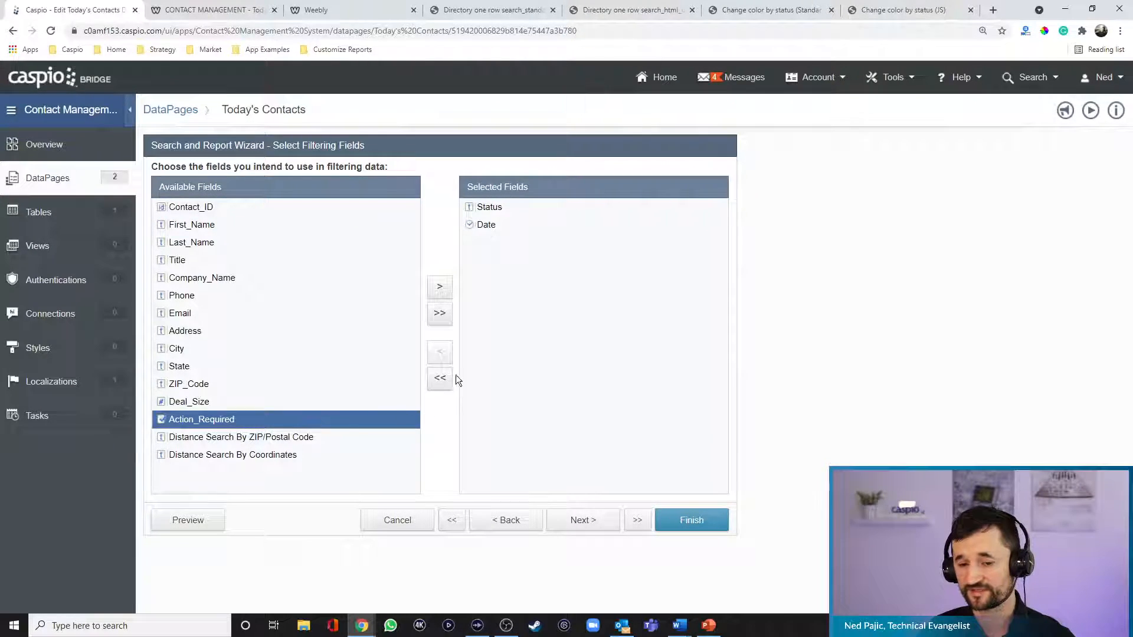
pyautogui.click(440, 288)
pyautogui.click(583, 519)
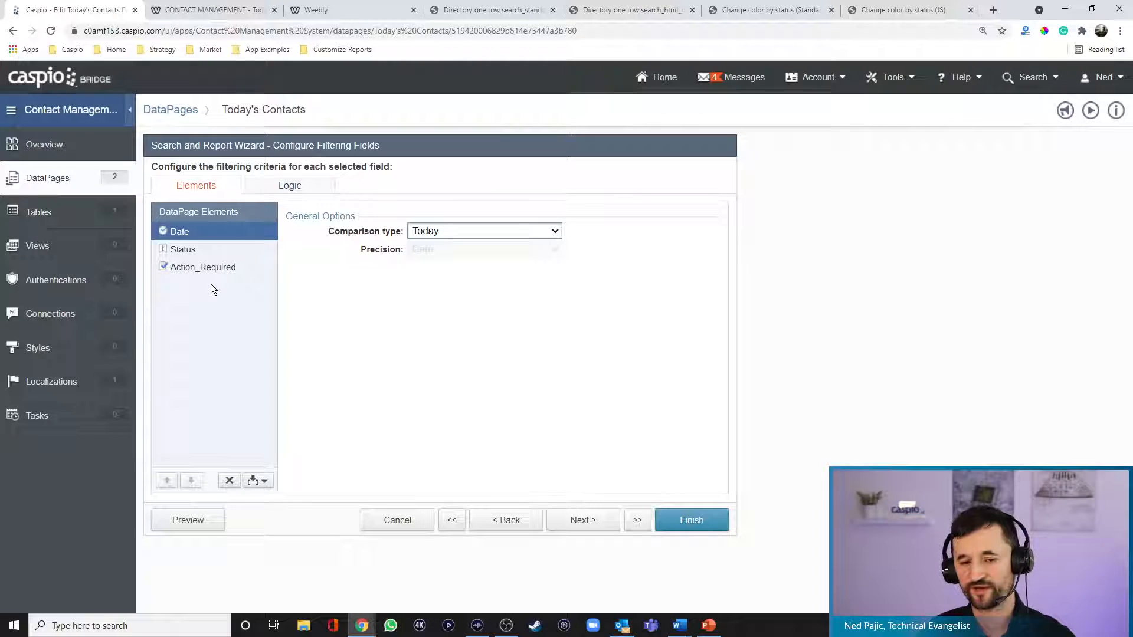
# Set the Action_Required filter to Equal with its value checked, and review the Date and Status criteria.
pyautogui.click(203, 266)
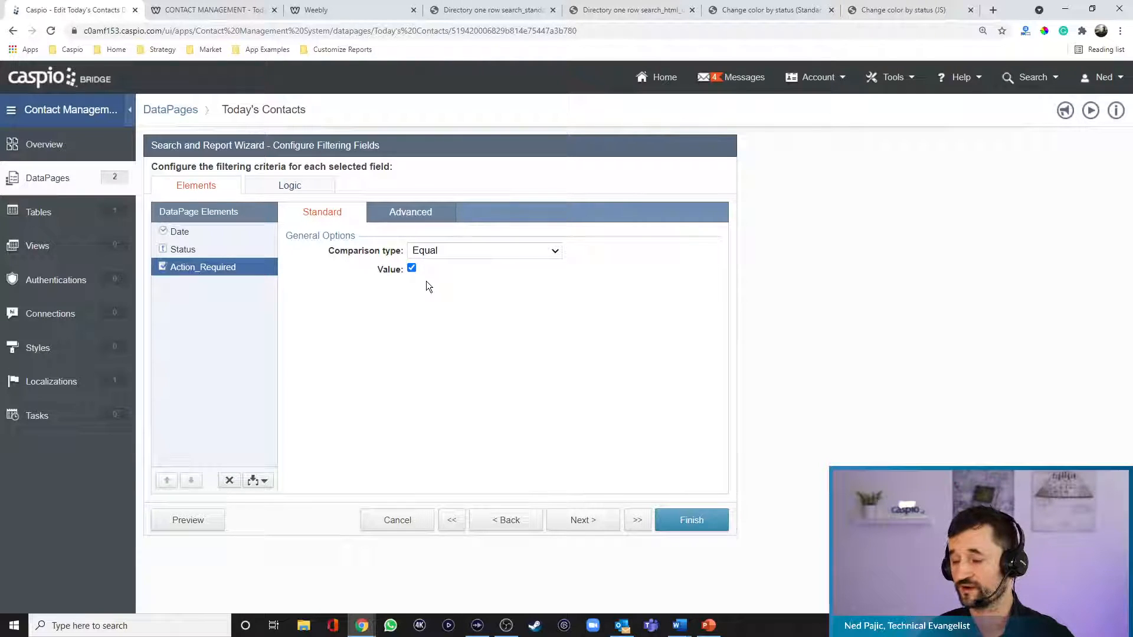
pyautogui.click(182, 233)
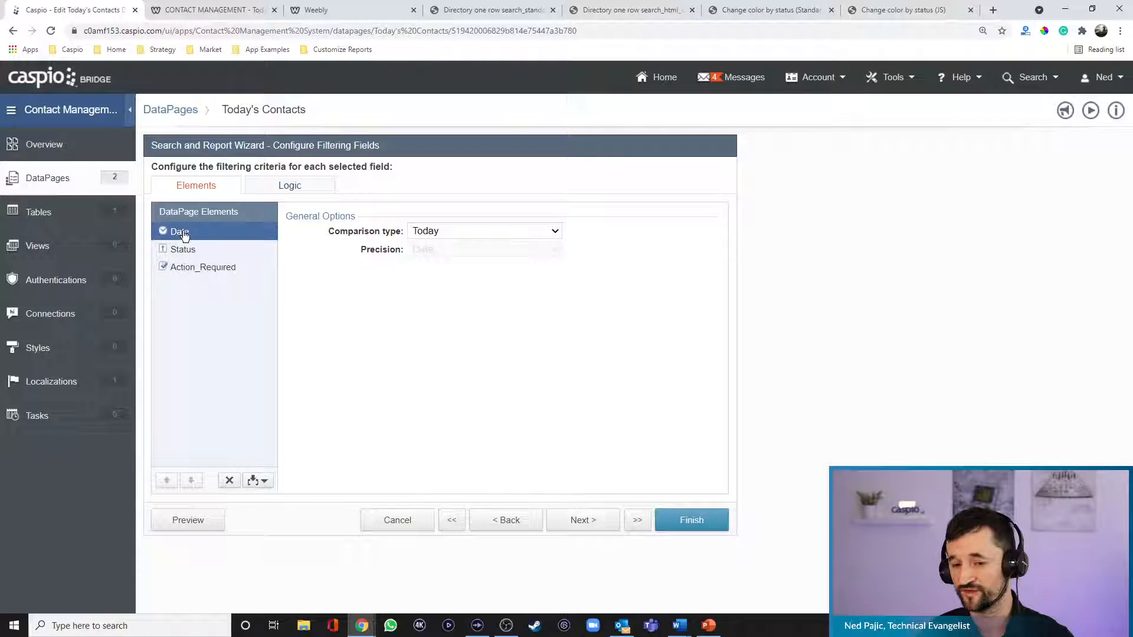
pyautogui.click(187, 252)
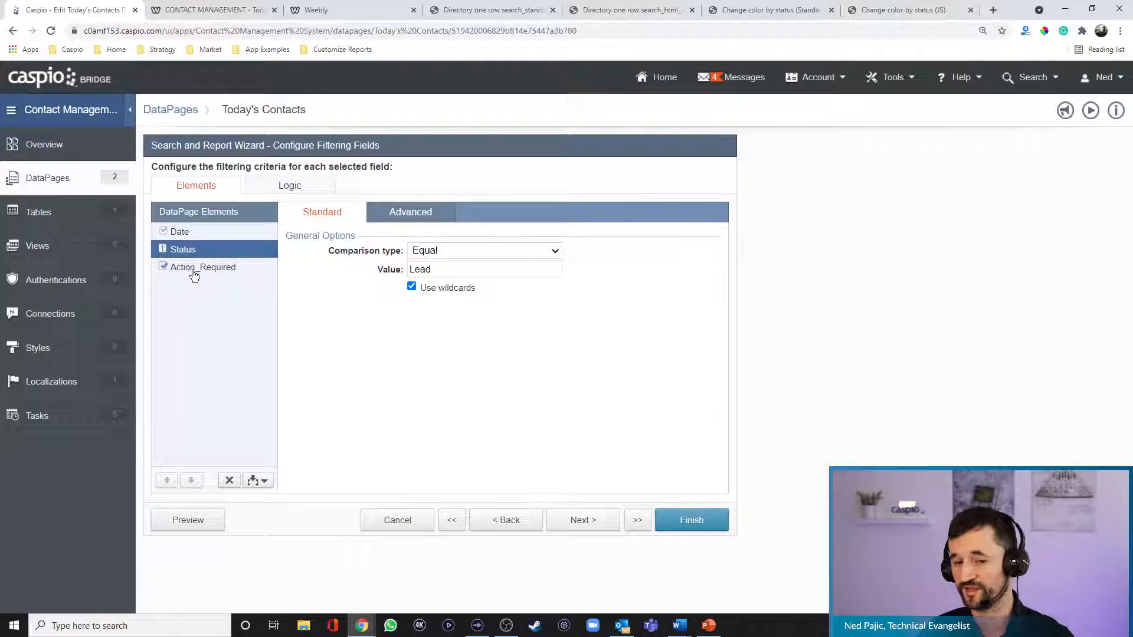
pyautogui.click(194, 274)
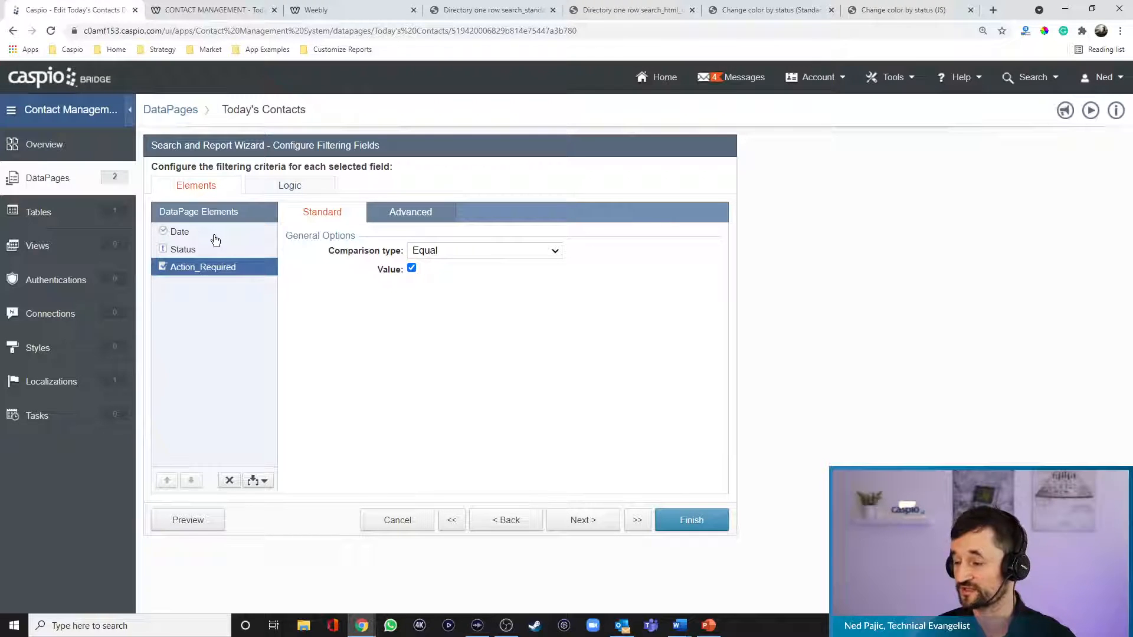
# Save the Today's Contacts DataPage and reload the live Today page to check the combined AND filtering.
pyautogui.click(669, 521)
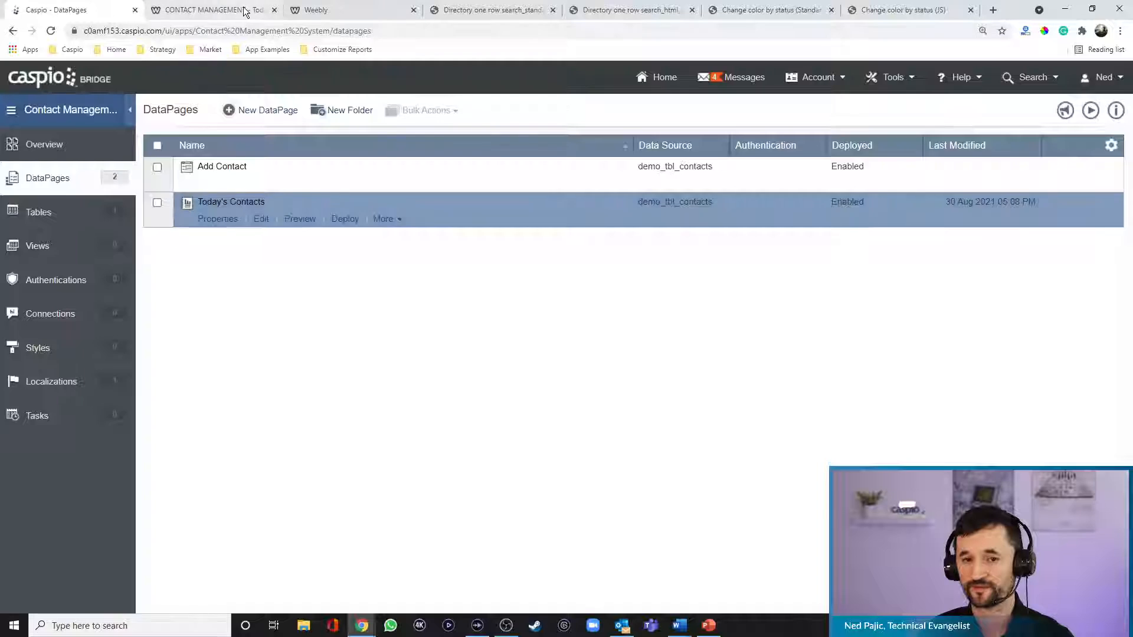
pyautogui.click(218, 10)
pyautogui.click(51, 31)
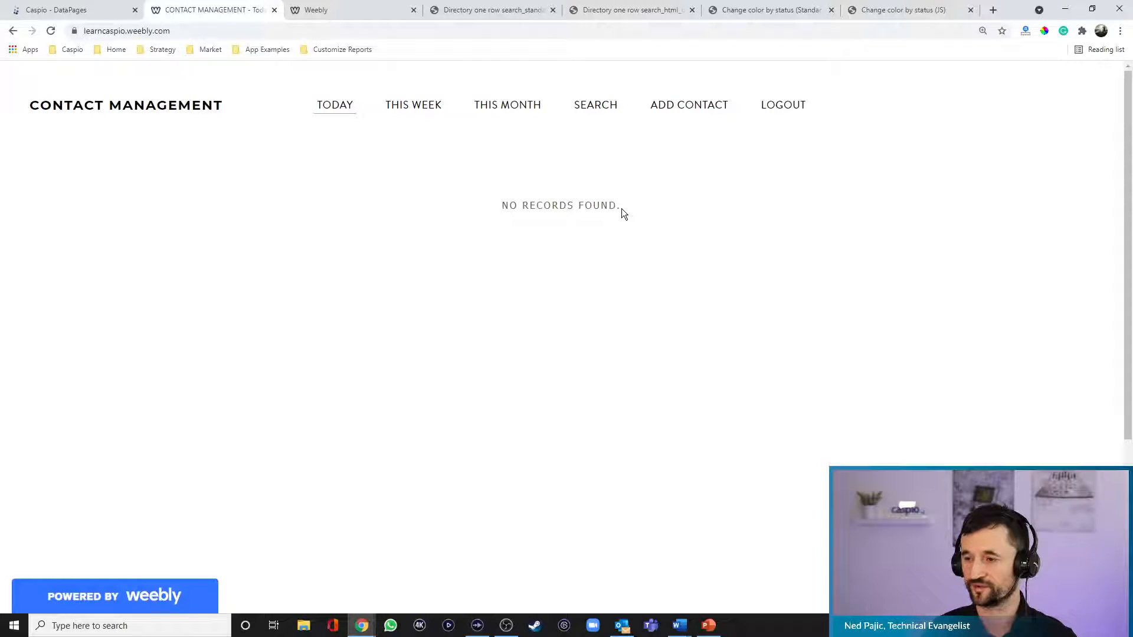
# In the Today's Contacts filter logic, change the outer operator to OR and group Date and Status inside a nested AND block.
pyautogui.click(102, 12)
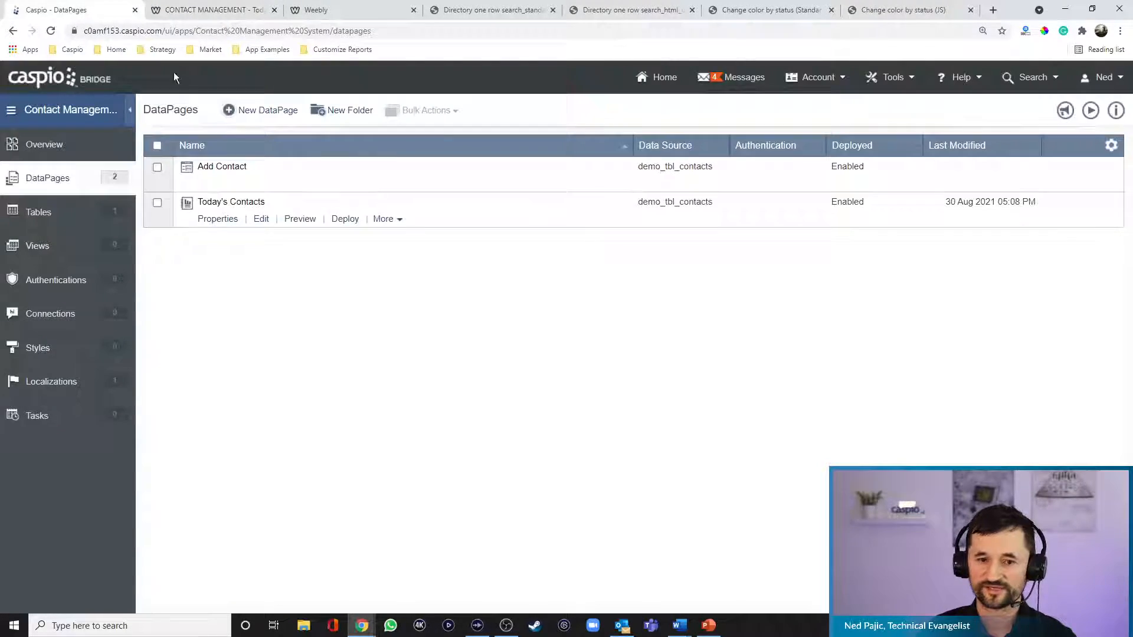
pyautogui.click(260, 219)
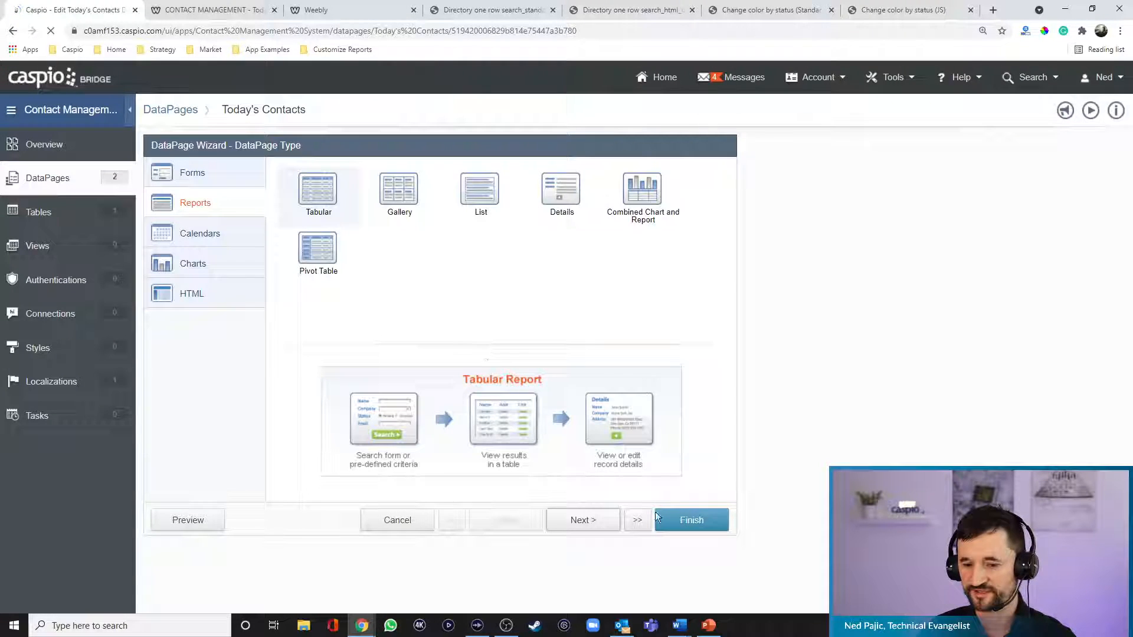
pyautogui.click(596, 520)
pyautogui.click(593, 520)
pyautogui.click(593, 520)
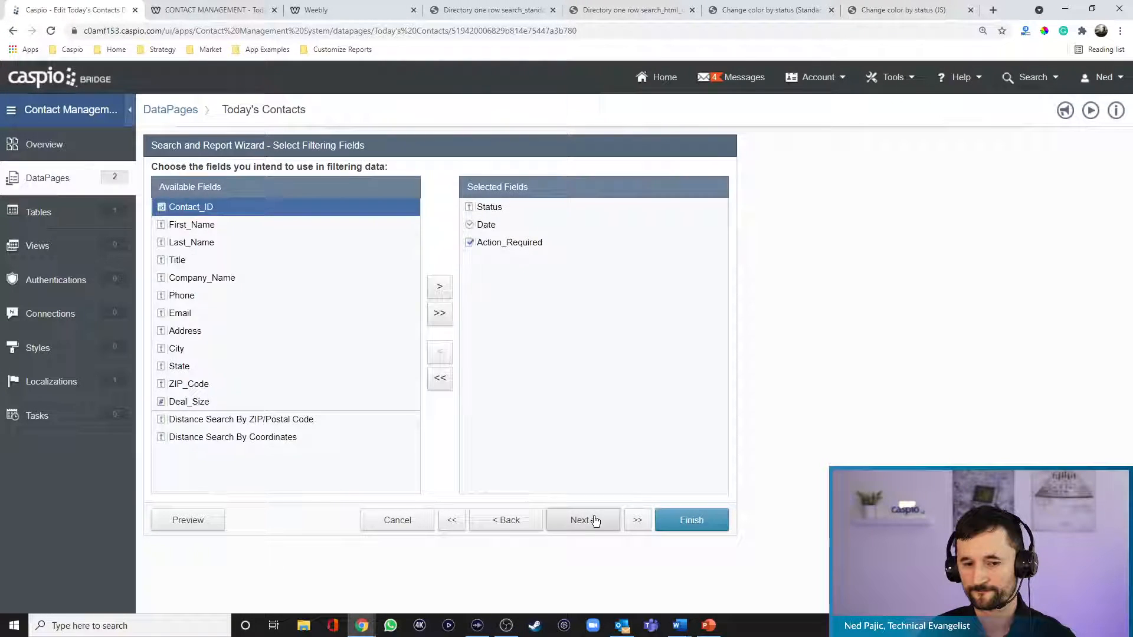
pyautogui.click(593, 520)
pyautogui.click(288, 186)
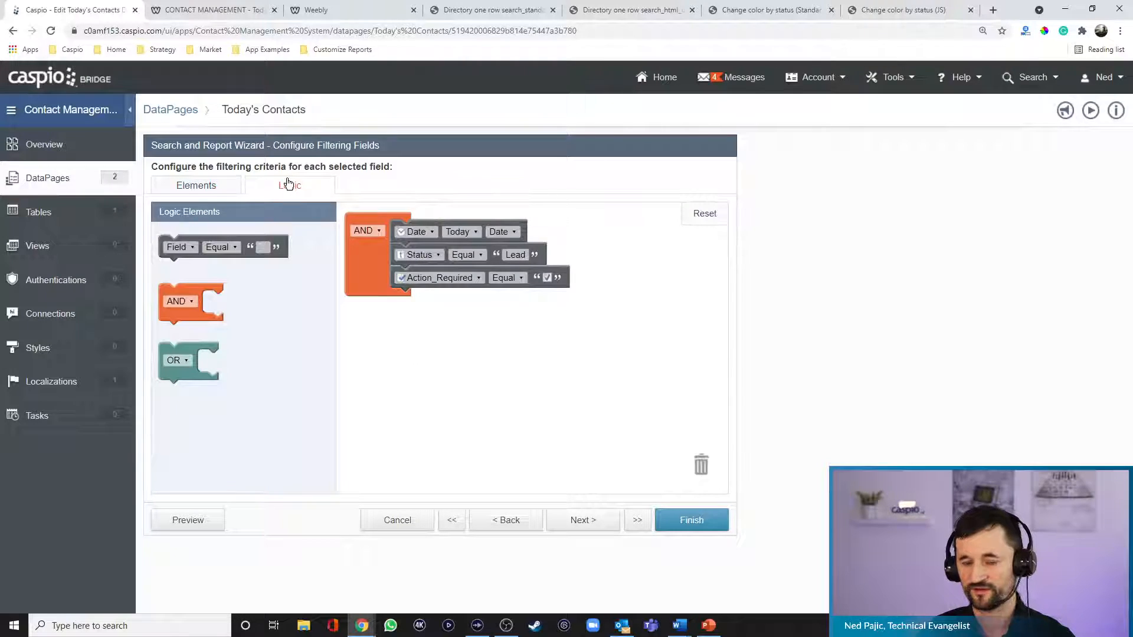
pyautogui.click(368, 230)
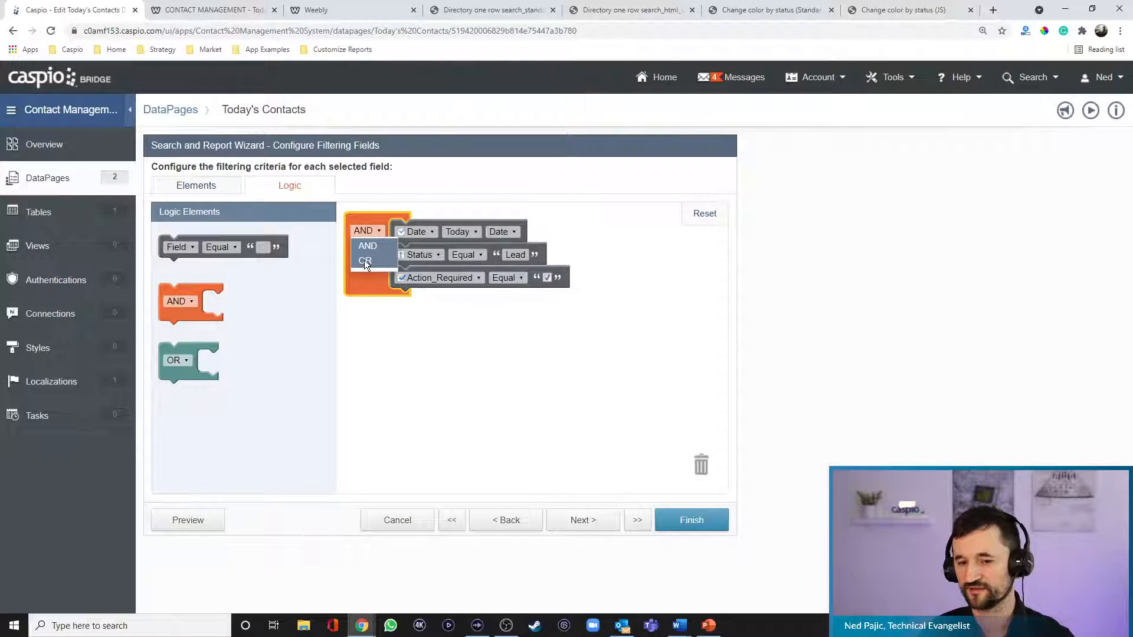
pyautogui.click(364, 258)
pyautogui.moveTo(186, 291); pyautogui.dragTo(480, 236)
pyautogui.moveTo(430, 268); pyautogui.dragTo(479, 255)
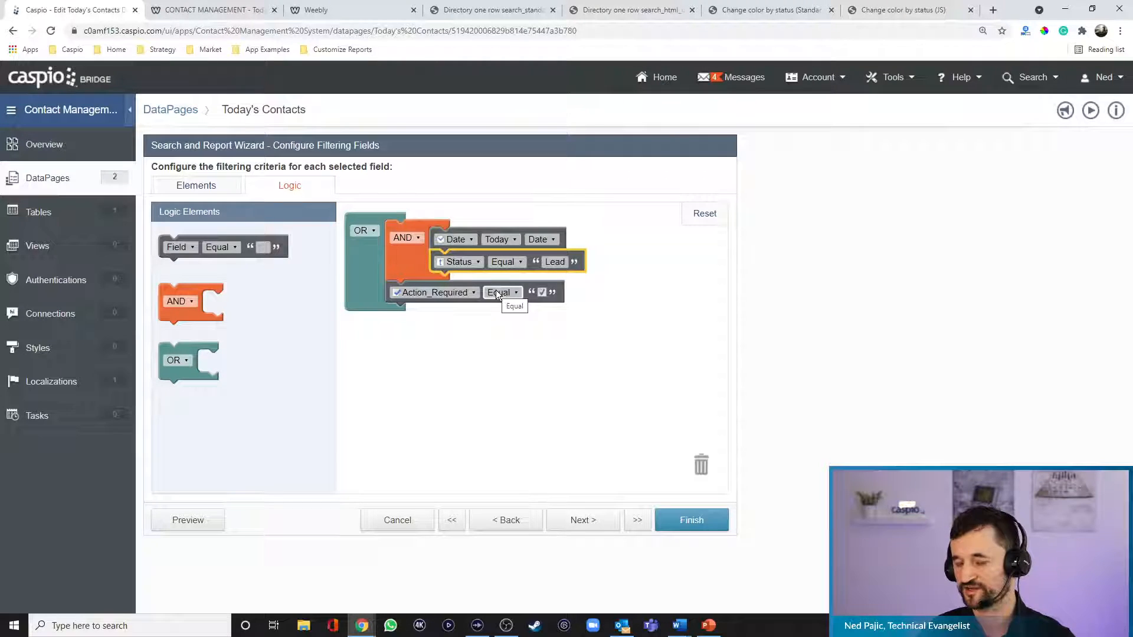
# Save the OR logic in Today's Contacts and reload the live Today page to check the records shown.
pyautogui.click(678, 518)
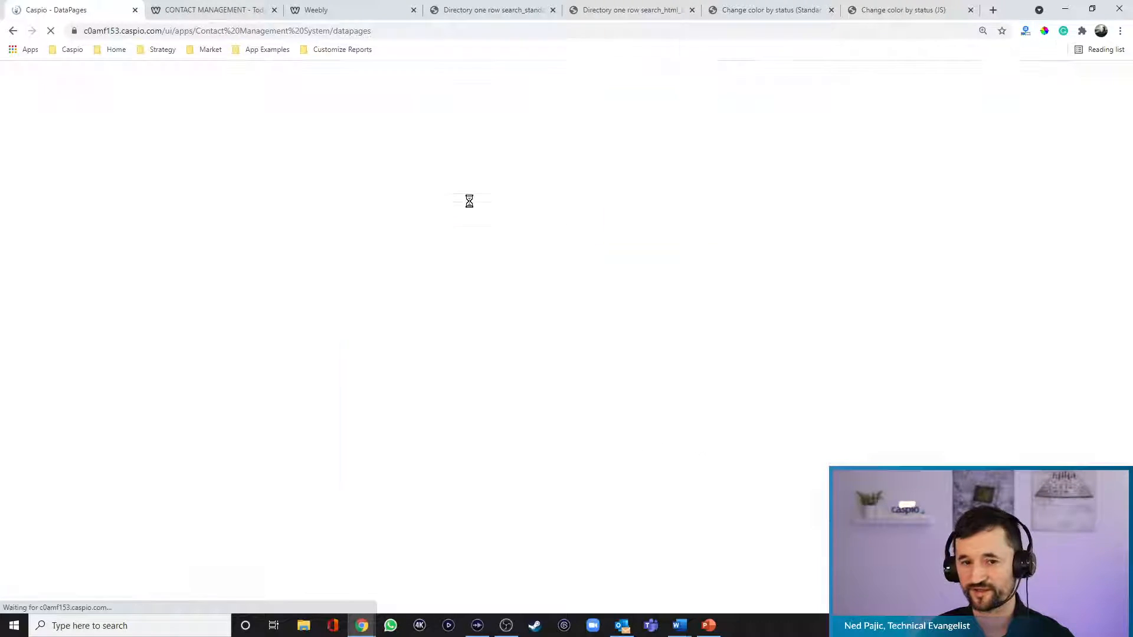
pyautogui.click(234, 11)
pyautogui.click(49, 30)
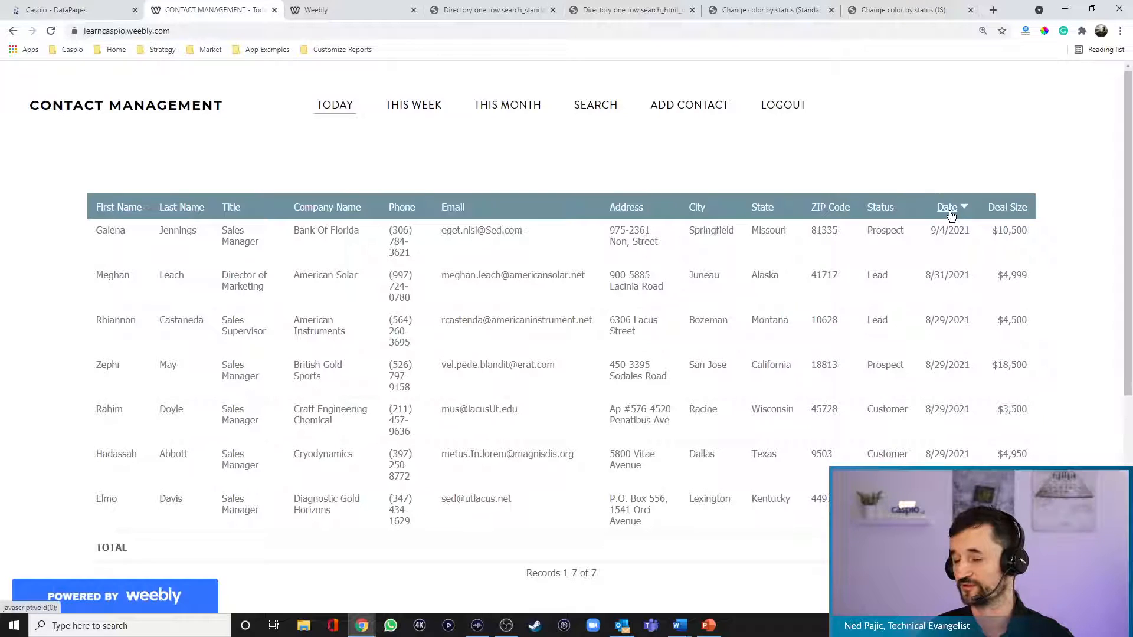
# Edit Today's Contacts to remove Status and Action_Required from the selected filtering fields, keeping only Date, and save the DataPage.
pyautogui.click(94, 12)
pyautogui.click(260, 219)
pyautogui.click(587, 524)
pyautogui.click(590, 524)
pyautogui.click(591, 526)
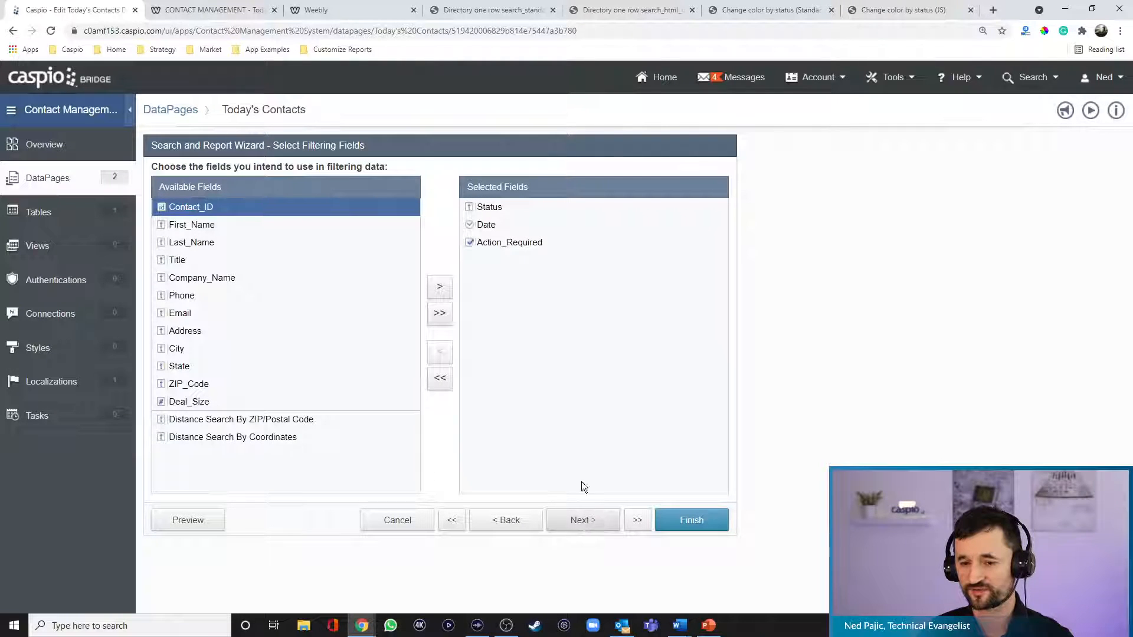
pyautogui.click(491, 208)
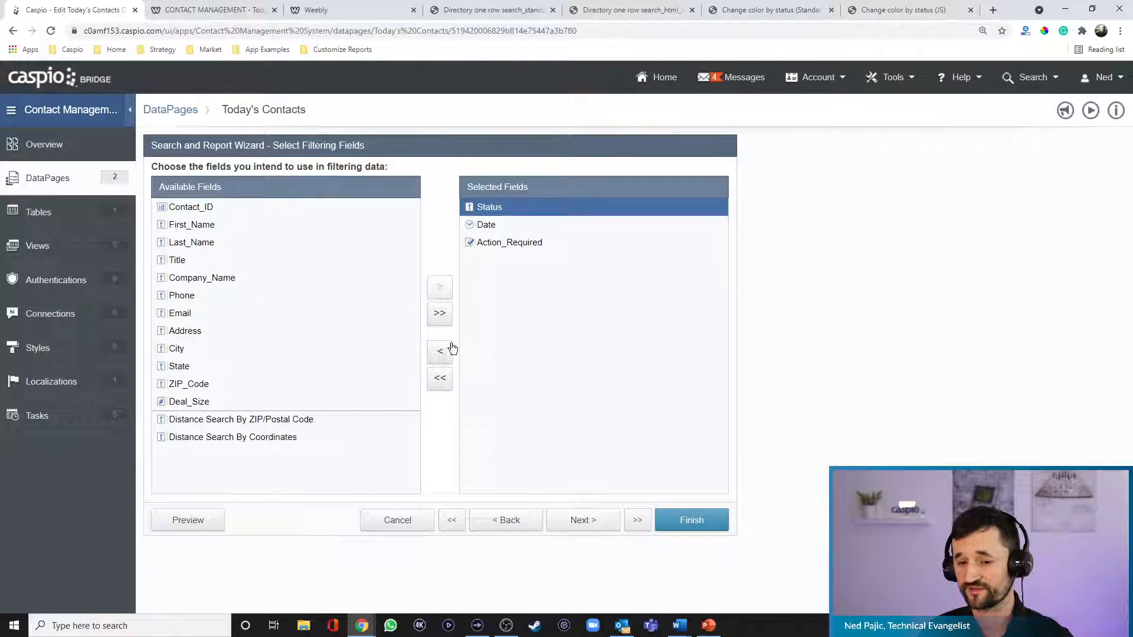
pyautogui.click(442, 352)
pyautogui.click(499, 227)
pyautogui.click(441, 352)
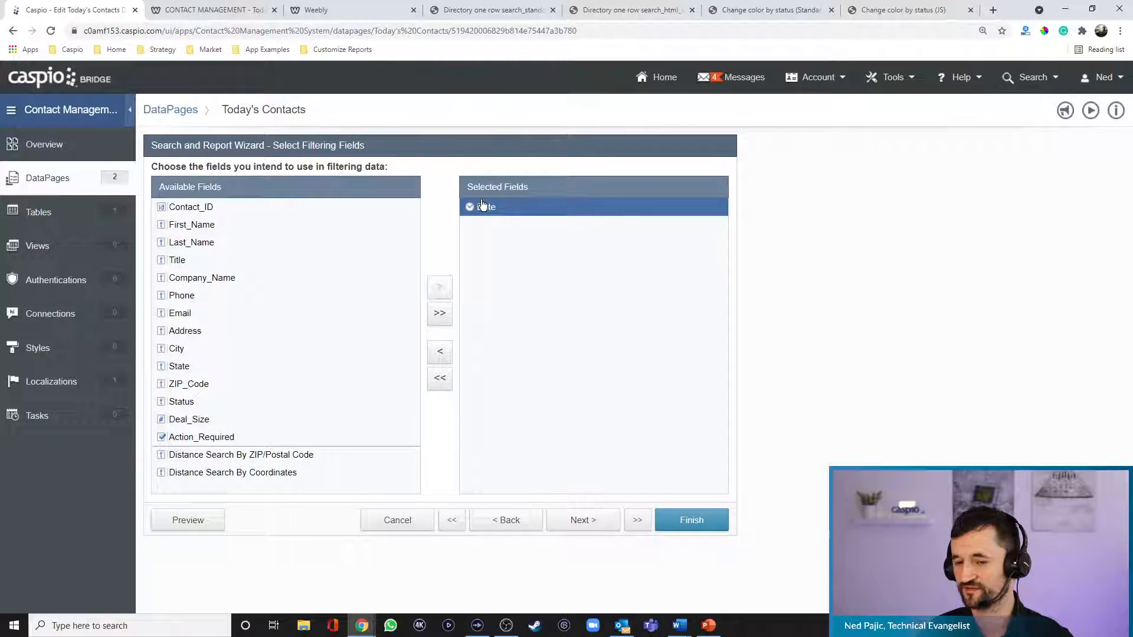
pyautogui.click(678, 518)
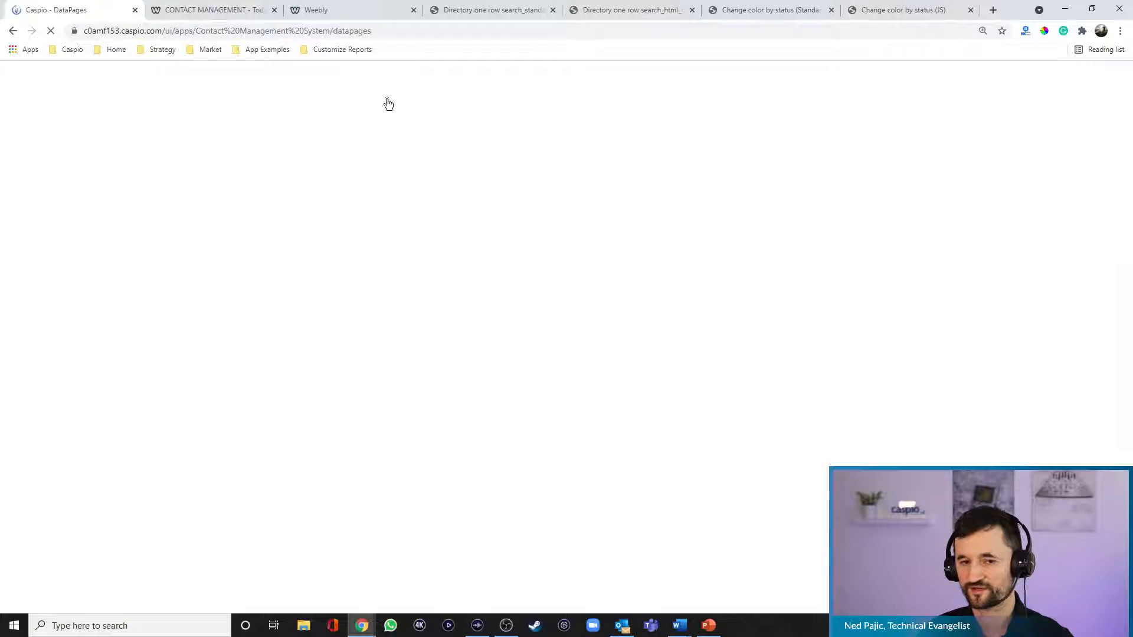
# Reload the live Today page to check the date-only filtering, and open the site's This Week page.
pyautogui.click(235, 17)
pyautogui.press('F5')
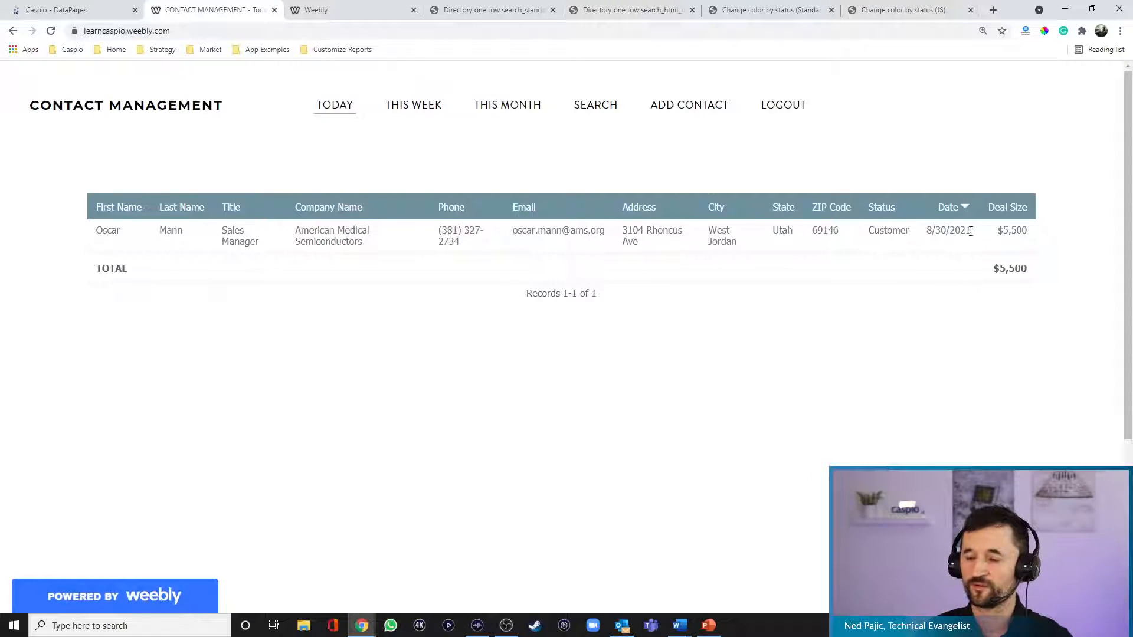
pyautogui.click(421, 109)
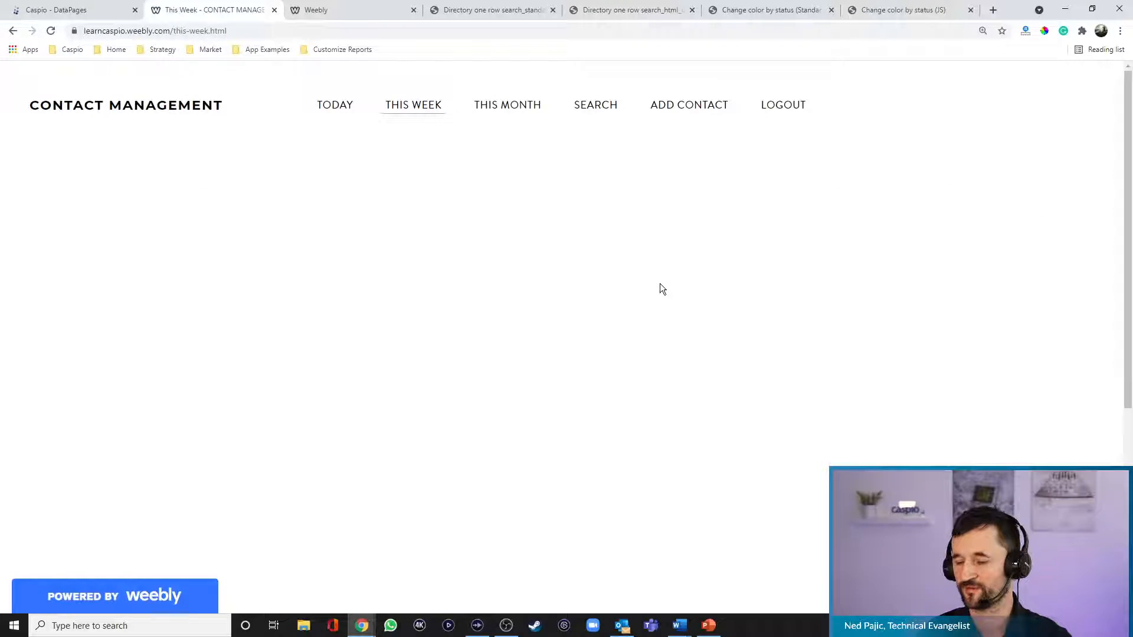
# Duplicate the Today's Contacts DataPage in Caspio and name the copy This Week's Contacts.
pyautogui.click(108, 11)
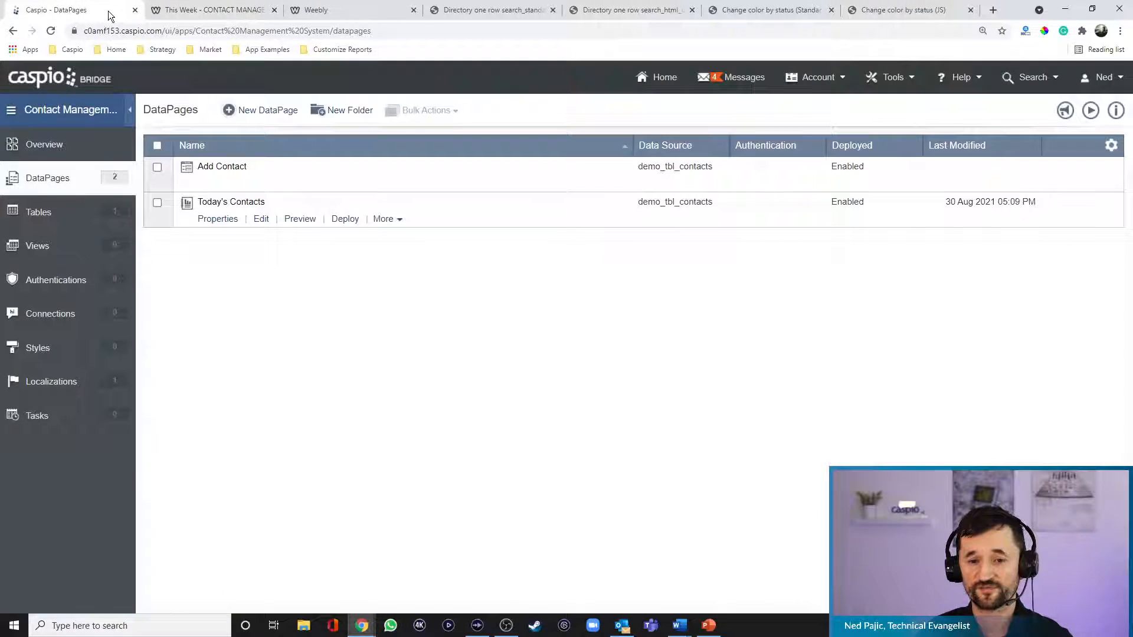
pyautogui.click(390, 220)
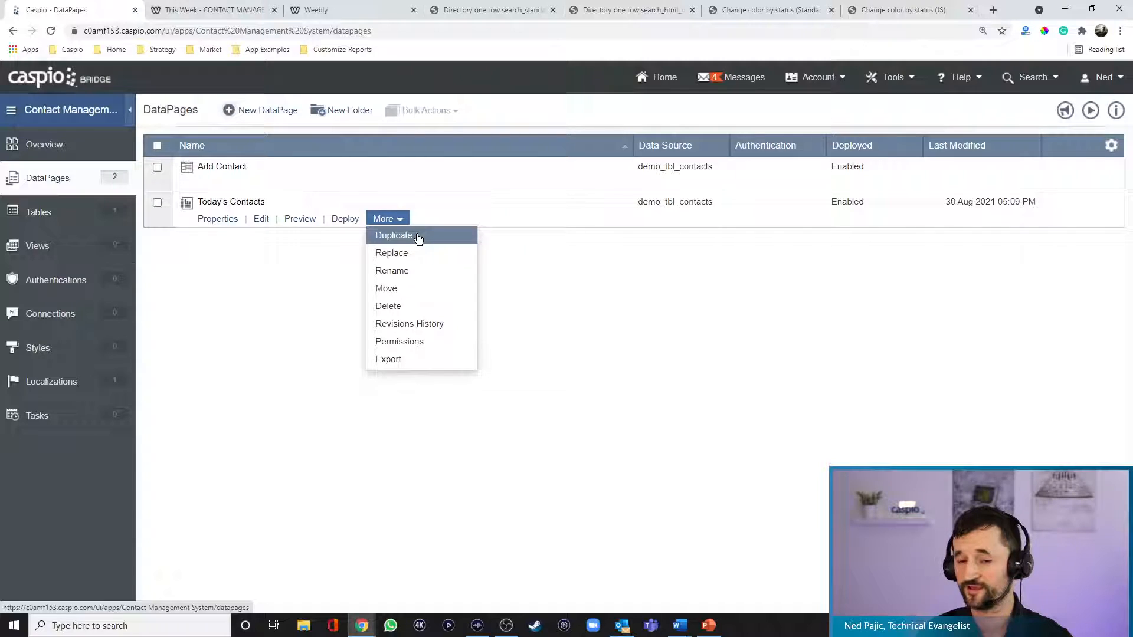
pyautogui.click(419, 237)
pyautogui.click(308, 238)
pyautogui.hotkey('ctrl', 'a')
pyautogui.write('T')
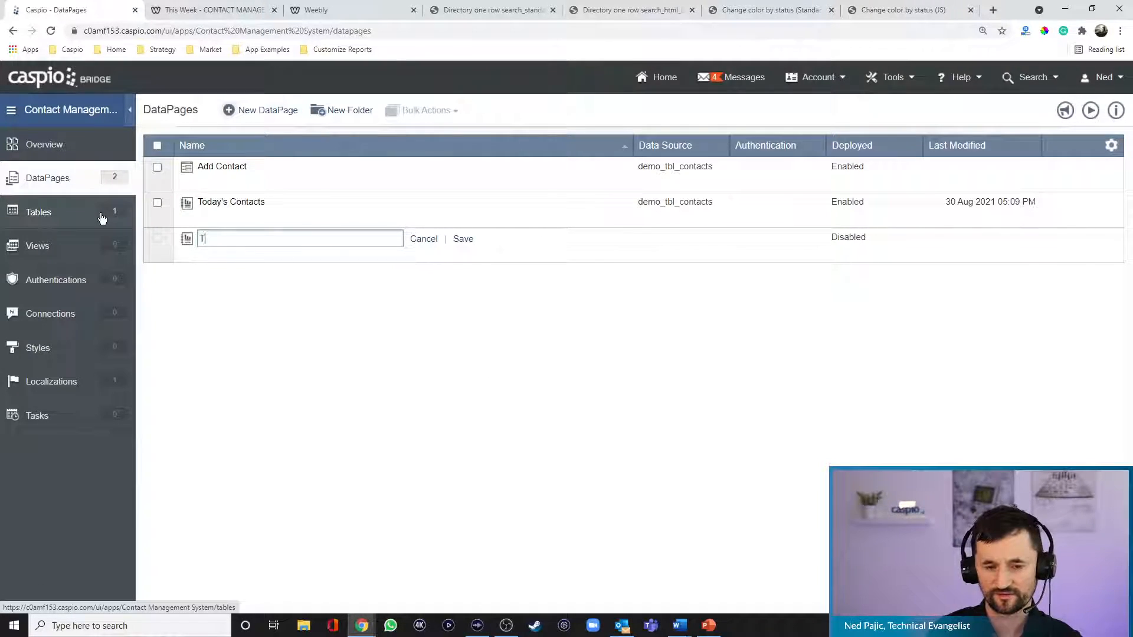
pyautogui.write("his Week's Contacts")
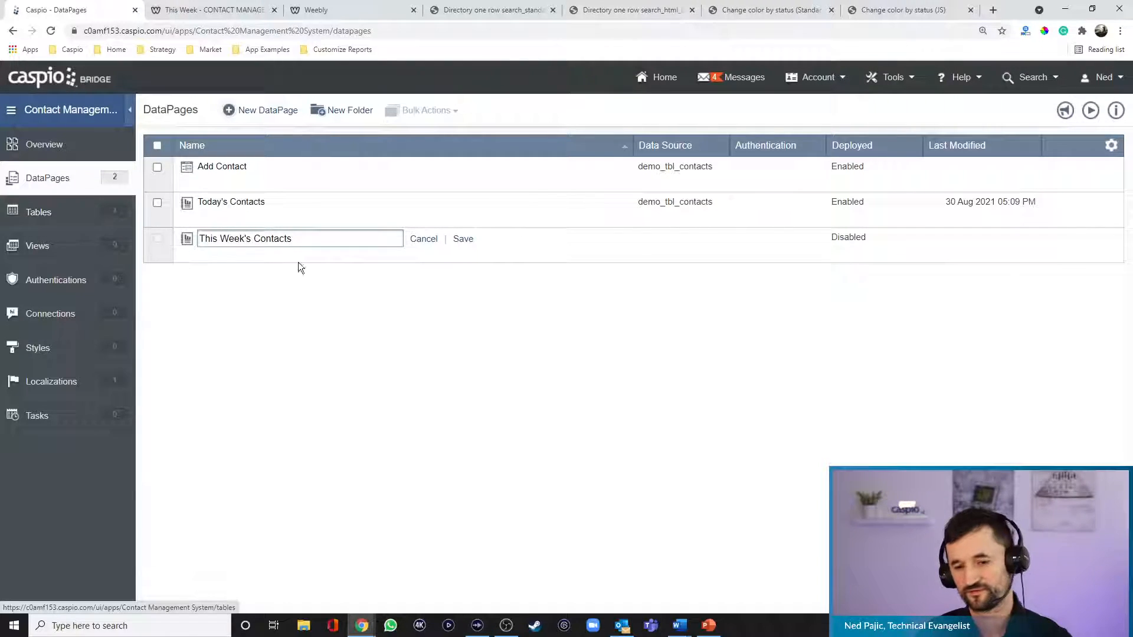
pyautogui.click(463, 240)
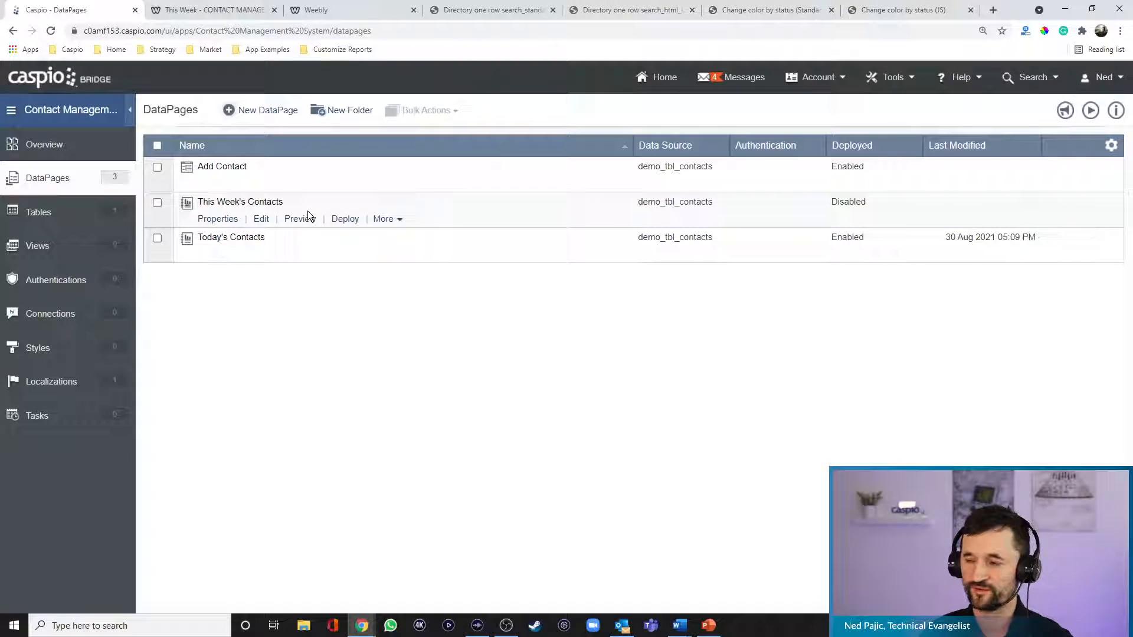
# Edit This Week's Contacts so that the Date filter uses the Current Week comparison type.
pyautogui.click(262, 219)
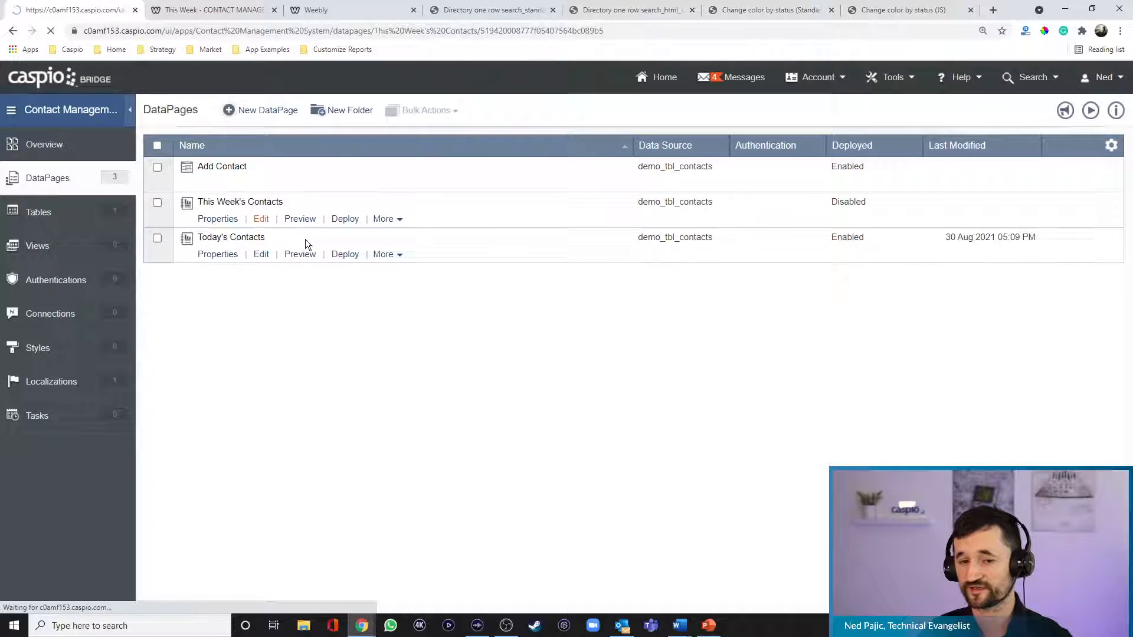
pyautogui.click(583, 520)
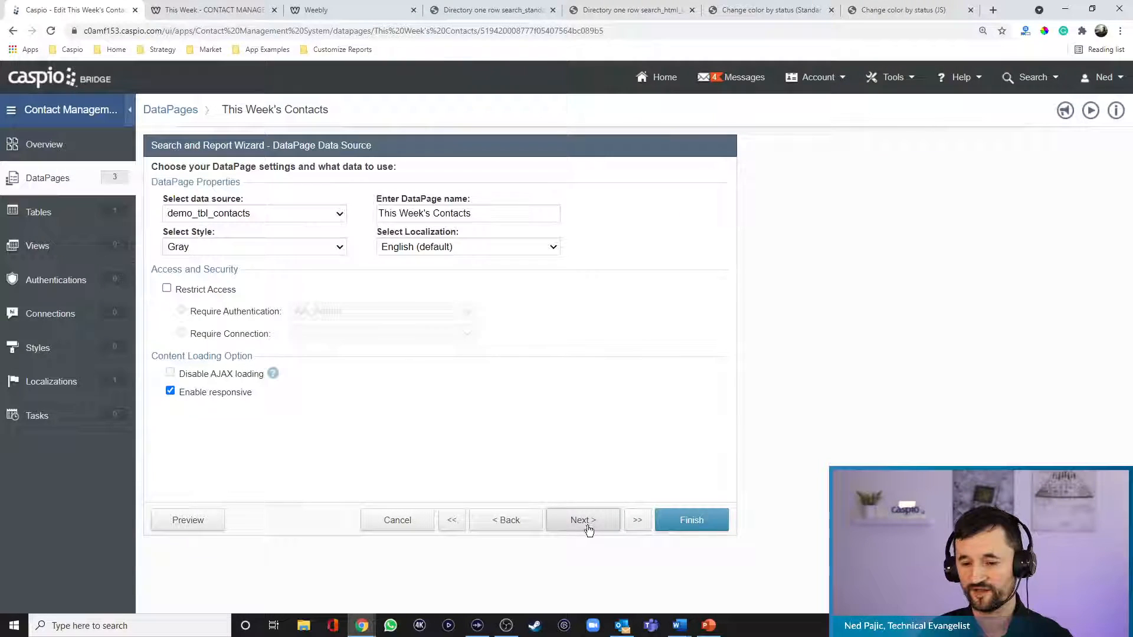
pyautogui.click(588, 525)
pyautogui.click(586, 524)
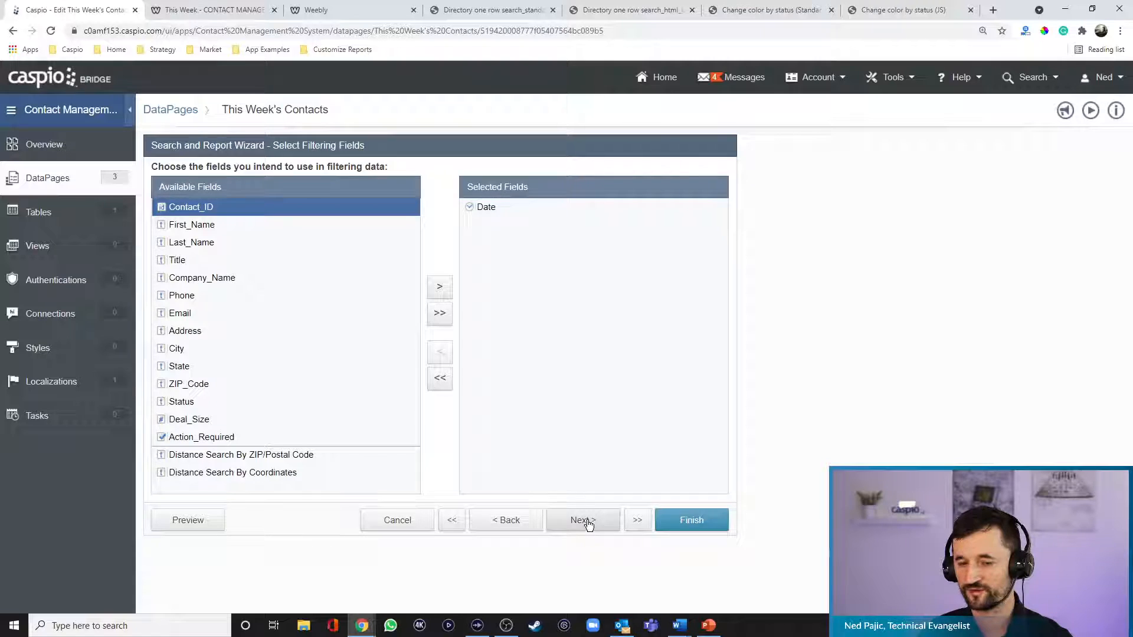
pyautogui.click(586, 520)
pyautogui.click(443, 232)
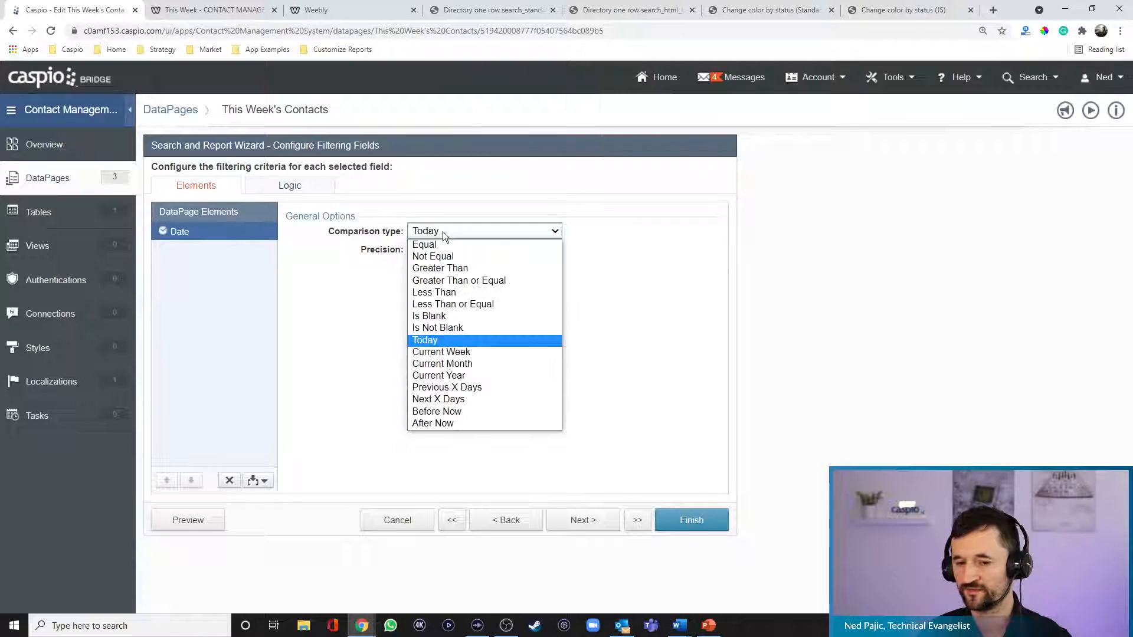
pyautogui.click(461, 351)
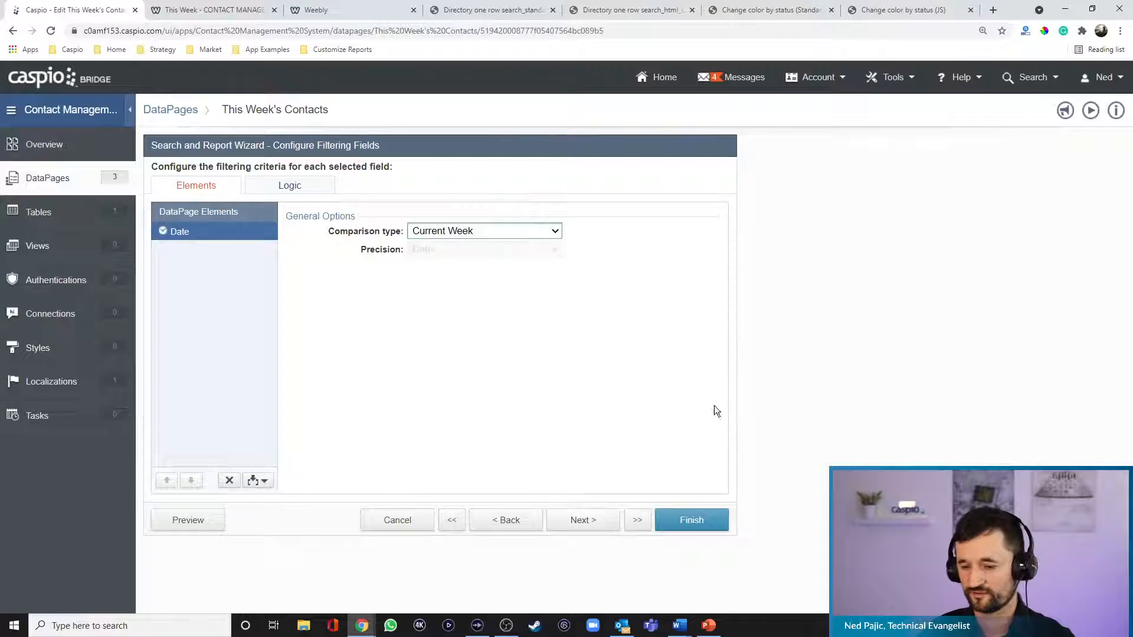
# Preview the This Week's Contacts report and save the DataPage.
pyautogui.click(189, 522)
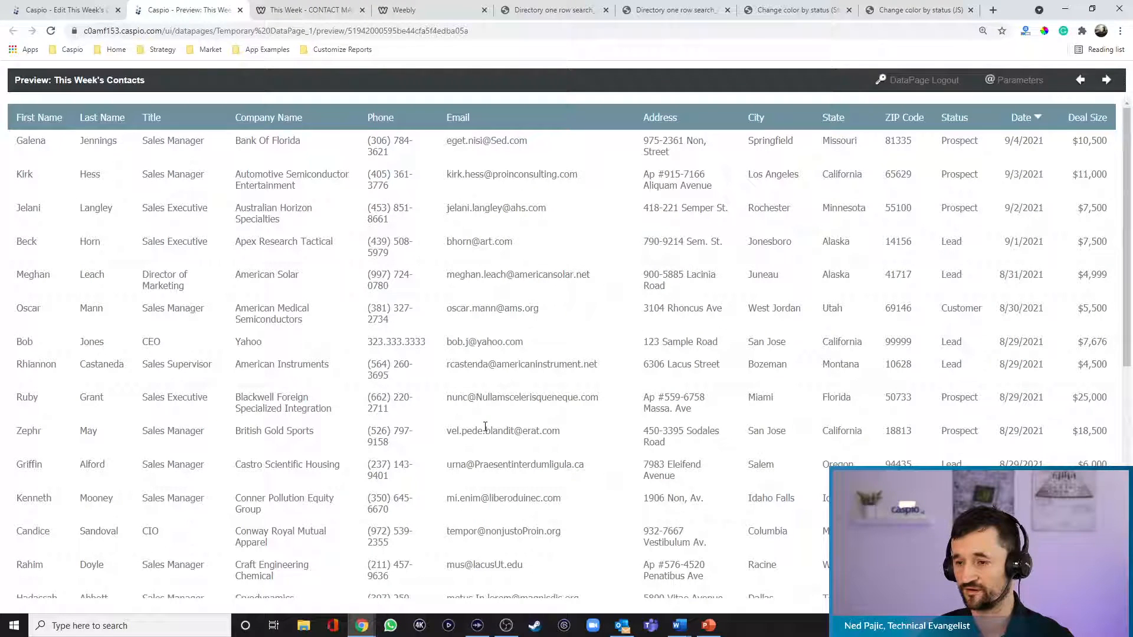
pyautogui.click(94, 8)
pyautogui.click(692, 520)
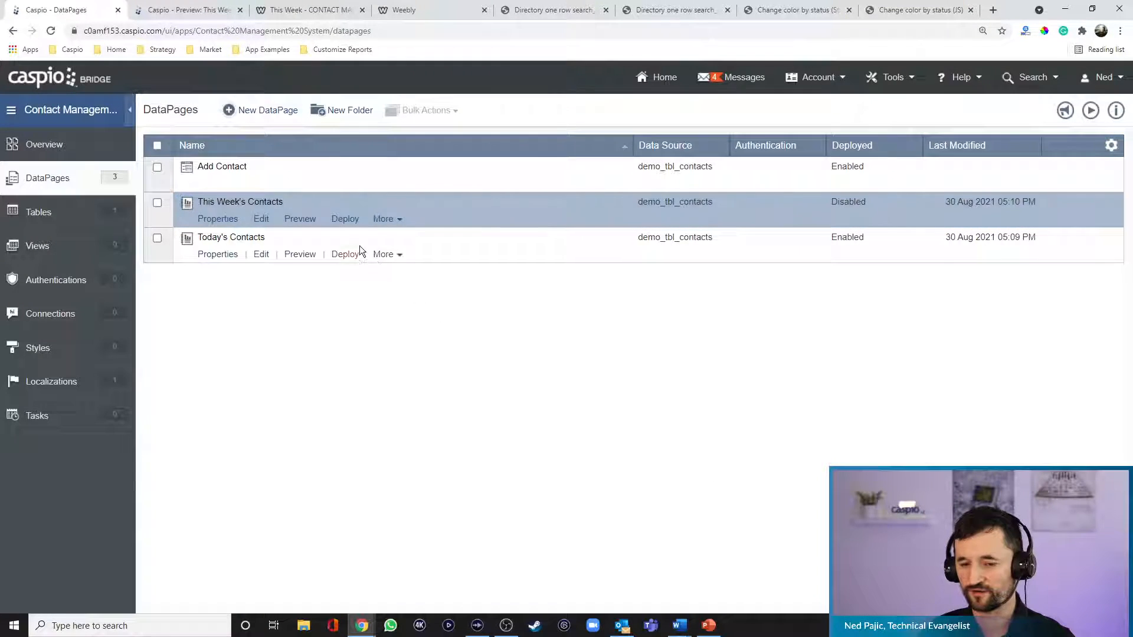
# Enable deployment of This Week's Contacts and copy its Embed code, switching to the Weebly editor.
pyautogui.click(344, 219)
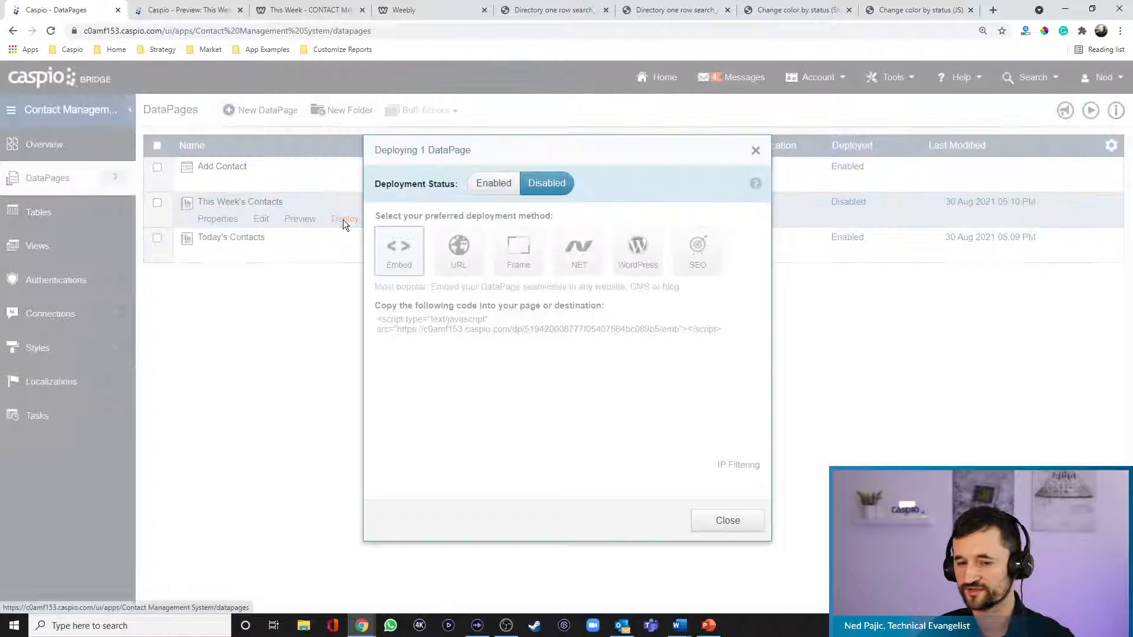
pyautogui.click(490, 184)
pyautogui.click(464, 331)
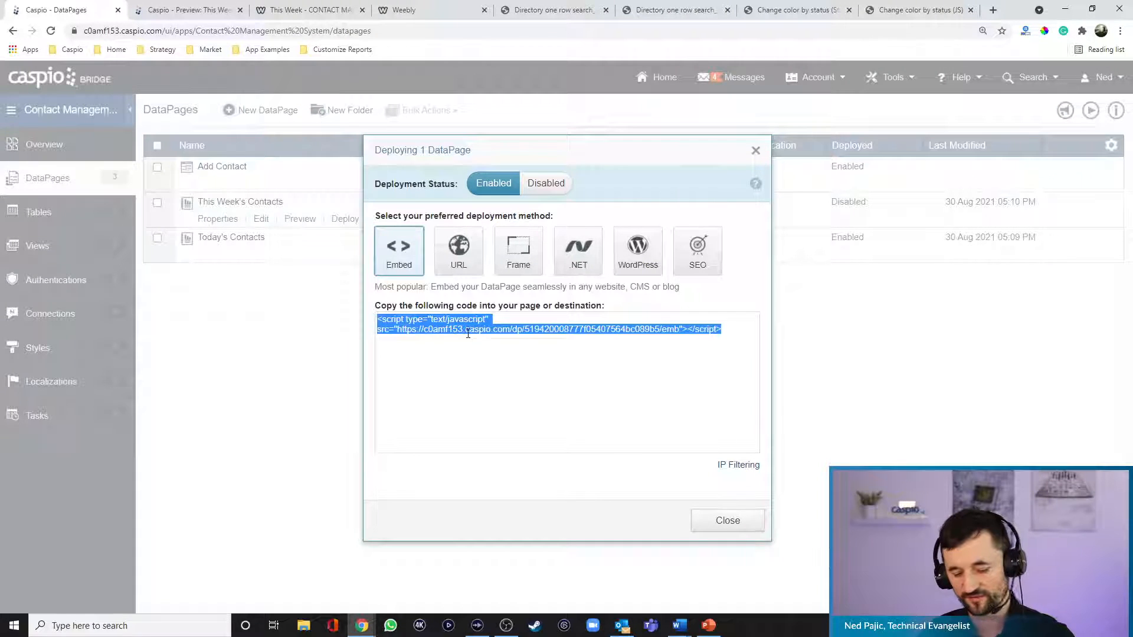
pyautogui.click(730, 522)
pyautogui.click(423, 12)
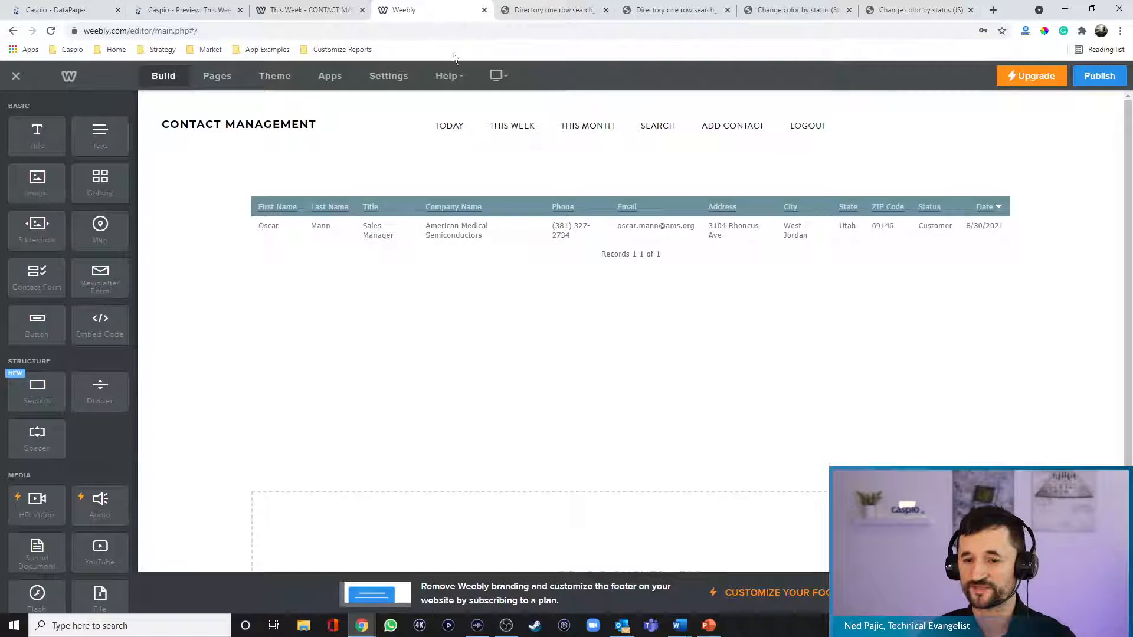
# Place an Embed Code element on the site's THIS WEEK page, paste the copied DataPage code into it and publish the site.
pyautogui.click(513, 131)
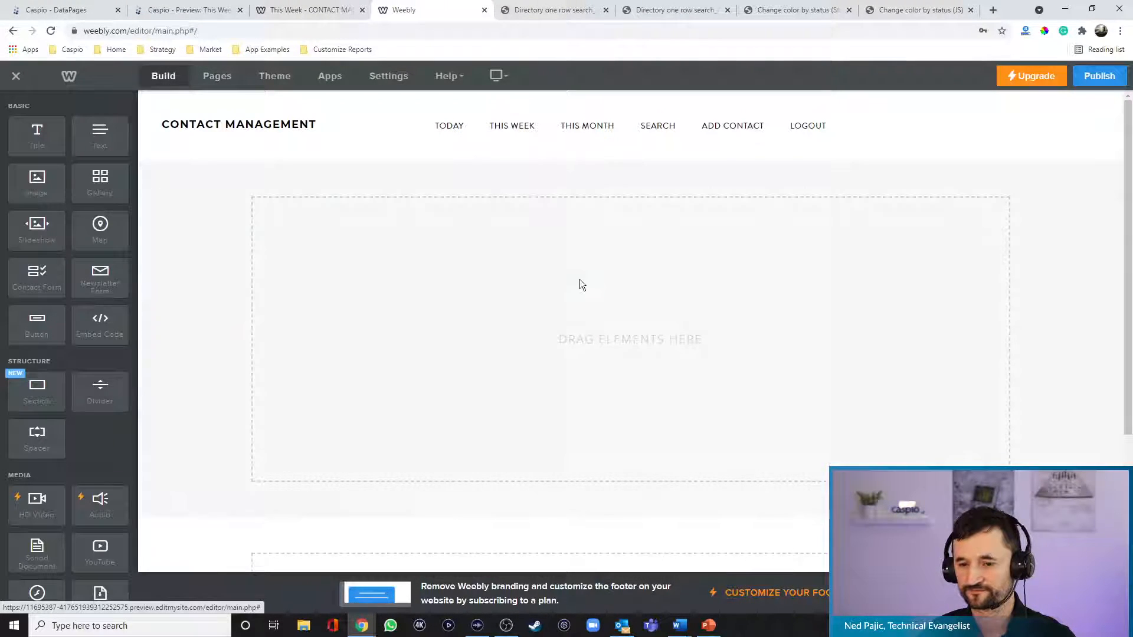
pyautogui.moveTo(99, 326); pyautogui.dragTo(640, 245)
pyautogui.click(543, 337)
pyautogui.click(629, 401)
pyautogui.hotkey('ctrl', 'v')
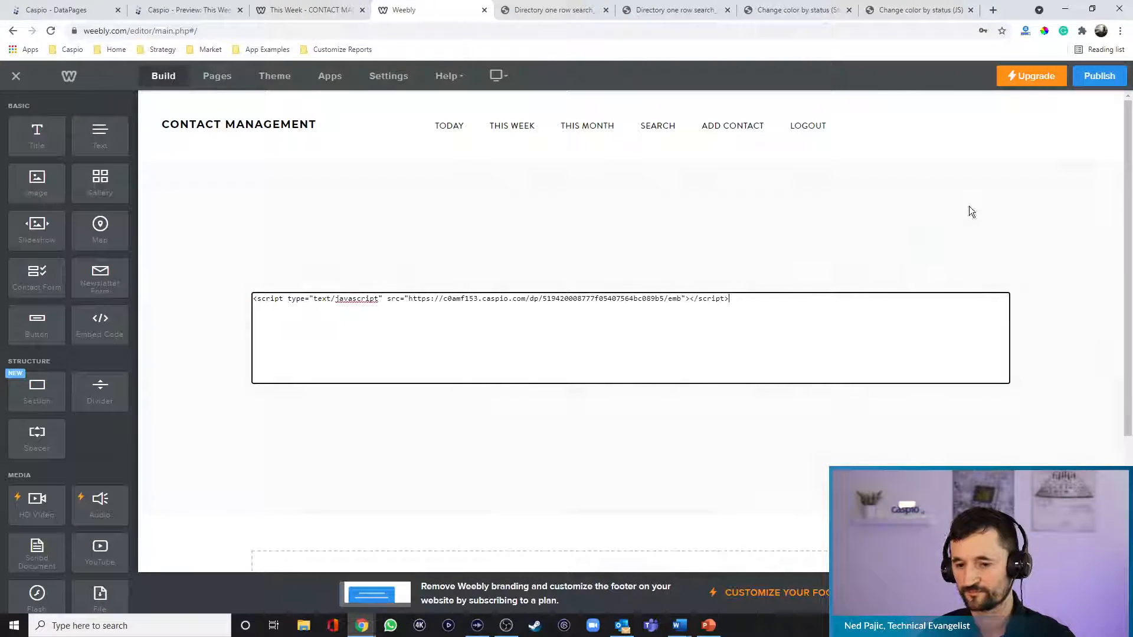
pyautogui.click(1099, 75)
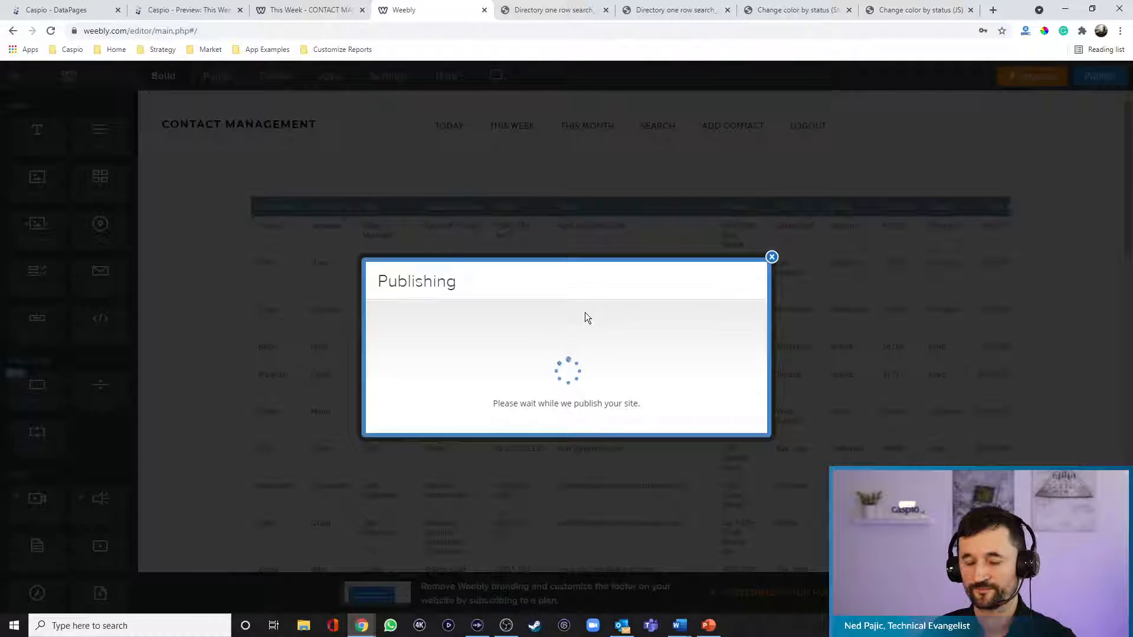
# Open the published site and review the contacts report on its THIS WEEK page, closing the outdated site tab.
pyautogui.click(568, 236)
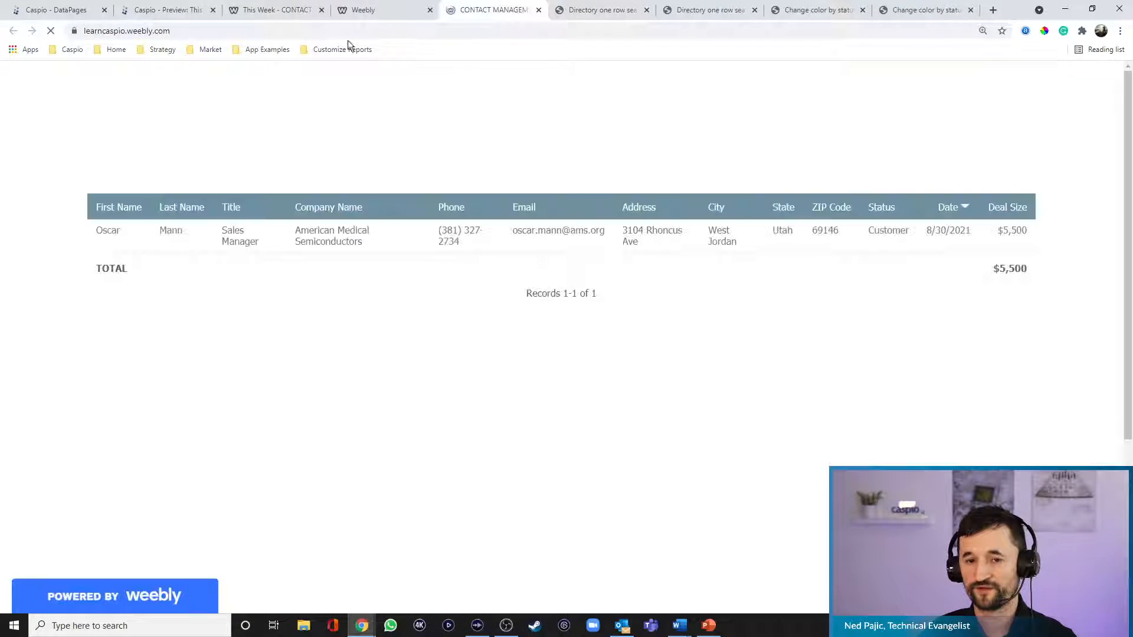
pyautogui.click(321, 10)
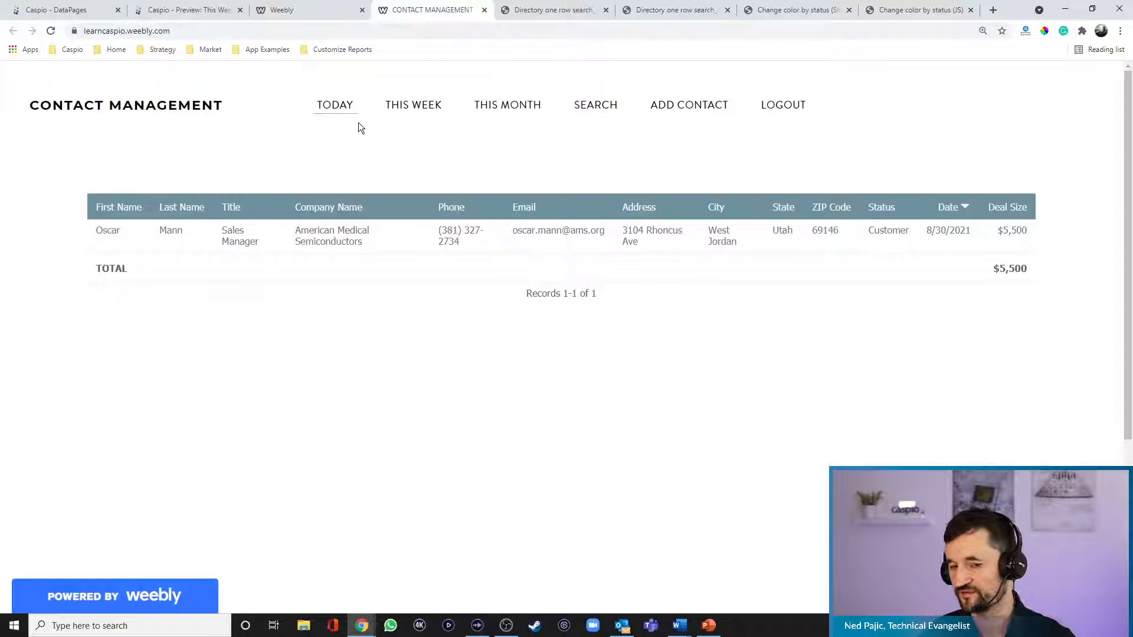
pyautogui.click(413, 118)
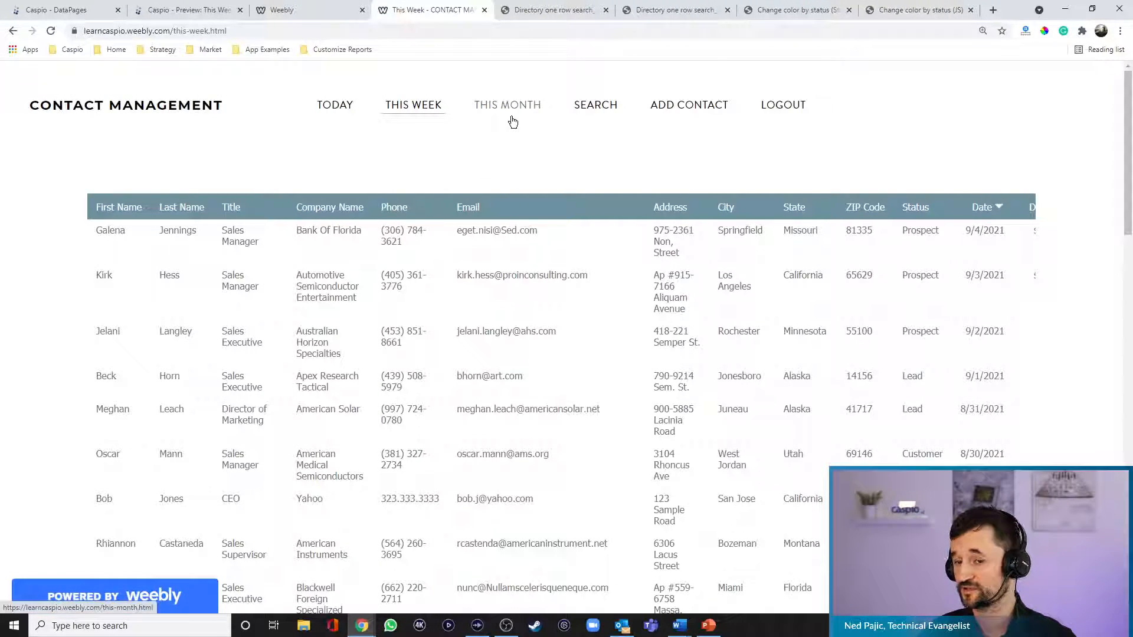
pyautogui.scroll(-4, 699, 261)
pyautogui.scroll(4, 693, 271)
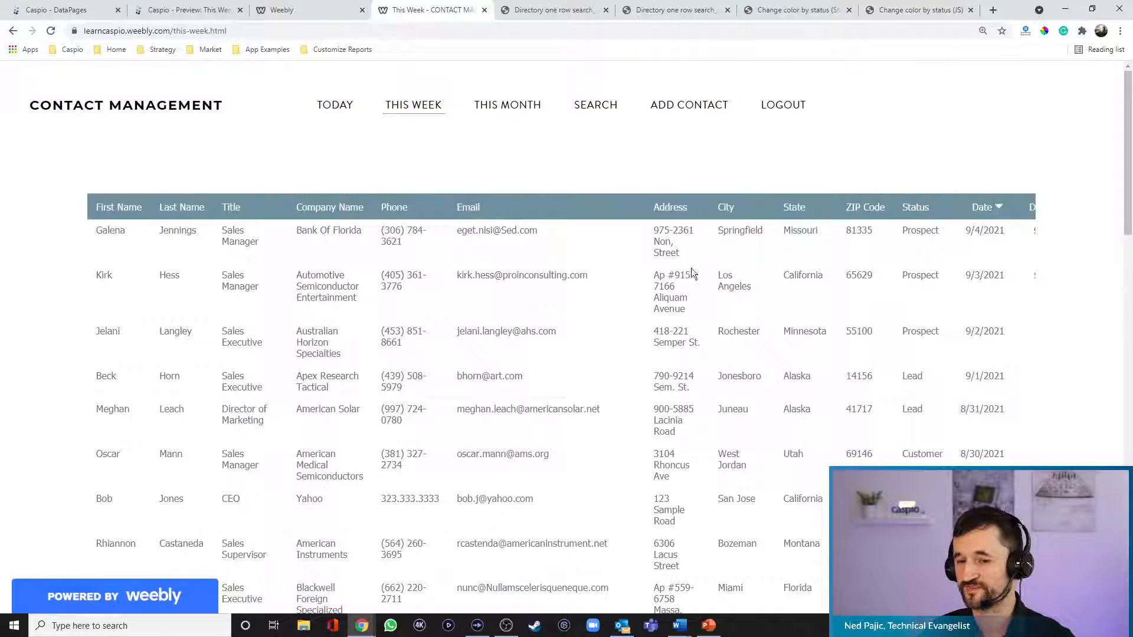
# Switch to Caspio, duplicate the This Week's Contacts DataPage and name the copy This Month's Contacts.
pyautogui.click(56, 10)
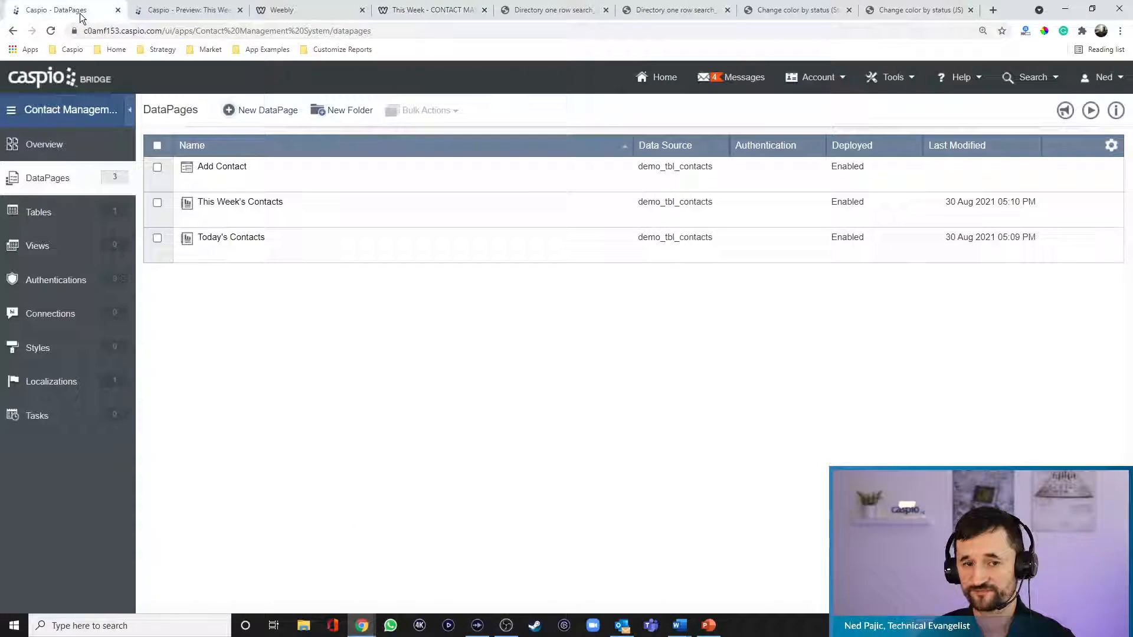
pyautogui.click(385, 219)
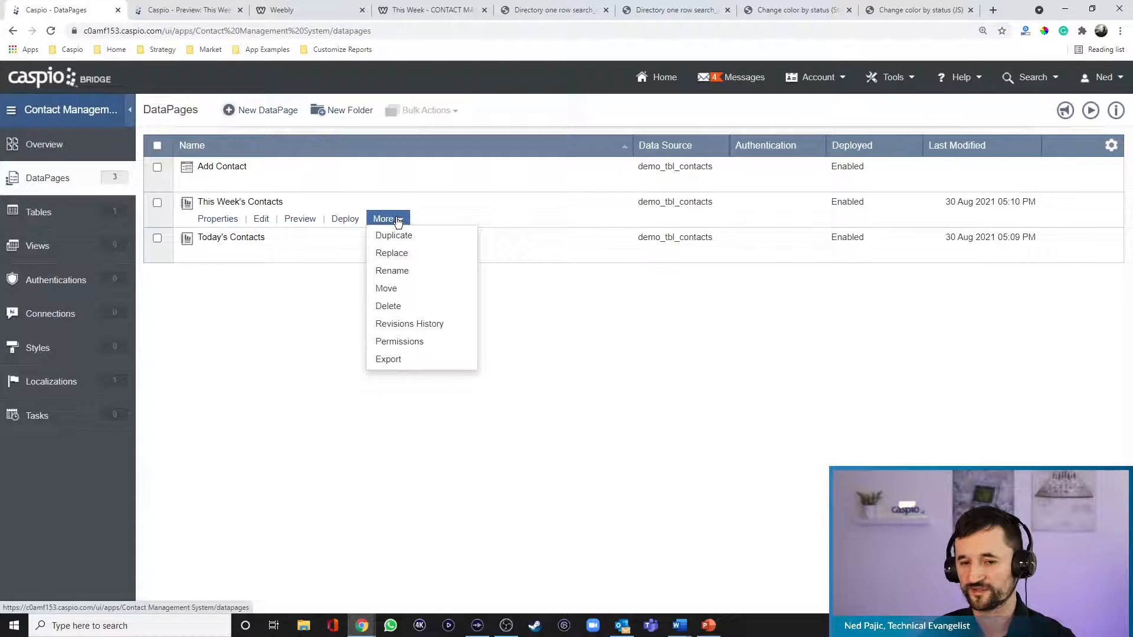
pyautogui.click(402, 234)
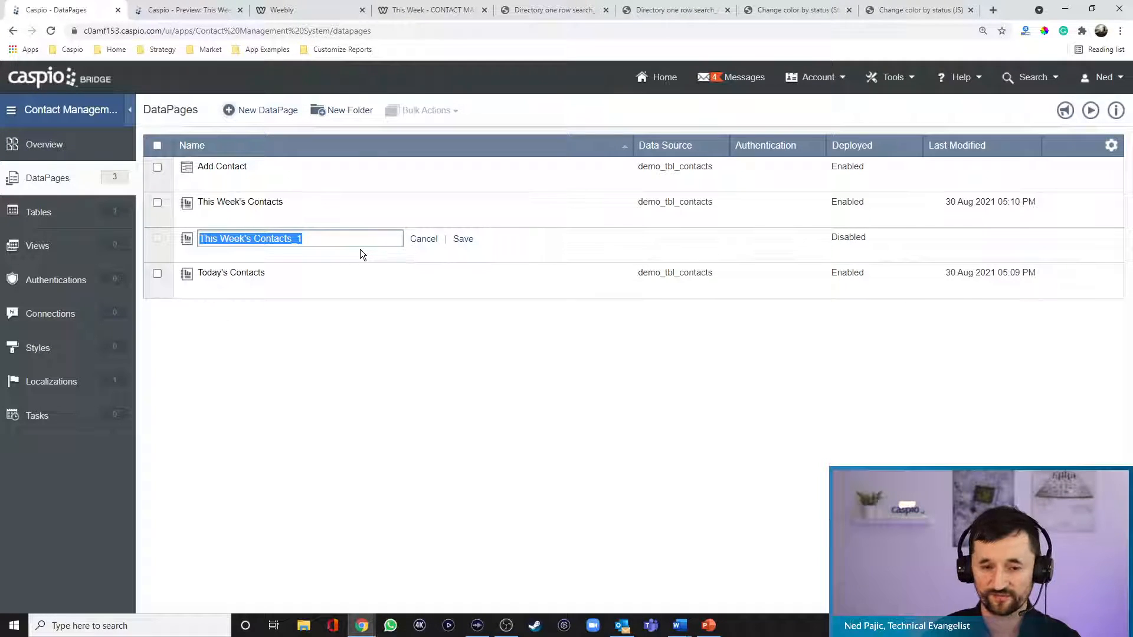
pyautogui.write("This Month'")
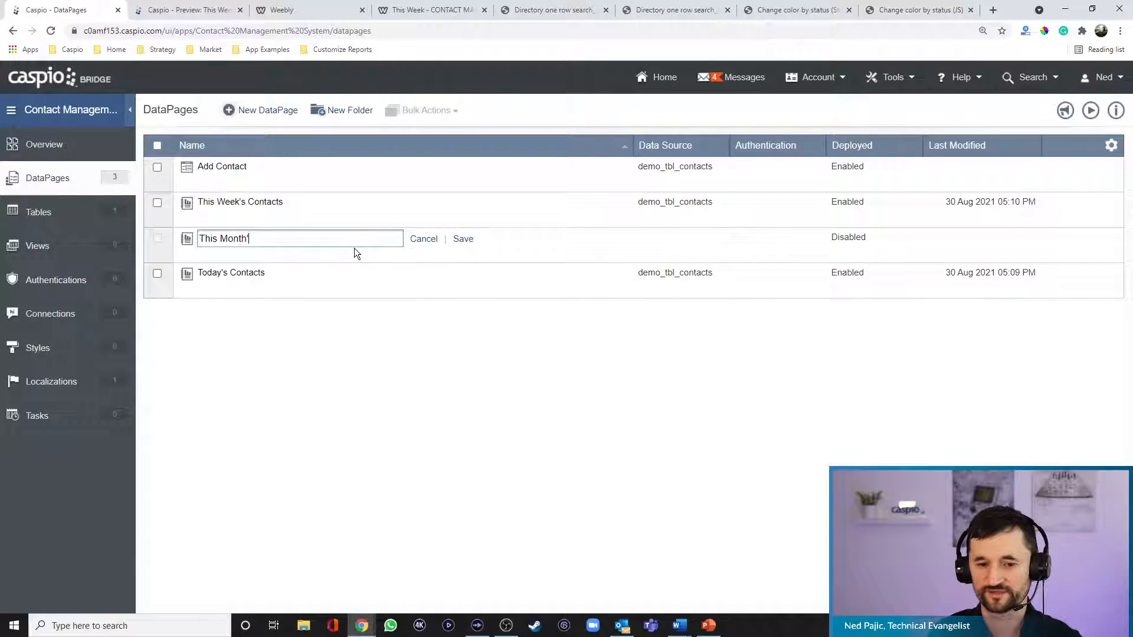
pyautogui.write('s Contacts')
pyautogui.press('Return')
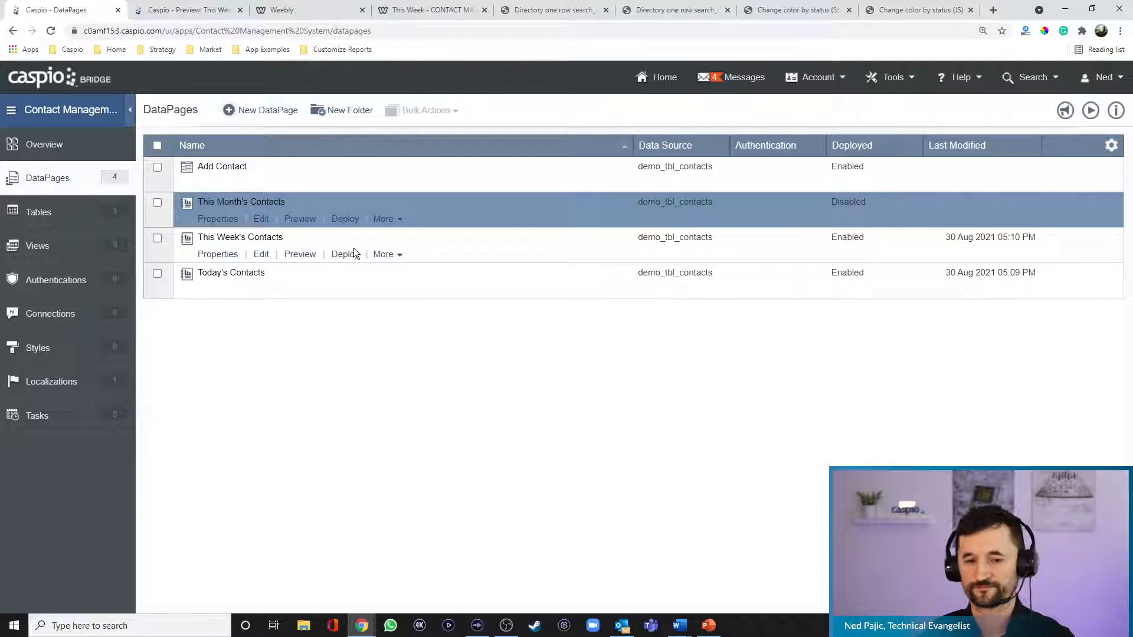
# Edit This Month's Contacts so that the Date filter's comparison type covers the current month, and save the DataPage.
pyautogui.click(260, 218)
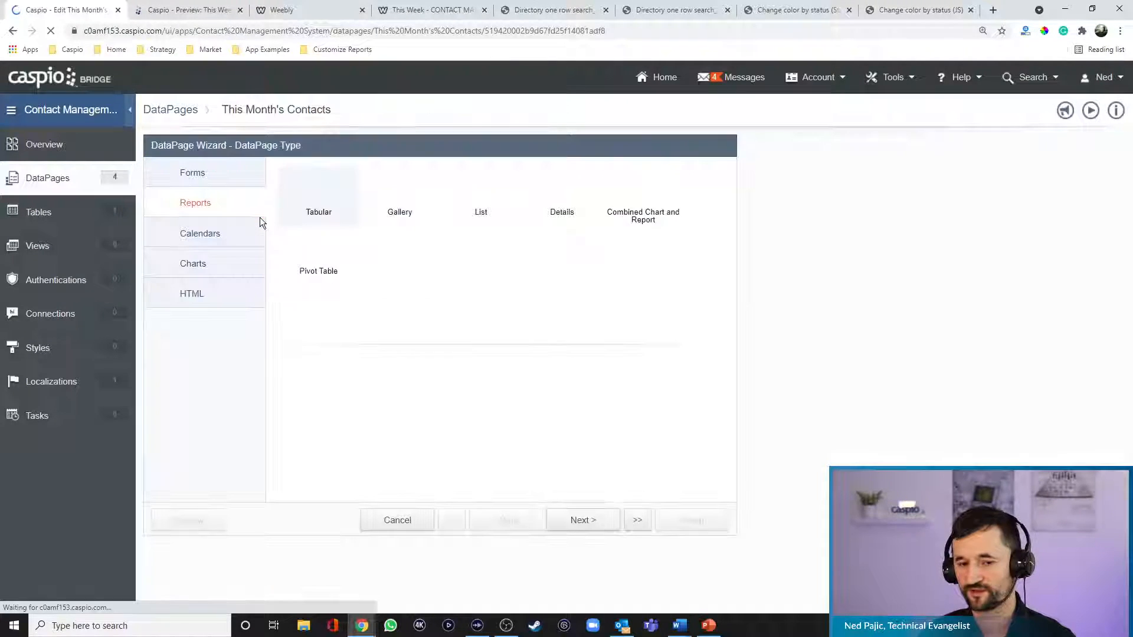
pyautogui.click(582, 526)
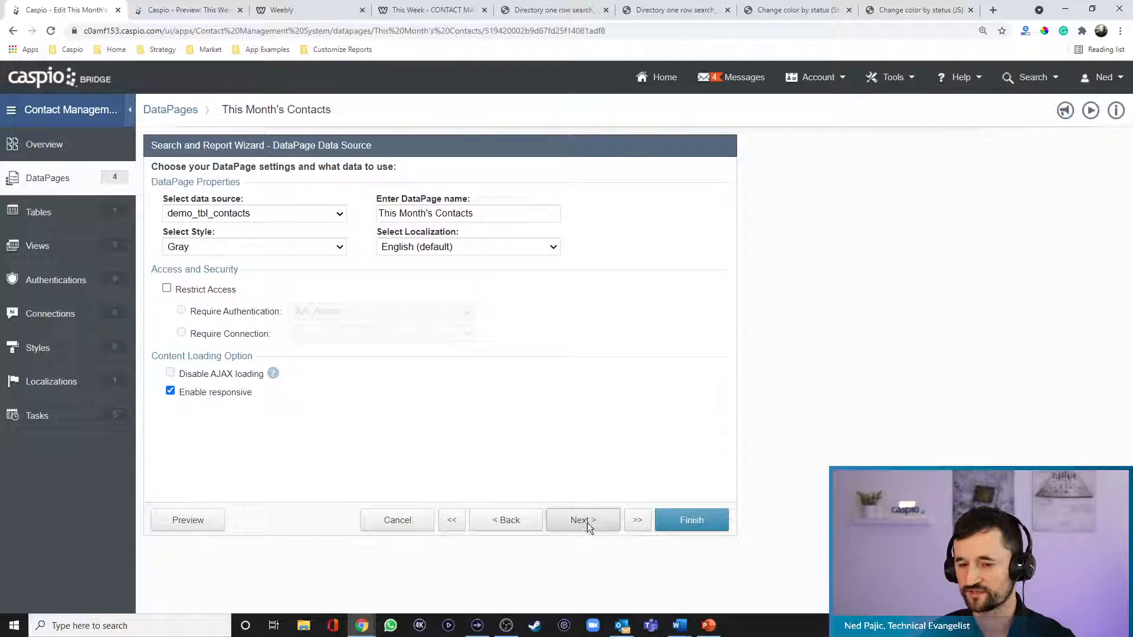
pyautogui.click(587, 525)
pyautogui.click(587, 525)
pyautogui.click(584, 525)
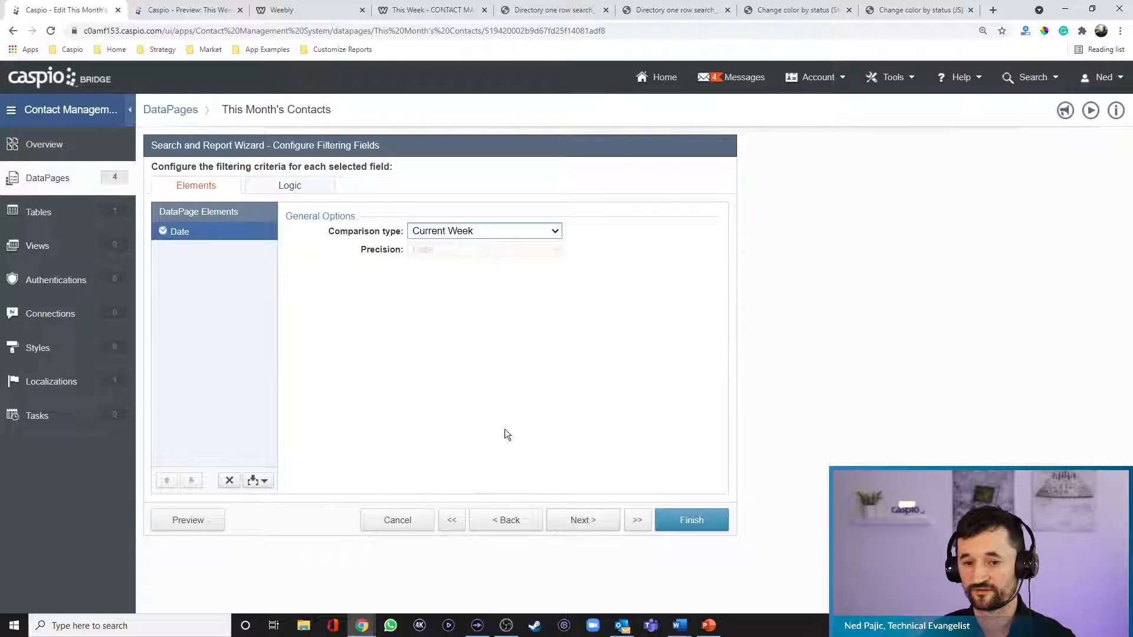
pyautogui.click(454, 236)
pyautogui.click(454, 362)
pyautogui.click(694, 530)
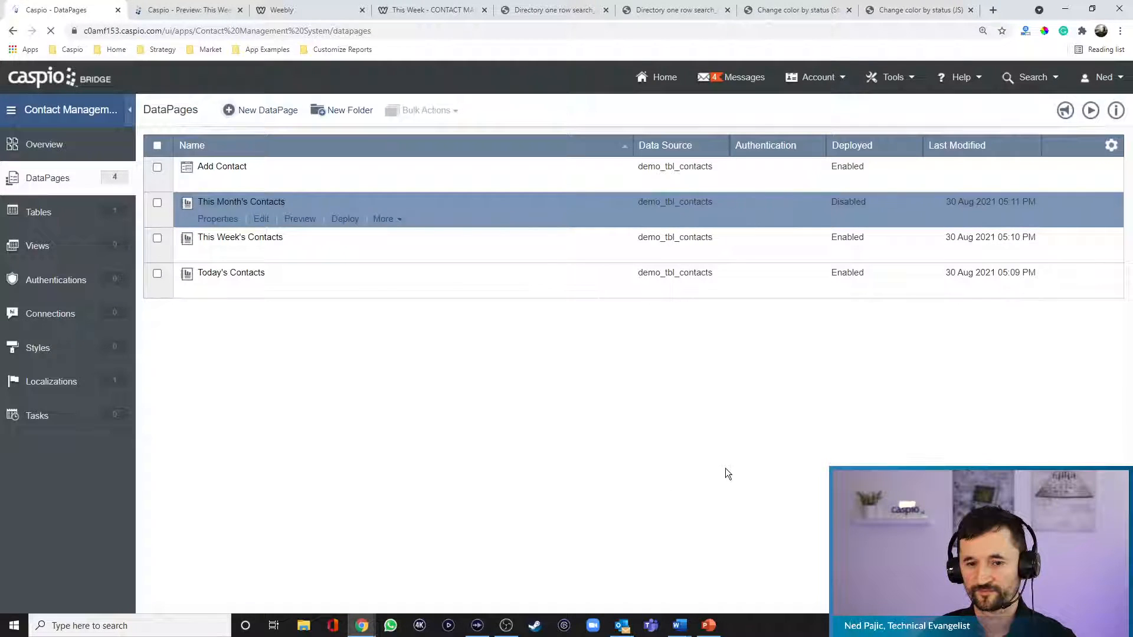
# Enable deployment of This Month's Contacts and copy its Embed code, returning to the Weebly editor.
pyautogui.click(346, 219)
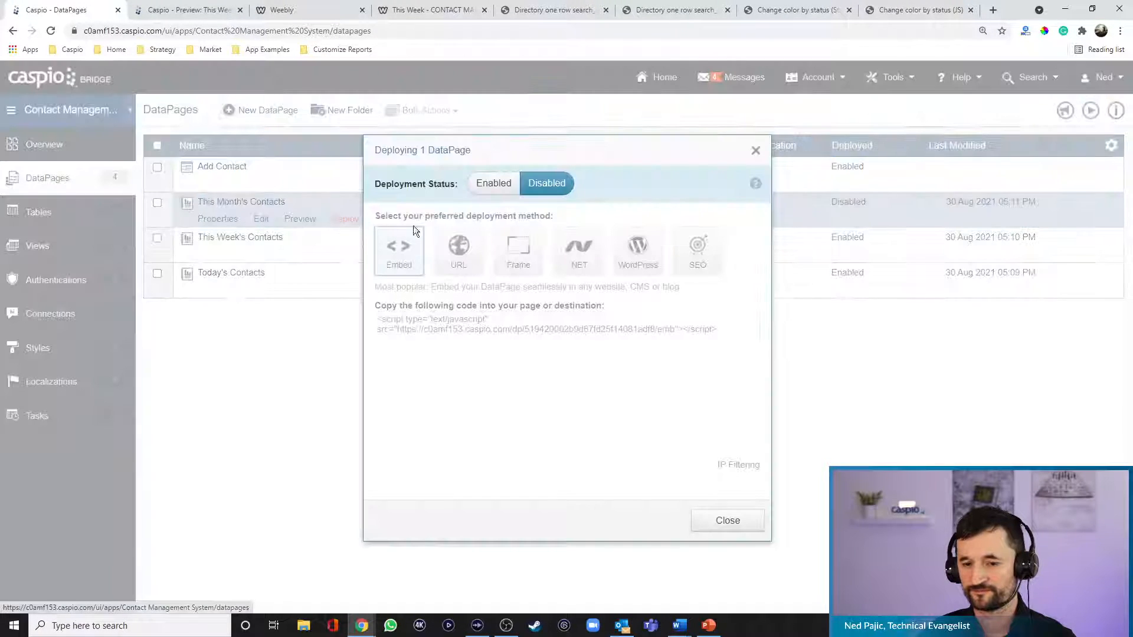
pyautogui.click(494, 185)
pyautogui.click(503, 332)
pyautogui.hotkey('ctrl', 'c')
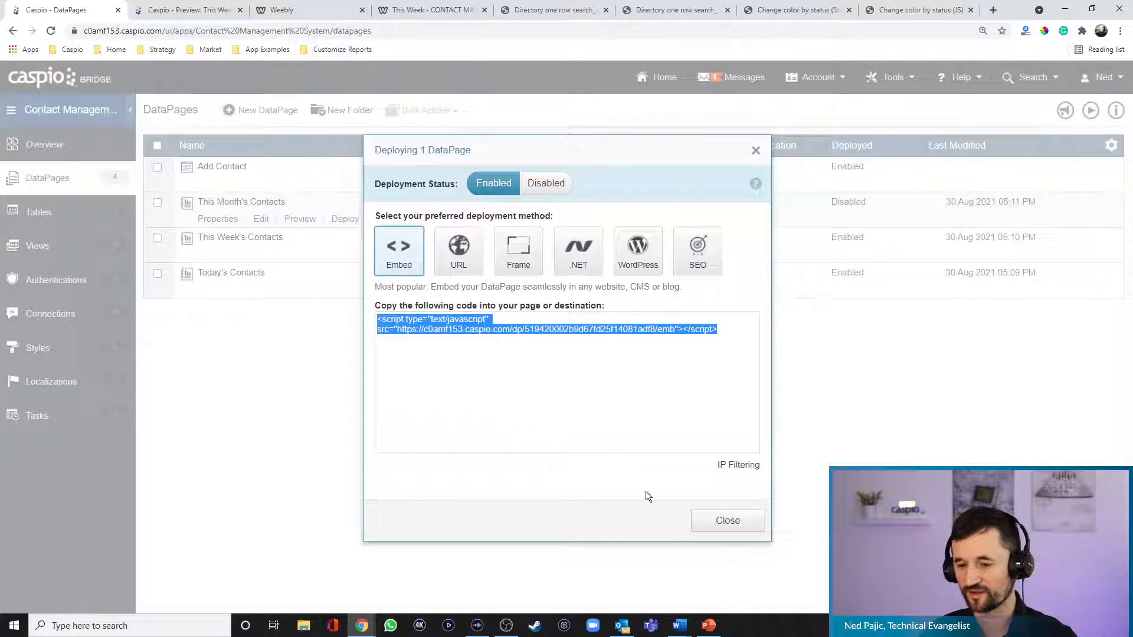
pyautogui.click(728, 521)
pyautogui.click(337, 18)
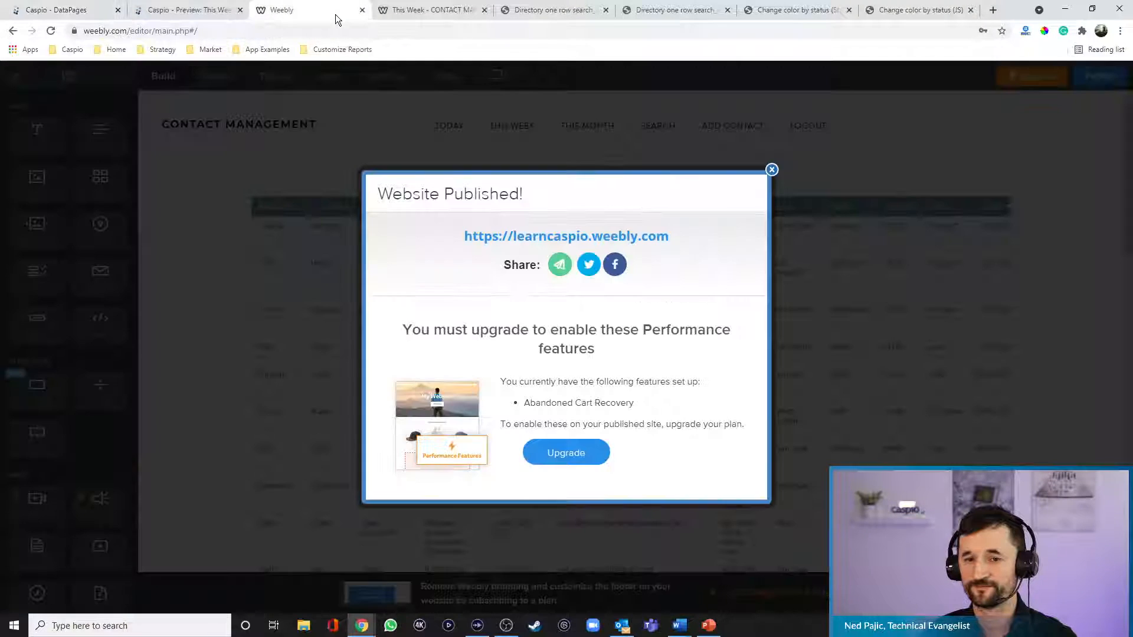
# Dismiss the publishing confirmation, open the THIS MONTH page in the editor and delete its placeholder title element.
pyautogui.click(772, 169)
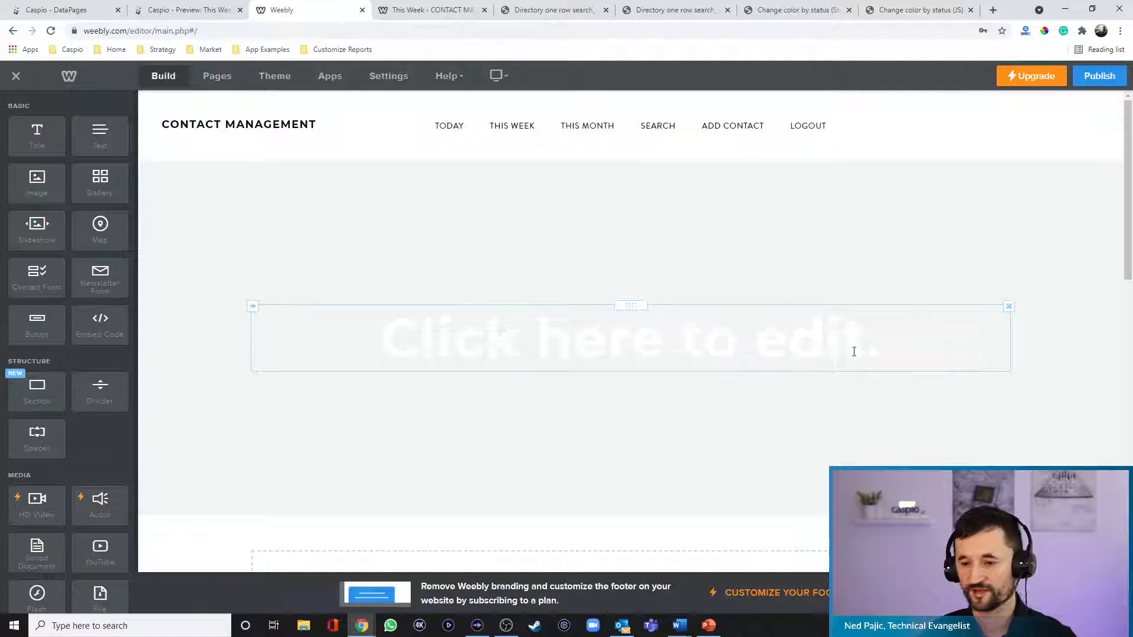
pyautogui.click(1009, 306)
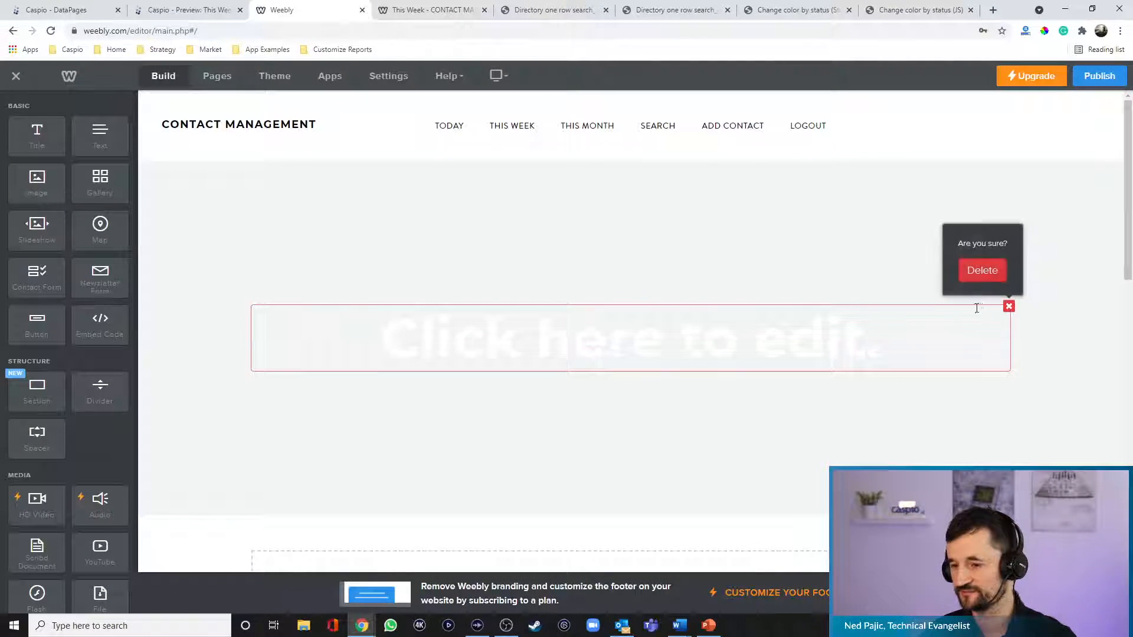
pyautogui.click(981, 273)
# Add an Embed Code element to the emptied THIS MONTH page, paste the This Month's Contacts code and publish the site.
pyautogui.moveTo(100, 328); pyautogui.dragTo(604, 307)
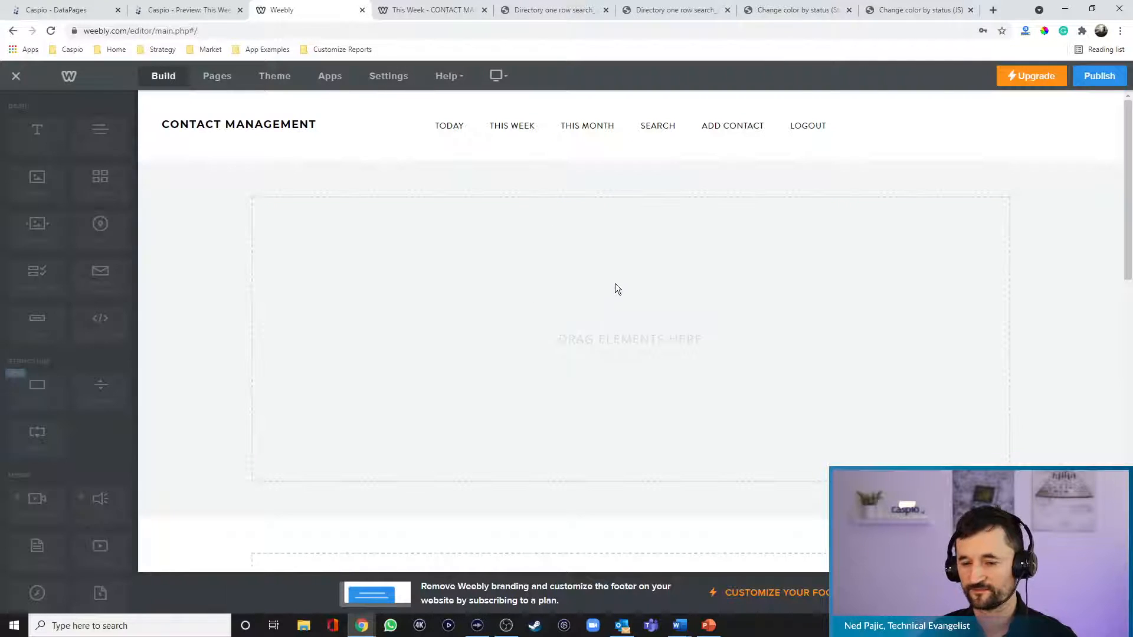
pyautogui.click(597, 340)
pyautogui.click(632, 400)
pyautogui.hotkey('ctrl', 'v')
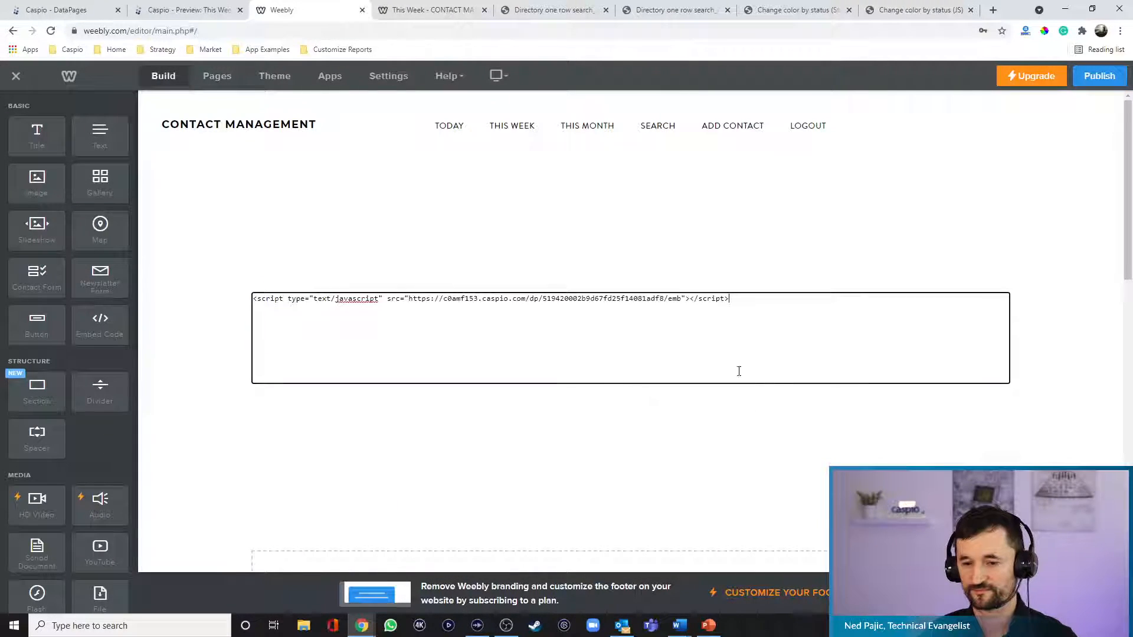
pyautogui.click(1075, 79)
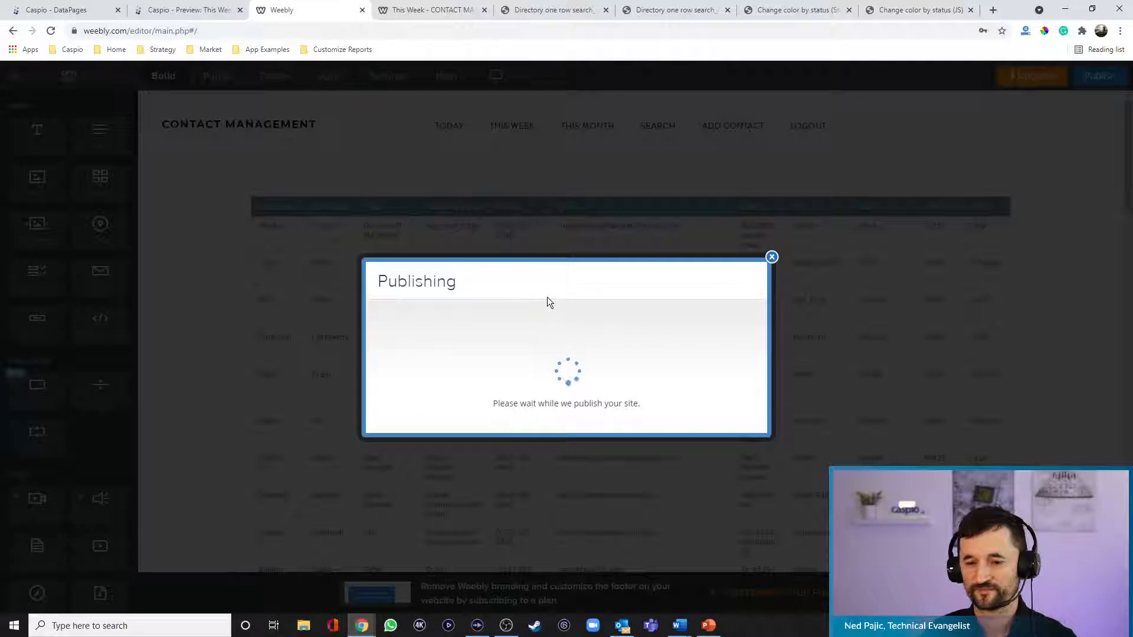
# Open the published site and check the reports on the THIS WEEK and THIS MONTH pages.
pyautogui.click(575, 240)
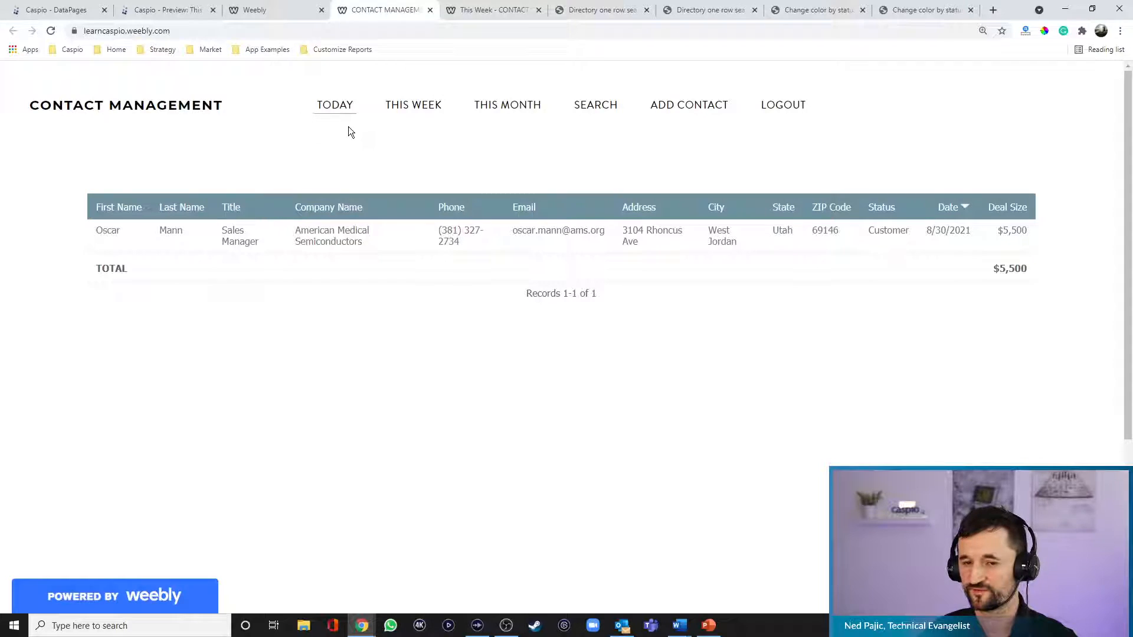
pyautogui.click(400, 109)
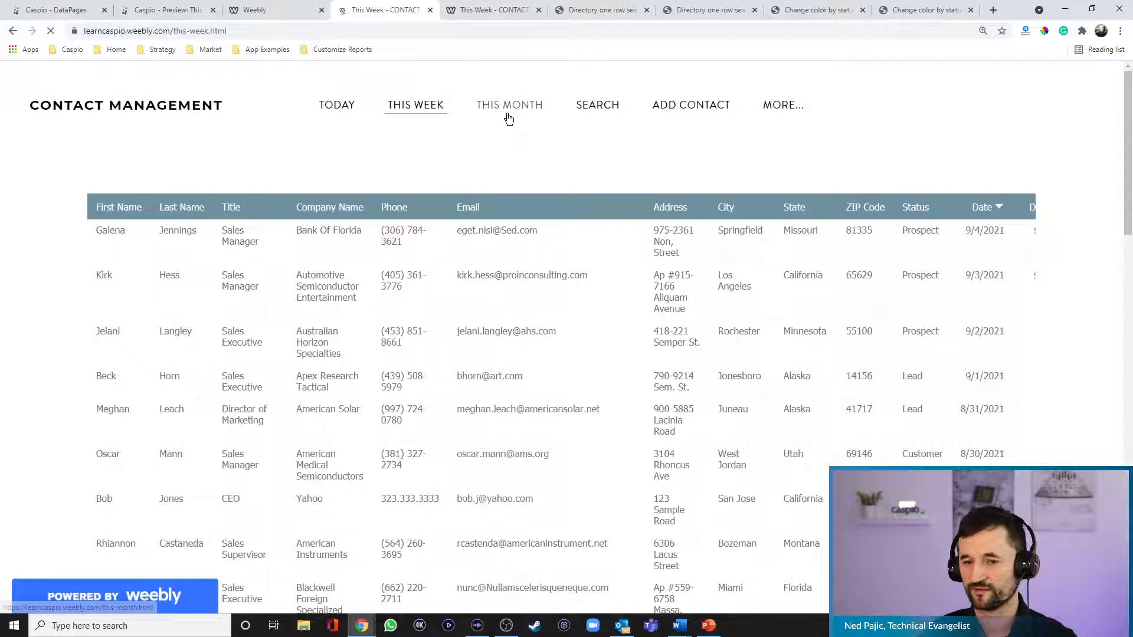
pyautogui.click(508, 116)
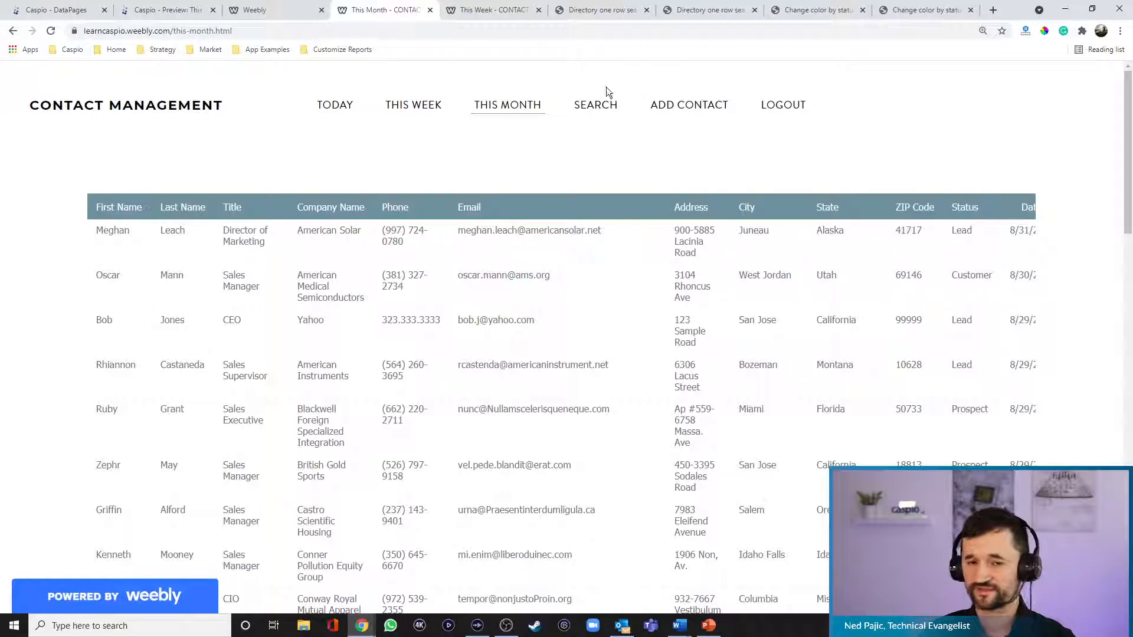
# Switch to Caspio, duplicate the This Month's Contacts DataPage and name the copy Search Contacts.
pyautogui.click(73, 11)
pyautogui.moveTo(285, 216)
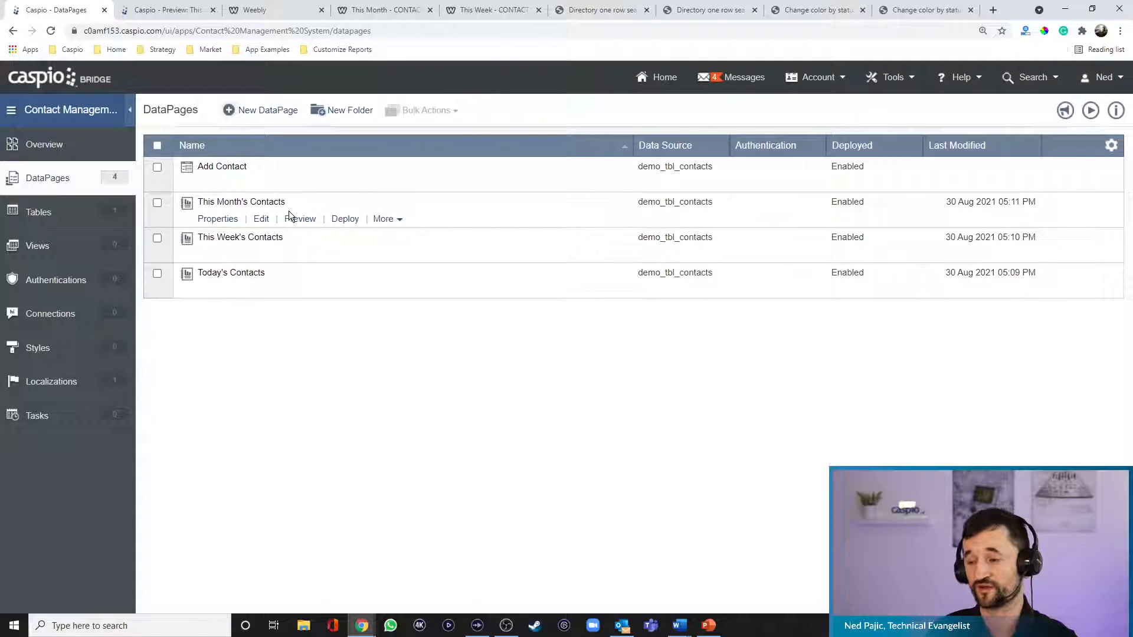
pyautogui.moveTo(305, 232)
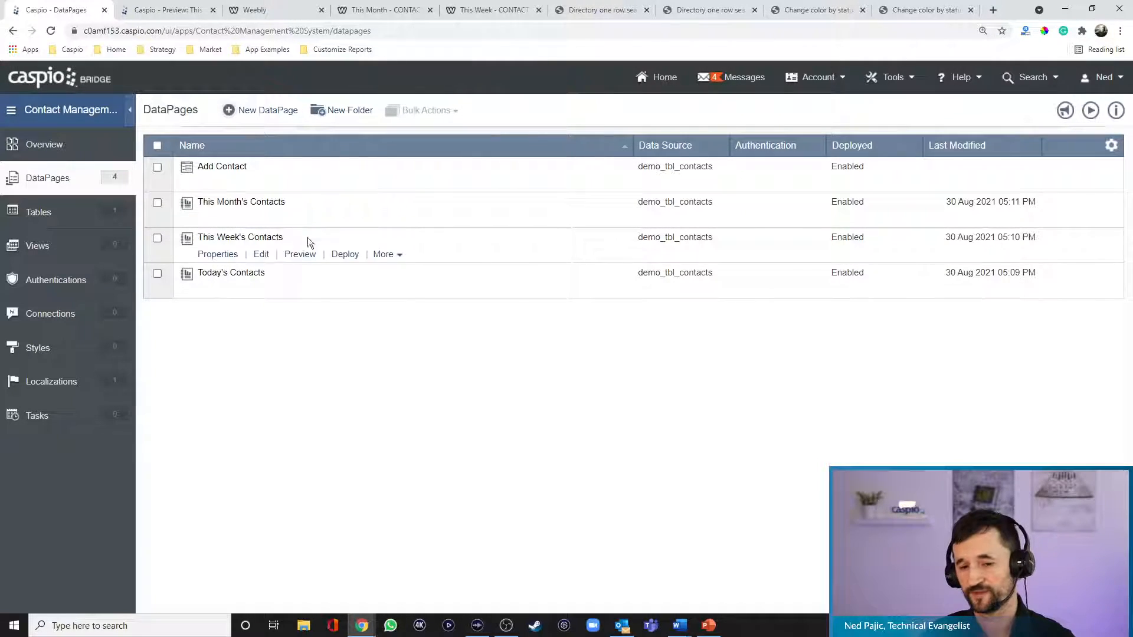
pyautogui.click(384, 218)
pyautogui.click(396, 235)
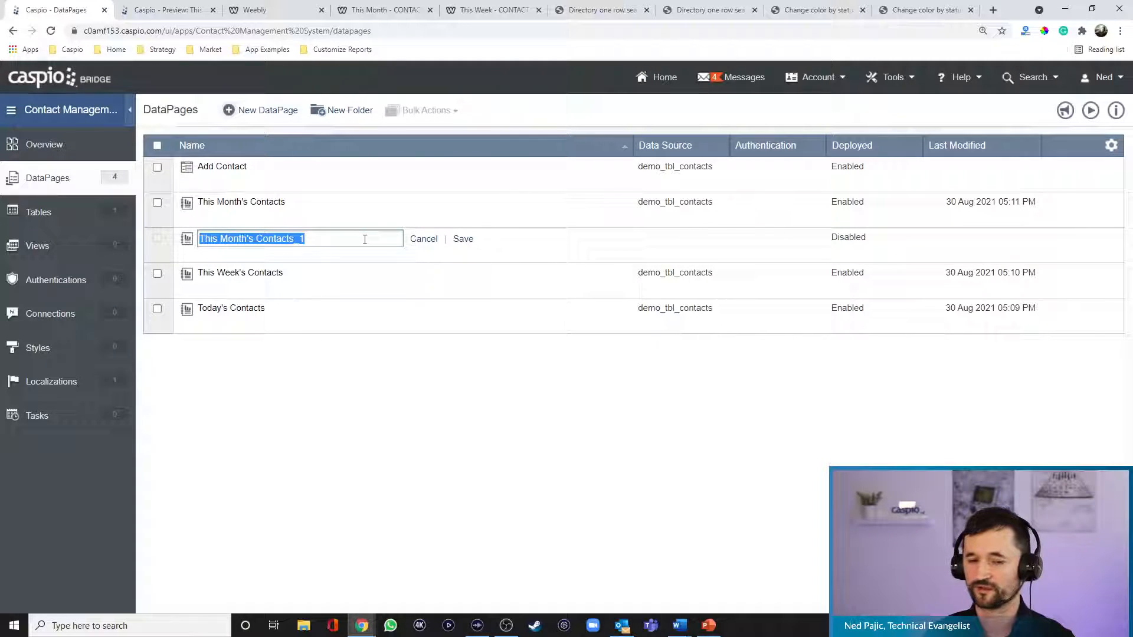
pyautogui.write('Serach')
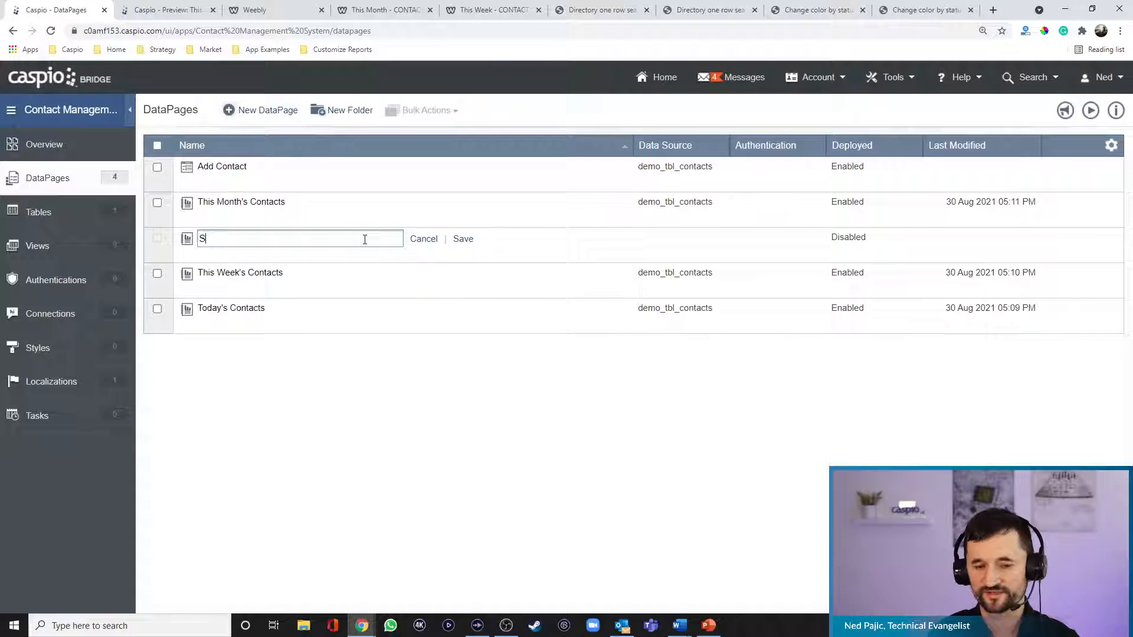
pyautogui.press('BackSpace')
pyautogui.press('BackSpace')
pyautogui.press('BackSpace')
pyautogui.press('BackSpace')
pyautogui.write('arch Contacts')
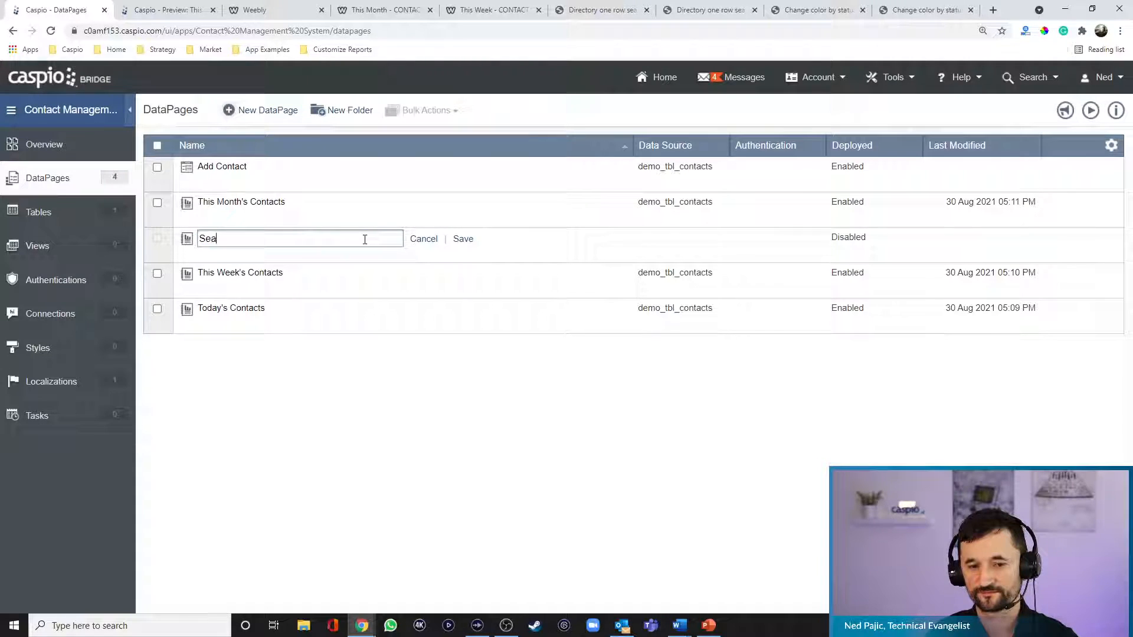
pyautogui.press('Return')
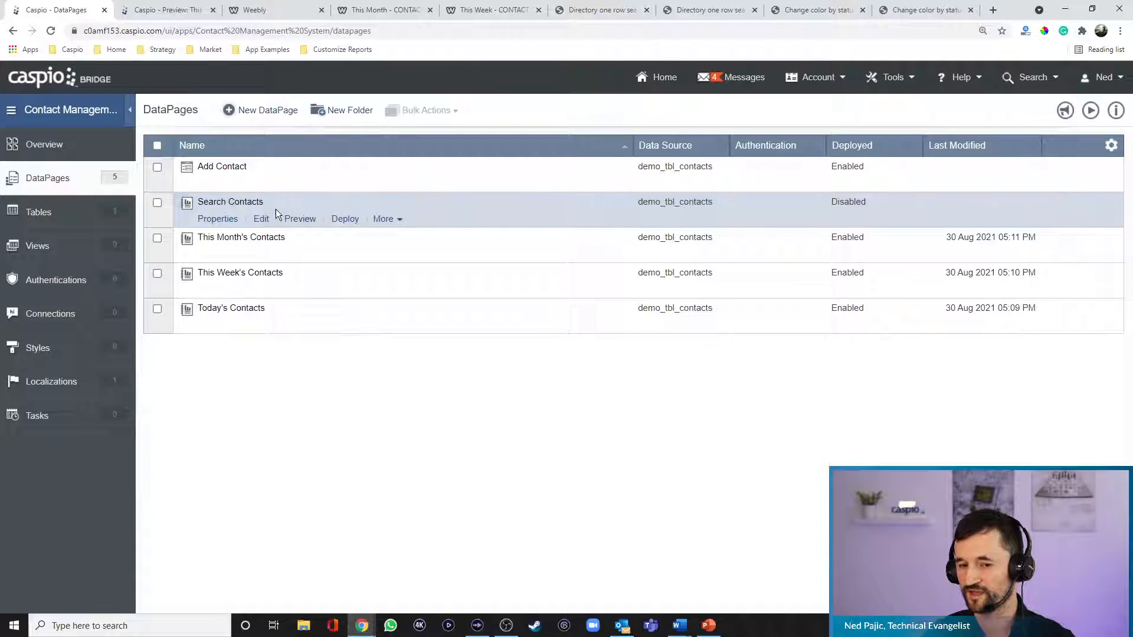
# Edit the Search Contacts DataPage to show a search form with results below it and results displayed on initial load.
pyautogui.click(261, 218)
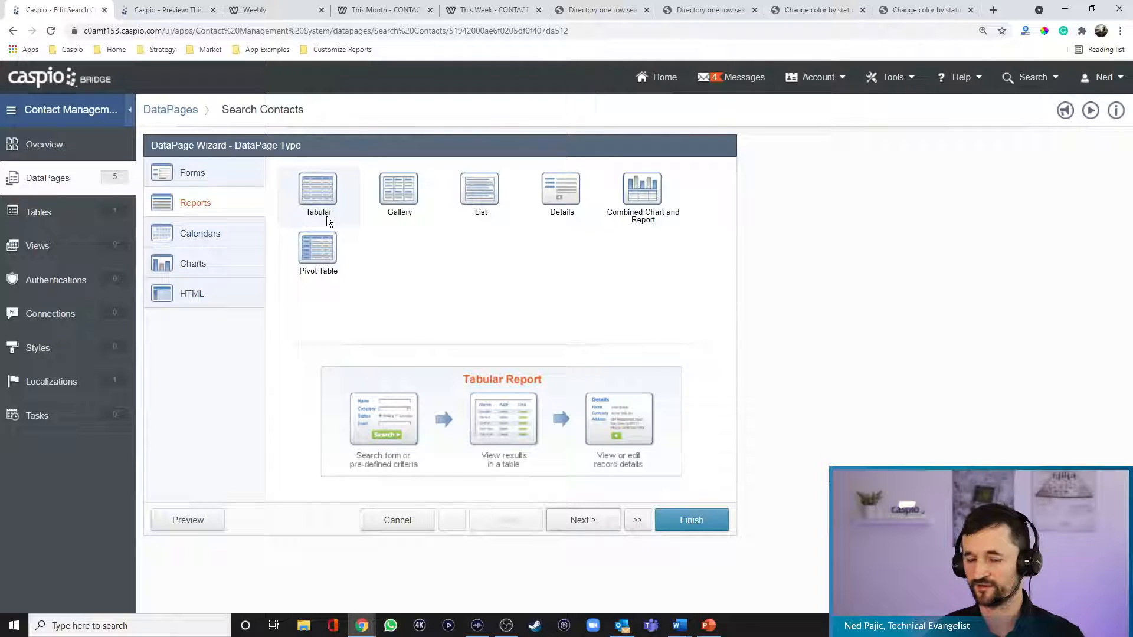
pyautogui.click(584, 520)
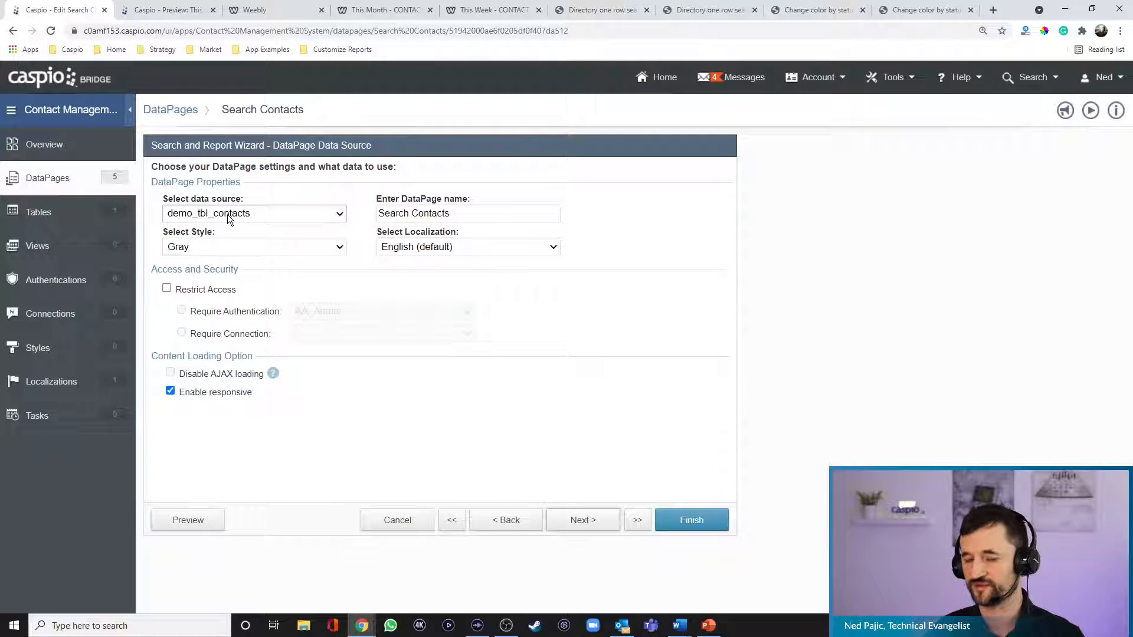
pyautogui.click(584, 520)
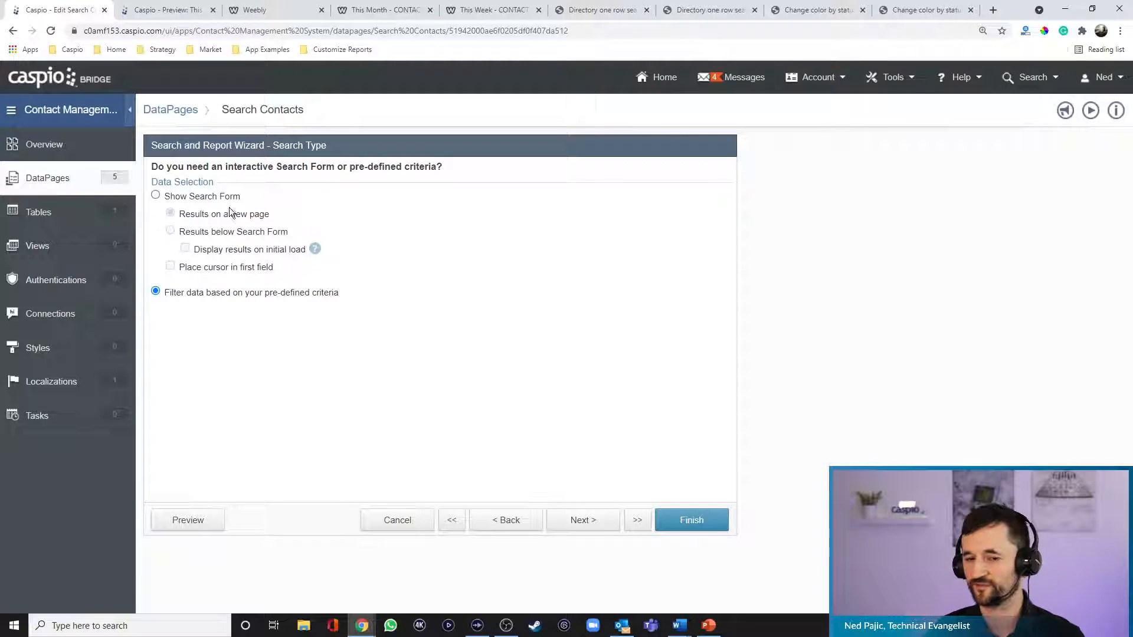
pyautogui.click(217, 198)
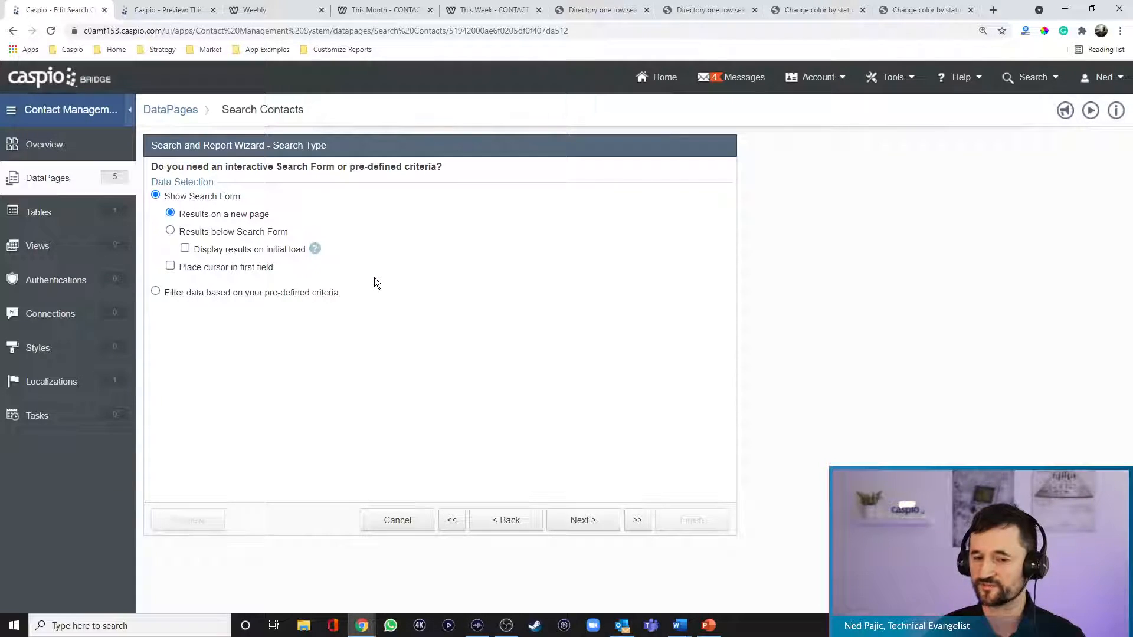
pyautogui.click(218, 234)
pyautogui.click(204, 215)
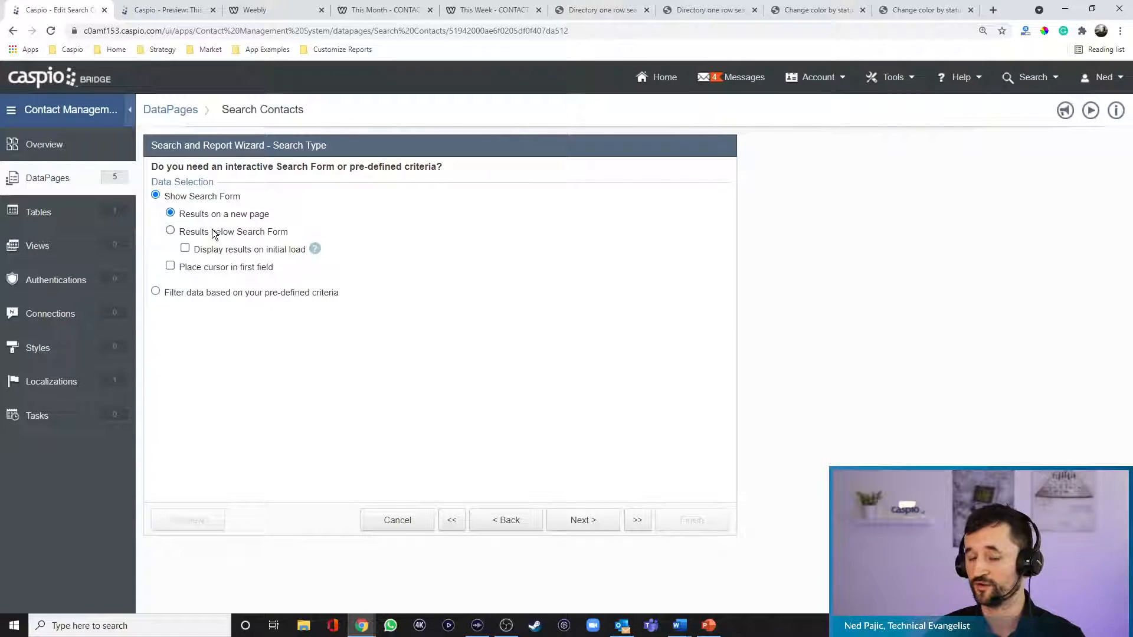
pyautogui.click(214, 233)
pyautogui.click(226, 253)
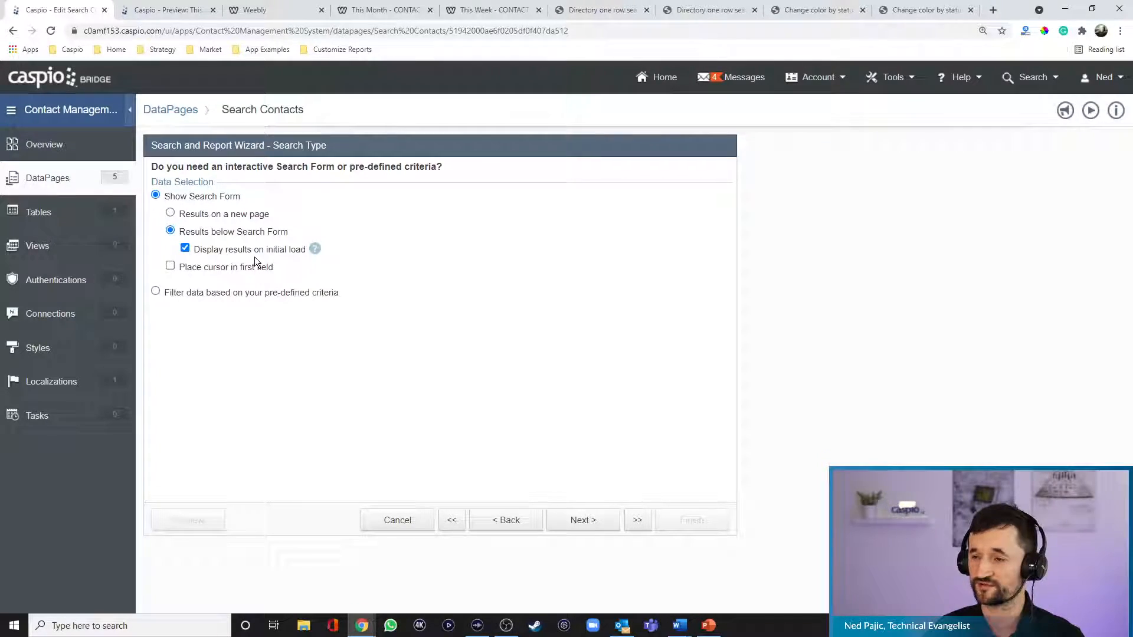
pyautogui.click(592, 523)
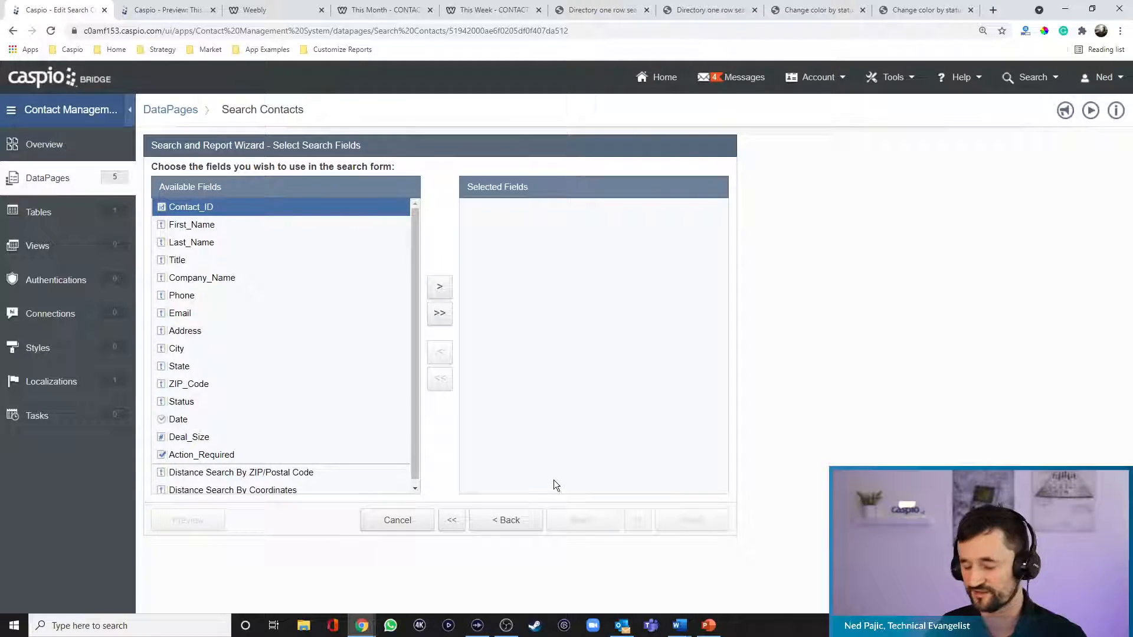
# Add First_Name, Last_Name, Deal_Size, Company_Name, Status, Date and Action_Required as the search form fields.
pyautogui.click(207, 227)
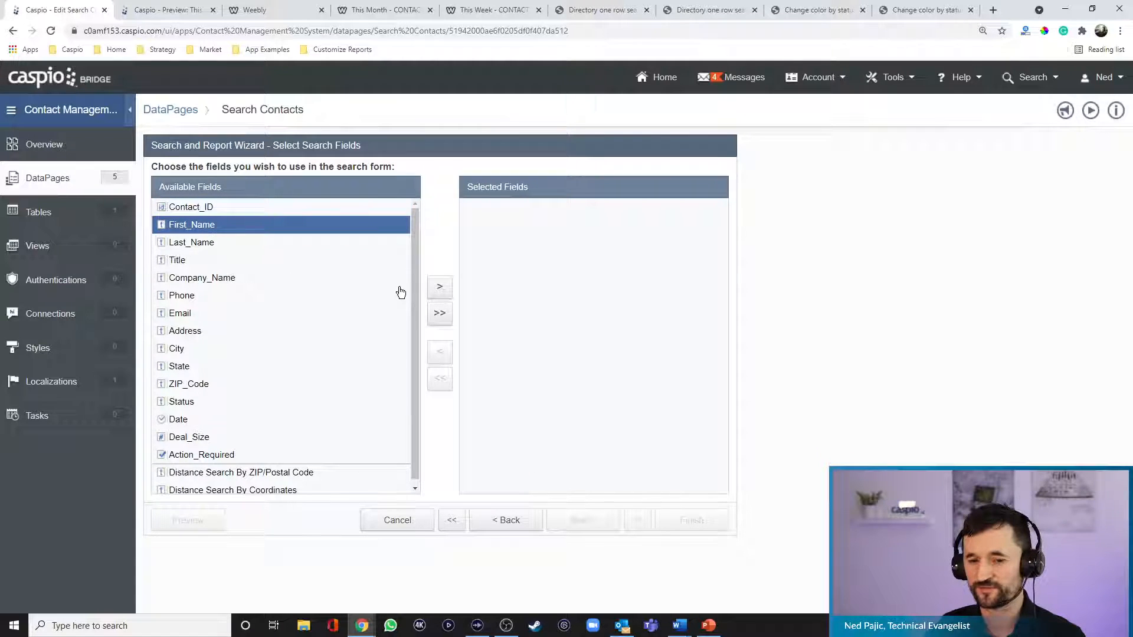
pyautogui.click(443, 286)
pyautogui.click(444, 287)
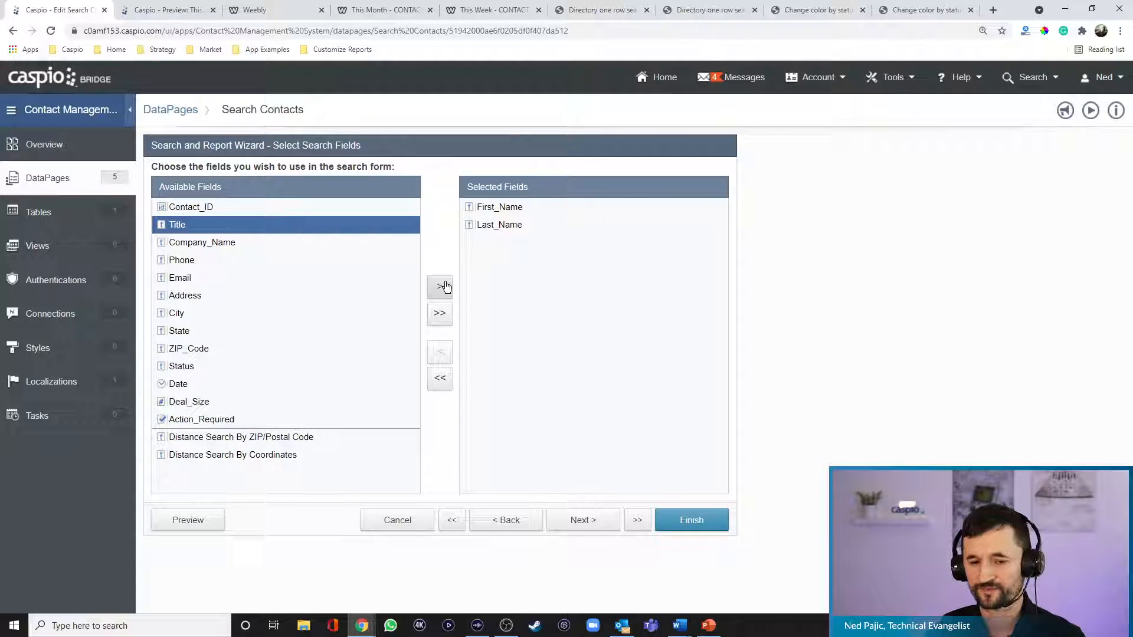
pyautogui.click(210, 403)
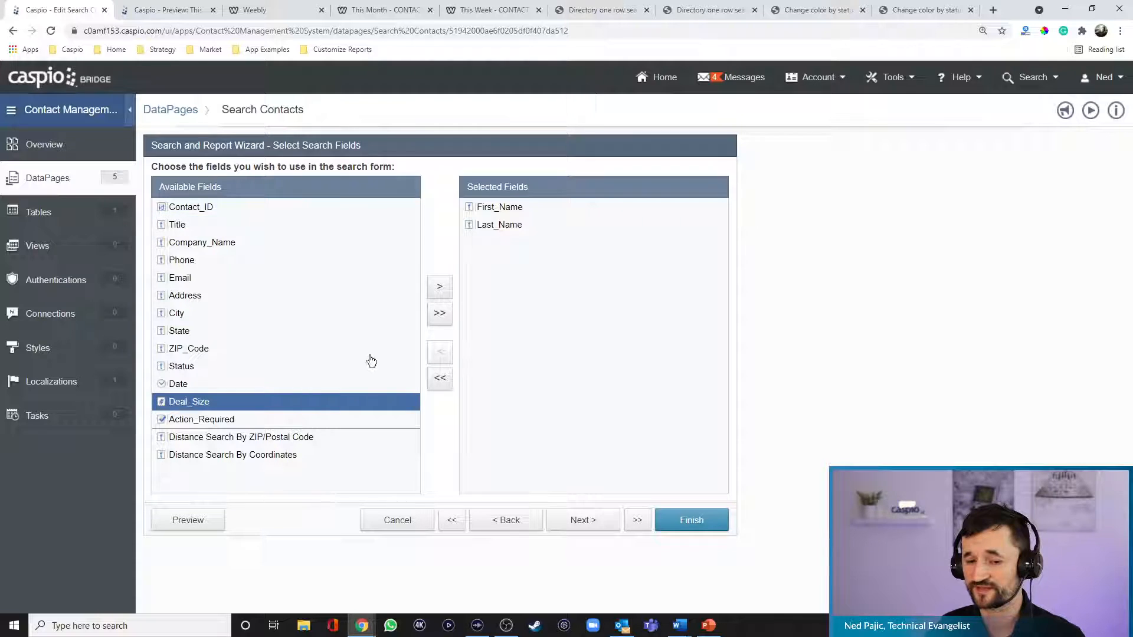
pyautogui.click(448, 288)
pyautogui.click(204, 243)
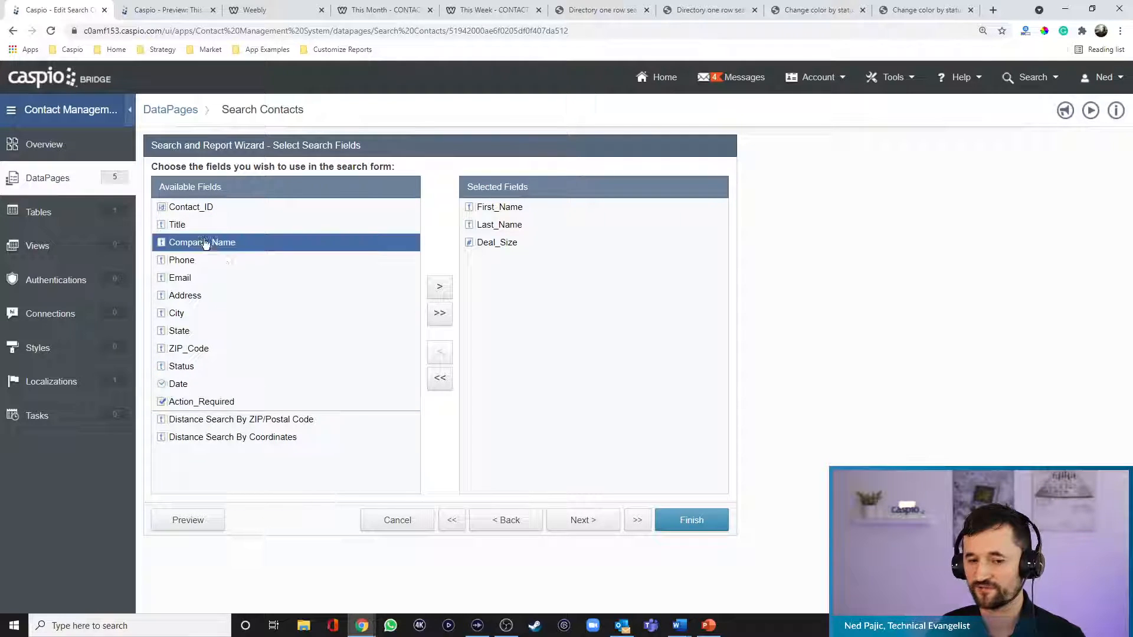
pyautogui.click(439, 286)
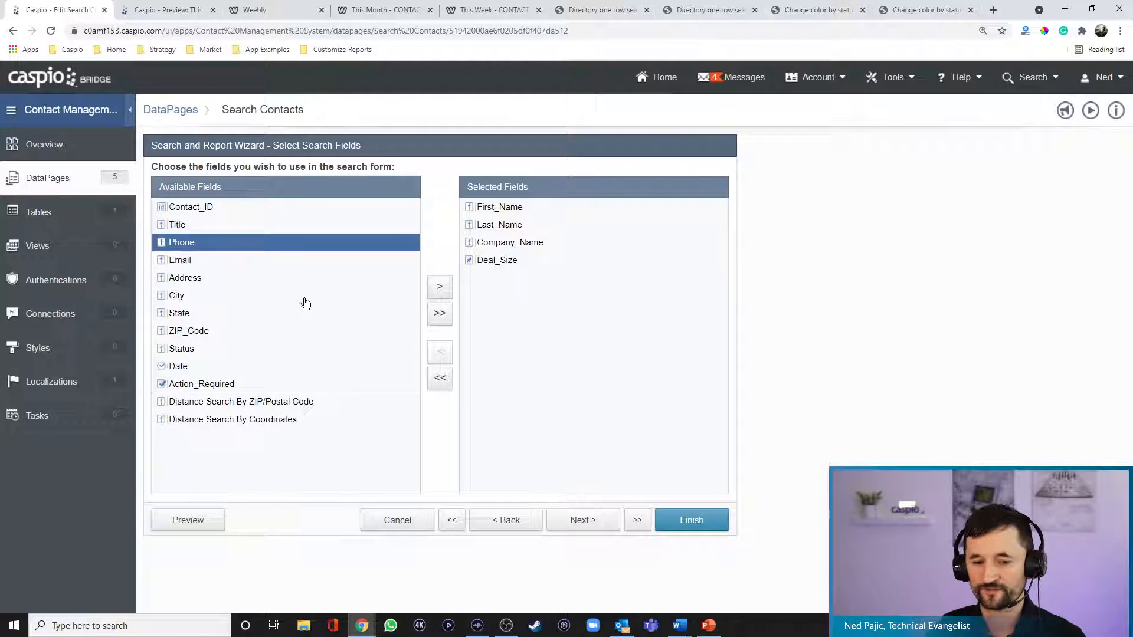
pyautogui.click(197, 351)
pyautogui.click(439, 287)
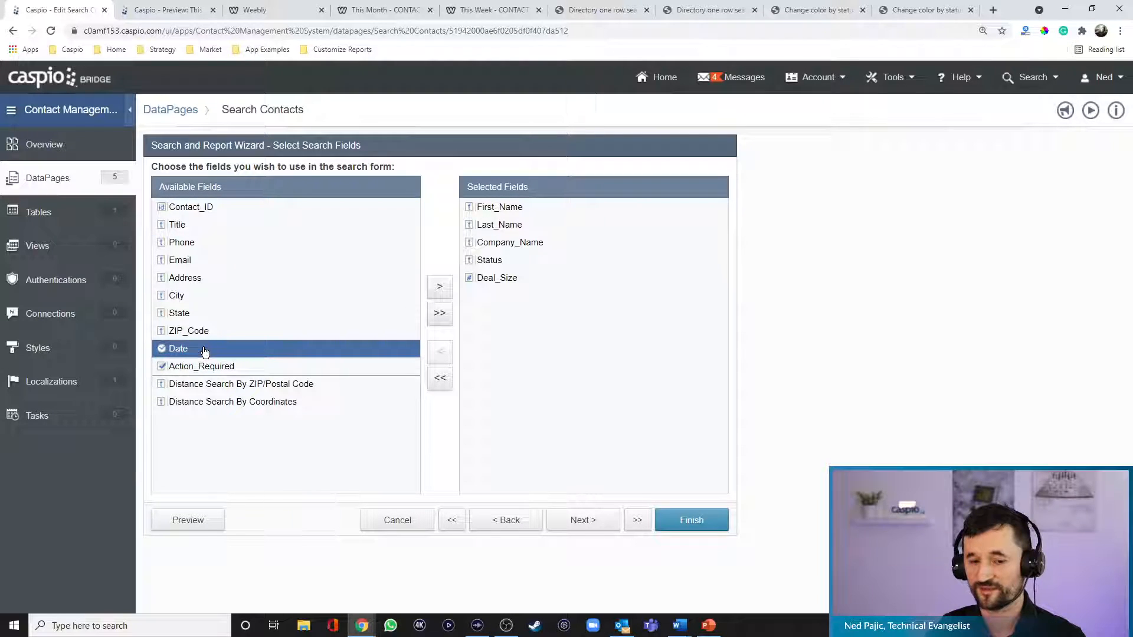
pyautogui.click(440, 287)
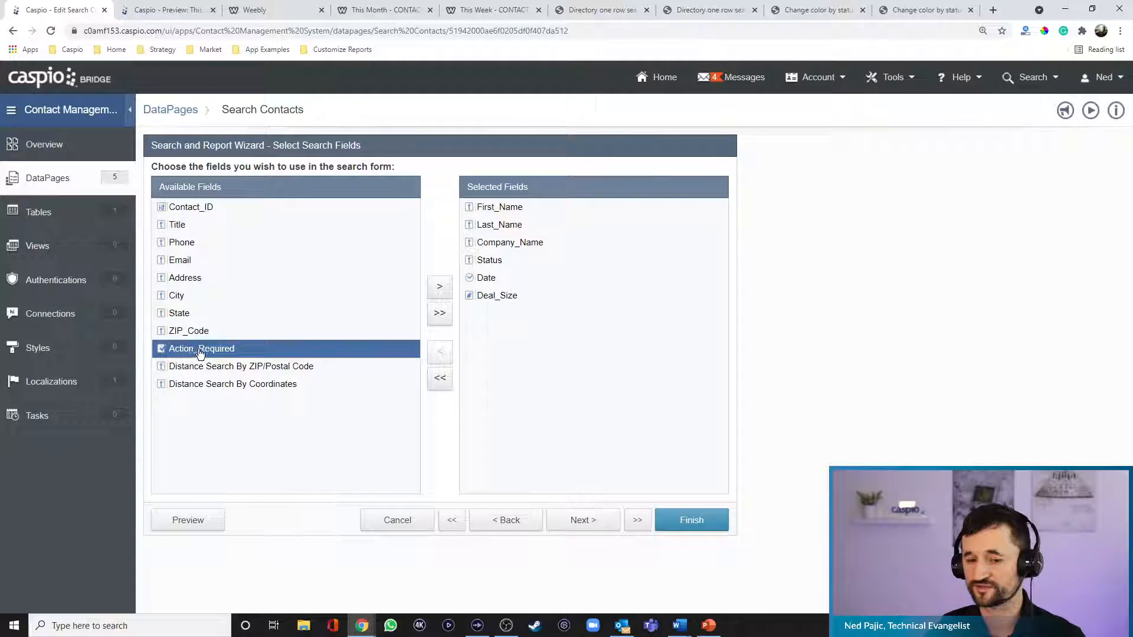
pyautogui.click(437, 288)
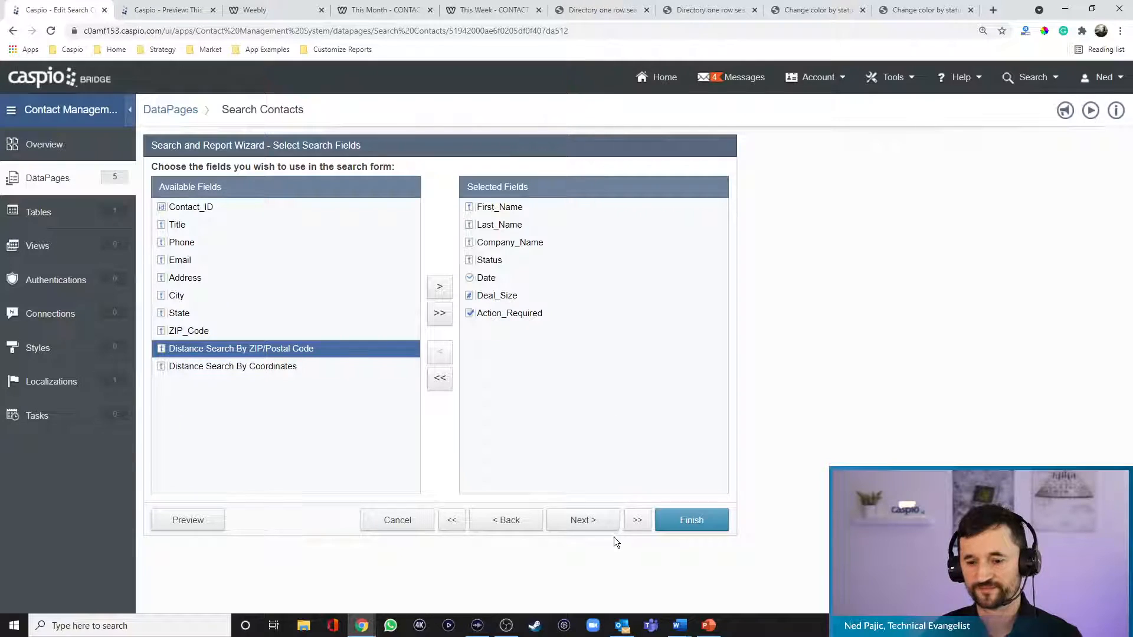
pyautogui.click(584, 521)
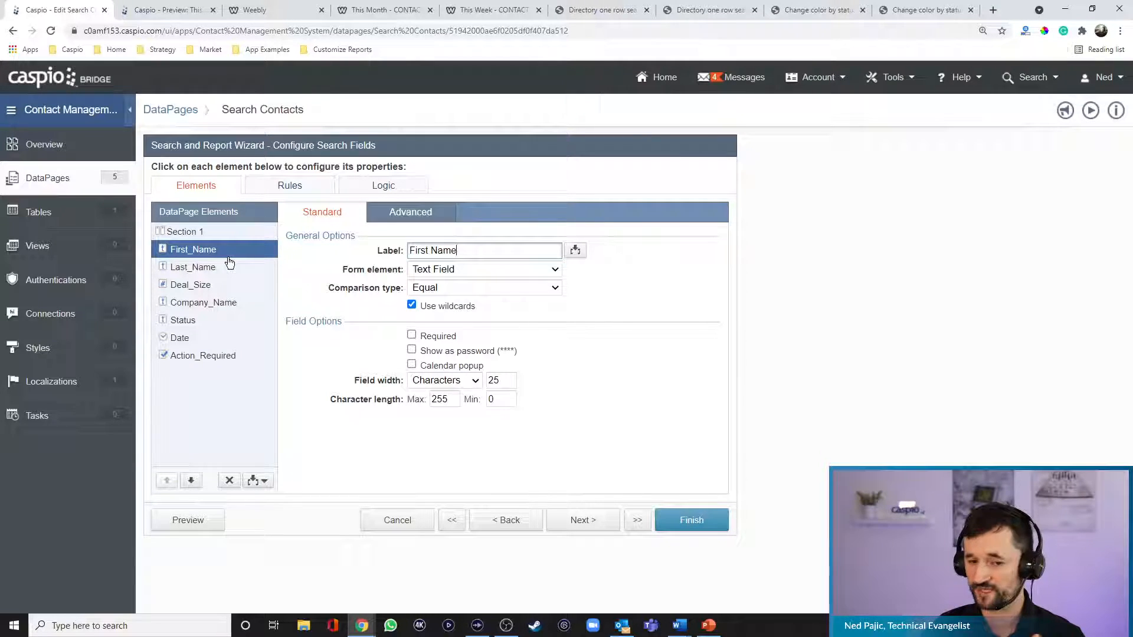
# Go through the remaining search and results page settings, keep No Details Page and finish the Search Contacts DataPage.
pyautogui.click(587, 526)
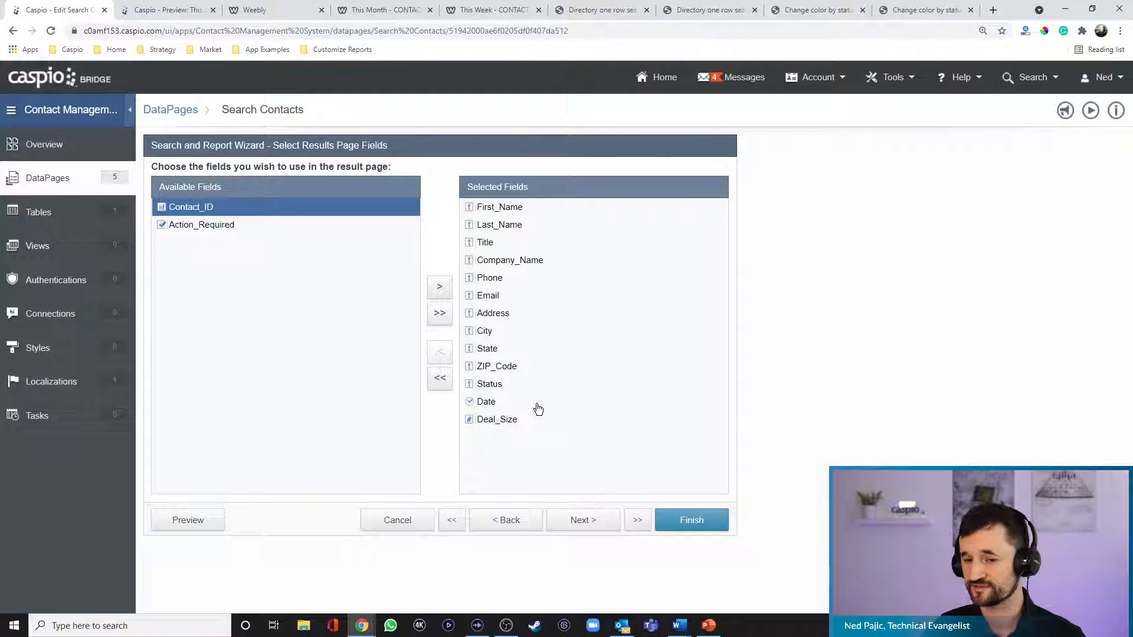
pyautogui.click(581, 520)
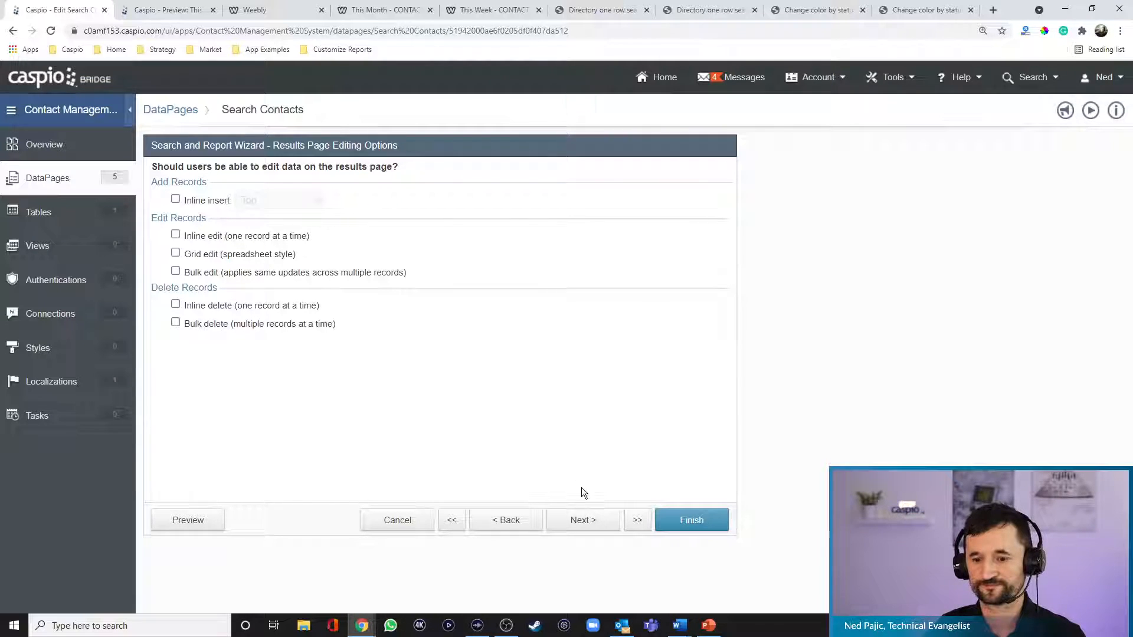
pyautogui.click(584, 520)
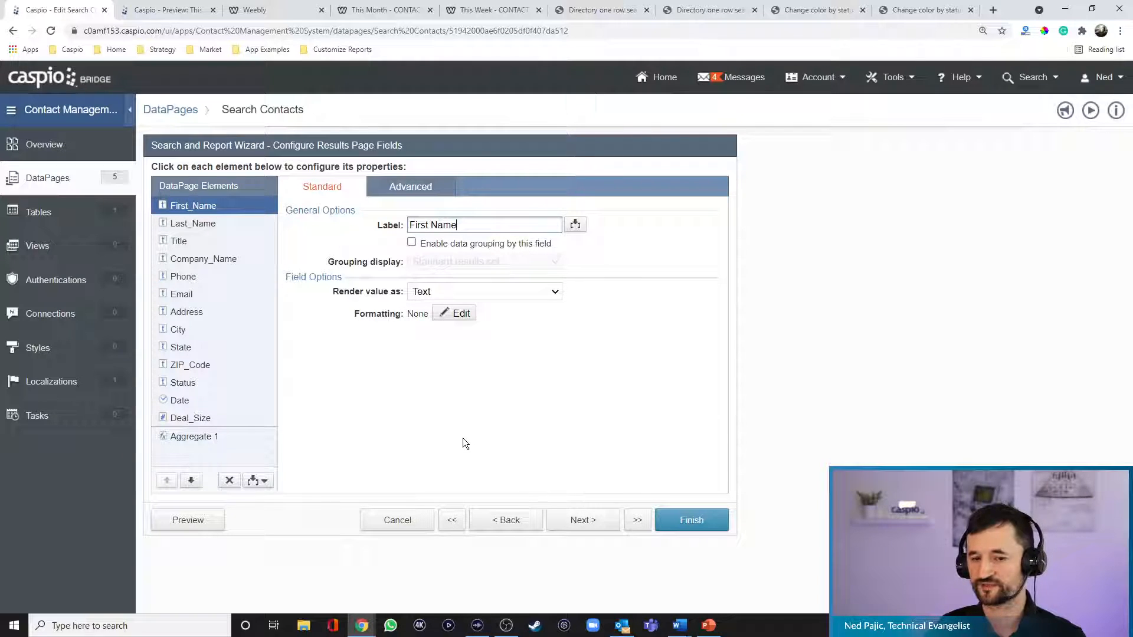
pyautogui.click(583, 519)
pyautogui.doubleClick(301, 299)
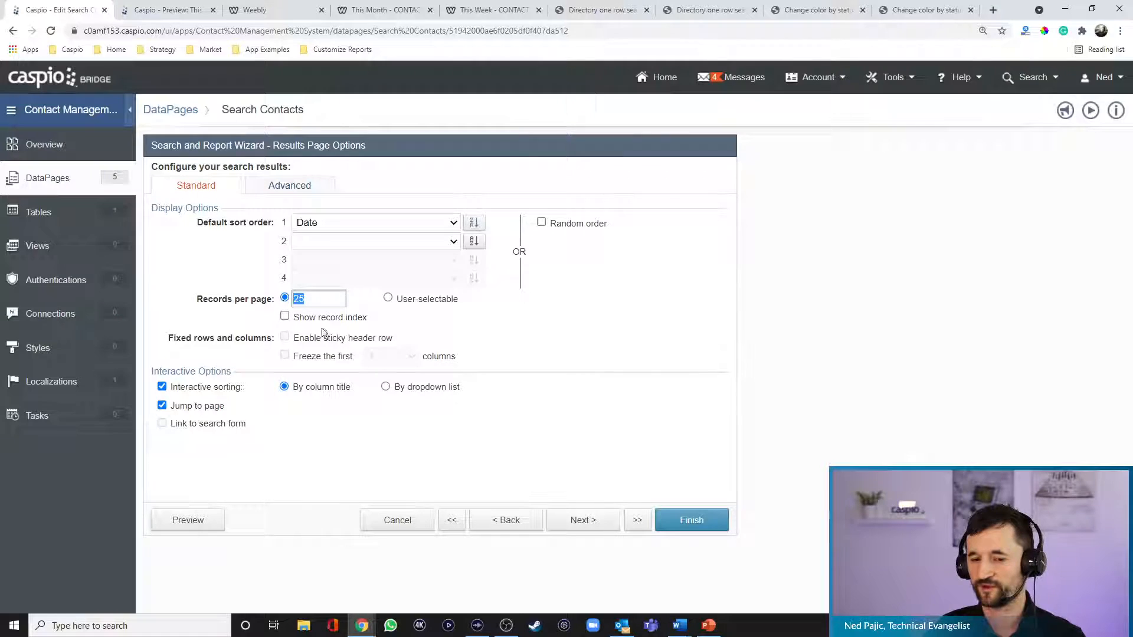
pyautogui.click(584, 526)
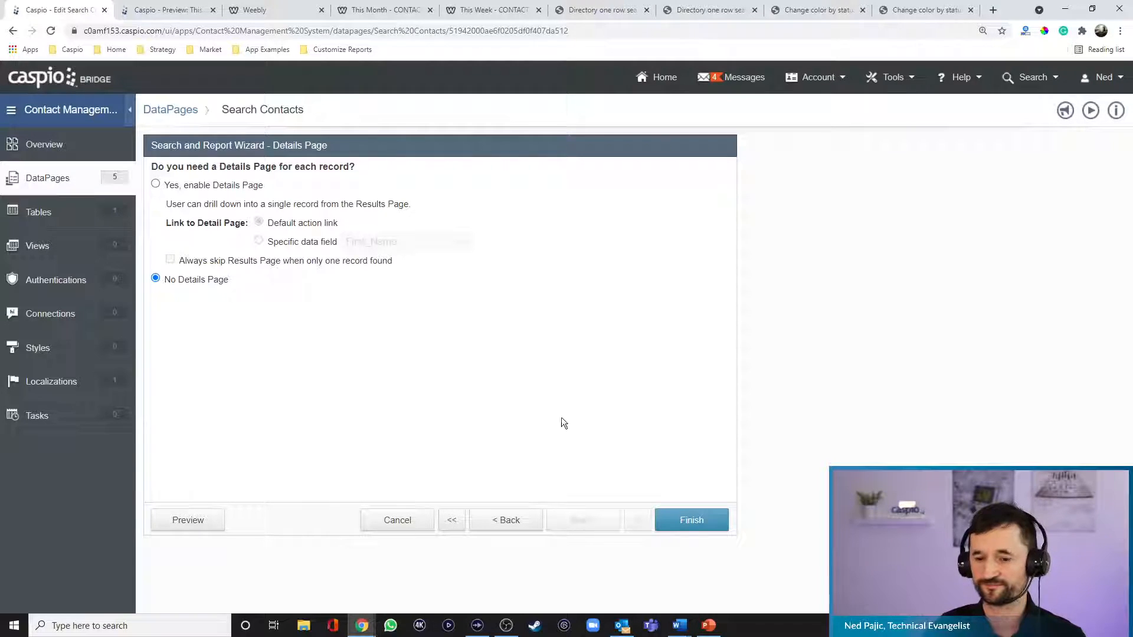
pyautogui.click(694, 521)
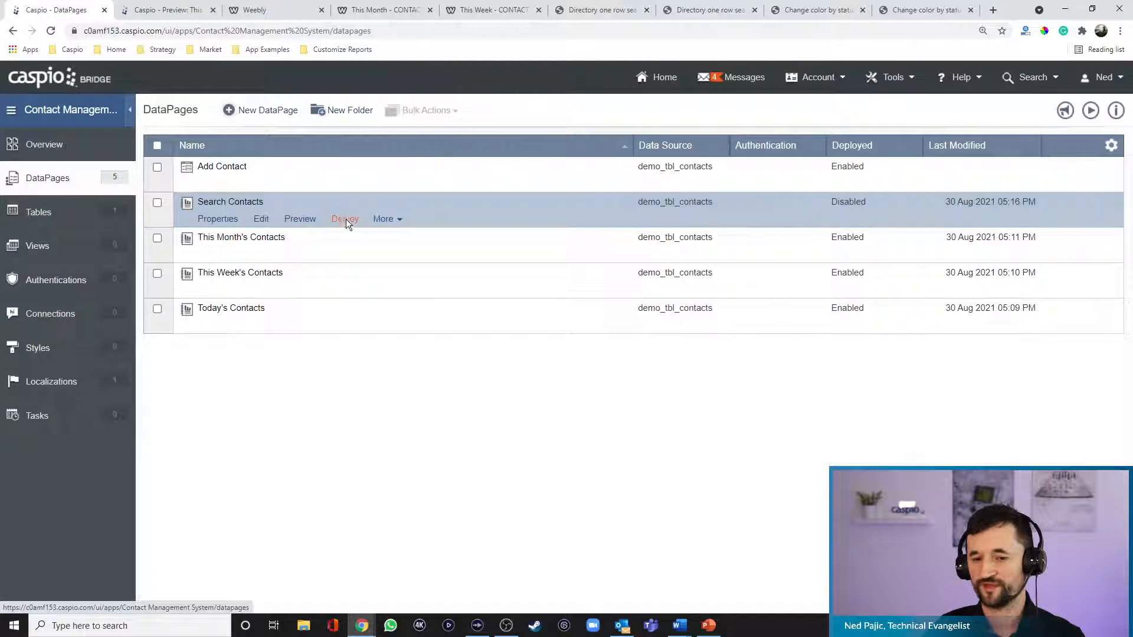
# Enable deployment of the Search Contacts DataPage and copy its embed code.
pyautogui.click(346, 219)
pyautogui.click(494, 183)
pyautogui.click(467, 329)
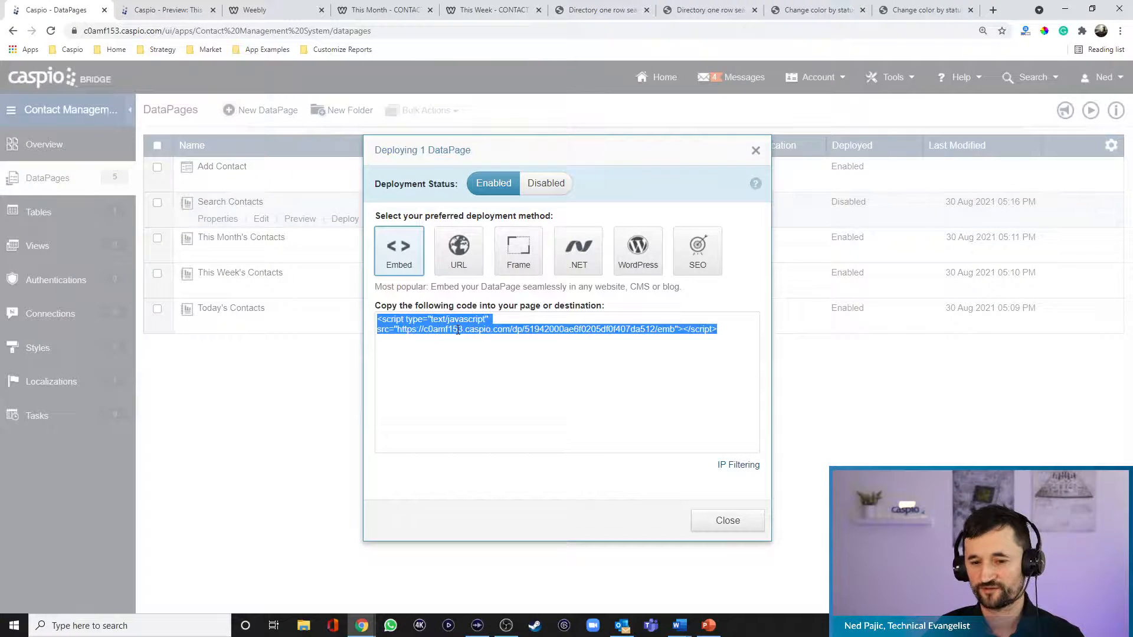
pyautogui.click(723, 520)
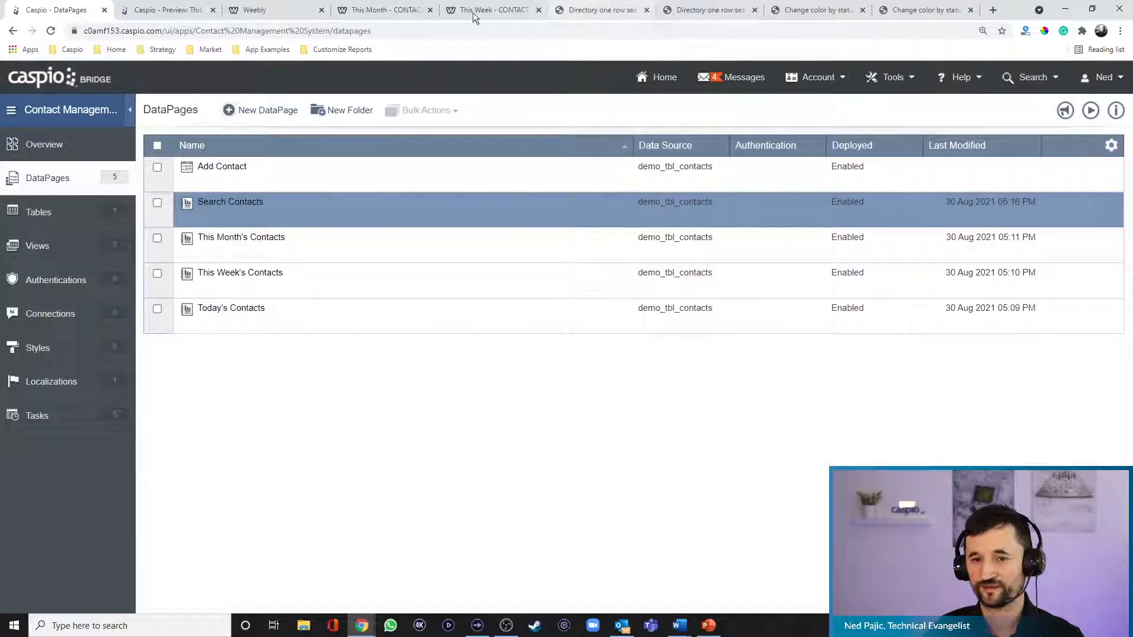
# Switch to the Weebly editor, add an Embed Code element with the Search Contacts code to the SEARCH page and publish the site.
pyautogui.click(308, 13)
pyautogui.click(772, 170)
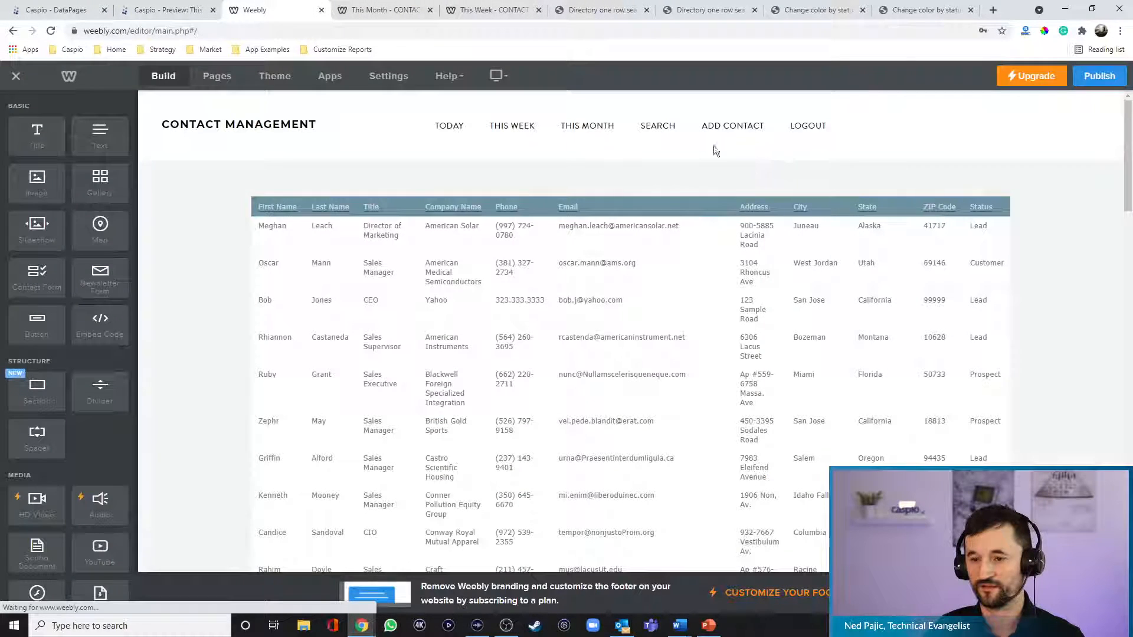
pyautogui.click(657, 127)
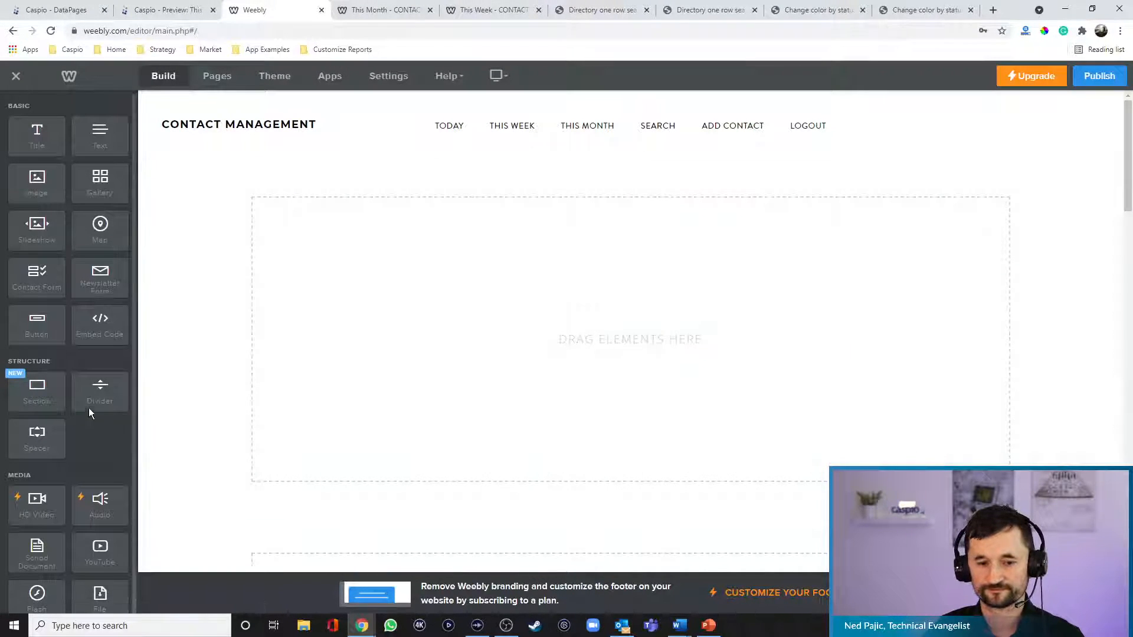
pyautogui.moveTo(100, 325); pyautogui.dragTo(671, 353)
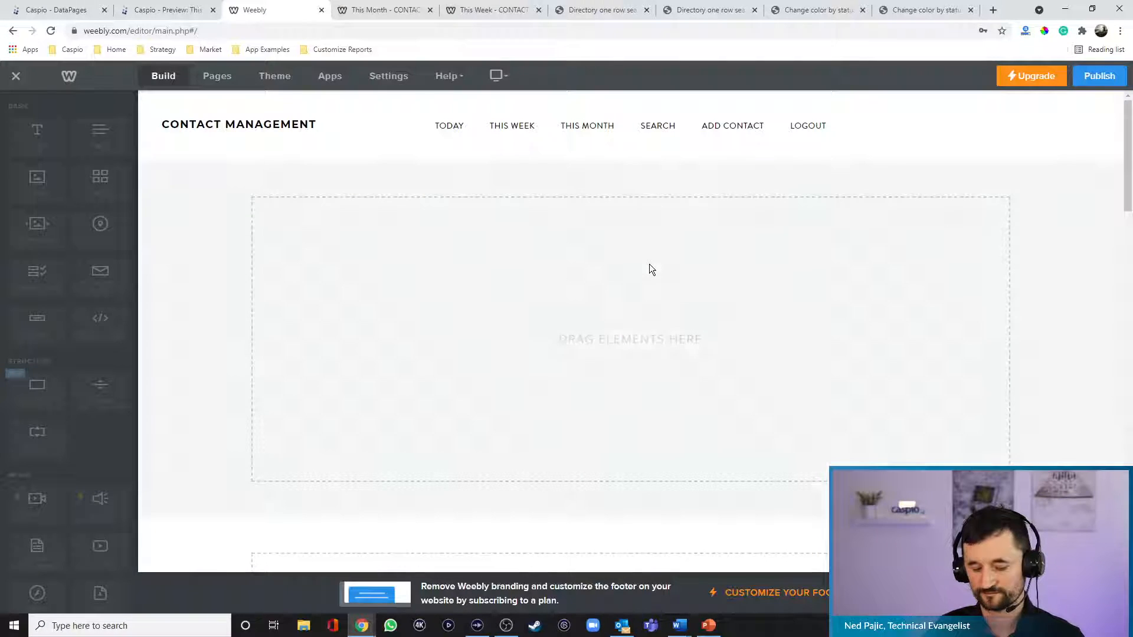
pyautogui.click(590, 337)
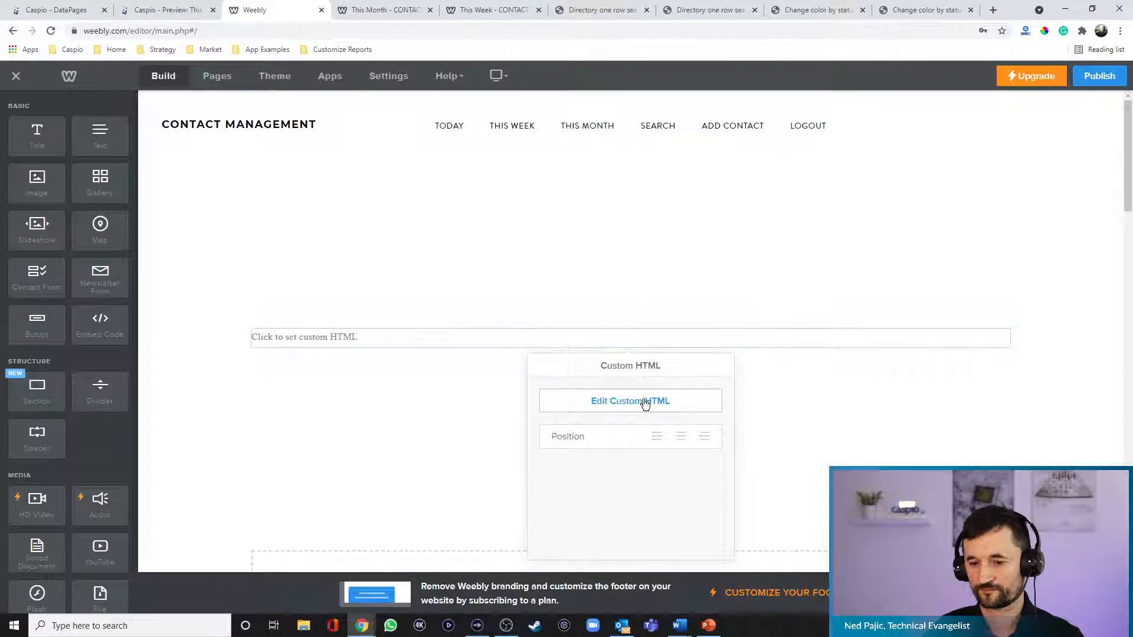
pyautogui.click(647, 399)
pyautogui.hotkey('ctrl', 'v')
pyautogui.click(1099, 75)
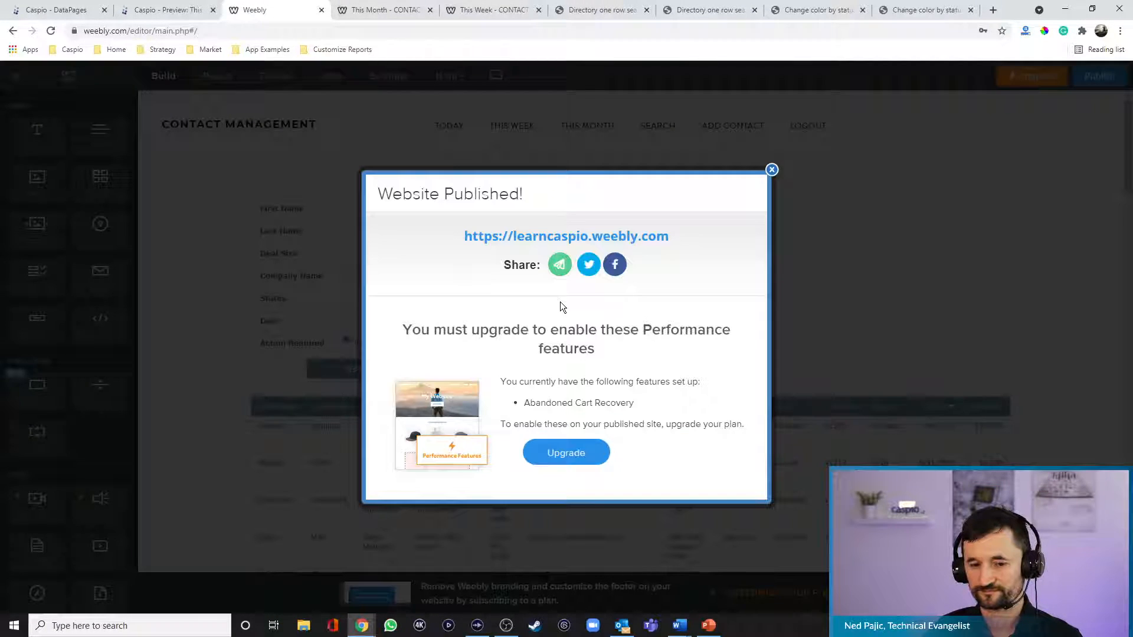
# Open the published site and check the search form and report on the SEARCH page.
pyautogui.click(567, 237)
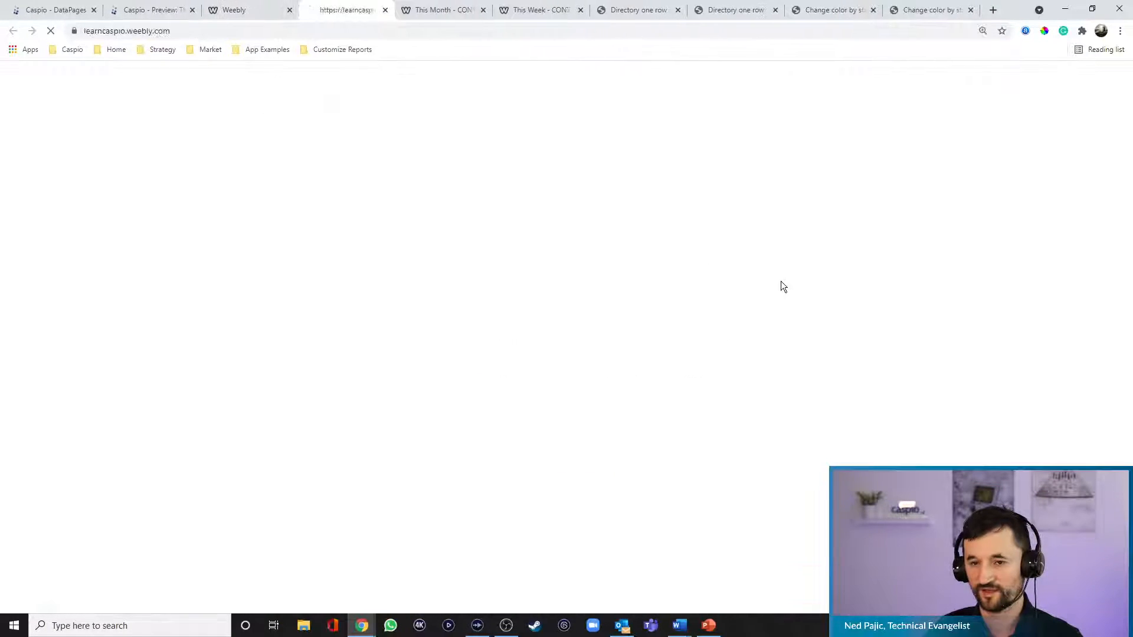
pyautogui.click(483, 13)
pyautogui.click(594, 105)
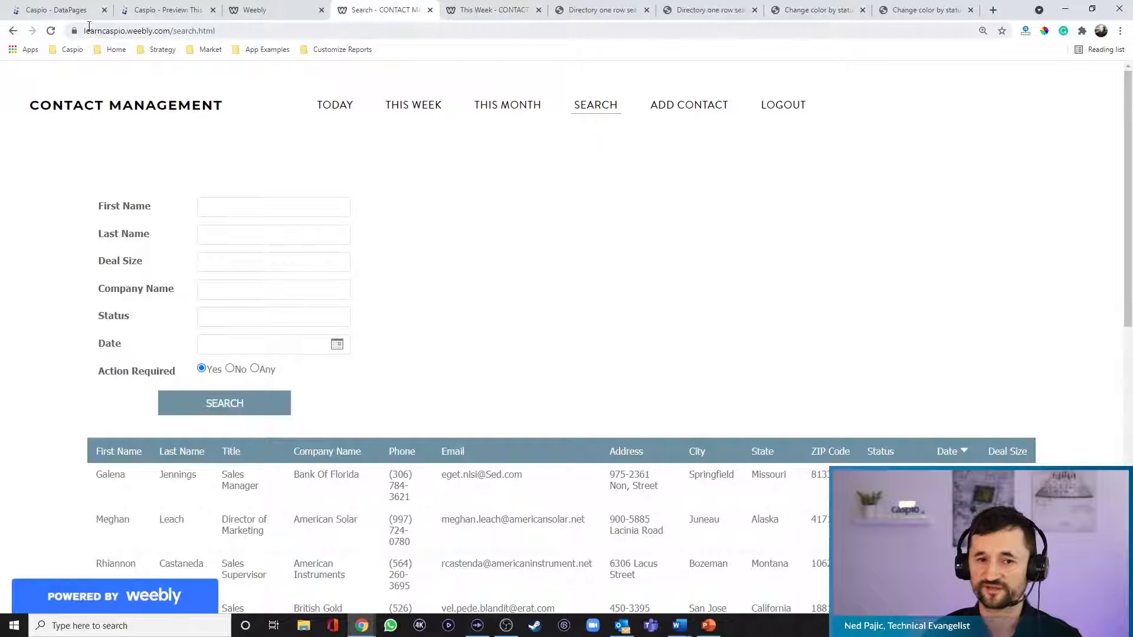
# Return to the Caspio DataPages list and reopen the Search Contacts DataPage for editing, advancing to its search field configuration.
pyautogui.click(76, 11)
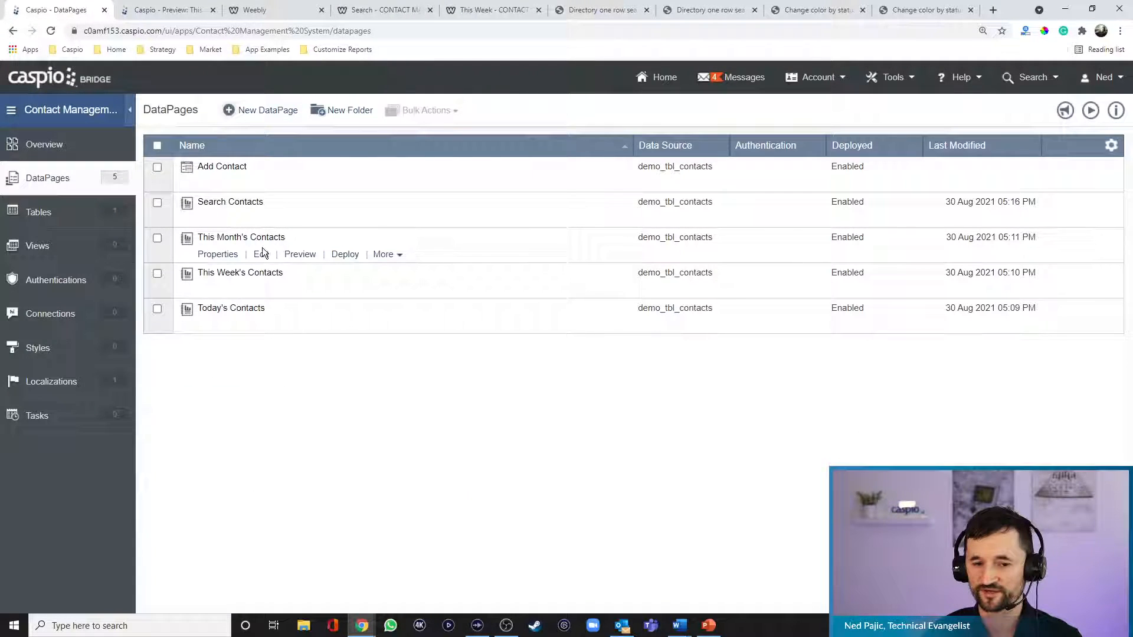
pyautogui.click(260, 220)
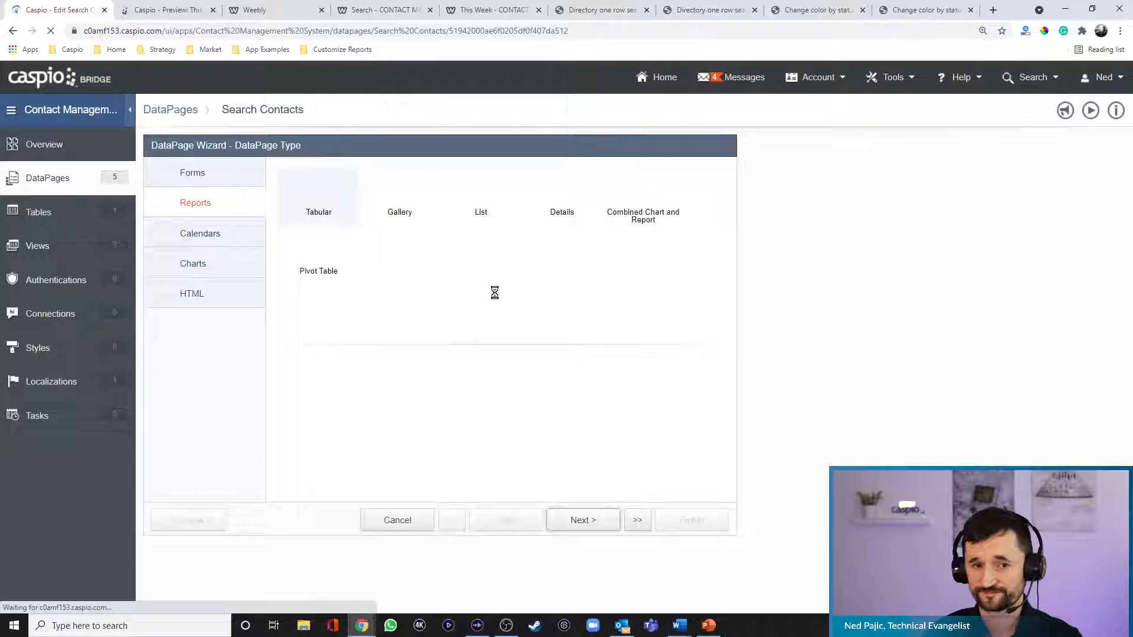
pyautogui.click(588, 528)
pyautogui.click(588, 527)
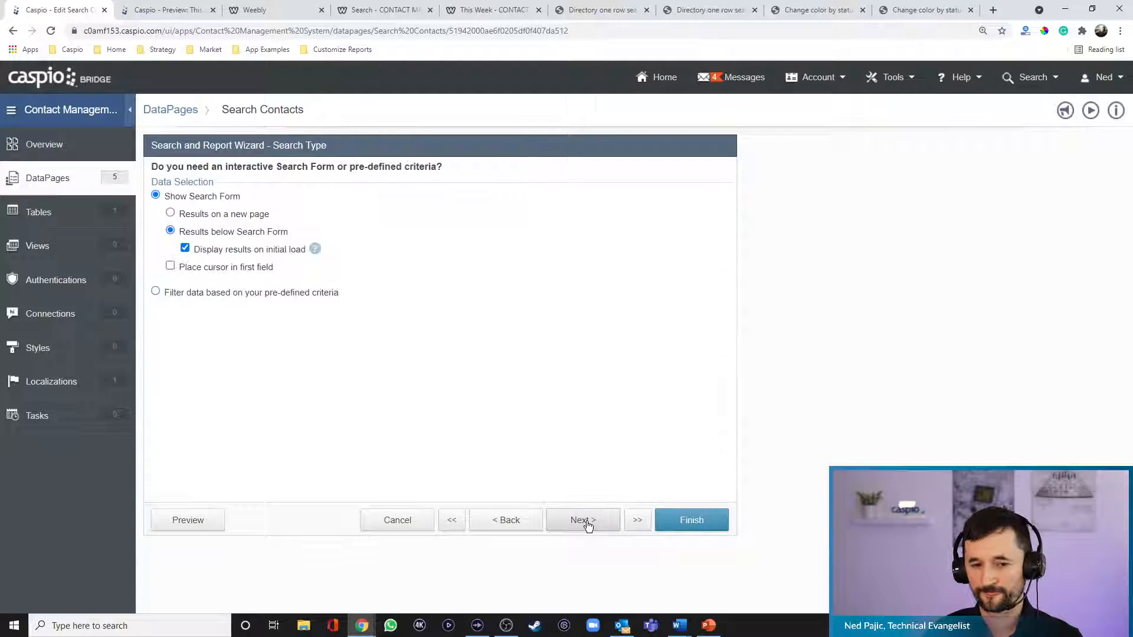
pyautogui.click(588, 526)
pyautogui.click(588, 525)
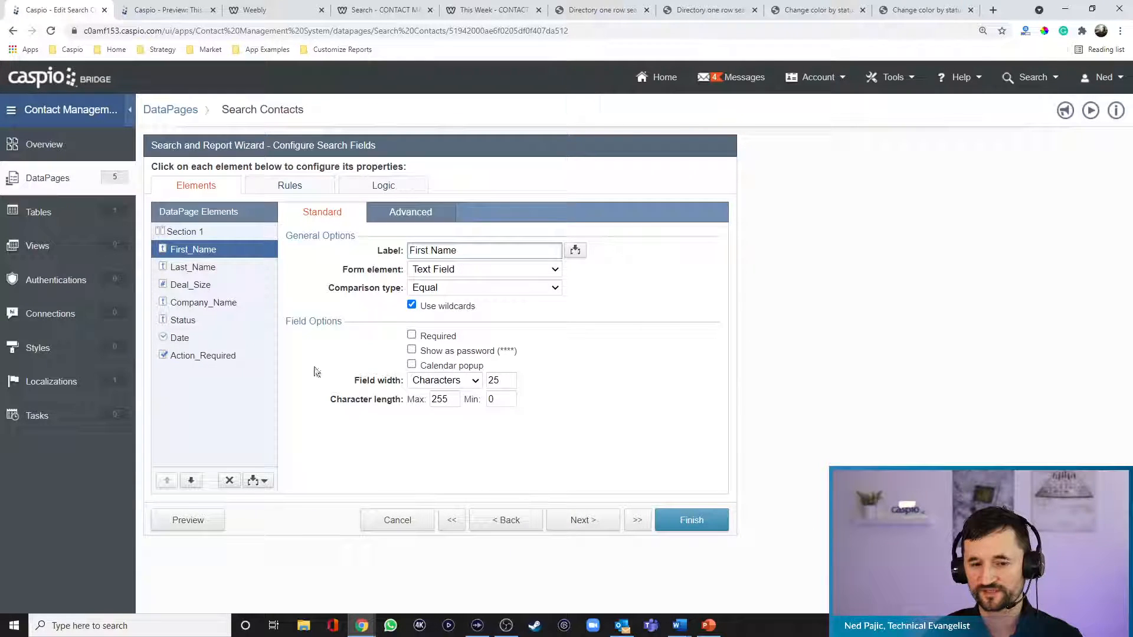
# Arrange Section 1 of the search form in 8 columns and preview the layout.
pyautogui.click(186, 233)
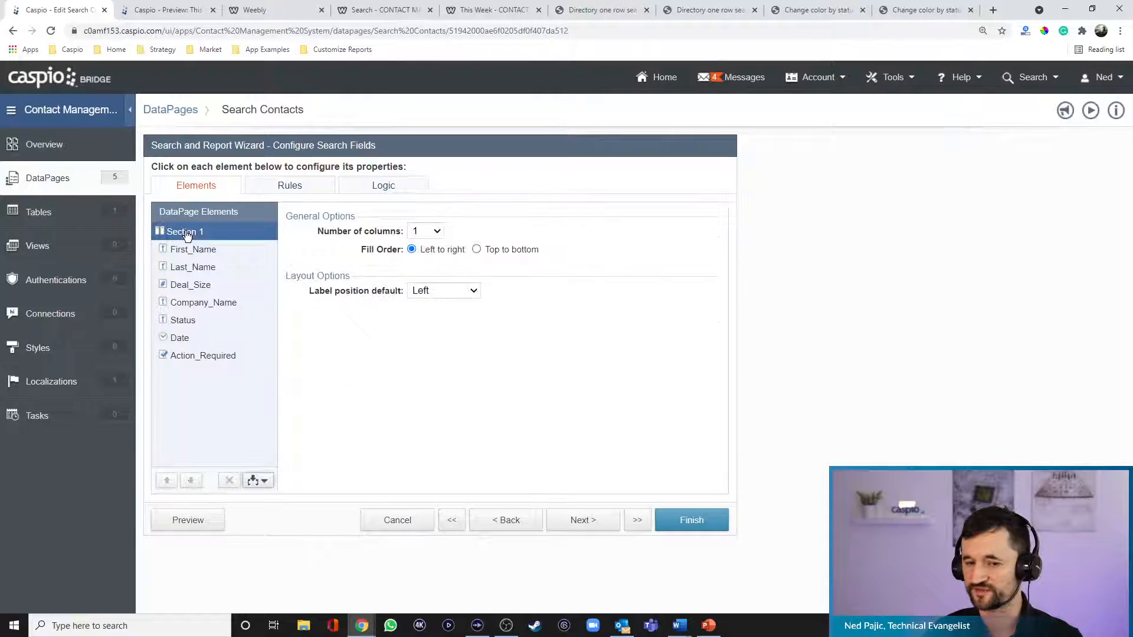
pyautogui.click(430, 232)
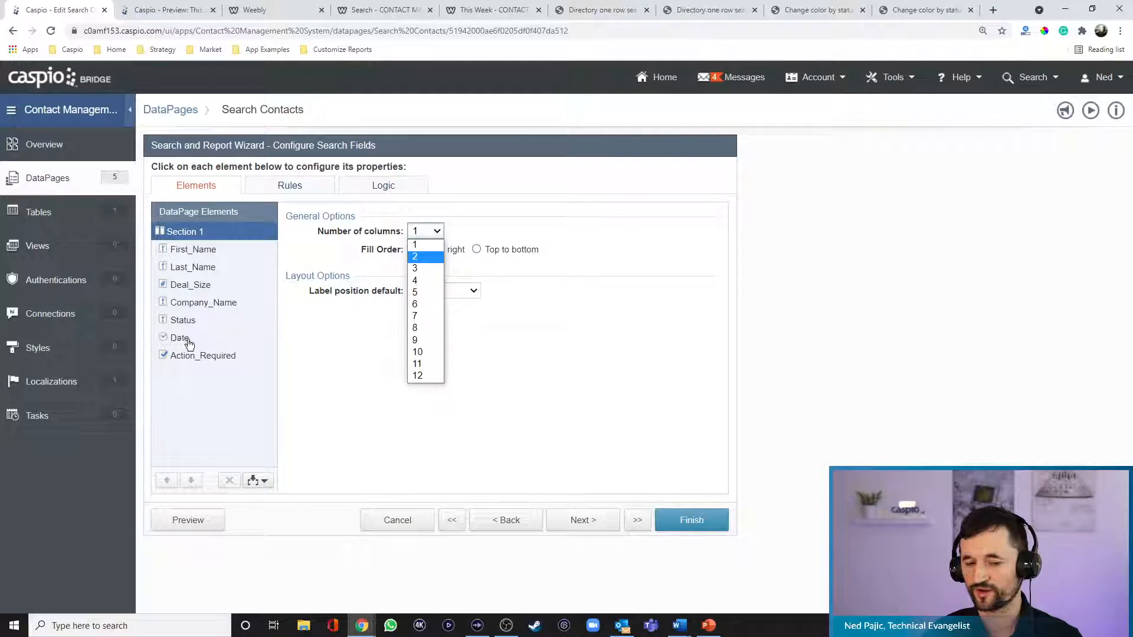
pyautogui.click(415, 328)
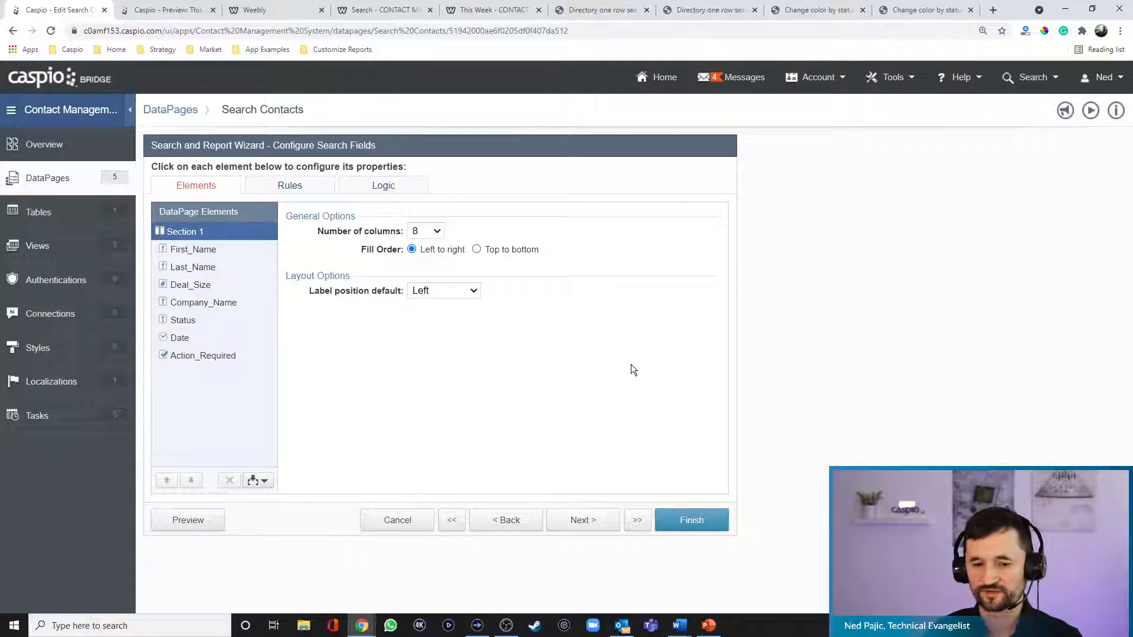
pyautogui.click(189, 520)
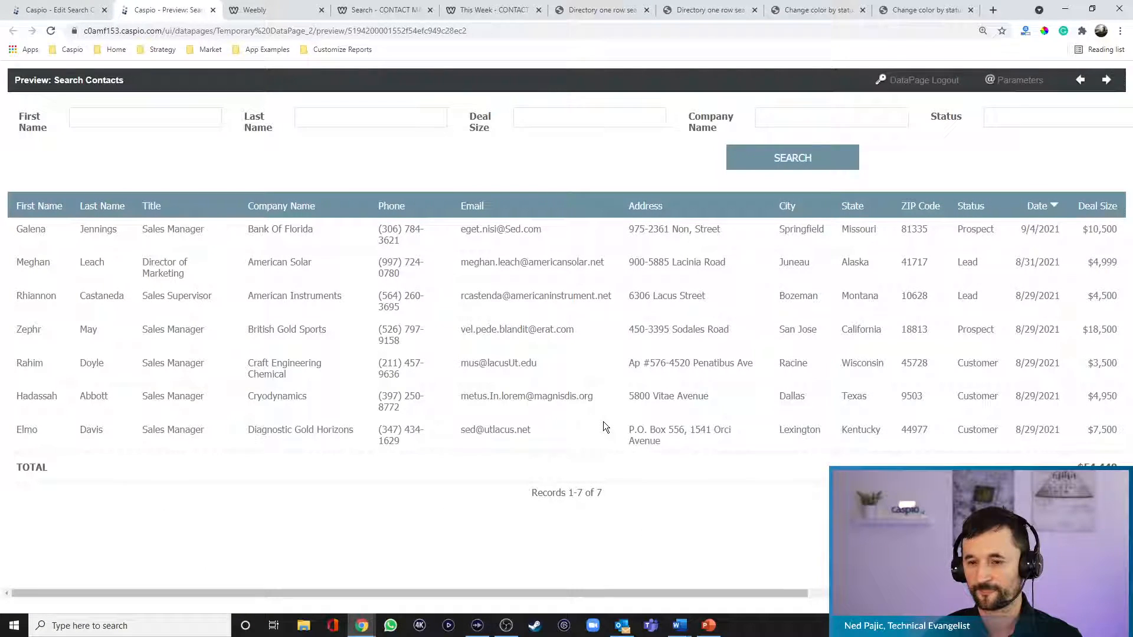
pyautogui.moveTo(655, 586); pyautogui.dragTo(548, 610)
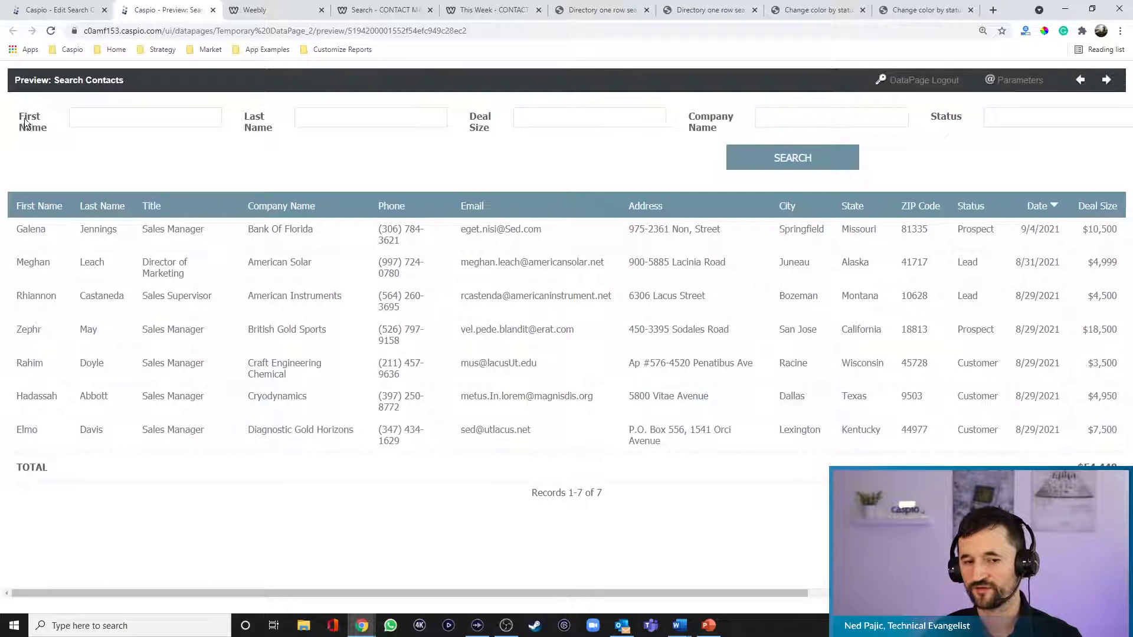
# Set the default label position of Section 1 to Top and preview the whole search form row.
pyautogui.click(82, 10)
pyautogui.click(435, 288)
pyautogui.click(437, 301)
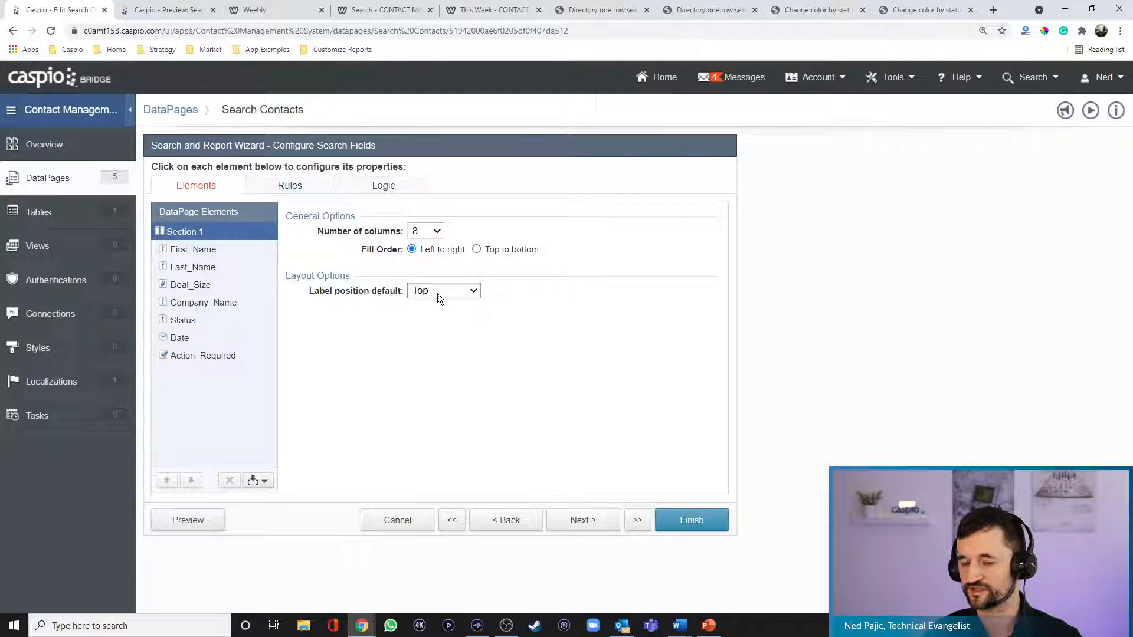
pyautogui.click(210, 526)
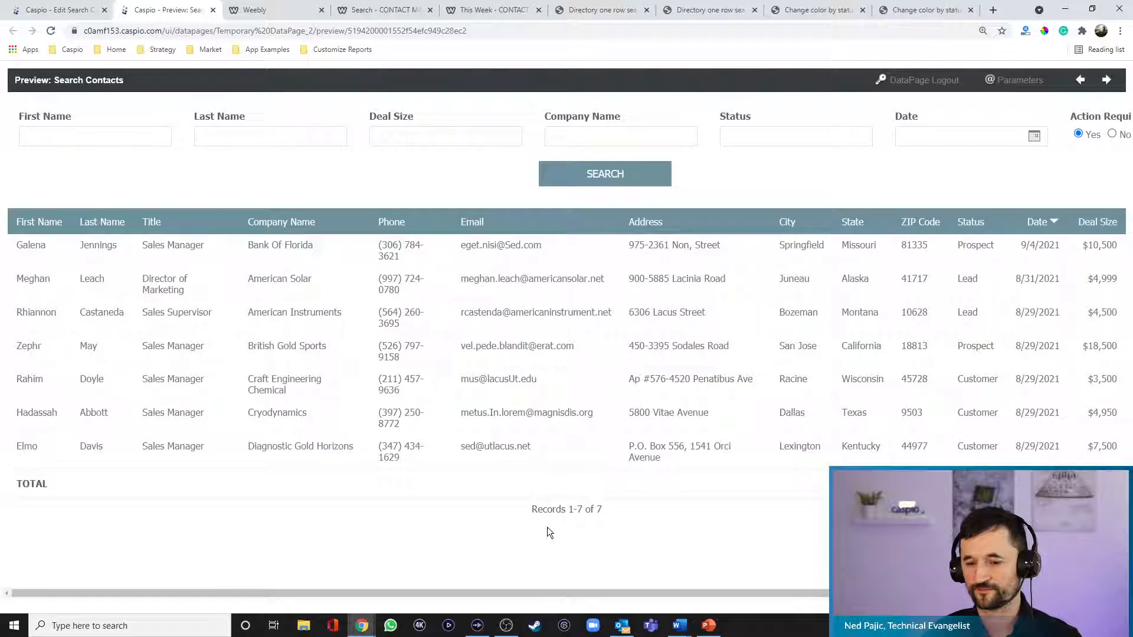
pyautogui.moveTo(550, 592); pyautogui.dragTo(689, 593)
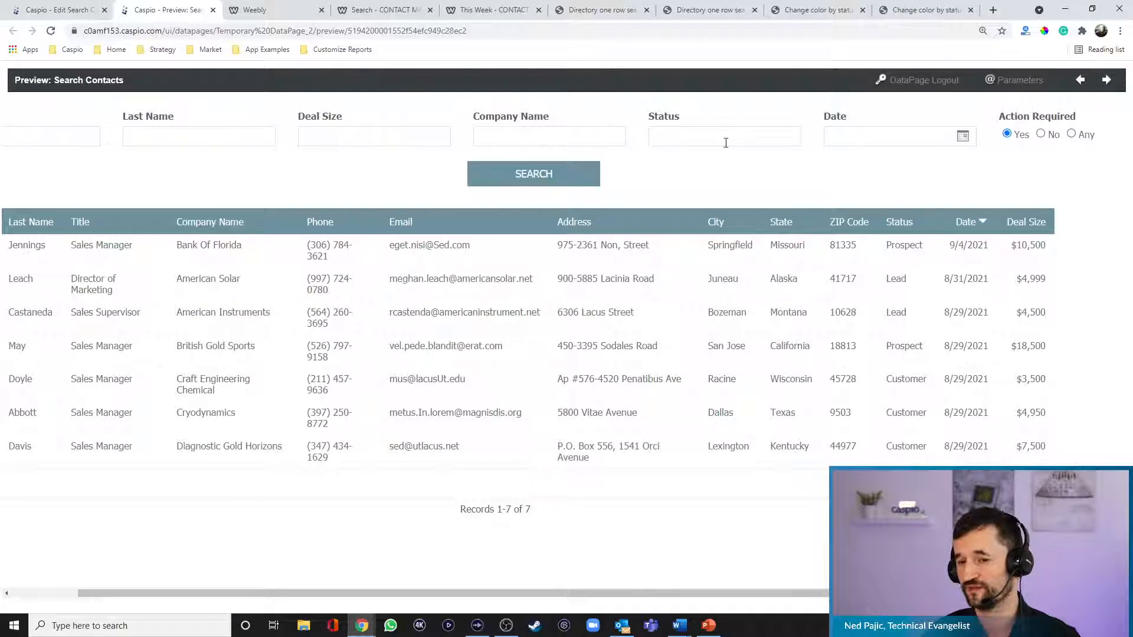
pyautogui.moveTo(788, 594); pyautogui.dragTo(846, 593)
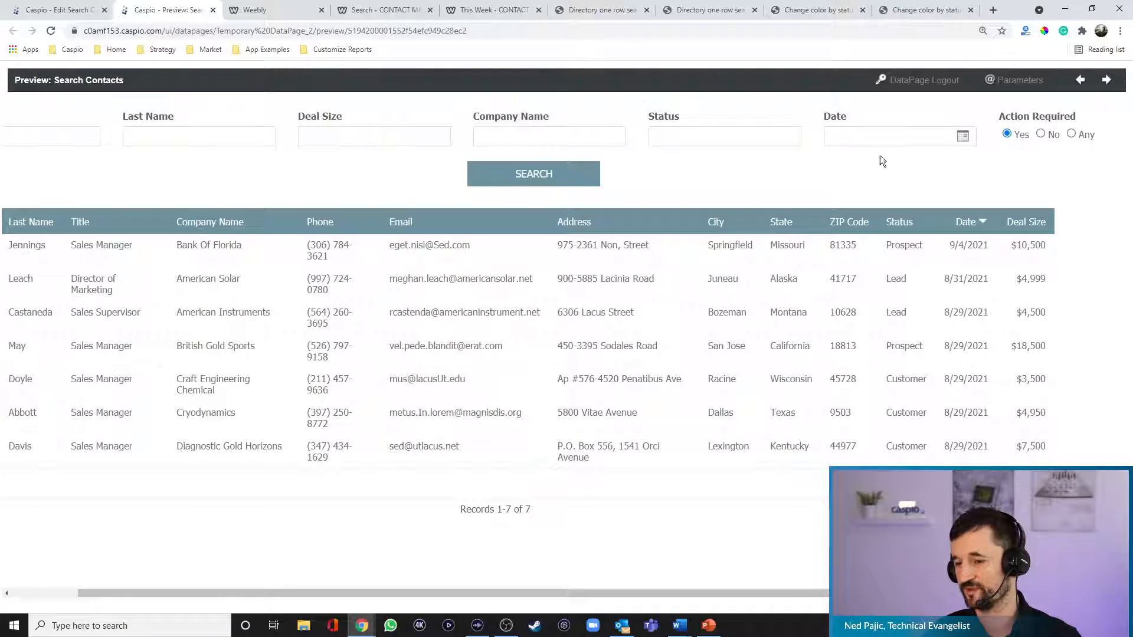
# Add a second criteria to the Date search field and combine both criteria with the AND operator.
pyautogui.click(60, 10)
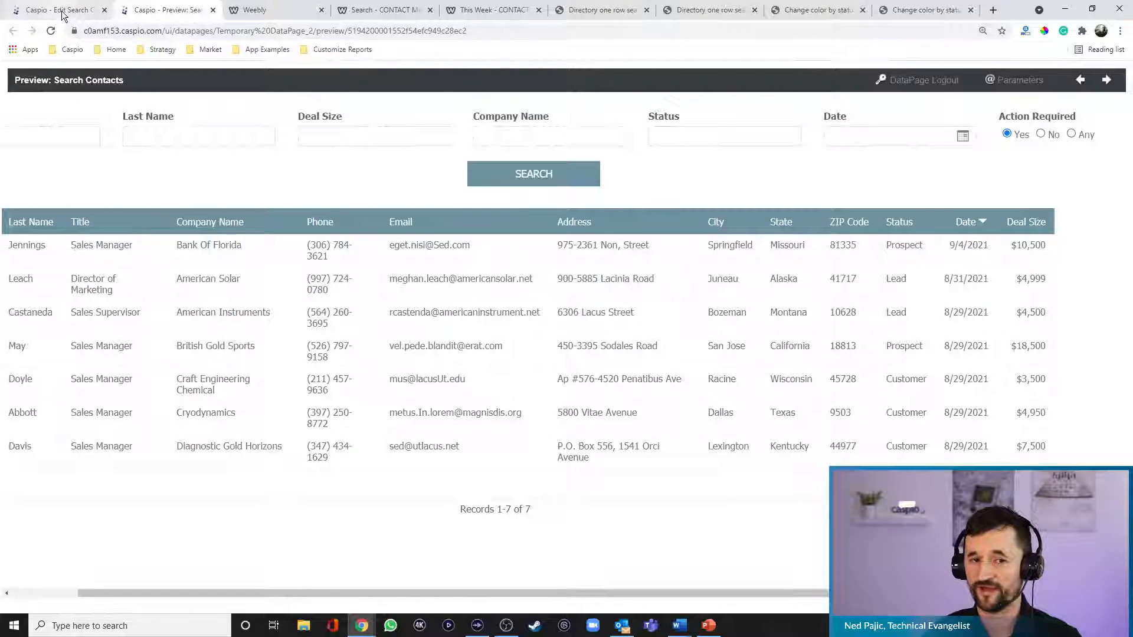
pyautogui.click(190, 338)
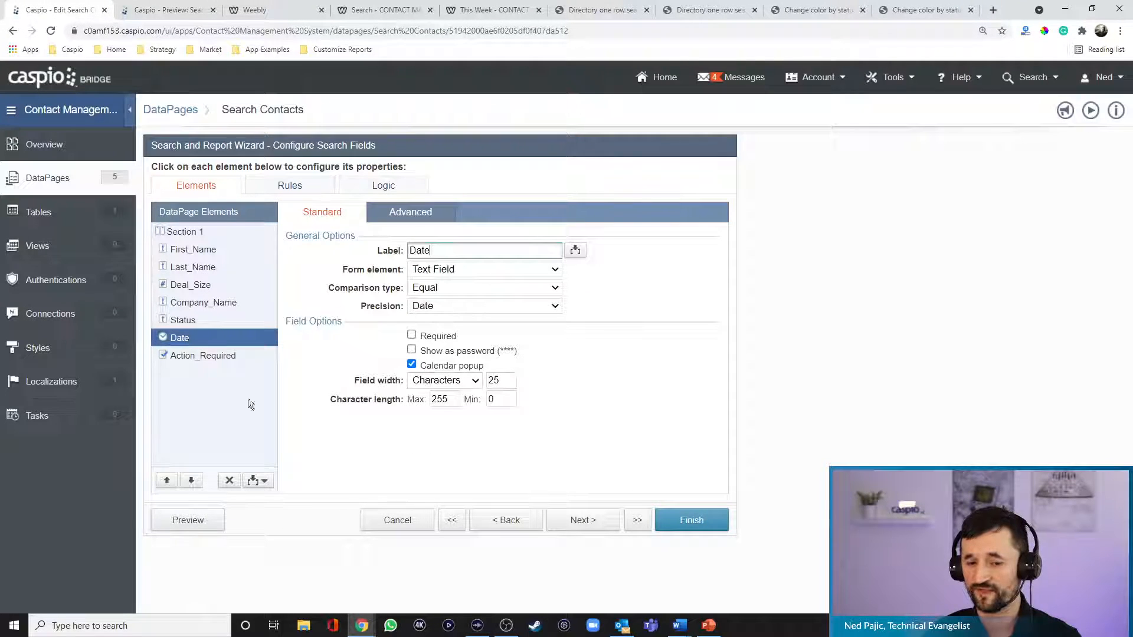
pyautogui.click(261, 480)
pyautogui.click(239, 499)
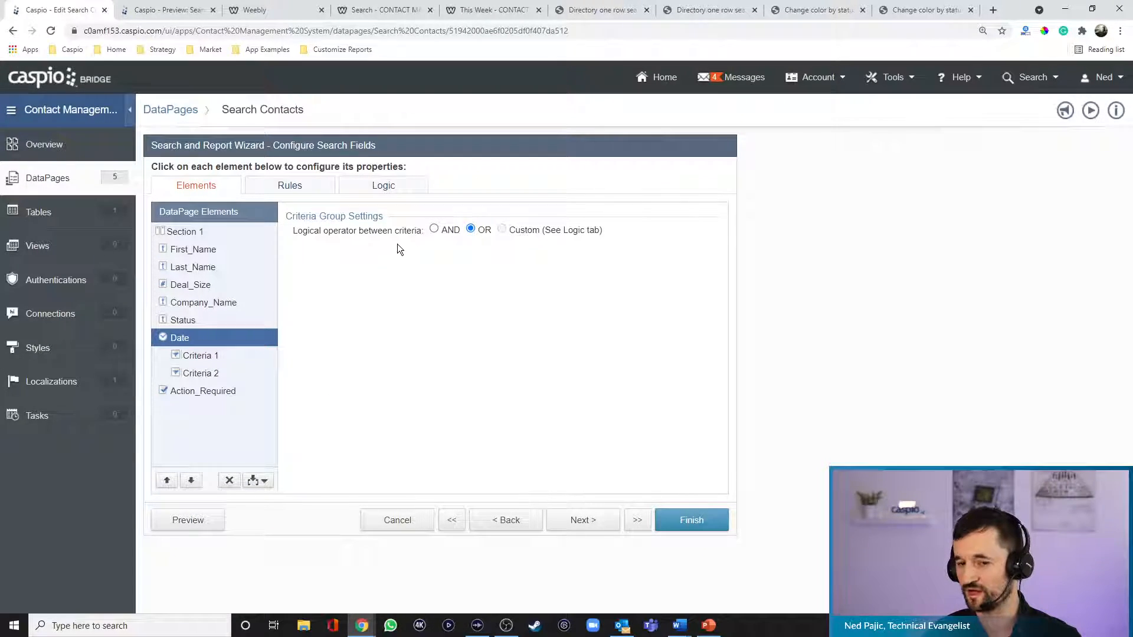
pyautogui.click(433, 231)
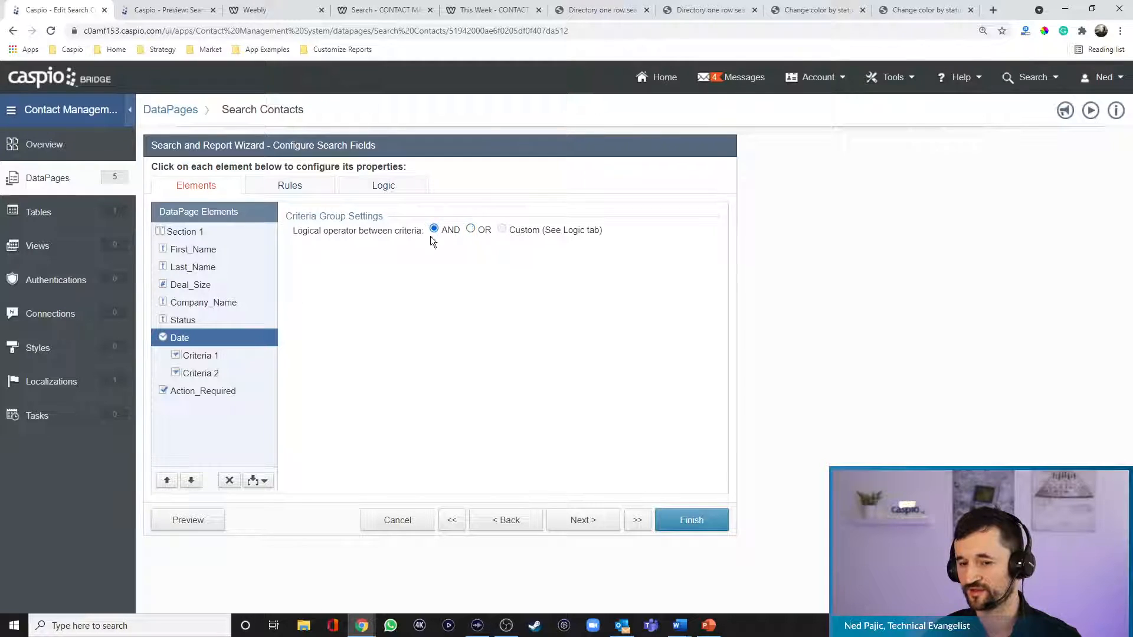
# Label the Date field's Criteria 1 "Date (from)" and set its comparison type to Greater Than or Equal.
pyautogui.click(212, 356)
pyautogui.write('(from)')
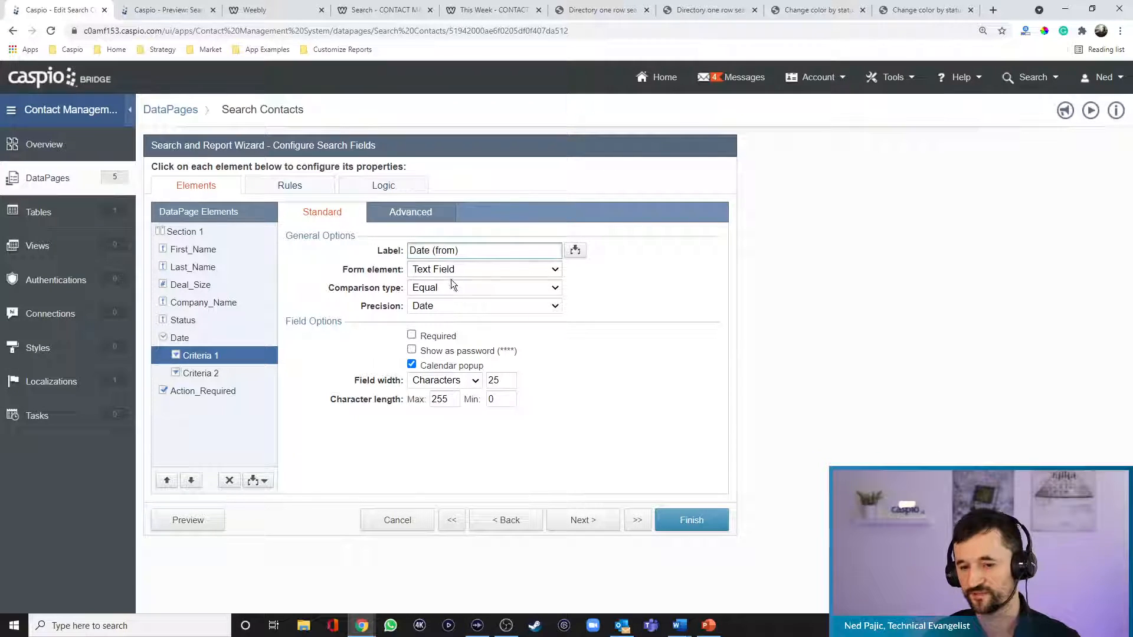
pyautogui.click(453, 288)
pyautogui.click(440, 337)
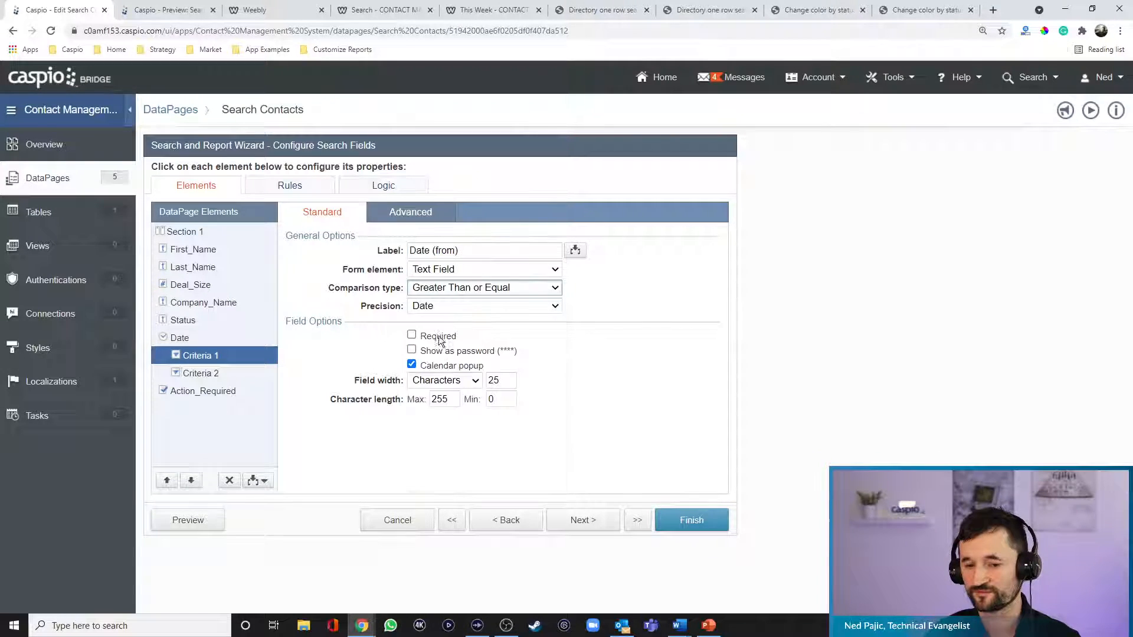
# Label the Date field's Criteria 2 "Date (to)" and set its comparison type to Less Than or Equal.
pyautogui.click(207, 373)
pyautogui.click(459, 252)
pyautogui.write('(to)')
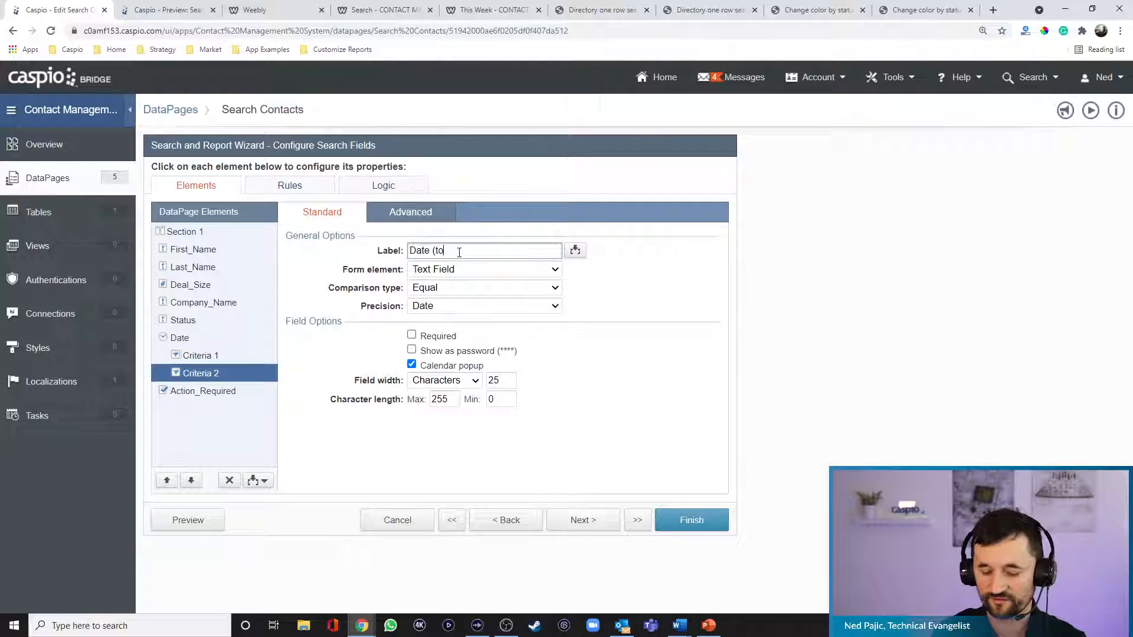
pyautogui.click(447, 286)
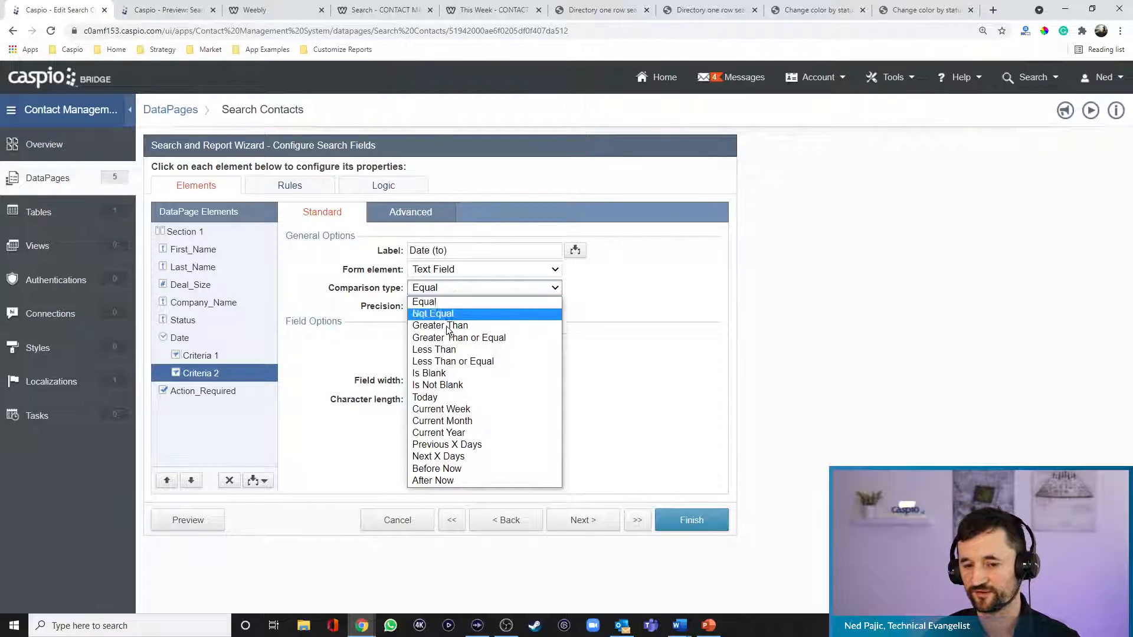
pyautogui.click(444, 363)
# Preview the date range fields and pick 08/30/2021 in the Date (from) calendar.
pyautogui.click(211, 519)
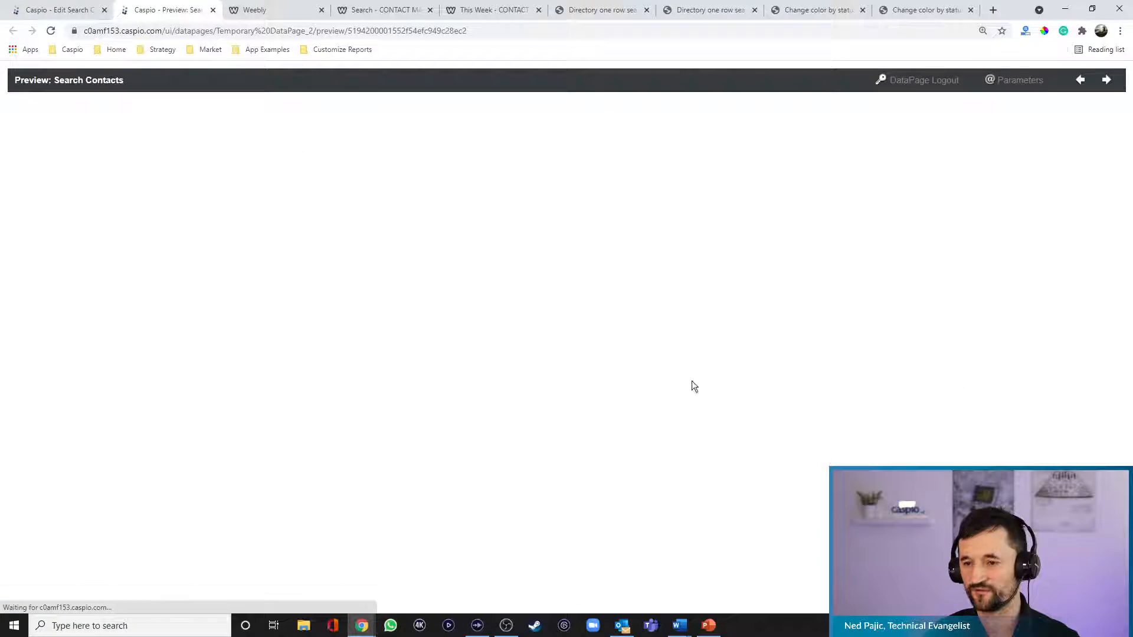
pyautogui.hscroll(4, 689, 581)
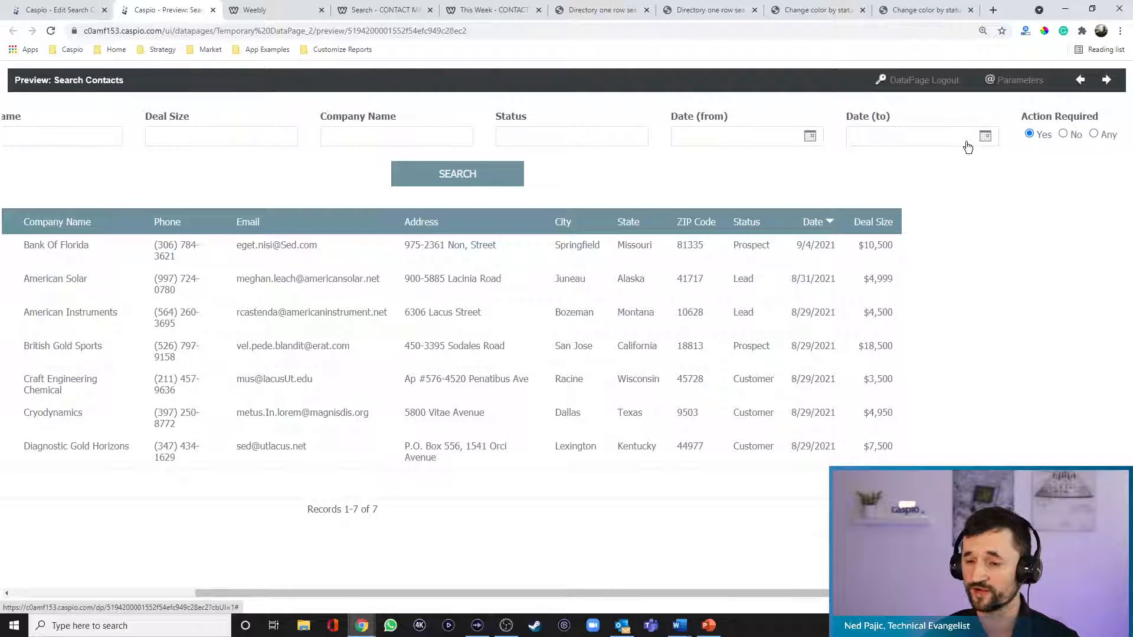
pyautogui.click(809, 137)
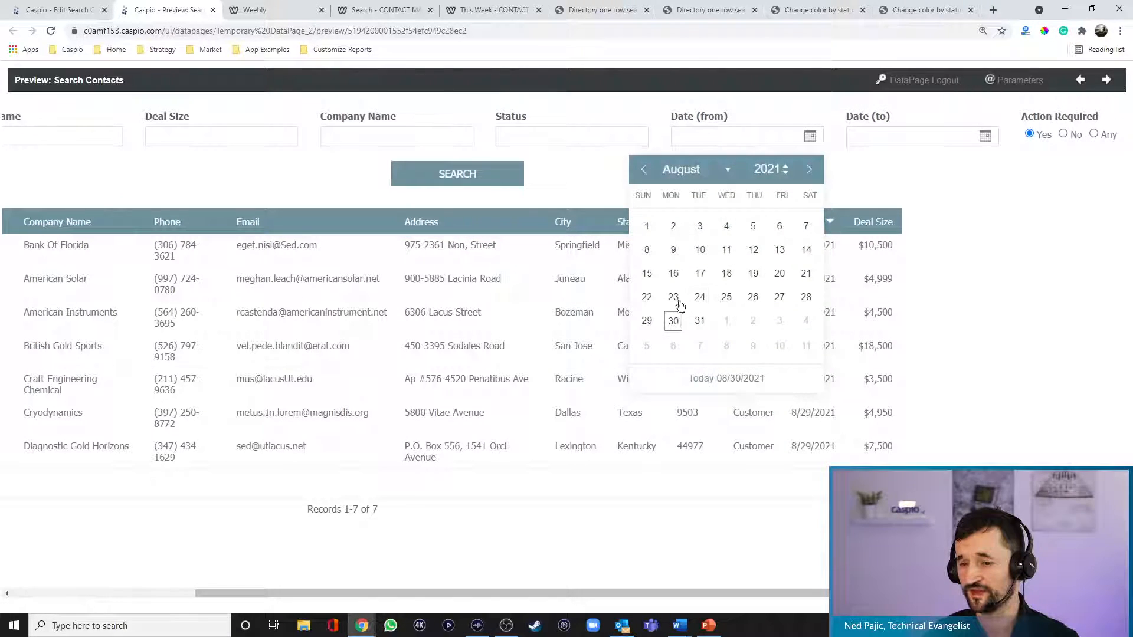
pyautogui.click(673, 321)
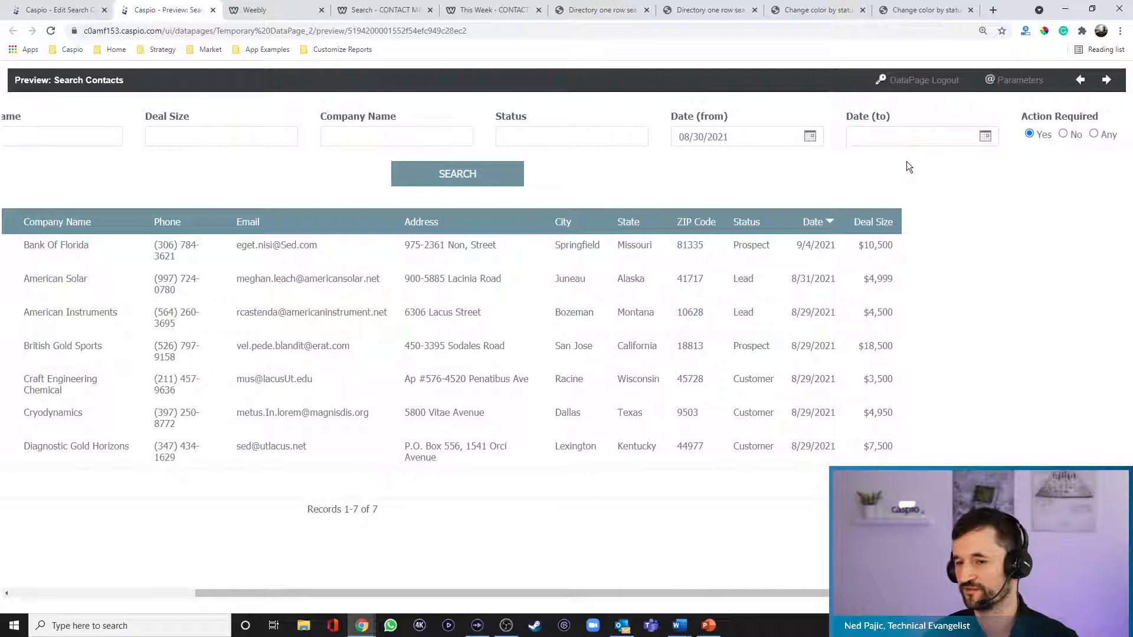
# Set the field width of the Date (from) criteria to 100 pixels.
pyautogui.click(88, 10)
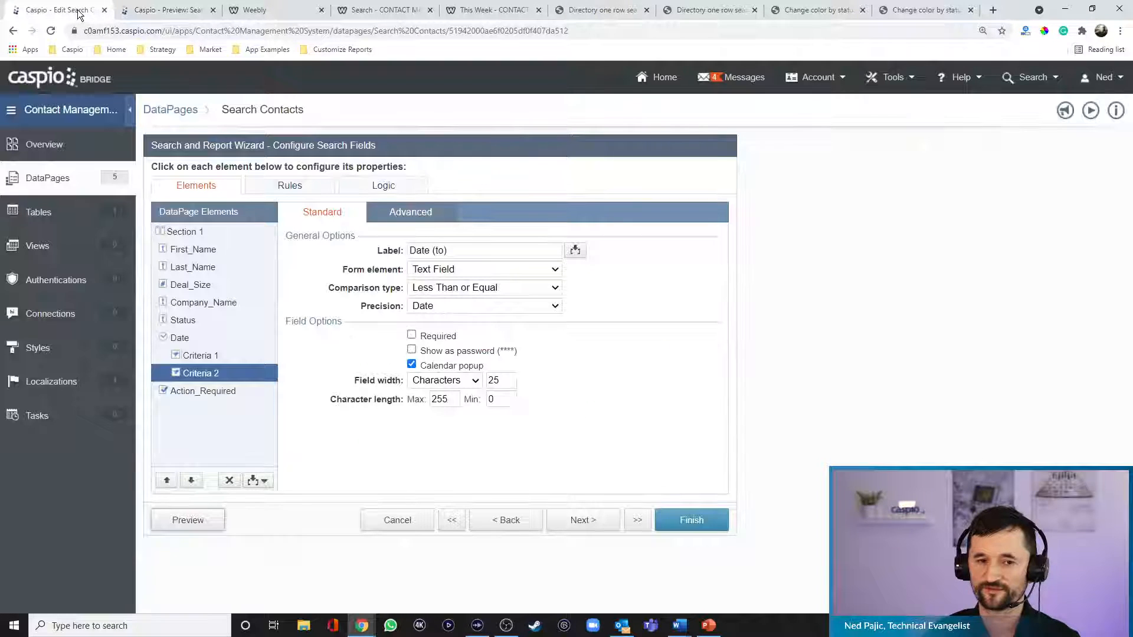
pyautogui.click(223, 357)
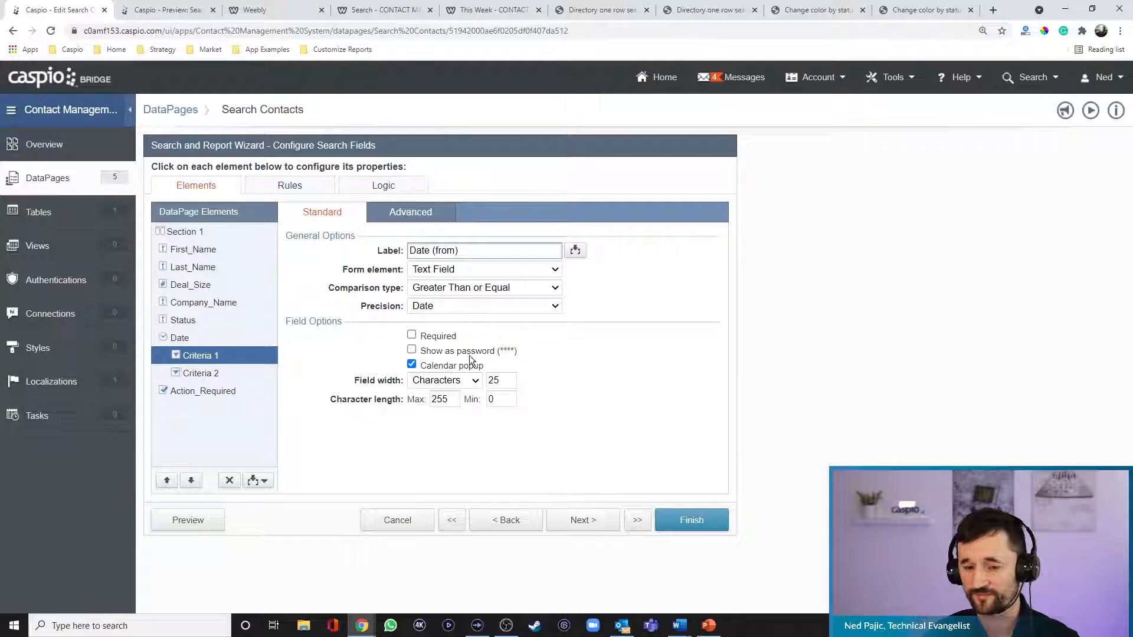
pyautogui.click(444, 384)
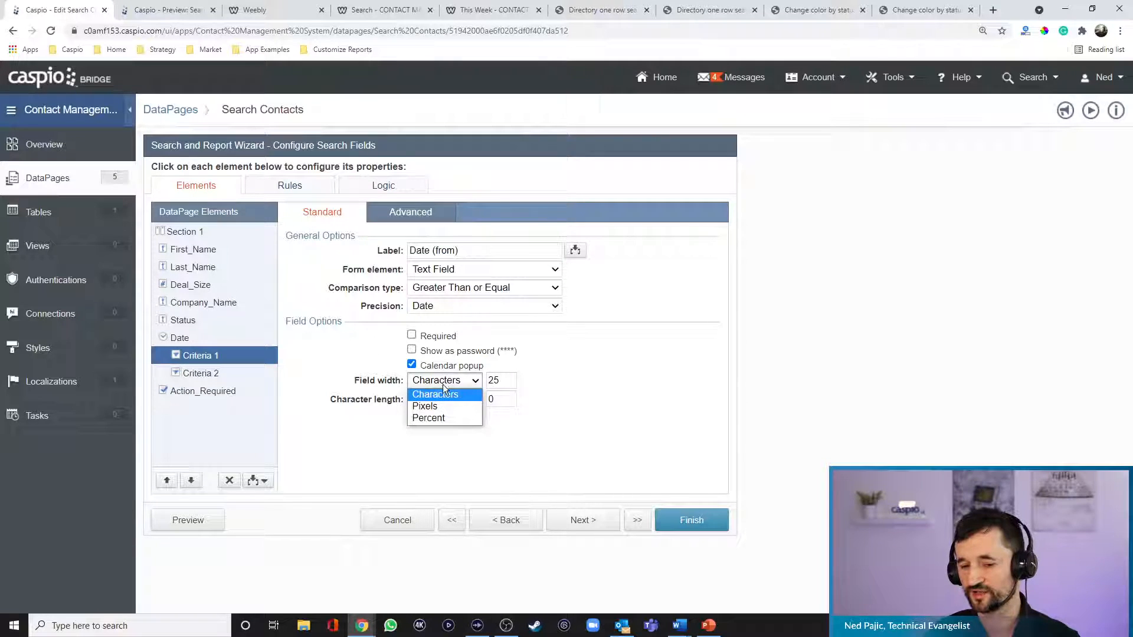
pyautogui.click(438, 406)
pyautogui.click(506, 381)
pyautogui.moveTo(506, 380); pyautogui.dragTo(417, 367)
pyautogui.write('100')
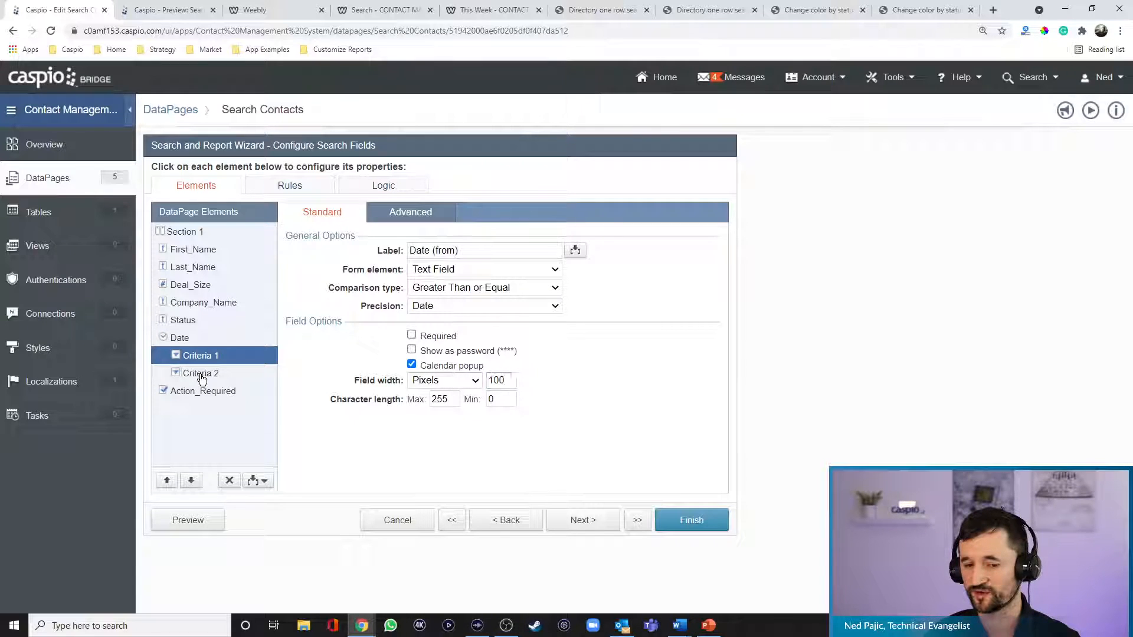
# Set the field width of the Date (to) criteria to 100 pixels.
pyautogui.click(197, 373)
pyautogui.click(447, 381)
pyautogui.click(440, 404)
pyautogui.moveTo(507, 380); pyautogui.dragTo(422, 380)
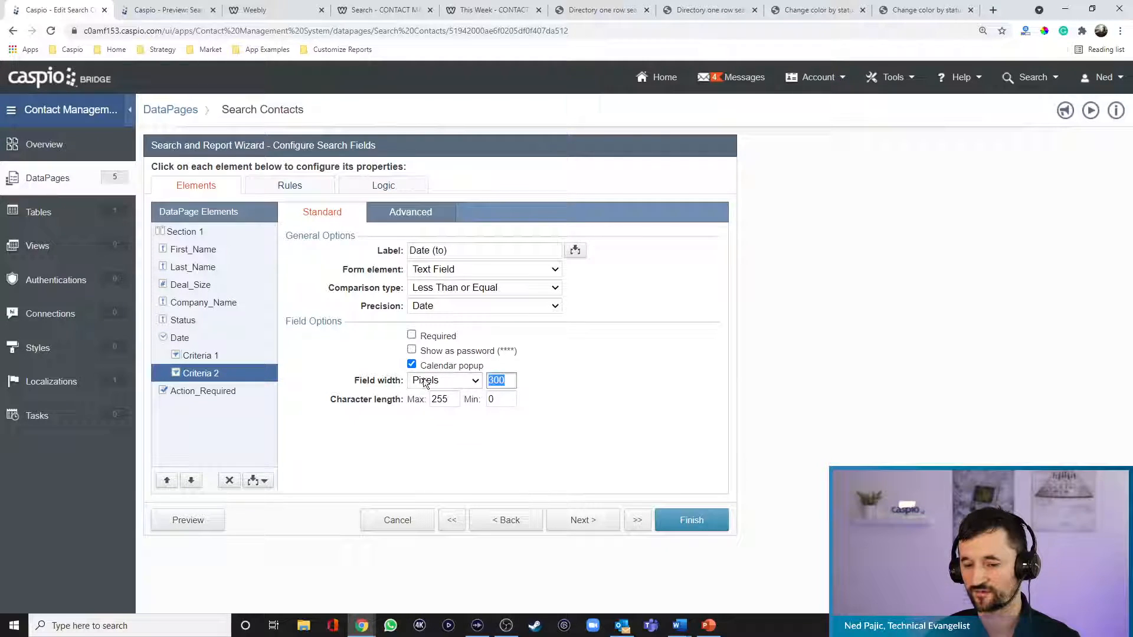
pyautogui.write('100')
# Preview the narrowed date fields and pick 08/30/2021 as Date (from) to check how the value fits.
pyautogui.click(189, 521)
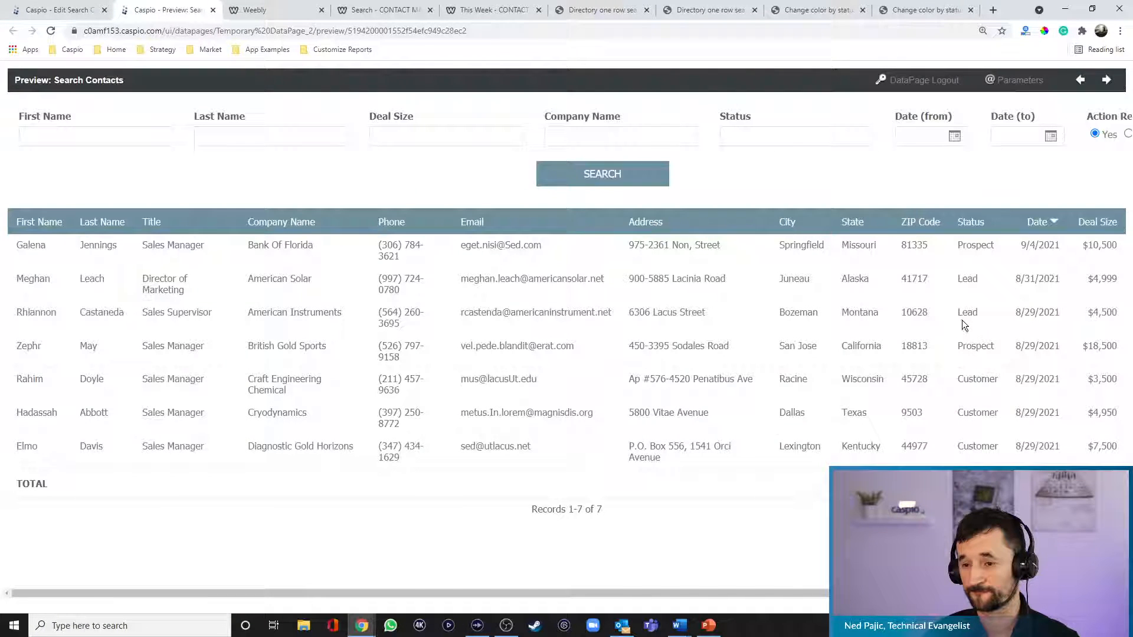
pyautogui.click(955, 136)
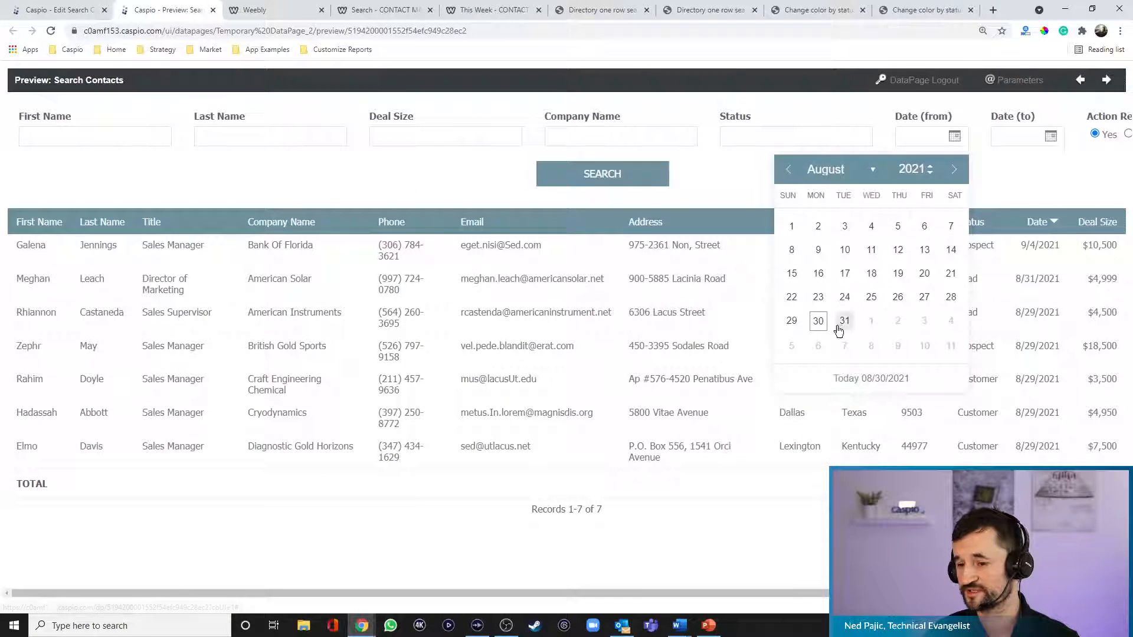
pyautogui.click(820, 323)
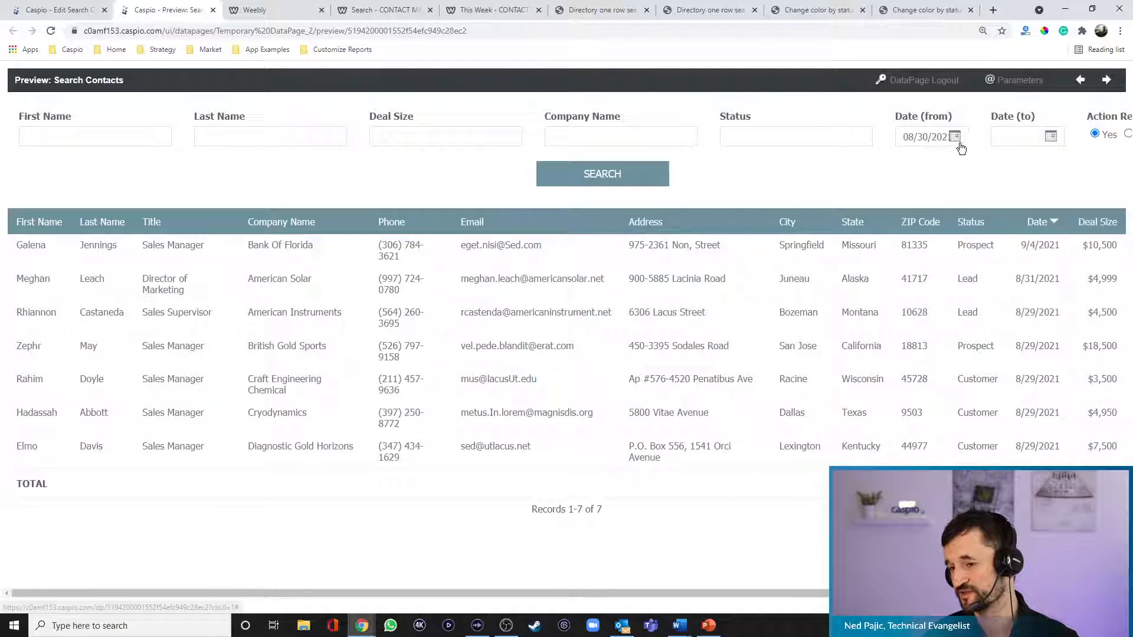
# Set the field width of both the Date (from) and Date (to) criteria to 140 pixels.
pyautogui.click(59, 10)
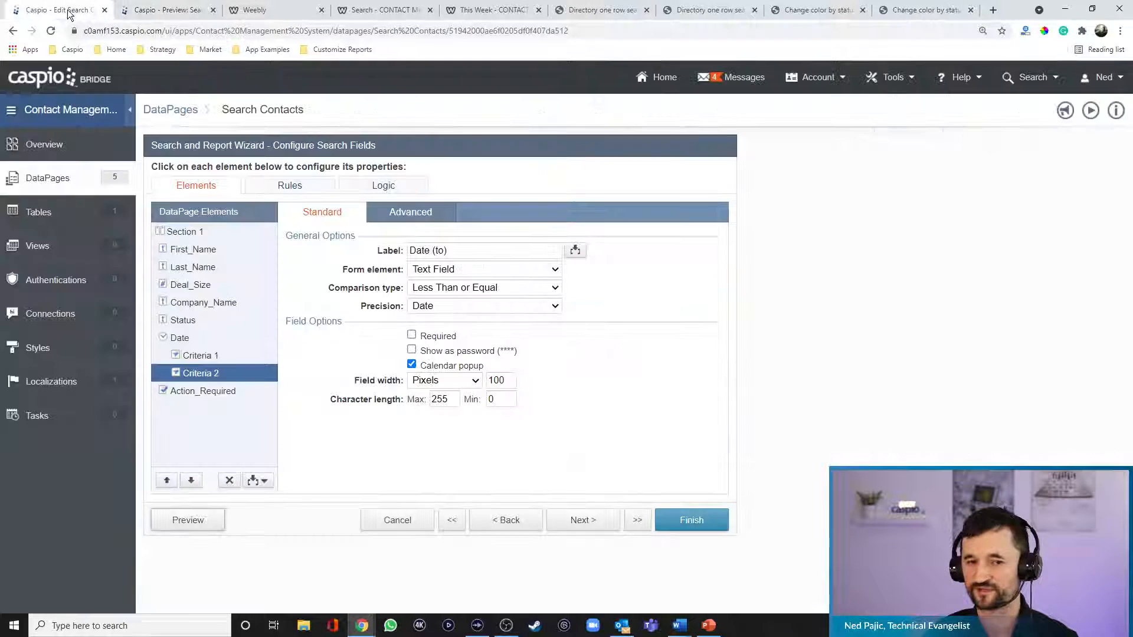
pyautogui.click(198, 355)
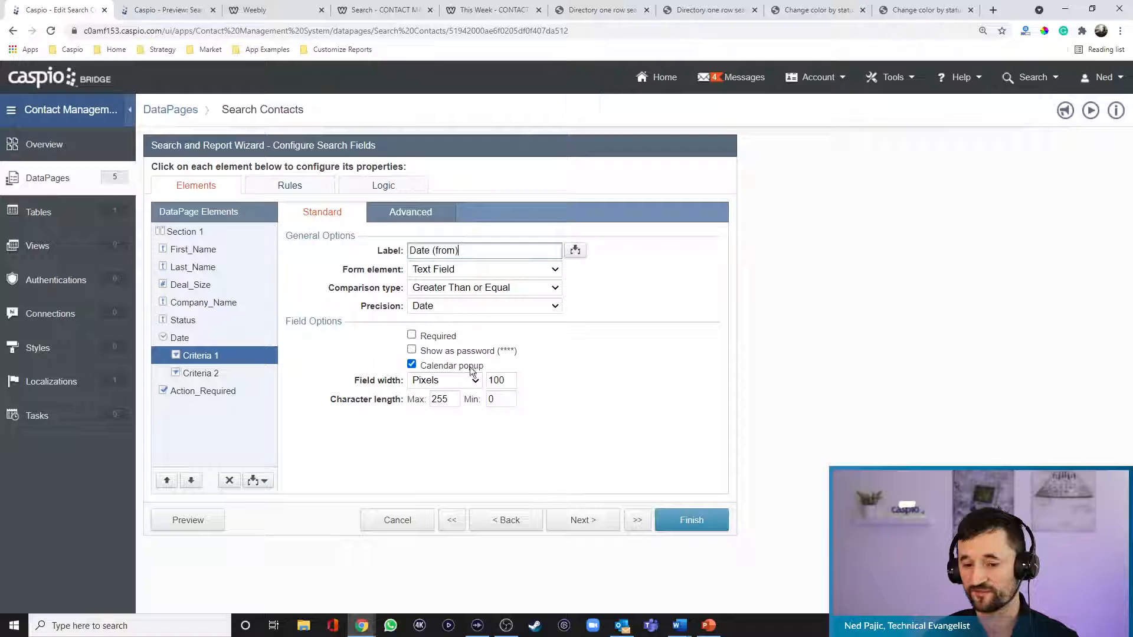
pyautogui.doubleClick(498, 381)
pyautogui.write('140')
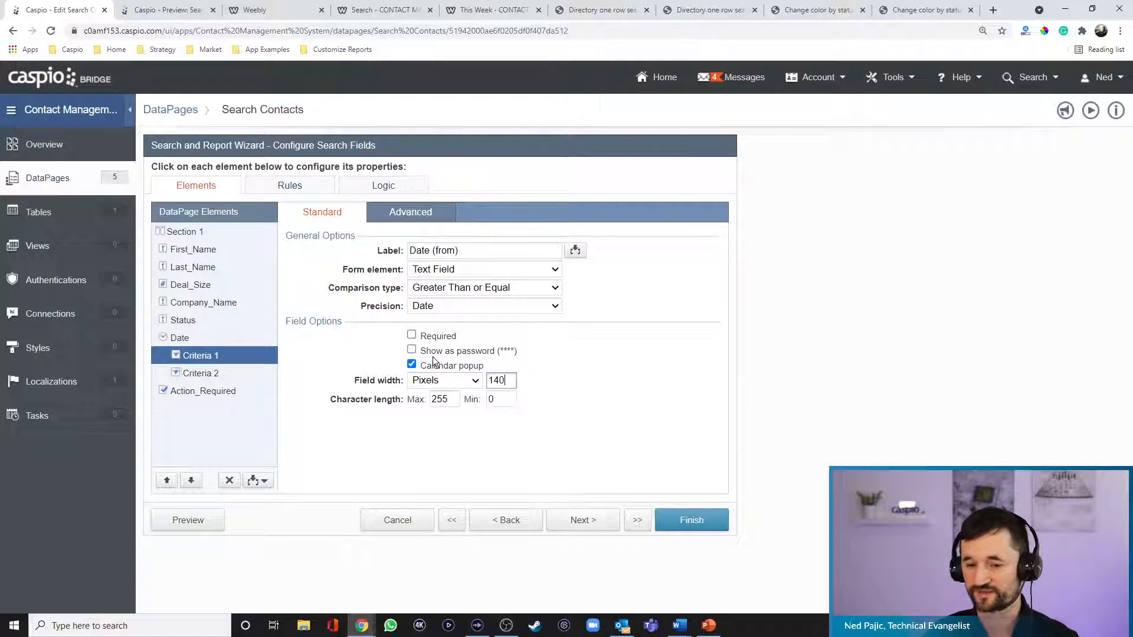
pyautogui.click(219, 373)
pyautogui.doubleClick(499, 381)
pyautogui.write('140')
# Preview the widened date fields, pick 08/30/2021 as Date (from), and check the full search row through to Action Required.
pyautogui.click(189, 522)
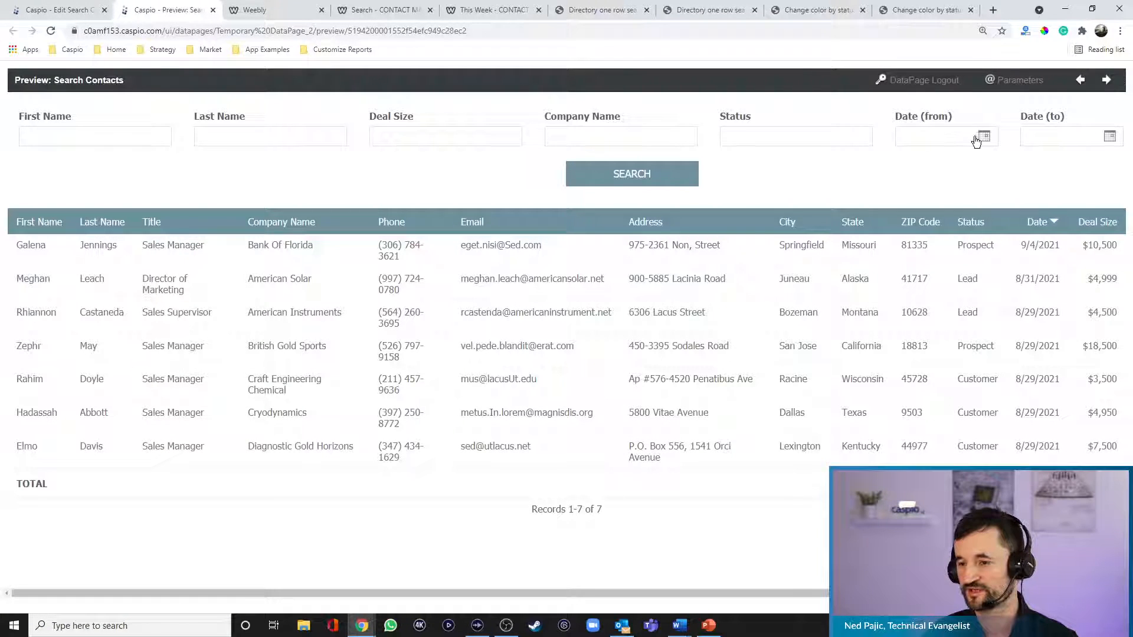
pyautogui.click(984, 136)
pyautogui.click(847, 320)
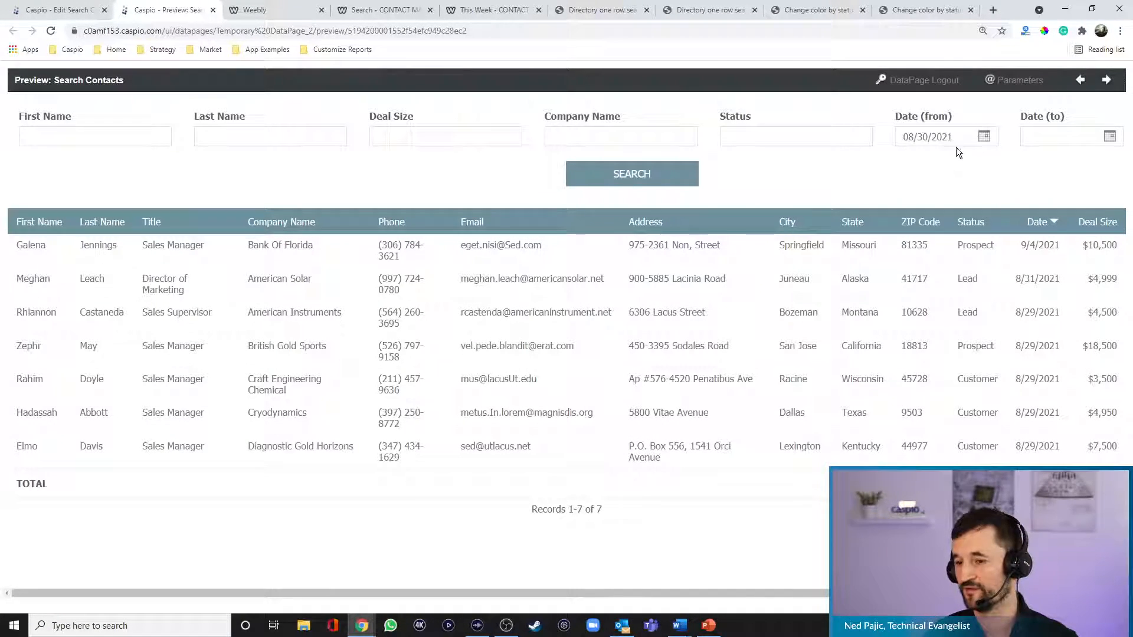
pyautogui.moveTo(684, 594); pyautogui.dragTo(788, 593)
pyautogui.moveTo(873, 594); pyautogui.dragTo(888, 593)
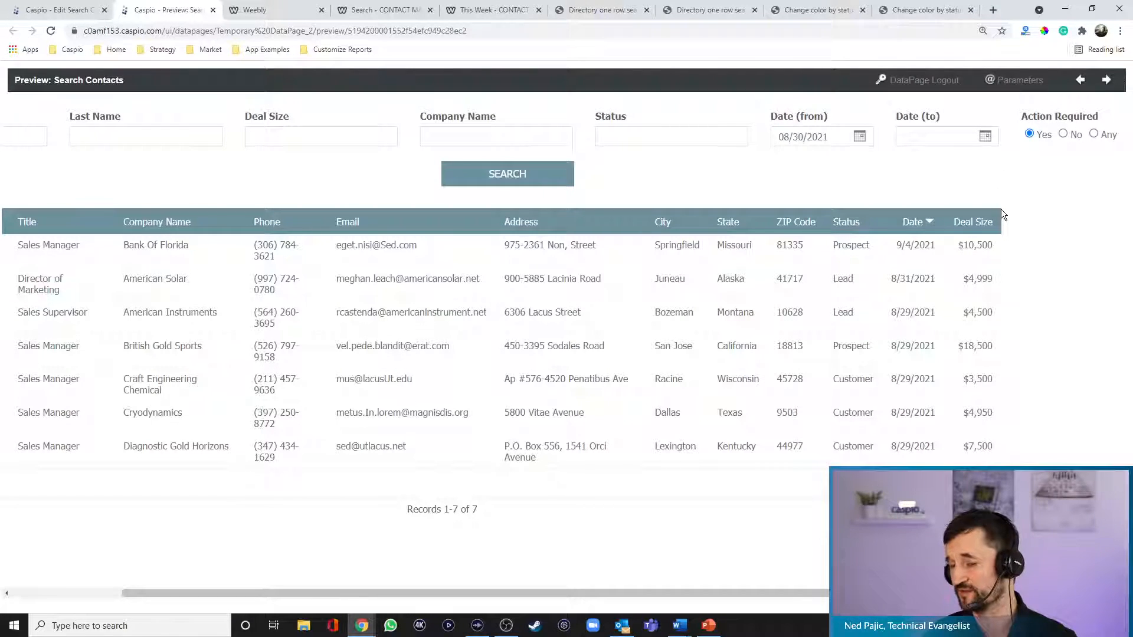
pyautogui.click(641, 141)
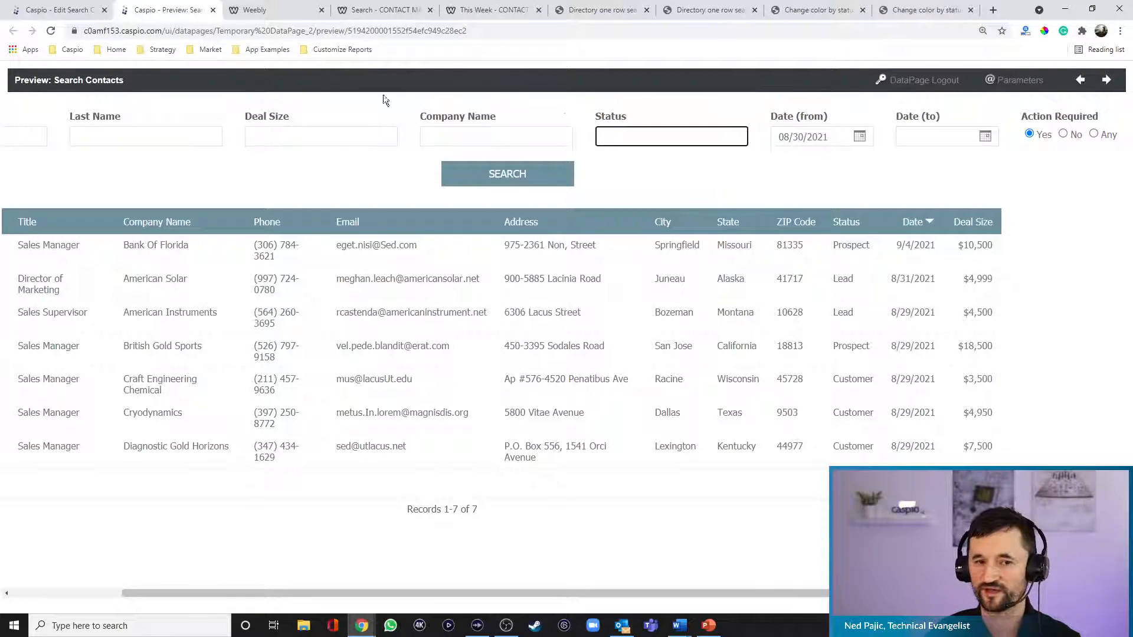
# Change the Status search field to a Dropdown form element with its source set to Both.
pyautogui.click(47, 11)
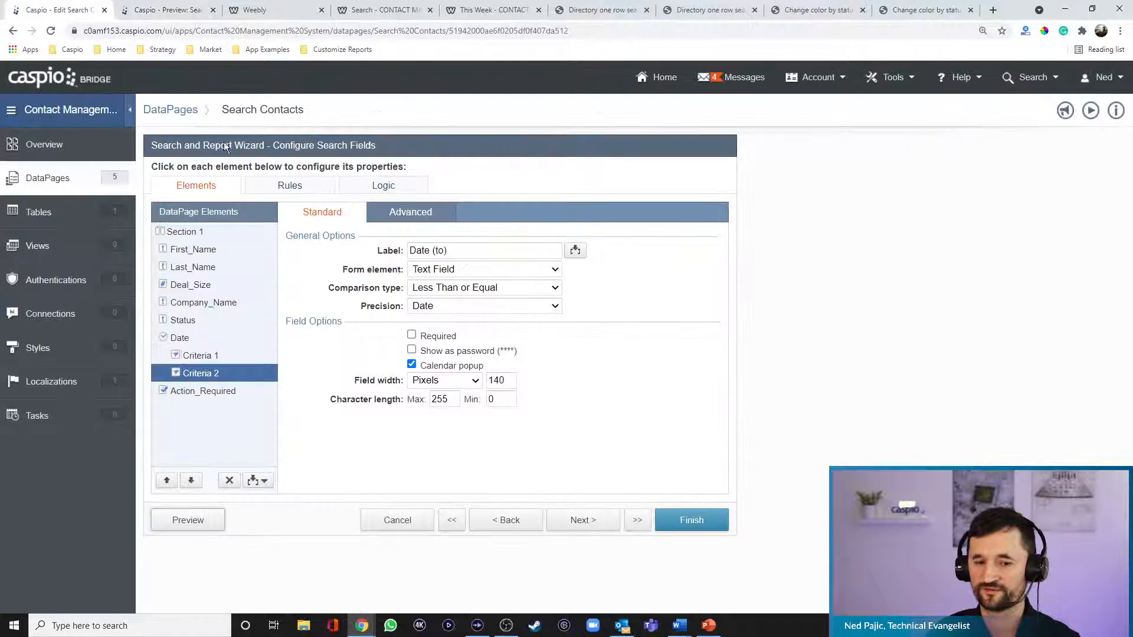
pyautogui.click(194, 324)
pyautogui.click(458, 271)
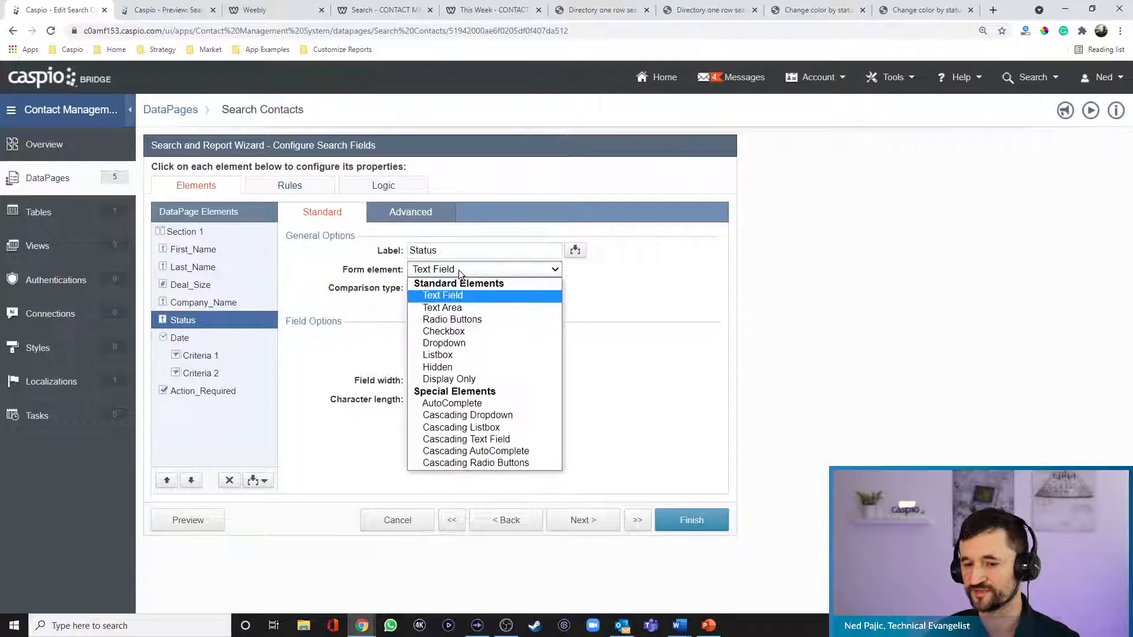
pyautogui.click(455, 344)
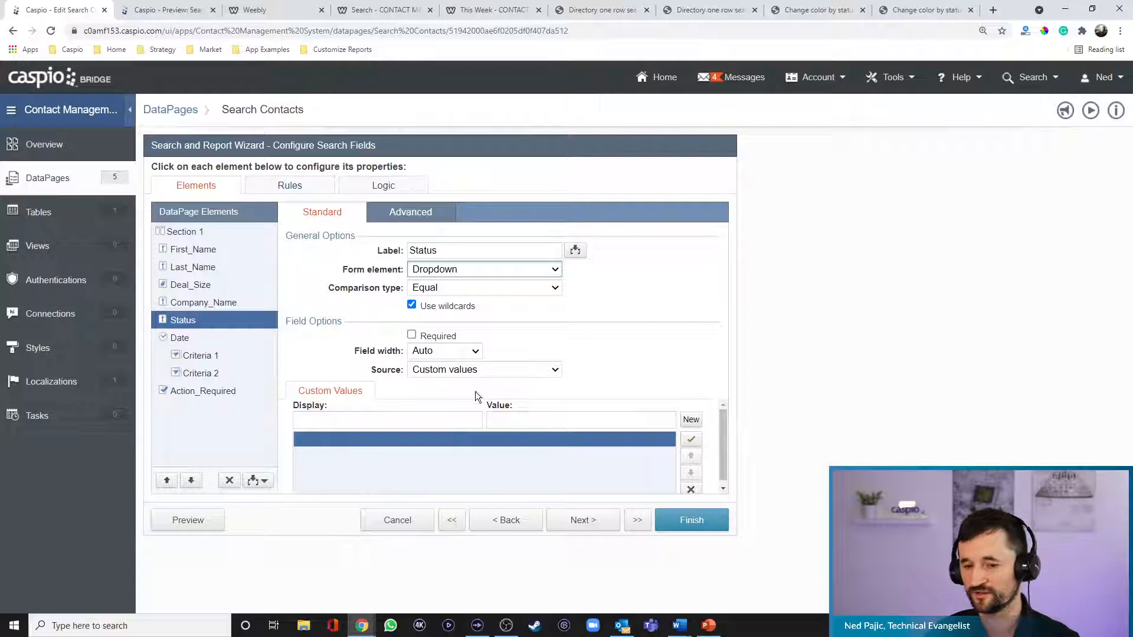
pyautogui.click(451, 370)
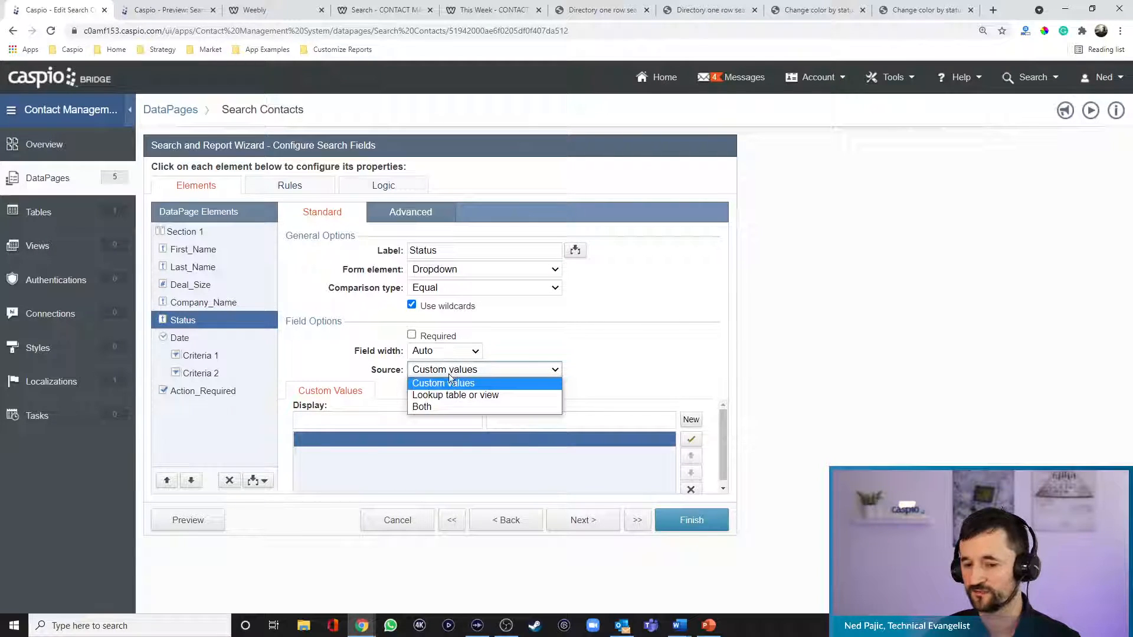
pyautogui.click(441, 407)
# Add a custom Status option displayed as Search Any with its value left blank.
pyautogui.click(353, 421)
pyautogui.write('Serach A')
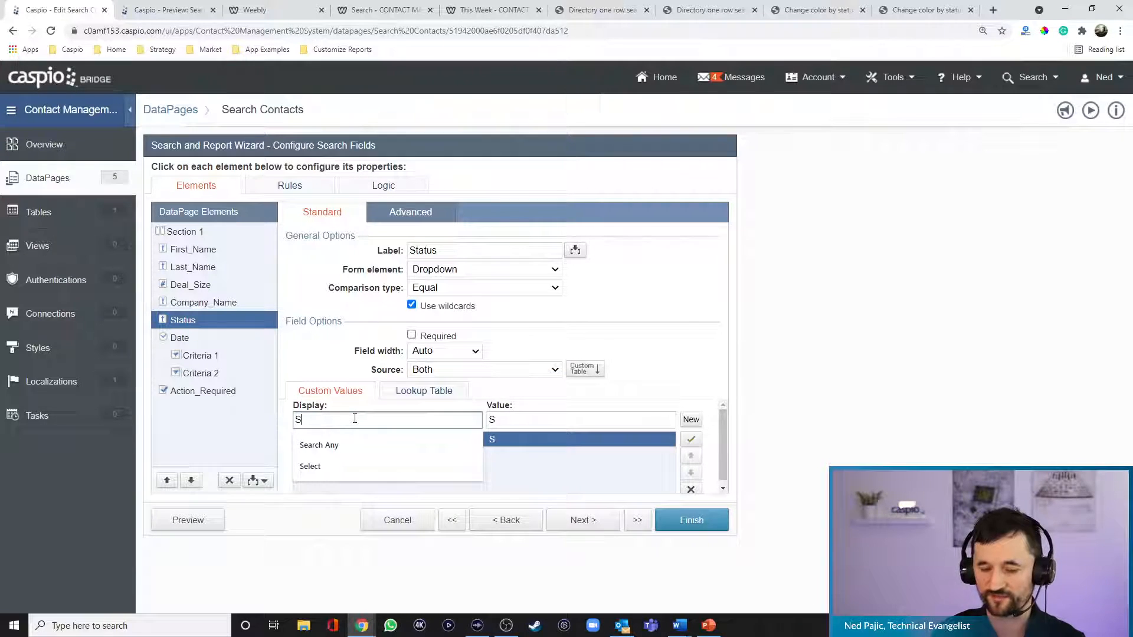
pyautogui.press('BackSpace')
pyautogui.press('BackSpace')
pyautogui.press('BackSpace')
pyautogui.press('BackSpace')
pyautogui.press('BackSpace')
pyautogui.press('BackSpace')
pyautogui.write('a')
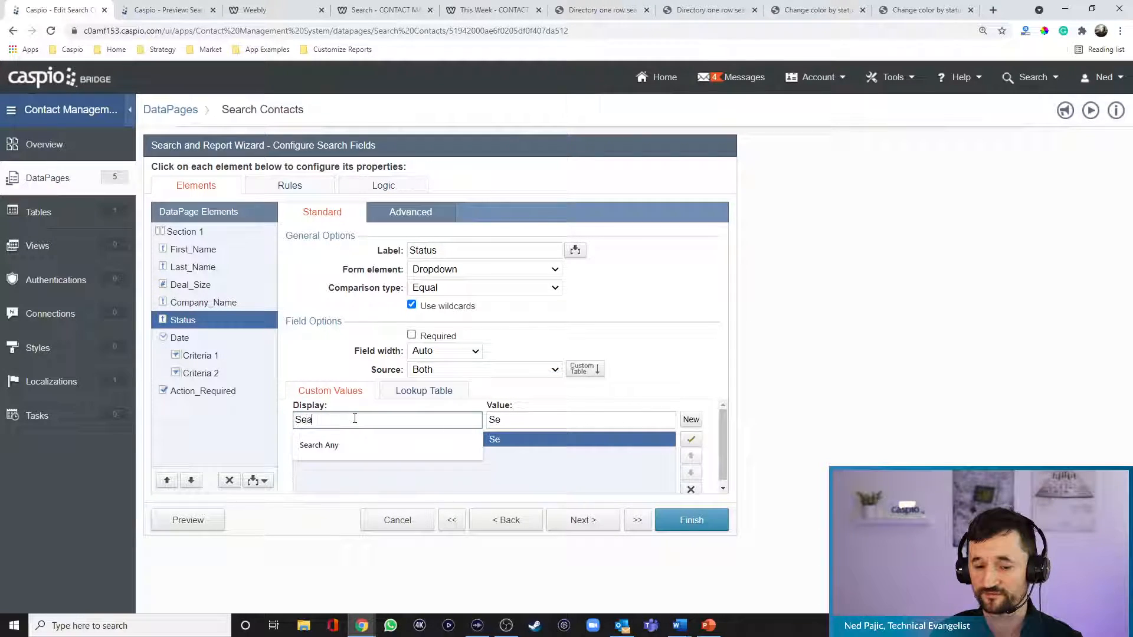
pyautogui.write('rch Any')
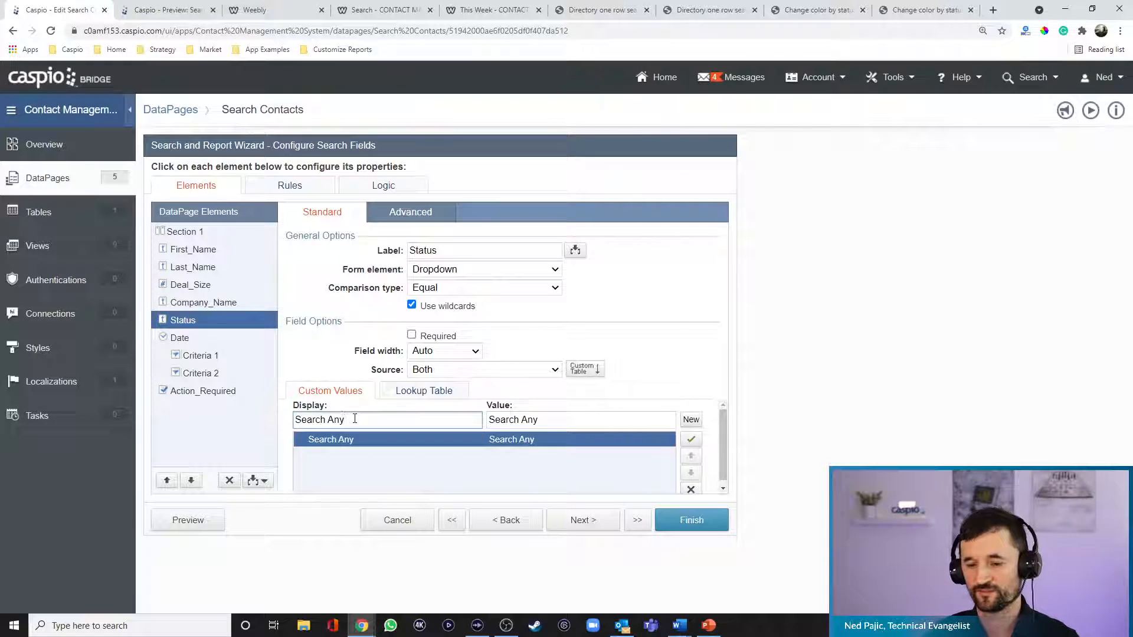
pyautogui.moveTo(554, 421); pyautogui.dragTo(455, 415)
pyautogui.press('BackSpace')
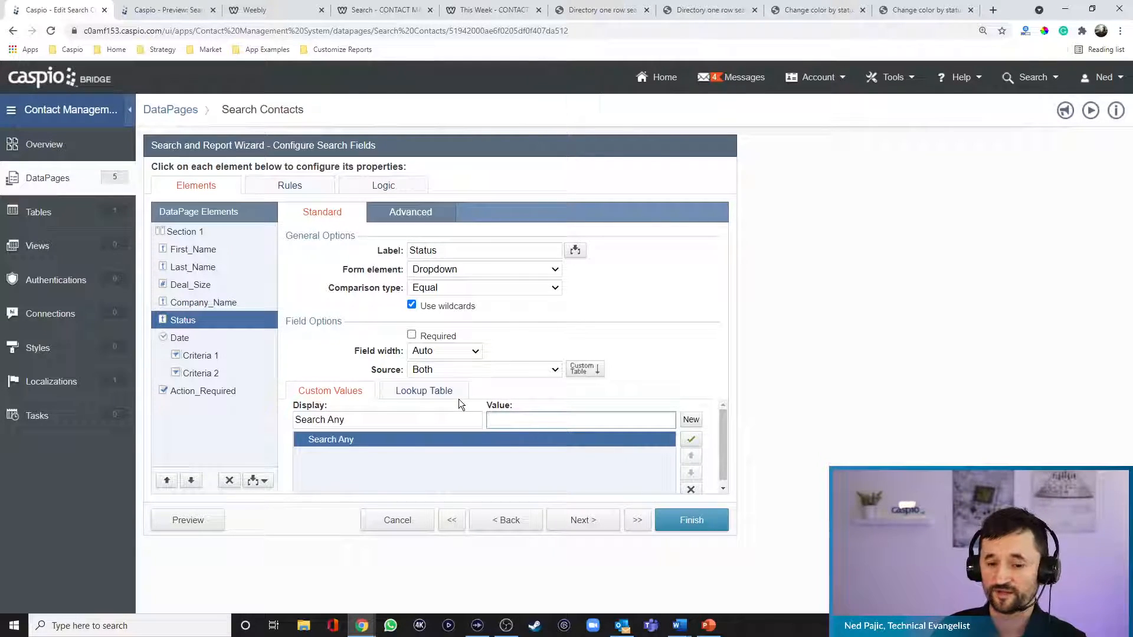
# Add Lead, Prospect and Customer as further custom values of the Status dropdown.
pyautogui.click(694, 424)
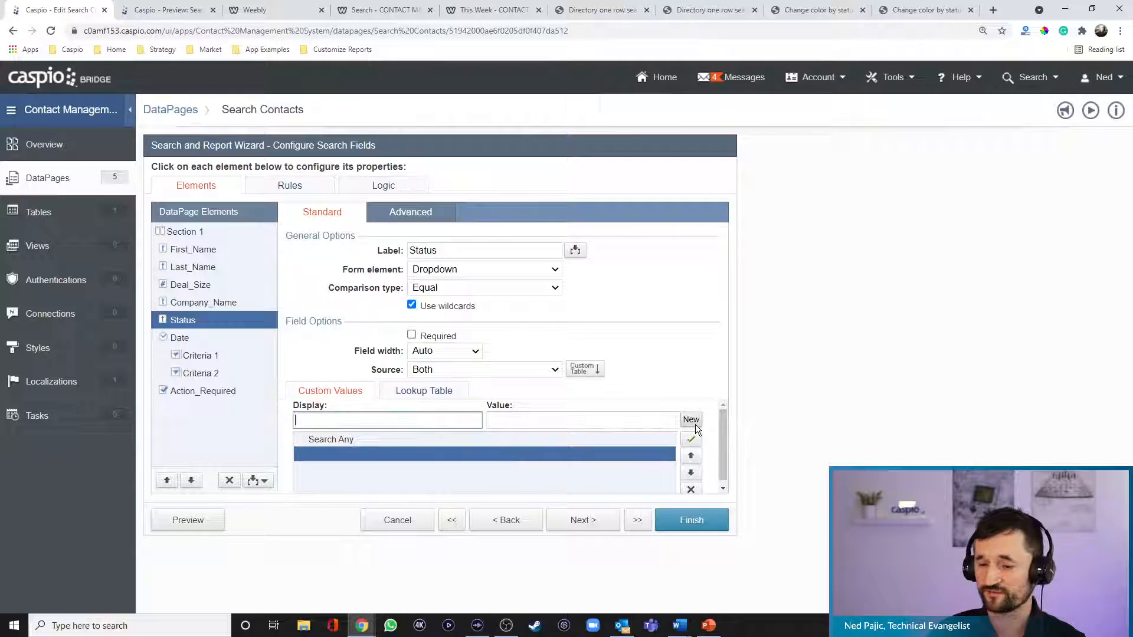
pyautogui.write('Lead')
pyautogui.click(695, 423)
pyautogui.write('Prospect')
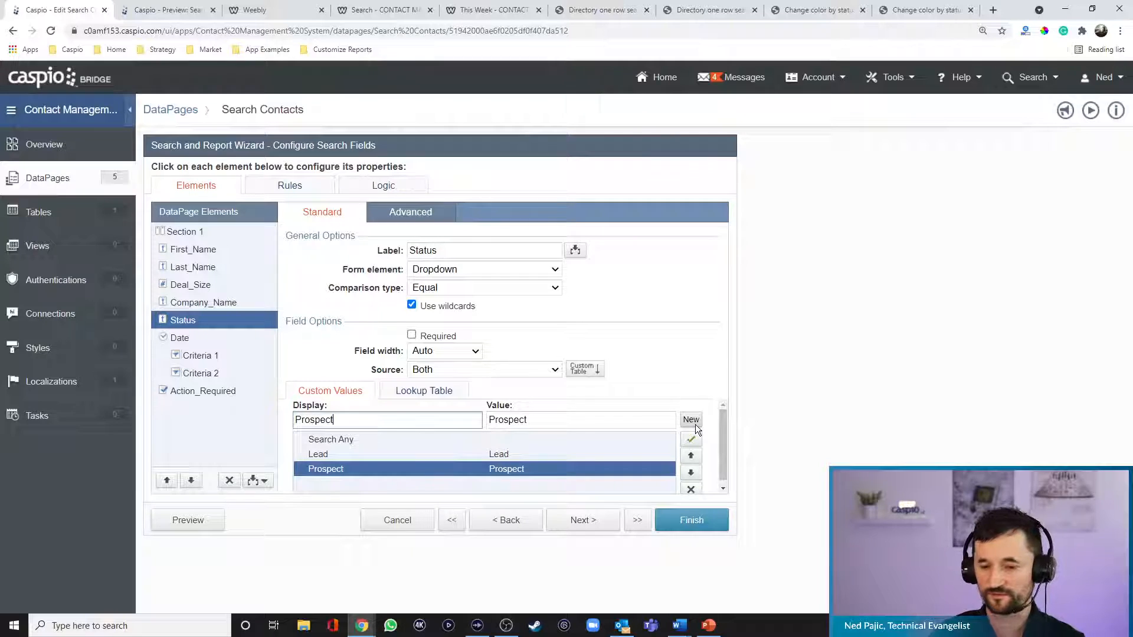
pyautogui.click(696, 424)
pyautogui.write('Customer')
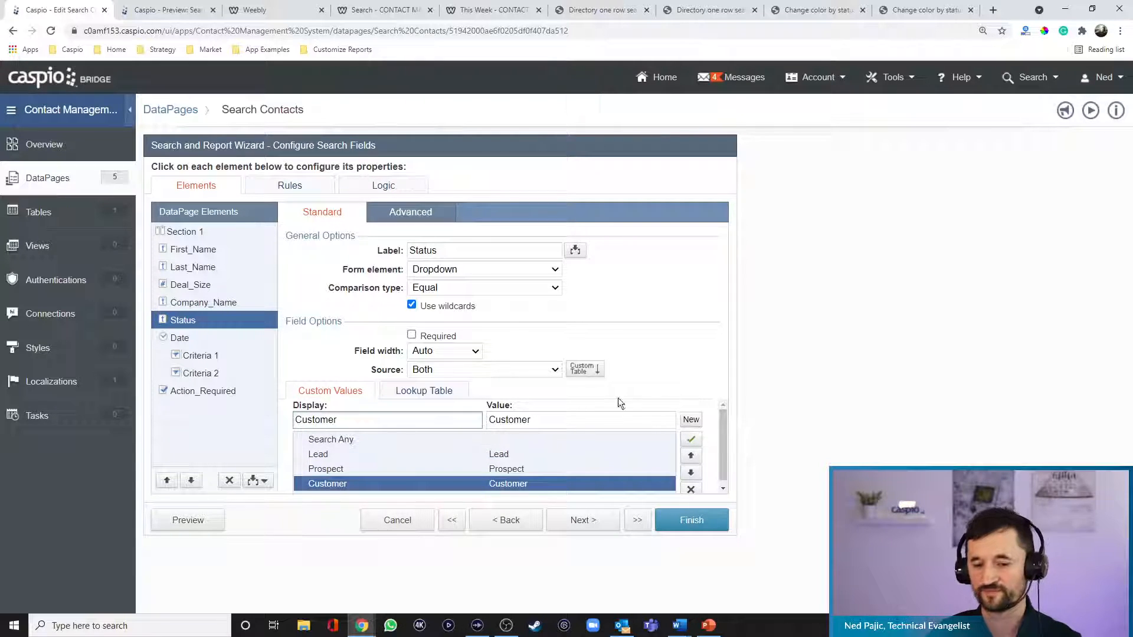
# Preview the search form to check the Status dropdown and the width of the whole search row.
pyautogui.click(202, 520)
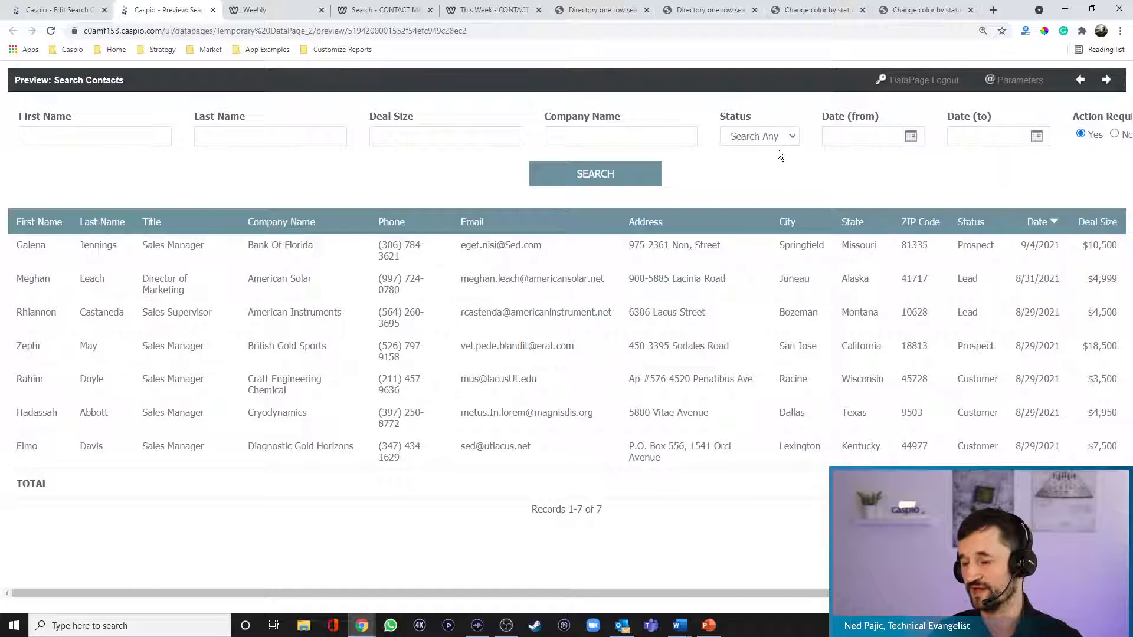
pyautogui.moveTo(920, 593); pyautogui.dragTo(971, 593)
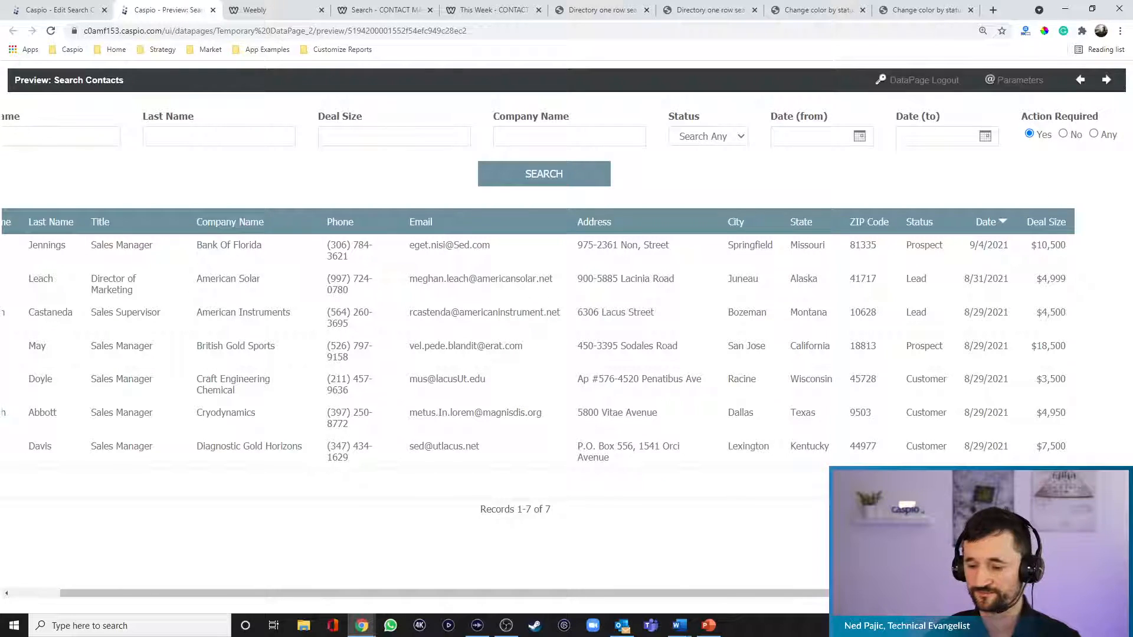
pyautogui.moveTo(823, 595); pyautogui.dragTo(765, 601)
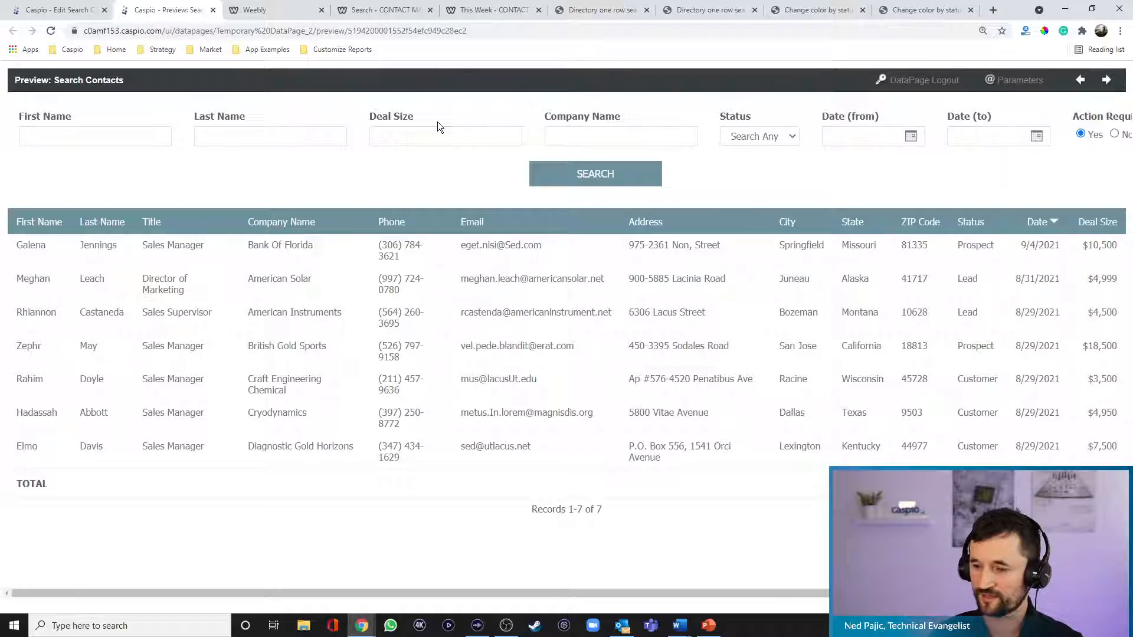
# Change the Deal_Size search field to a Listbox form element with the Range comparison type.
pyautogui.click(62, 10)
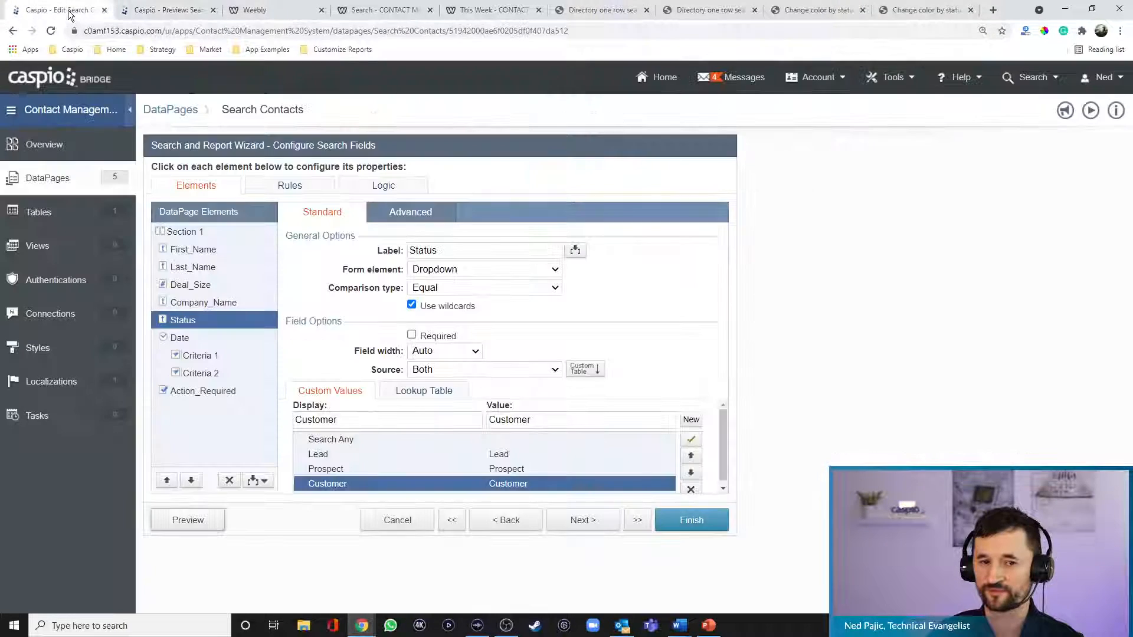
pyautogui.click(205, 285)
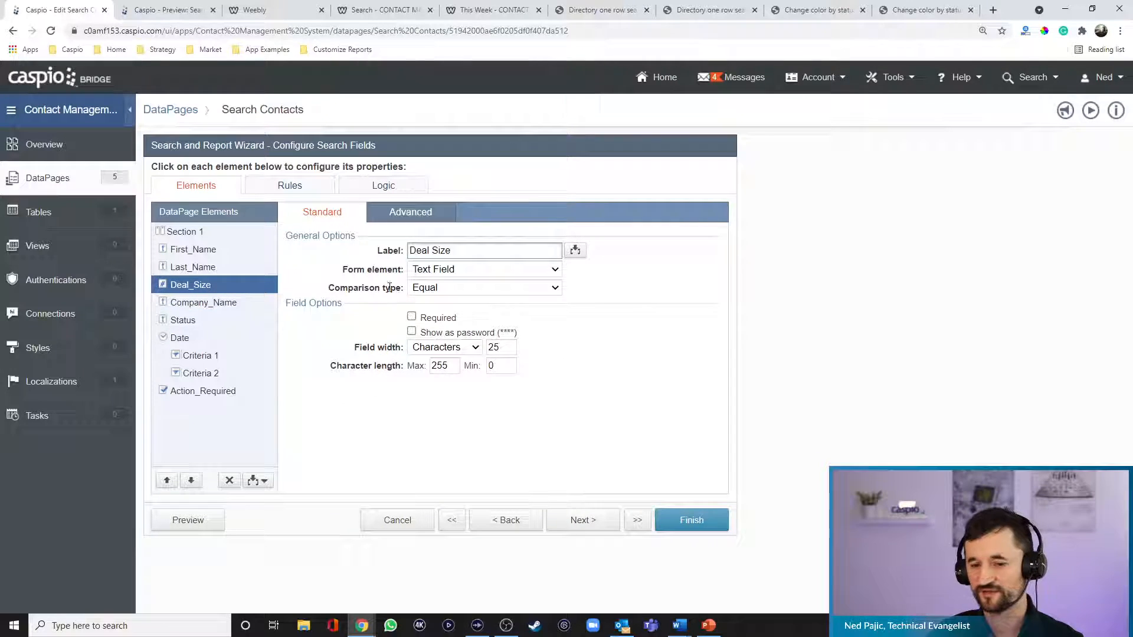
pyautogui.click(449, 269)
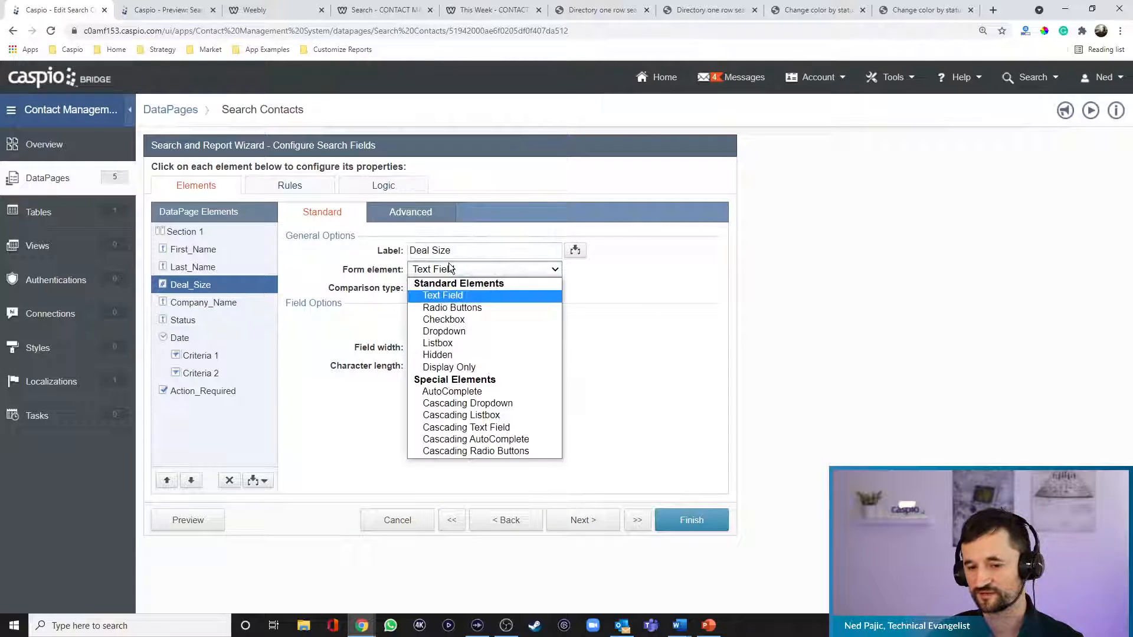
pyautogui.click(445, 342)
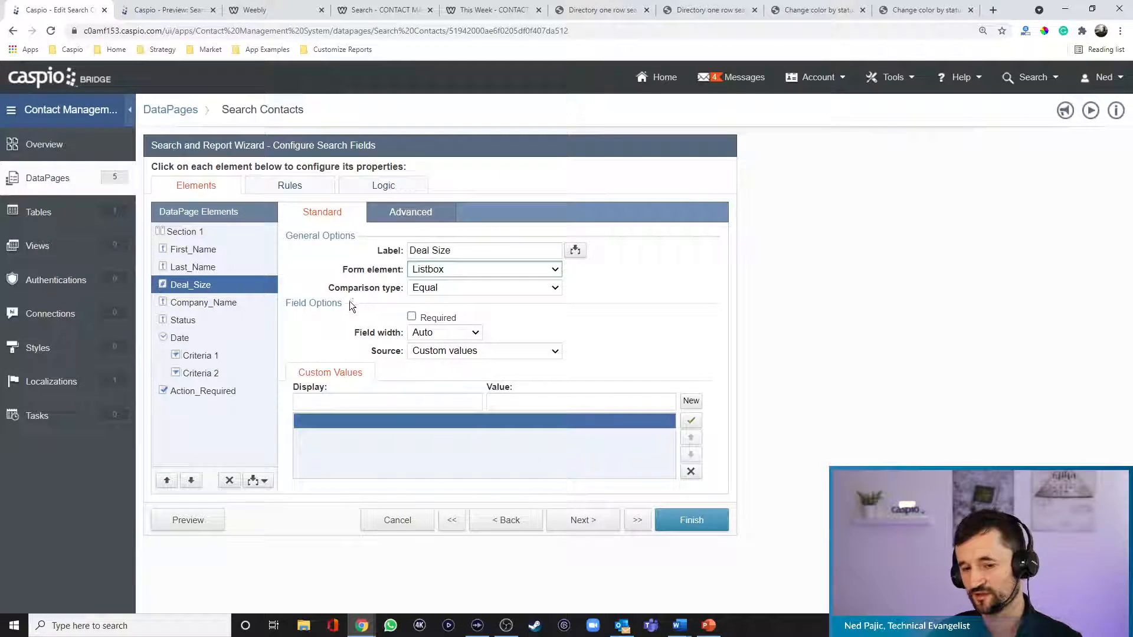
pyautogui.click(455, 288)
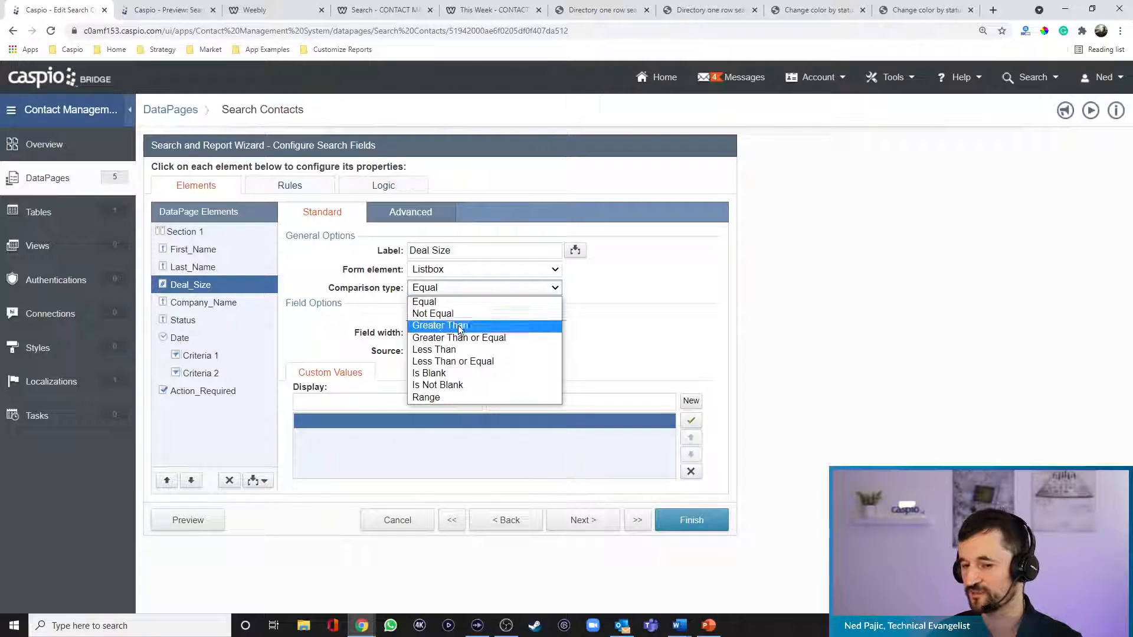
pyautogui.click(448, 397)
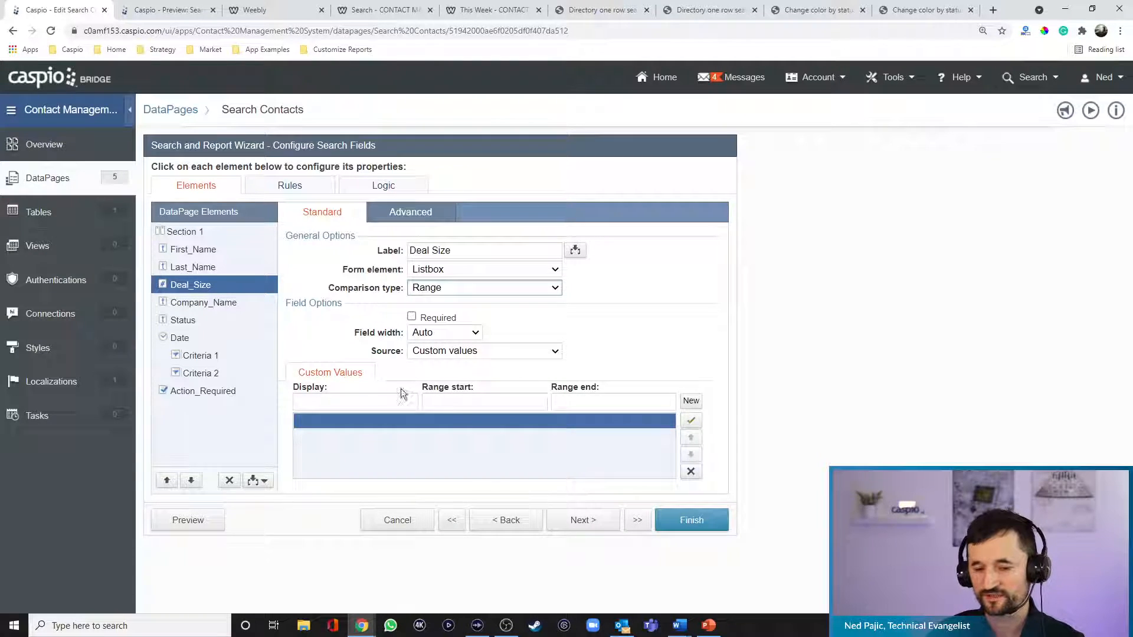
# Add a Deal Size option displayed as $0 - $2,000 with range start 0 and end 2000, plus a new blank entry below it.
pyautogui.click(367, 402)
pyautogui.write('$')
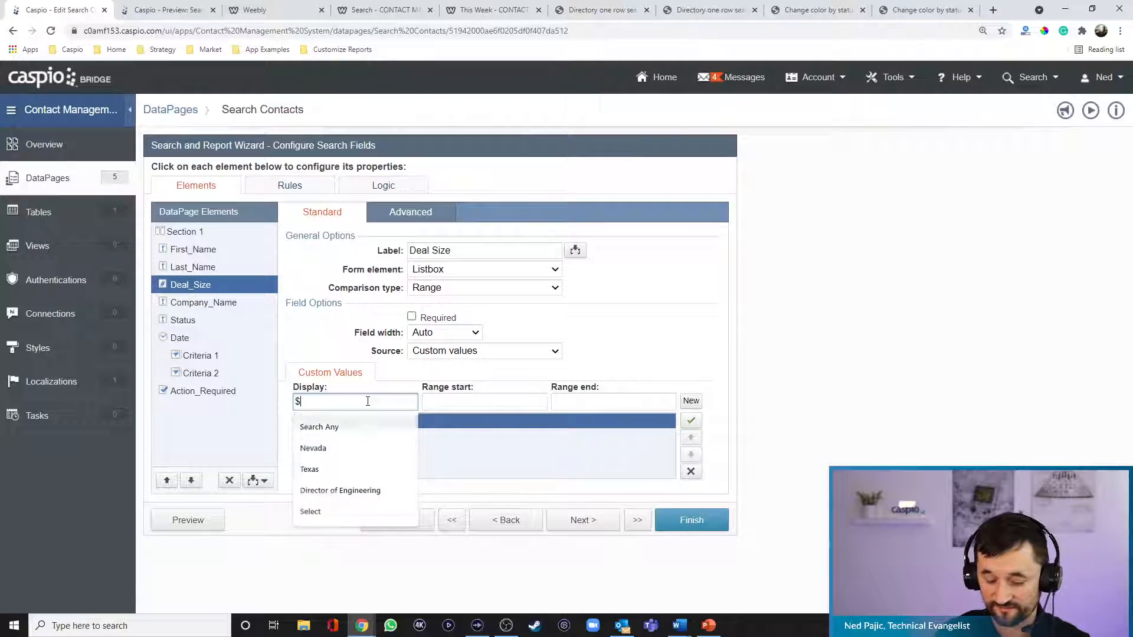
pyautogui.write('0 -=')
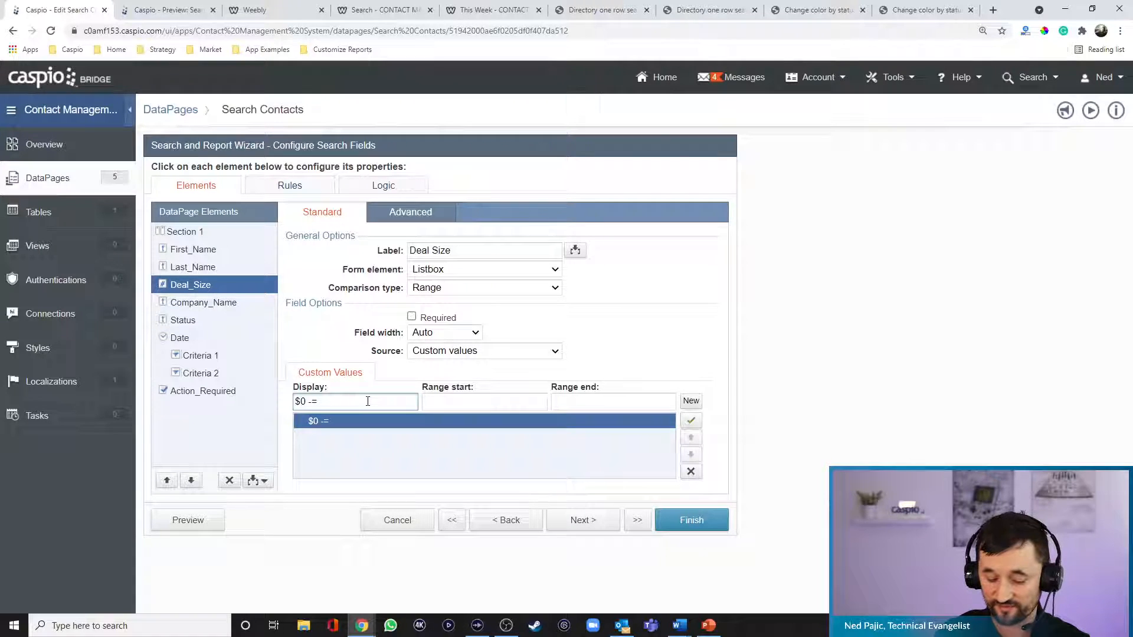
pyautogui.write(' $2,0')
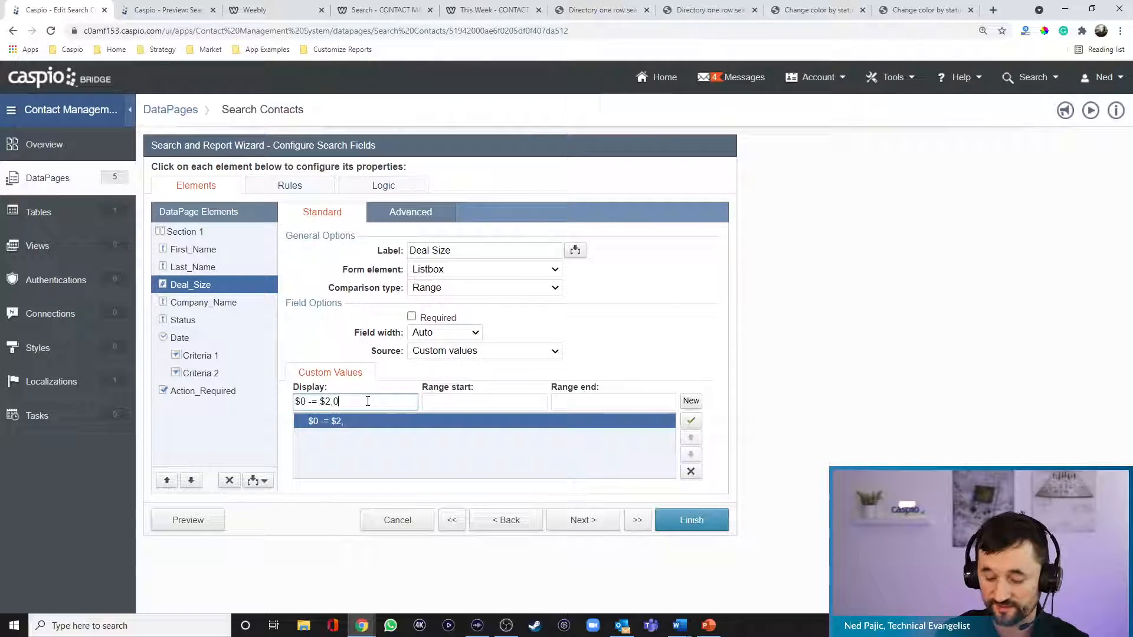
pyautogui.write('00')
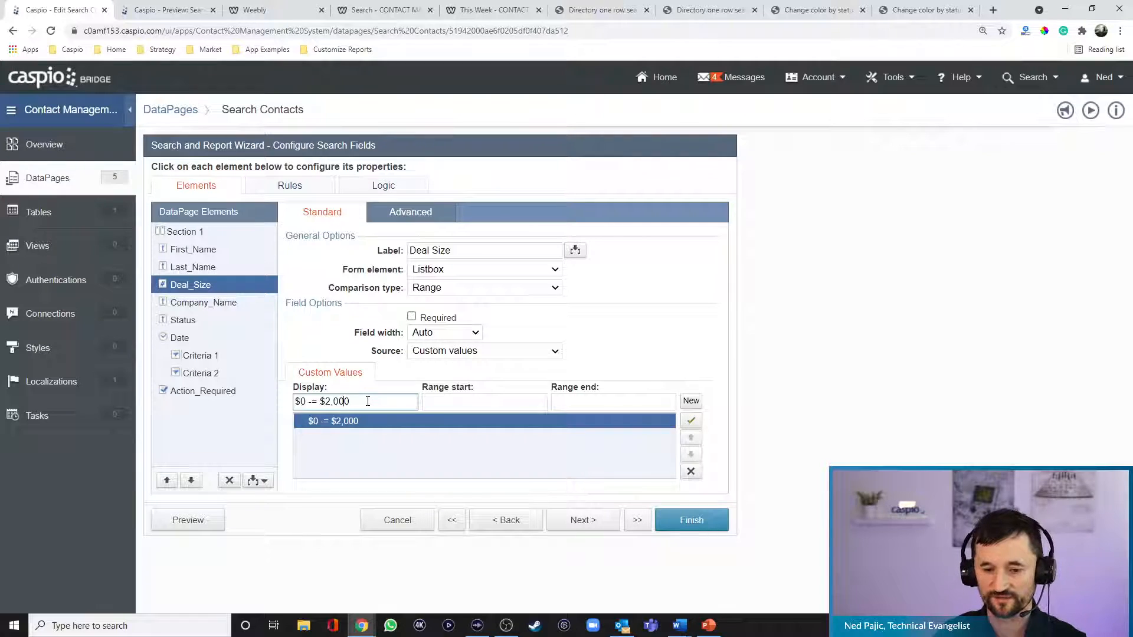
pyautogui.press('BackSpace')
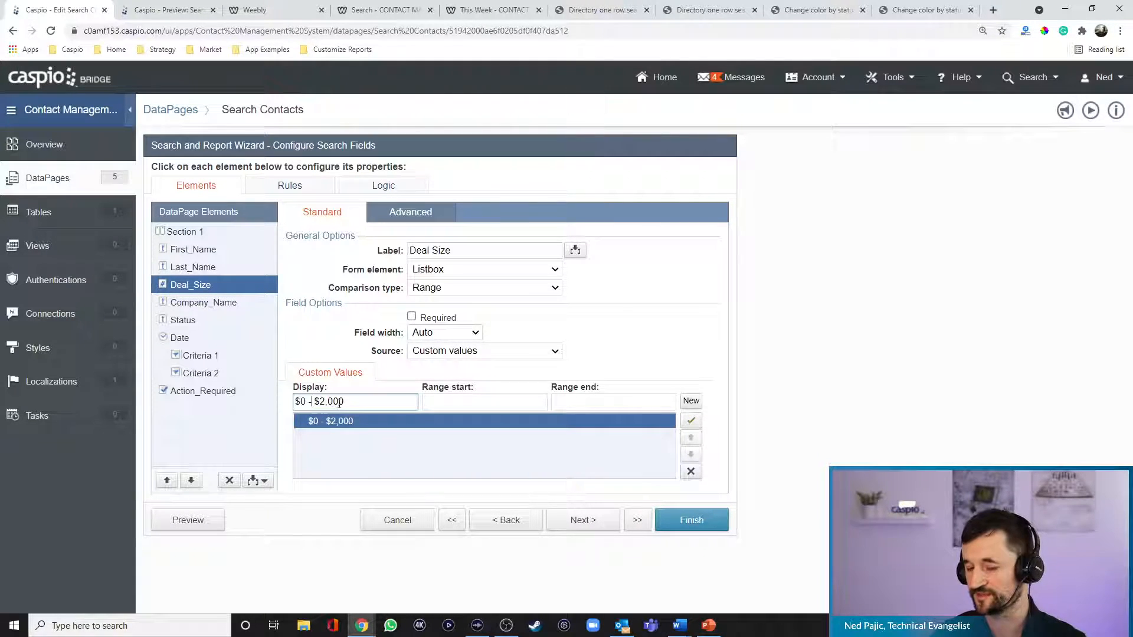
pyautogui.click(520, 401)
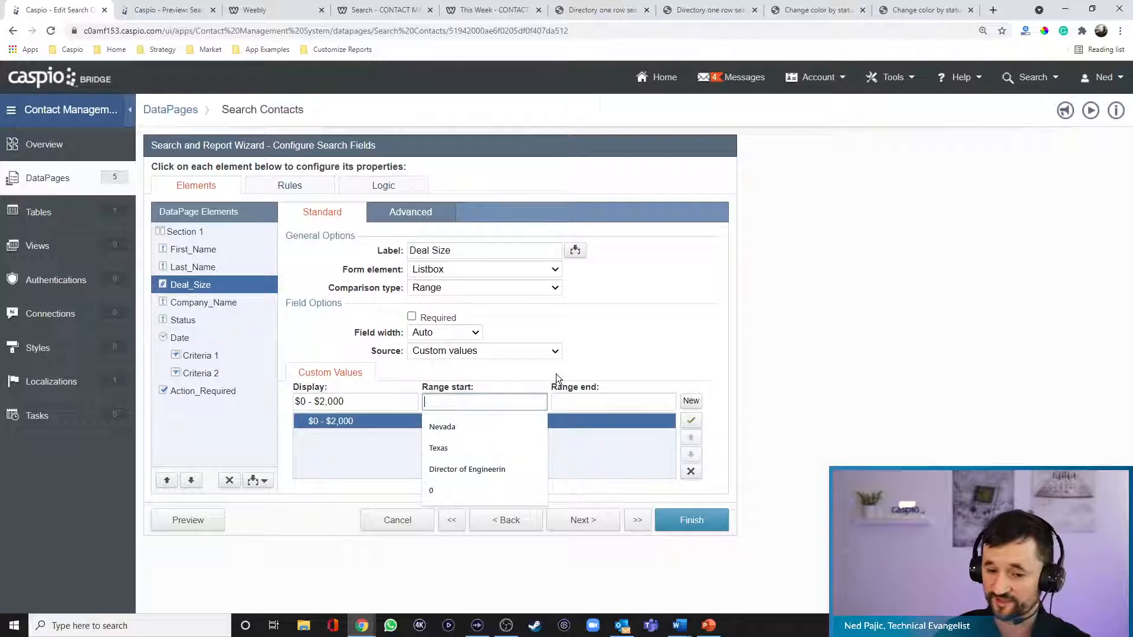
pyautogui.write('0')
pyautogui.press('Tab')
pyautogui.write('2000')
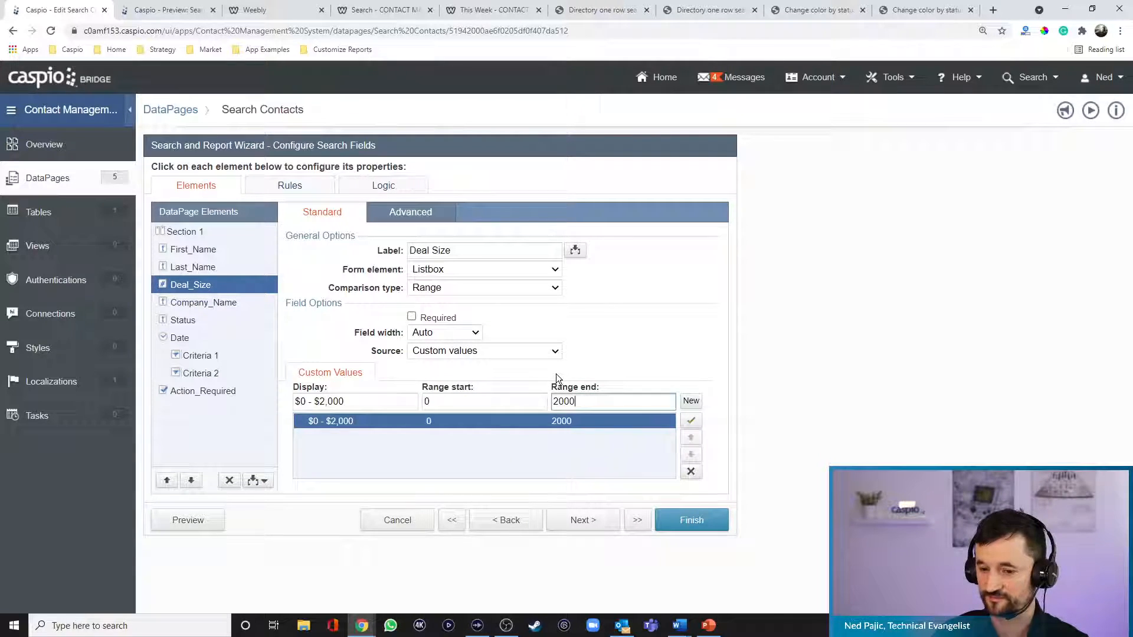
pyautogui.click(692, 404)
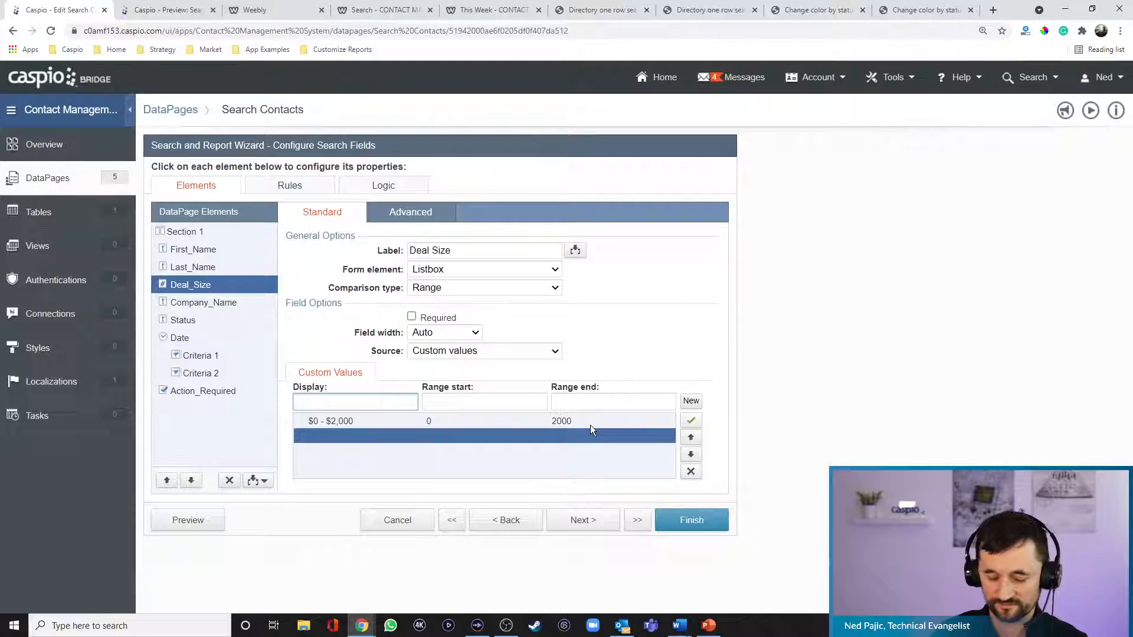
# Add a Deal Size option displayed as $2,001 - $5,000 with range start 2001 and range end 5000.
pyautogui.write('#\\$')
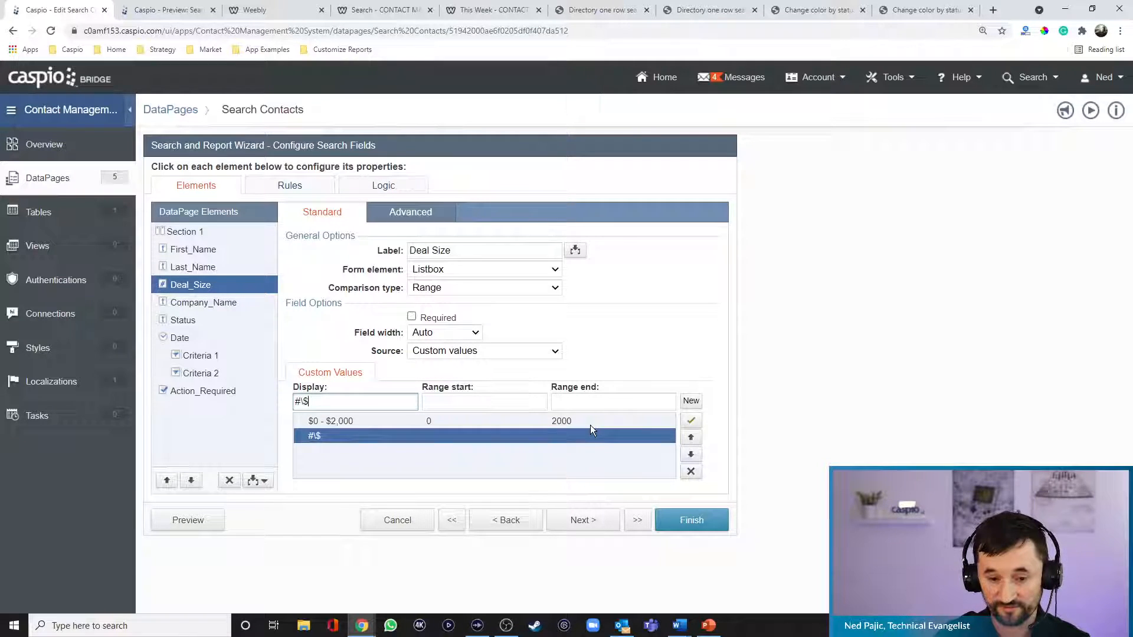
pyautogui.press('BackSpace')
pyautogui.press('BackSpace')
pyautogui.press('BackSpace')
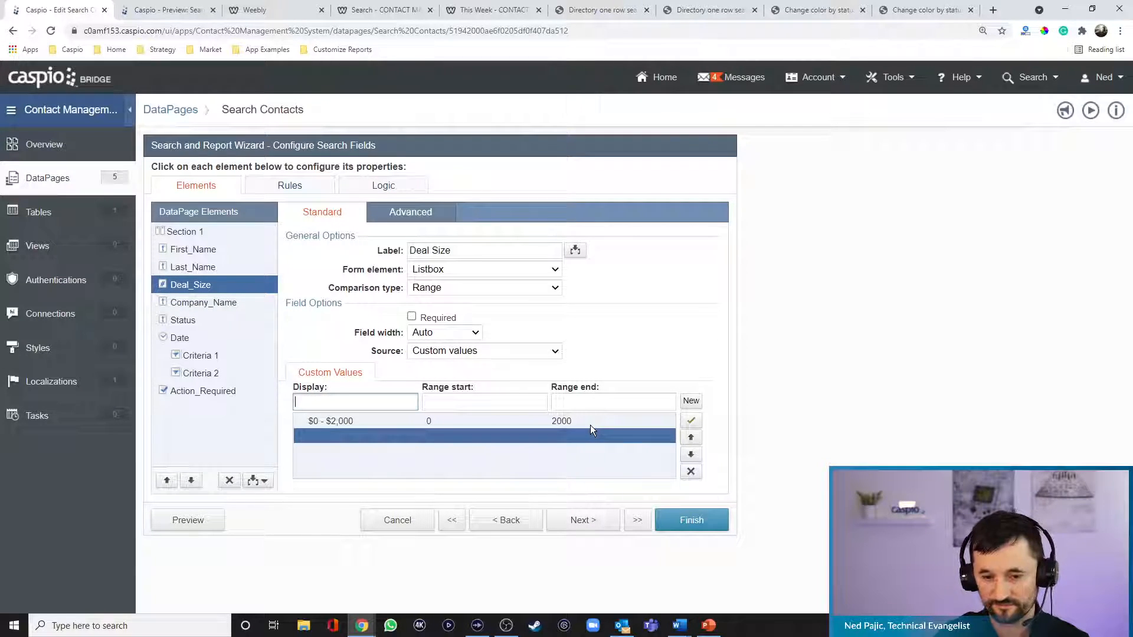
pyautogui.write('$2,')
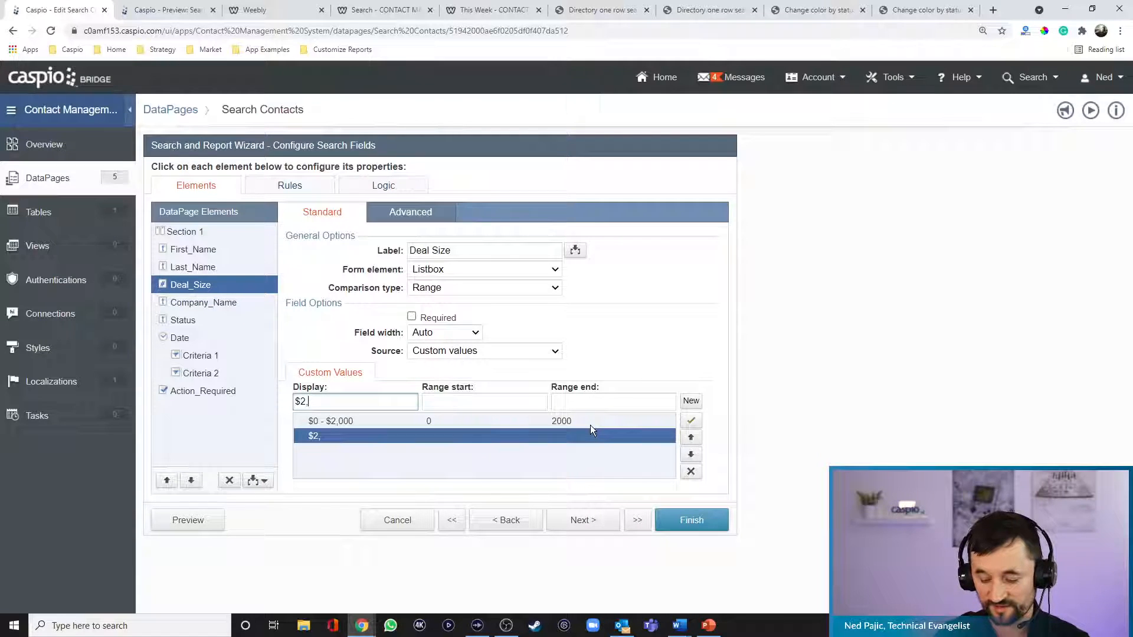
pyautogui.write('001 - $5,000')
pyautogui.press('Tab')
pyautogui.write('2001')
pyautogui.press('Tab')
pyautogui.write('5000')
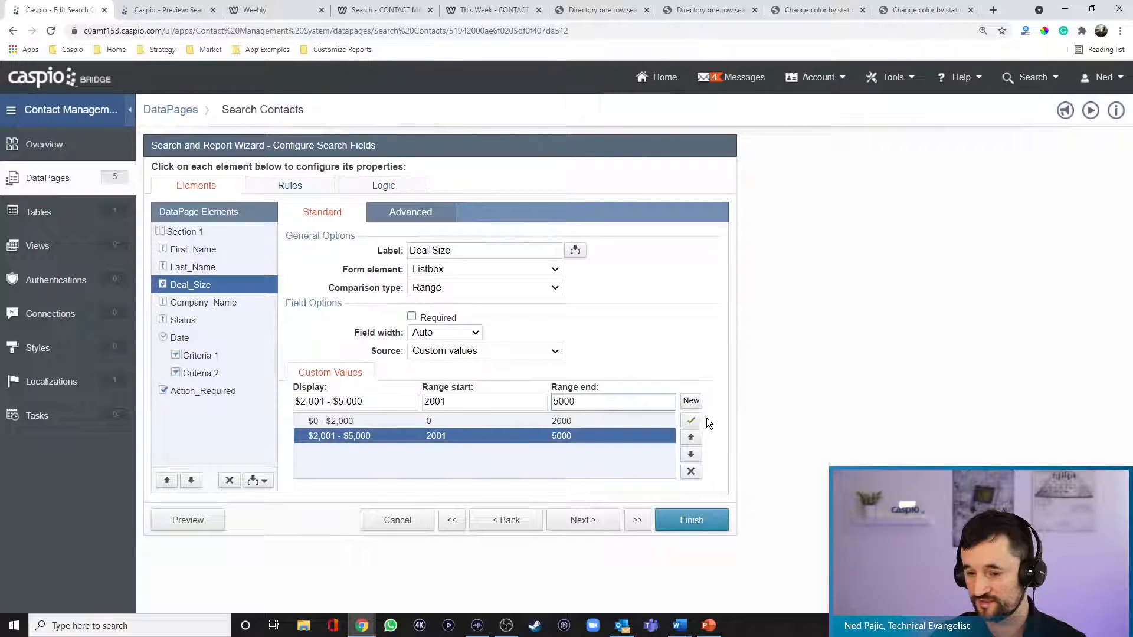
pyautogui.click(690, 401)
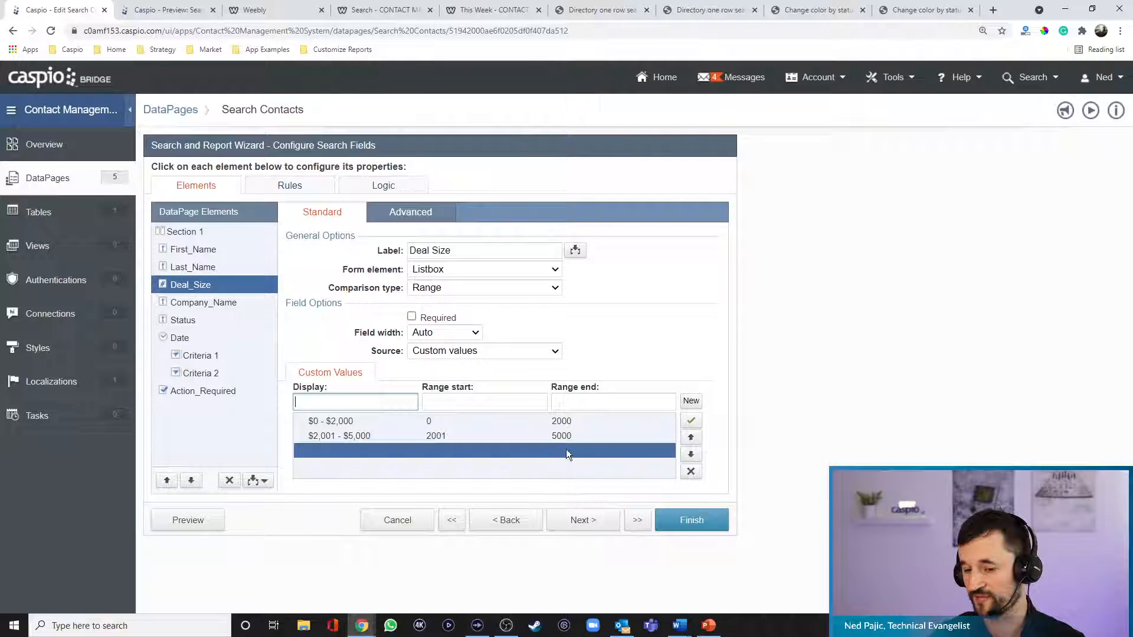
pyautogui.write('$5,001 +')
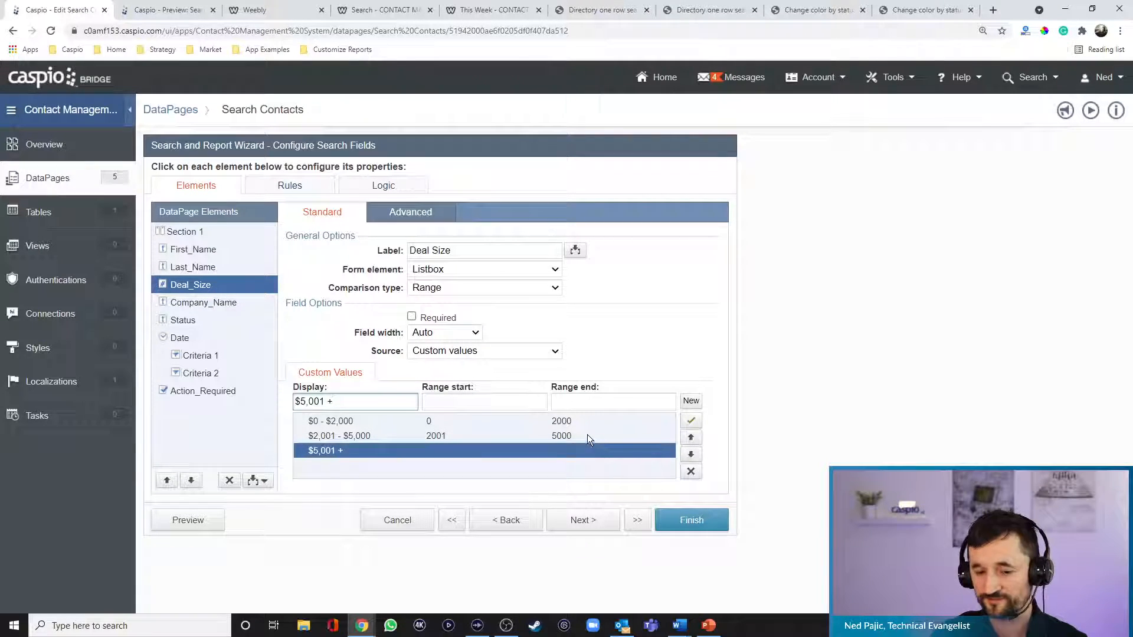
pyautogui.click(483, 402)
pyautogui.write('5001')
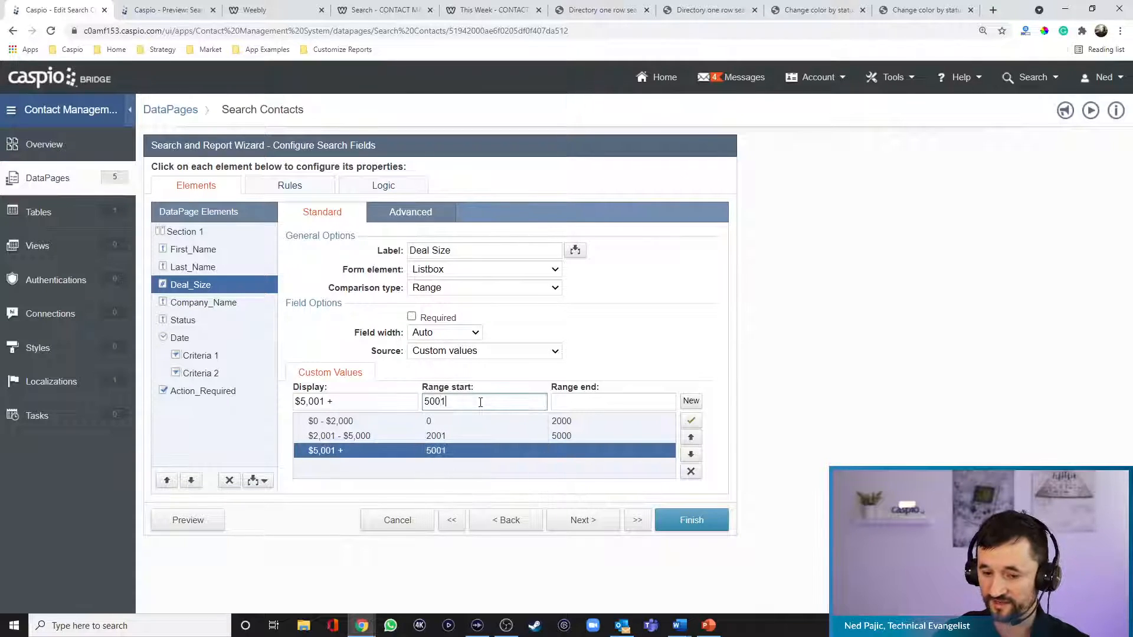
pyautogui.press('Tab')
pyautogui.write('120')
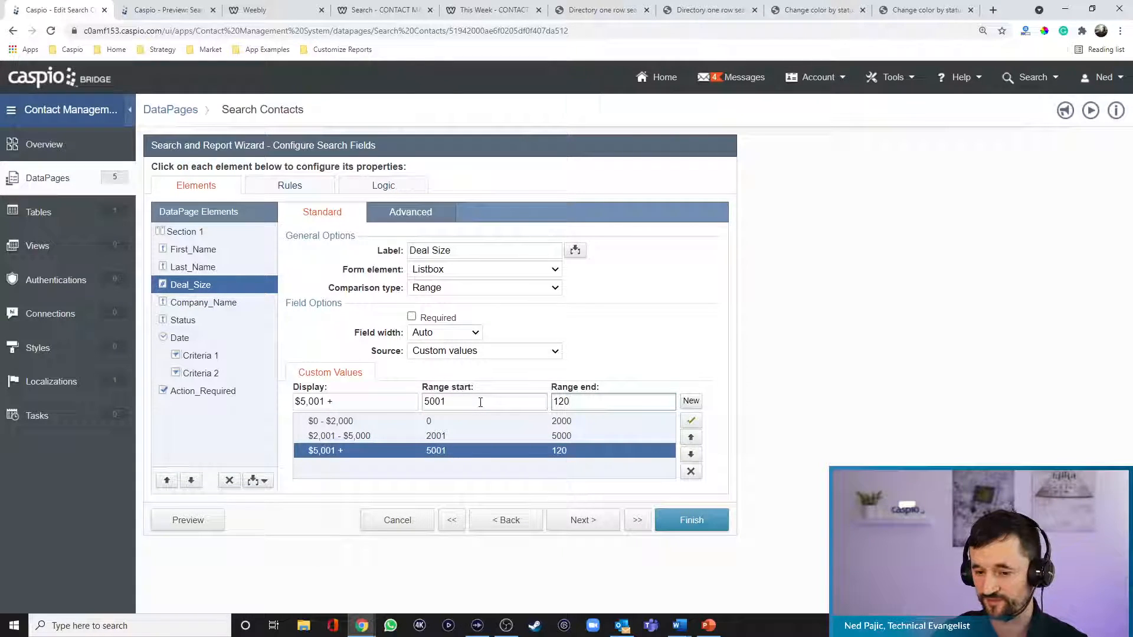
pyautogui.press('BackSpace')
pyautogui.press('BackSpace')
pyautogui.write('00000000000000')
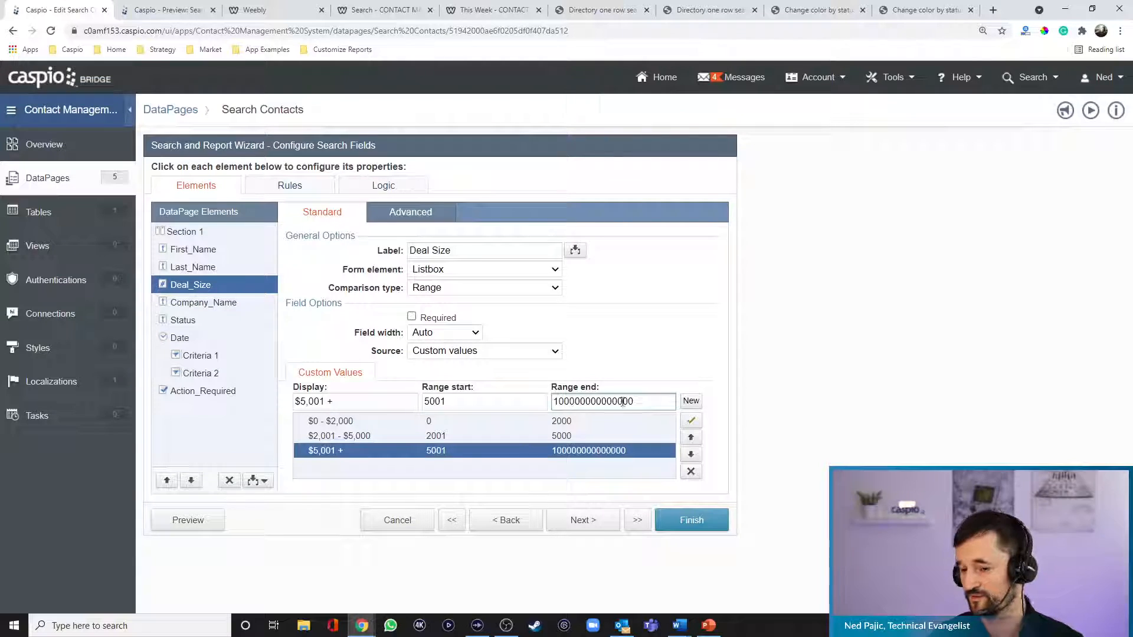
pyautogui.click(786, 335)
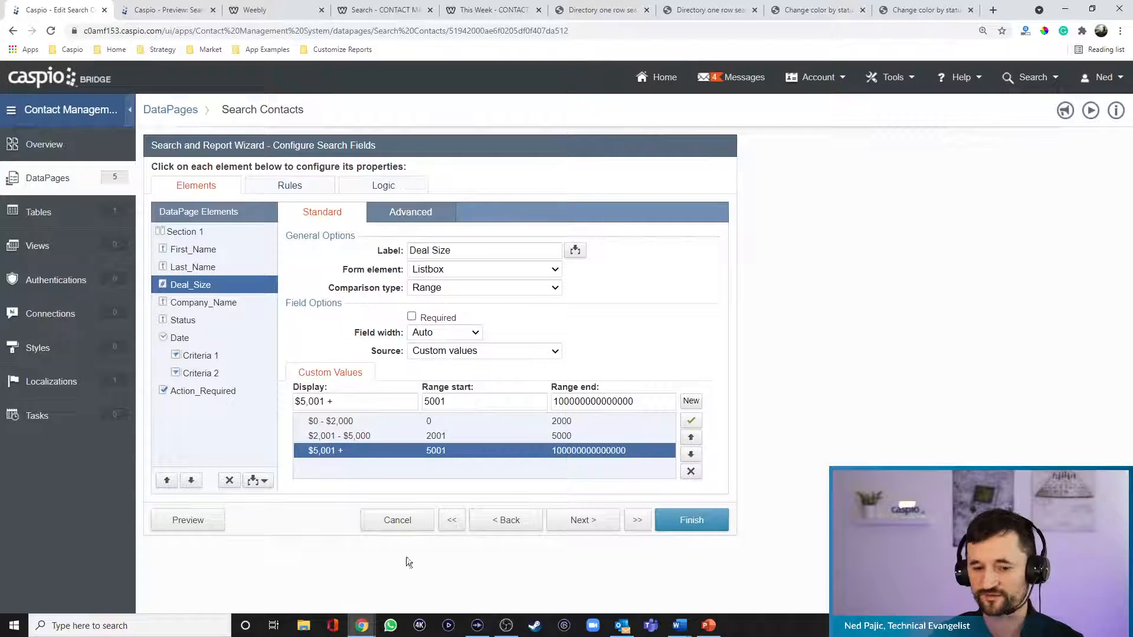
# Preview the Deal Size listbox on the search form and set its number of rows to display to 3.
pyautogui.click(225, 525)
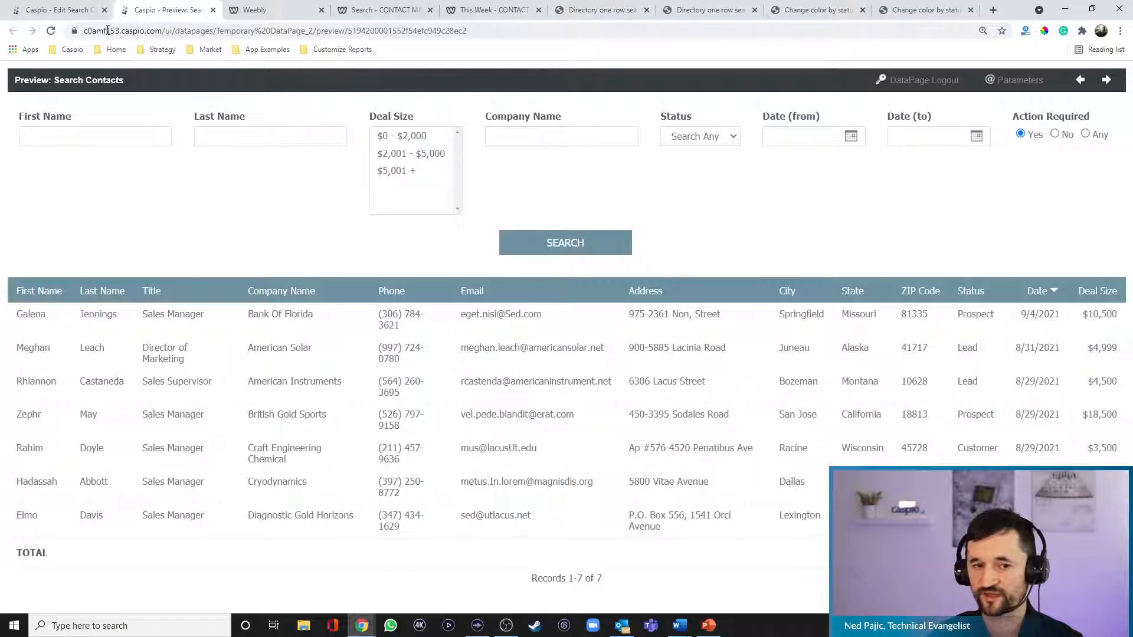
pyautogui.click(89, 10)
pyautogui.click(413, 214)
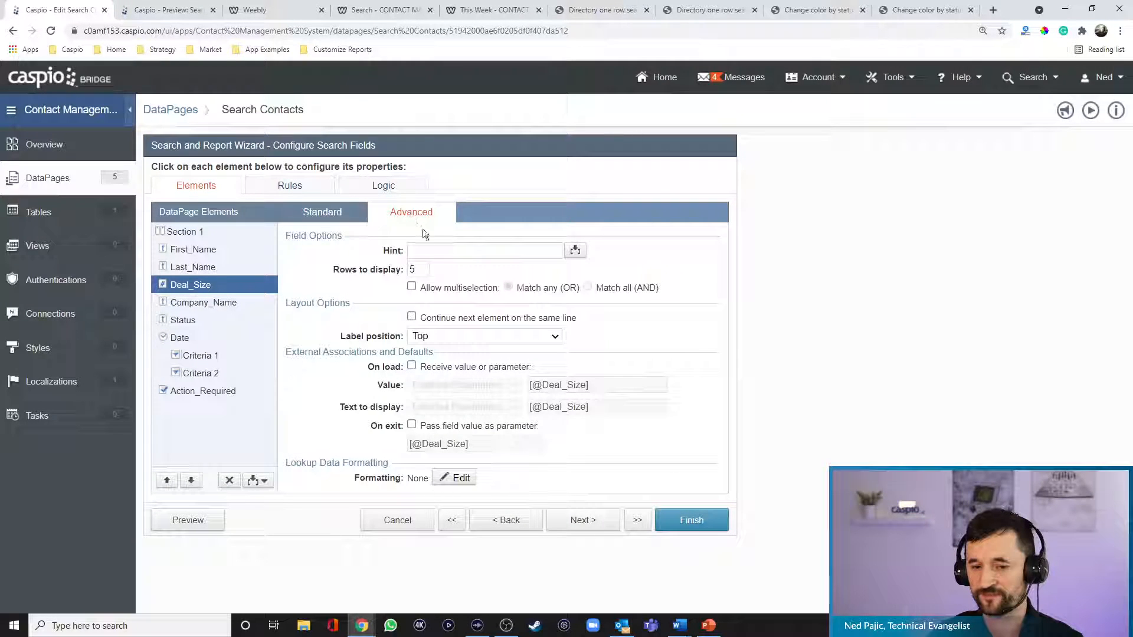
pyautogui.doubleClick(426, 267)
pyautogui.write('3')
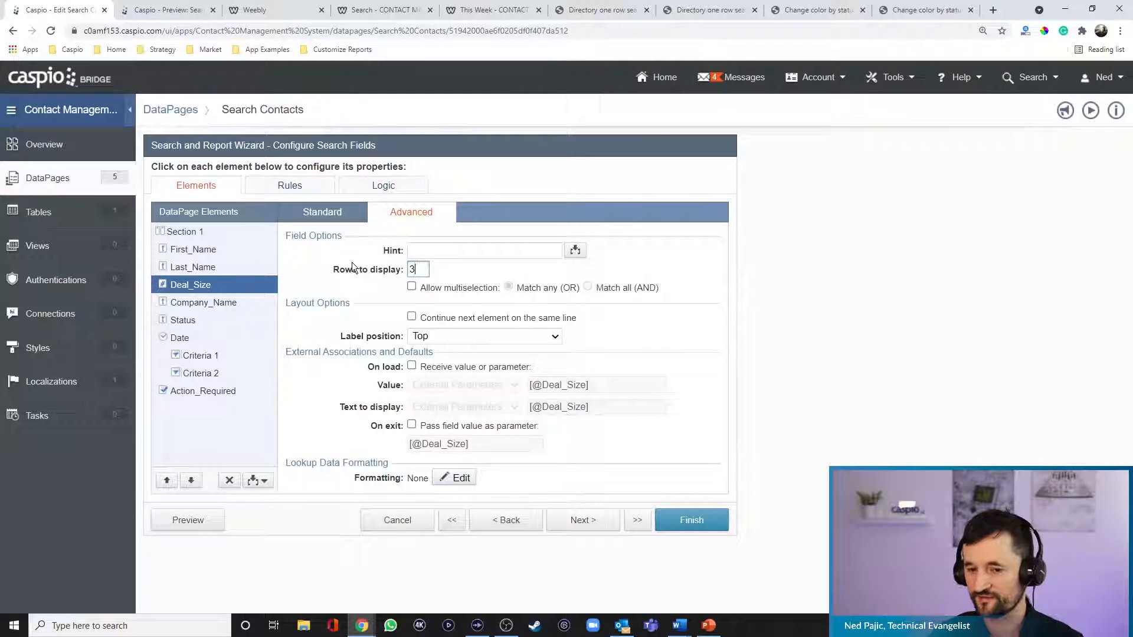
# Preview the search form and test the Deal Size listbox by searching for the $2,001 - $5,000 range.
pyautogui.click(179, 520)
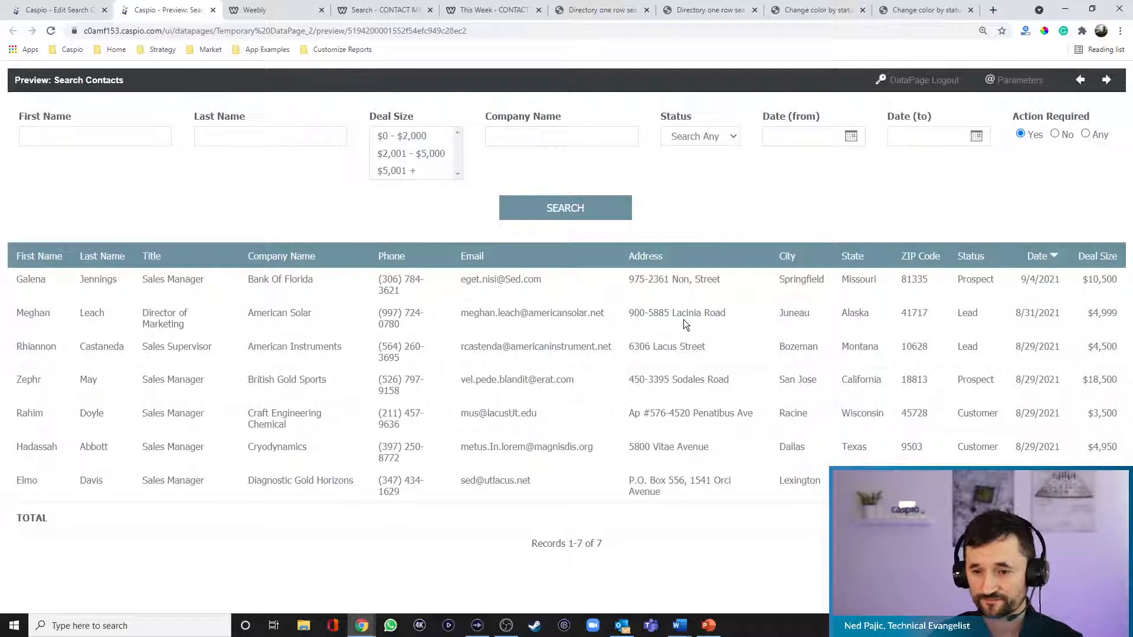
pyautogui.click(405, 152)
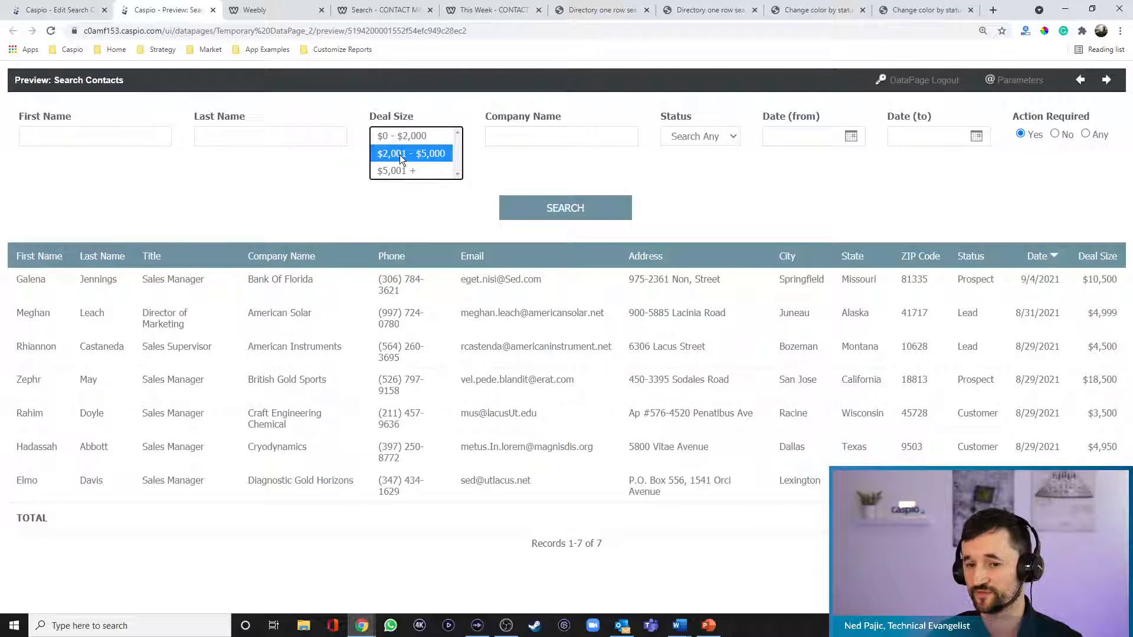
pyautogui.click(583, 212)
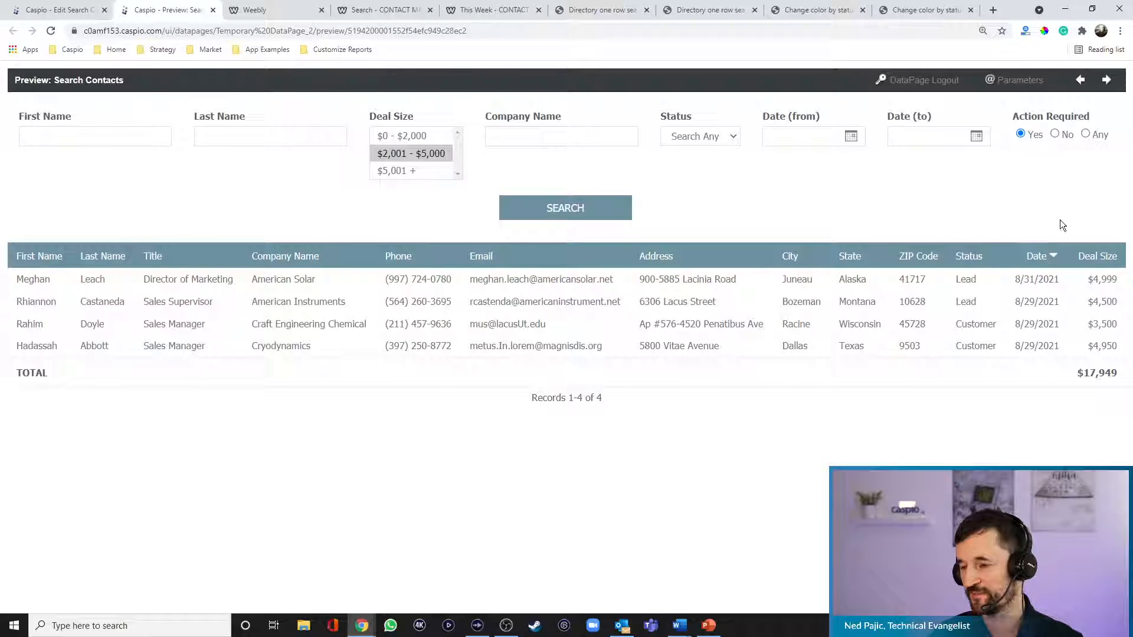
pyautogui.click(396, 136)
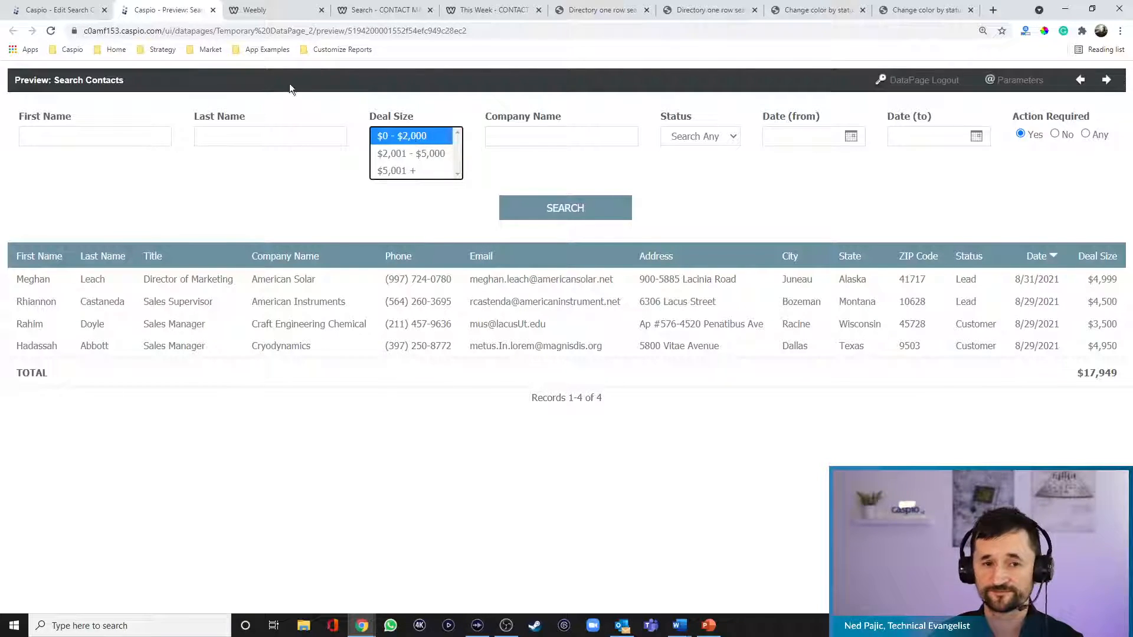
pyautogui.click(60, 10)
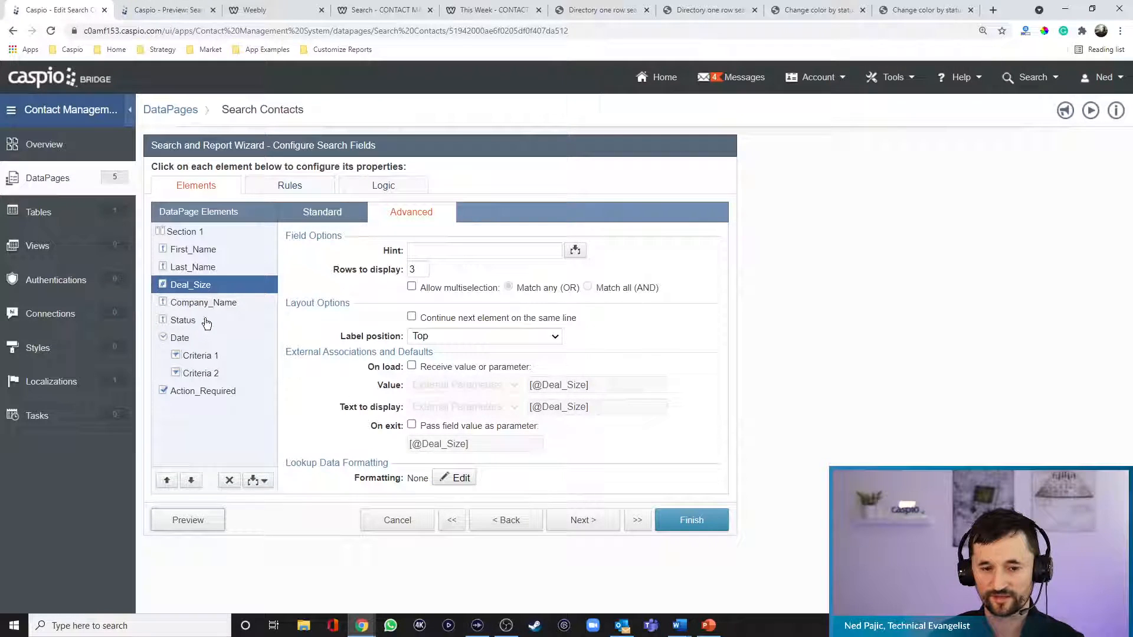
pyautogui.click(327, 212)
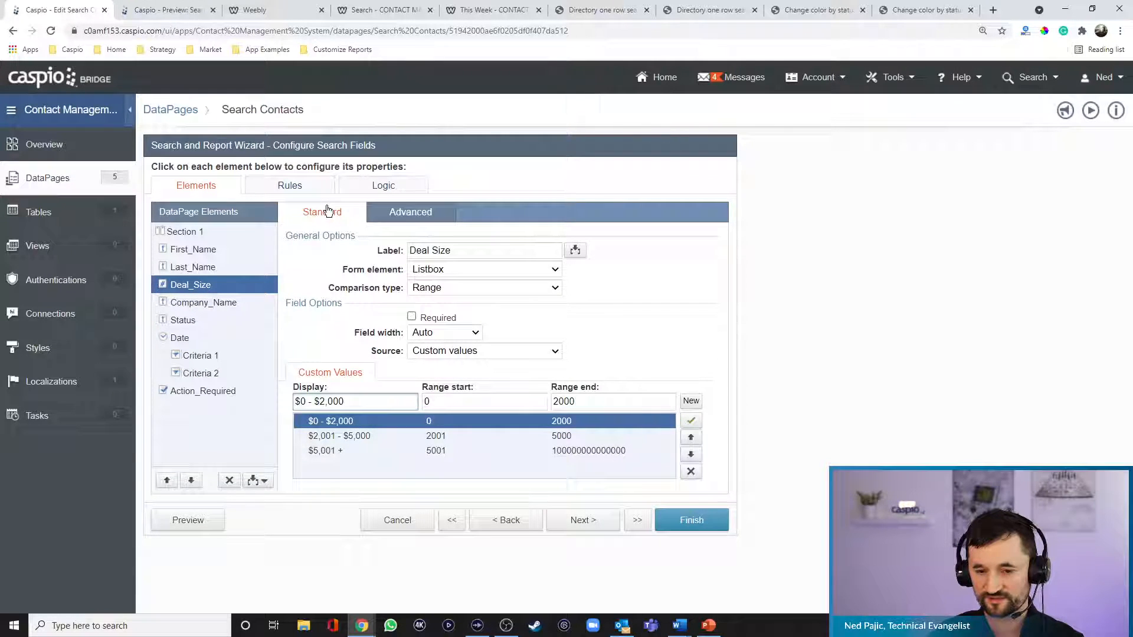
pyautogui.click(691, 402)
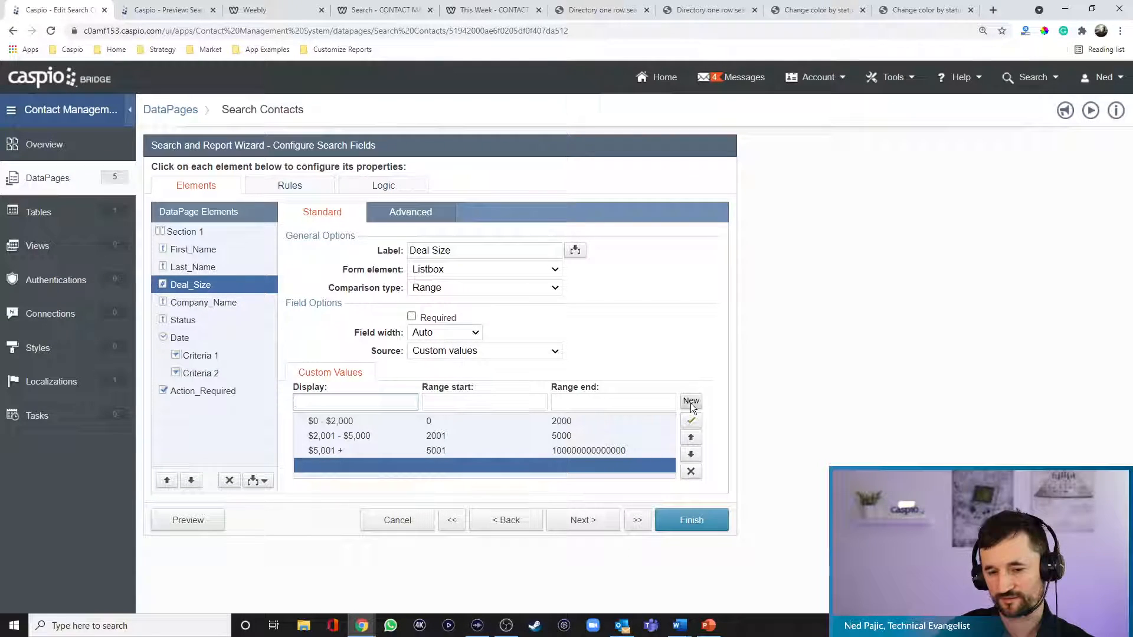
pyautogui.write('All')
pyautogui.press('Tab')
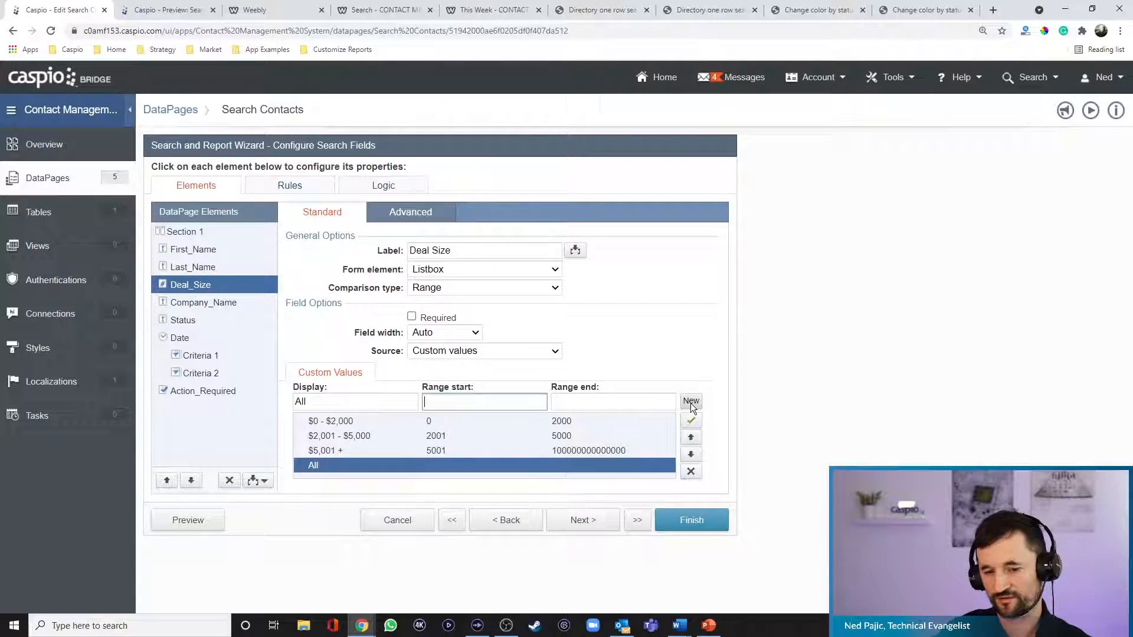
pyautogui.write('0')
pyautogui.press('Tab')
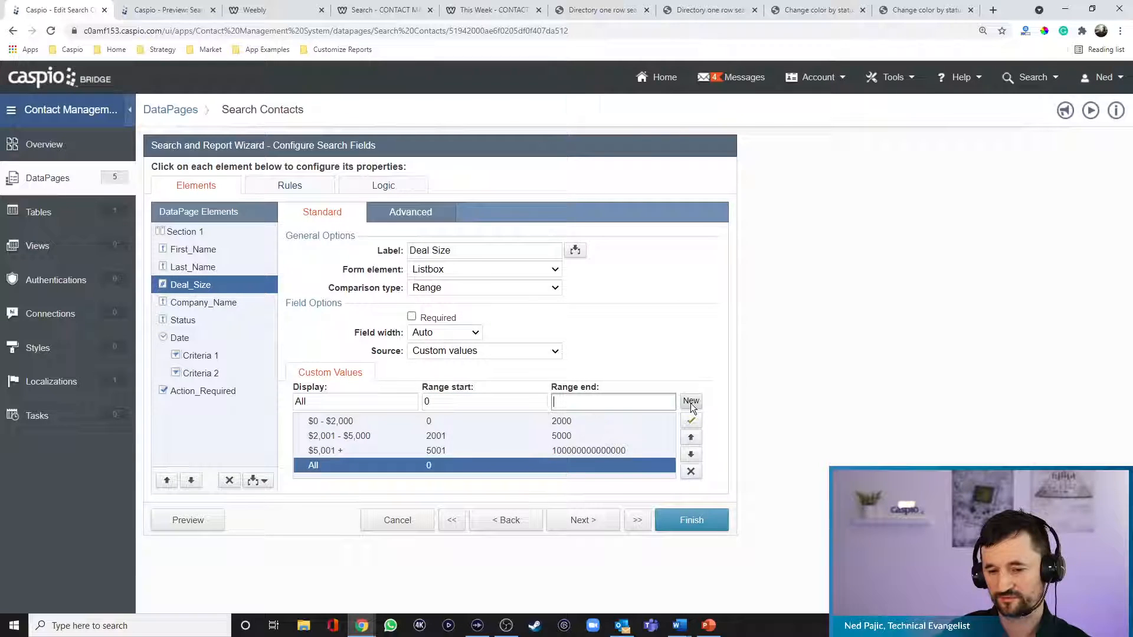
pyautogui.write('100000000000000')
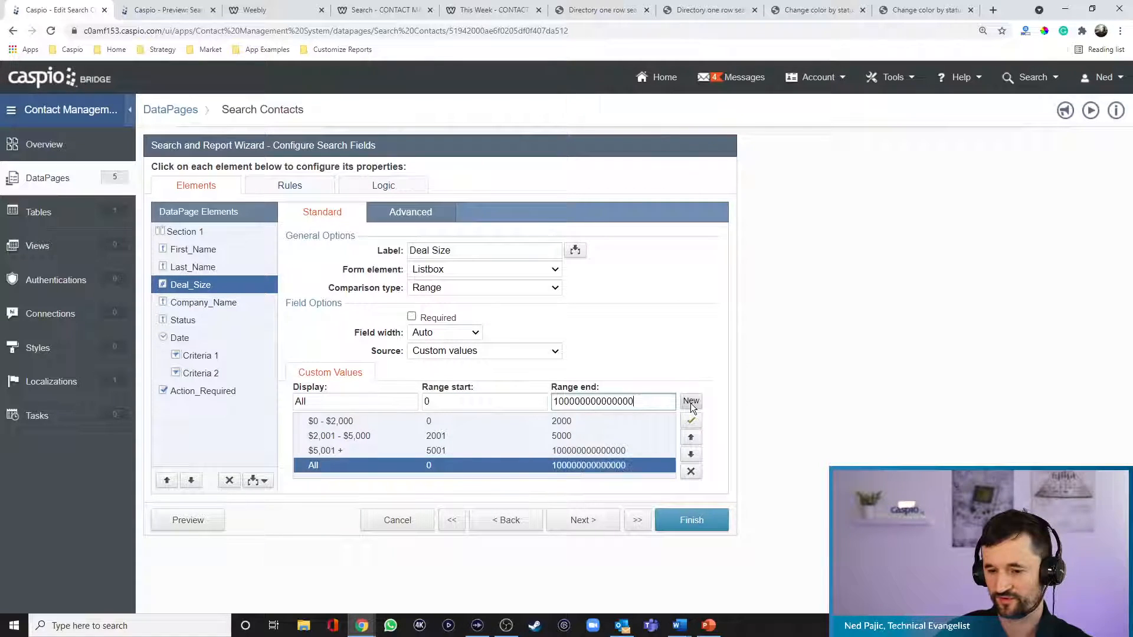
# Move the All option to the first place among the Deal Size values and make it the default selection.
pyautogui.click(692, 437)
pyautogui.click(691, 437)
pyautogui.click(692, 438)
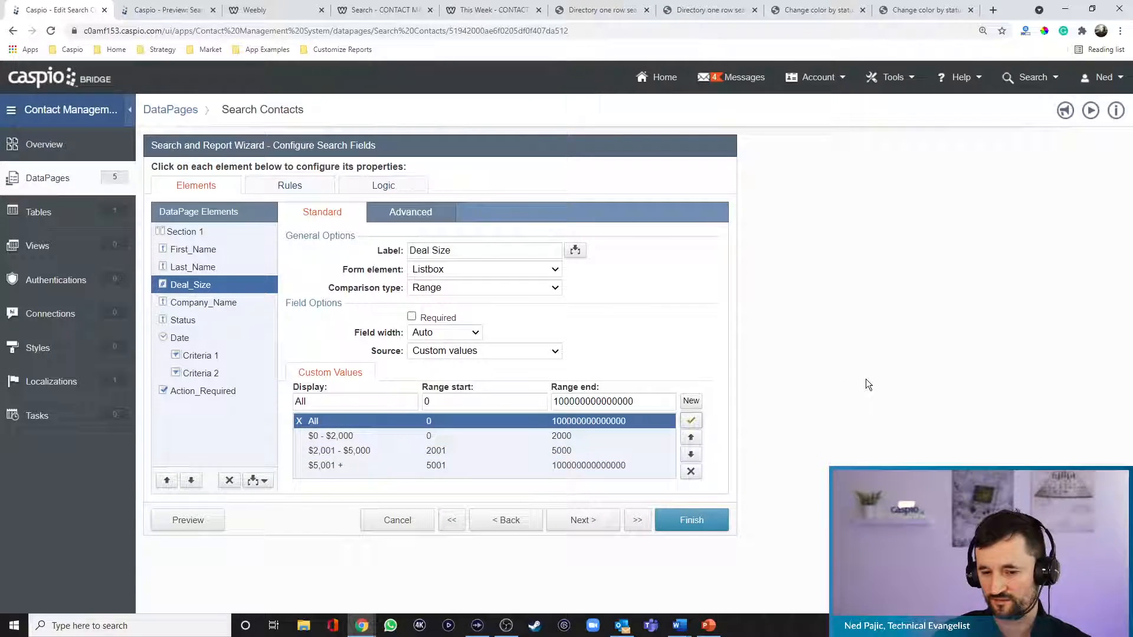
# Preview the search form and run a search with Deal Size left on All.
pyautogui.click(187, 520)
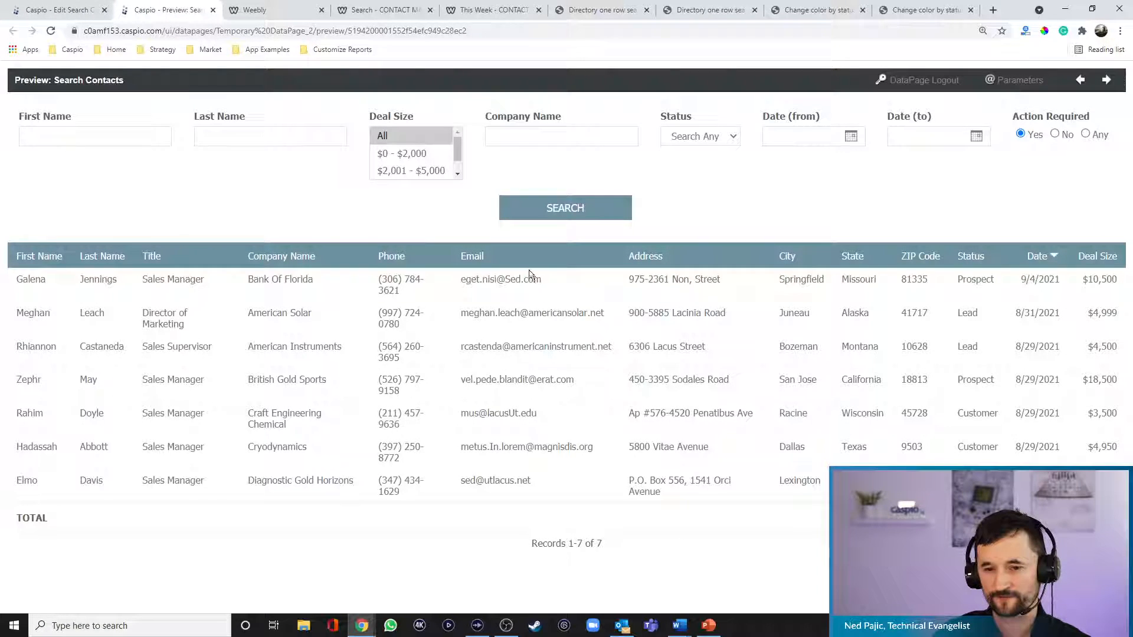
pyautogui.click(548, 211)
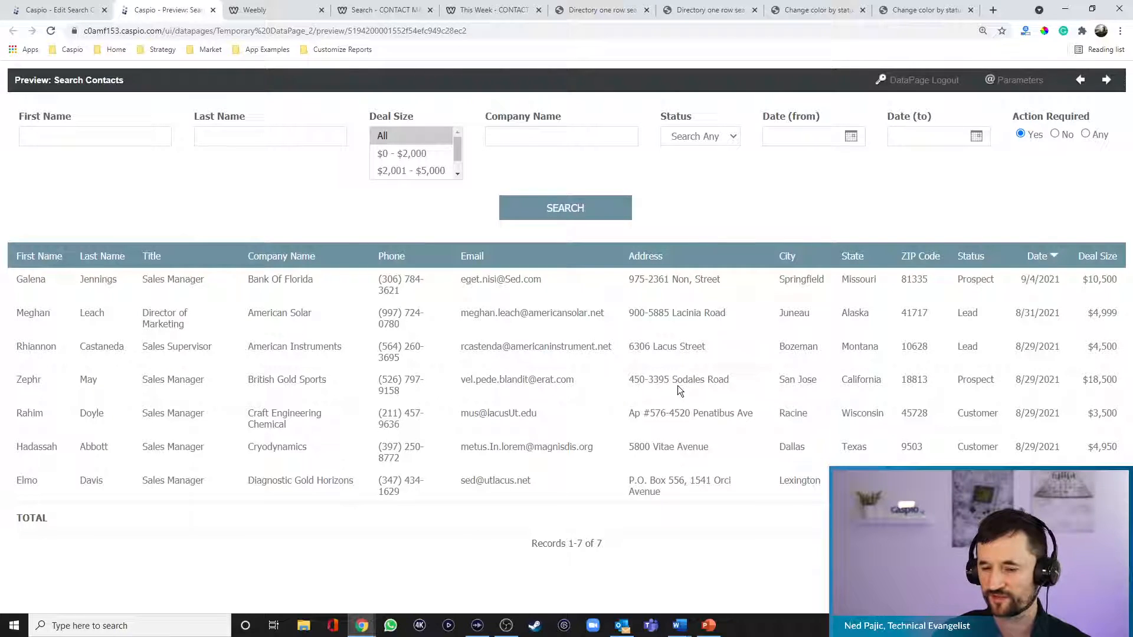
# Review the Status search field's standard and advanced settings, its custom values, and the search form's AND logic.
pyautogui.click(77, 10)
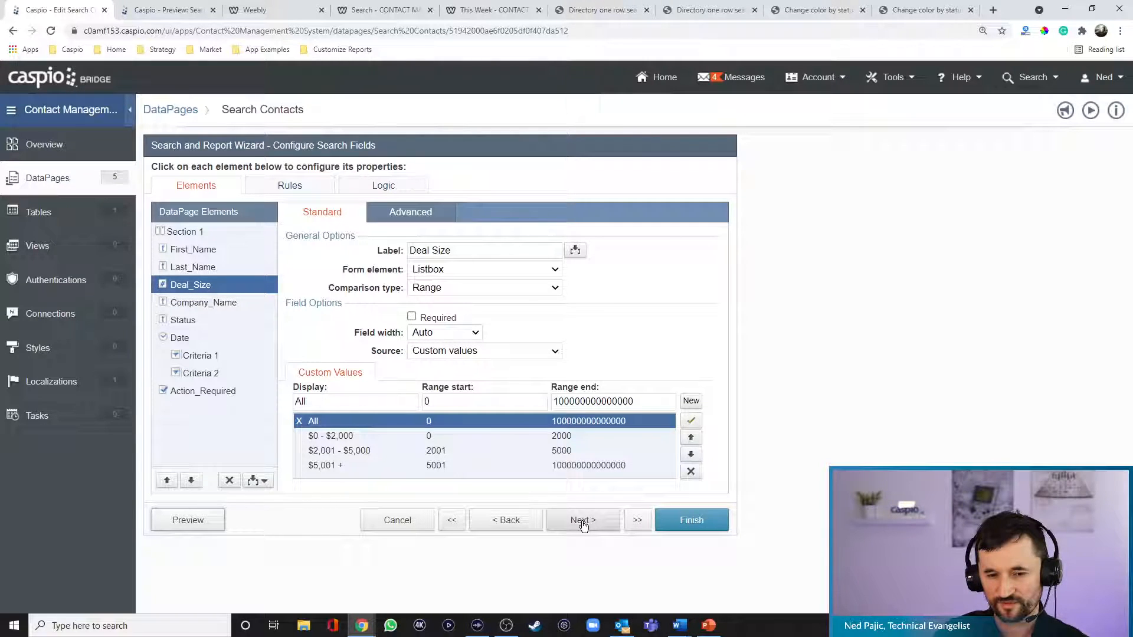
pyautogui.click(192, 320)
pyautogui.click(399, 214)
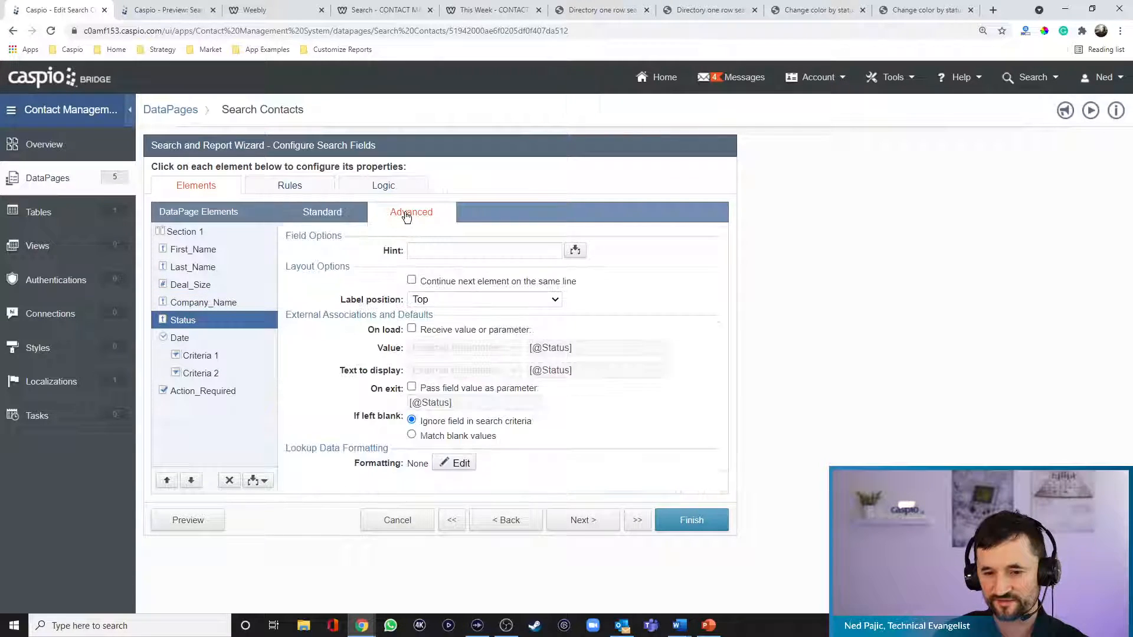
pyautogui.click(323, 214)
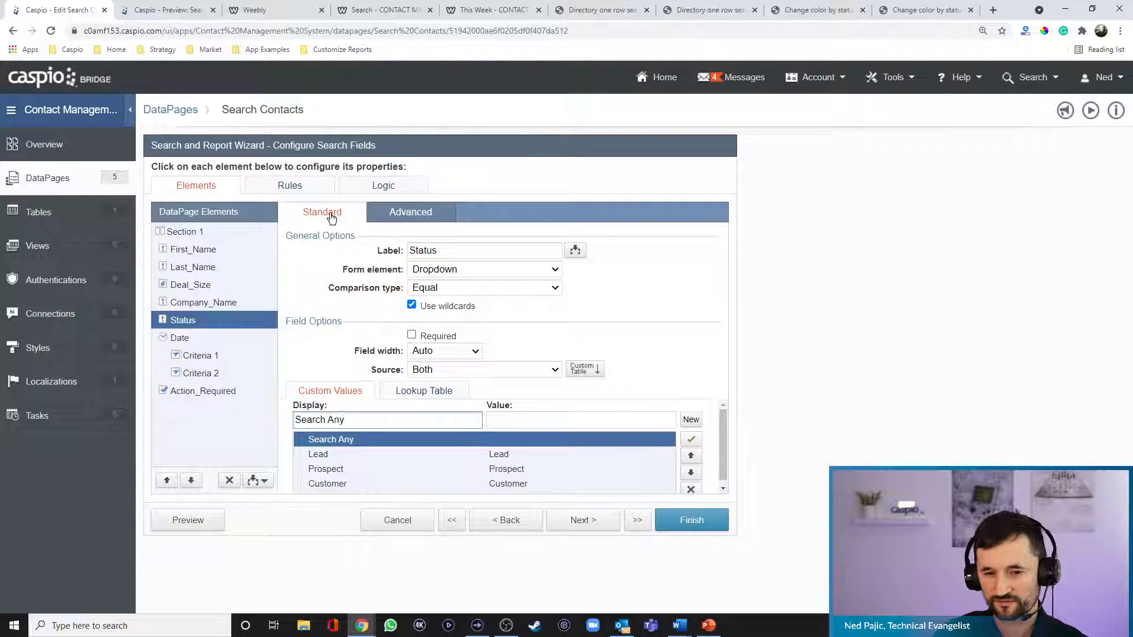
pyautogui.click(366, 189)
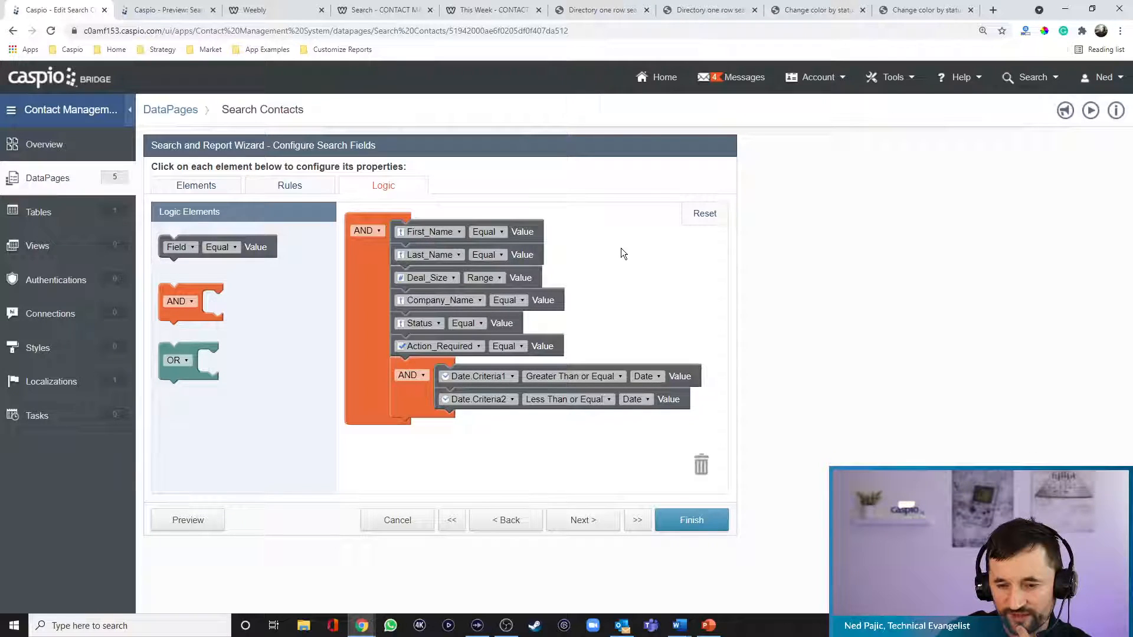
pyautogui.click(196, 187)
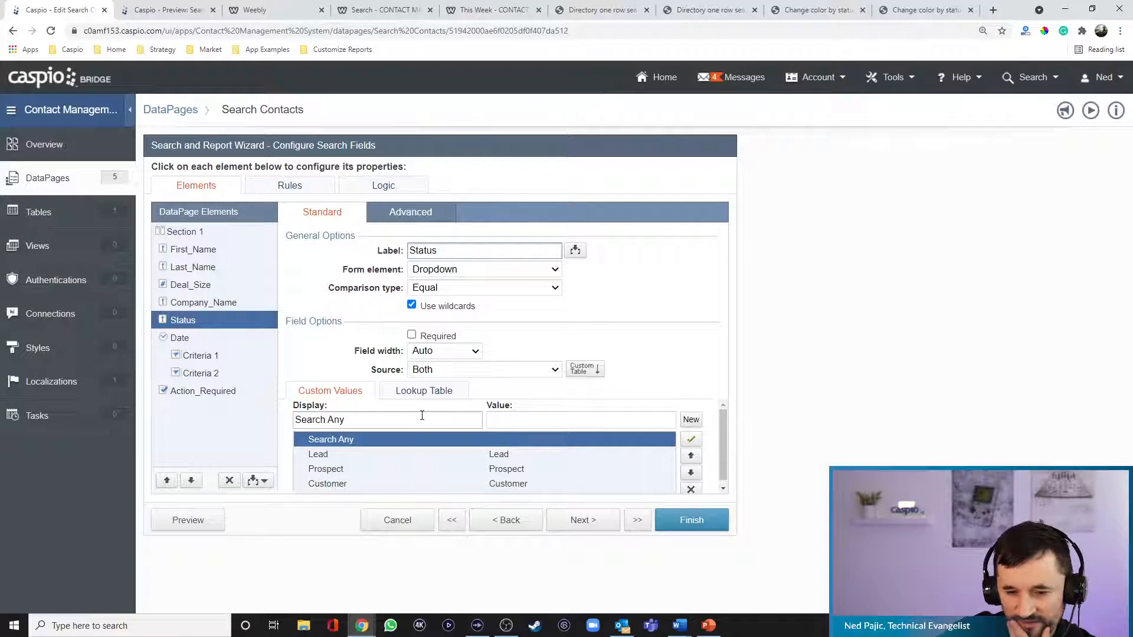
pyautogui.click(401, 457)
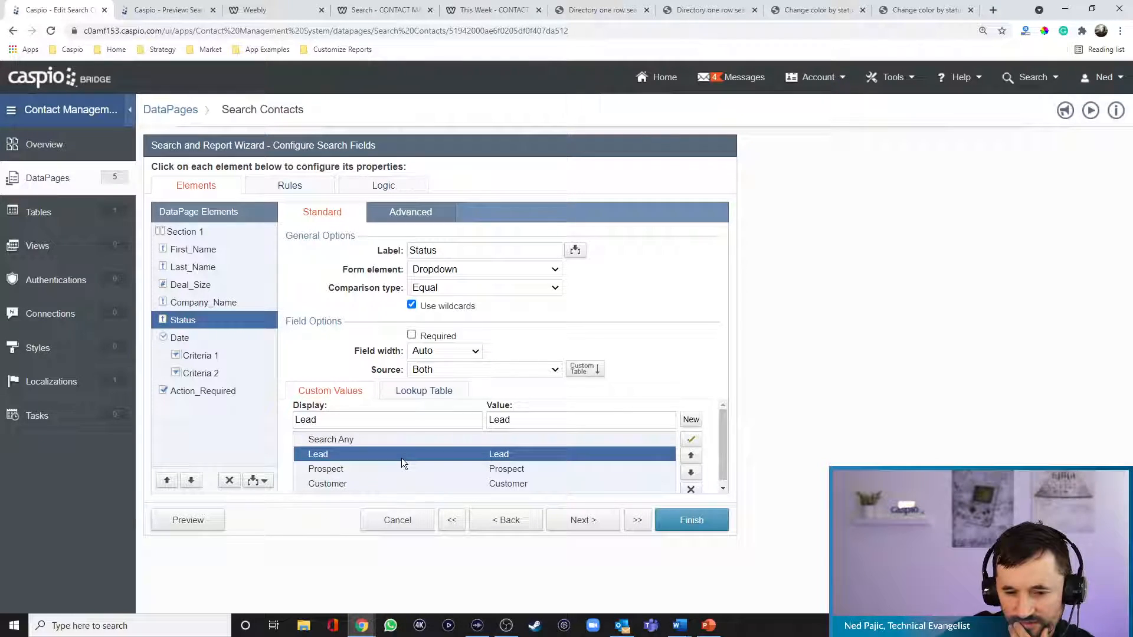
# Preview the Search Contacts form, try a sample first name in the First Name field, and clear it again.
pyautogui.click(189, 286)
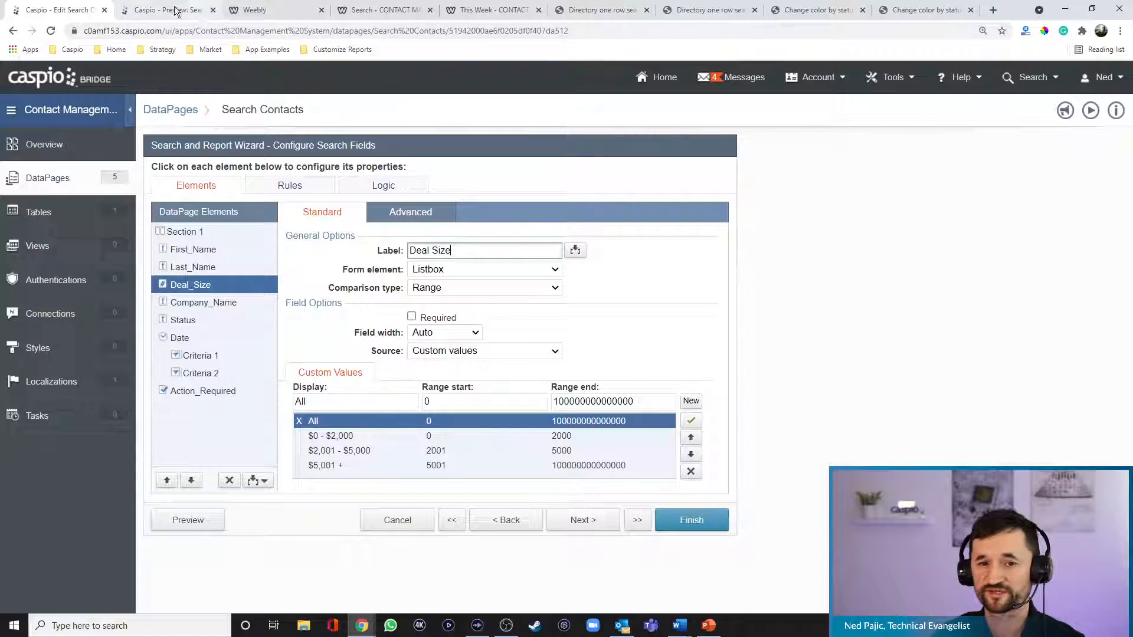
pyautogui.click(203, 520)
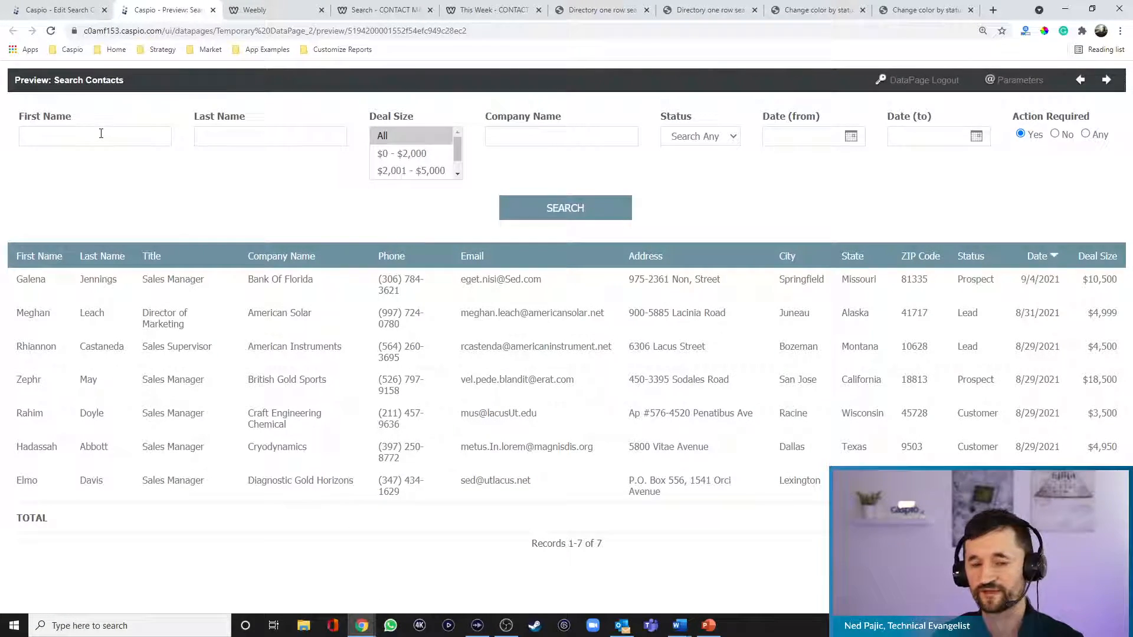
pyautogui.click(137, 133)
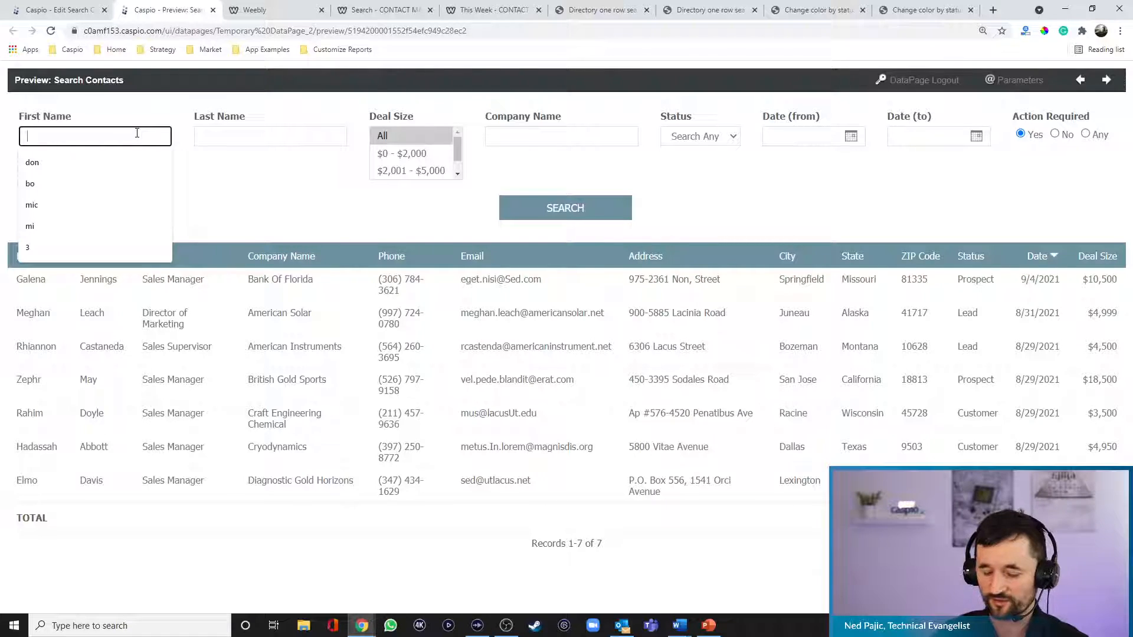
pyautogui.write('Tom')
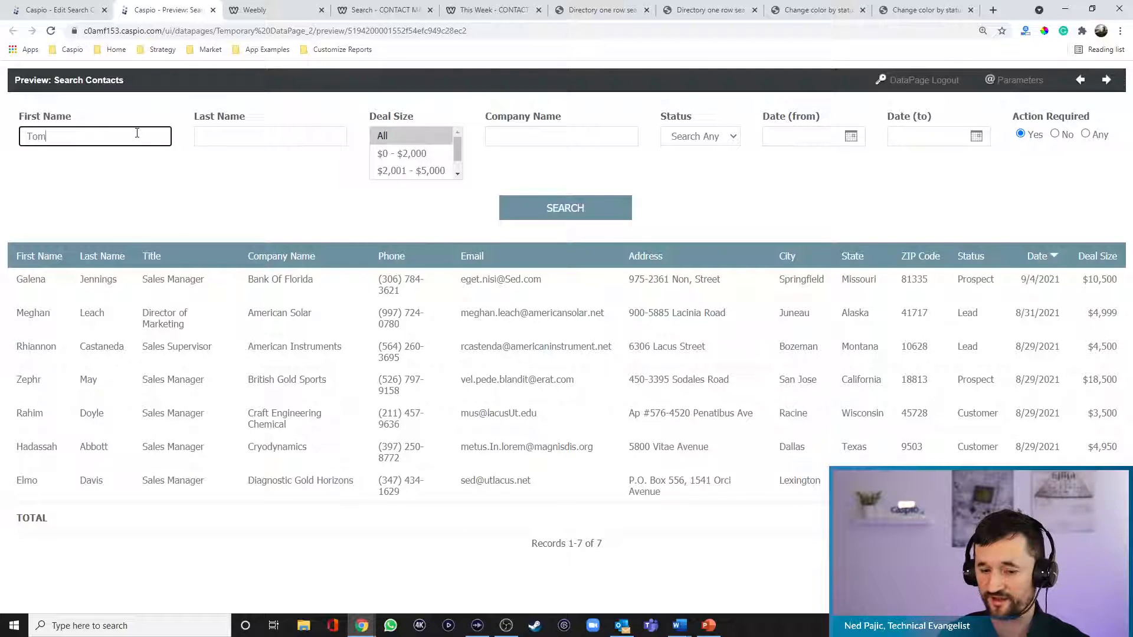
pyautogui.press('BackSpace')
pyautogui.press('BackSpace')
pyautogui.press('BackSpace')
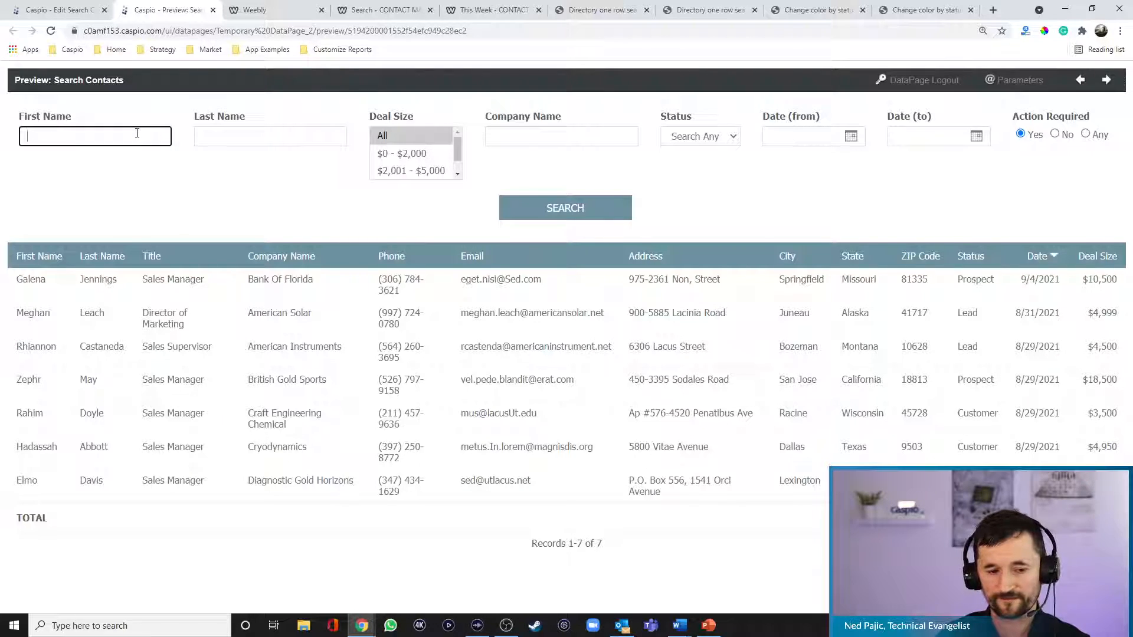
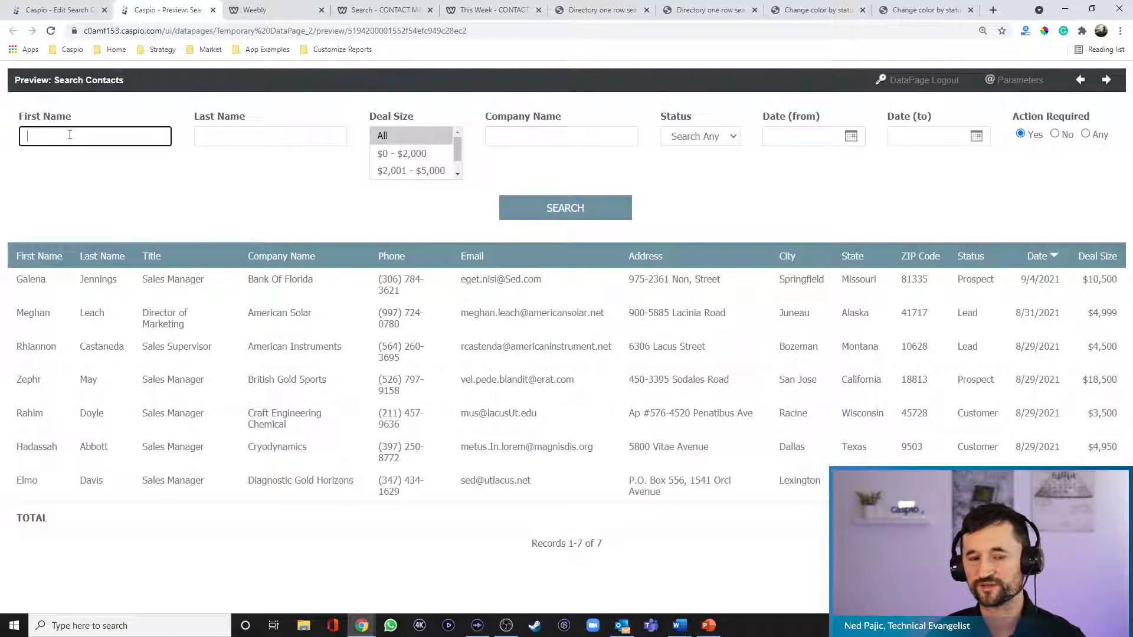
# Make the First_Name search field an AutoComplete element whose suggestions are filtered by First_Name using Contains.
pyautogui.click(66, 11)
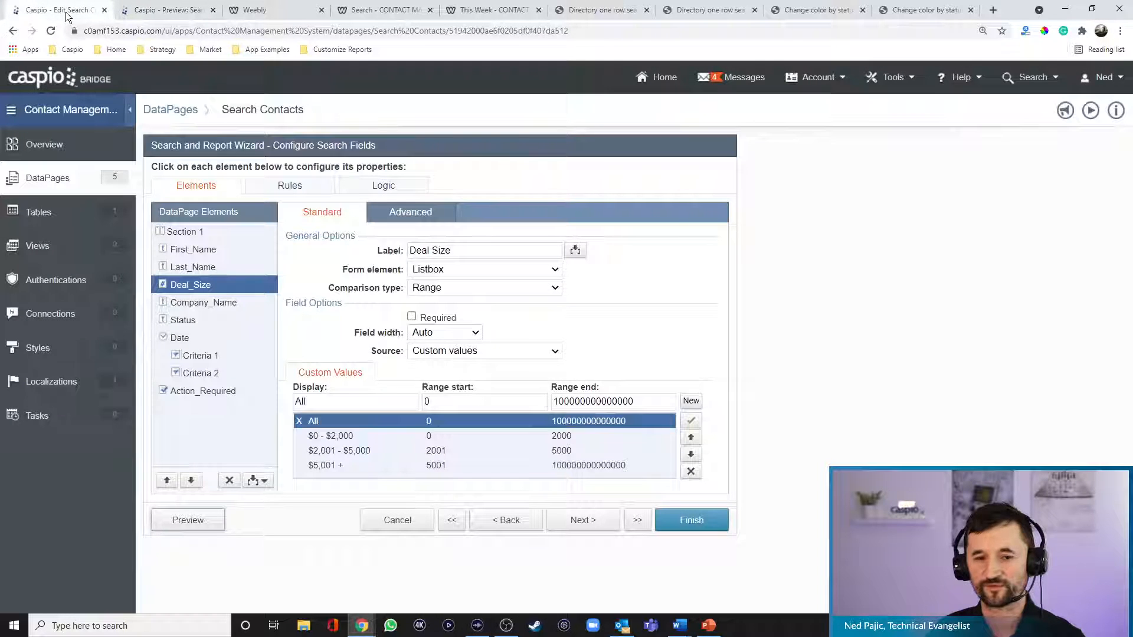
pyautogui.click(199, 251)
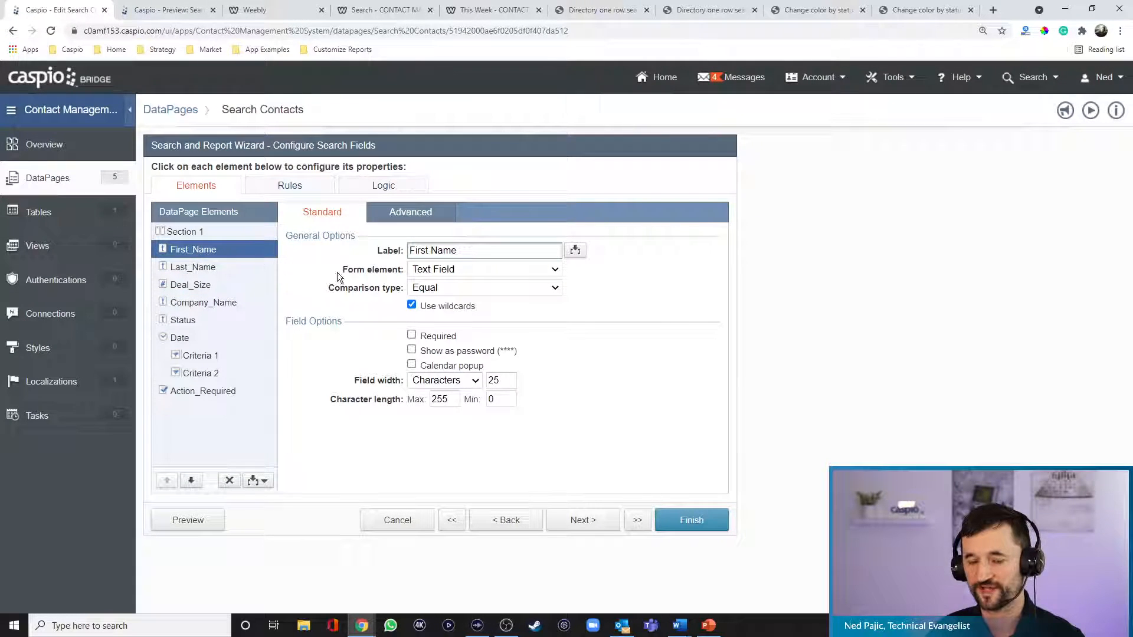
pyautogui.click(462, 269)
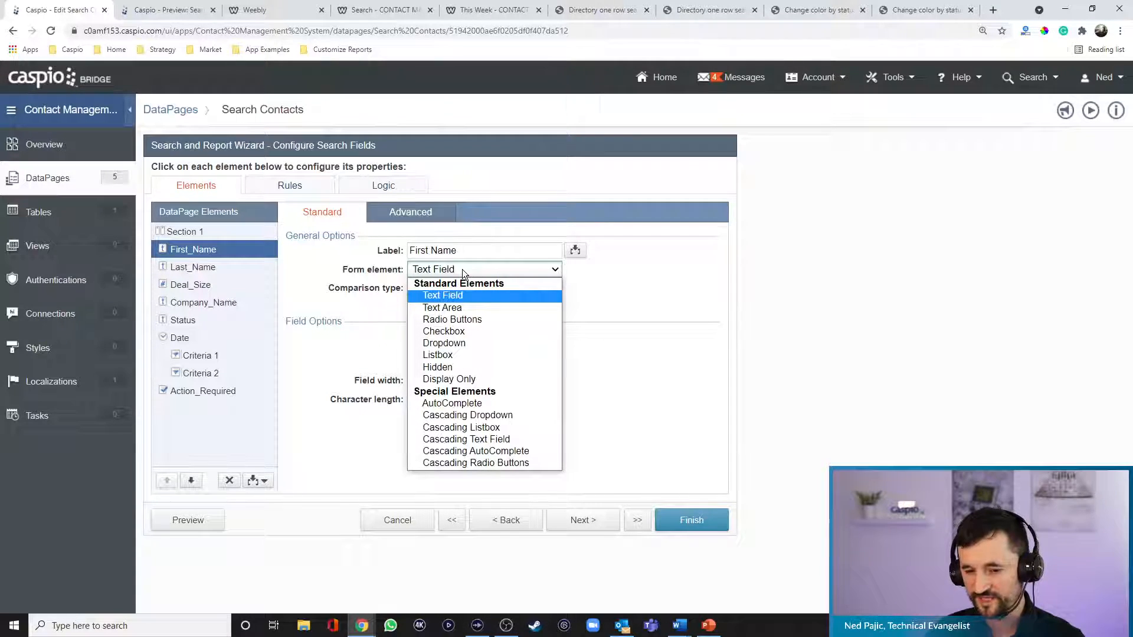
pyautogui.click(467, 403)
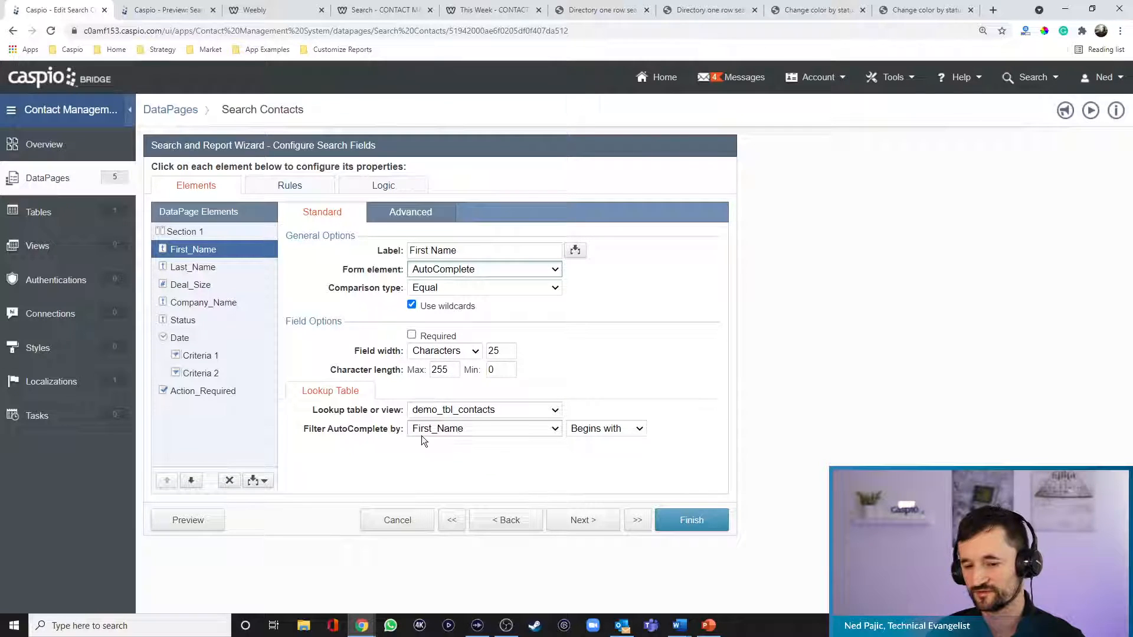
pyautogui.click(598, 431)
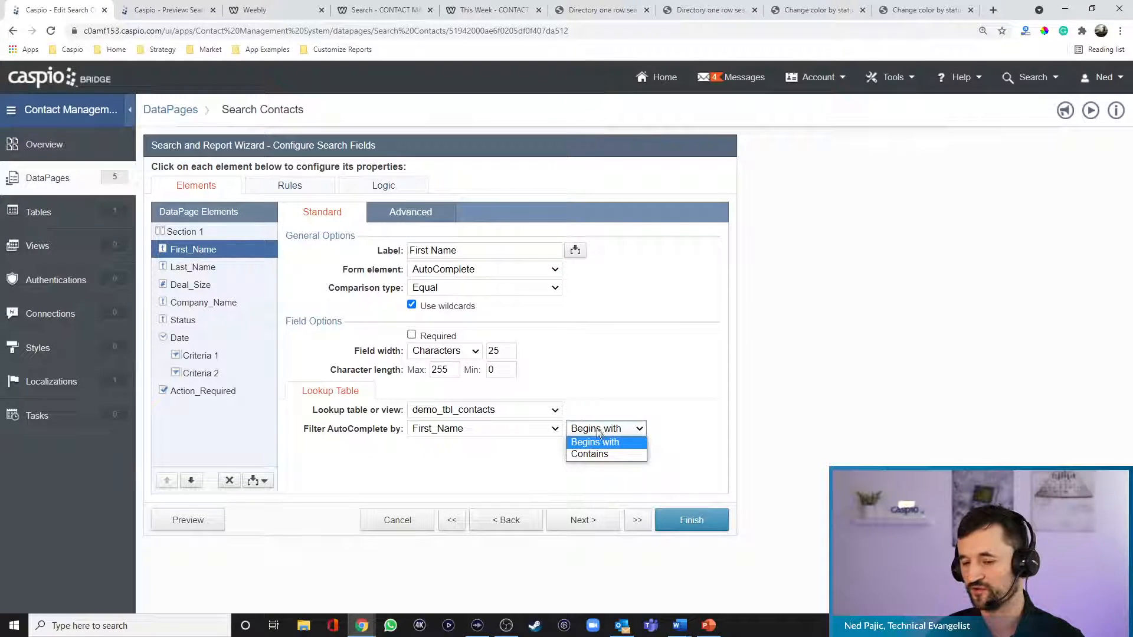
pyautogui.click(620, 454)
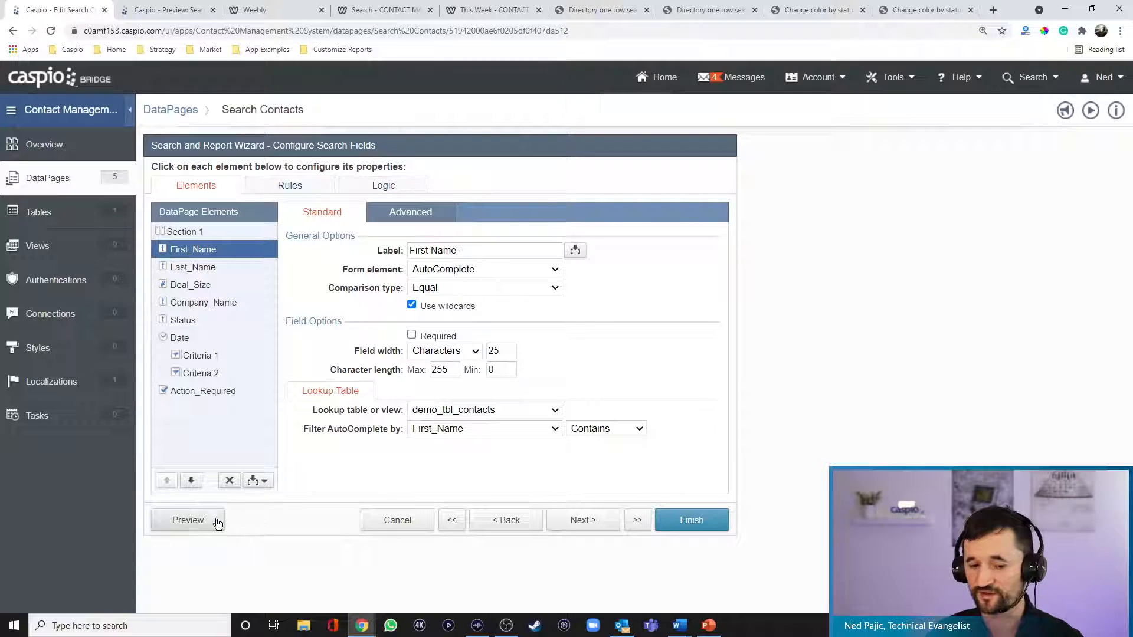
# Preview the search form, test the First Name suggestions with the letter a, and clear the entry.
pyautogui.click(195, 519)
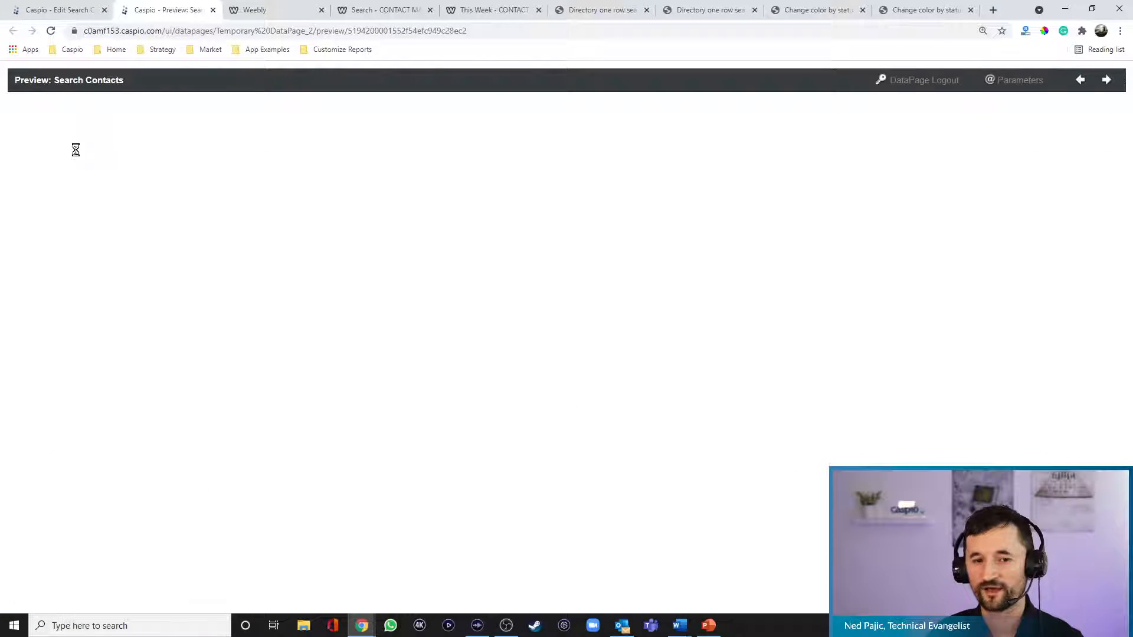
pyautogui.click(74, 141)
pyautogui.write('a')
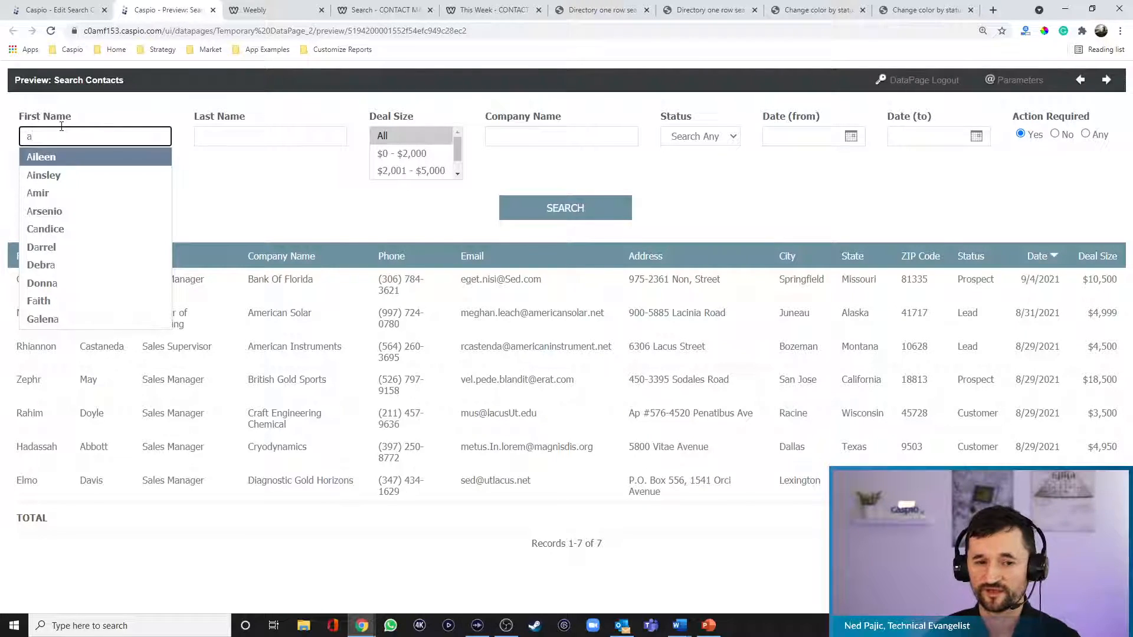
pyautogui.click(292, 211)
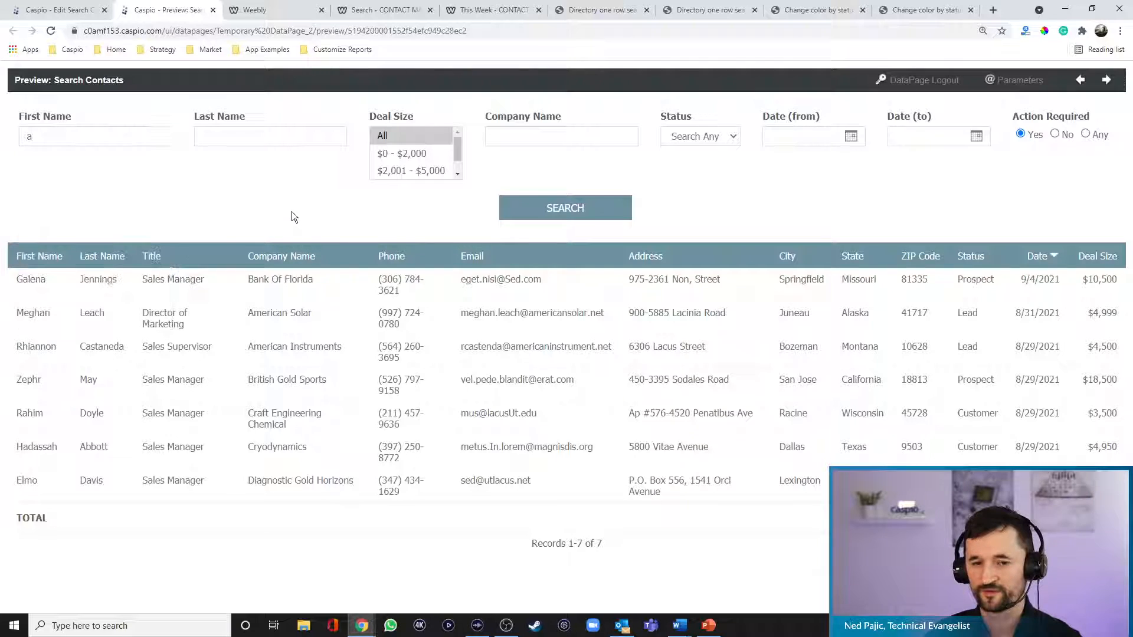
pyautogui.click(130, 138)
pyautogui.press('BackSpace')
pyautogui.click(228, 176)
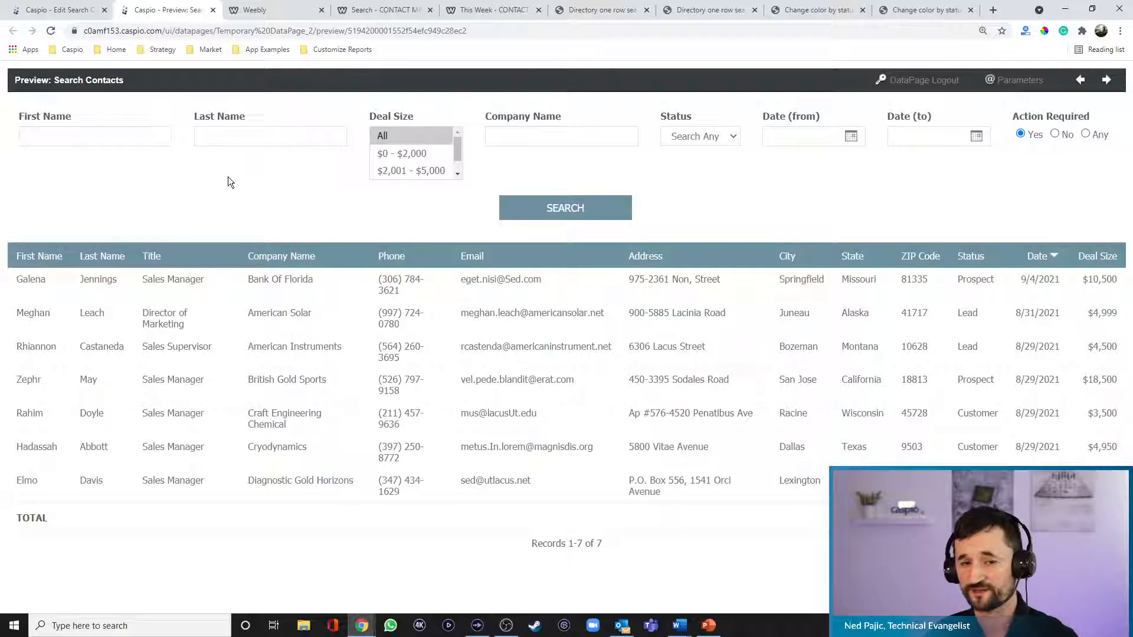
# Make the Last_Name search field an AutoComplete element whose suggestions are filtered by Last_Name using Contains.
pyautogui.click(86, 13)
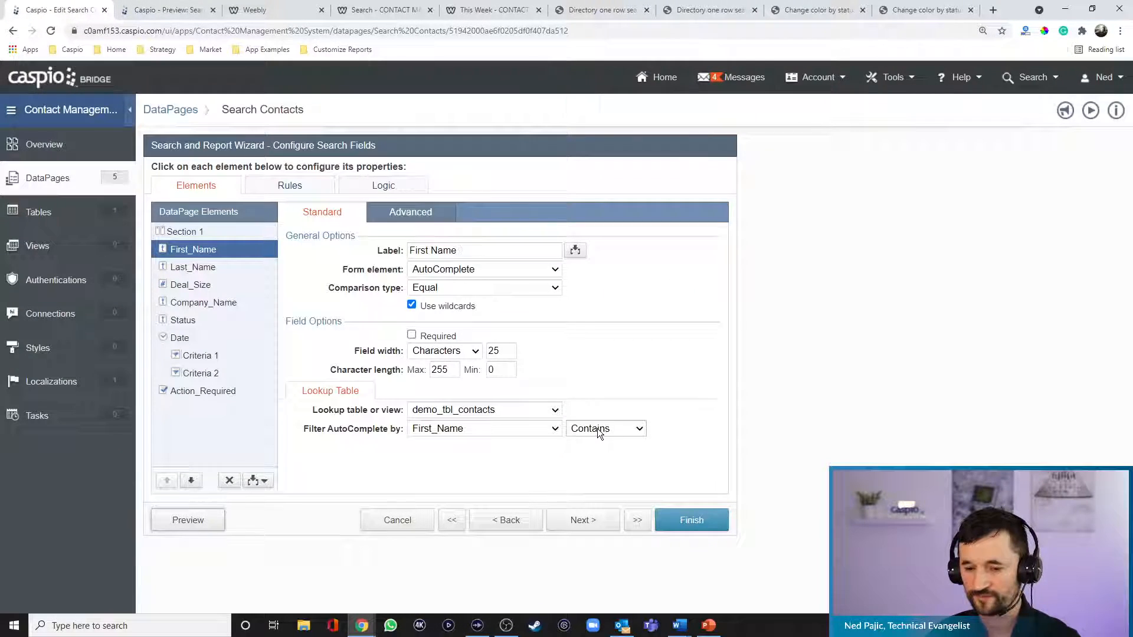
pyautogui.click(215, 268)
pyautogui.click(466, 270)
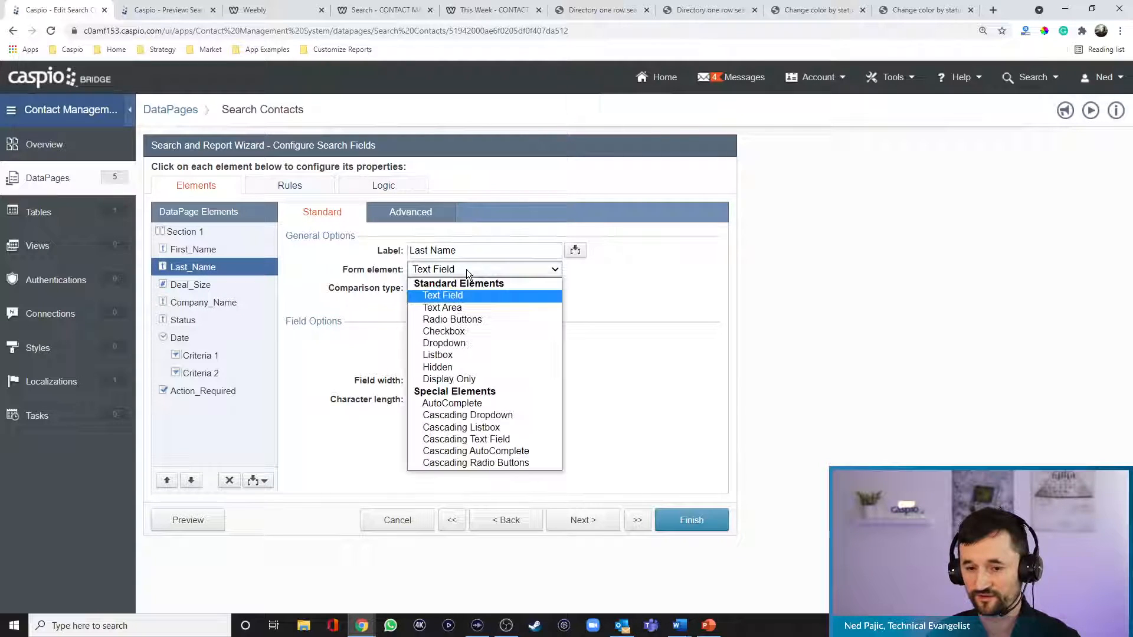
pyautogui.click(472, 404)
pyautogui.click(594, 430)
pyautogui.click(590, 452)
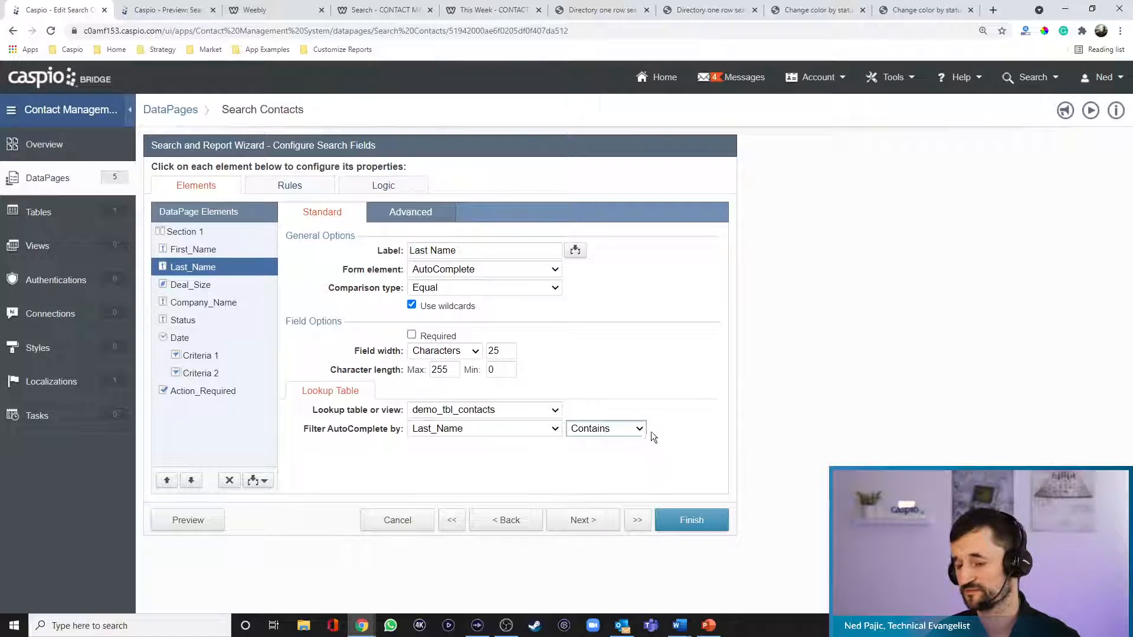
# Save the Search Contacts DataPage and reload the published Weebly Search page to check the updated form.
pyautogui.click(676, 519)
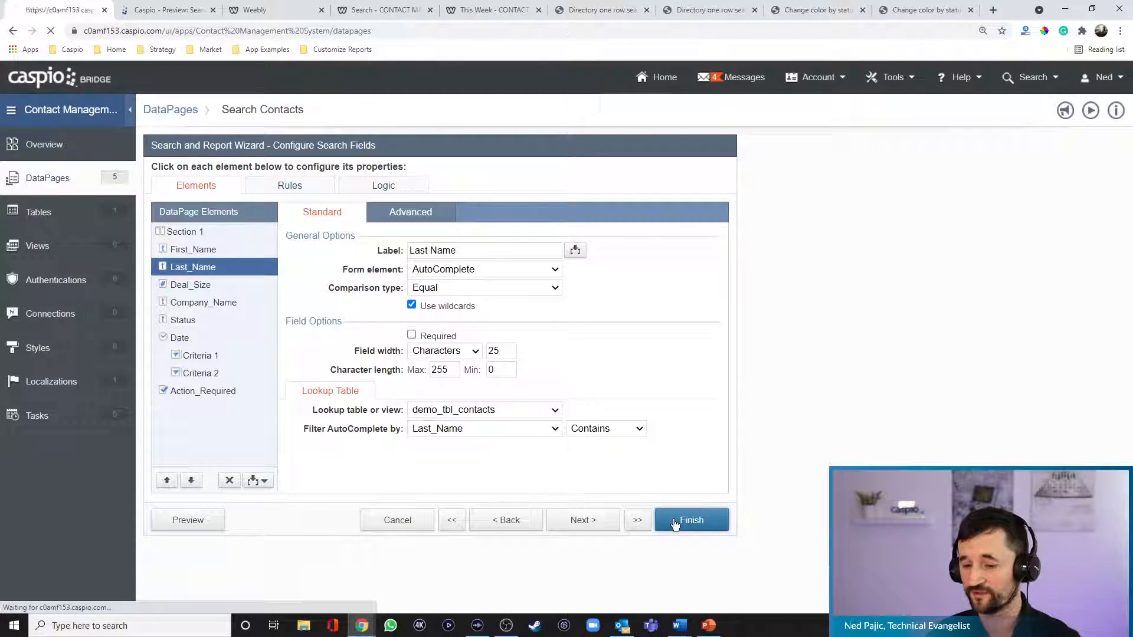
pyautogui.click(378, 9)
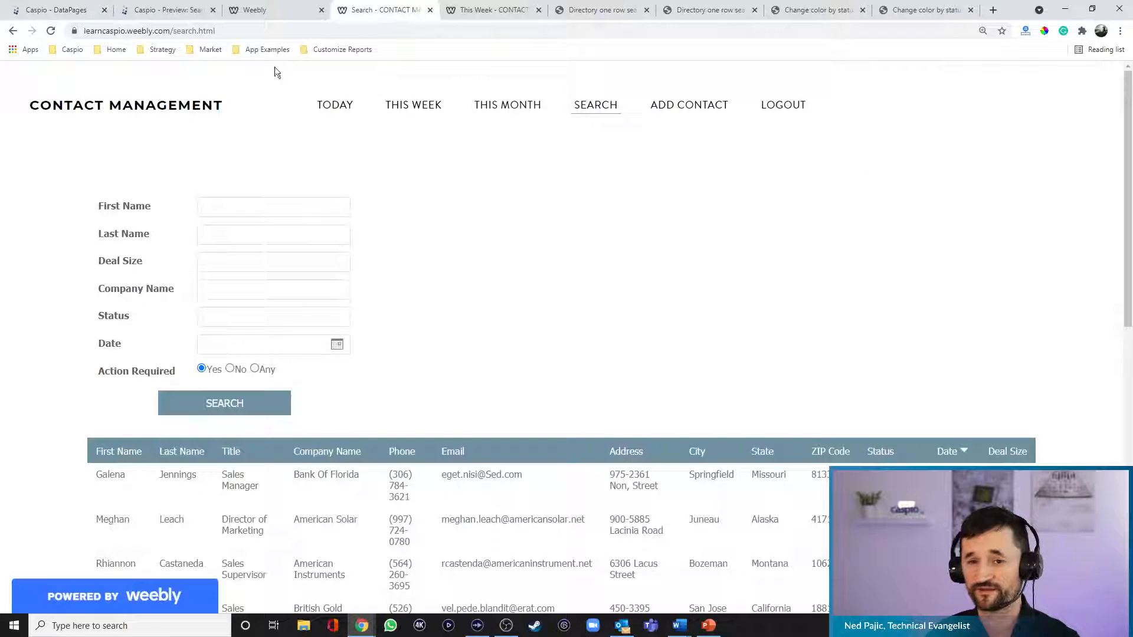
pyautogui.click(50, 30)
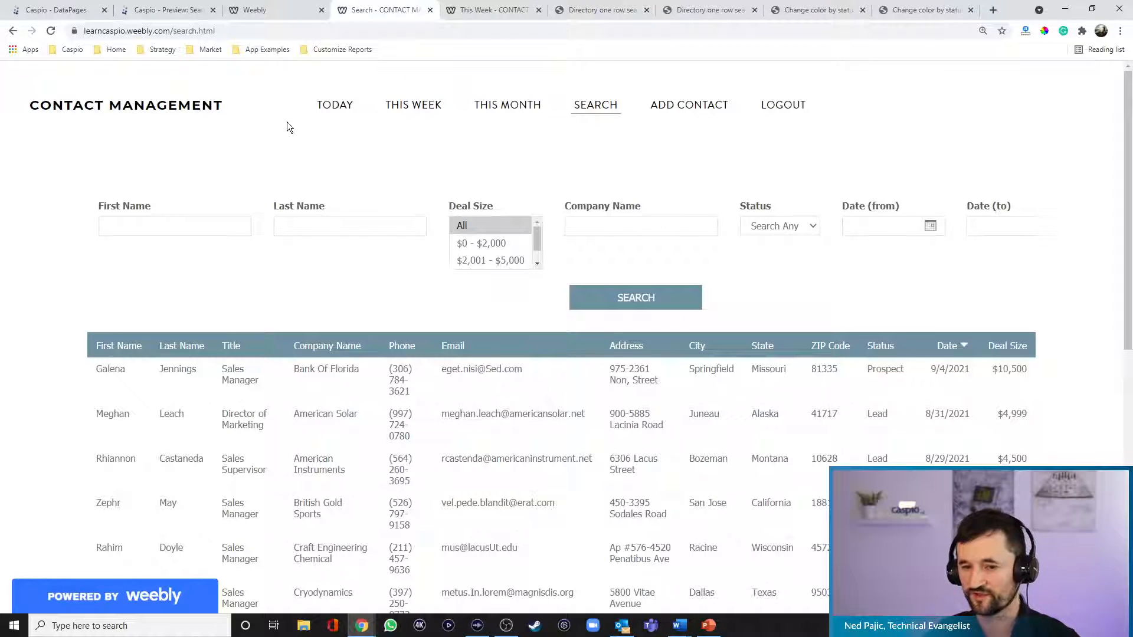
# Reopen the Search Contacts DataPage for editing at its search field configuration and open the First_Name field's width unit choices.
pyautogui.click(91, 13)
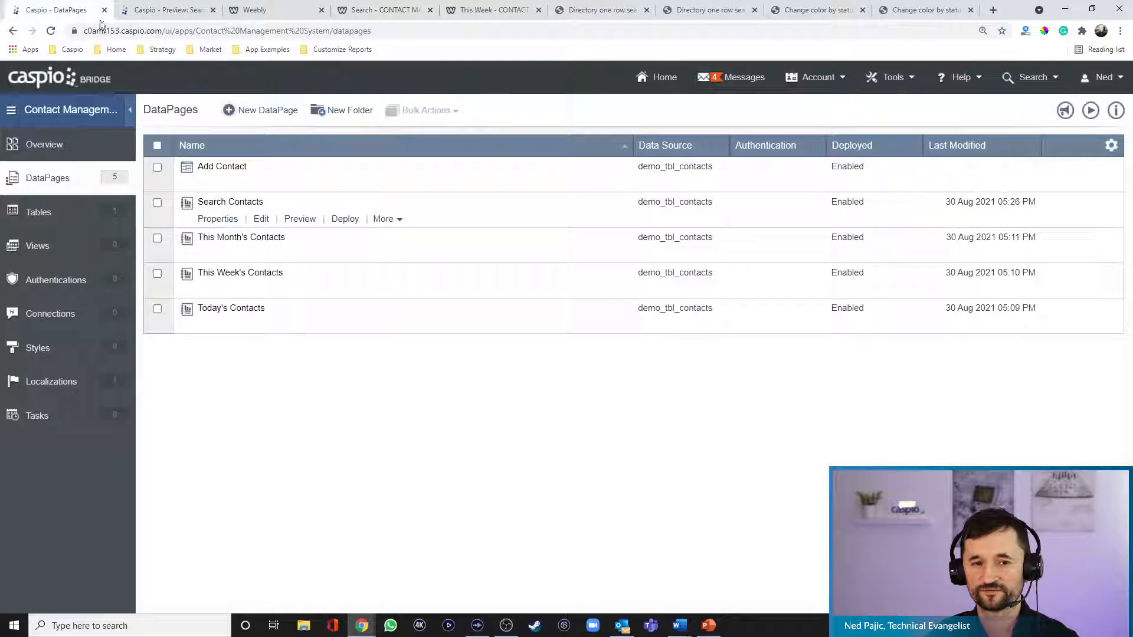
pyautogui.click(261, 219)
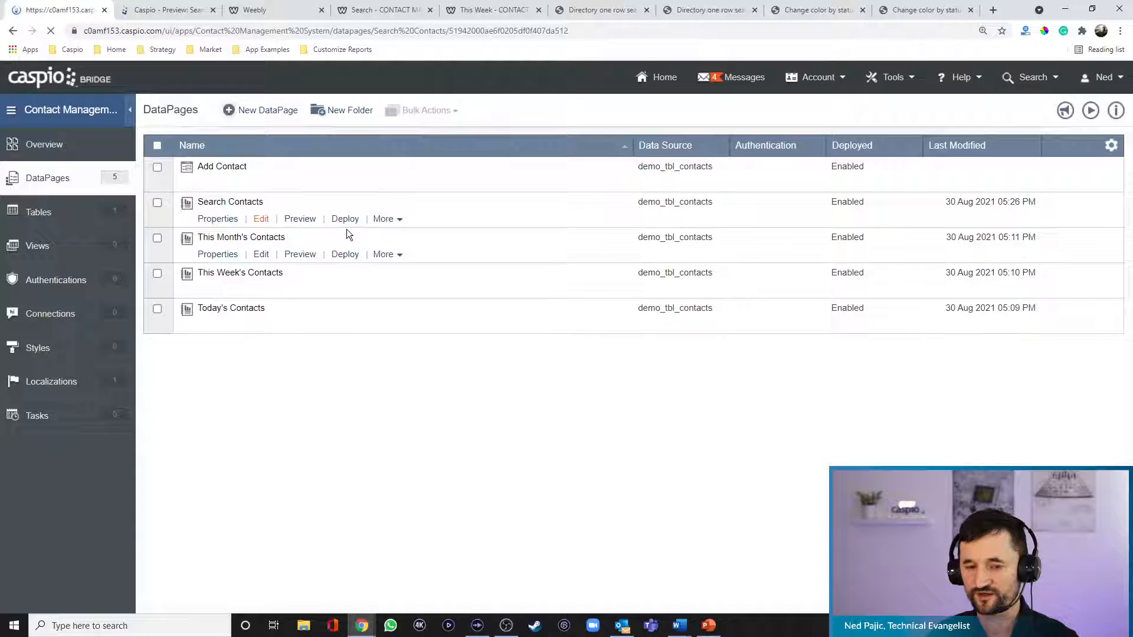
pyautogui.click(585, 519)
pyautogui.click(590, 520)
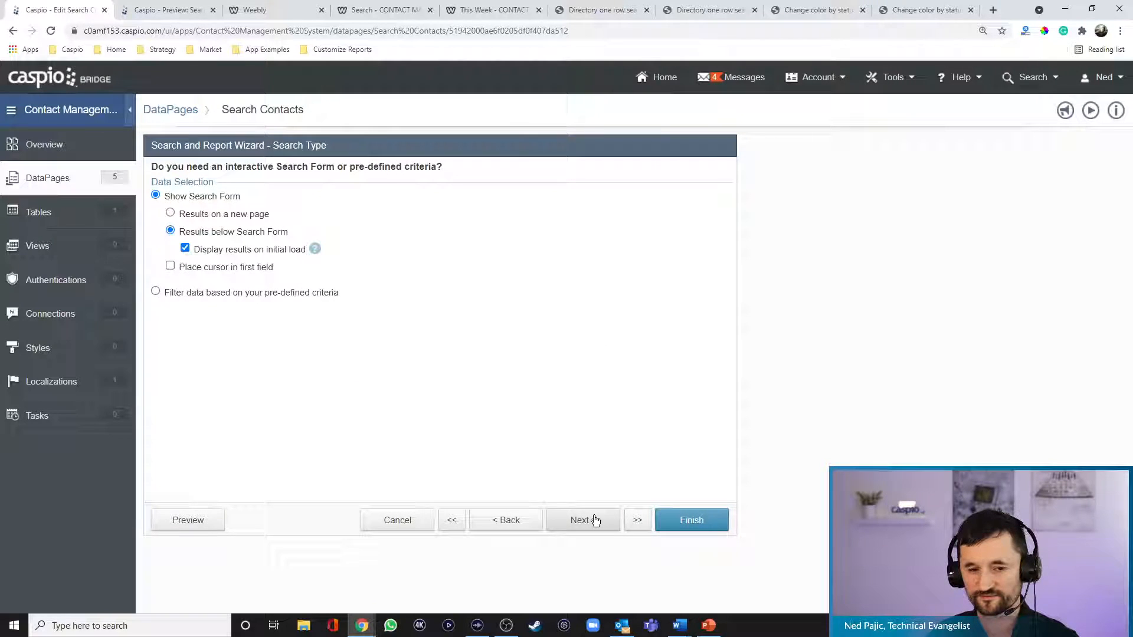
pyautogui.click(595, 520)
pyautogui.click(596, 520)
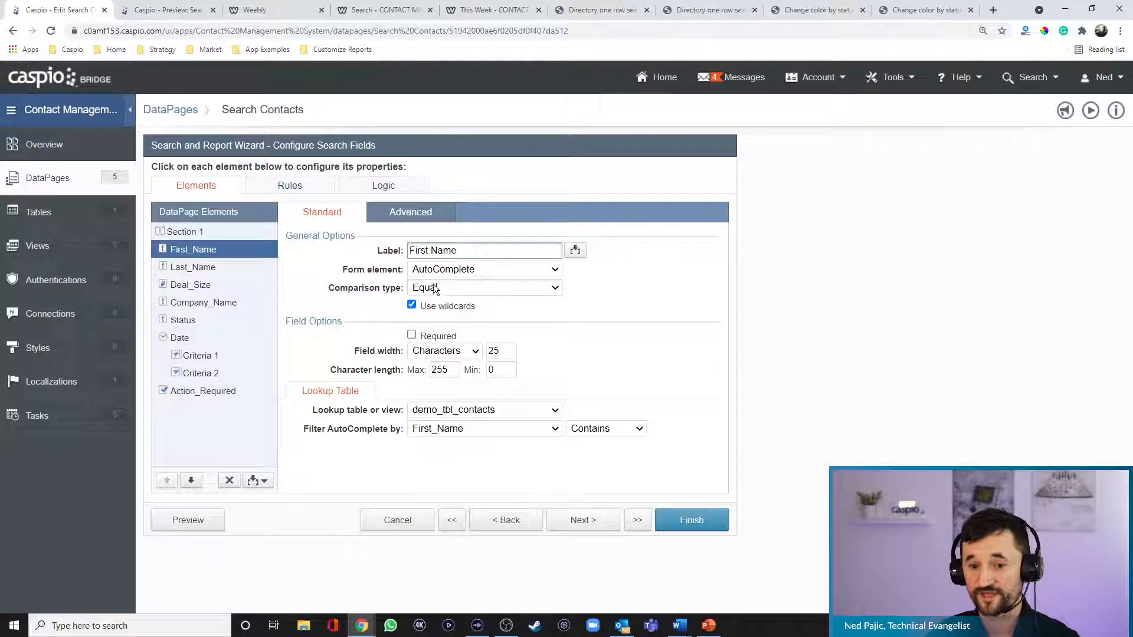
pyautogui.click(446, 351)
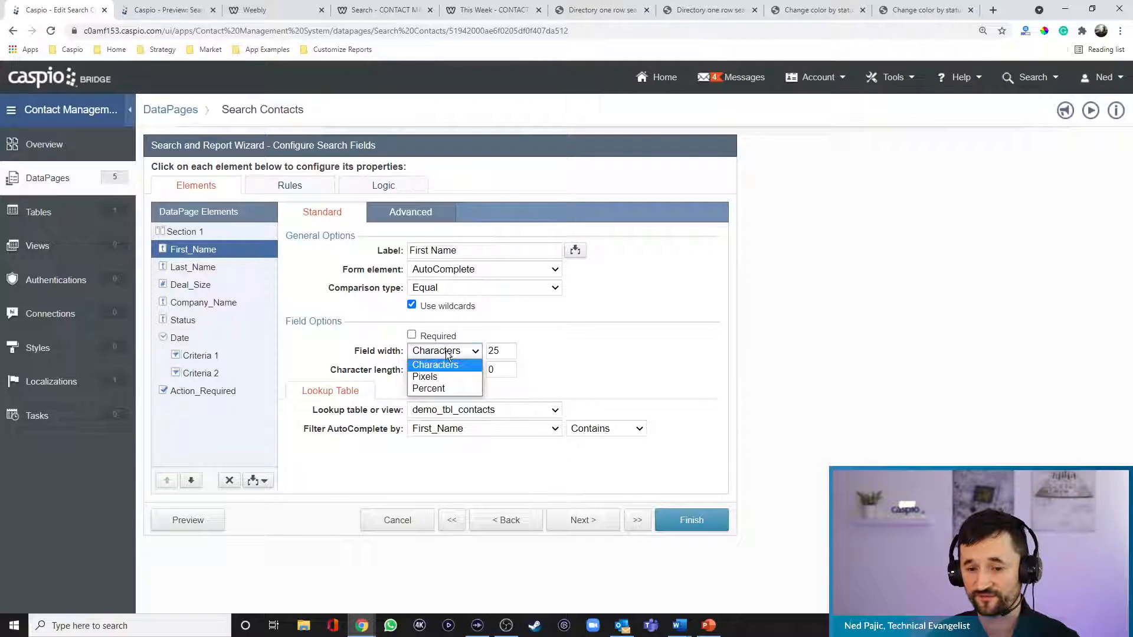
# Set the First_Name search field's width to 150 pixels.
pyautogui.click(444, 378)
pyautogui.press('Tab')
pyautogui.write('150')
# Set the Last_Name search field's width to 150 pixels.
pyautogui.click(193, 266)
pyautogui.click(456, 351)
pyautogui.click(452, 373)
pyautogui.press('Tab')
pyautogui.write('150')
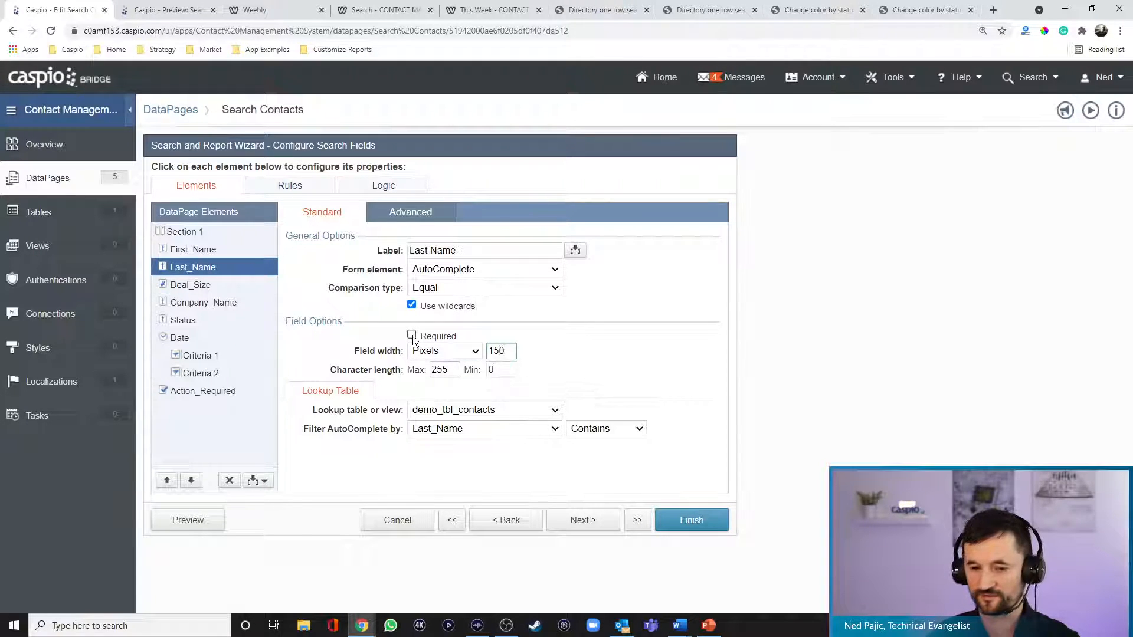
# Set the Company_Name search field's width to 150 pixels and save the Search Contacts DataPage.
pyautogui.click(185, 303)
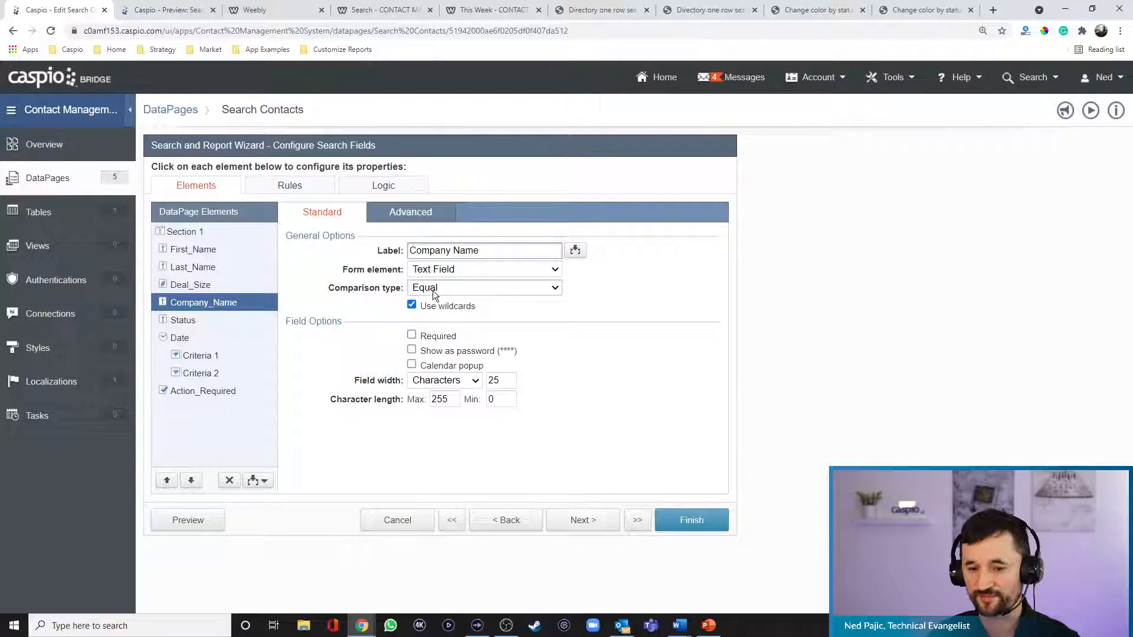
pyautogui.click(450, 379)
pyautogui.click(450, 396)
pyautogui.moveTo(504, 381); pyautogui.dragTo(464, 380)
pyautogui.click(464, 380)
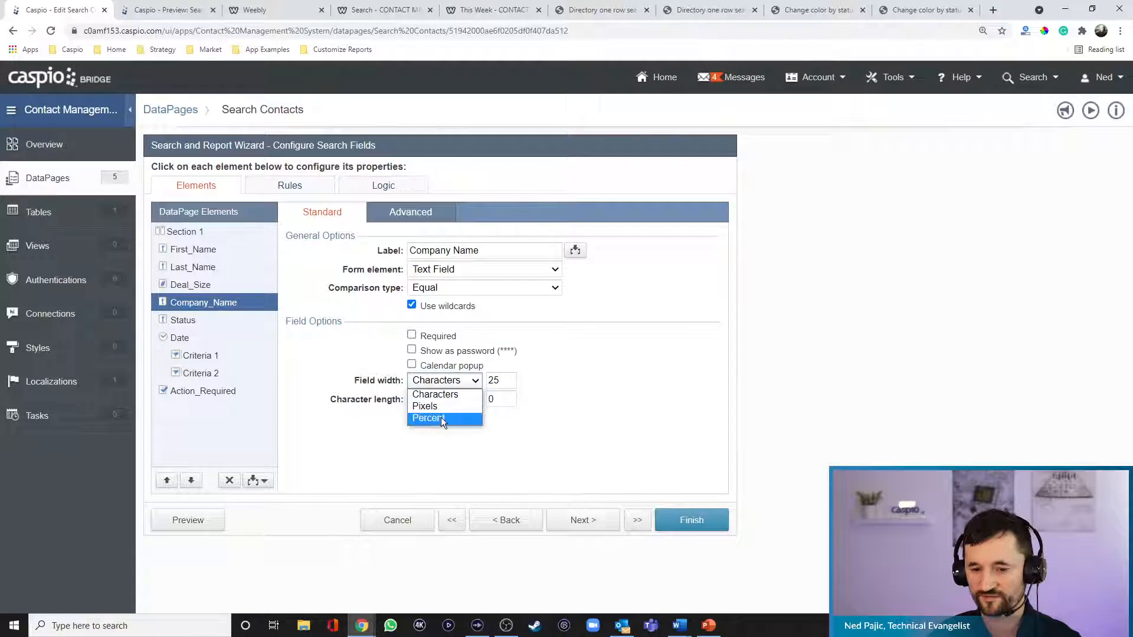
pyautogui.click(442, 405)
pyautogui.write('150')
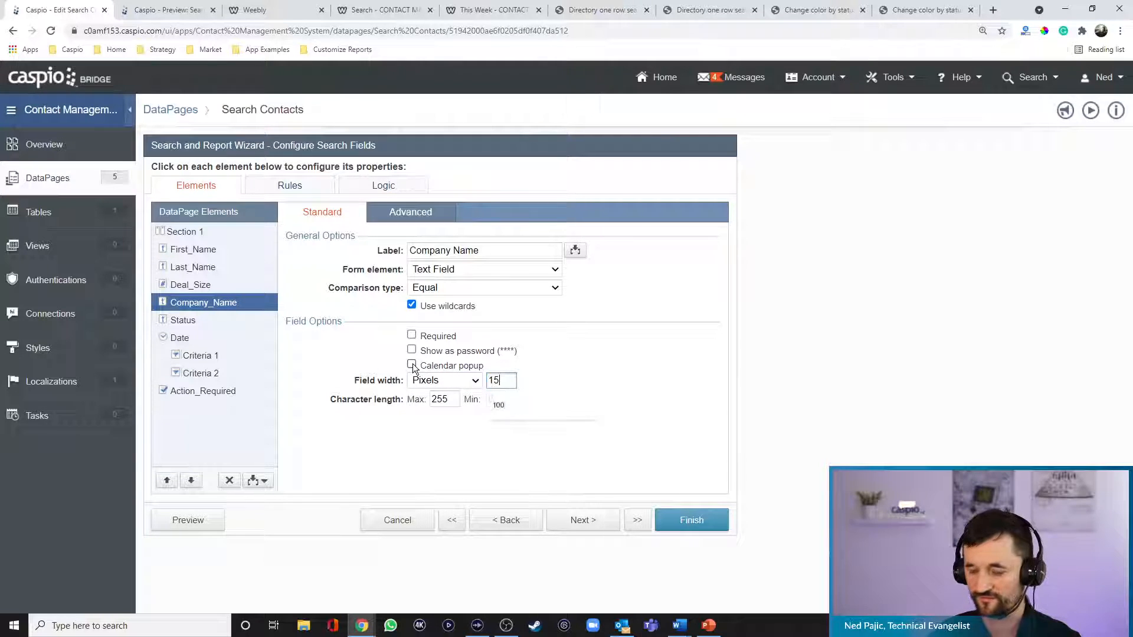
pyautogui.click(703, 519)
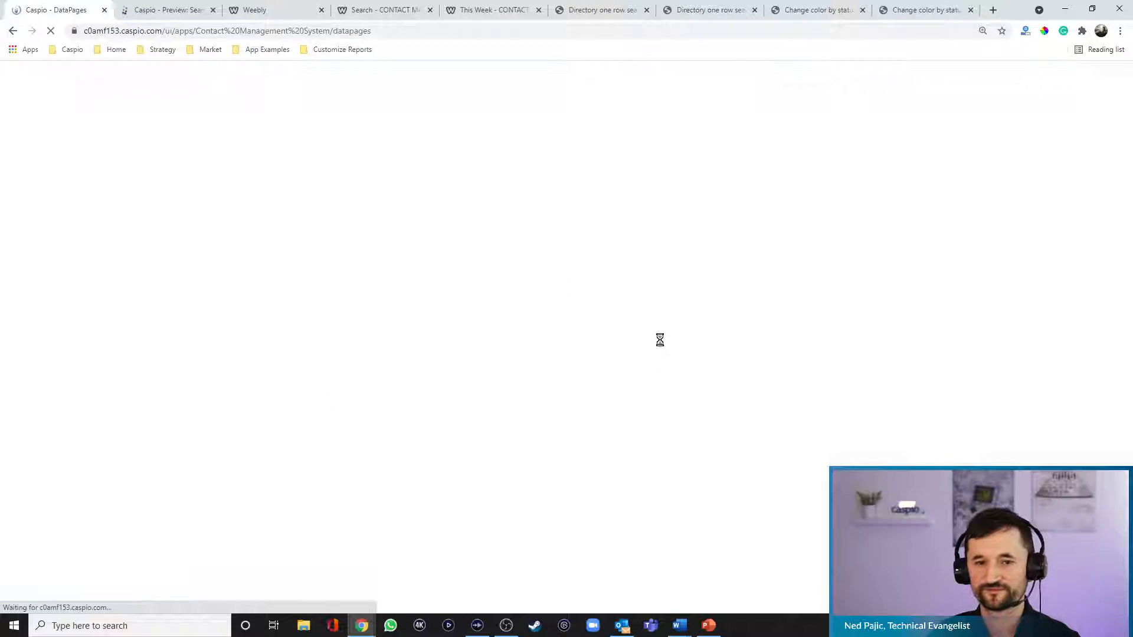
# Reload the deployed Search page on the Weebly site and choose 08/31/2021 as the Date (from) value.
pyautogui.click(375, 10)
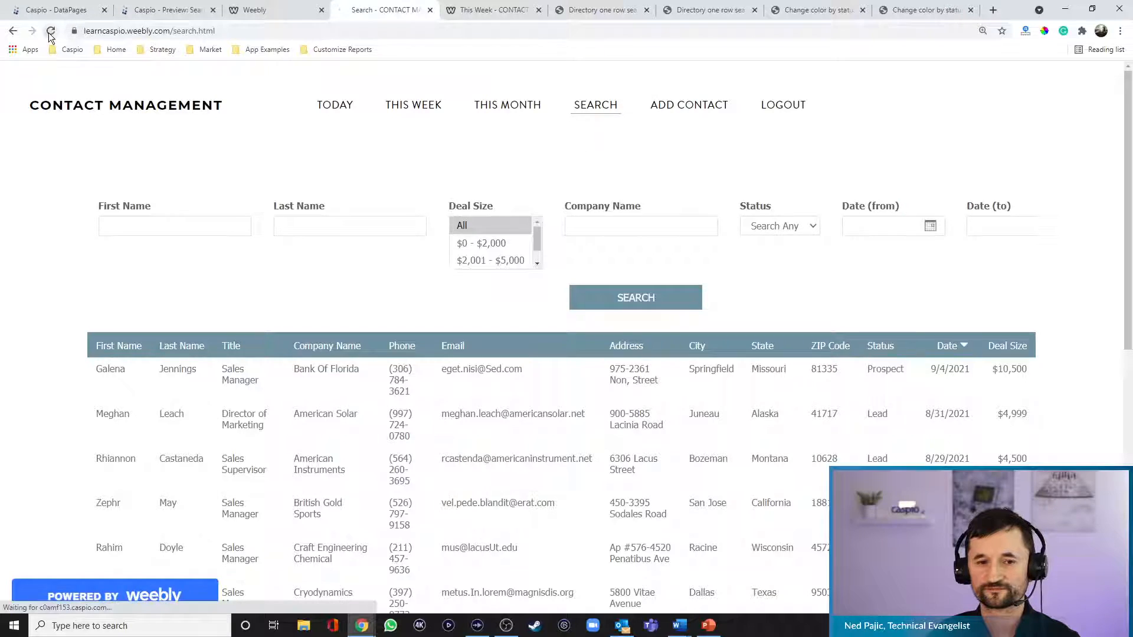
pyautogui.click(51, 30)
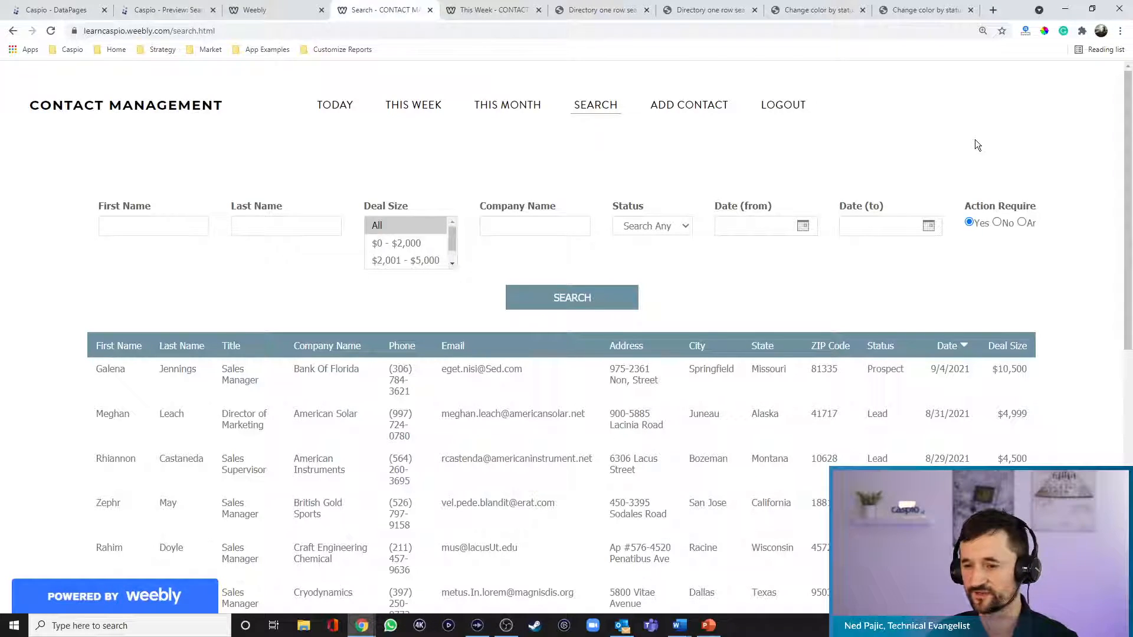
pyautogui.click(803, 226)
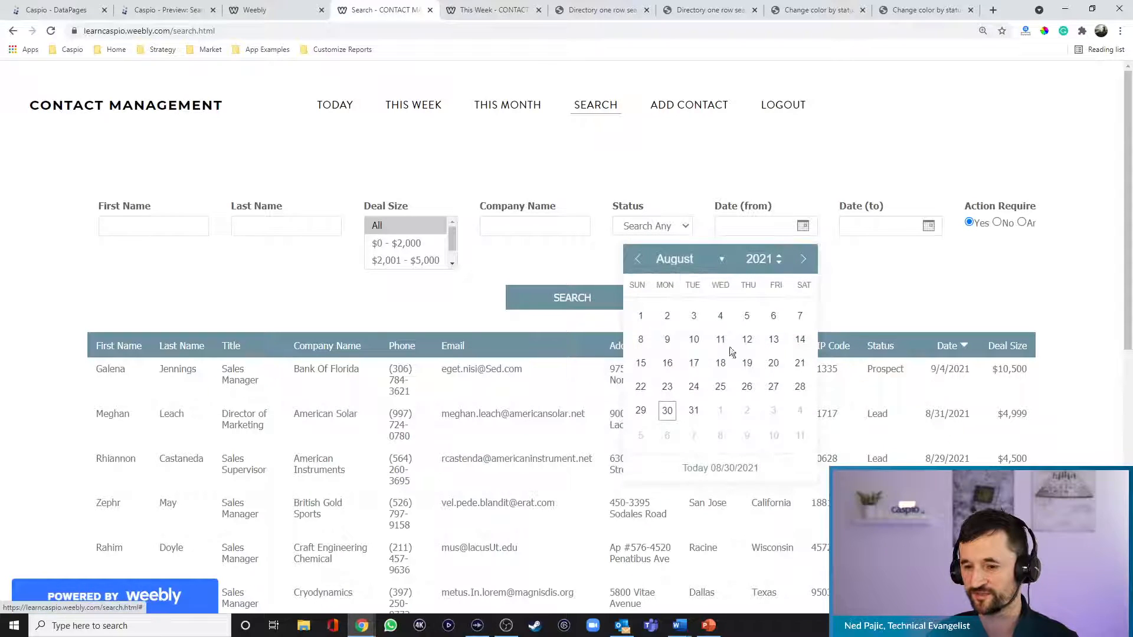
pyautogui.click(693, 411)
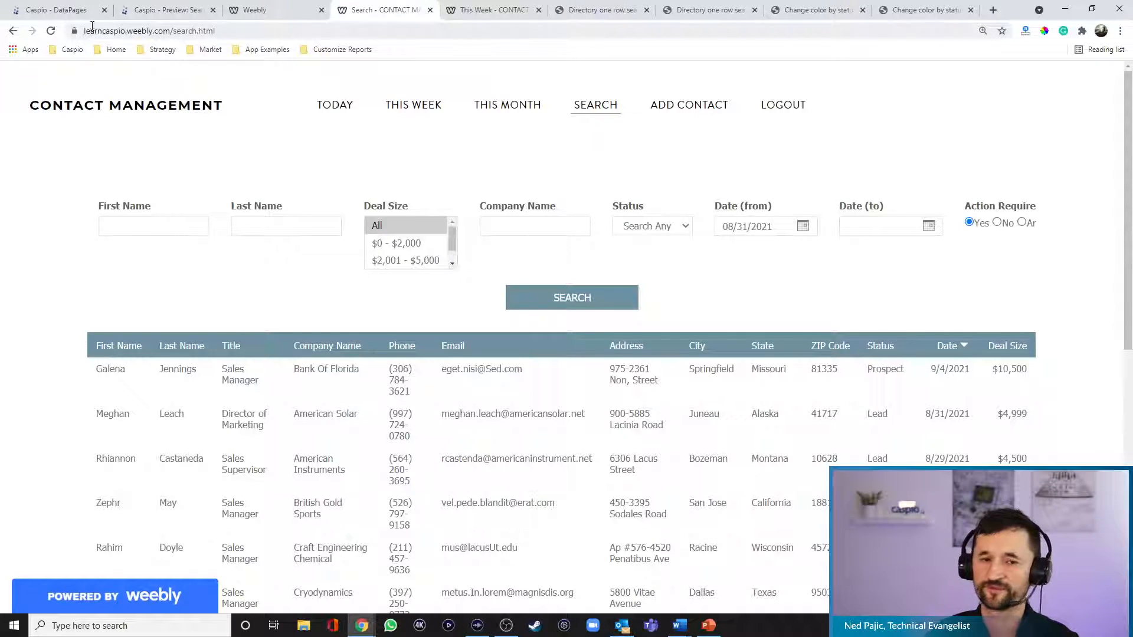
# Remove Company_Name from the search form's selected fields in the Search Contacts DataPage and save it.
pyautogui.click(71, 10)
pyautogui.click(261, 219)
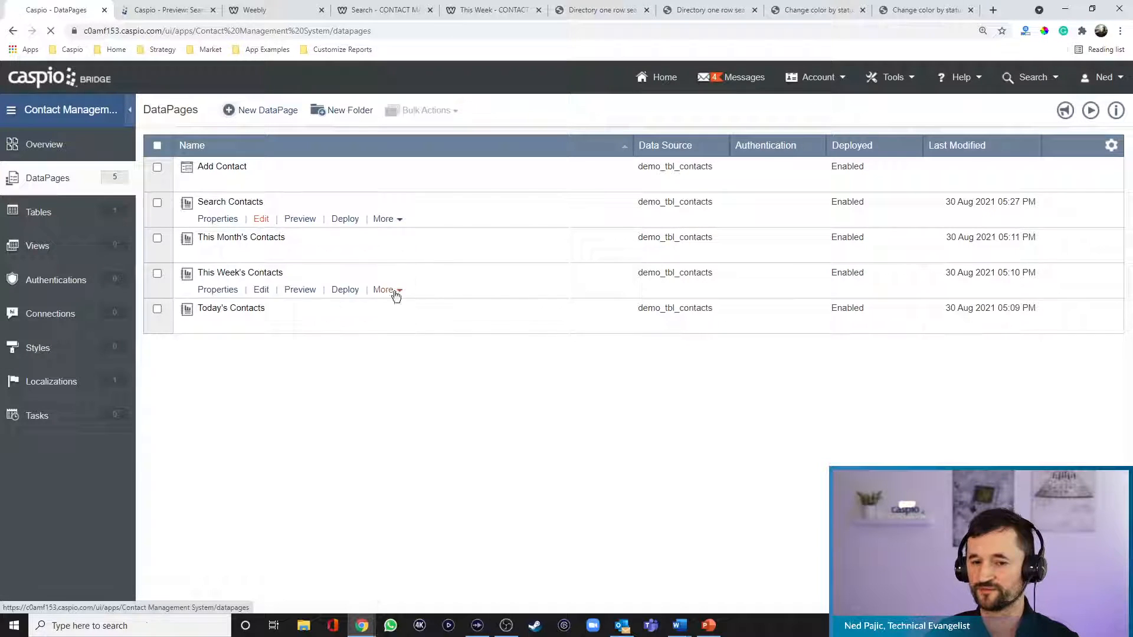
pyautogui.click(581, 520)
pyautogui.click(578, 523)
pyautogui.click(579, 523)
pyautogui.click(531, 242)
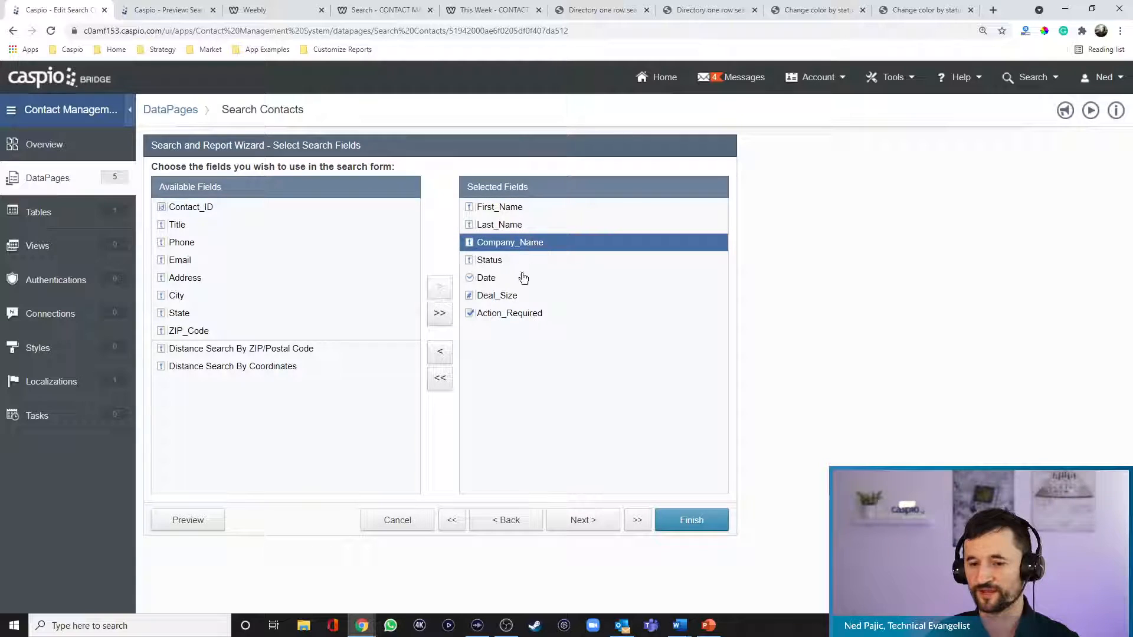
pyautogui.click(441, 351)
pyautogui.click(691, 519)
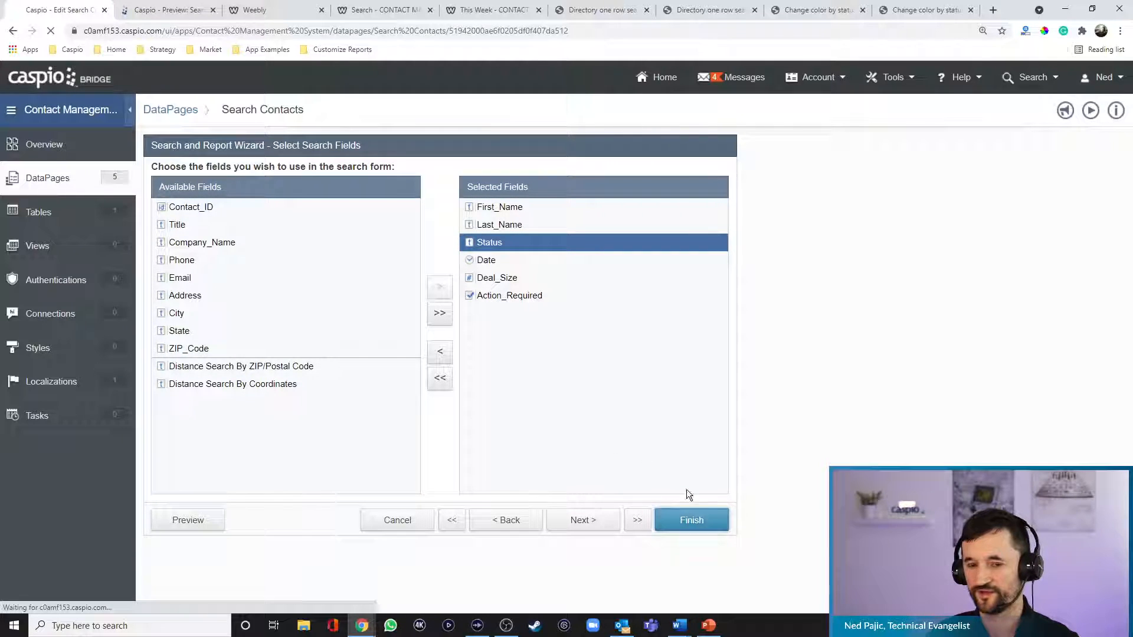
# Reload the deployed Search page and review the search form layout and the full results list.
pyautogui.click(357, 11)
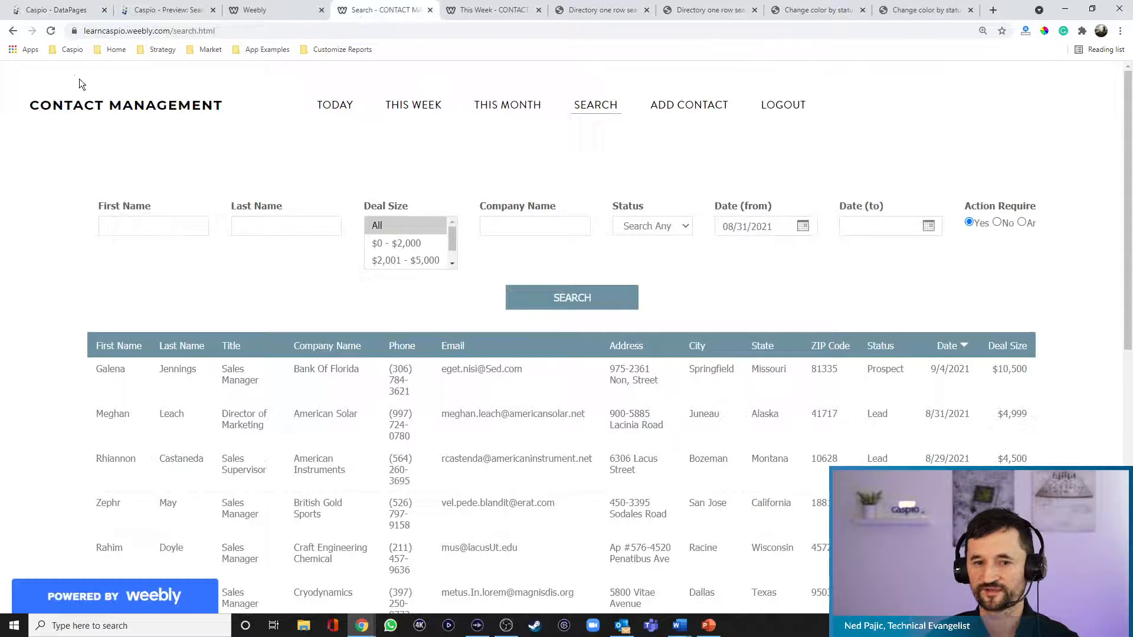
pyautogui.click(50, 31)
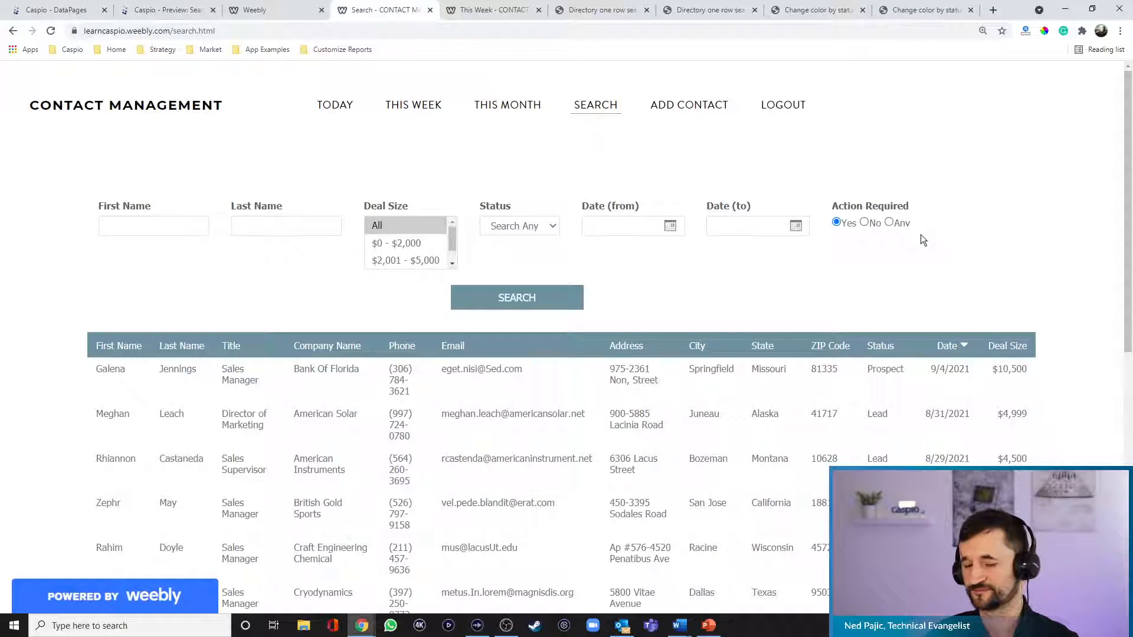
pyautogui.scroll(-4, 1036, 288)
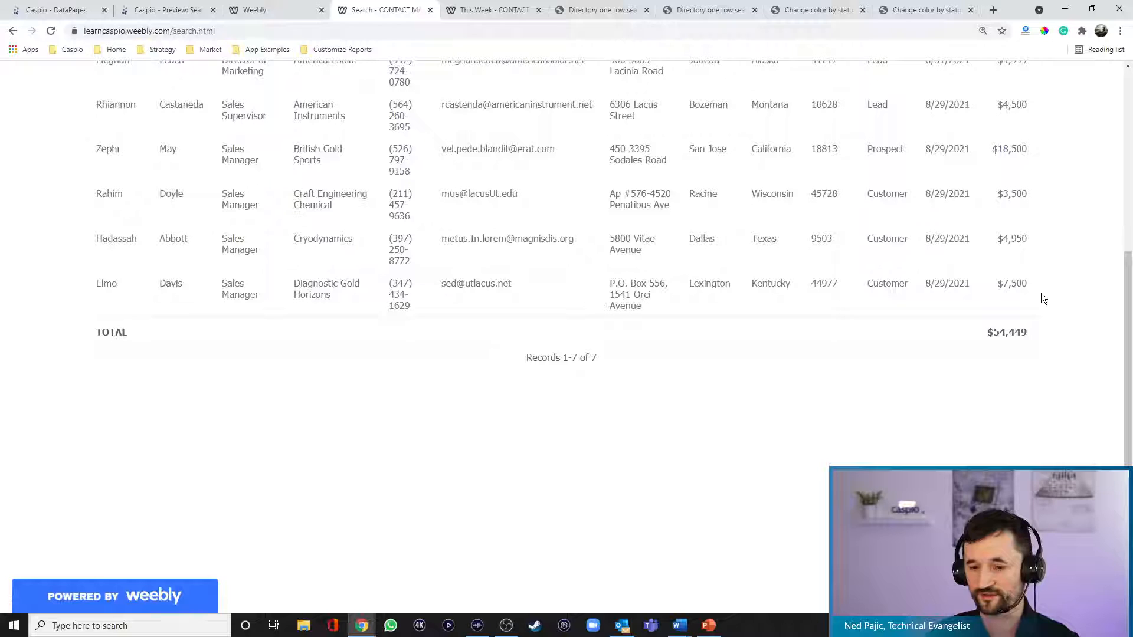
pyautogui.scroll(2, 1044, 292)
pyautogui.scroll(-3, 1048, 294)
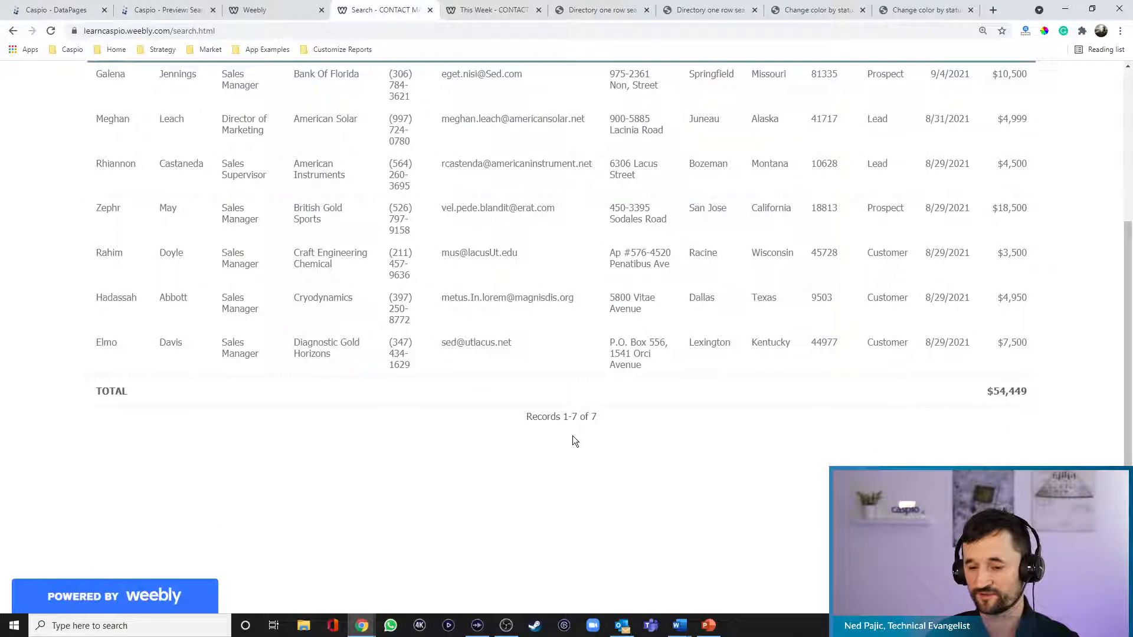
pyautogui.scroll(4, 608, 438)
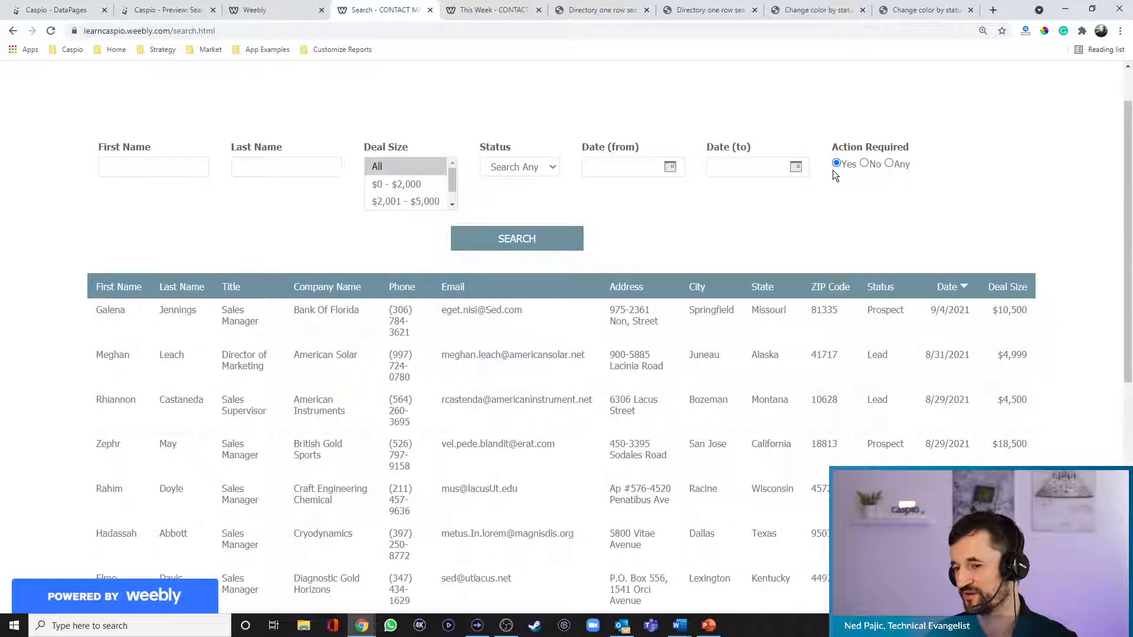
# Make Any the default option of the Action_Required search field in the Search Contacts DataPage and save it.
pyautogui.click(68, 15)
pyautogui.click(259, 219)
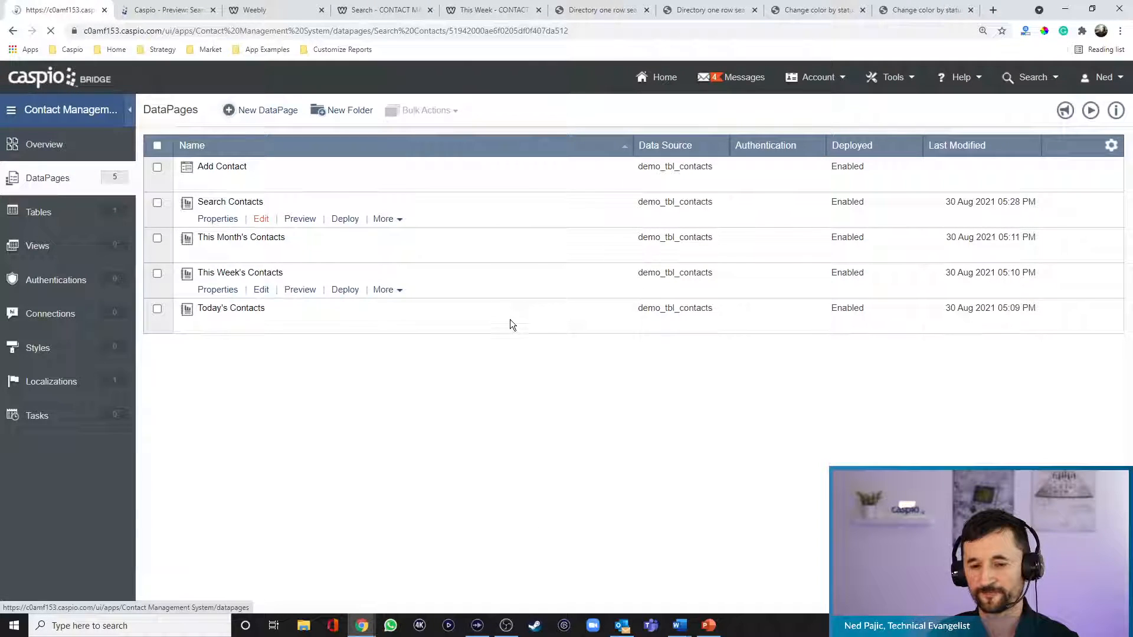
pyautogui.click(581, 521)
pyautogui.click(586, 522)
pyautogui.click(586, 522)
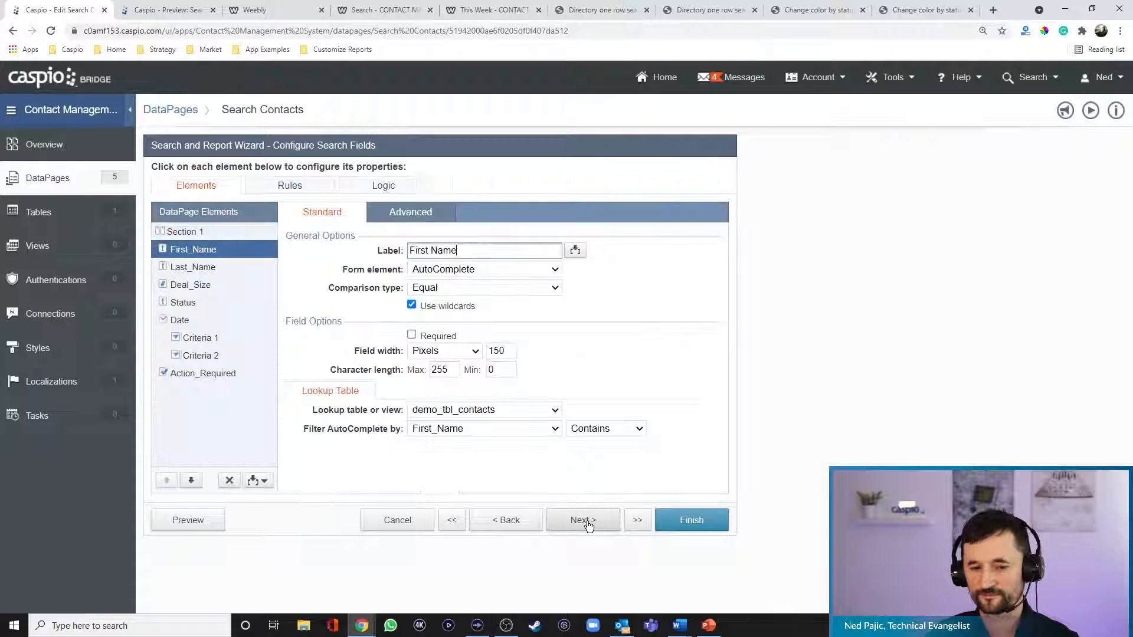
pyautogui.click(236, 377)
pyautogui.click(389, 433)
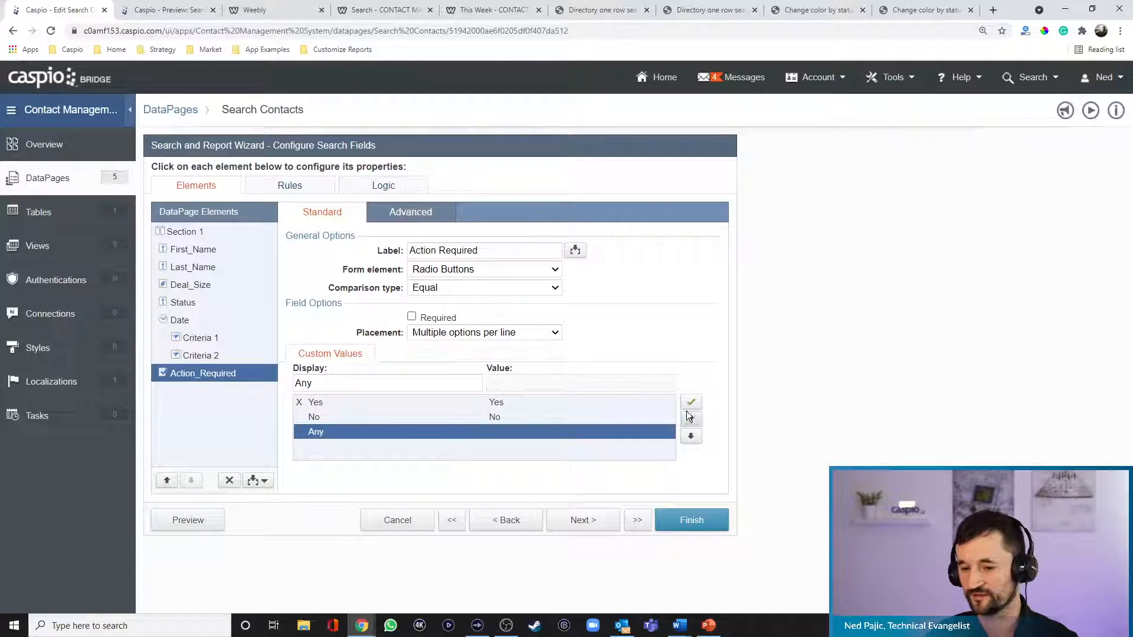
pyautogui.click(691, 521)
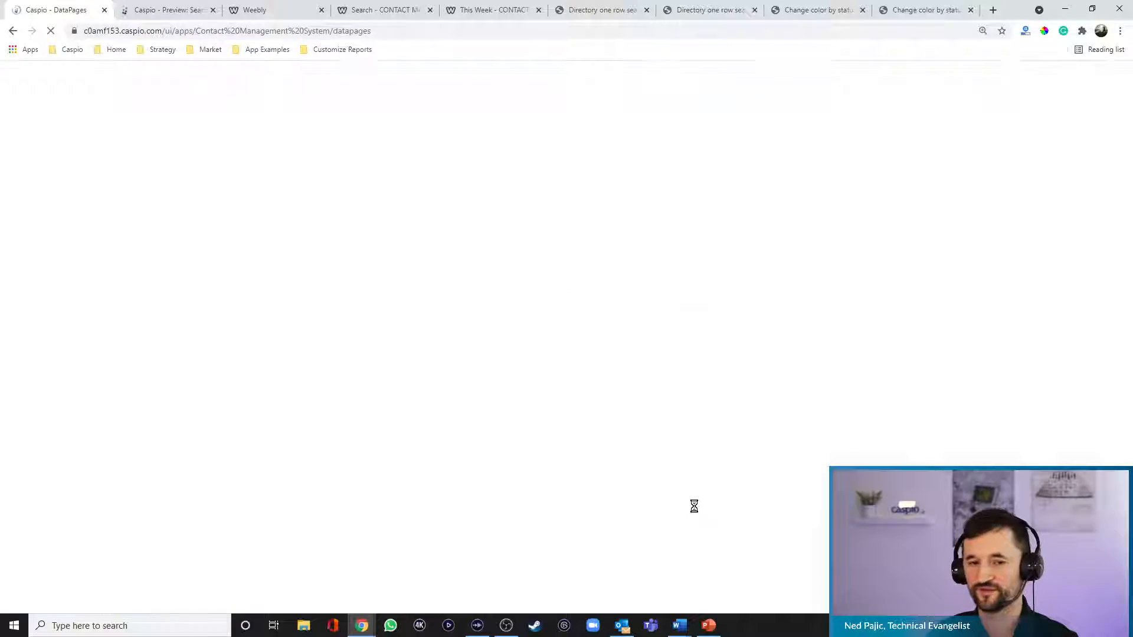
# Reload the deployed Search page and look through the contacts listed by default.
pyautogui.click(389, 10)
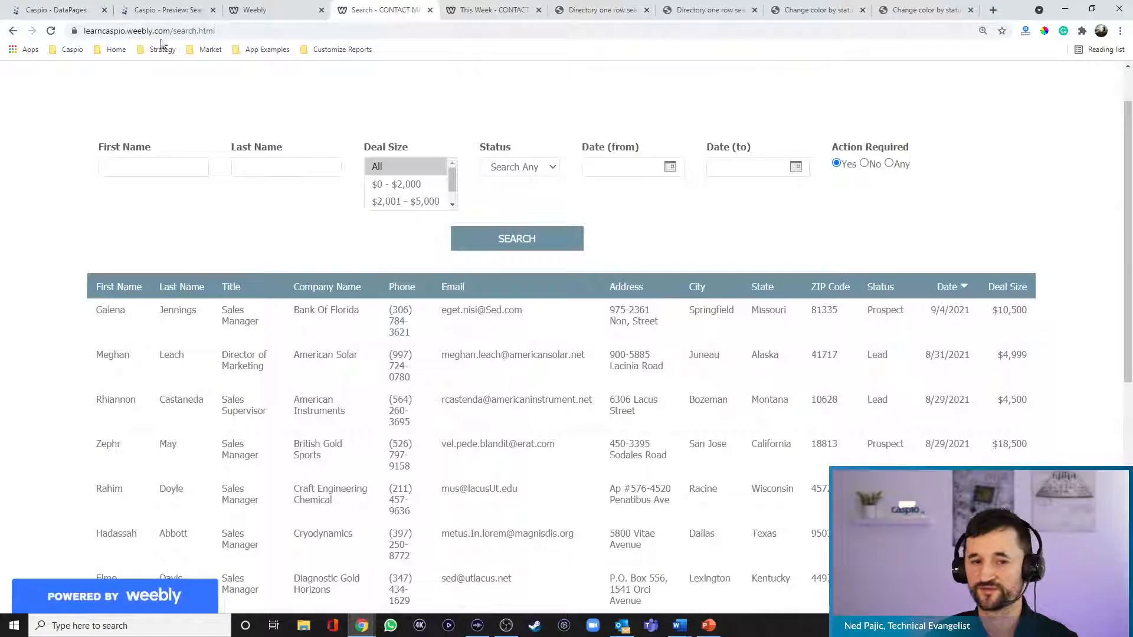
pyautogui.click(50, 31)
pyautogui.scroll(-20, 1044, 236)
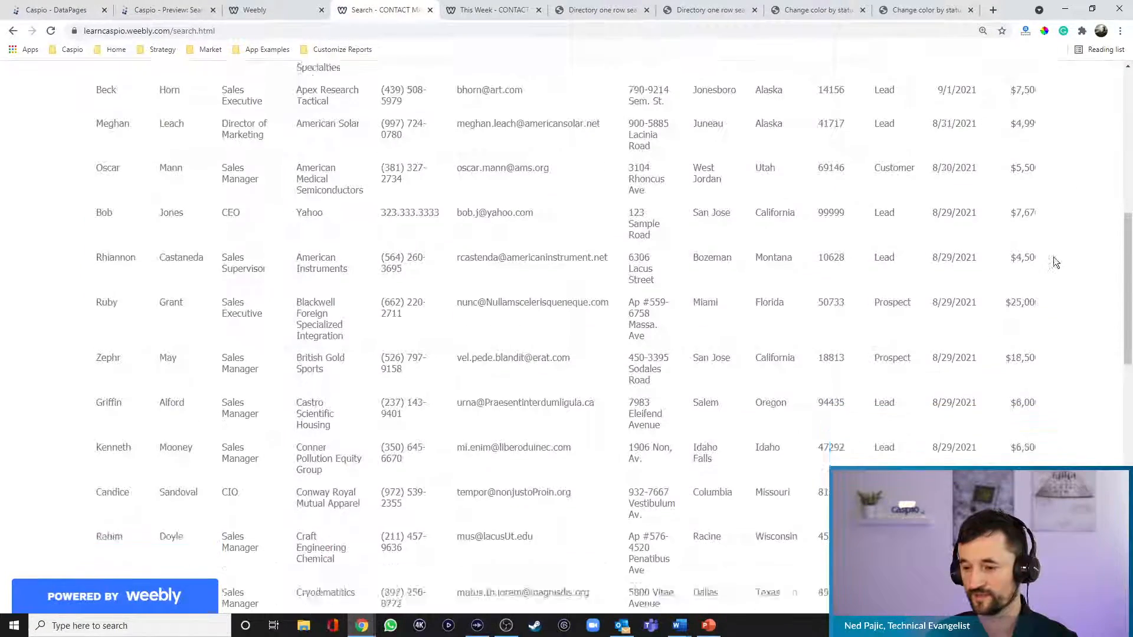
pyautogui.scroll(20, 1054, 257)
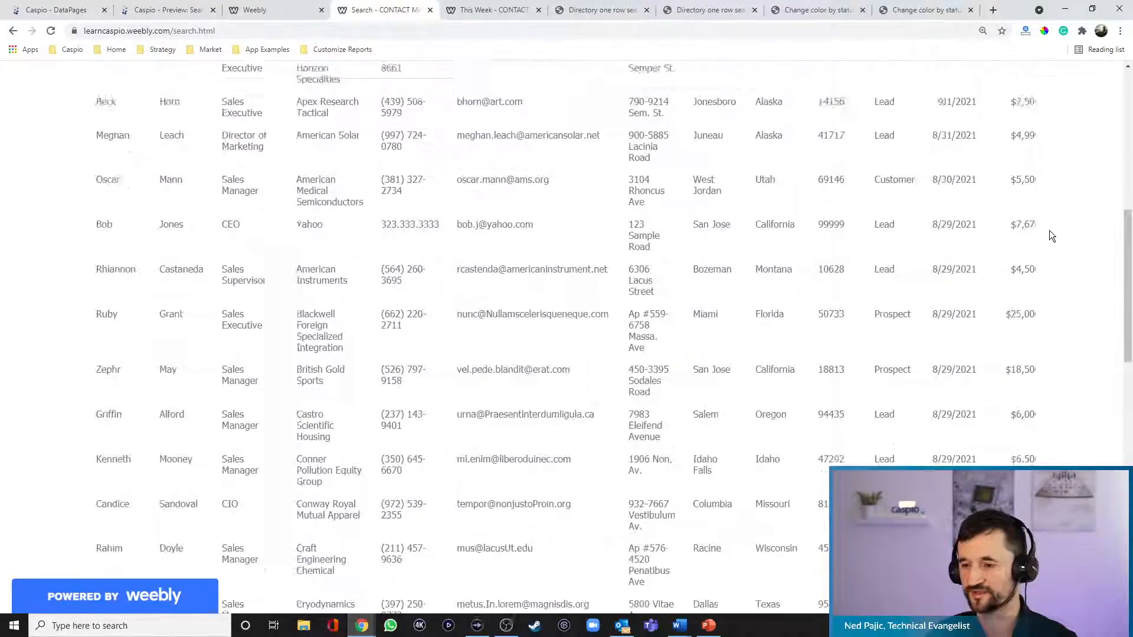
# Search the contacts with Deal Size $2,001 - $5,000, then repeat the search with Action Required set to Yes.
pyautogui.moveTo(451, 244); pyautogui.dragTo(458, 251)
pyautogui.click(418, 243)
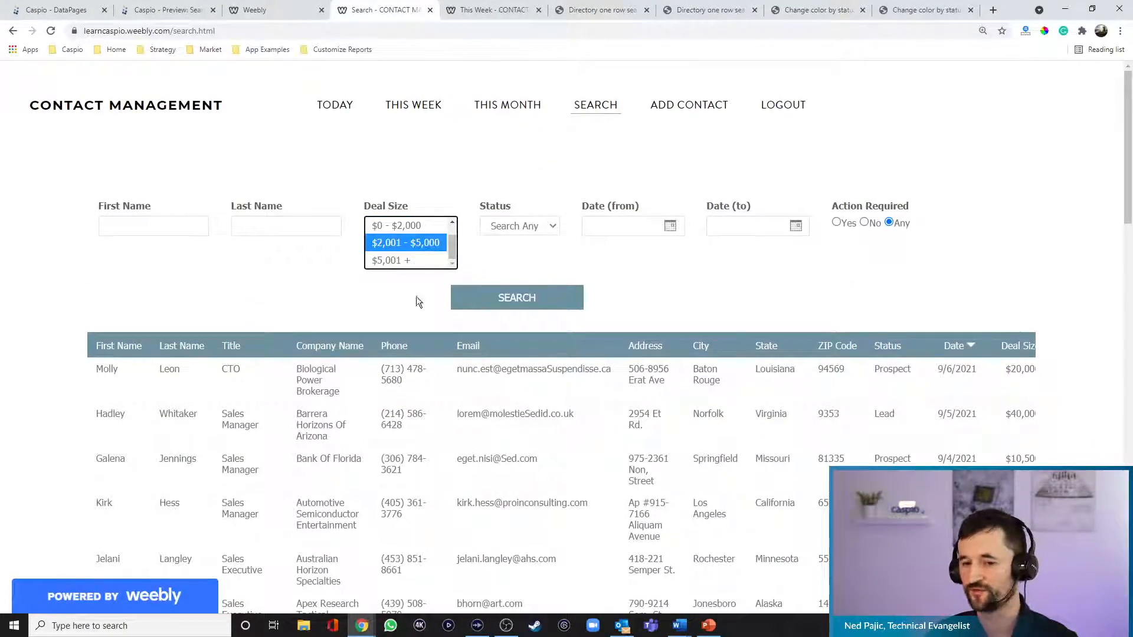
pyautogui.click(517, 298)
pyautogui.scroll(-4, 1016, 357)
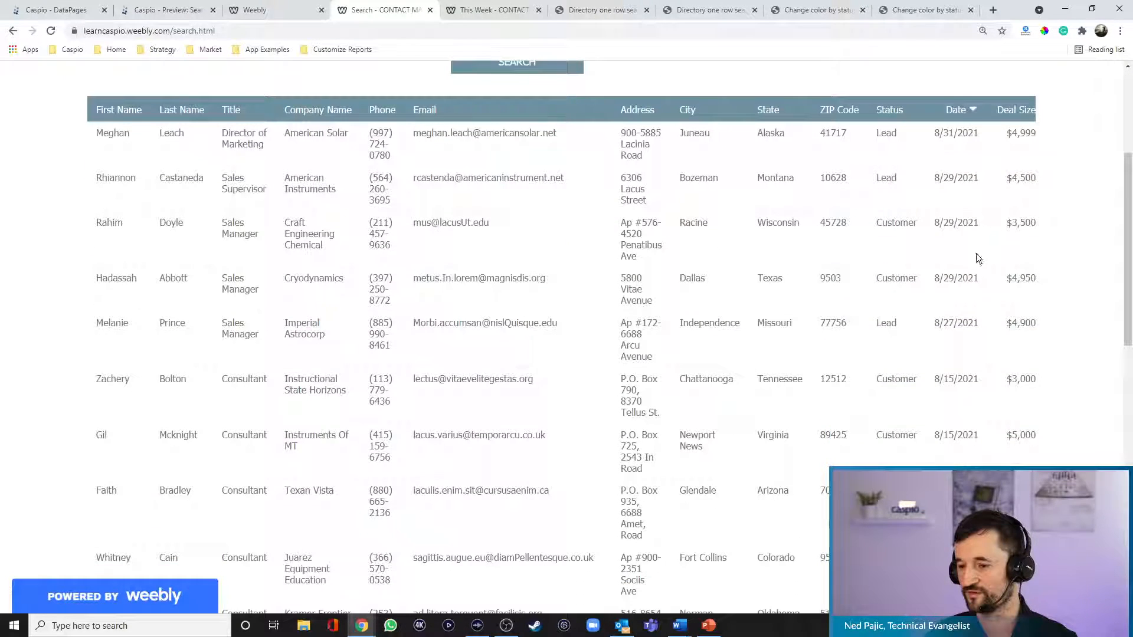
pyautogui.scroll(3, 1029, 360)
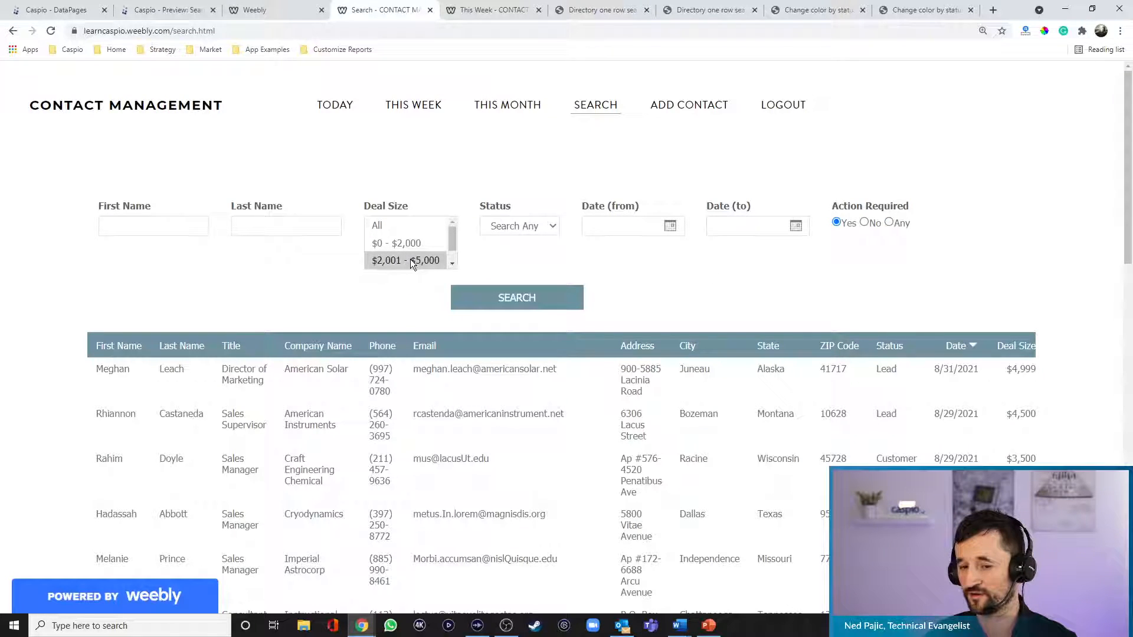
pyautogui.click(562, 291)
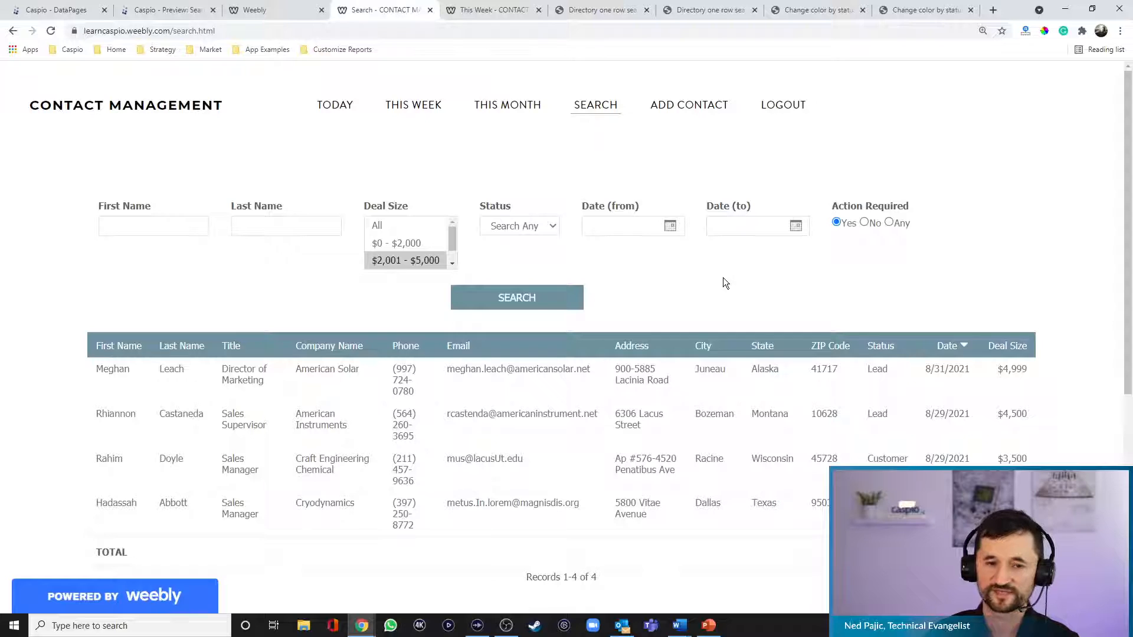
# Copy the Search page's web address and open the Search Contacts DataPage for editing at the search field configuration.
pyautogui.click(230, 31)
pyautogui.hotkey('ctrl', 'c')
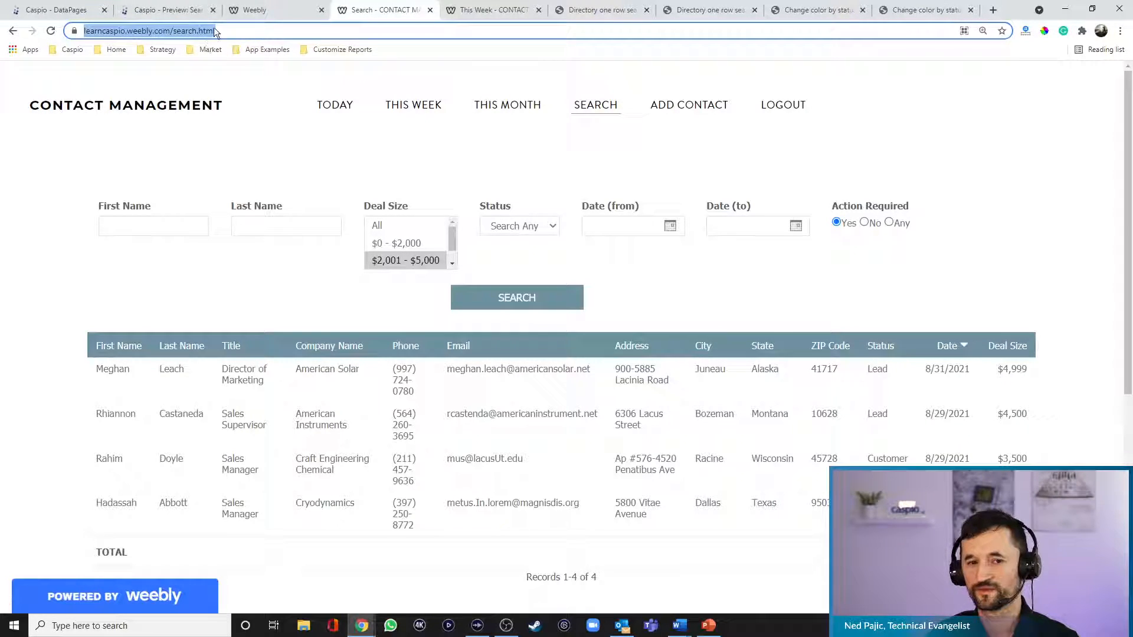
pyautogui.click(59, 10)
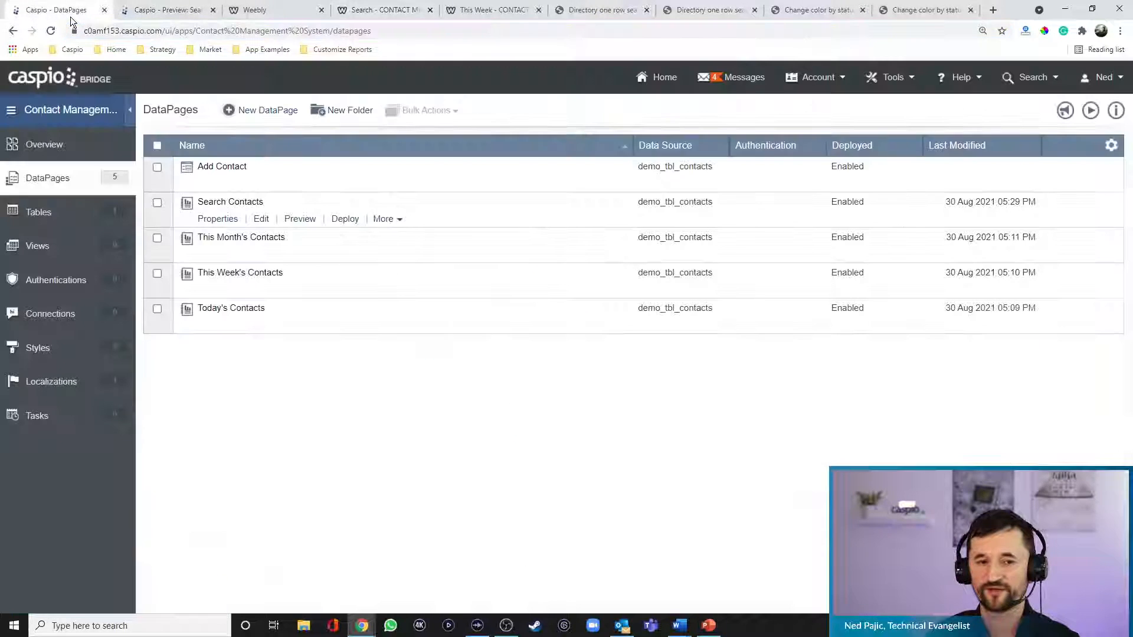
pyautogui.click(260, 220)
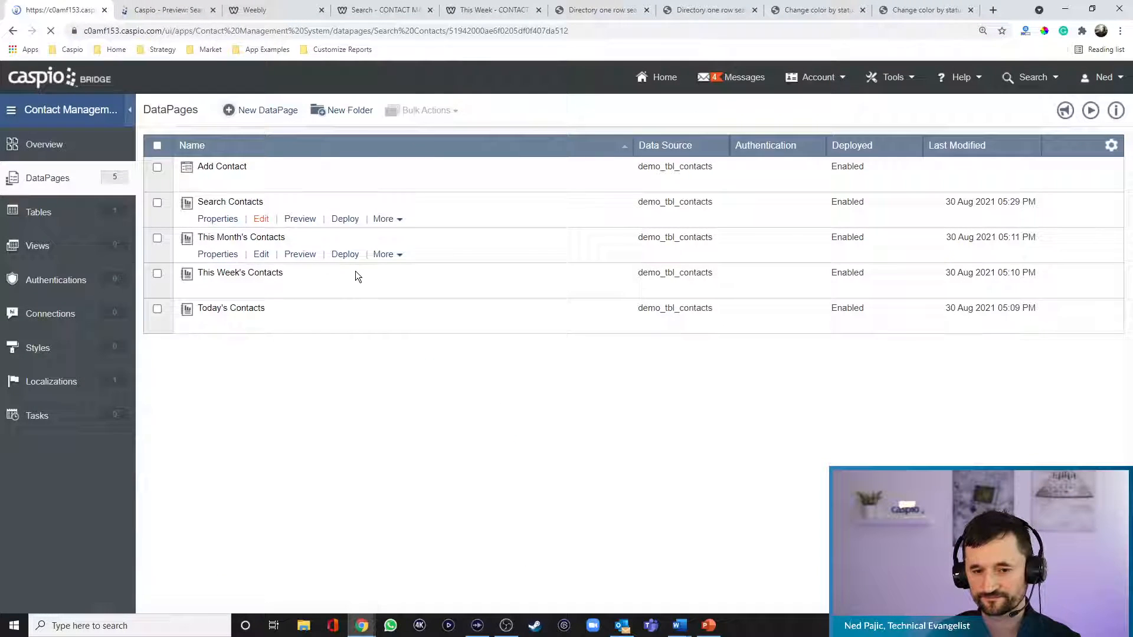
pyautogui.click(589, 524)
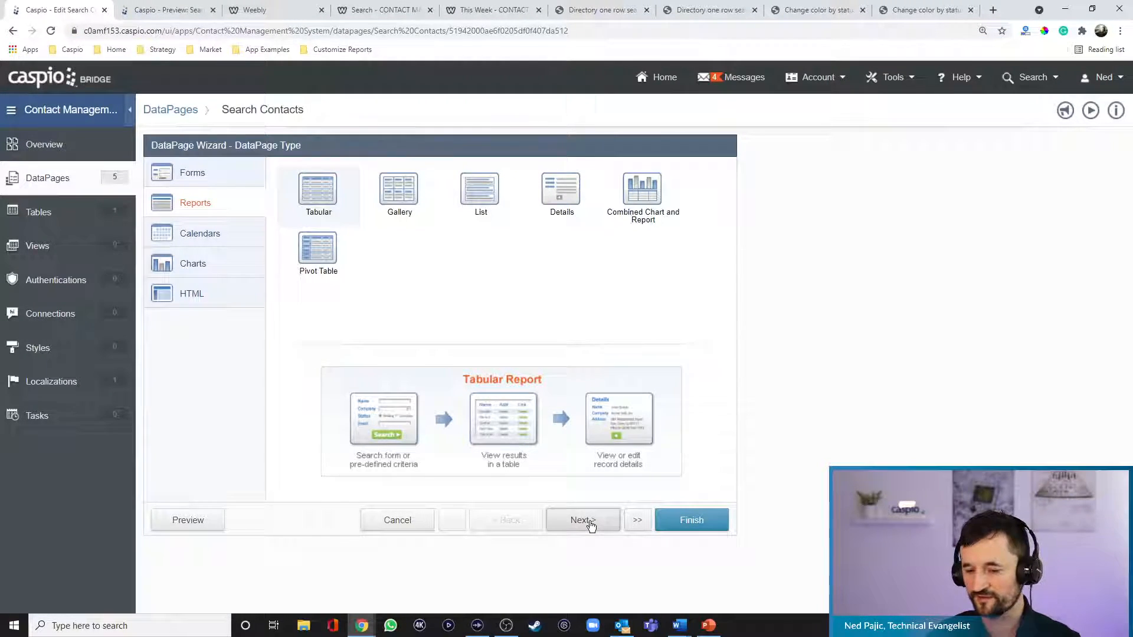
pyautogui.click(591, 522)
pyautogui.click(594, 524)
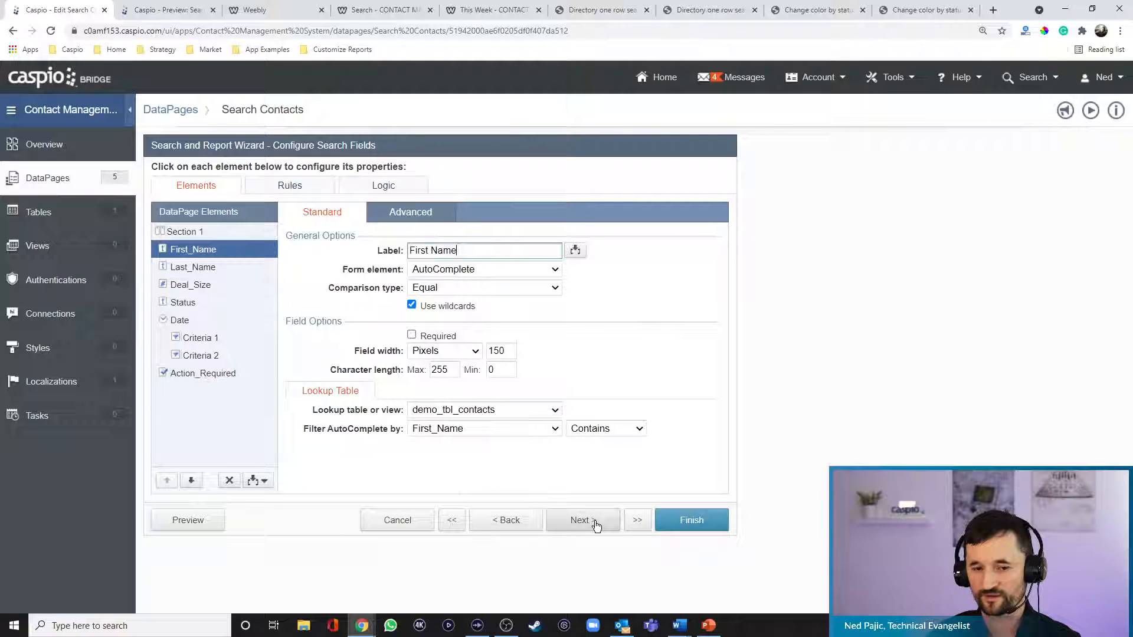
# Add an HTML Block to the search form and move it to the end, below Action_Required.
pyautogui.click(257, 480)
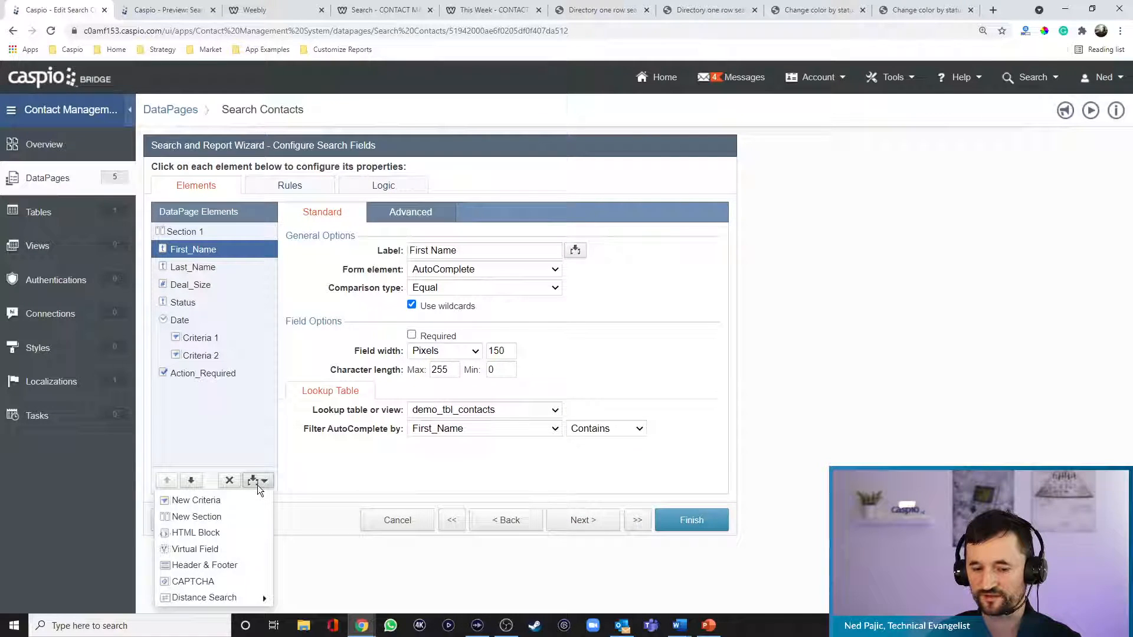
pyautogui.click(233, 532)
pyautogui.click(190, 479)
pyautogui.click(190, 479)
pyautogui.click(190, 479)
pyautogui.click(191, 479)
pyautogui.click(190, 479)
pyautogui.click(190, 479)
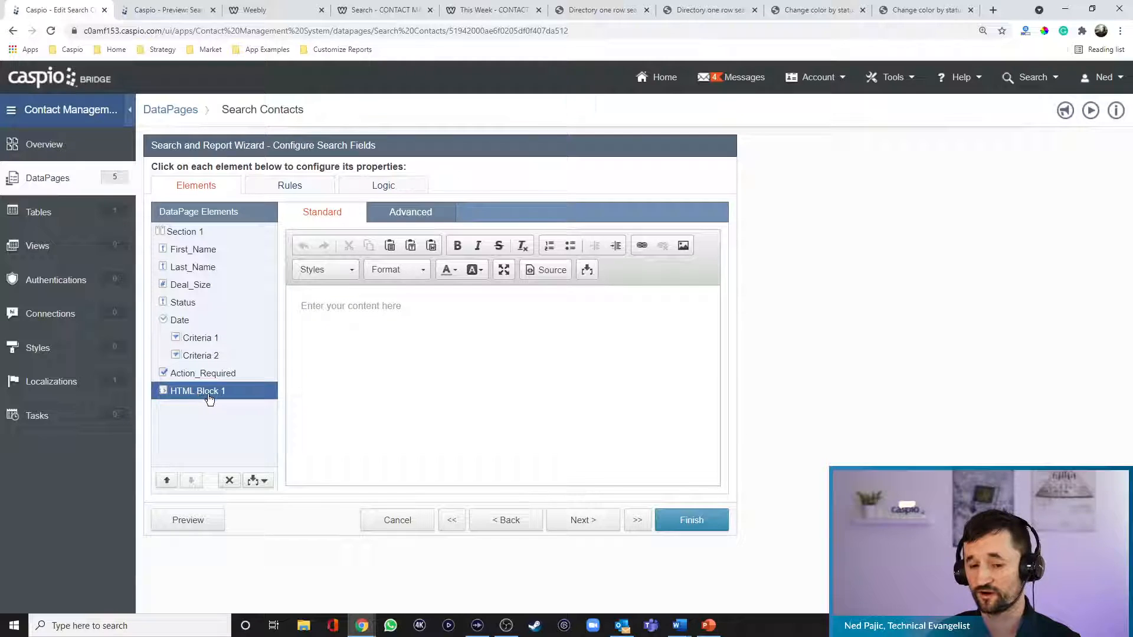
# Remove the HTML Block from the search form, add a Header & Footer instead, and select the Footer.
pyautogui.click(230, 479)
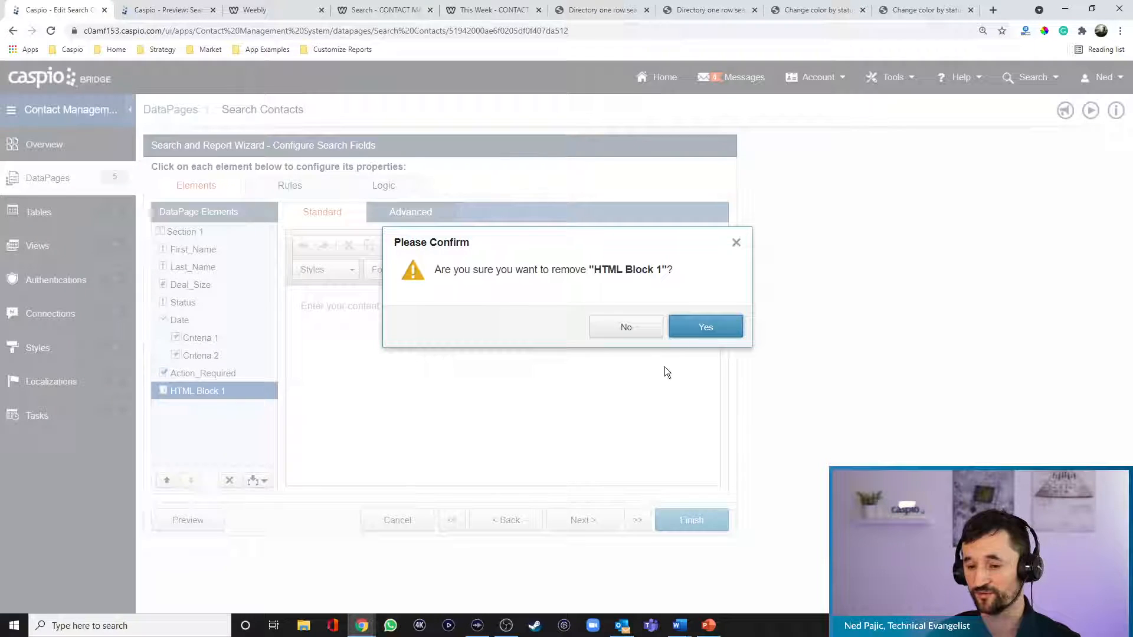
pyautogui.click(706, 328)
pyautogui.click(257, 481)
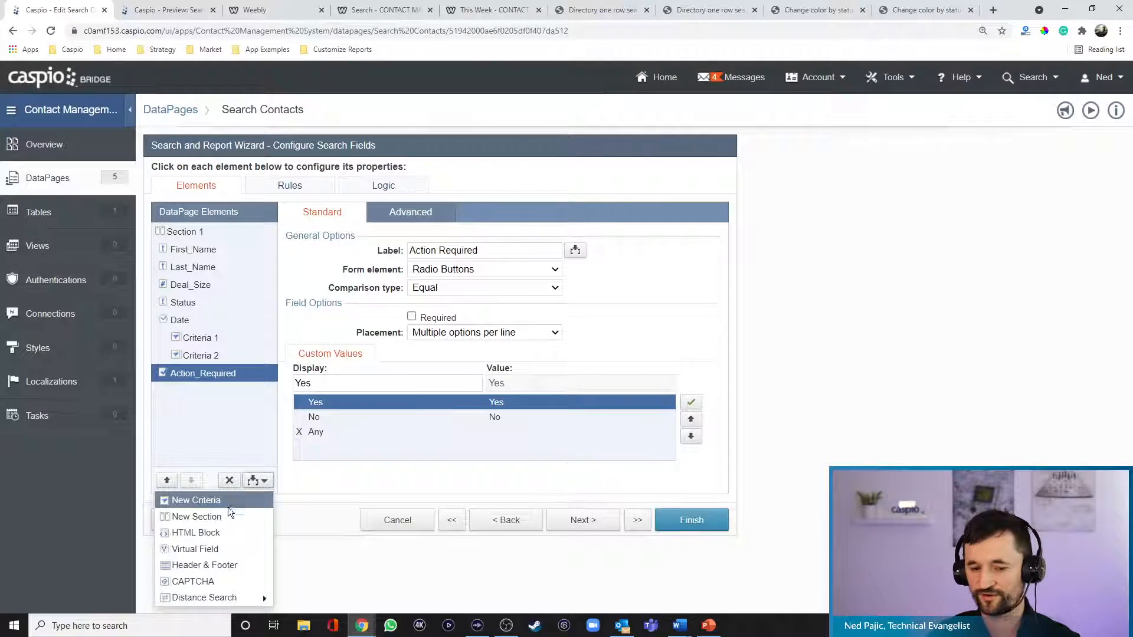
pyautogui.click(214, 564)
pyautogui.click(177, 409)
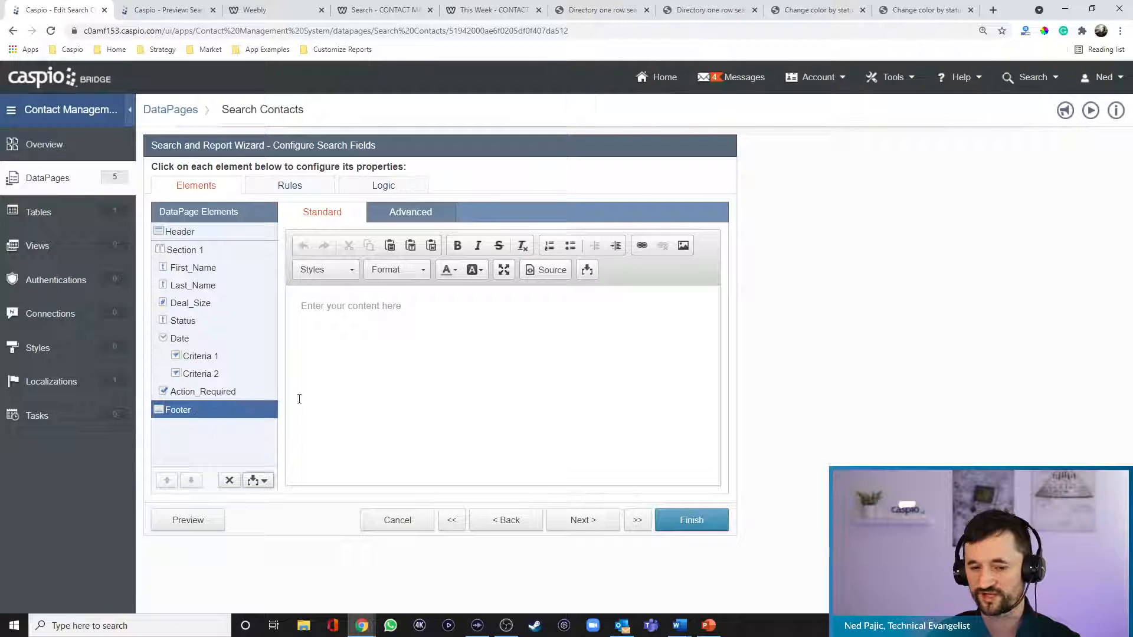
pyautogui.click(477, 316)
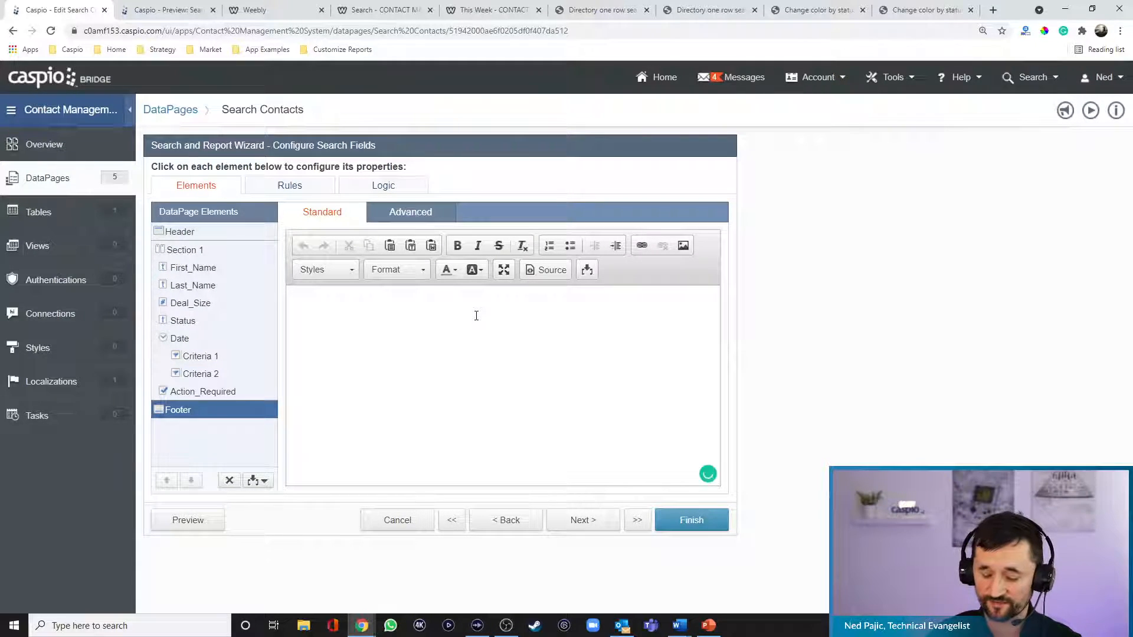
pyautogui.write('Re')
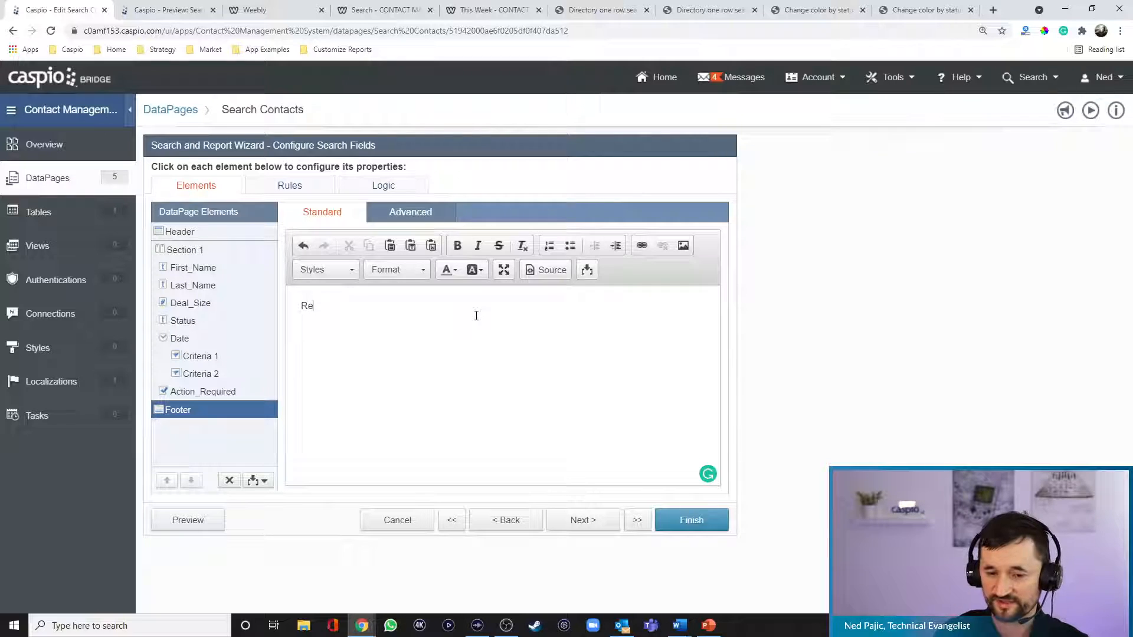
pyautogui.write('set Search')
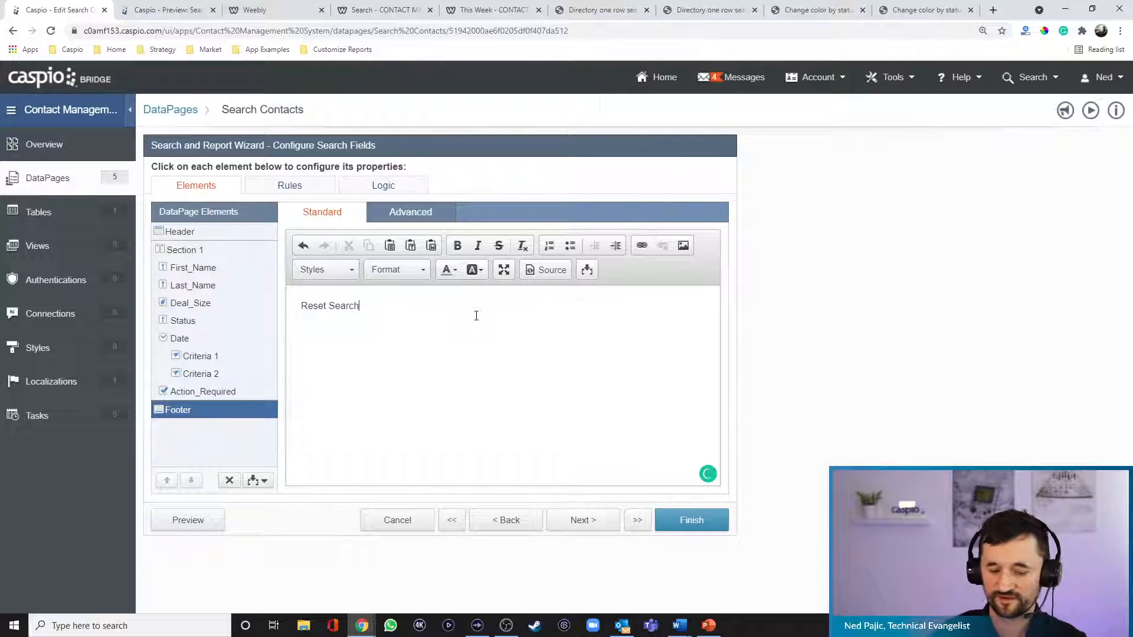
pyautogui.hotkey('ctrl', 'a')
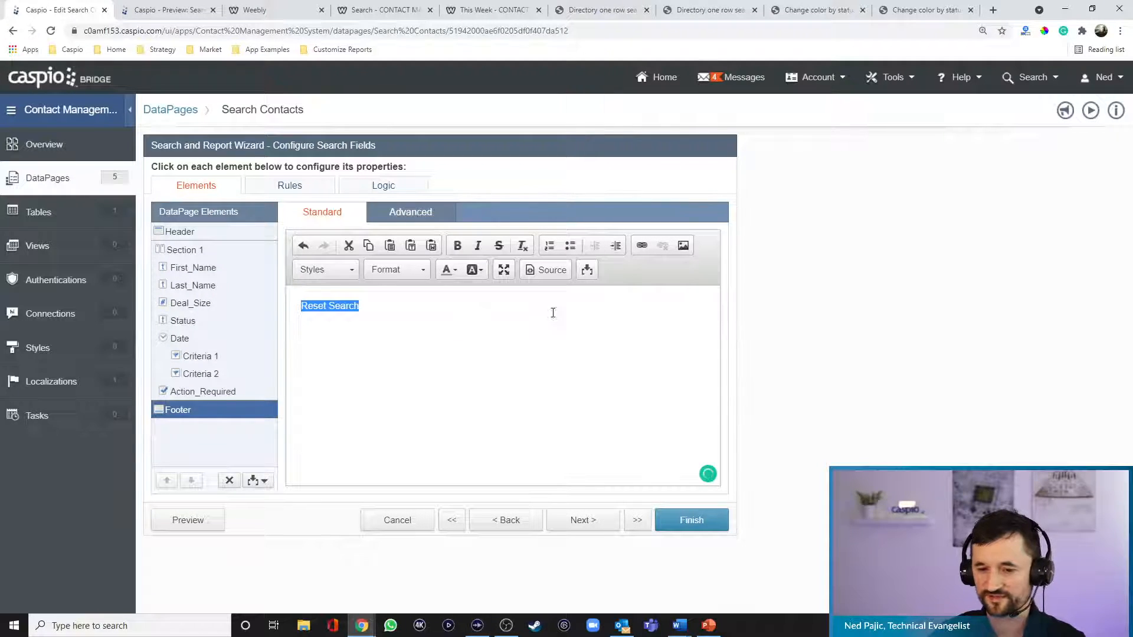
pyautogui.click(642, 247)
pyautogui.hotkey('ctrl', 'v')
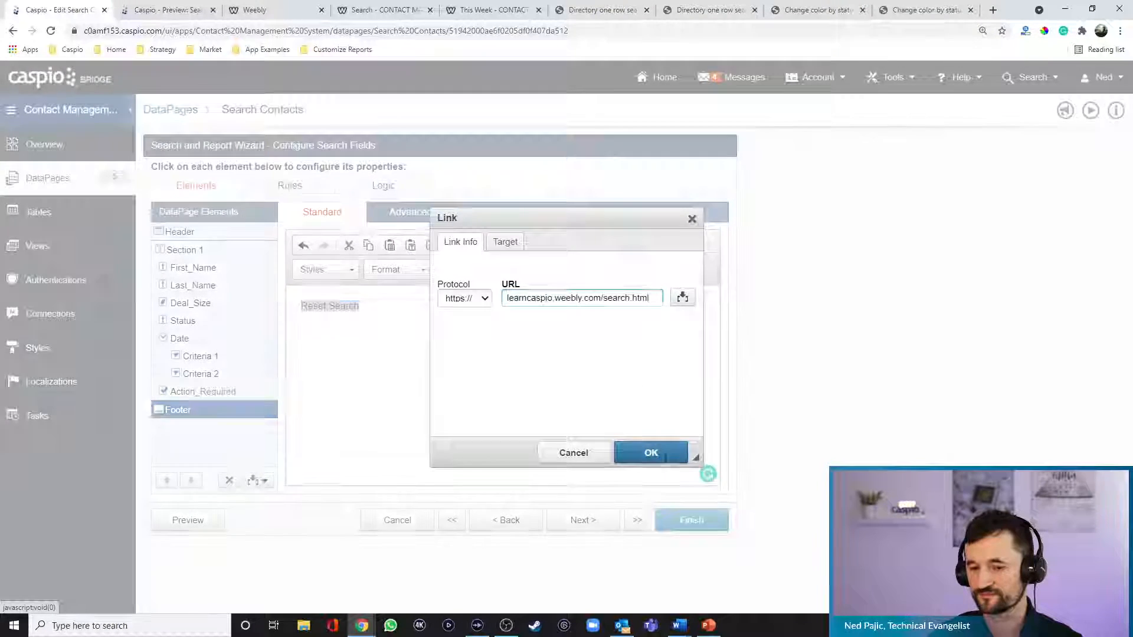
pyautogui.click(651, 453)
pyautogui.click(447, 337)
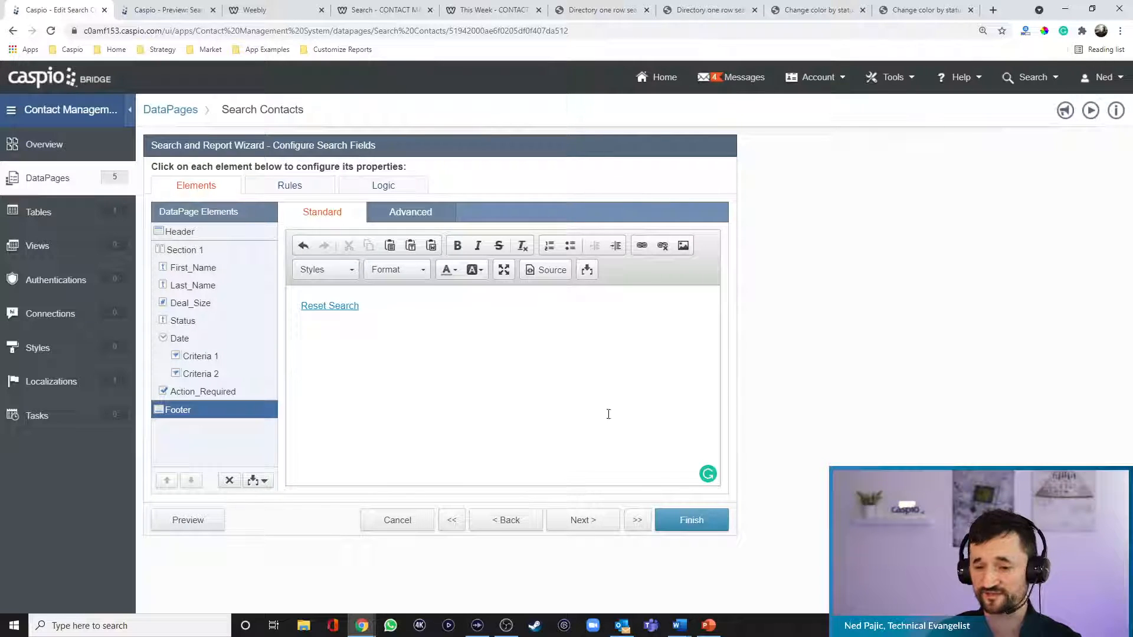
pyautogui.click(687, 521)
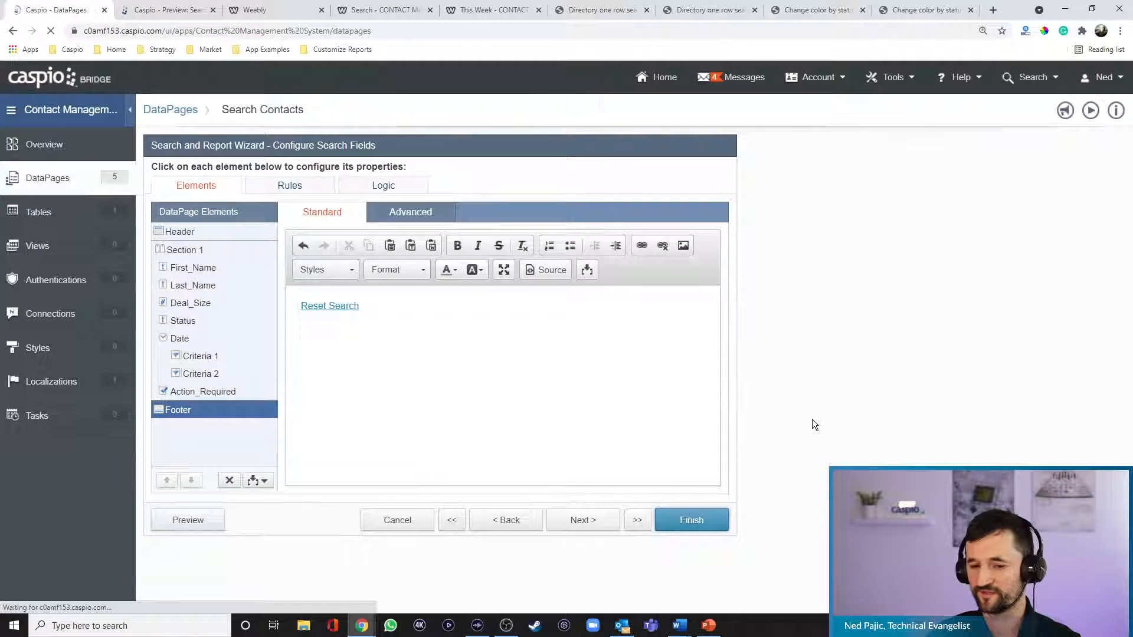
# Reload the deployed Search page, search with Deal Size $2,001 - $5,000 and Action Required Yes, then try the Reset Search link.
pyautogui.click(401, 12)
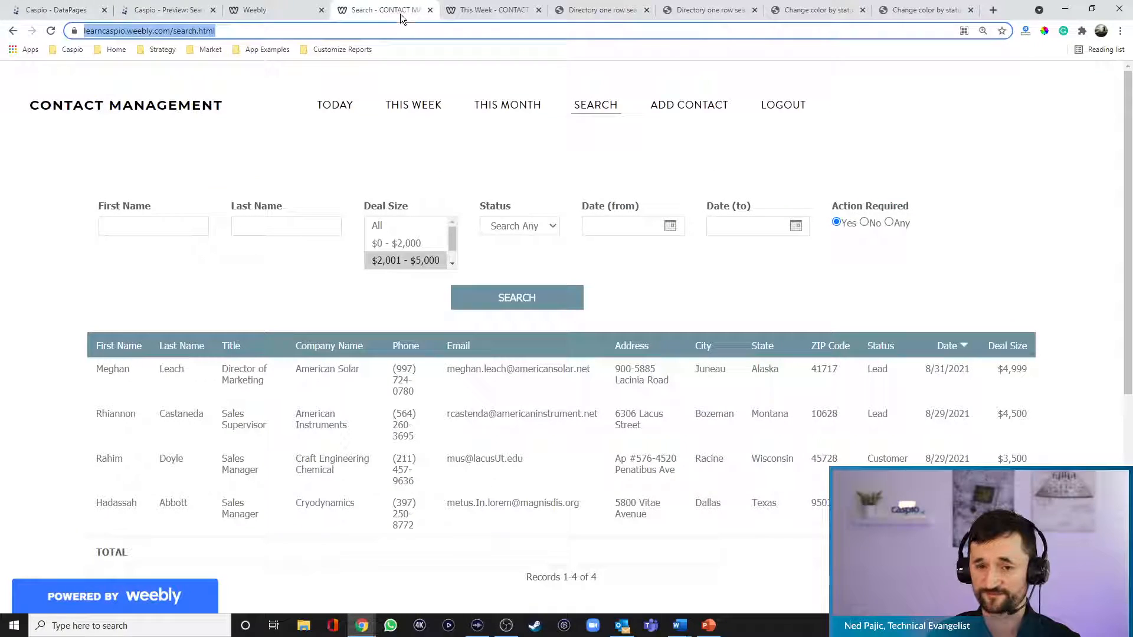
pyautogui.click(52, 31)
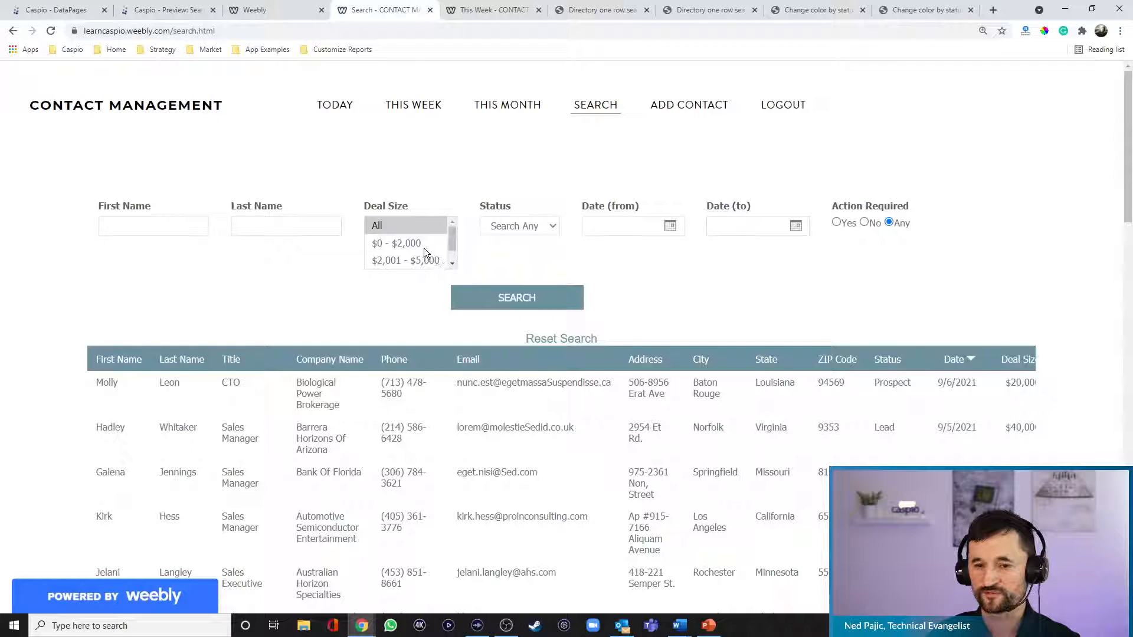
pyautogui.scroll(-1, 414, 259)
pyautogui.click(414, 260)
pyautogui.click(836, 222)
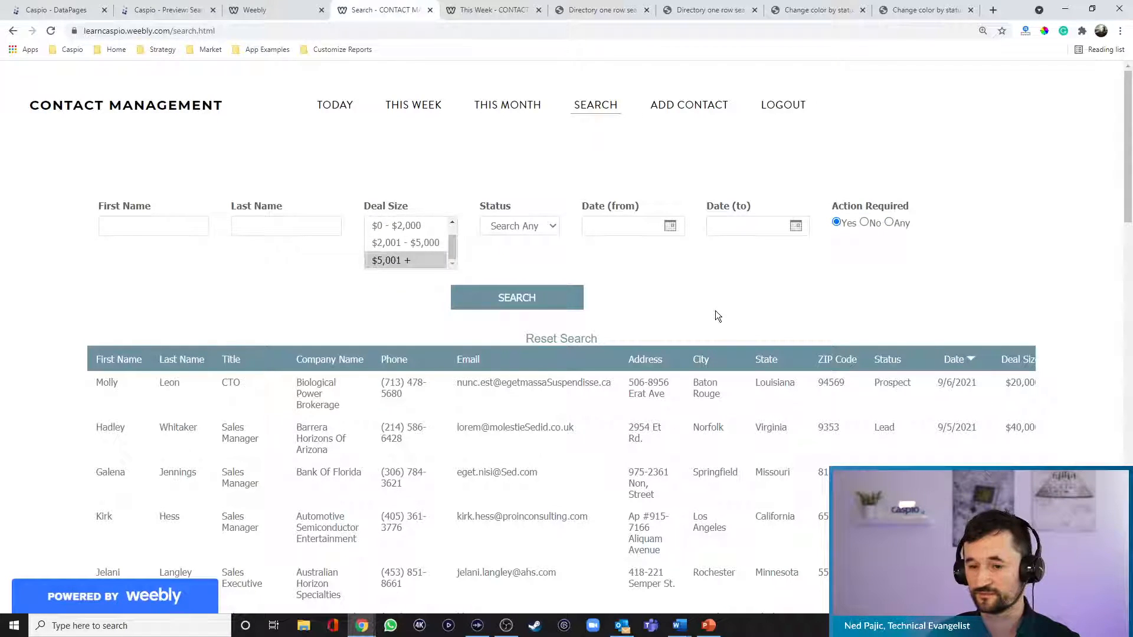
pyautogui.click(415, 243)
pyautogui.click(546, 299)
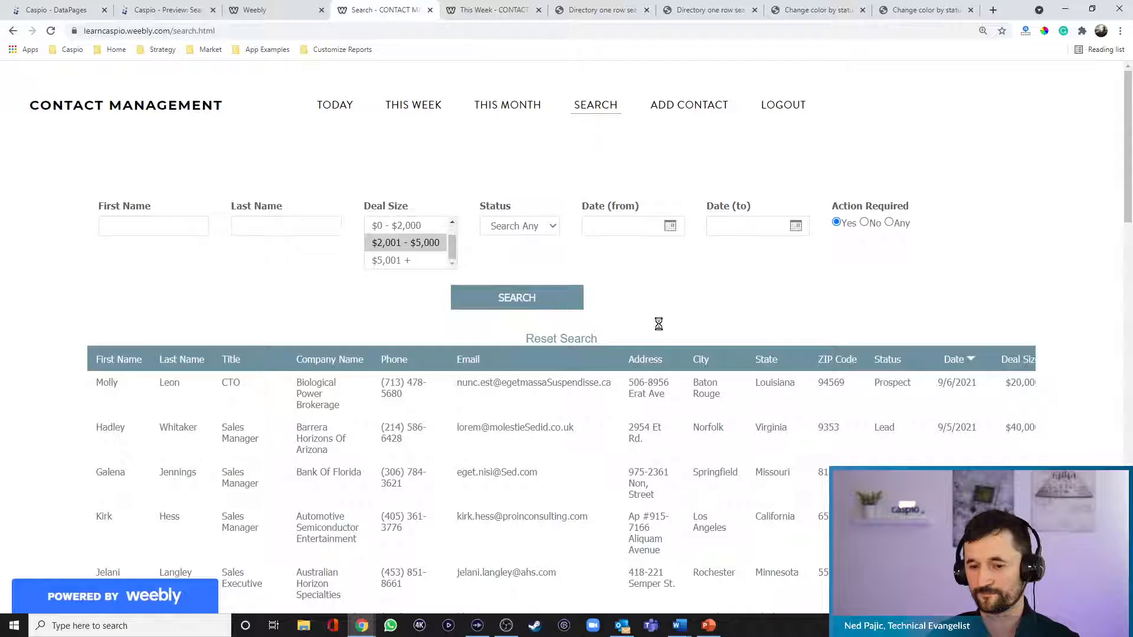
pyautogui.scroll(-2, 974, 272)
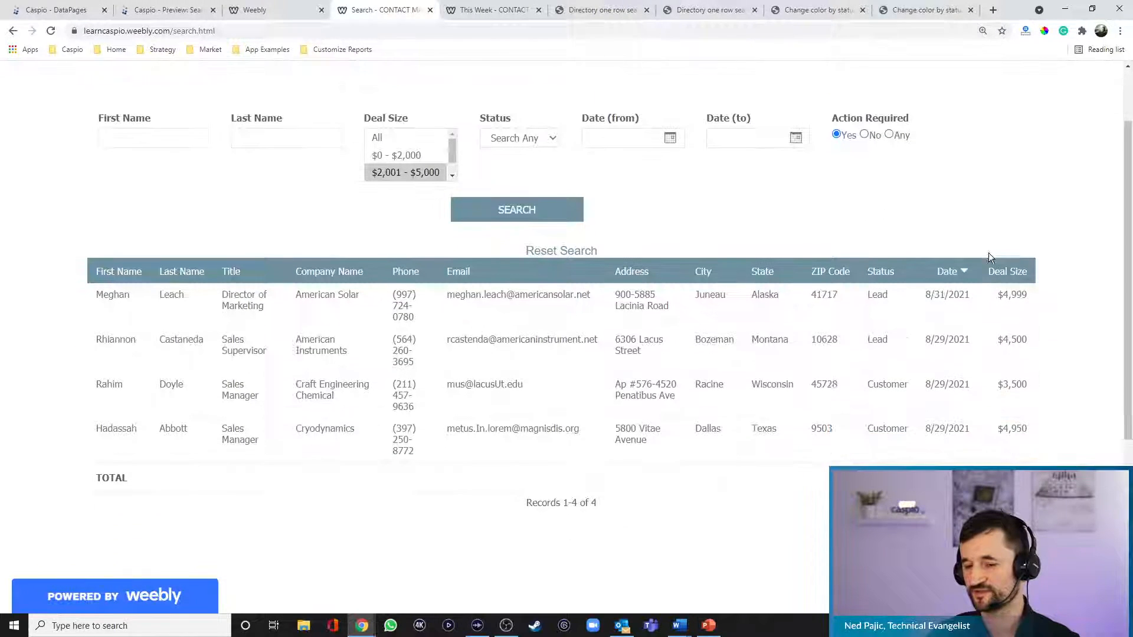
pyautogui.click(572, 223)
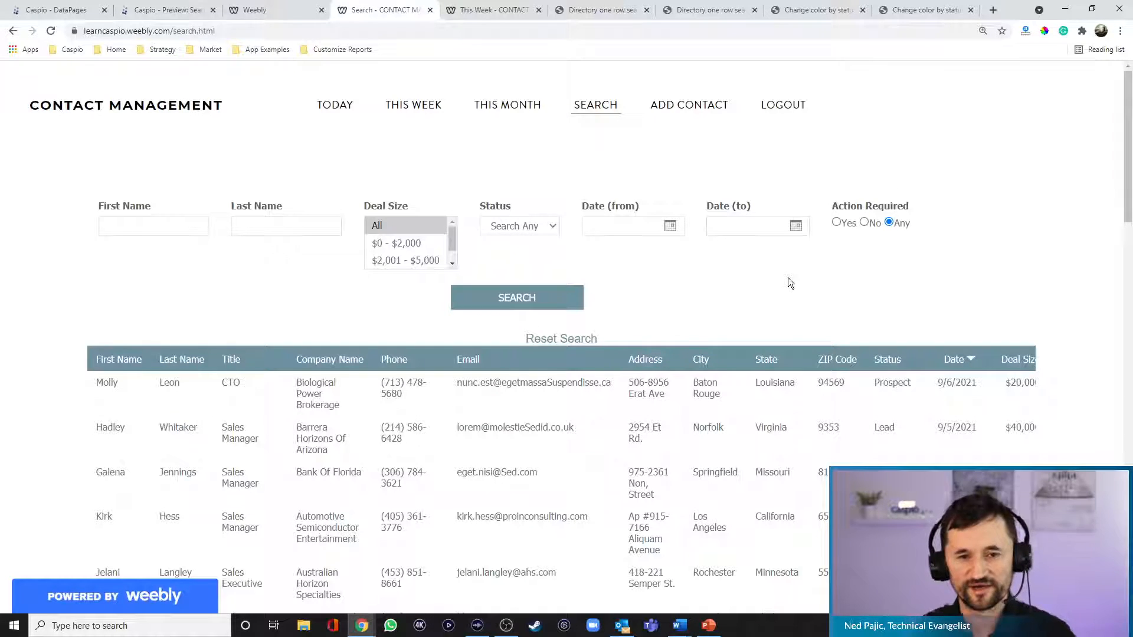
# Switch to the Weebly editor and open header.html in the theme's HTML/CSS code editor.
pyautogui.click(296, 13)
pyautogui.click(772, 169)
pyautogui.scroll(-5, 26, 423)
pyautogui.scroll(8, 79, 436)
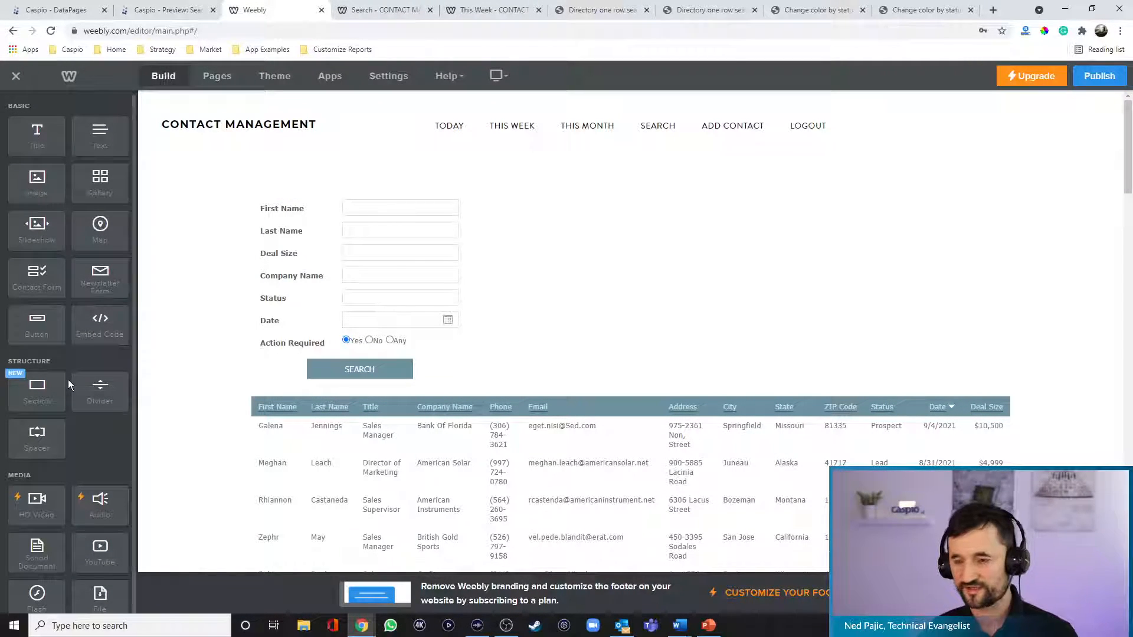
pyautogui.click(216, 77)
pyautogui.click(274, 77)
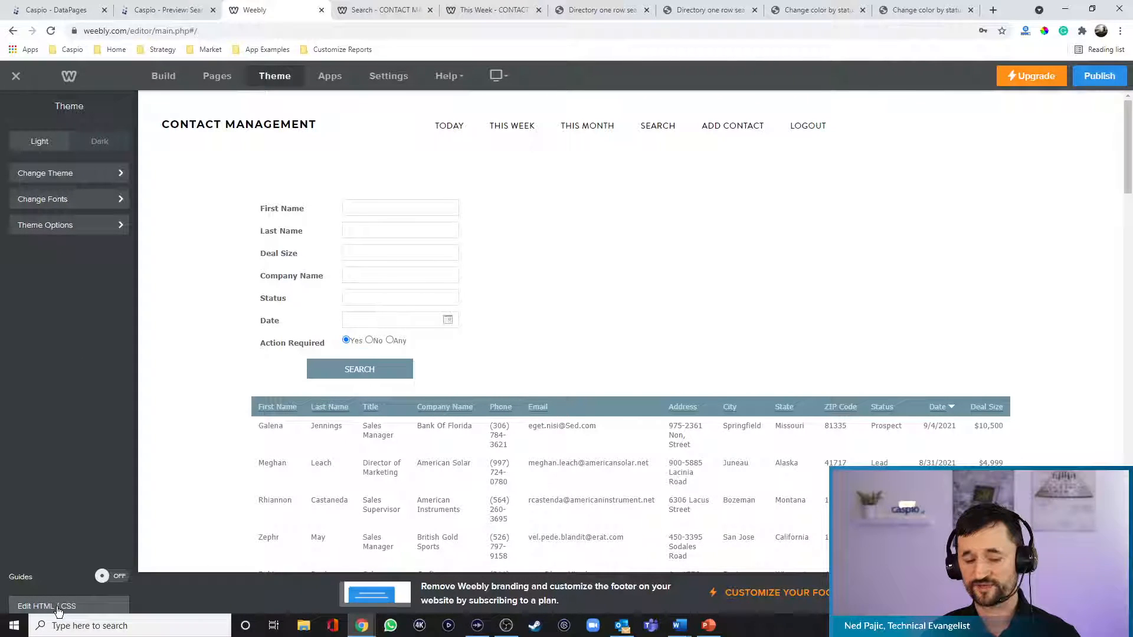
pyautogui.click(97, 612)
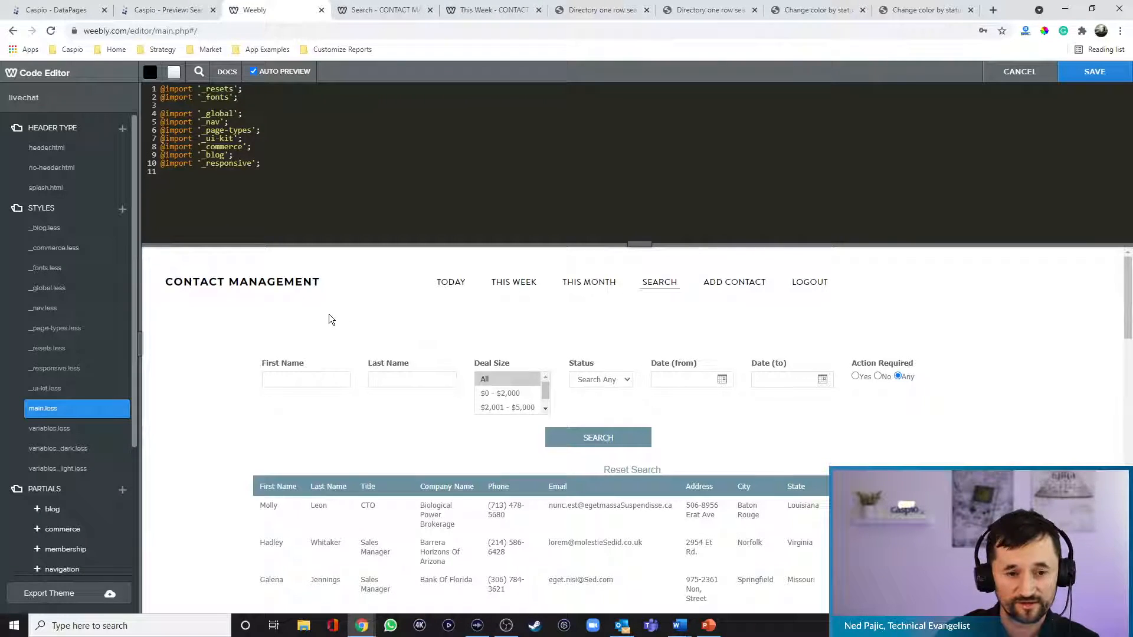
pyautogui.click(47, 149)
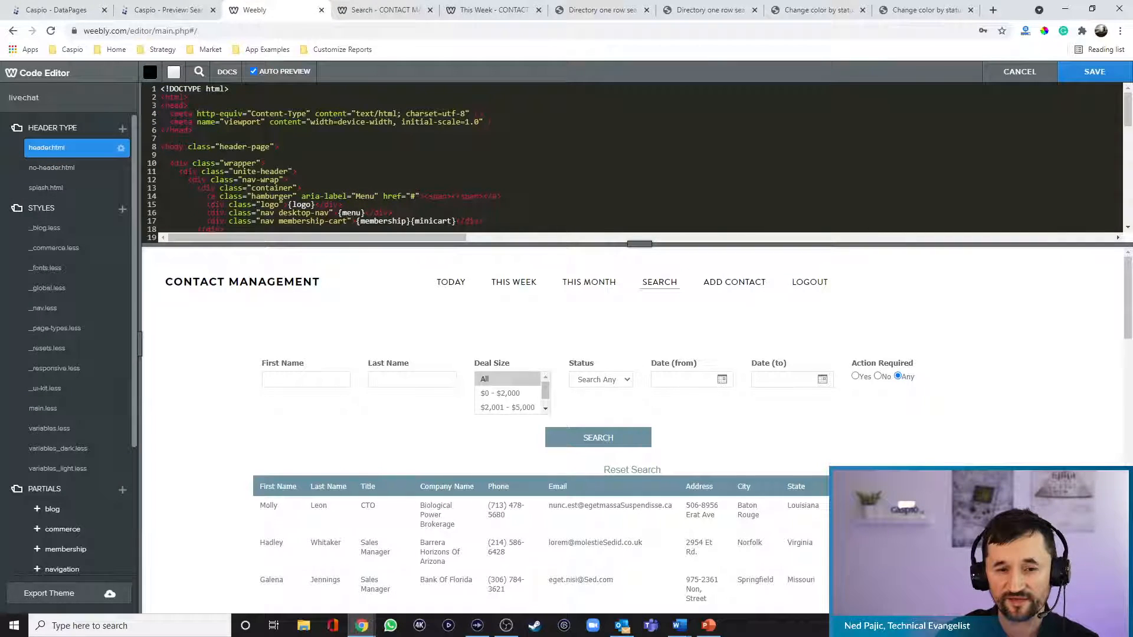
pyautogui.scroll(-1, 226, 164)
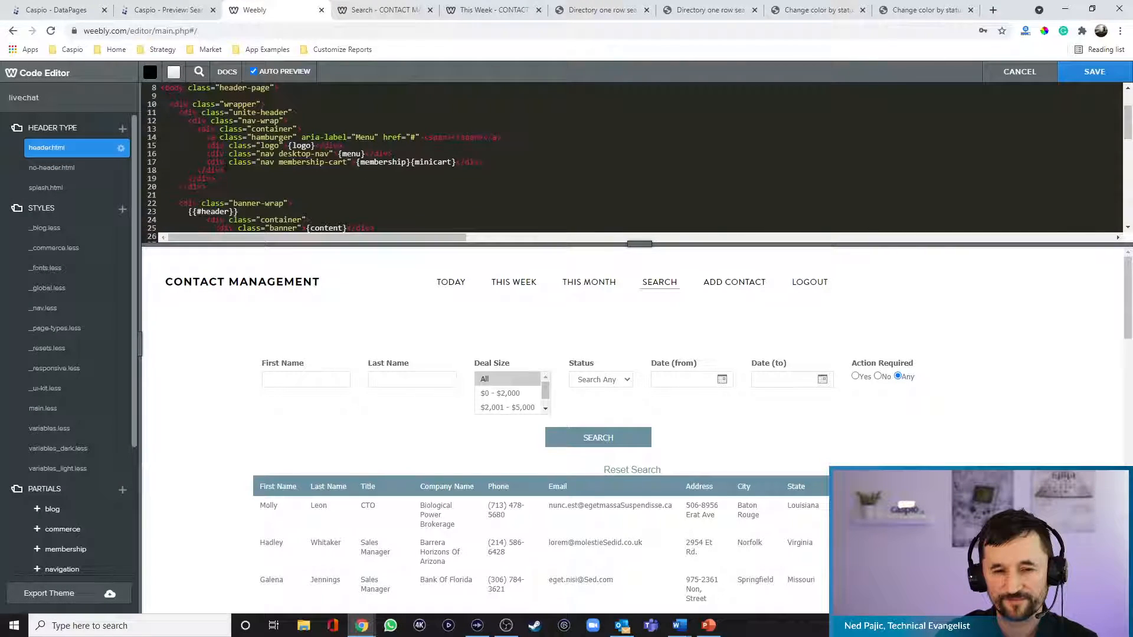
pyautogui.scroll(2, 271, 140)
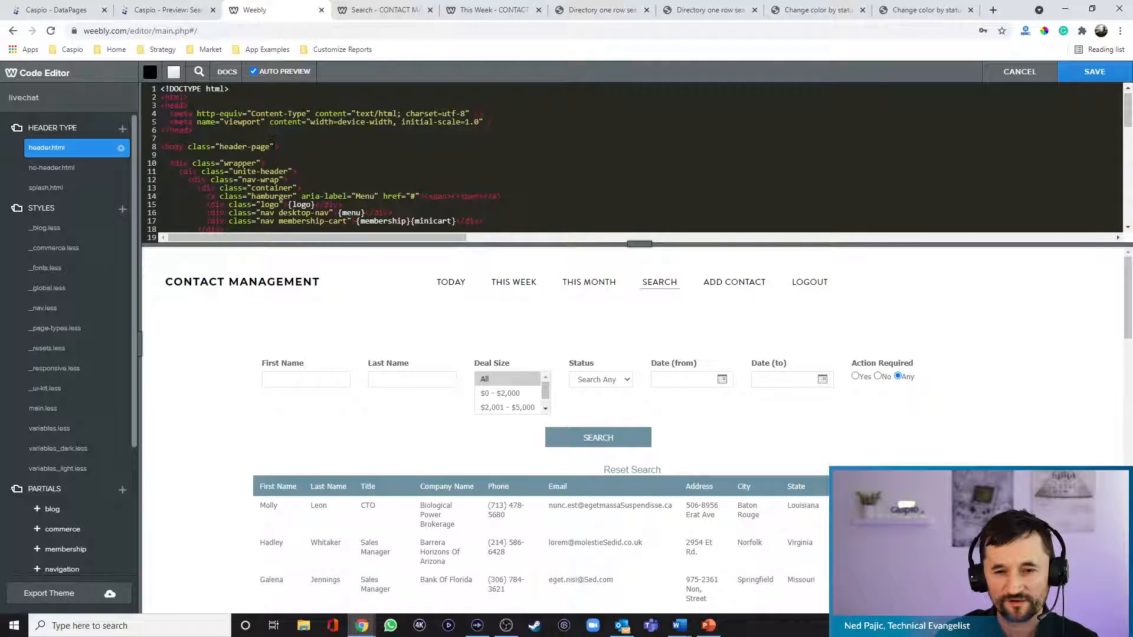
# Add style="width: 1500px;" to the body tag in header.html and save the theme code.
pyautogui.click(276, 148)
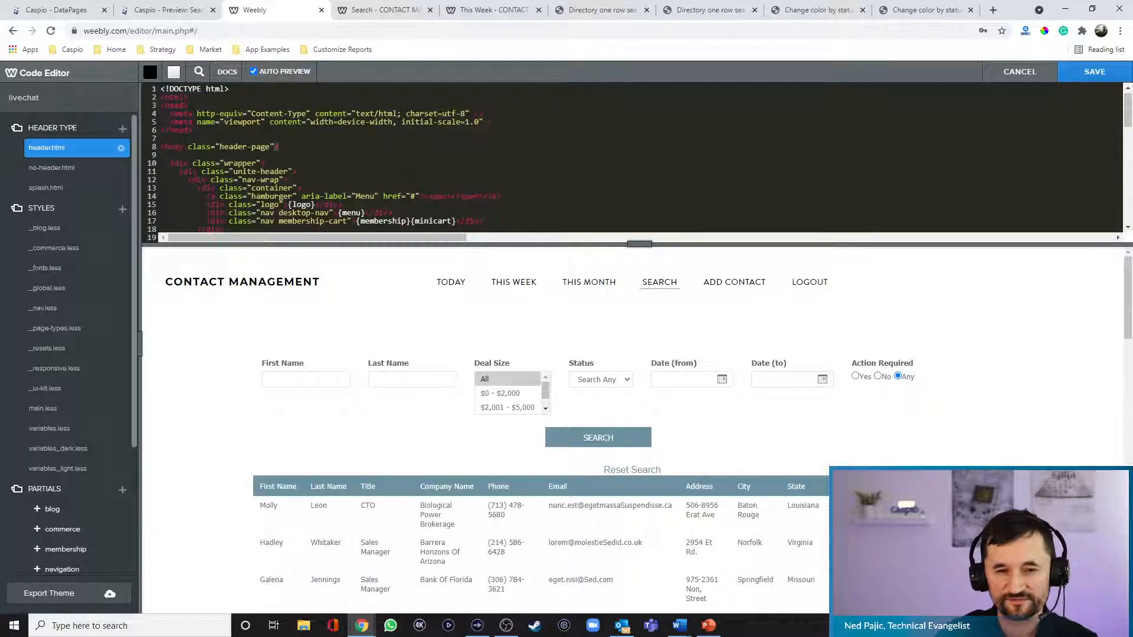
pyautogui.write('style')
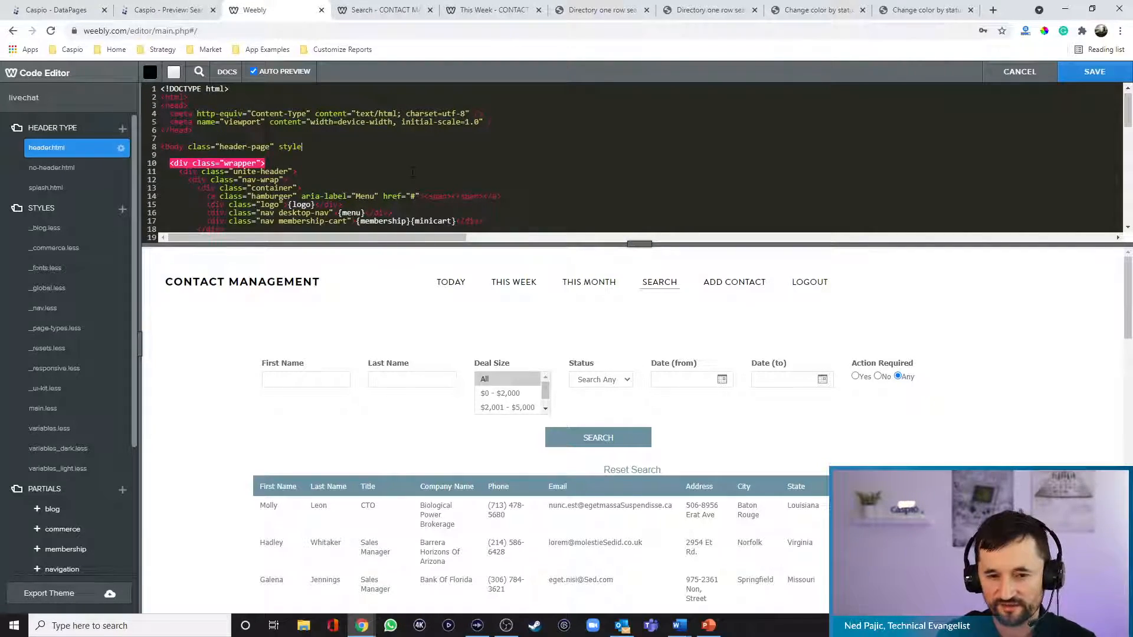
pyautogui.write('="bac')
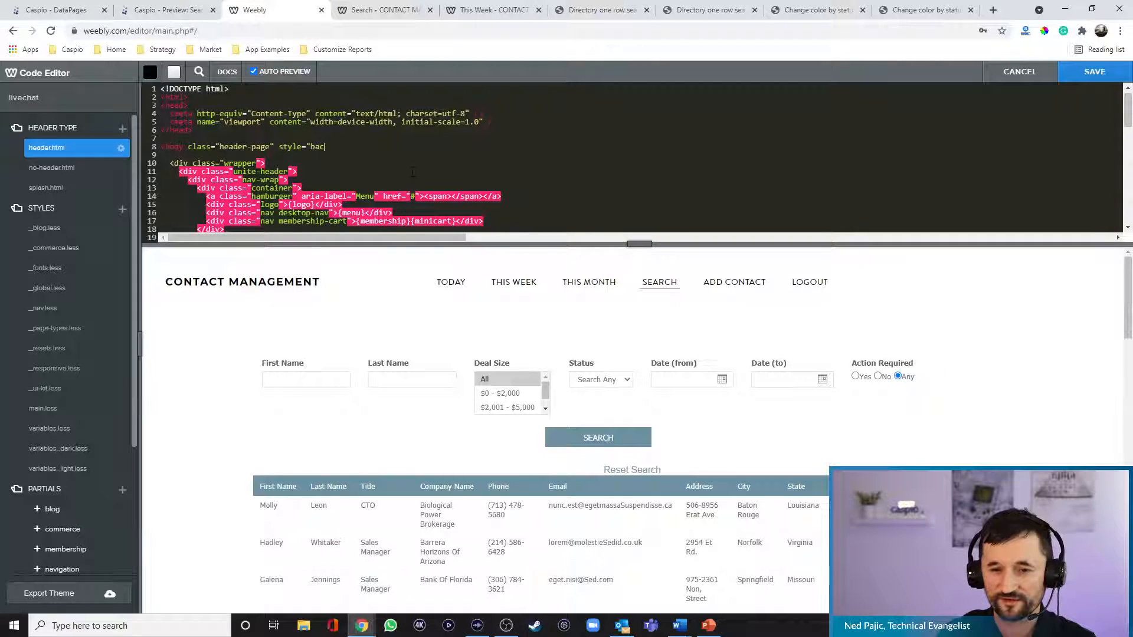
pyautogui.press('BackSpace')
pyautogui.press('BackSpace')
pyautogui.press('BackSpace')
pyautogui.write('width')
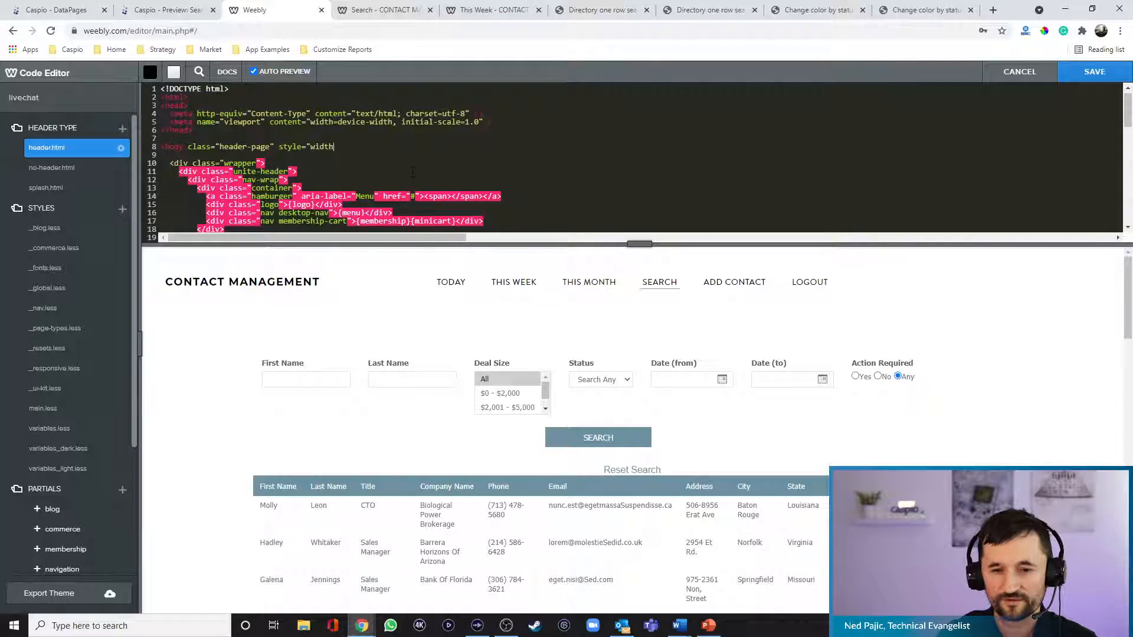
pyautogui.write(':')
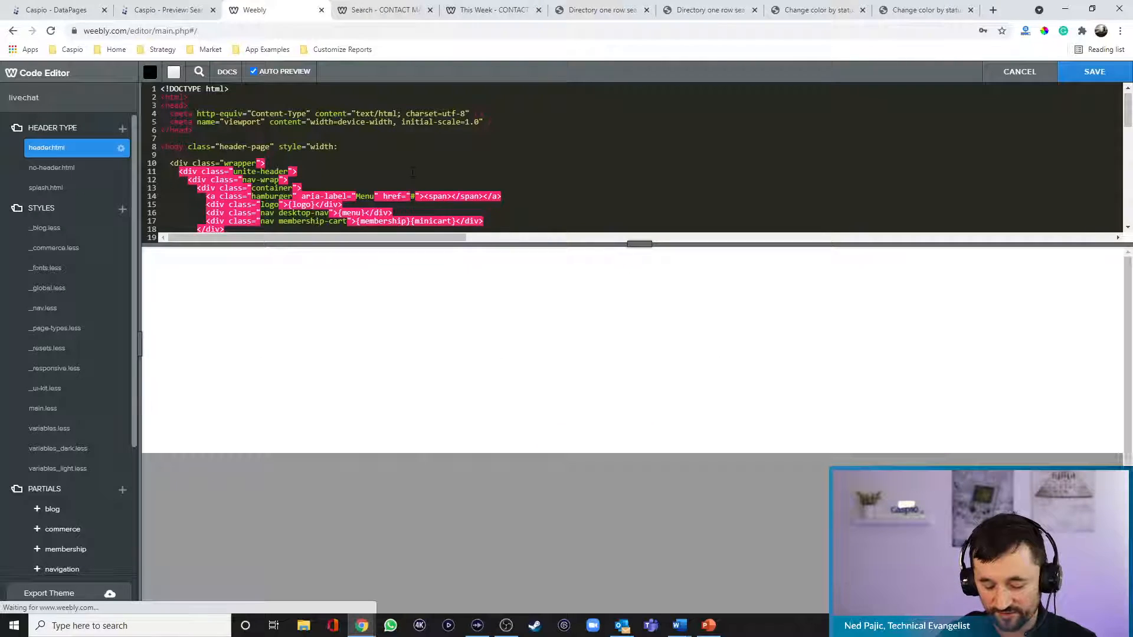
pyautogui.write(' 1500px"')
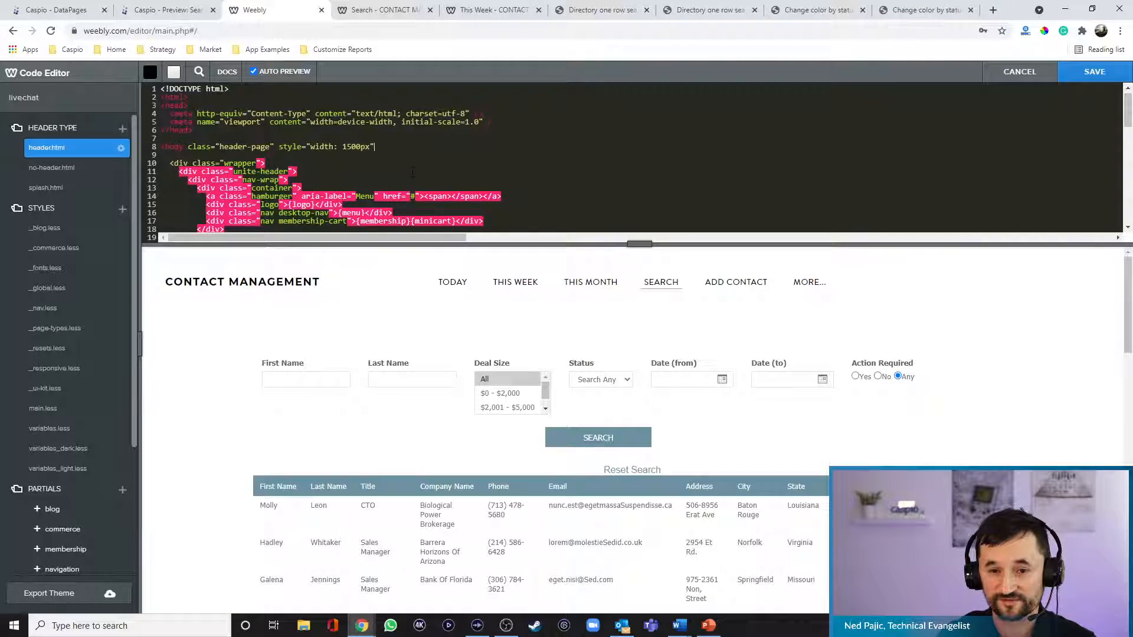
pyautogui.press('BackSpace')
pyautogui.write('>')
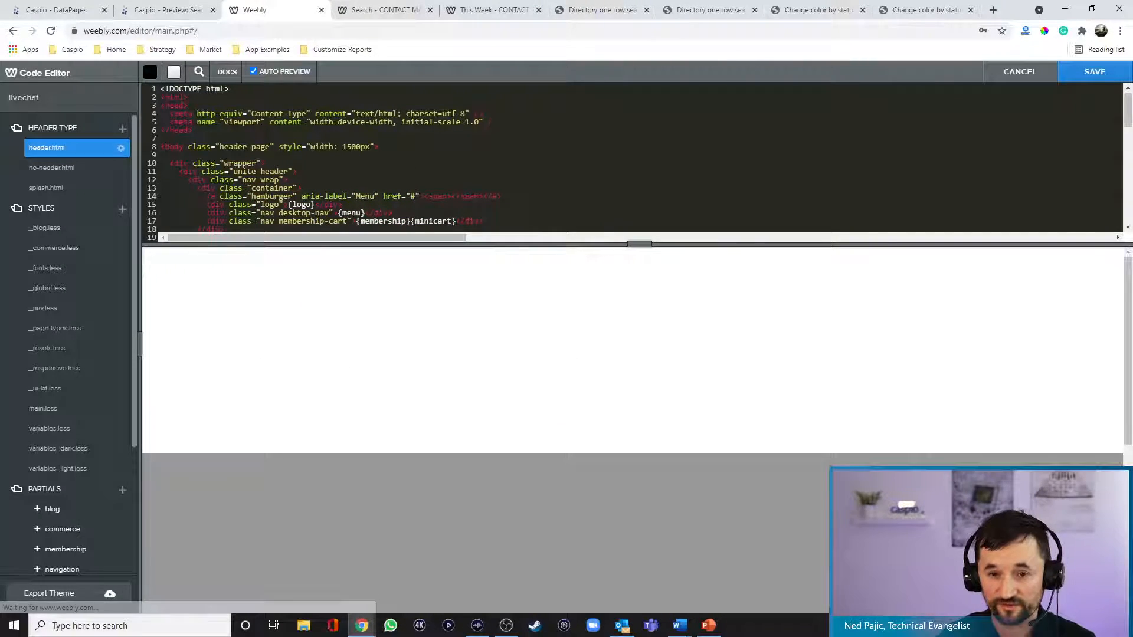
pyautogui.write(';')
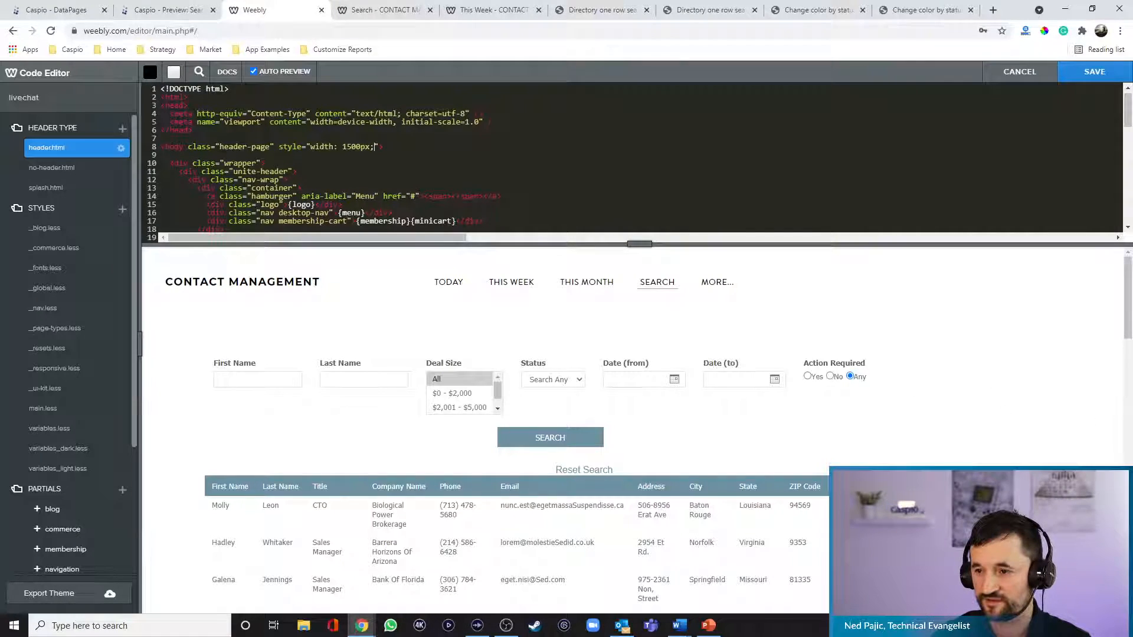
pyautogui.click(1095, 71)
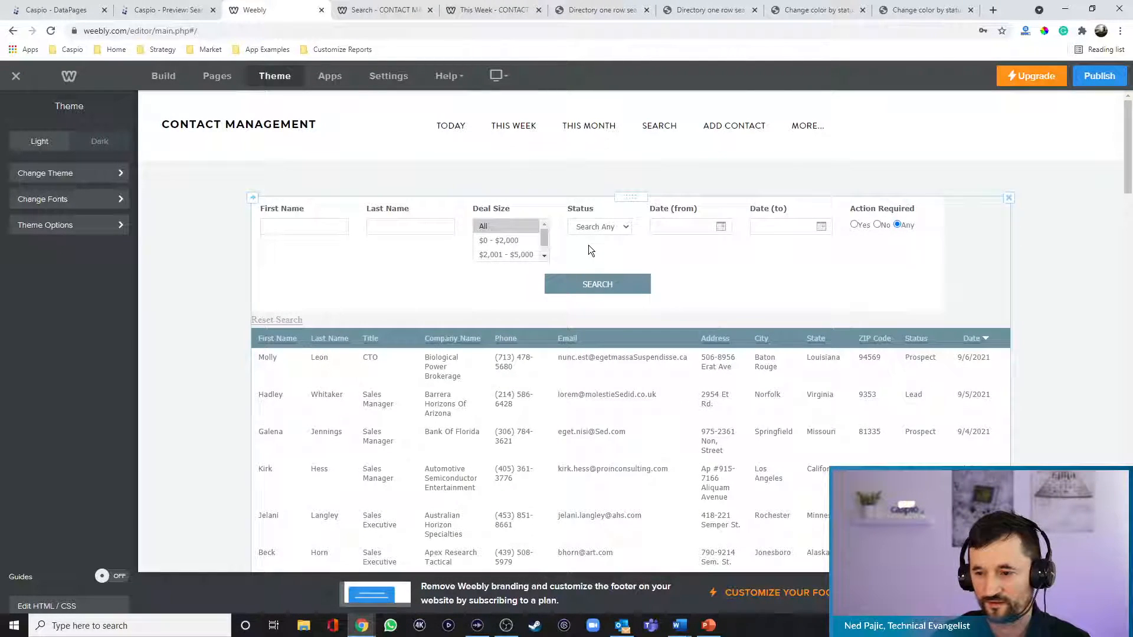
# Publish the website, check the live Today page at a smaller zoom, and return to the Weebly editor.
pyautogui.click(1099, 77)
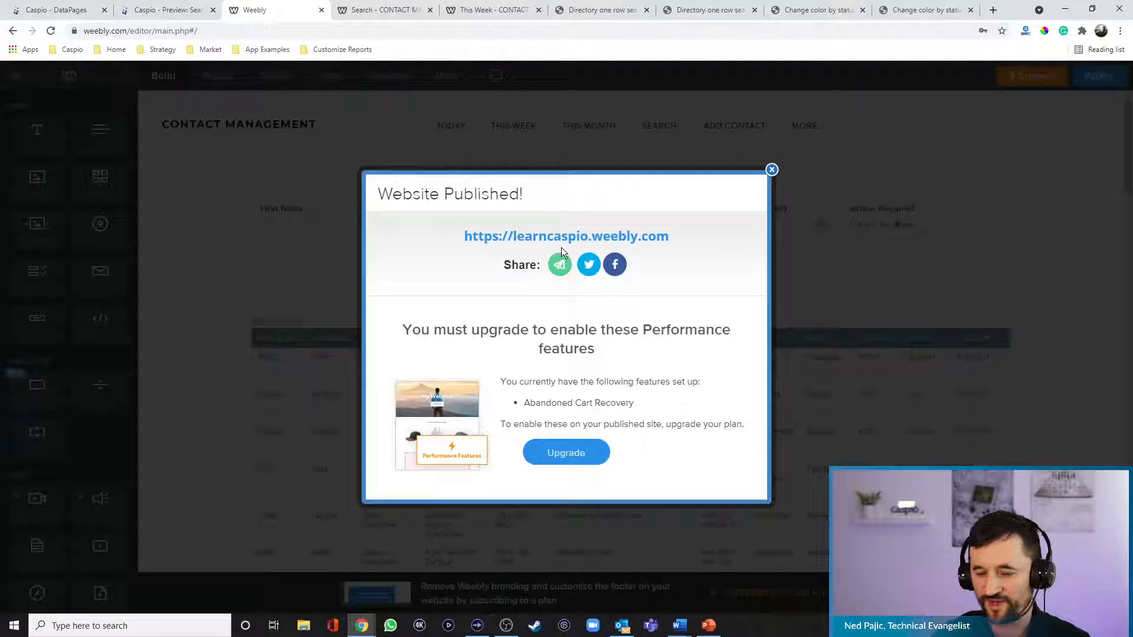
pyautogui.click(561, 236)
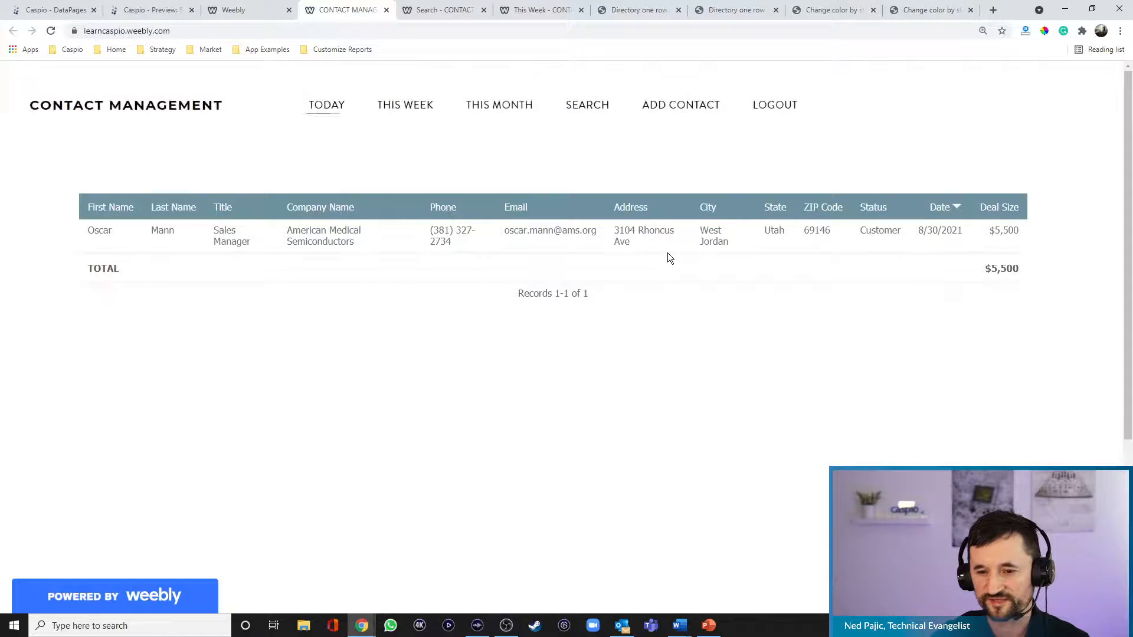
pyautogui.hotkey('ctrl', '-')
pyautogui.hotkey('ctrl', '-')
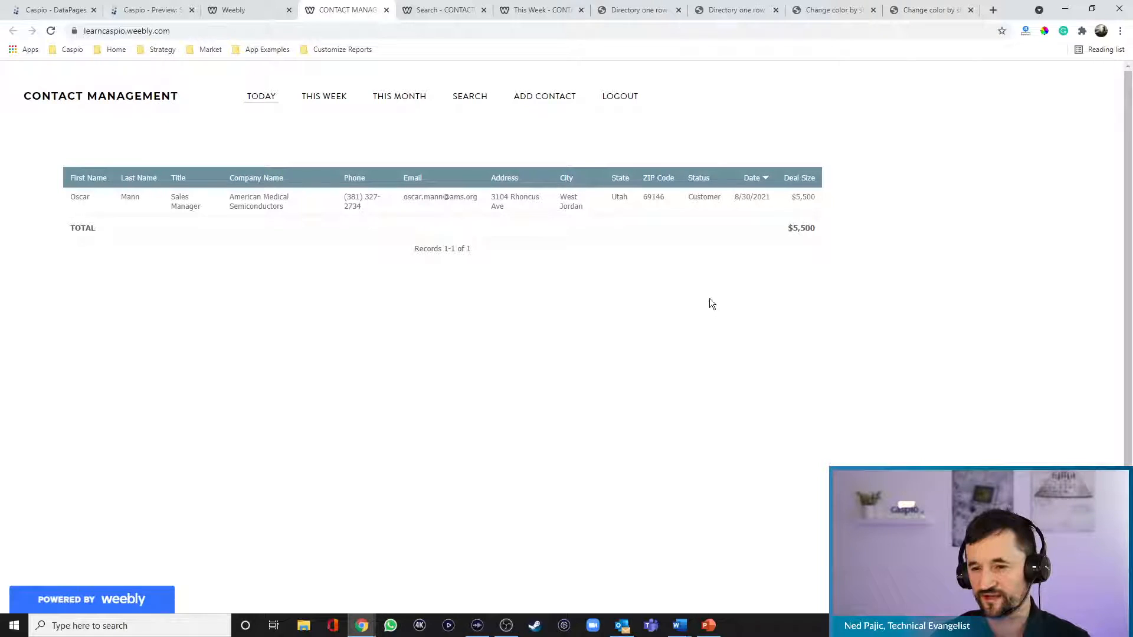
pyautogui.click(236, 10)
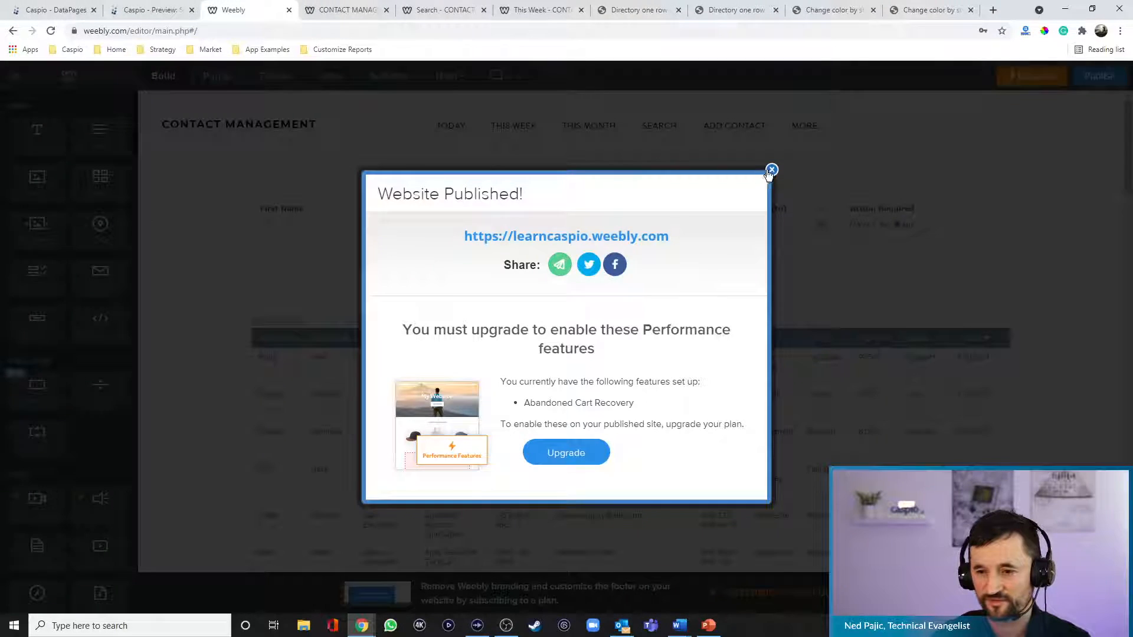
# Dismiss the publish confirmation and reopen header.html in the theme's HTML/CSS code editor to review the body width style.
pyautogui.click(771, 170)
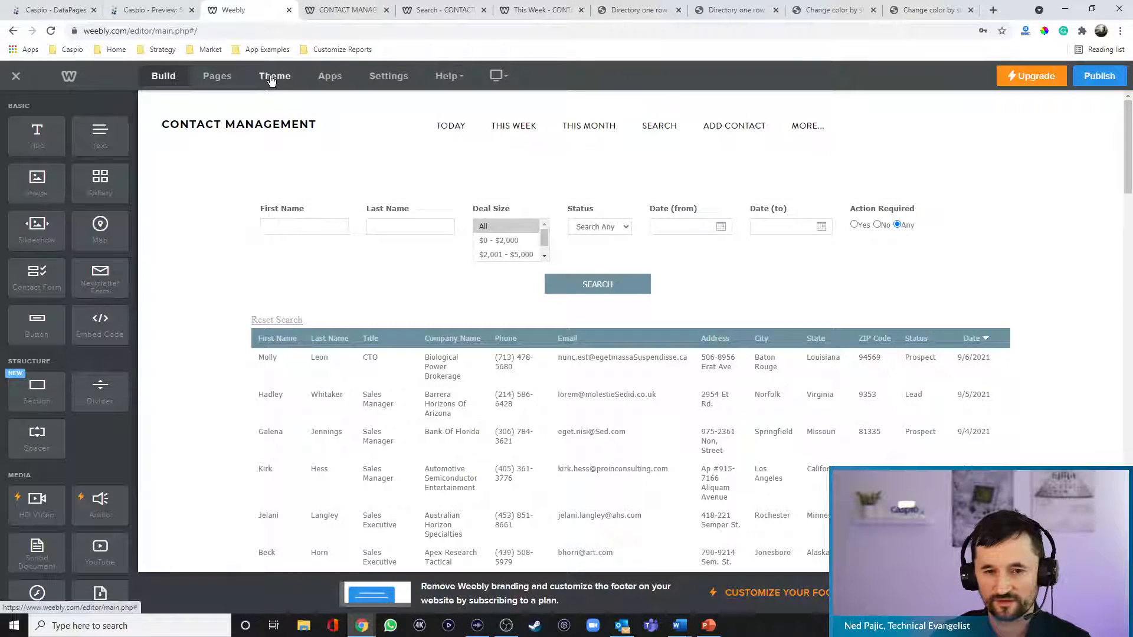
pyautogui.click(274, 79)
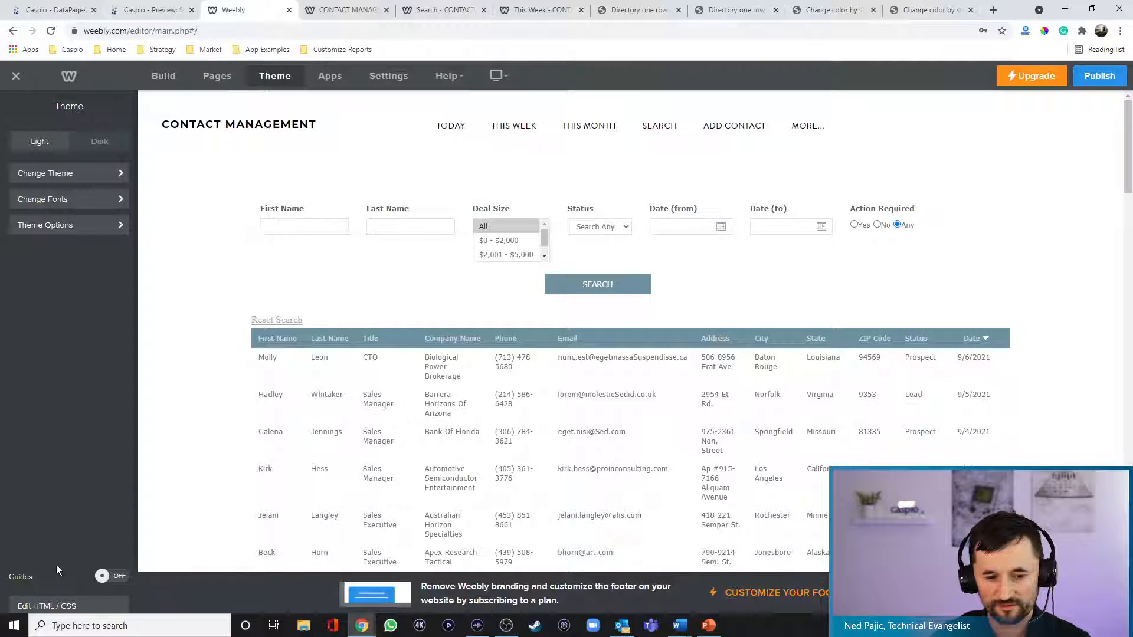
pyautogui.click(59, 606)
pyautogui.click(55, 148)
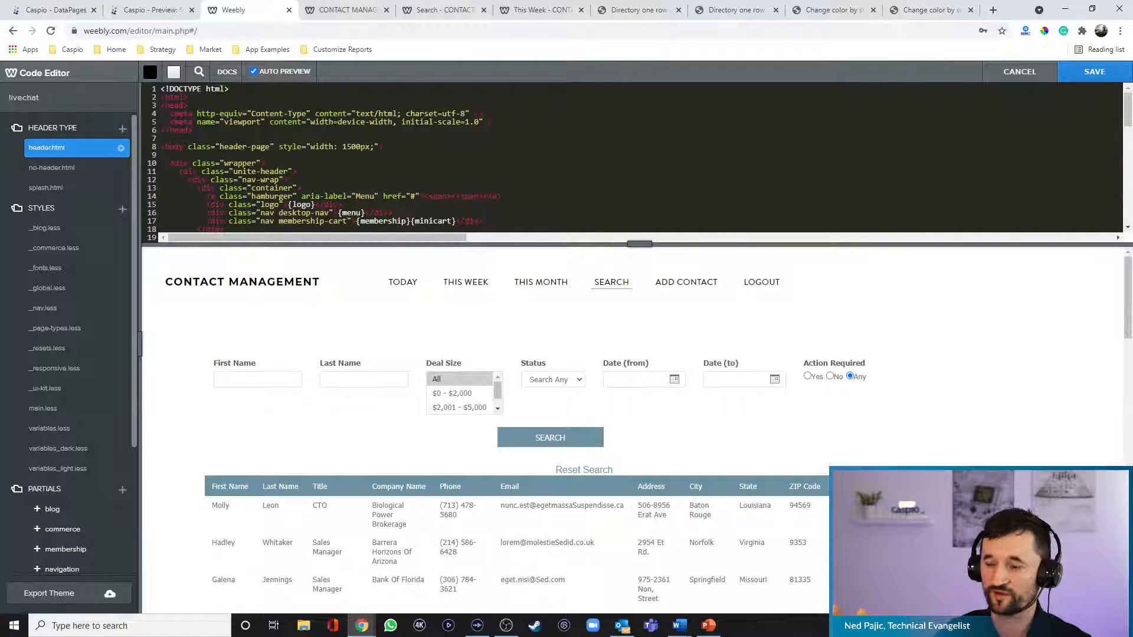
# Switch to Caspio, open the demo_tbl_contacts table, glance at its datasheet and return to its design.
pyautogui.click(56, 10)
pyautogui.click(77, 226)
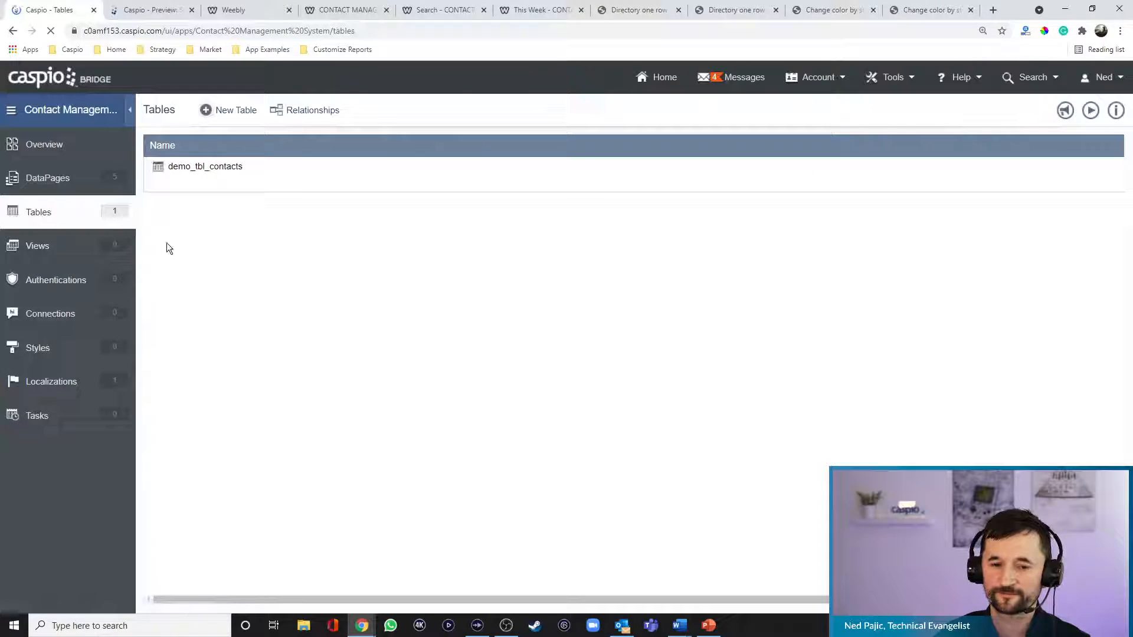
pyautogui.click(277, 184)
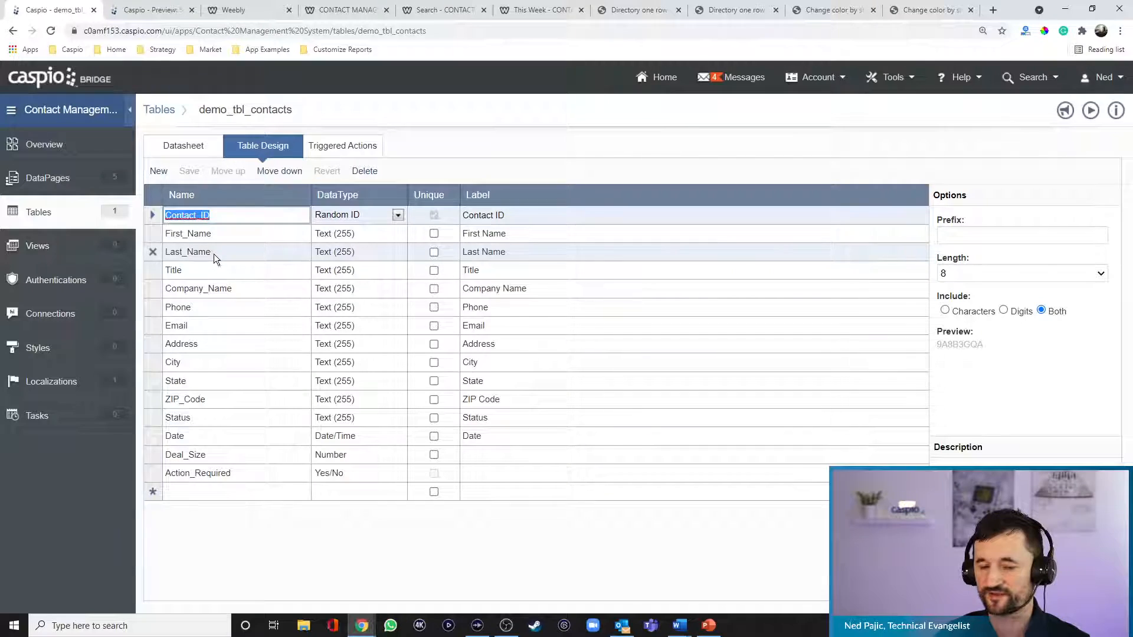
pyautogui.click(189, 146)
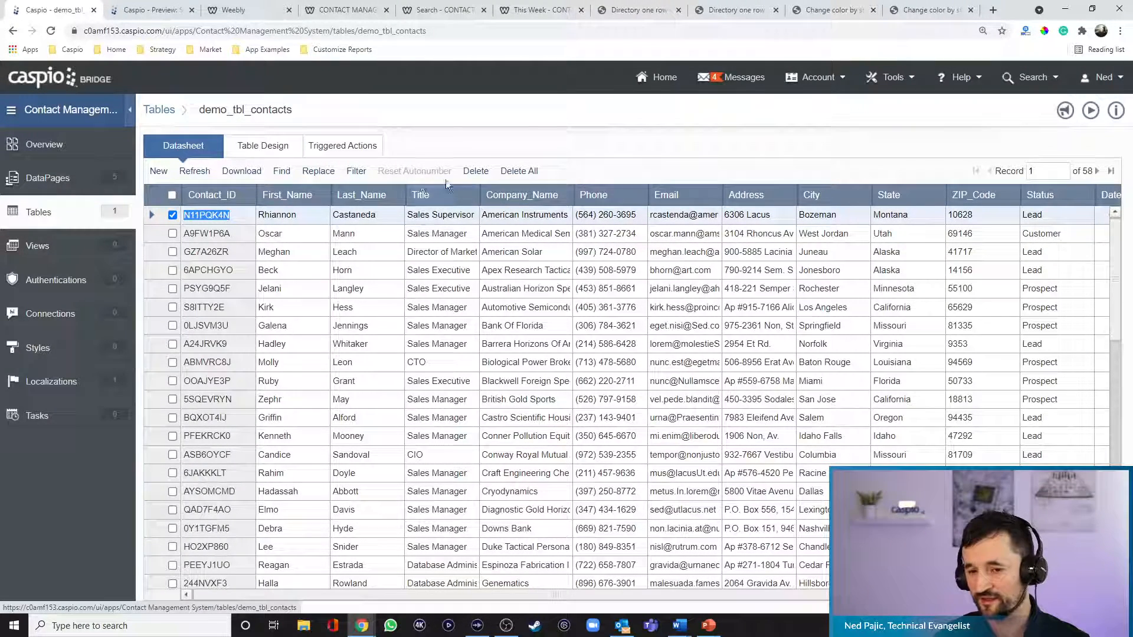
pyautogui.click(273, 150)
# Add a Full_Name field to demo_tbl_contacts and place it directly below Last_Name.
pyautogui.click(225, 493)
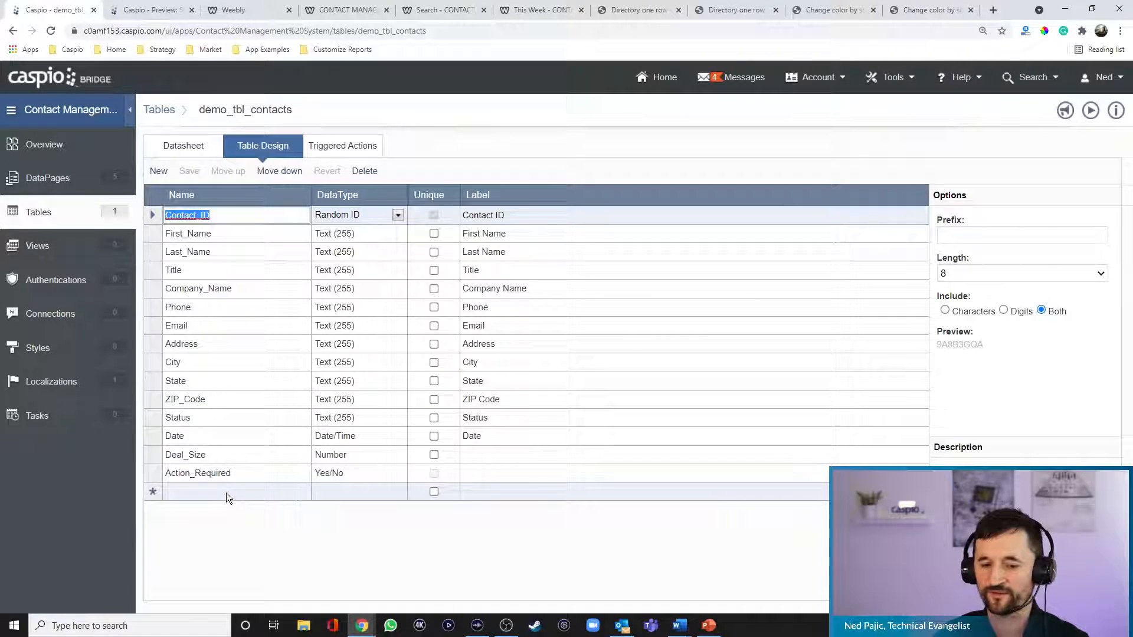
pyautogui.write('Full_Name')
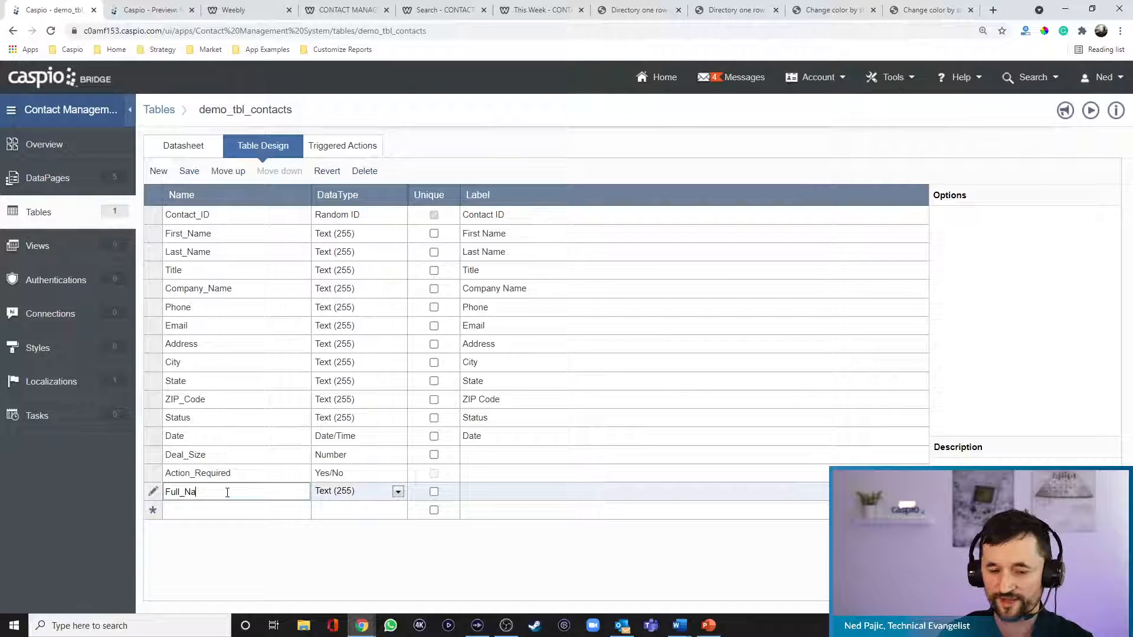
pyautogui.click(228, 171)
pyautogui.tripleClick(228, 171)
pyautogui.tripleClick(228, 171)
pyautogui.tripleClick(229, 172)
pyautogui.doubleClick(228, 171)
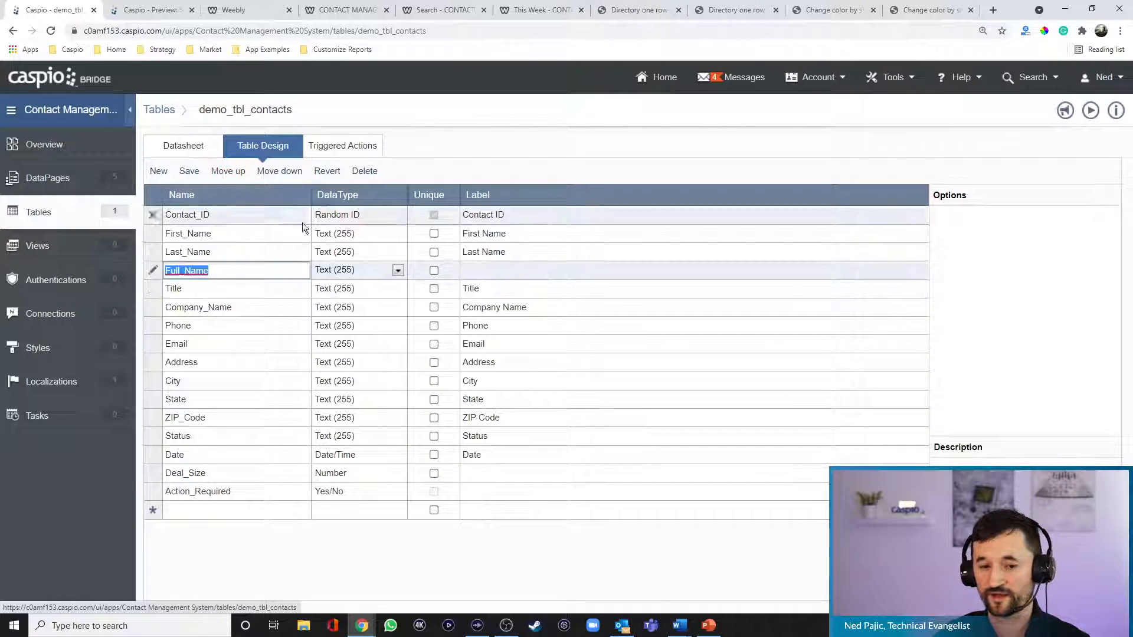
# Set the Full_Name data type to Formula and insert the First_Name field into its formula.
pyautogui.click(356, 272)
pyautogui.click(366, 567)
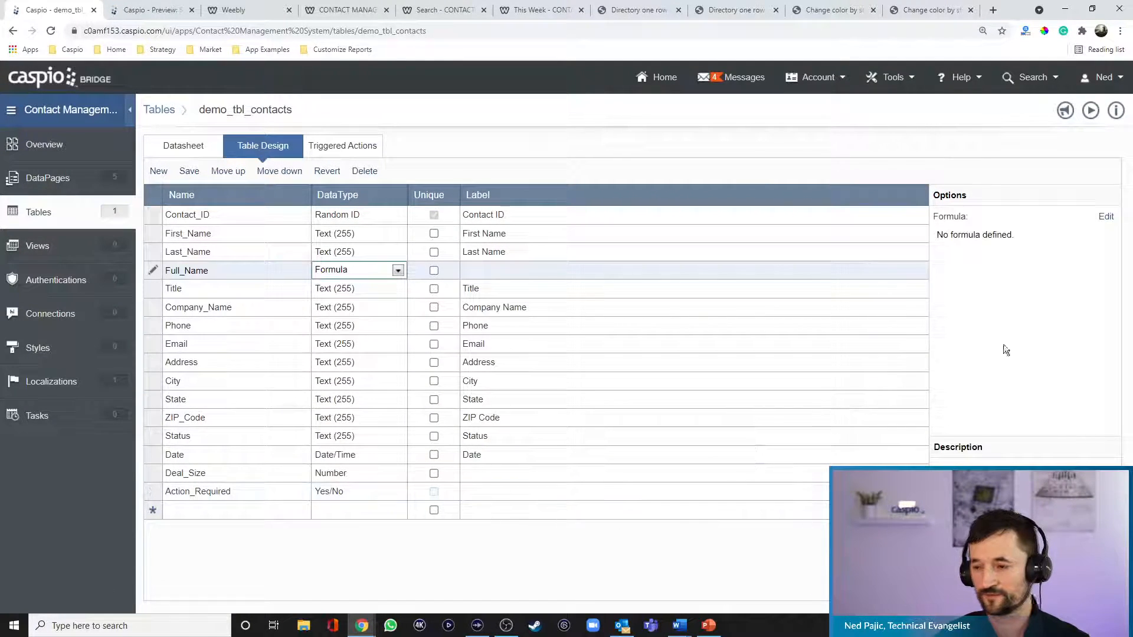
pyautogui.click(1107, 218)
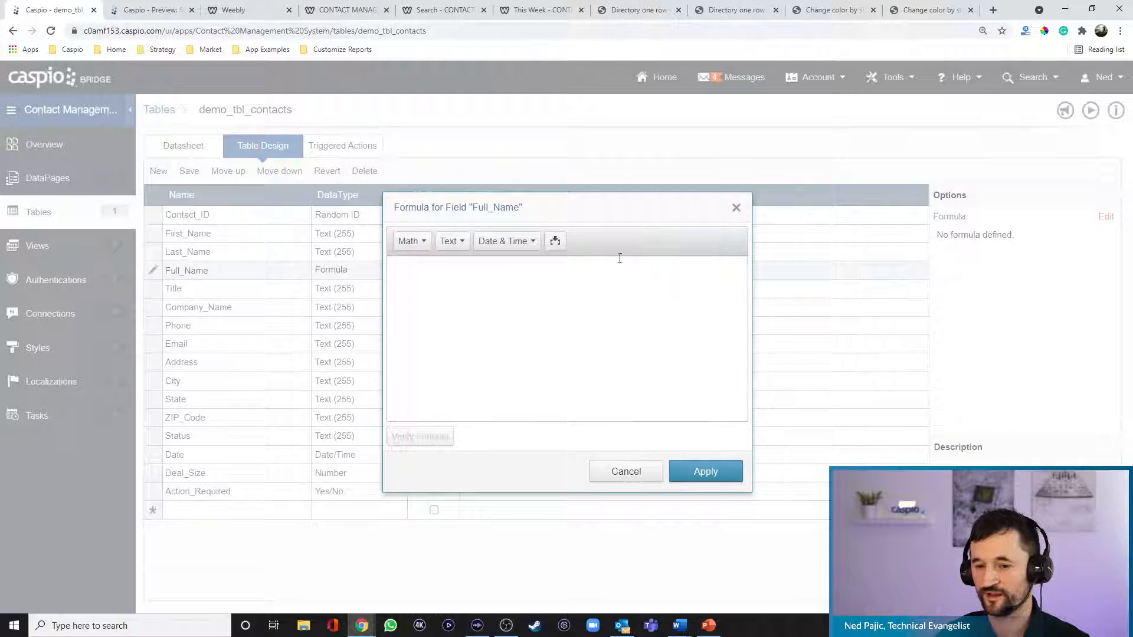
pyautogui.click(555, 241)
pyautogui.click(560, 270)
pyautogui.click(572, 321)
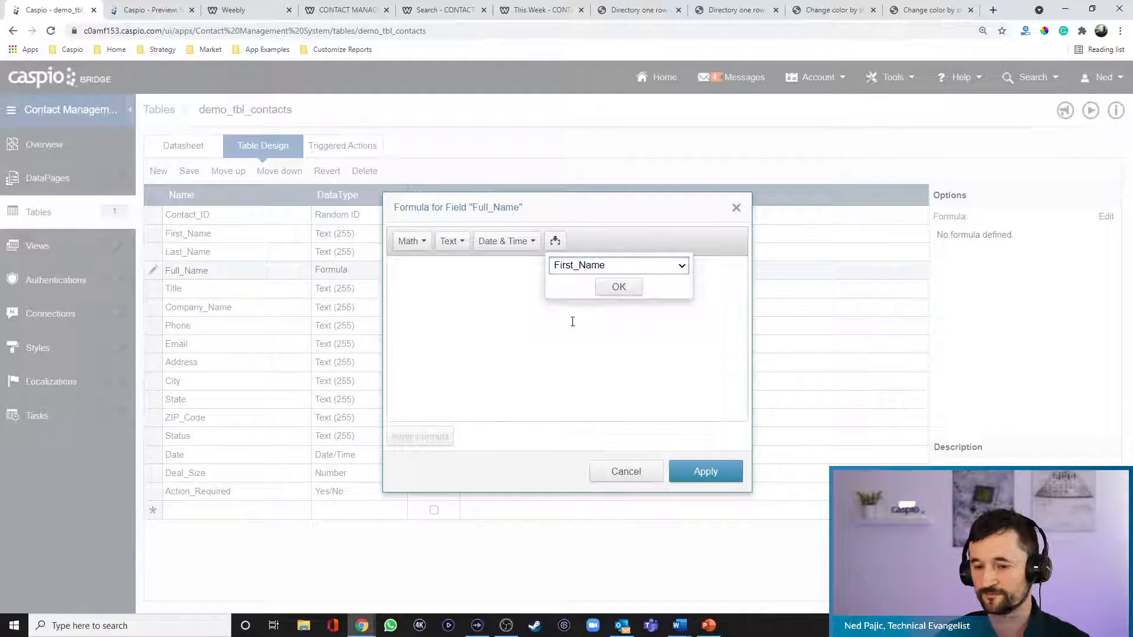
pyautogui.click(618, 287)
# Add the Last_Name field to the formula, separate it from First_Name with a space, and verify the formula.
pyautogui.click(557, 241)
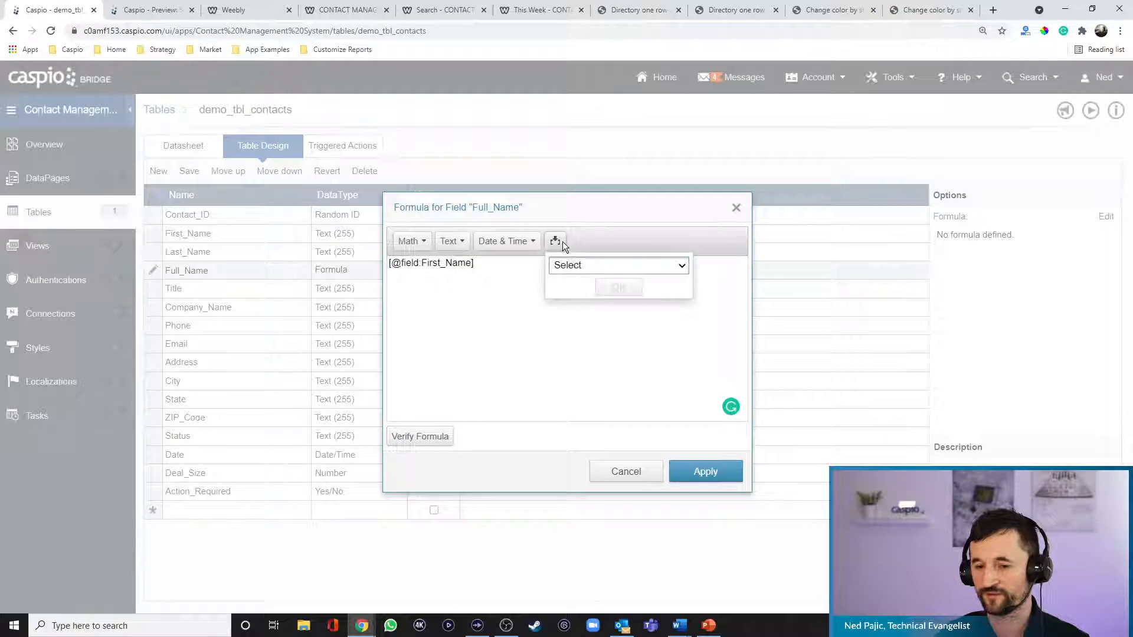
pyautogui.click(575, 267)
pyautogui.click(585, 326)
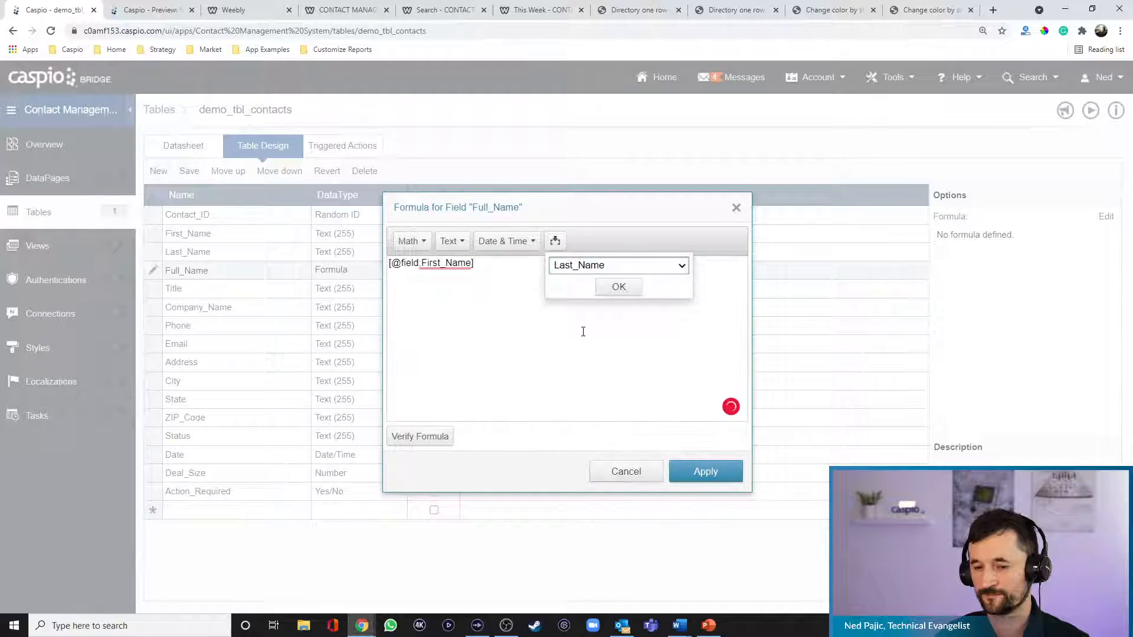
pyautogui.click(607, 291)
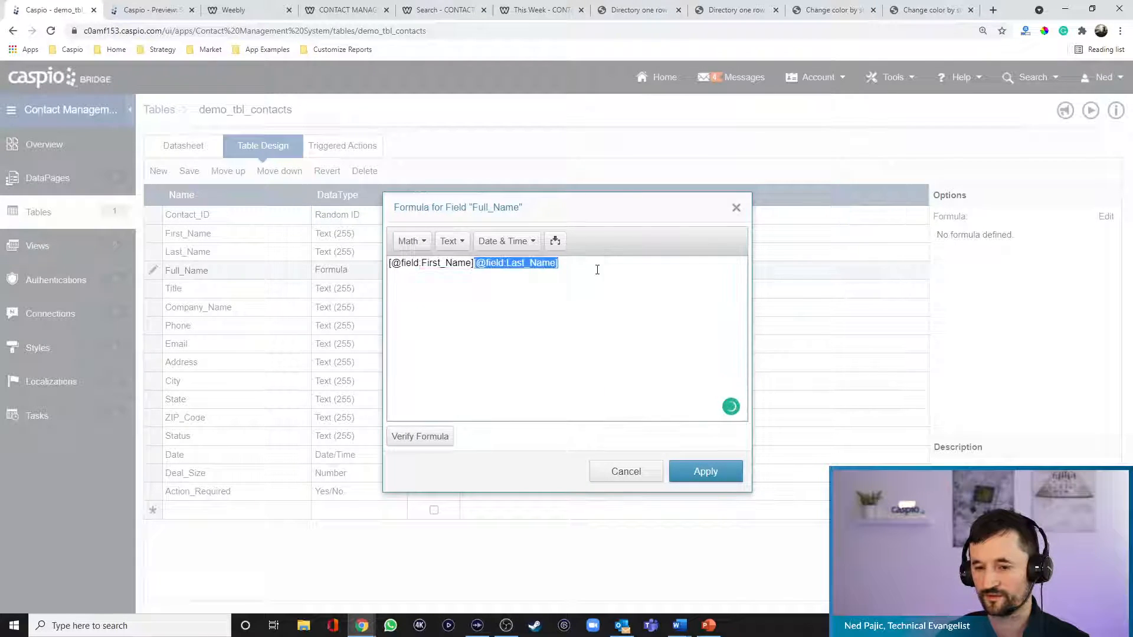
pyautogui.click(474, 263)
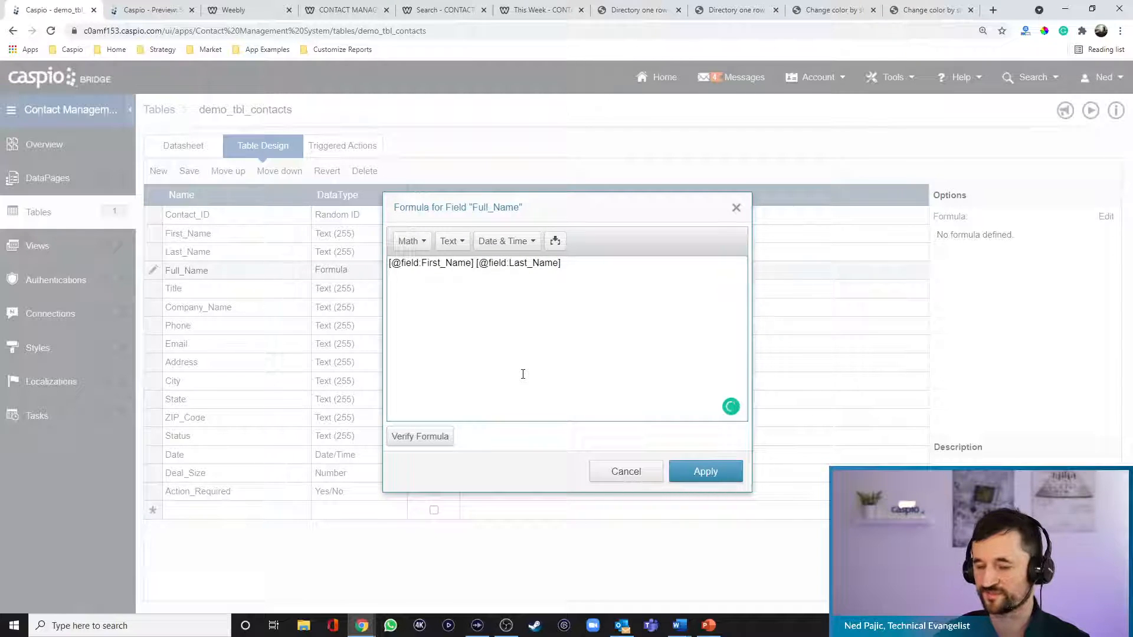
pyautogui.click(427, 438)
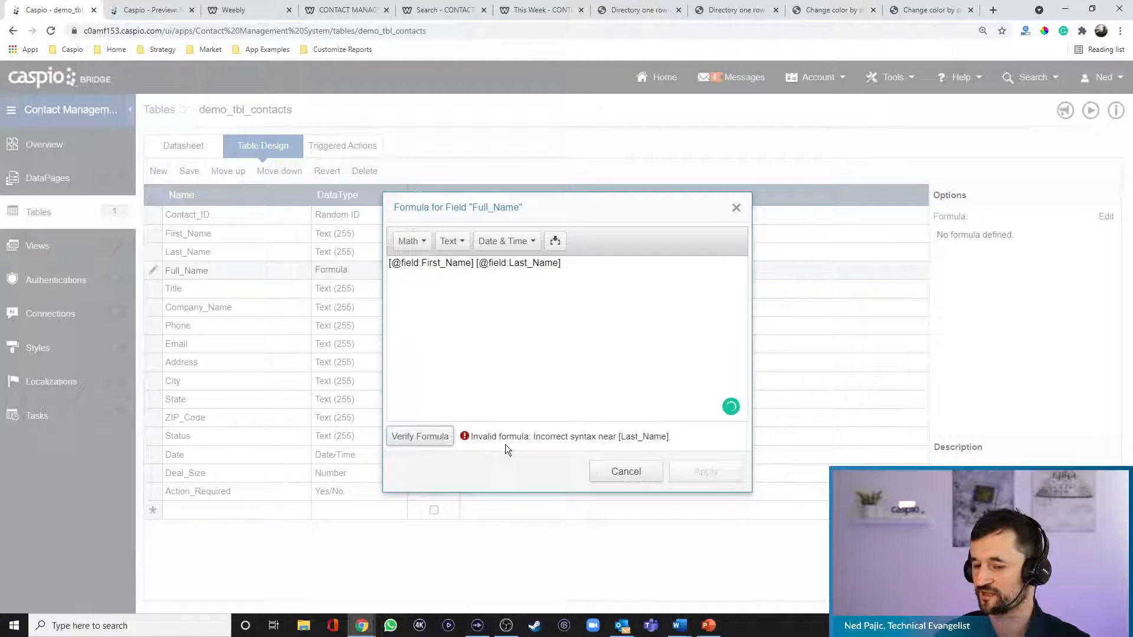
pyautogui.click(474, 262)
pyautogui.press('BackSpace')
pyautogui.write('+')
pyautogui.write("' '")
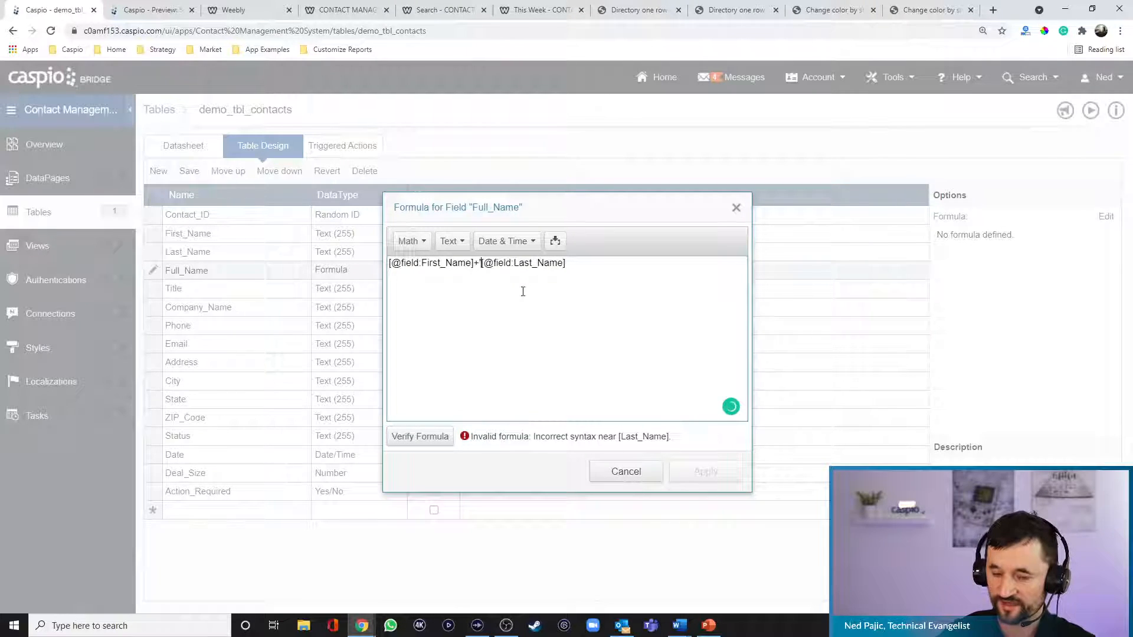
pyautogui.write('+')
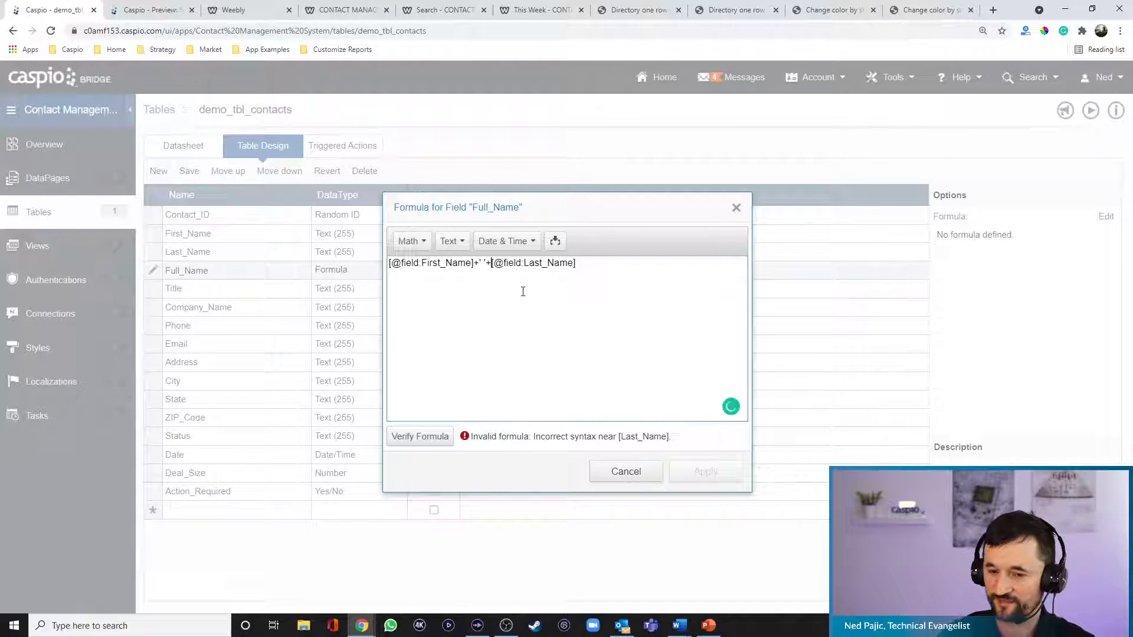
pyautogui.hotkey('shift', 'Left')
pyautogui.hotkey('shift', 'Left')
pyautogui.hotkey('shift', 'Left')
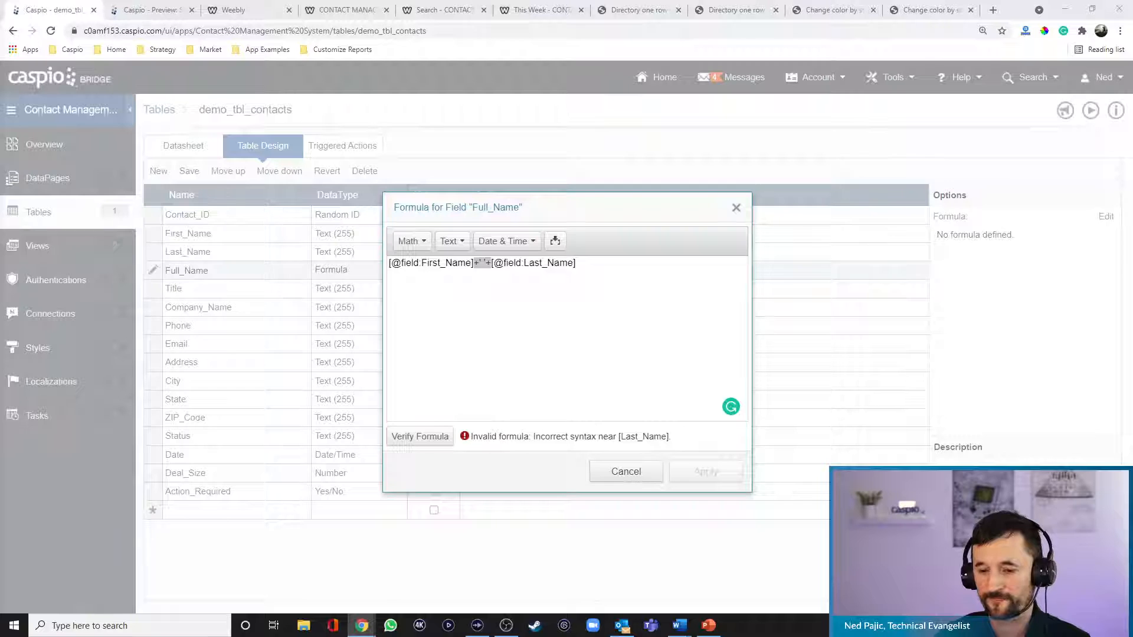
pyautogui.click(617, 290)
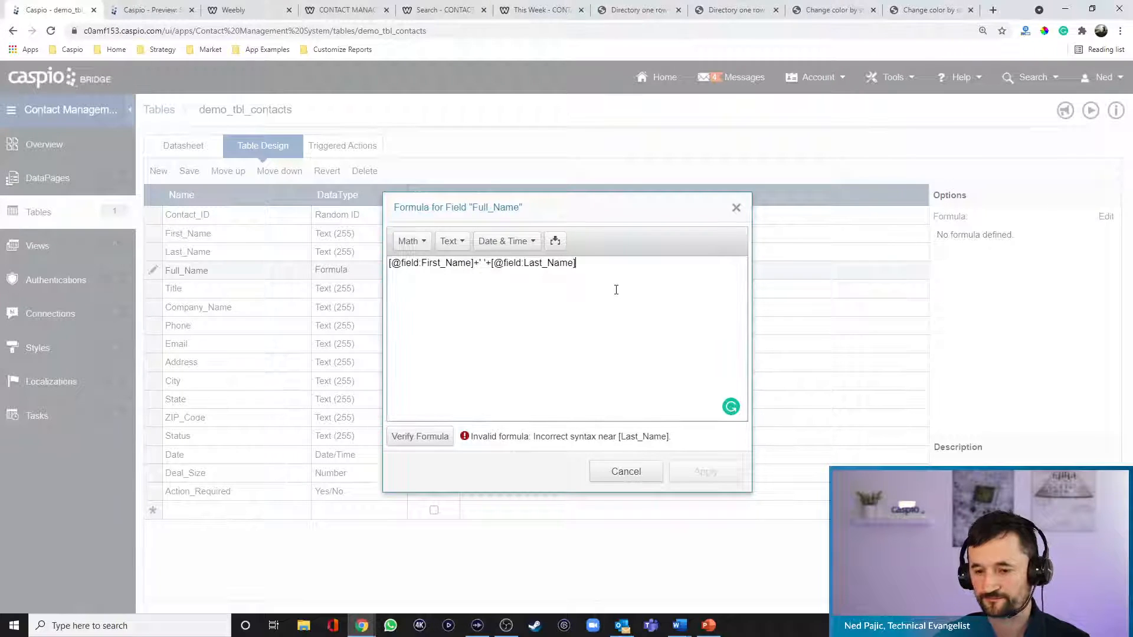
# Verify and apply the Full_Name formula, and check the field in the table's datasheet with its column widened.
pyautogui.click(418, 437)
pyautogui.click(689, 471)
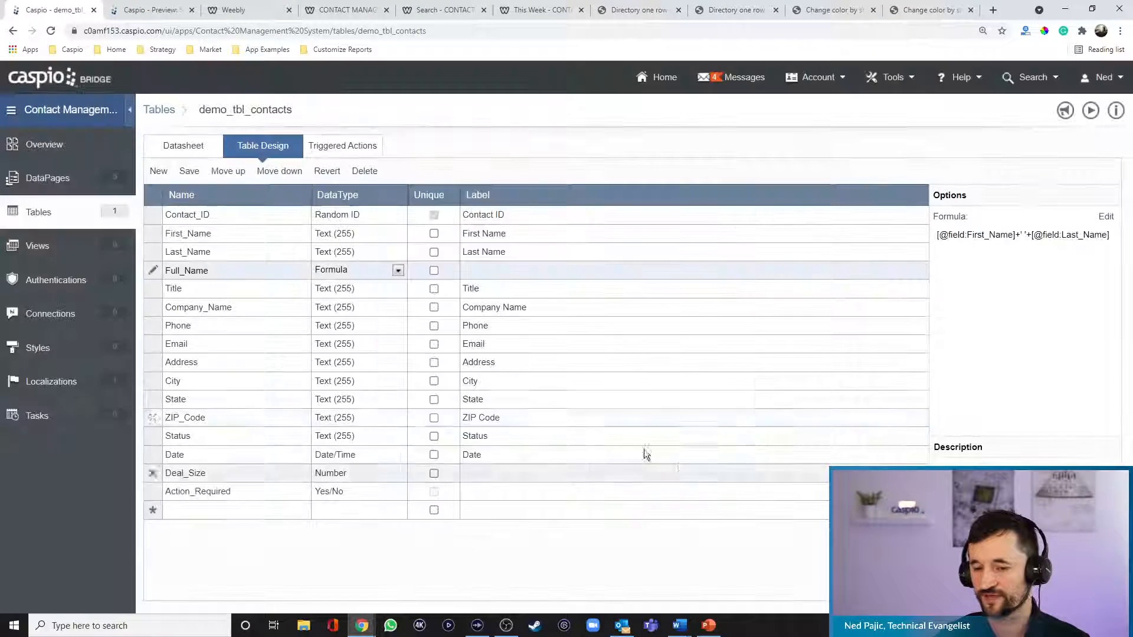
pyautogui.click(185, 145)
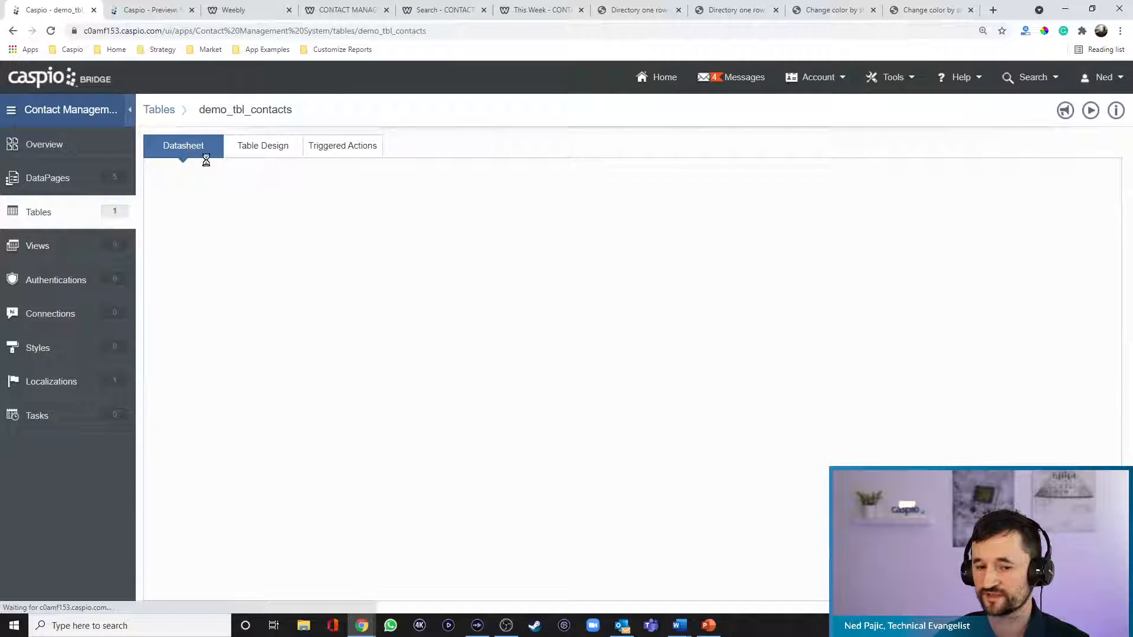
pyautogui.moveTo(479, 196); pyautogui.dragTo(571, 195)
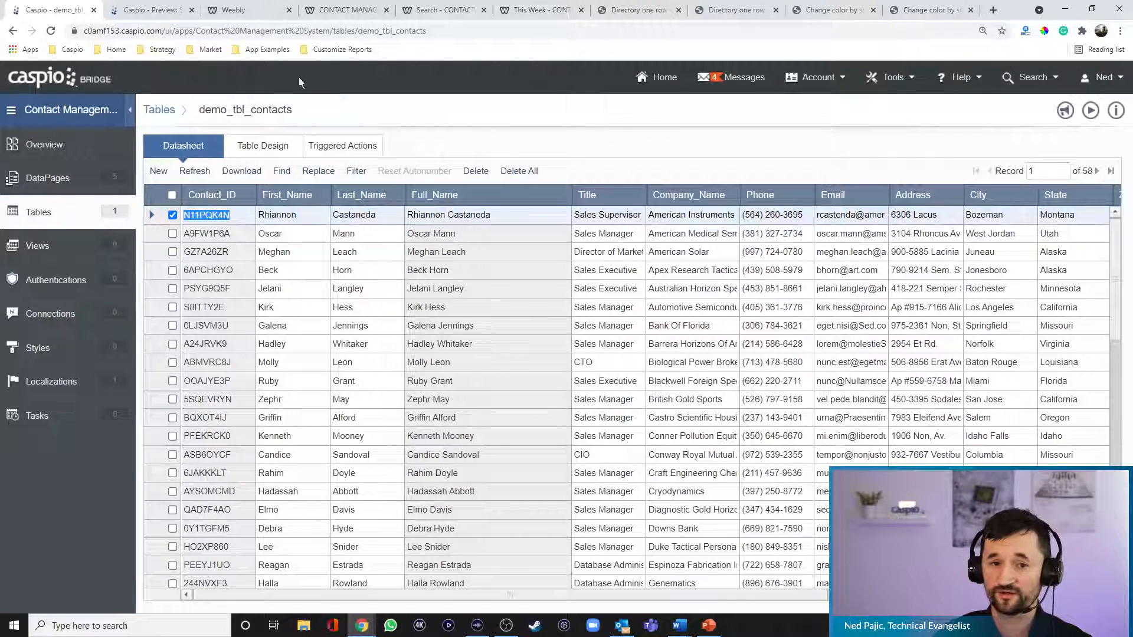
# Open the Search Contacts DataPage for editing and add Full_Name to its selected search fields.
pyautogui.click(48, 178)
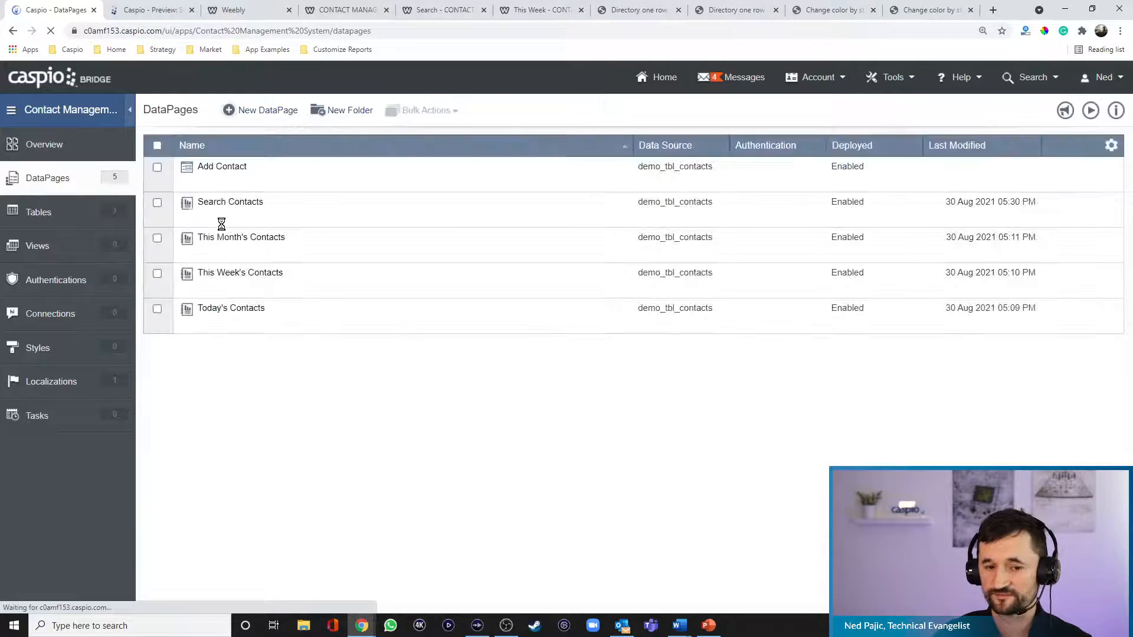
pyautogui.click(250, 220)
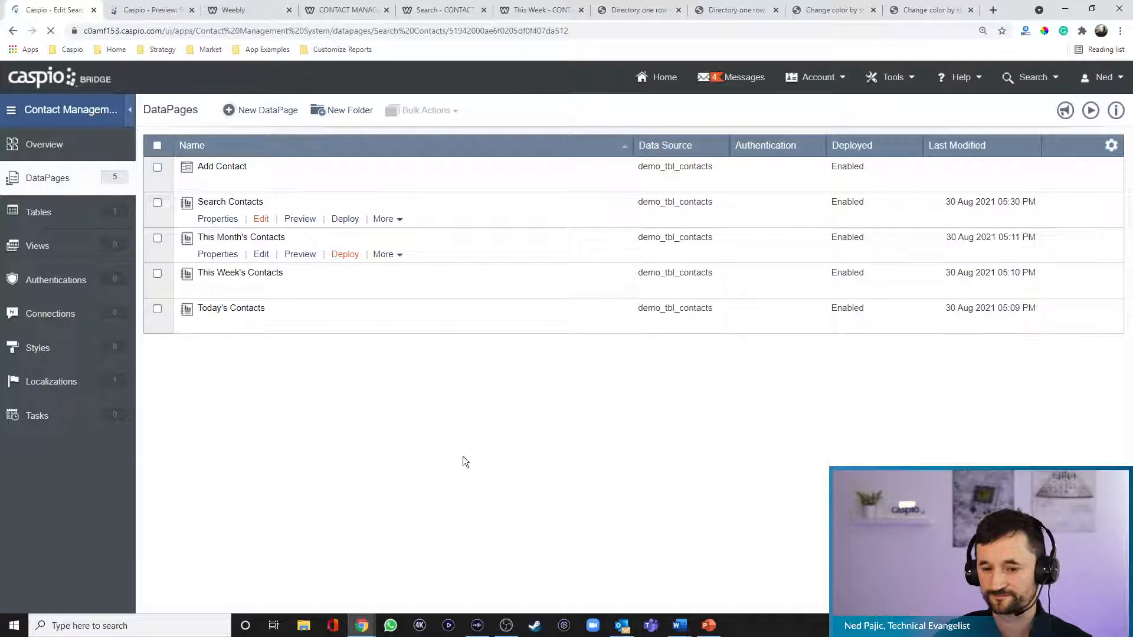
pyautogui.click(583, 520)
pyautogui.click(584, 520)
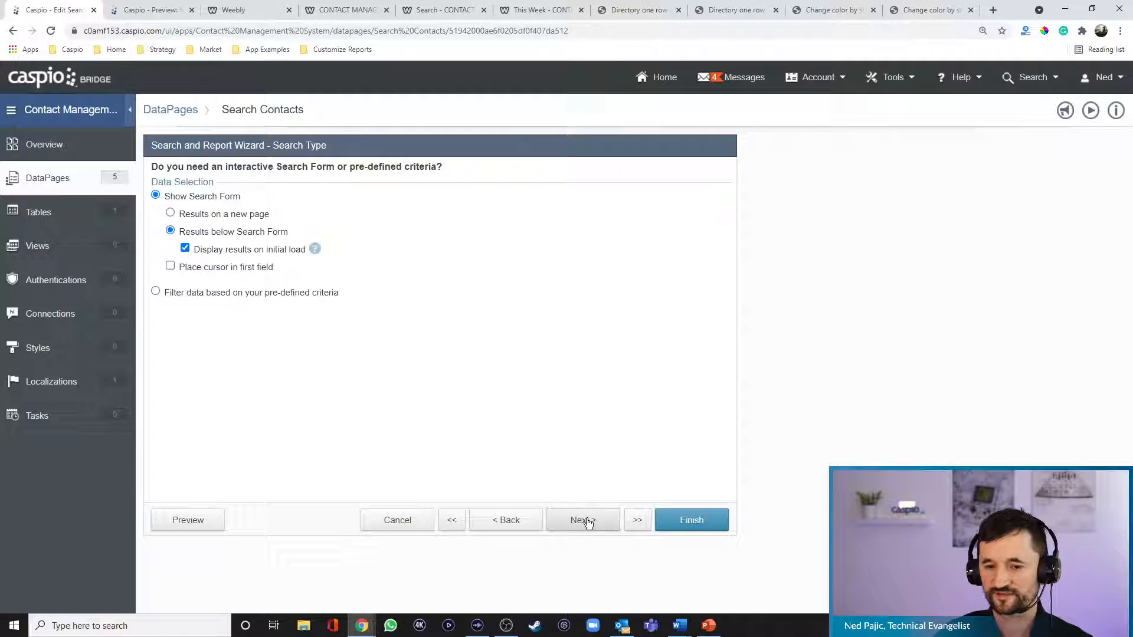
pyautogui.click(587, 520)
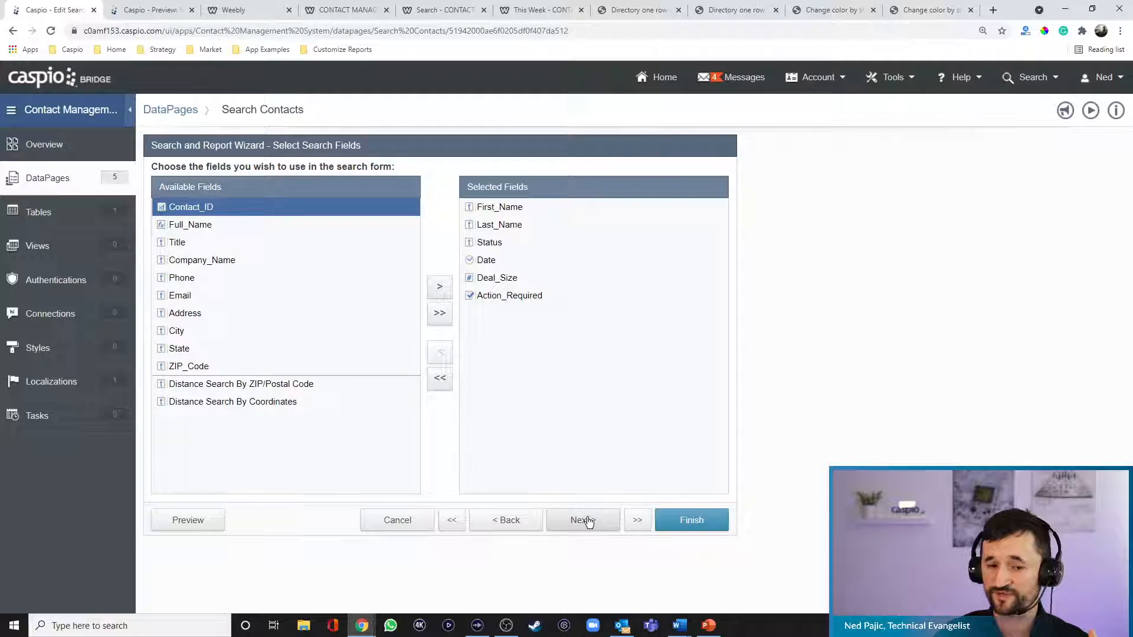
pyautogui.click(266, 226)
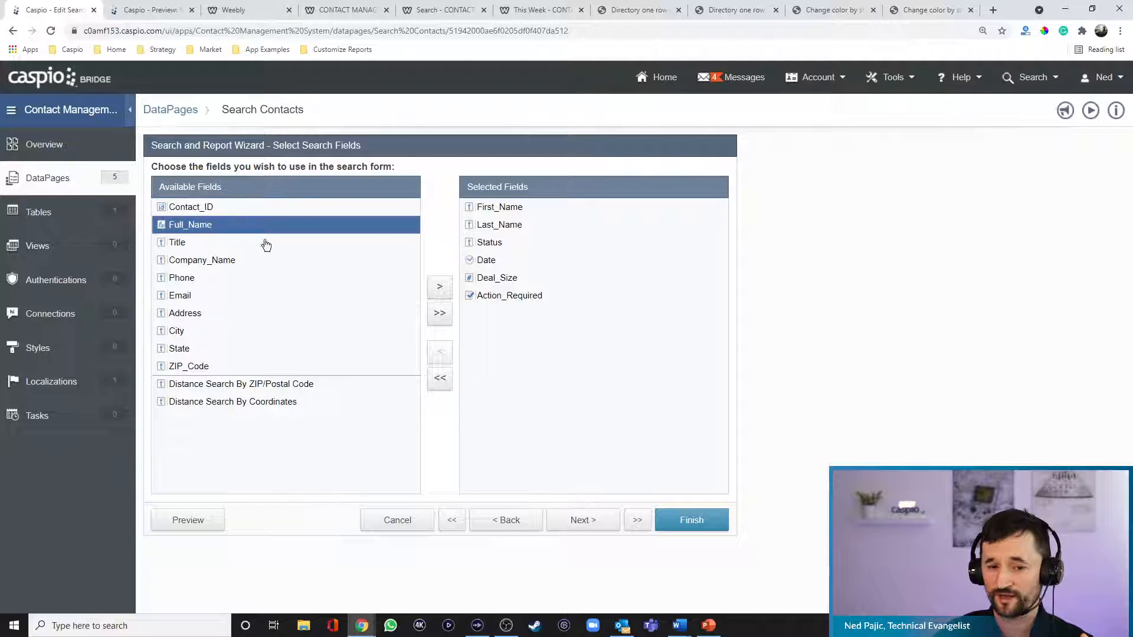
pyautogui.click(439, 287)
# Configure the Full_Name search field as AutoComplete with its lookup filter set to Contains.
pyautogui.click(576, 513)
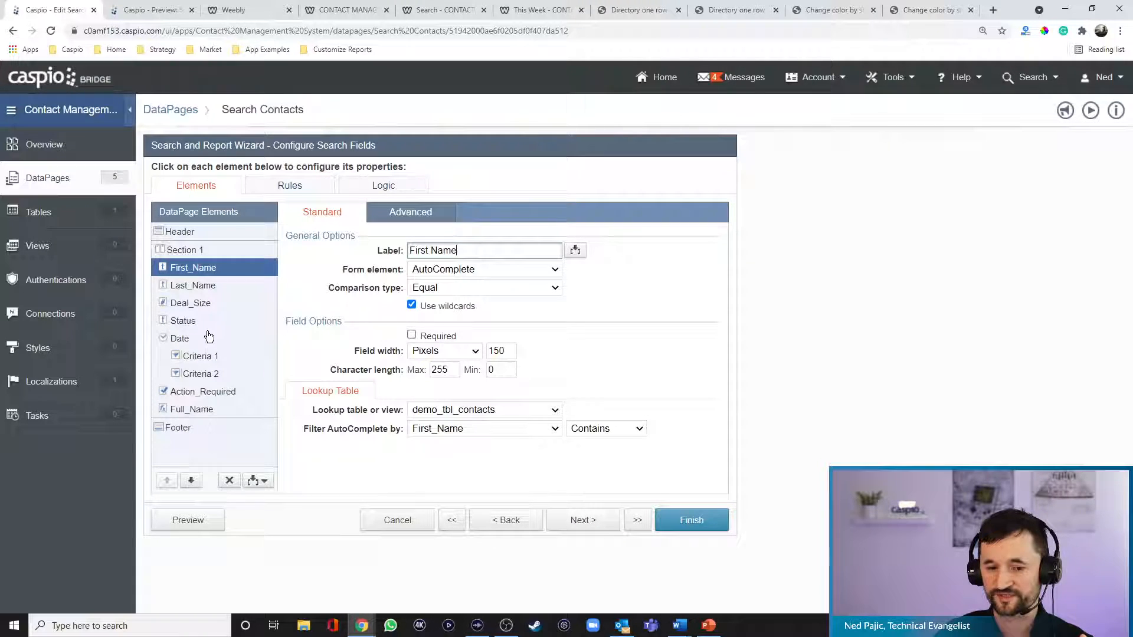
pyautogui.click(196, 412)
pyautogui.click(455, 290)
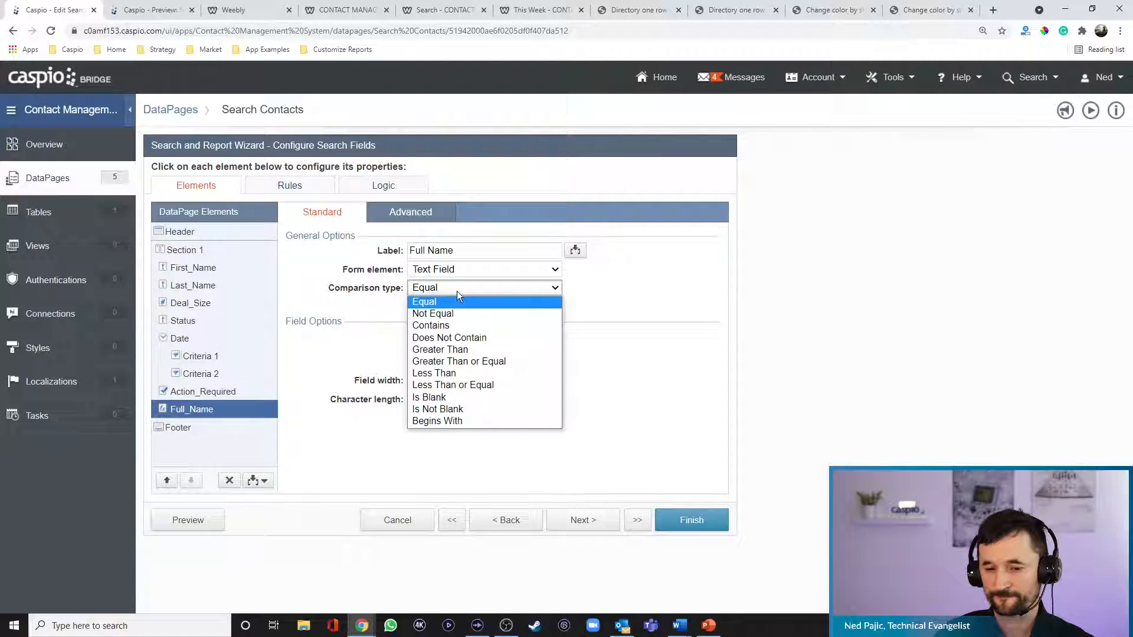
pyautogui.click(471, 269)
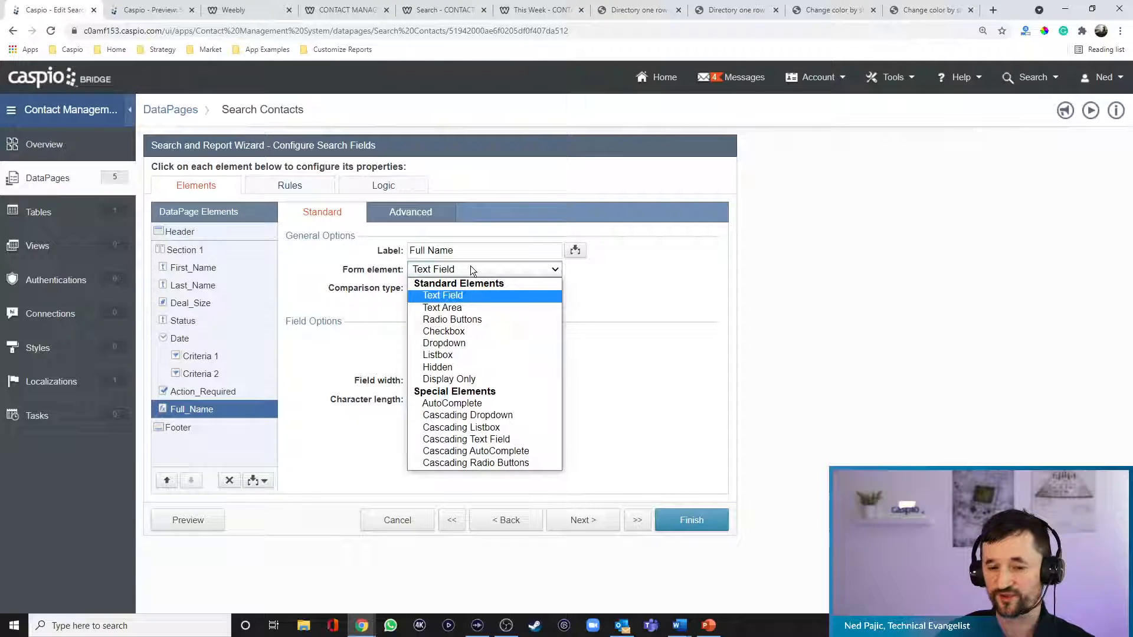
pyautogui.click(440, 404)
pyautogui.click(568, 429)
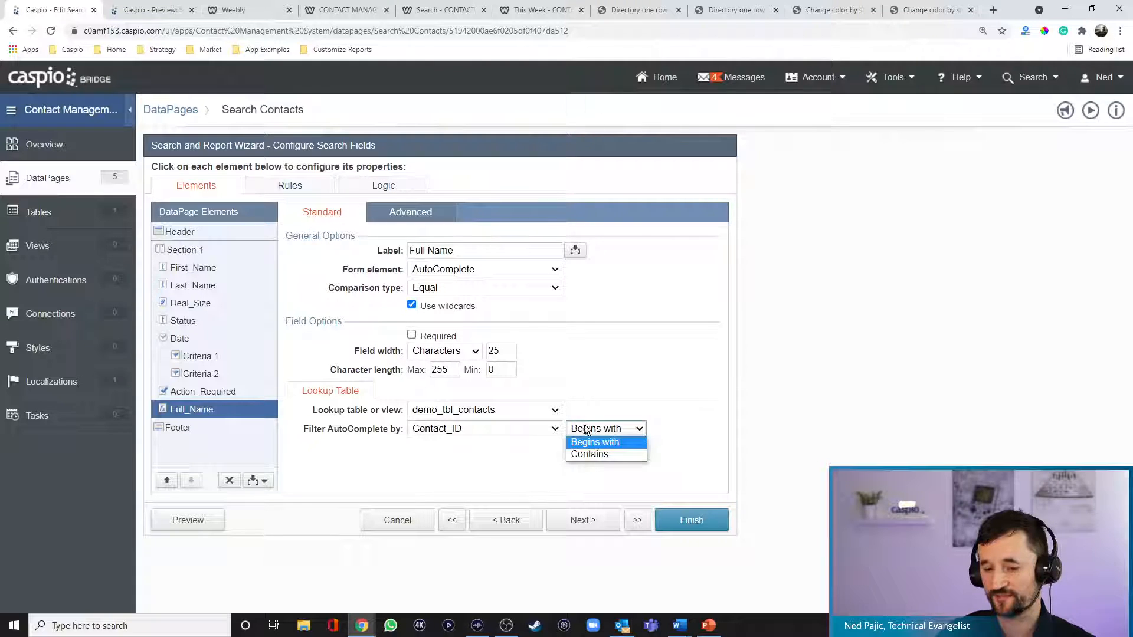
pyautogui.click(581, 456)
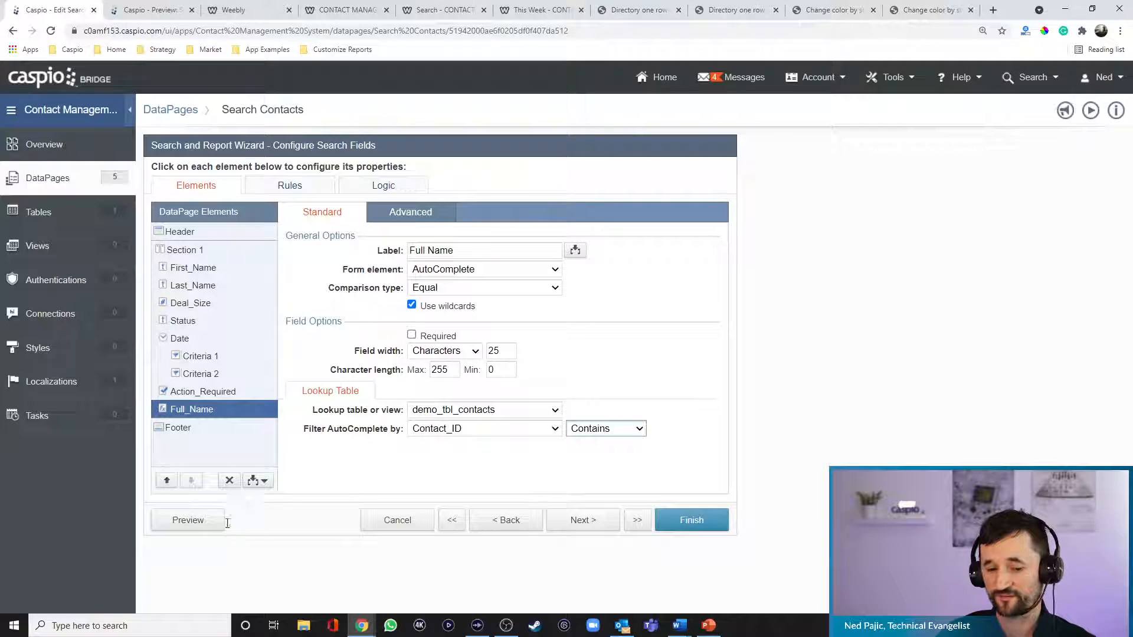
# Move the Full_Name element up the search form so it sits directly below Last_Name.
pyautogui.click(167, 480)
pyautogui.click(166, 480)
pyautogui.click(167, 480)
pyautogui.click(167, 480)
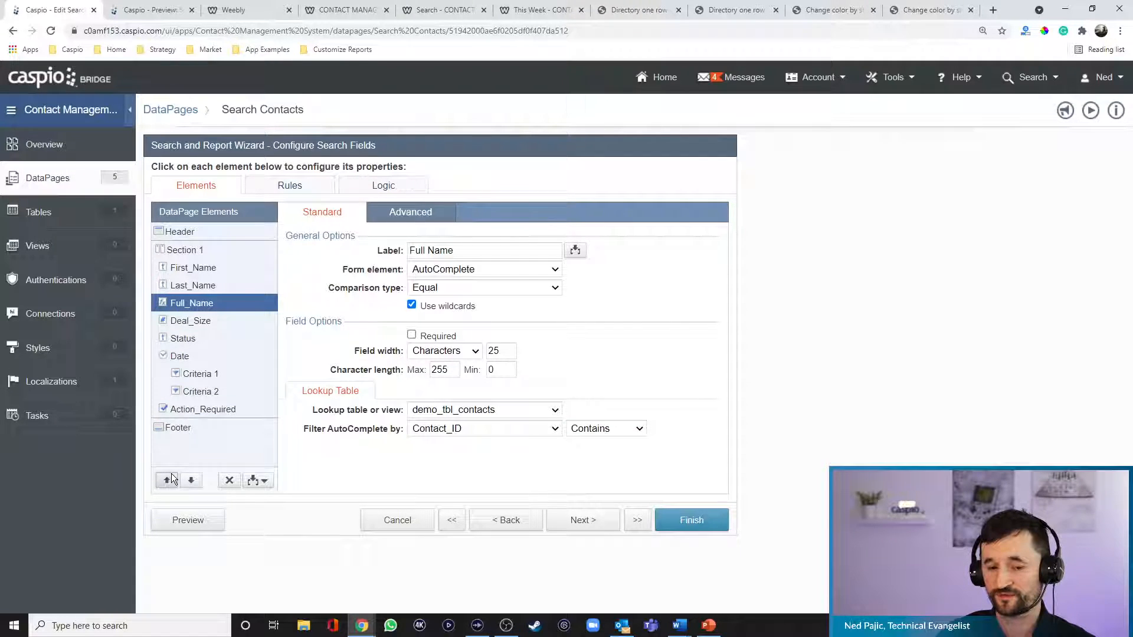
# Move Full_Name to the head of the search form and remove the First_Name and Last_Name search fields.
pyautogui.click(166, 480)
pyautogui.click(166, 480)
pyautogui.click(200, 286)
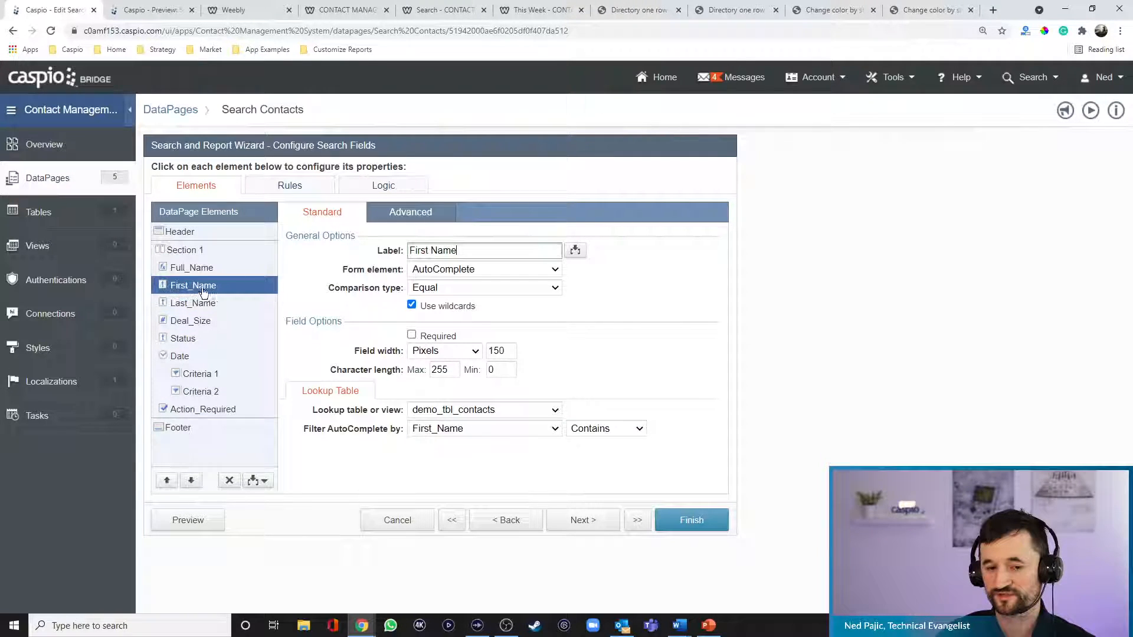
pyautogui.click(228, 478)
pyautogui.click(703, 327)
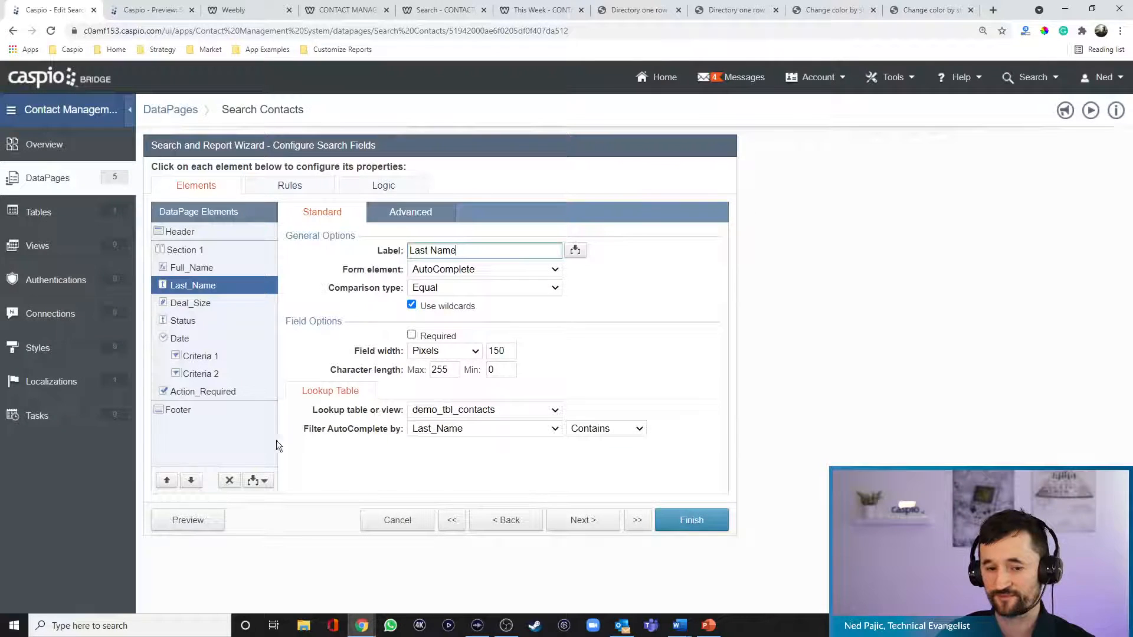
pyautogui.click(229, 480)
pyautogui.click(703, 326)
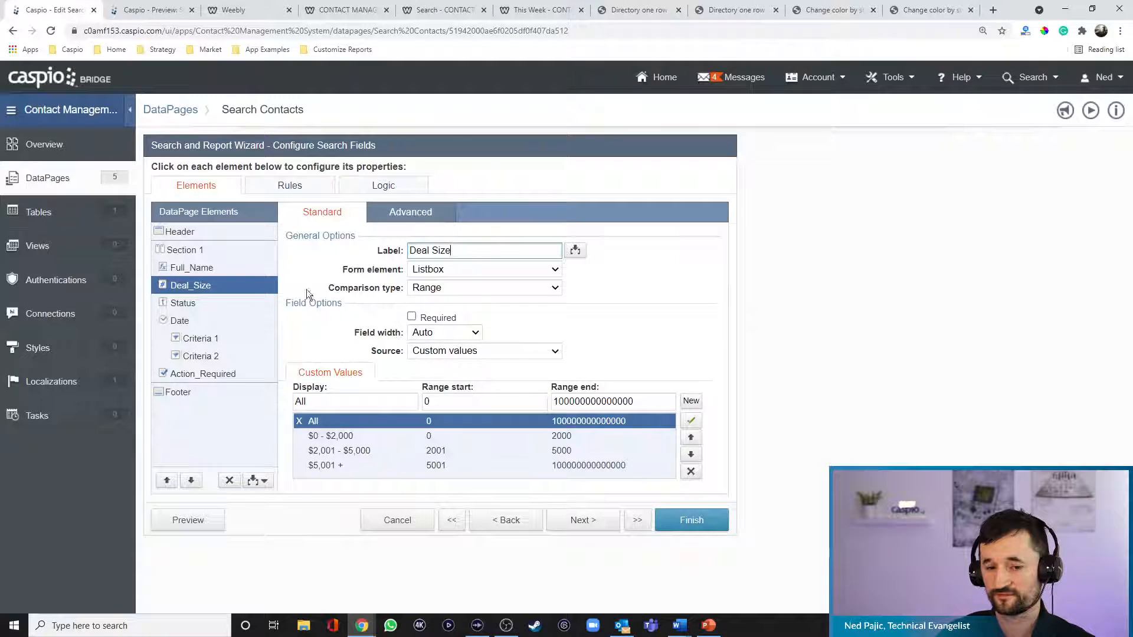
# Check which lookup fields are available for filtering the Full_Name AutoComplete, keeping Contact_ID.
pyautogui.click(239, 270)
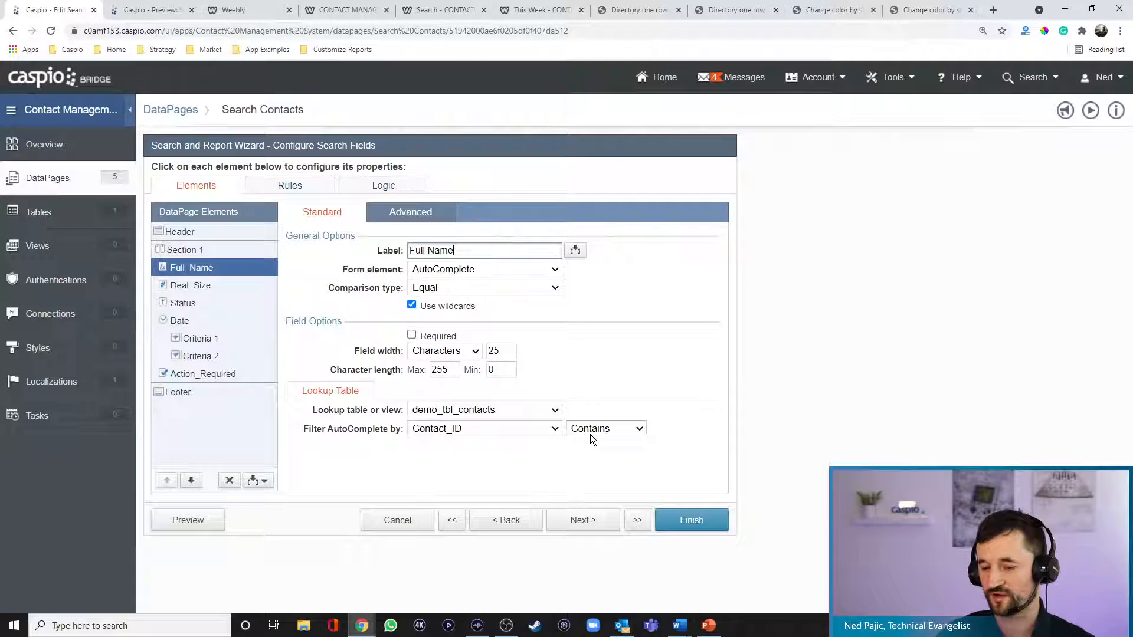
pyautogui.click(585, 523)
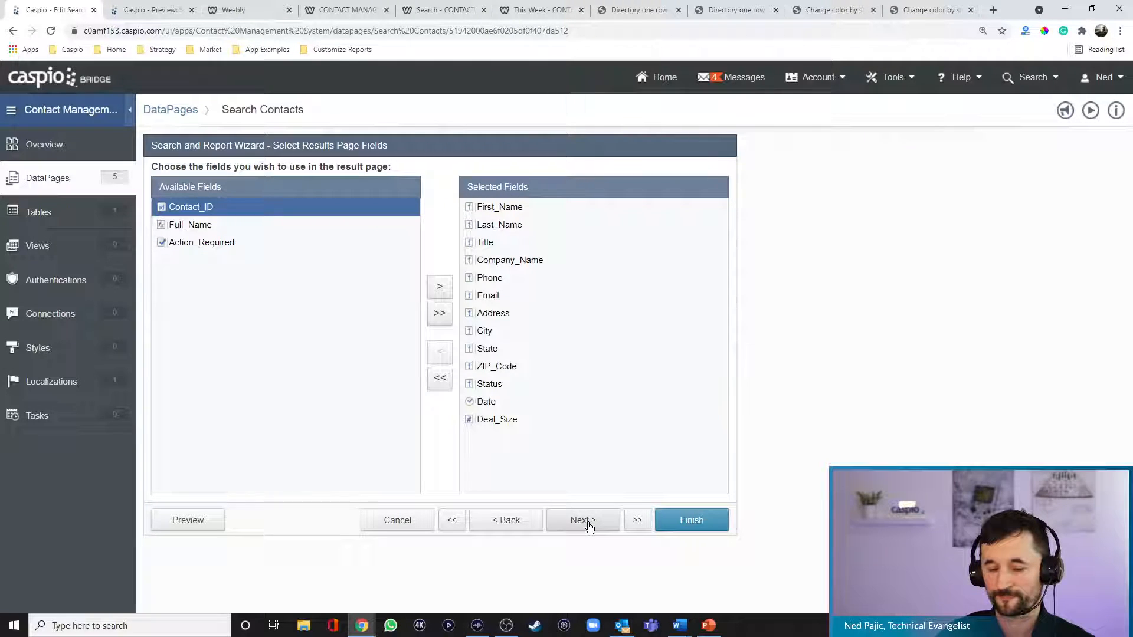
pyautogui.click(508, 520)
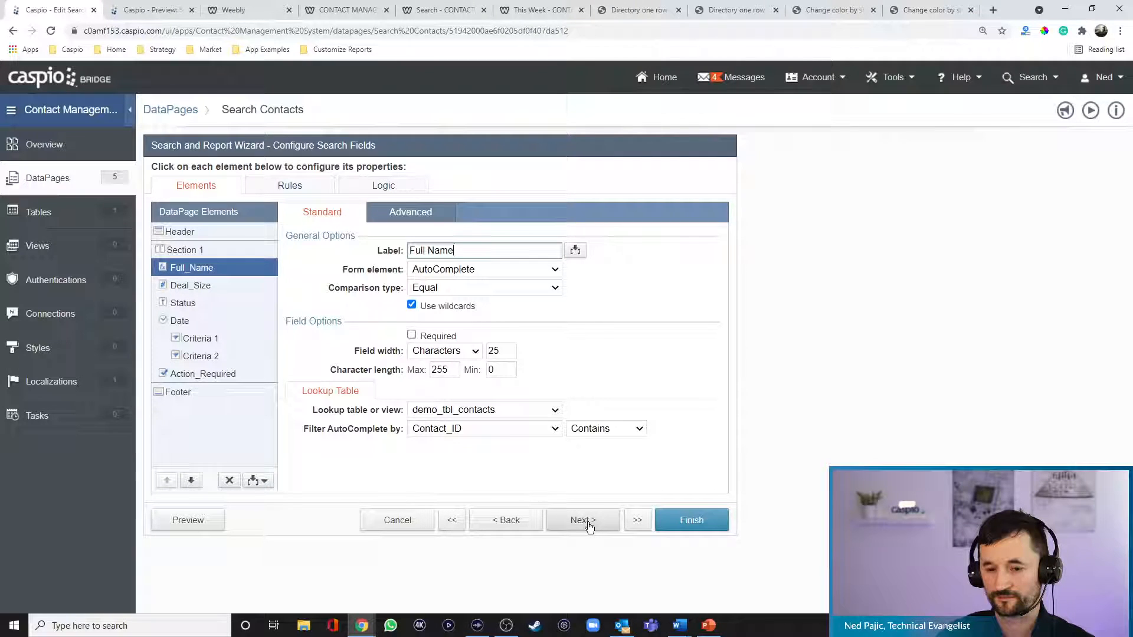
pyautogui.click(555, 429)
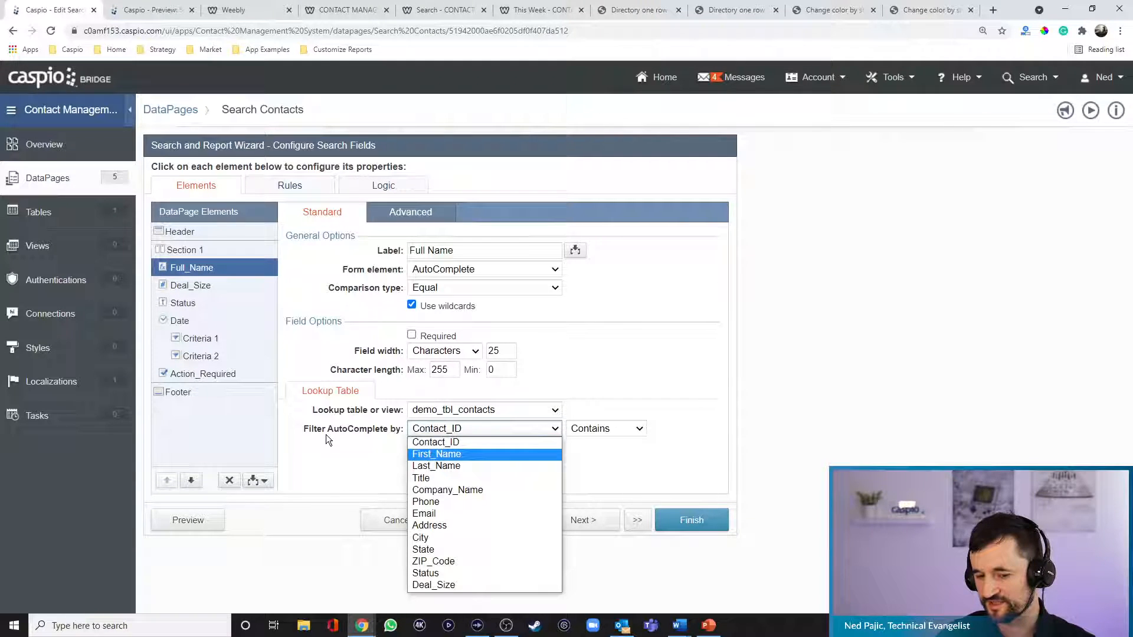
pyautogui.click(447, 442)
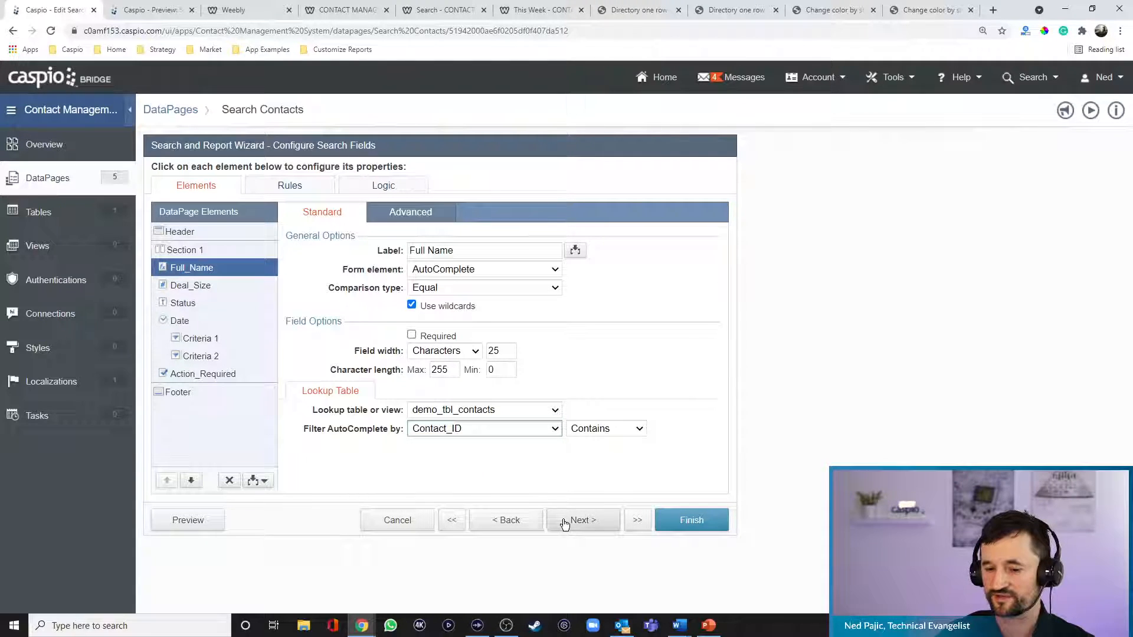
# Preview the Search Contacts DataPage, test the Full Name AutoComplete by entering "f", and return to the wizard.
pyautogui.click(193, 522)
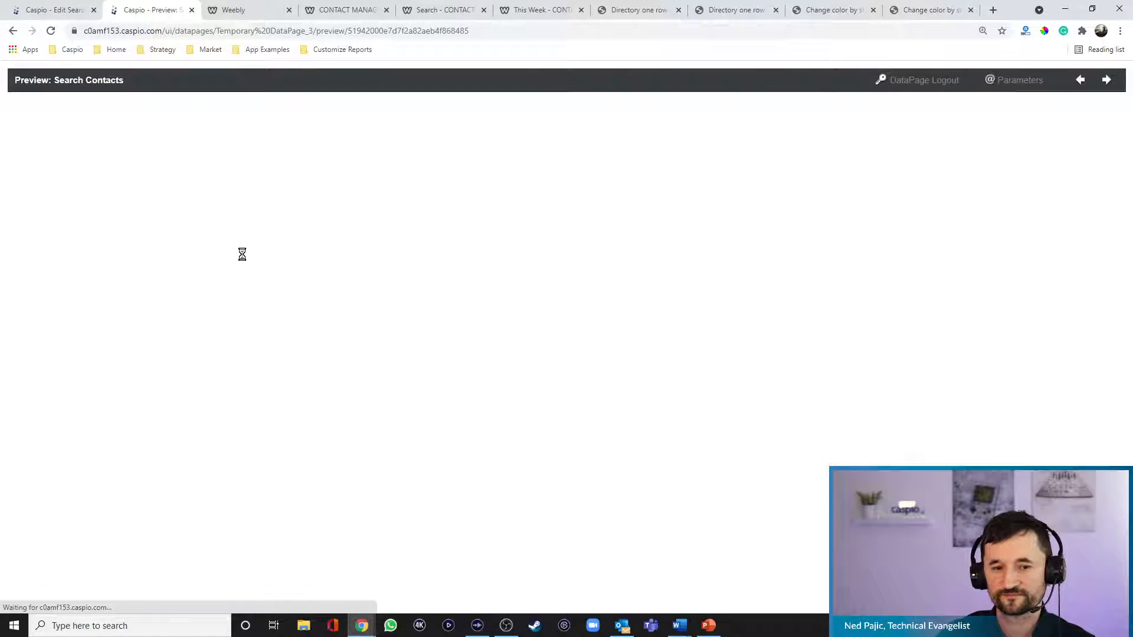
pyautogui.click(128, 120)
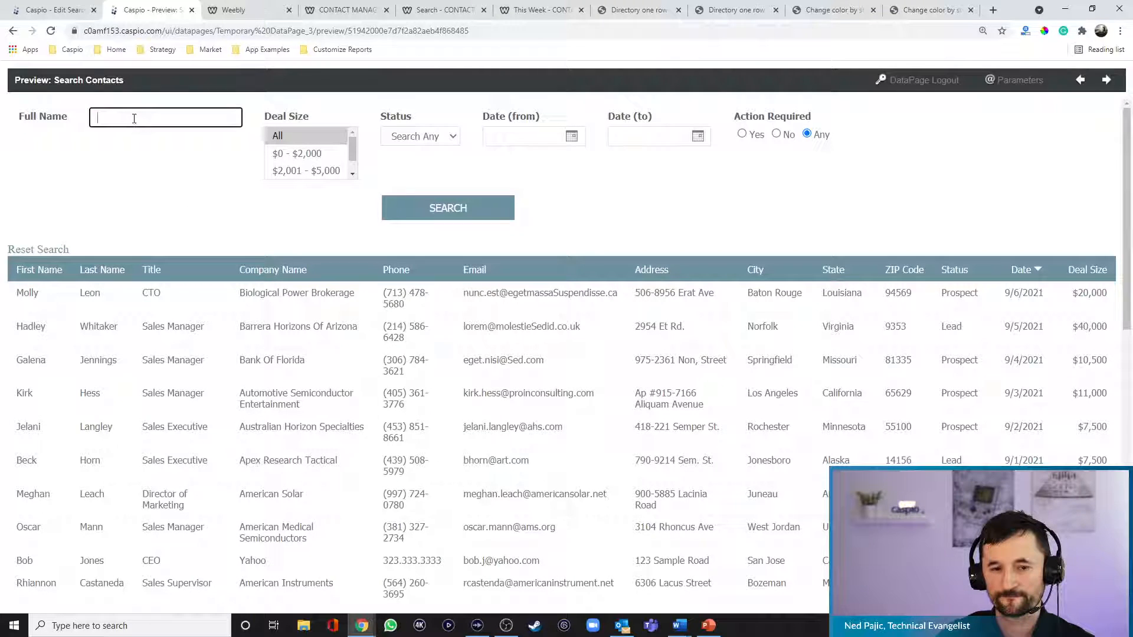
pyautogui.write('f')
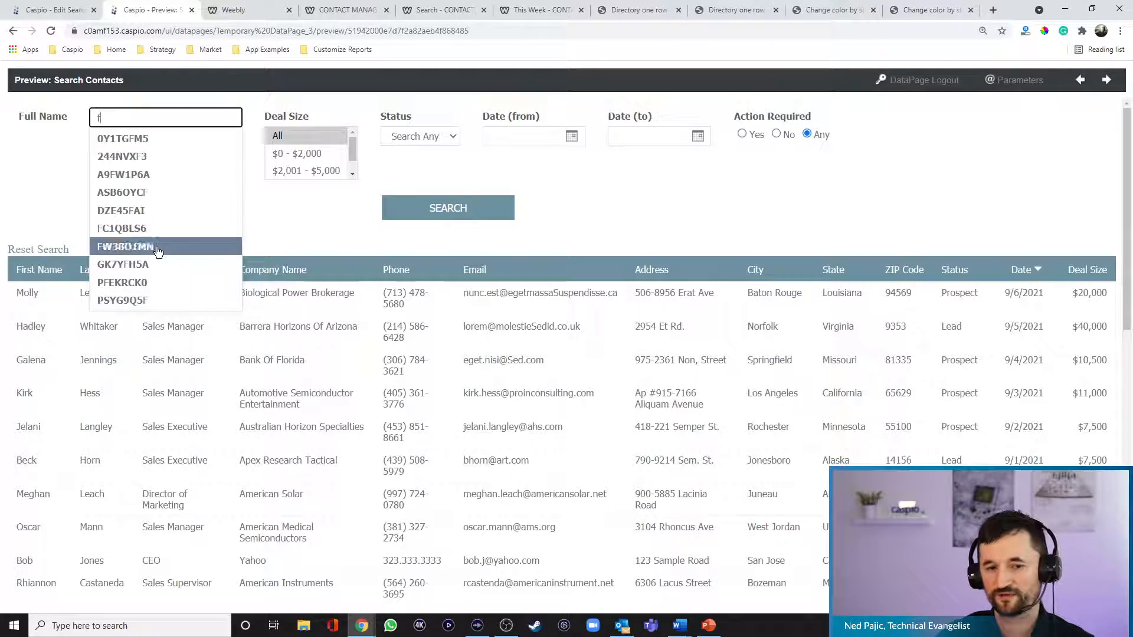
pyautogui.moveTo(72, 204); pyautogui.dragTo(72, 150)
pyautogui.click(68, 10)
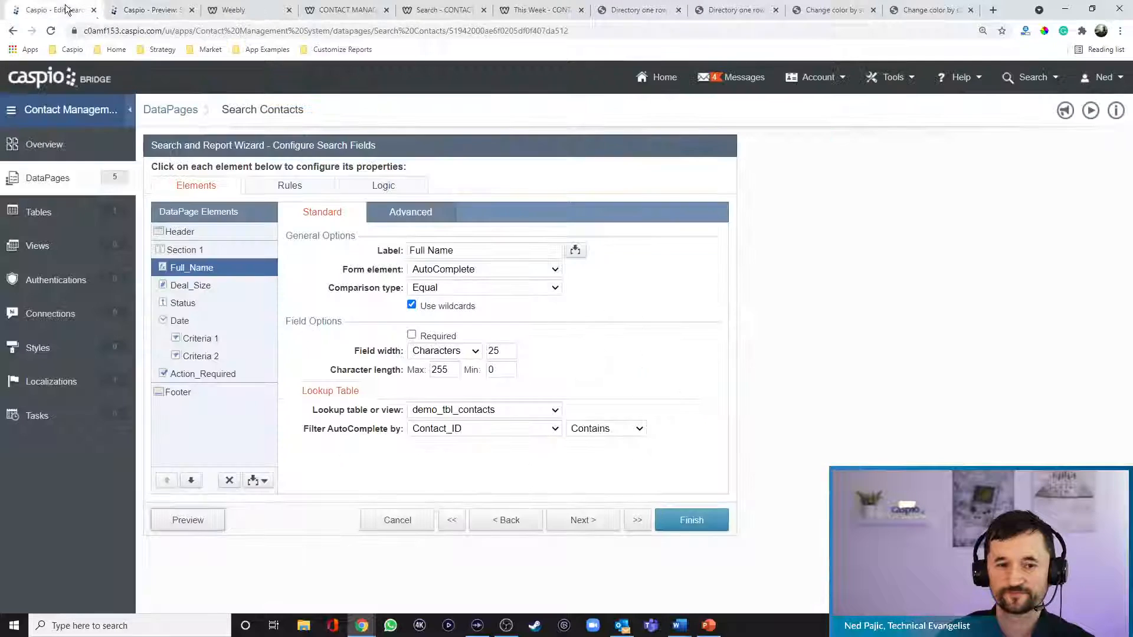
# Add Full_Name to the selected results page fields and proceed to configuring the results page fields.
pyautogui.click(579, 522)
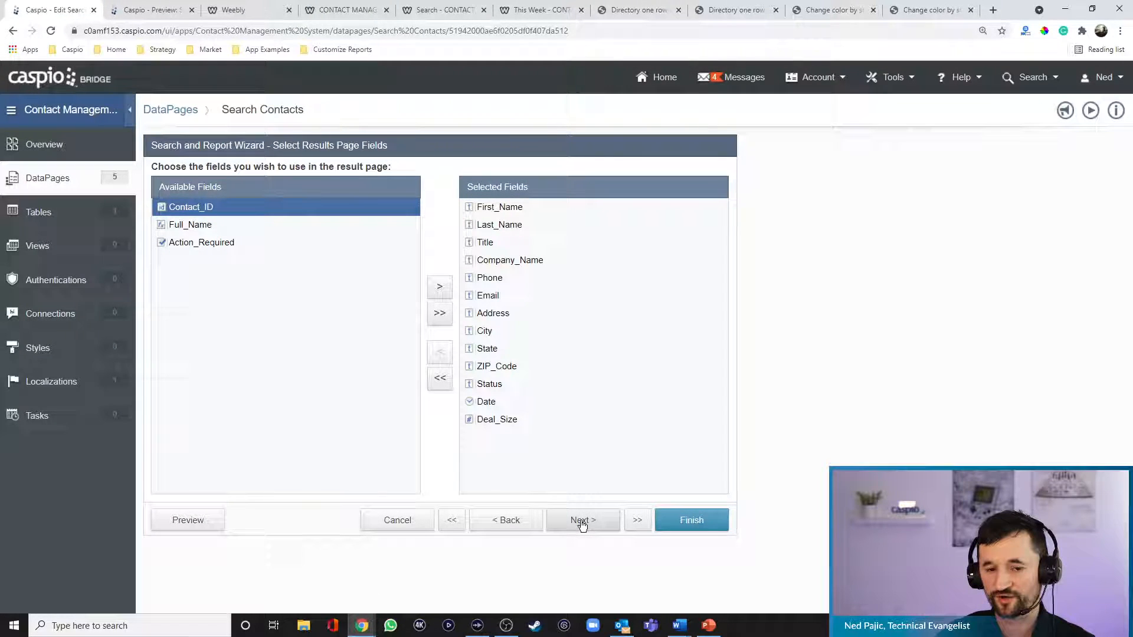
pyautogui.click(195, 224)
pyautogui.click(440, 287)
pyautogui.click(576, 520)
pyautogui.click(583, 521)
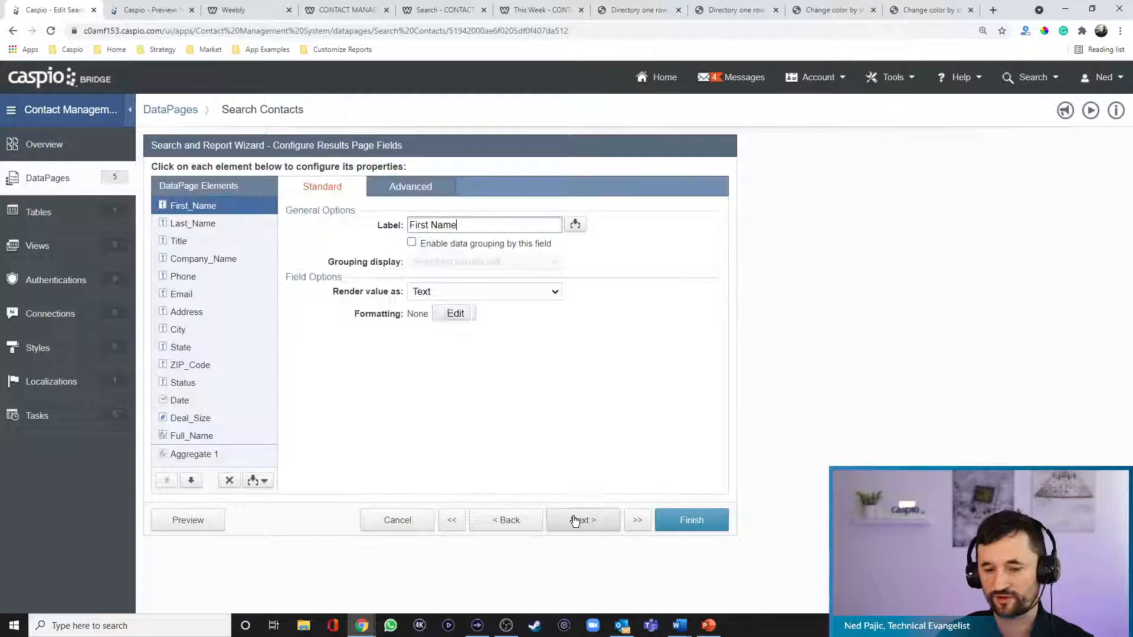
# Move the Full_Name element to the first position in the results page fields, above First_Name.
pyautogui.click(204, 435)
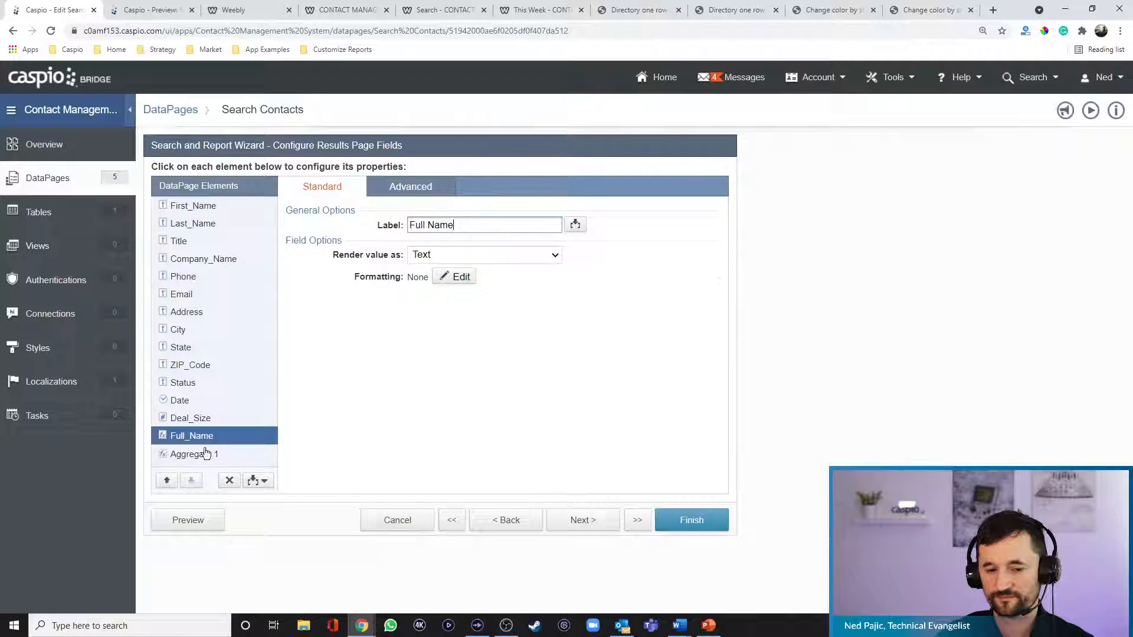
pyautogui.click(163, 481)
pyautogui.click(163, 481)
pyautogui.click(163, 480)
pyautogui.click(163, 480)
pyautogui.click(163, 479)
pyautogui.click(165, 477)
pyautogui.click(166, 476)
pyautogui.click(168, 474)
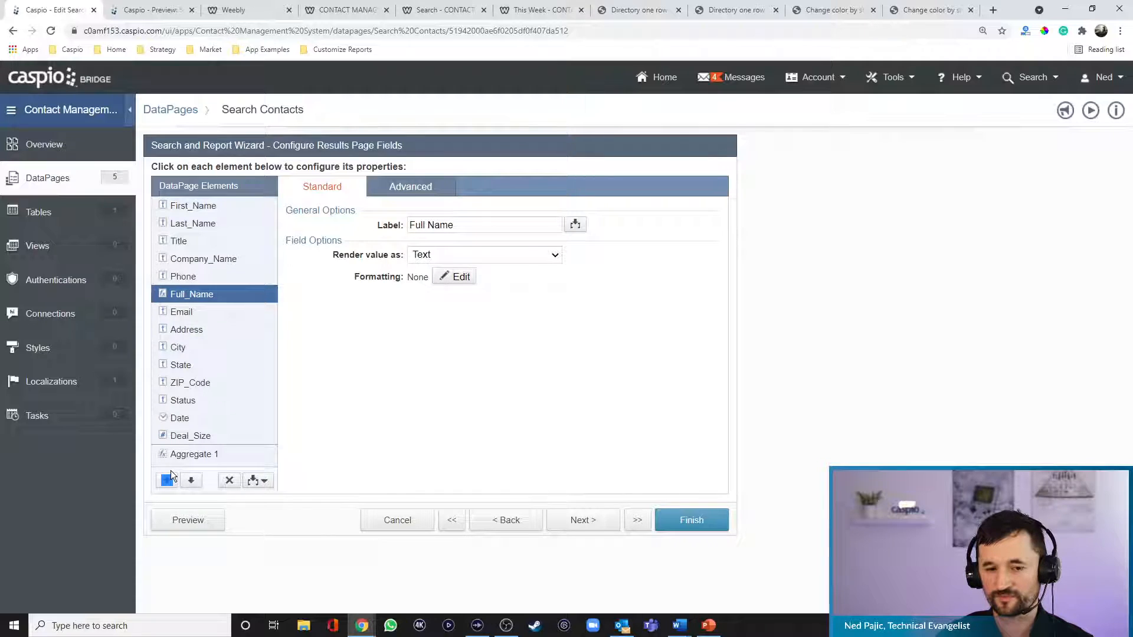
pyautogui.click(170, 480)
pyautogui.click(170, 479)
pyautogui.click(168, 481)
pyautogui.click(168, 481)
pyautogui.click(168, 481)
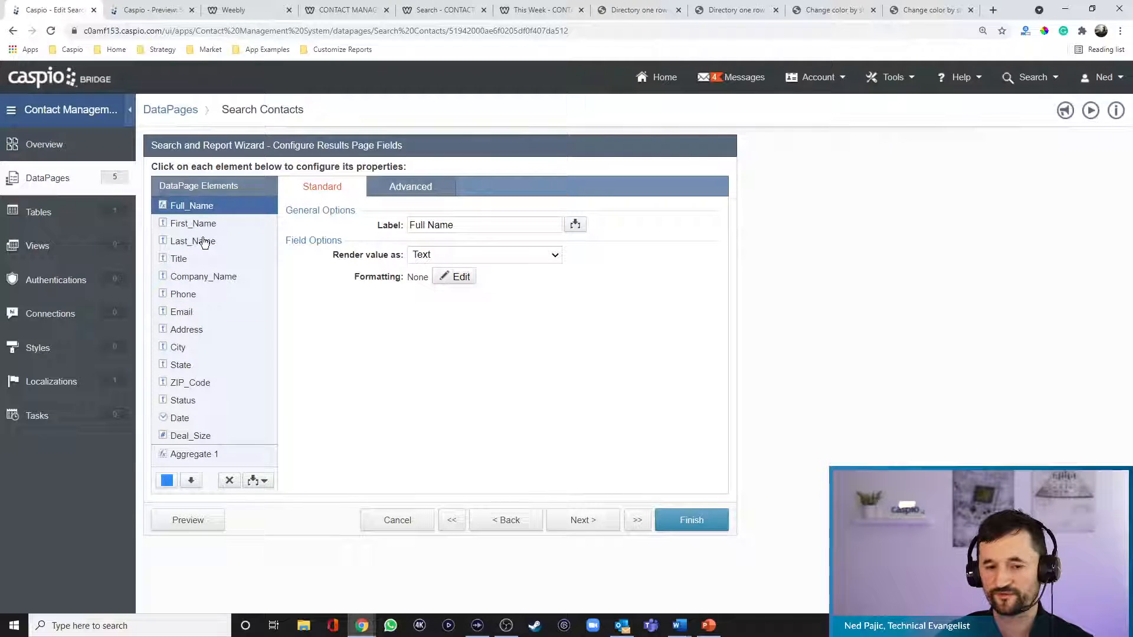
# Remove First_Name and Last_Name from the results page fields and check the results in a preview.
pyautogui.click(200, 224)
pyautogui.click(230, 480)
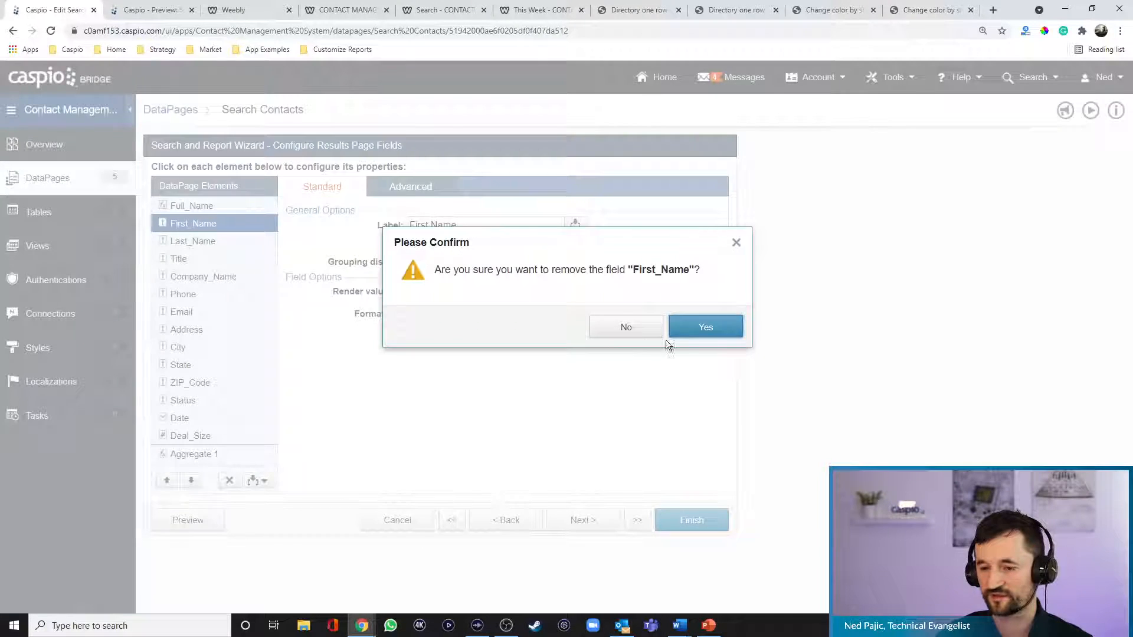
pyautogui.click(703, 329)
pyautogui.click(229, 480)
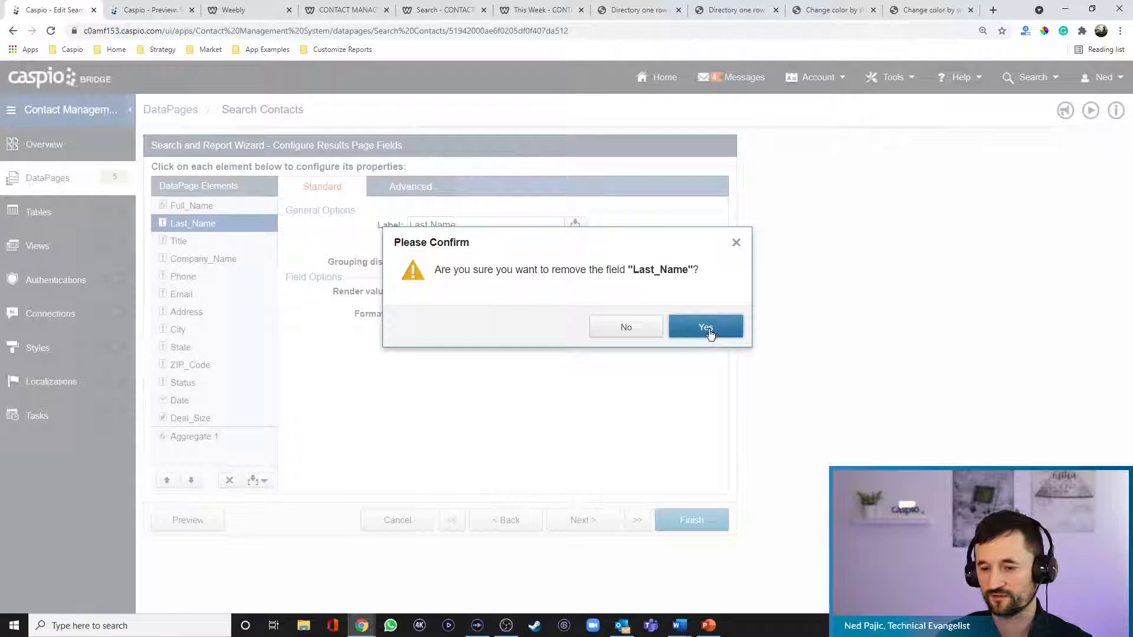
pyautogui.click(710, 335)
pyautogui.click(208, 518)
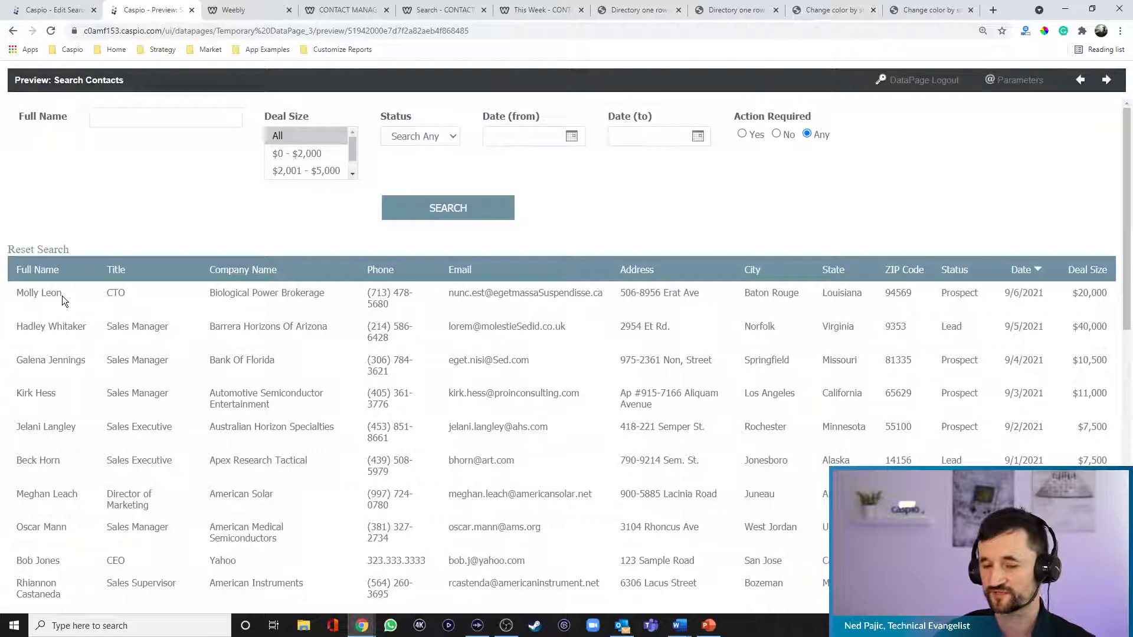
pyautogui.click(65, 10)
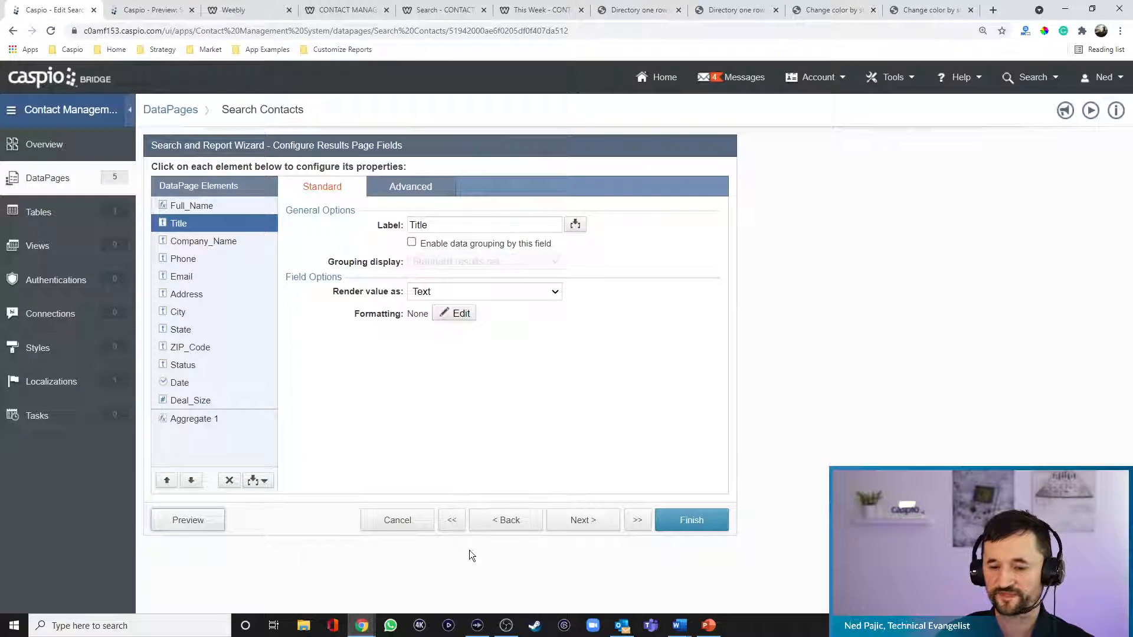
# Go back to the search field selection and add First_Name and Last_Name to the selected search fields.
pyautogui.click(513, 520)
pyautogui.click(515, 522)
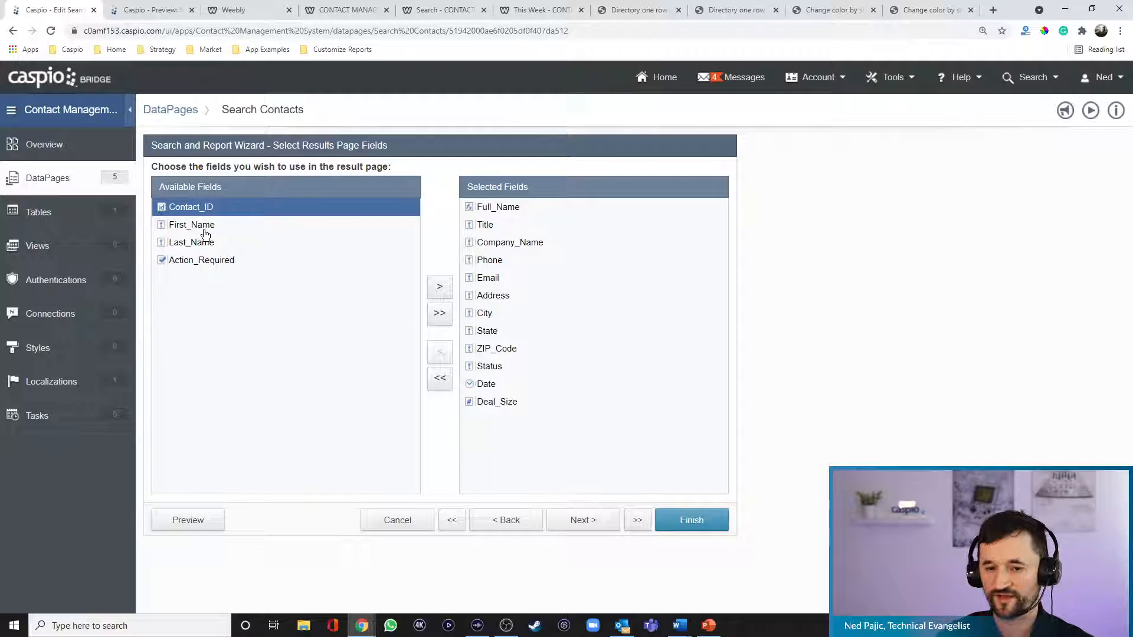
pyautogui.click(509, 520)
pyautogui.click(511, 522)
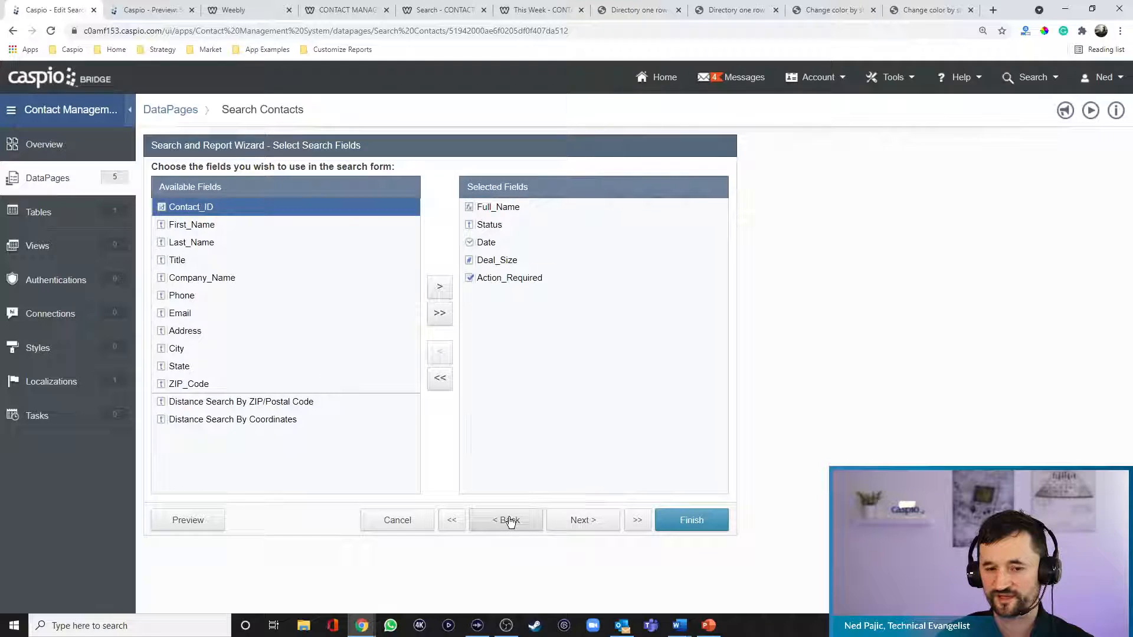
pyautogui.click(254, 229)
pyautogui.click(439, 289)
pyautogui.click(438, 289)
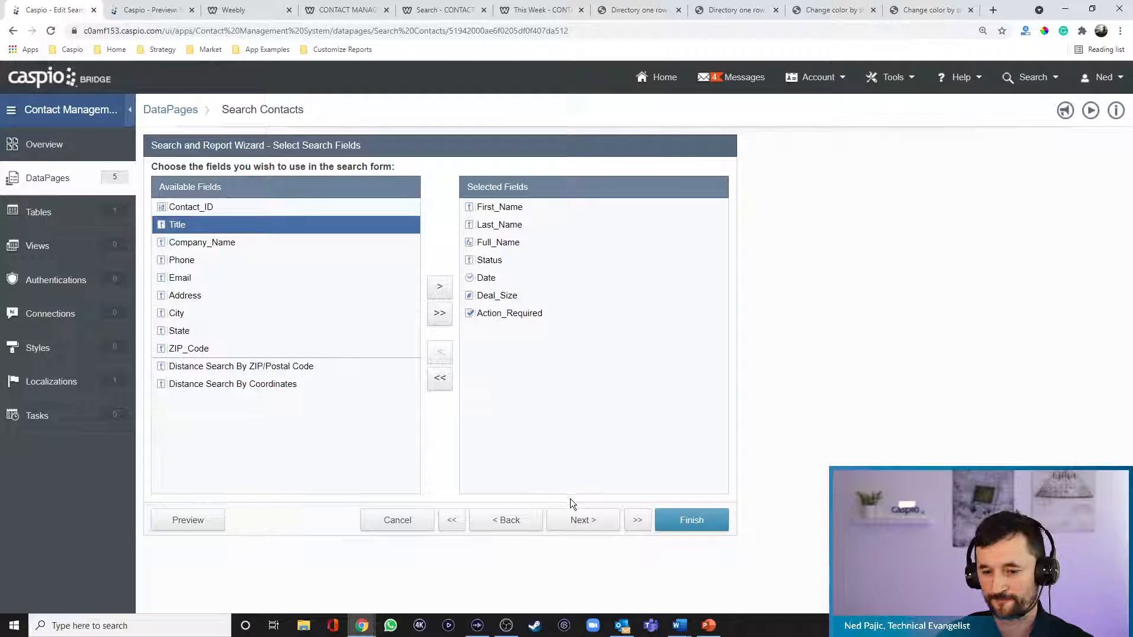
# Move First_Name and Last_Name together up the search form so they sit directly above Full_Name.
pyautogui.click(577, 522)
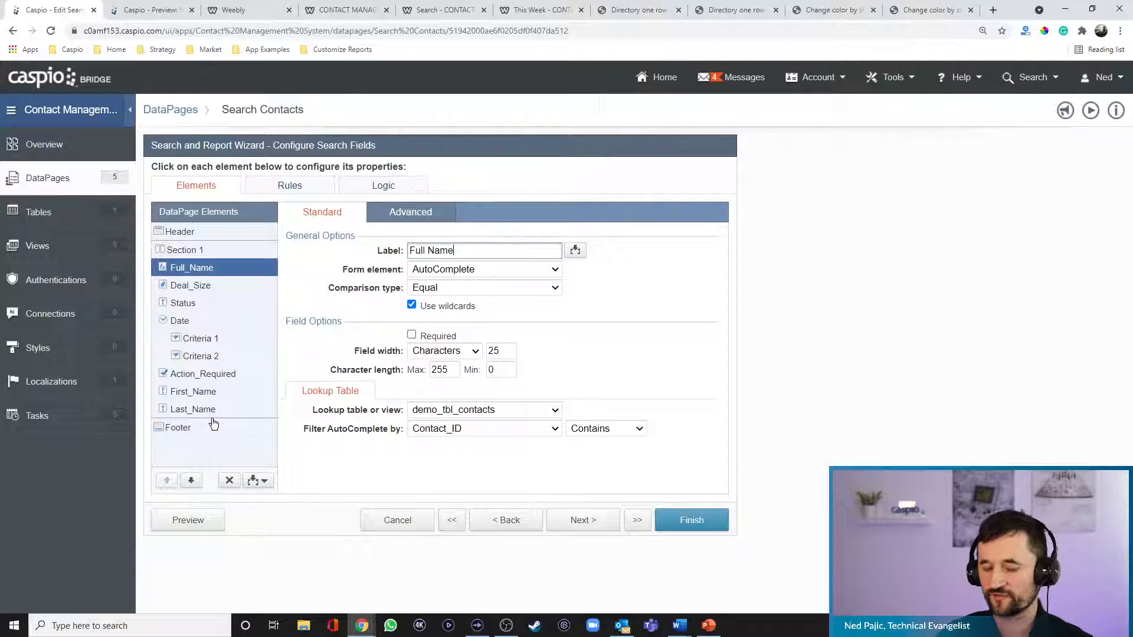
pyautogui.click(204, 391)
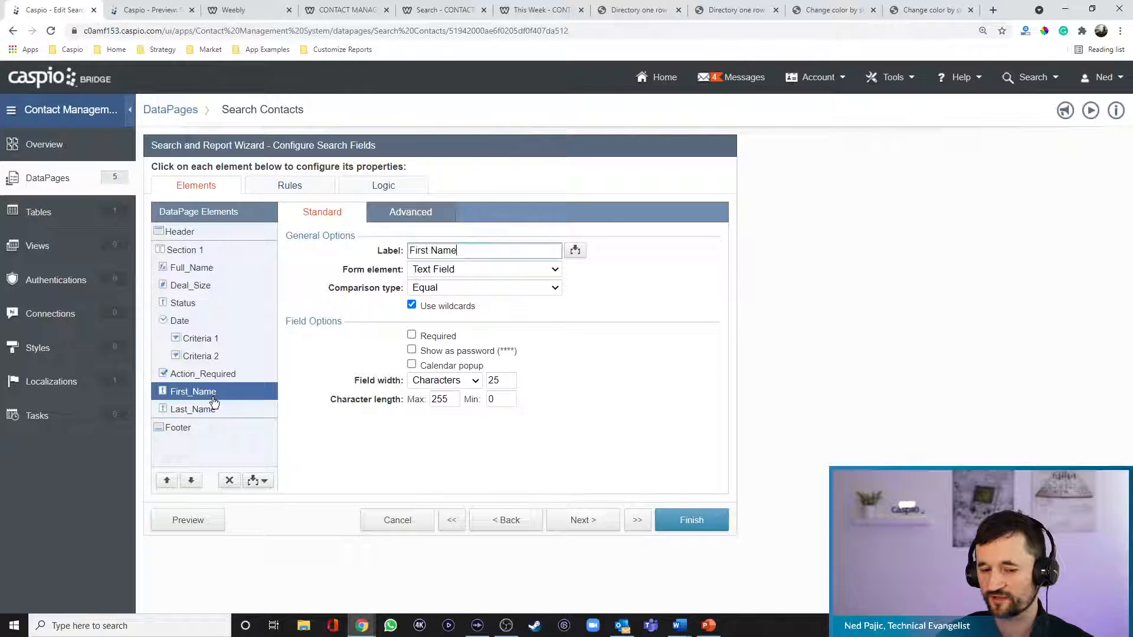
pyautogui.keyDown('ctrl'); pyautogui.click(208, 411); pyautogui.keyUp('ctrl')
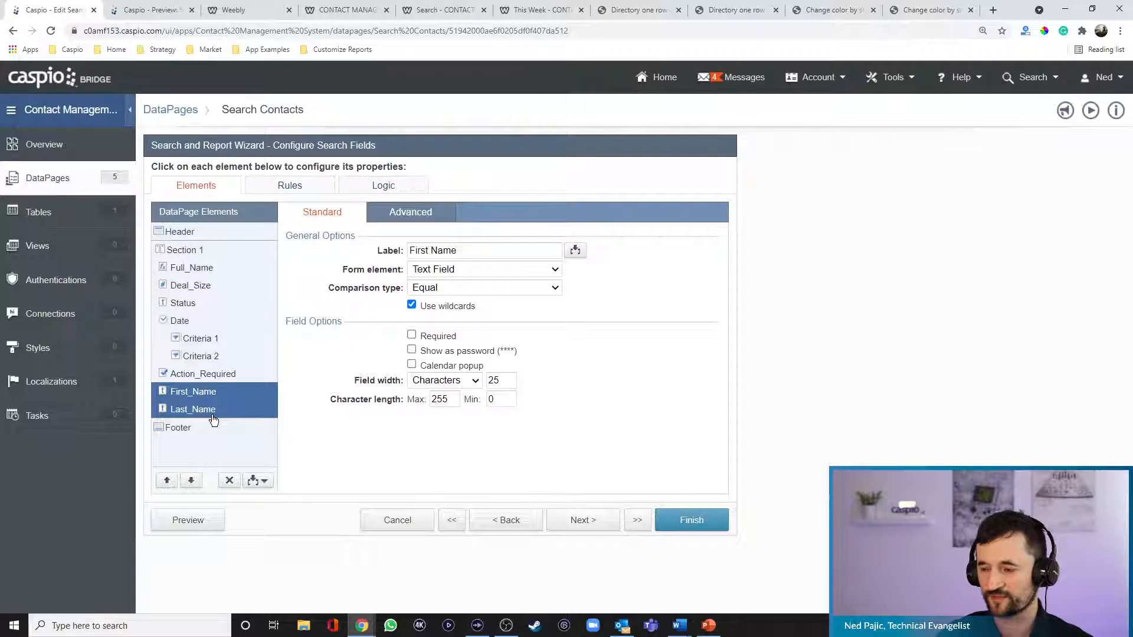
pyautogui.click(167, 481)
pyautogui.click(166, 481)
pyautogui.click(166, 480)
pyautogui.click(167, 481)
# Remove the Full_Name field from the search form and confirm the removal.
pyautogui.click(207, 303)
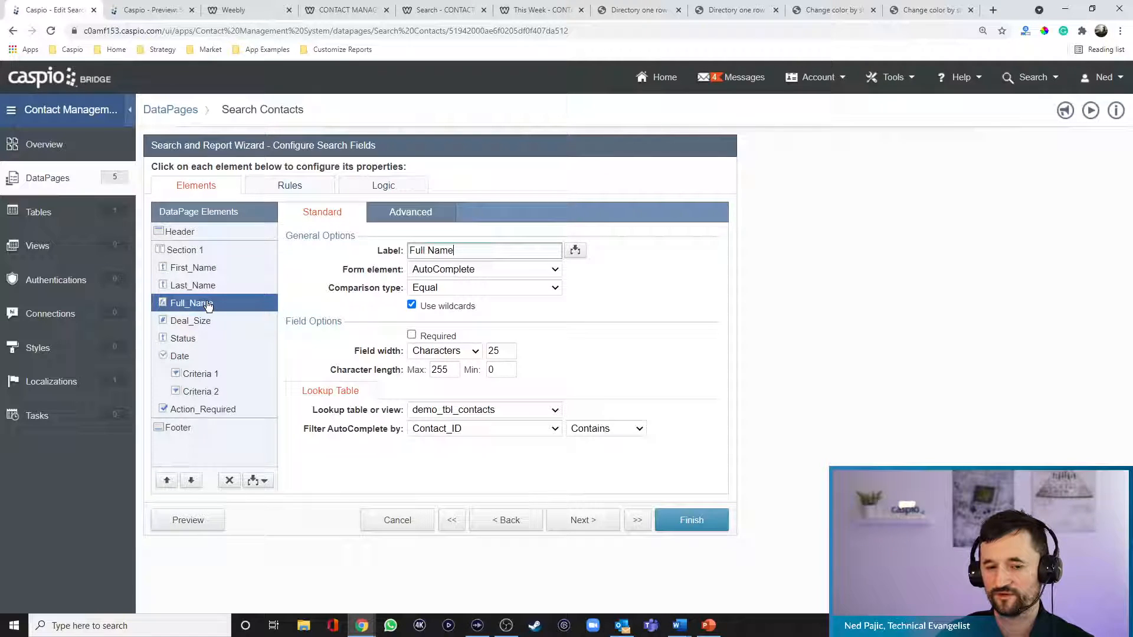
pyautogui.click(229, 481)
pyautogui.click(717, 326)
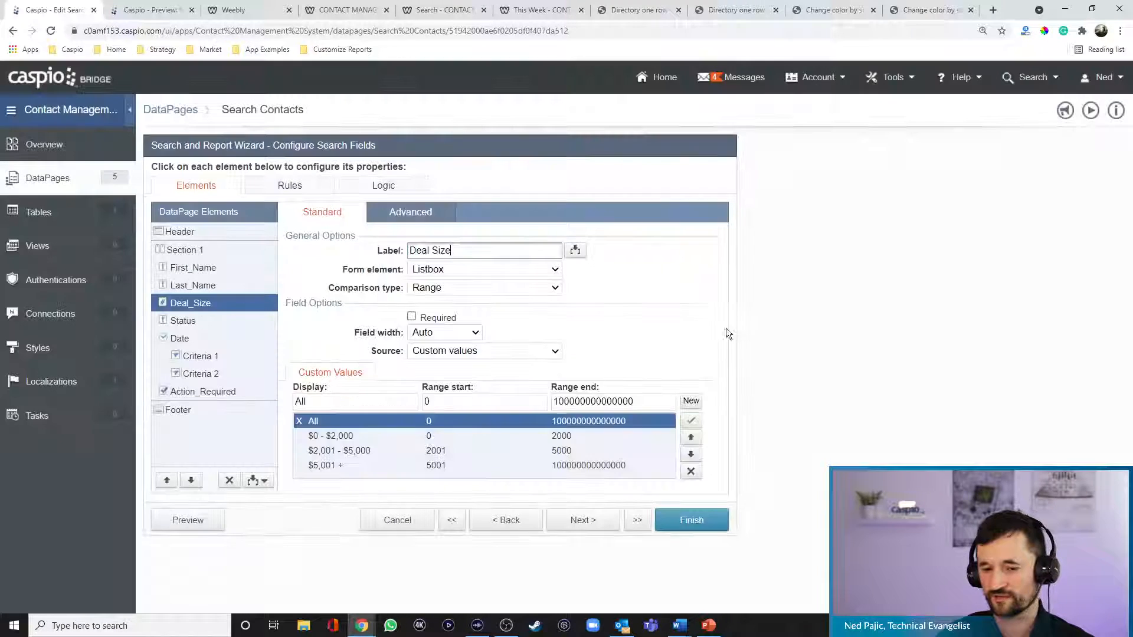
# Configure the First_Name search field as AutoComplete with its lookup filter set to Contains.
pyautogui.click(196, 270)
pyautogui.click(441, 269)
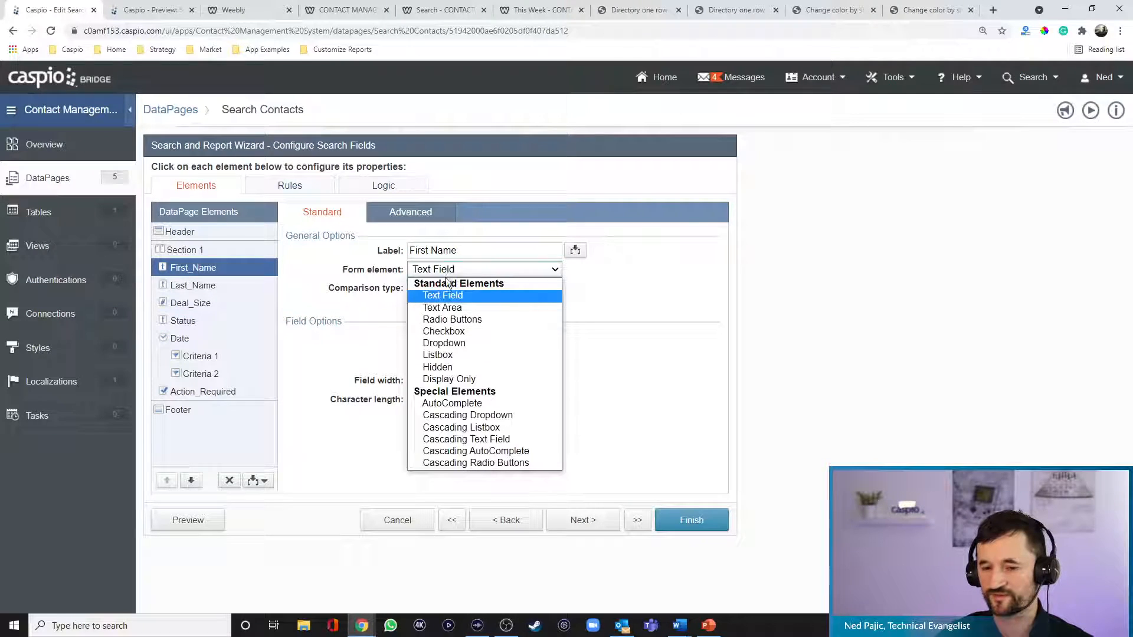
pyautogui.click(452, 403)
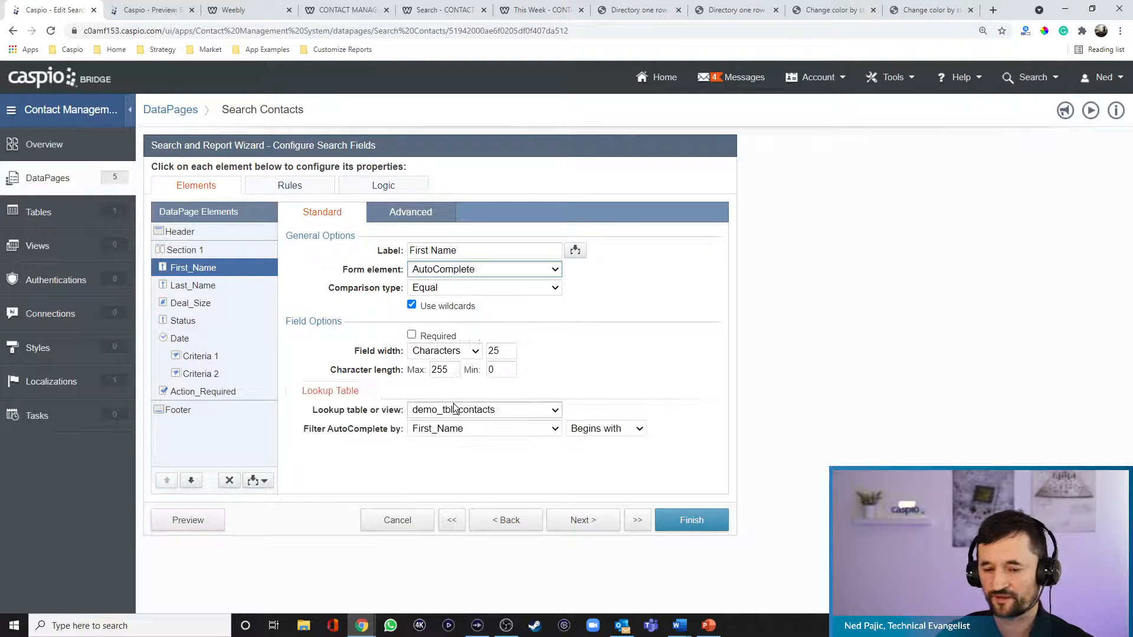
pyautogui.click(595, 430)
pyautogui.click(594, 451)
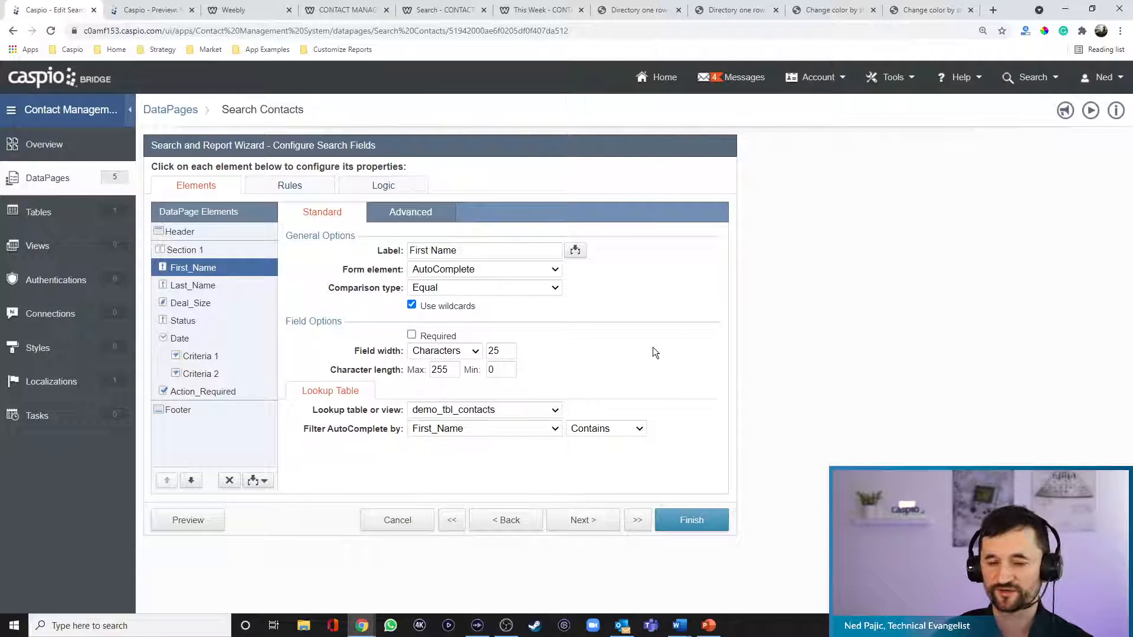
# Configure the Last_Name search field as AutoComplete with its lookup filter set to Contains.
pyautogui.click(193, 287)
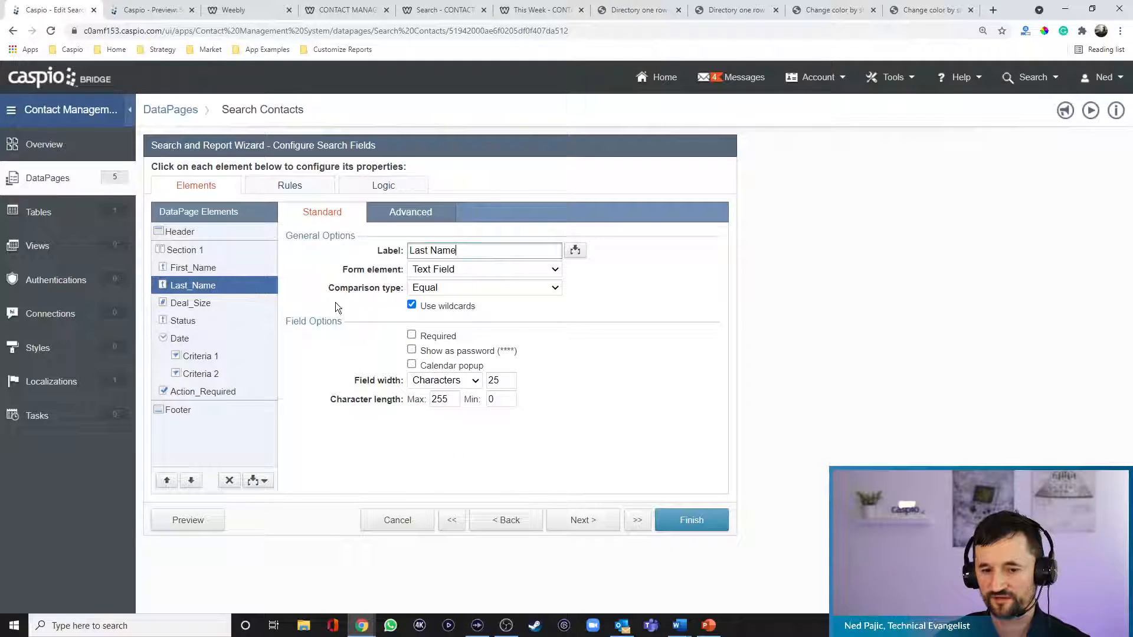
pyautogui.click(458, 272)
pyautogui.click(459, 422)
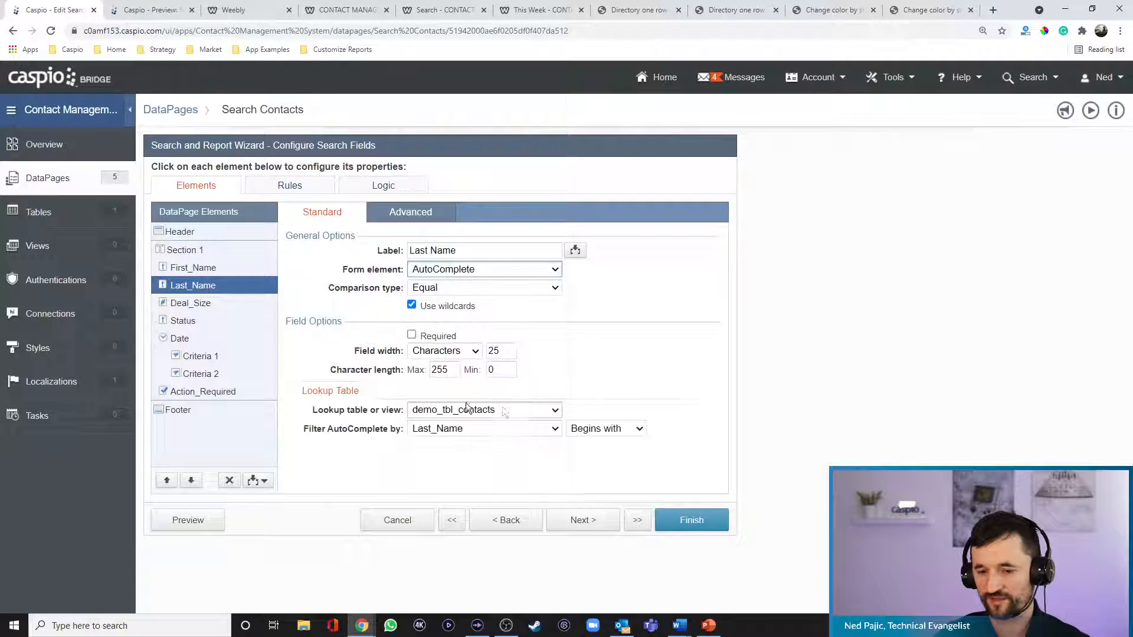
pyautogui.click(598, 430)
pyautogui.click(597, 447)
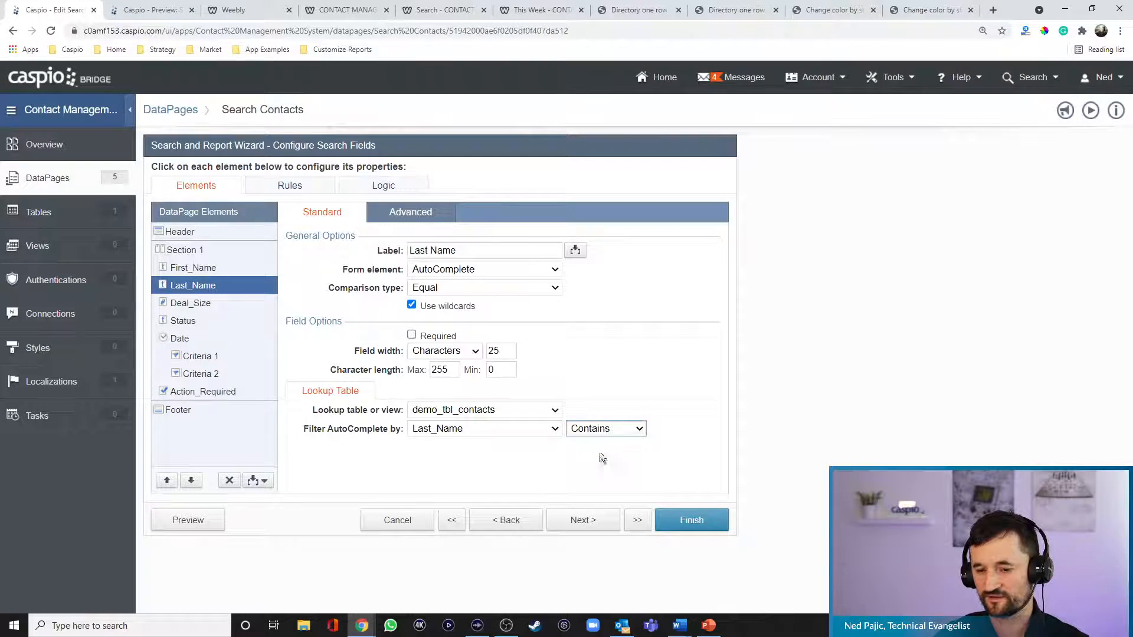
# Save the Search Contacts DataPage and open the Search page on the reloaded Weebly site to check the deployed form.
pyautogui.click(689, 526)
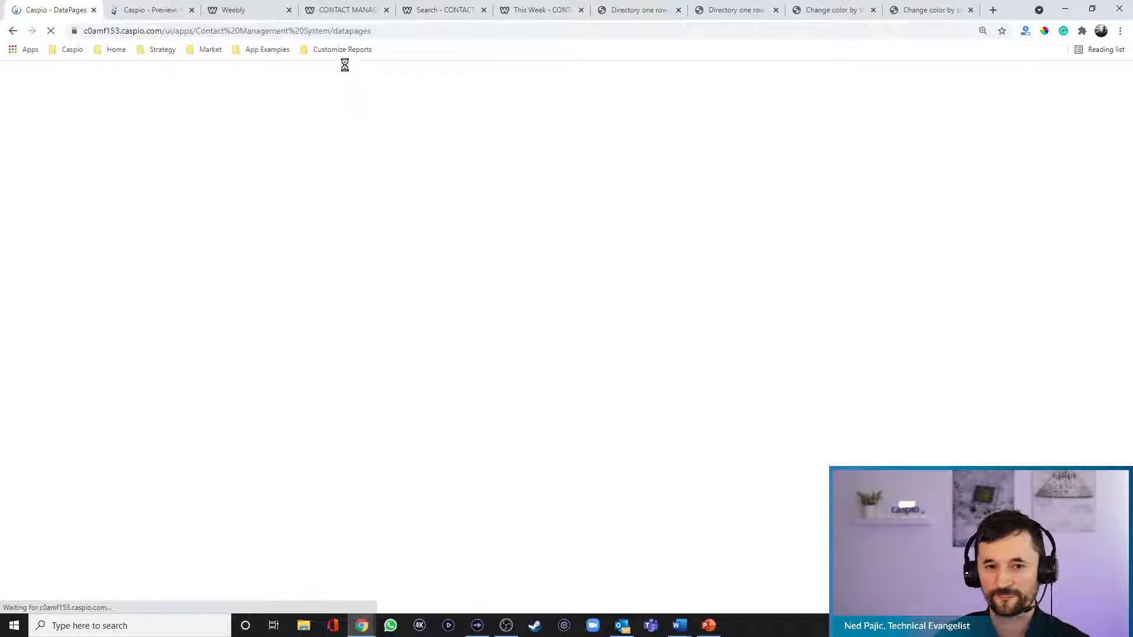
pyautogui.click(341, 13)
pyautogui.click(48, 32)
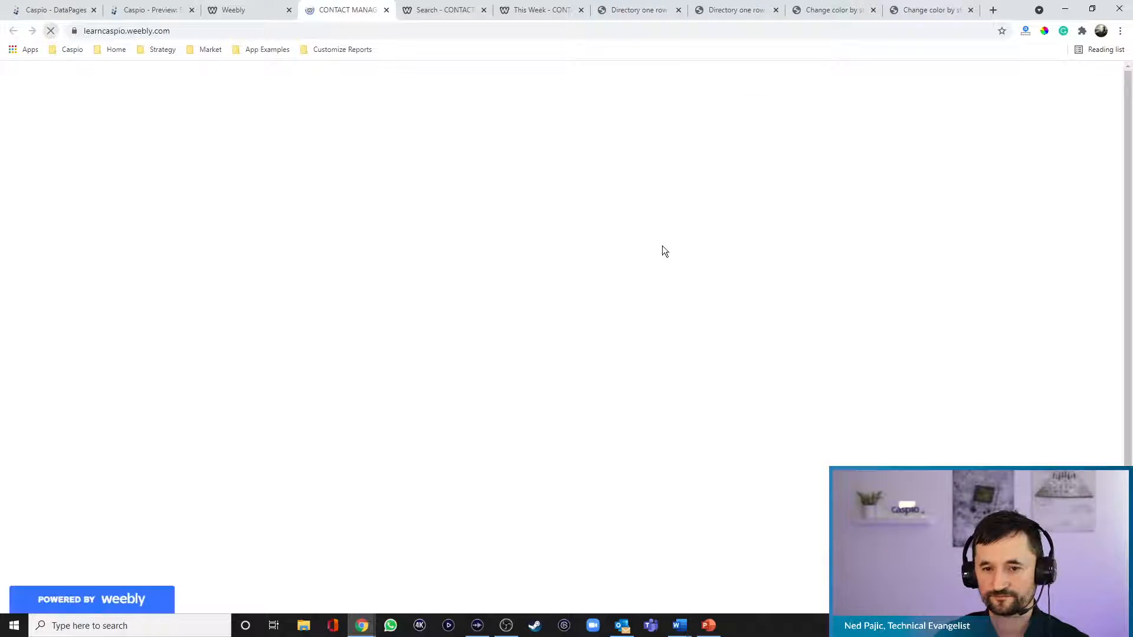
pyautogui.hotkey('ctrl', '+')
pyautogui.hotkey('ctrl', '+')
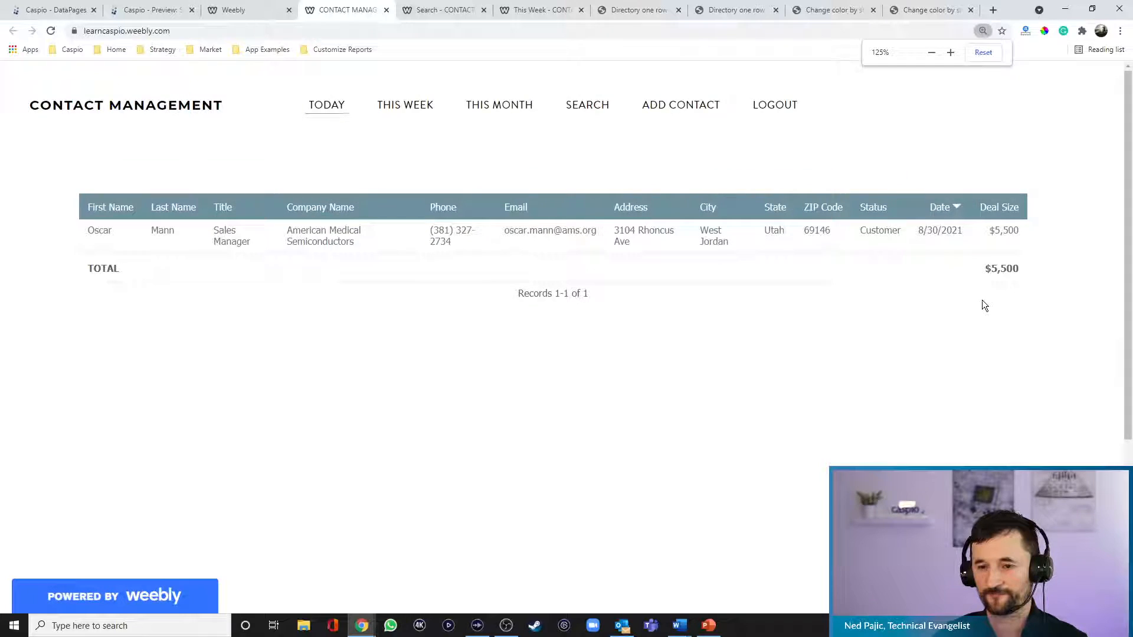
pyautogui.hotkey('ctrl', '+')
pyautogui.hotkey('ctrl', '-')
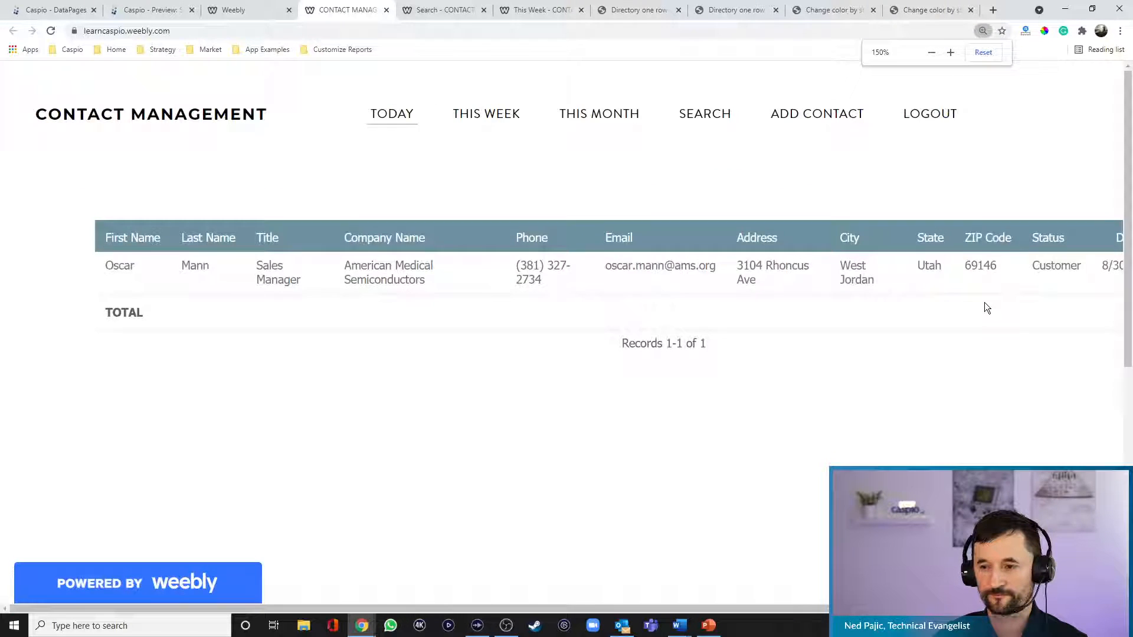
pyautogui.click(587, 105)
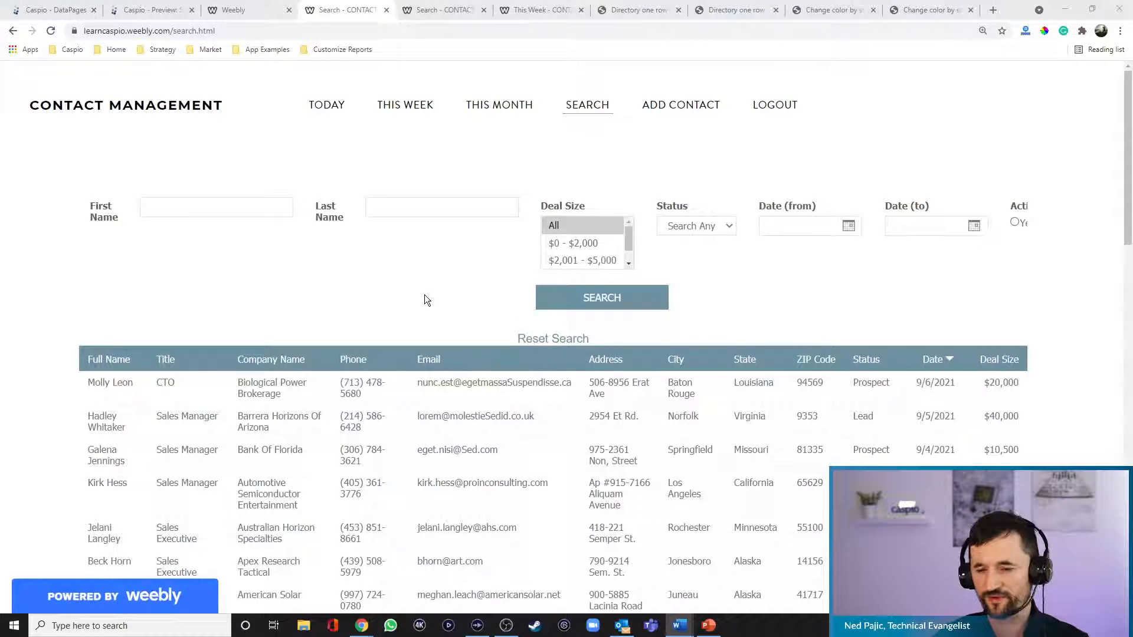
# Reopen Search Contacts for editing and add a virtual field to its search form above First_Name.
pyautogui.click(66, 12)
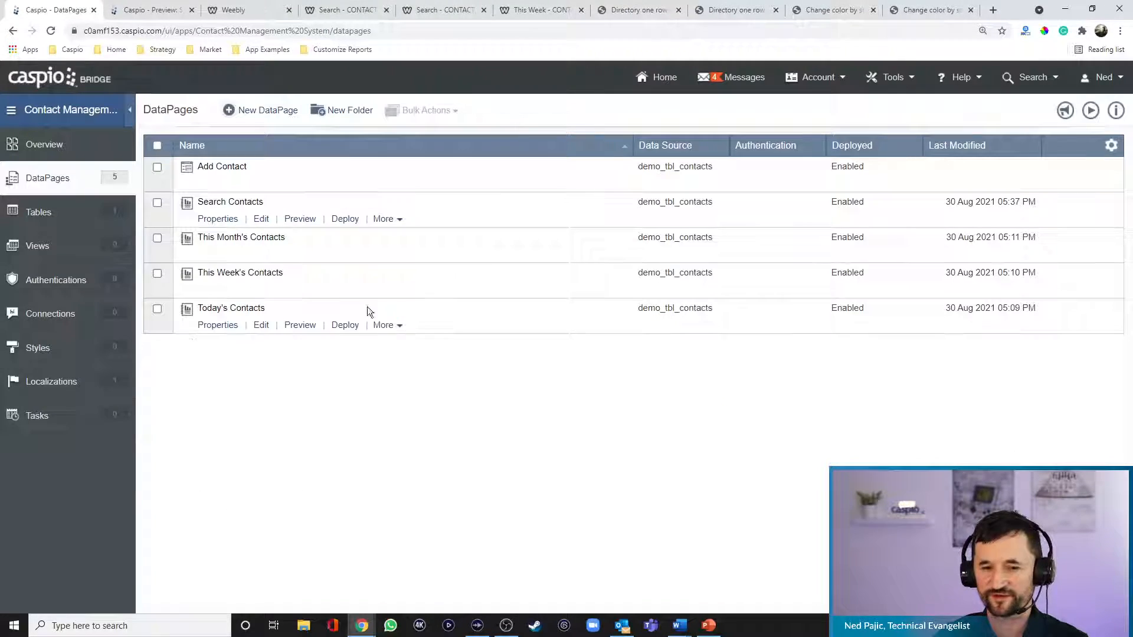
pyautogui.click(261, 219)
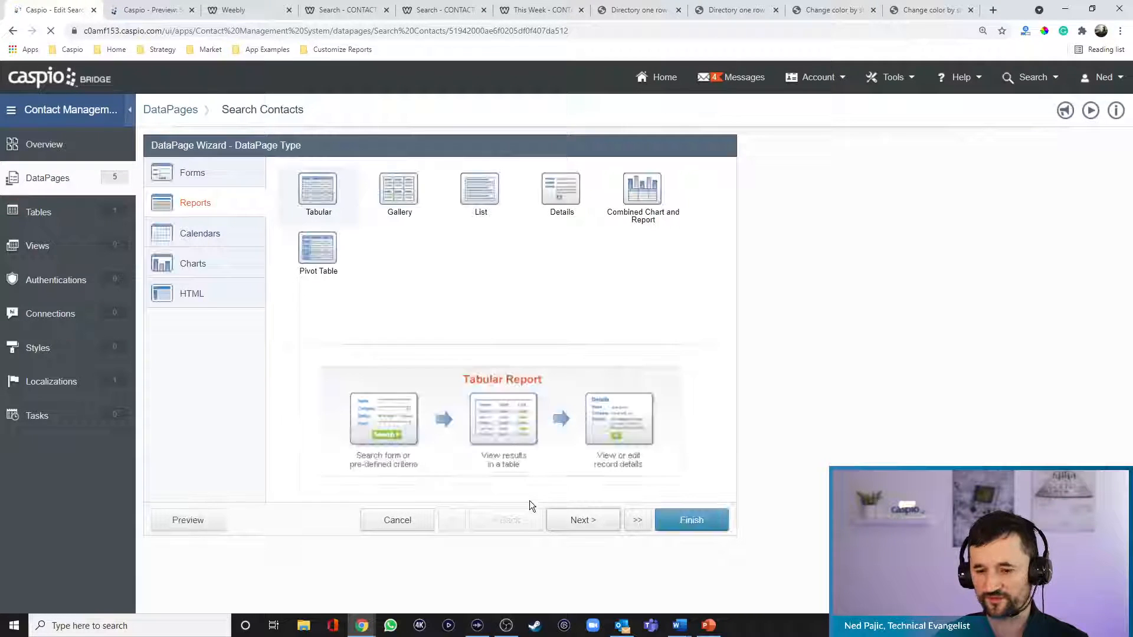
pyautogui.click(590, 527)
pyautogui.click(592, 526)
pyautogui.click(590, 520)
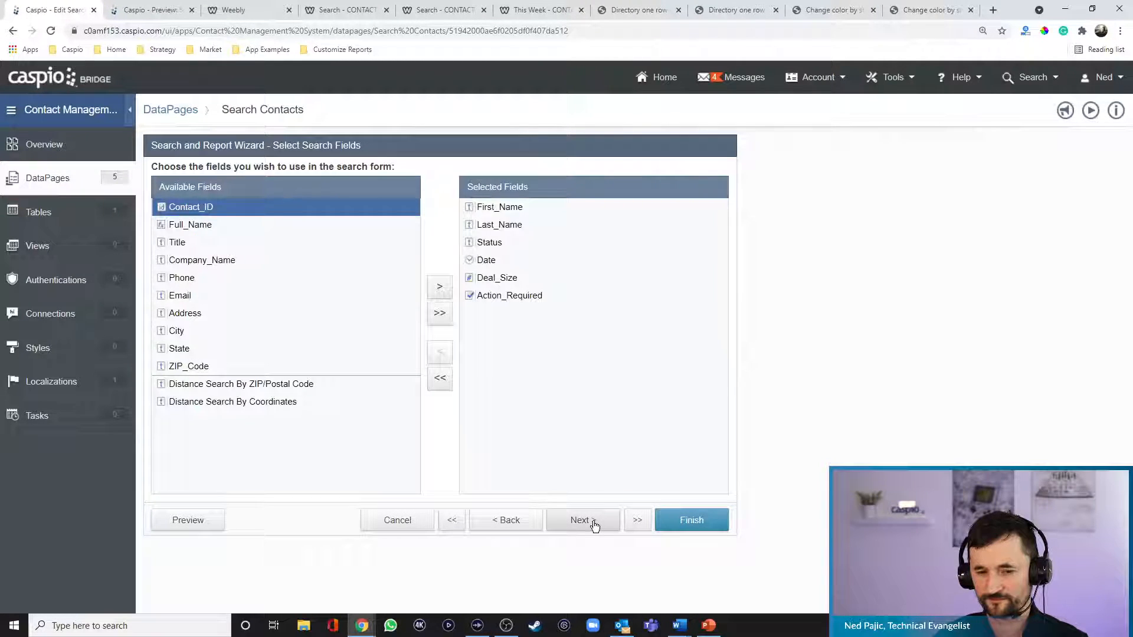
pyautogui.click(583, 520)
pyautogui.click(262, 480)
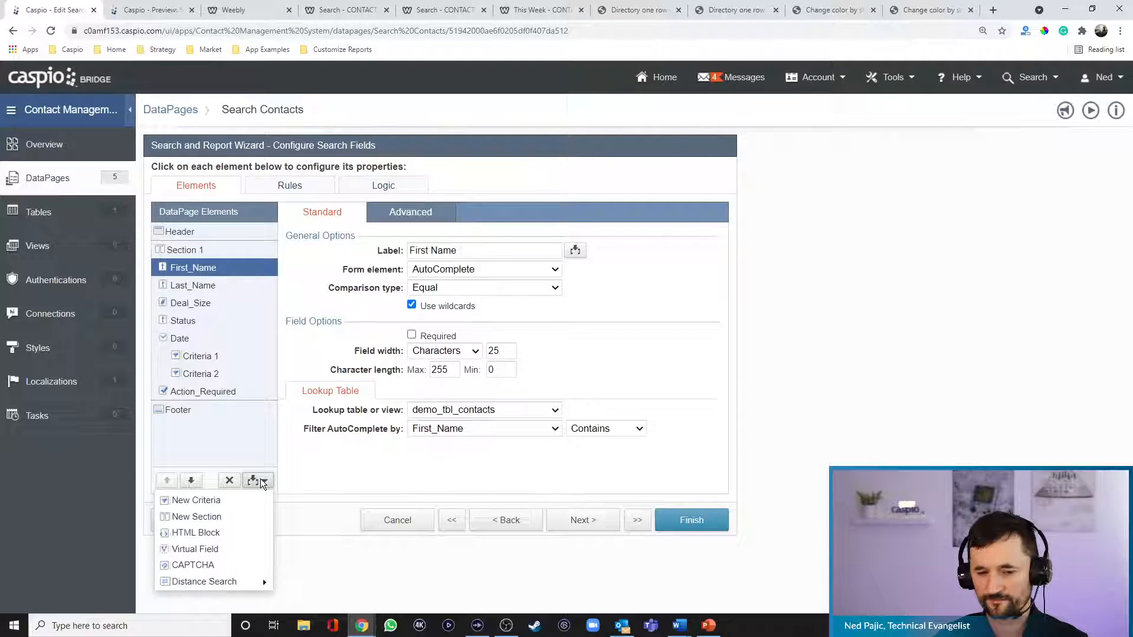
pyautogui.click(239, 550)
# Configure the virtual field as an AutoComplete filtered by Full_Name with Contains, and label it Full Name.
pyautogui.click(458, 269)
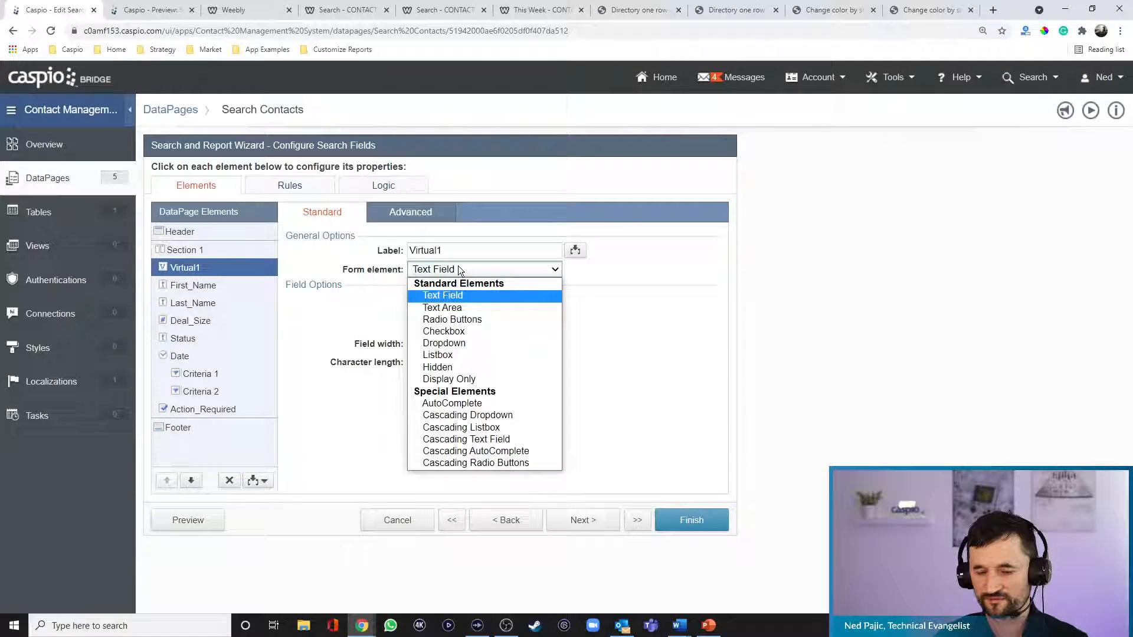
pyautogui.click(466, 404)
pyautogui.click(487, 393)
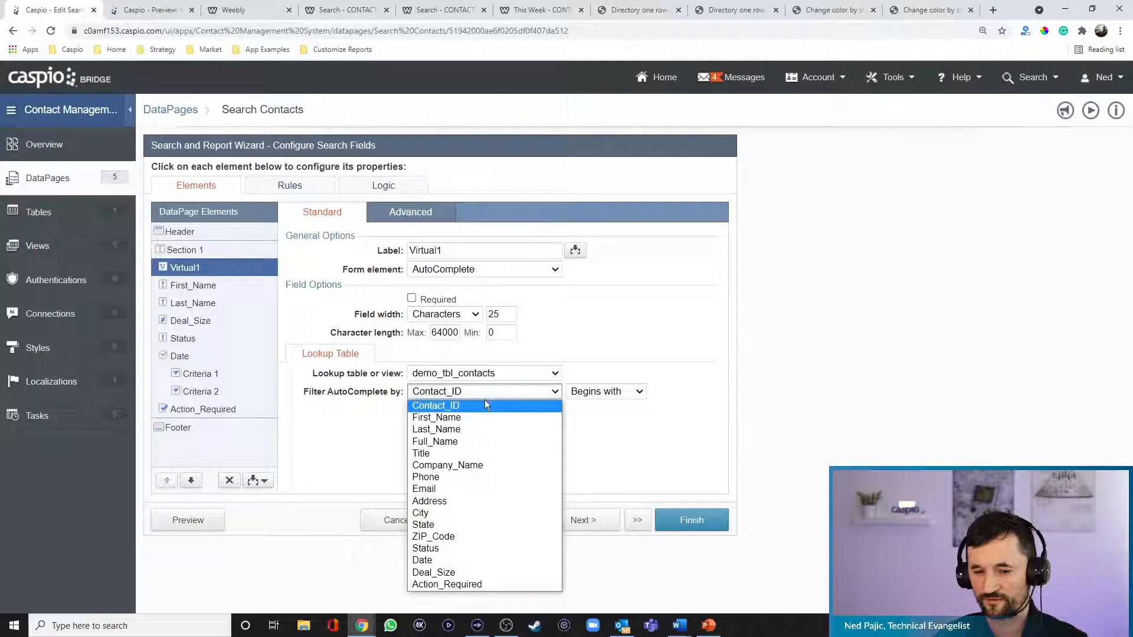
pyautogui.click(500, 441)
pyautogui.click(590, 393)
pyautogui.click(602, 415)
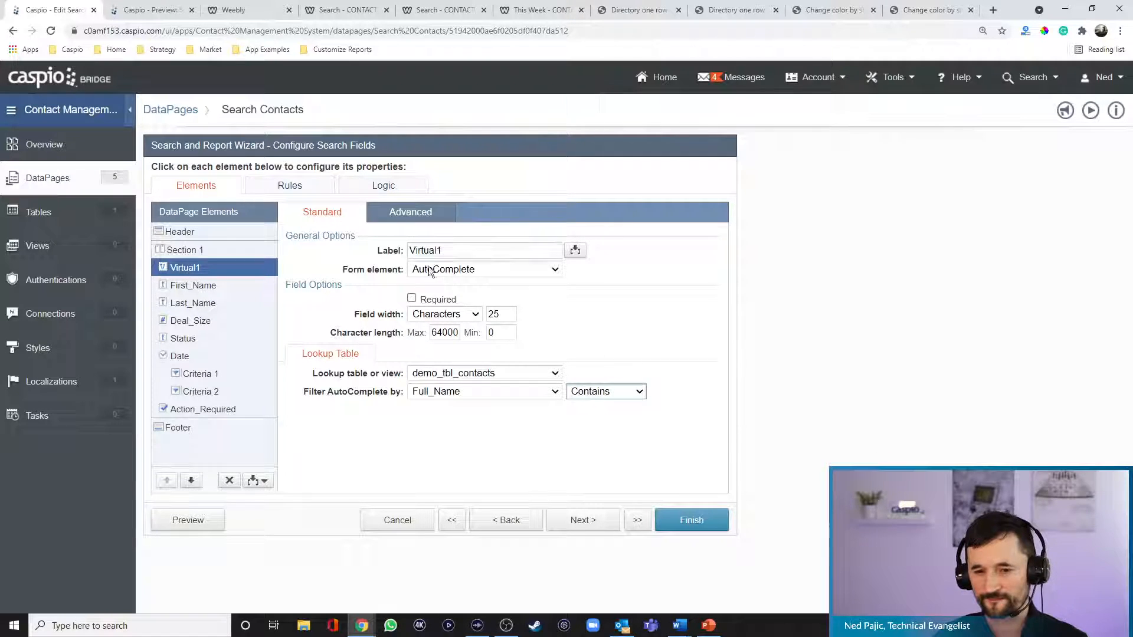
pyautogui.doubleClick(461, 258)
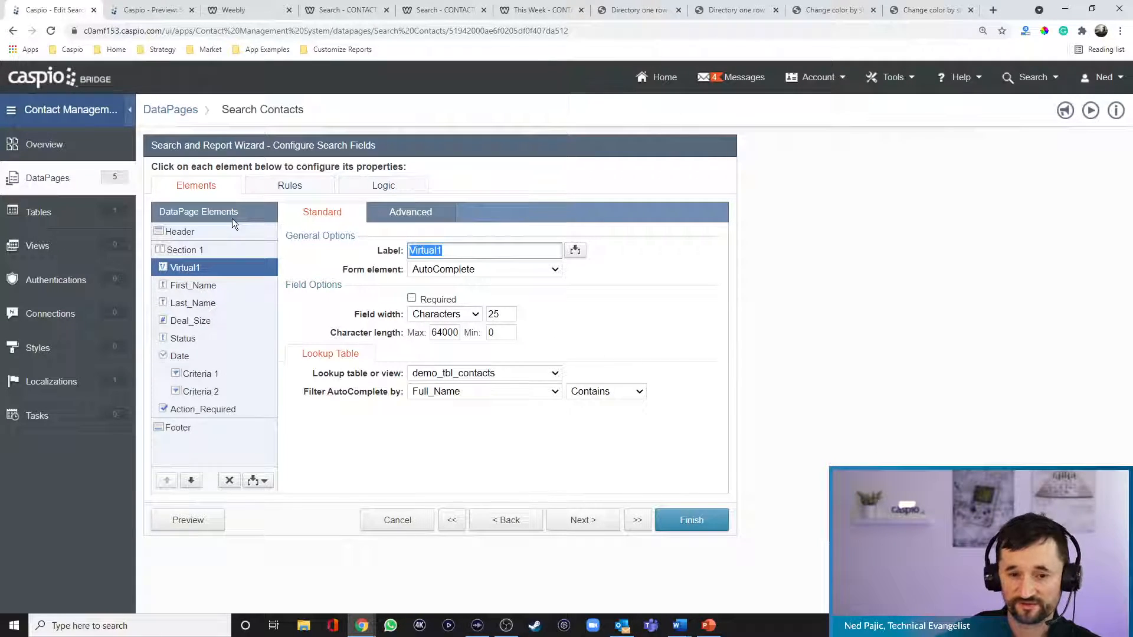
pyautogui.write('Full Name')
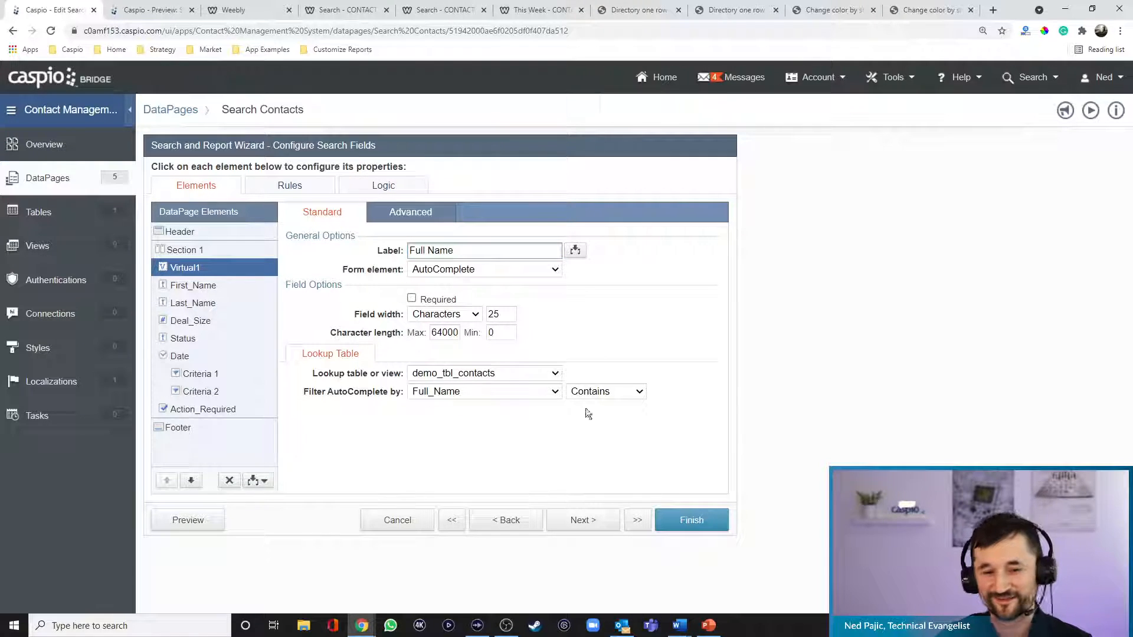
# Preview the Search Contacts DataPage and test the Full Name suggestions with "d".
pyautogui.click(177, 522)
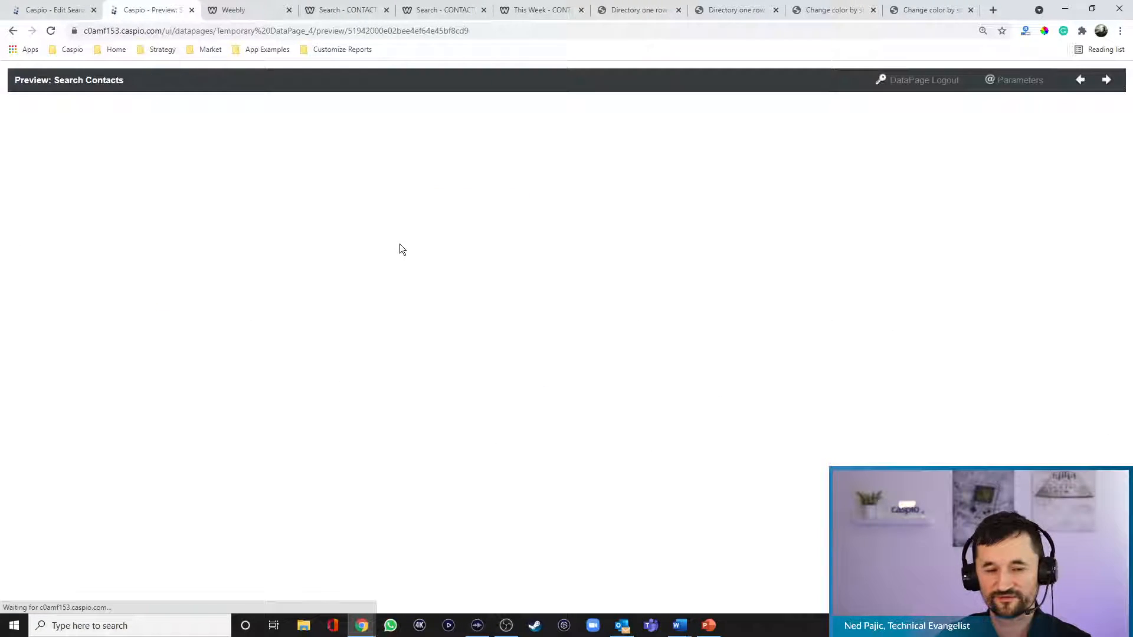
pyautogui.click(111, 123)
pyautogui.write('df')
pyautogui.press('BackSpace')
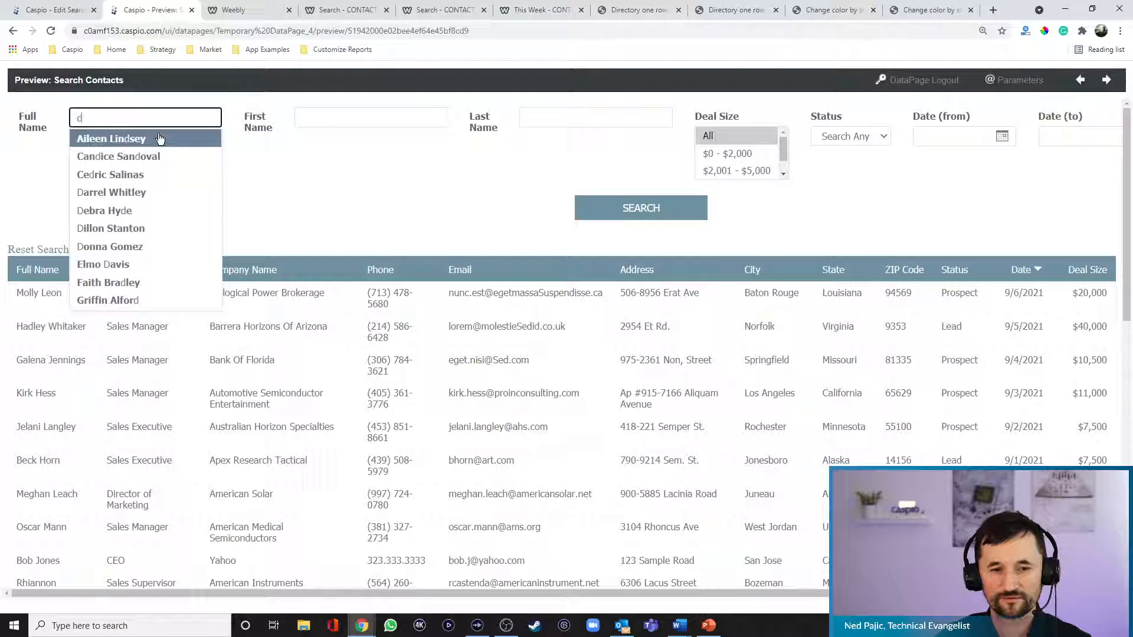
pyautogui.click(395, 223)
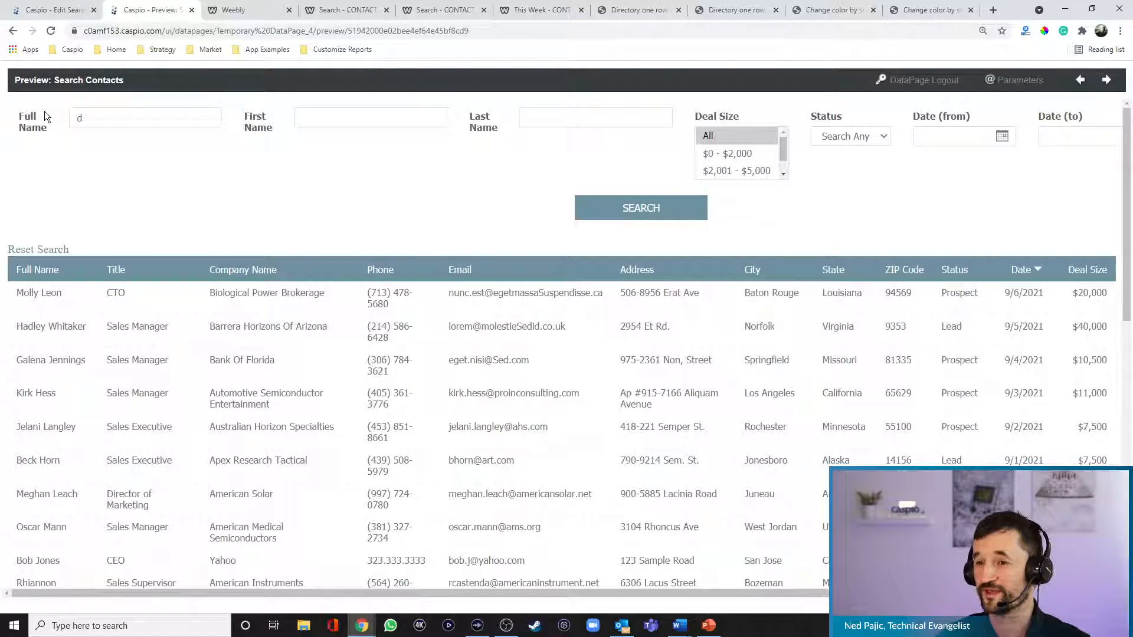
# Replace the Full Name search text with "ta" to test partial-match suggestions and look over the previewed search form.
pyautogui.click(120, 120)
pyautogui.hotkey('ctrl', 'a')
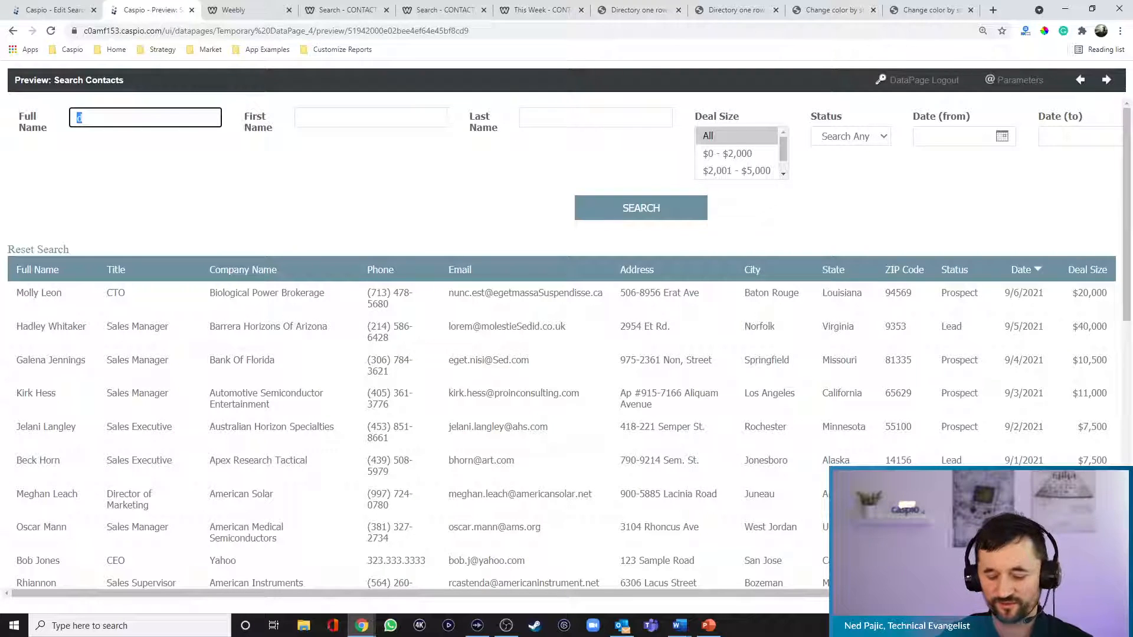
pyautogui.write('ta')
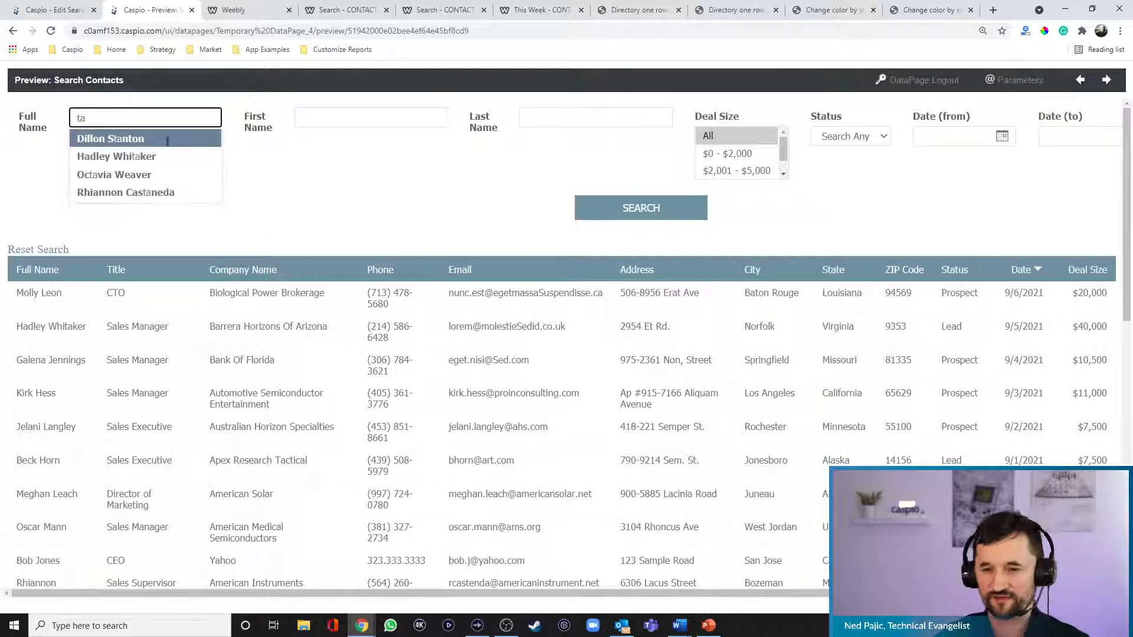
pyautogui.click(640, 210)
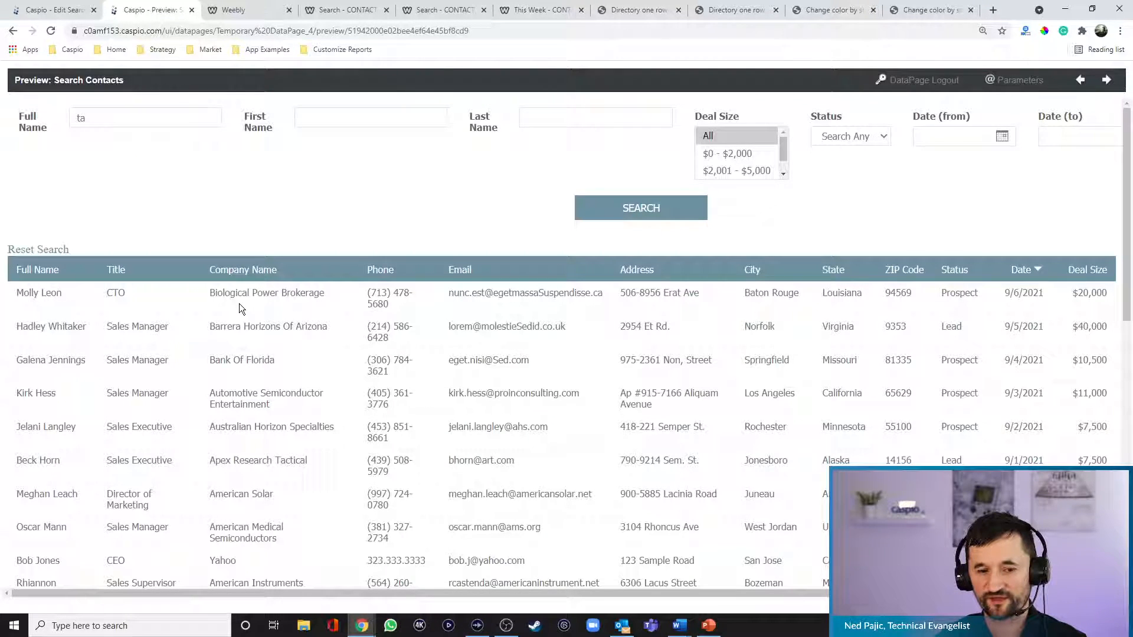
pyautogui.click(644, 214)
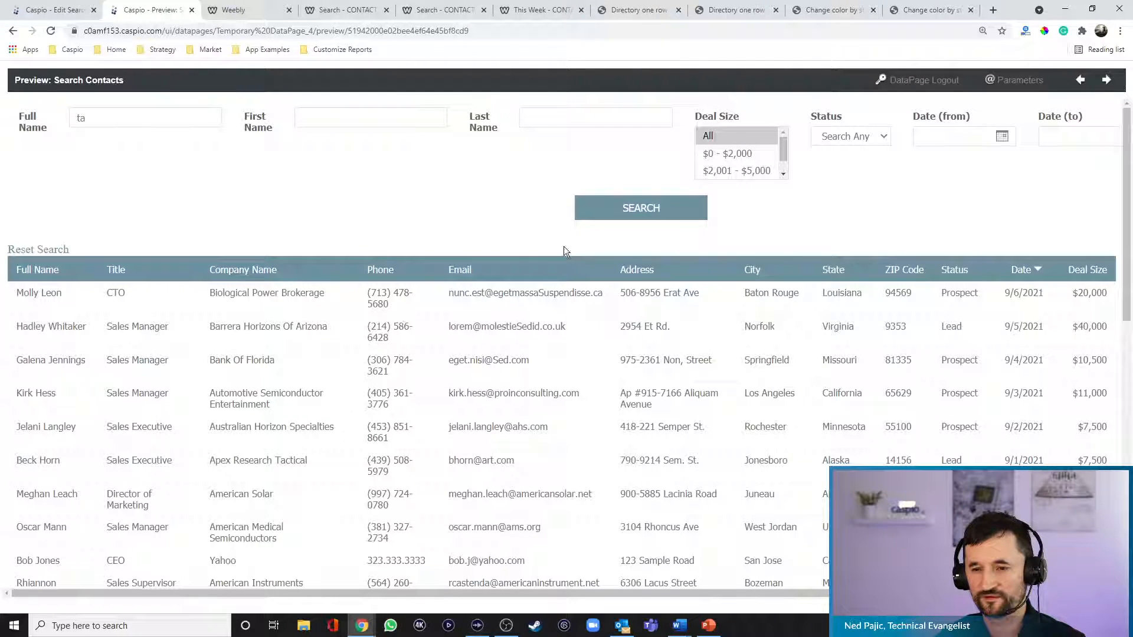
pyautogui.moveTo(885, 593); pyautogui.dragTo(653, 602)
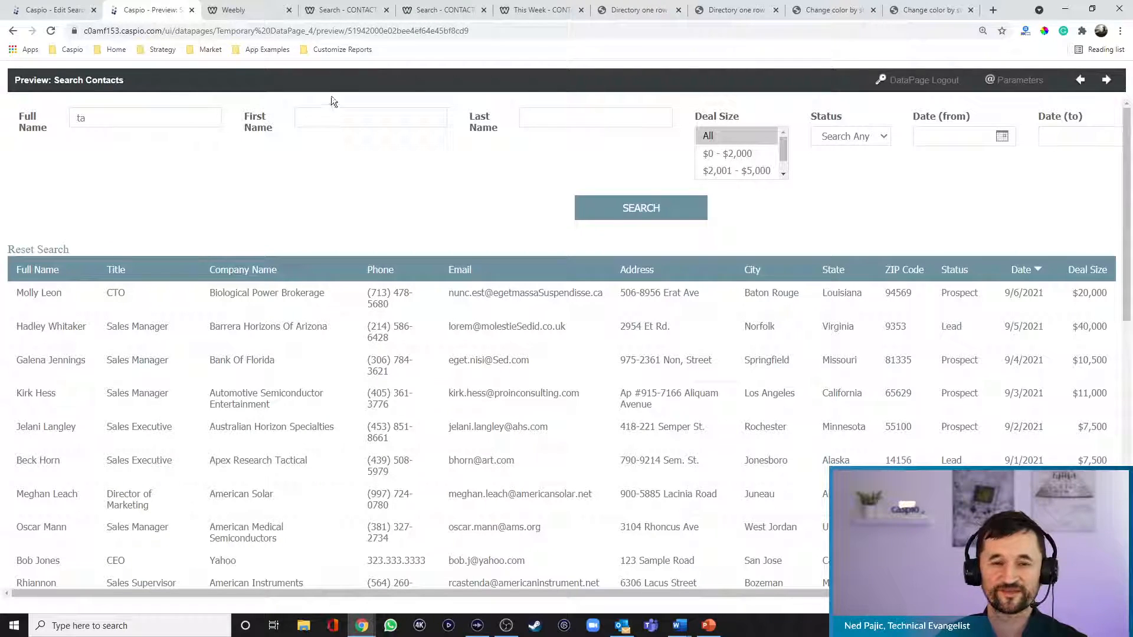
# Close the three open Contact Management site pages and compare the standard and HTML block versions of the Physician Directory.
pyautogui.click(354, 10)
pyautogui.click(437, 10)
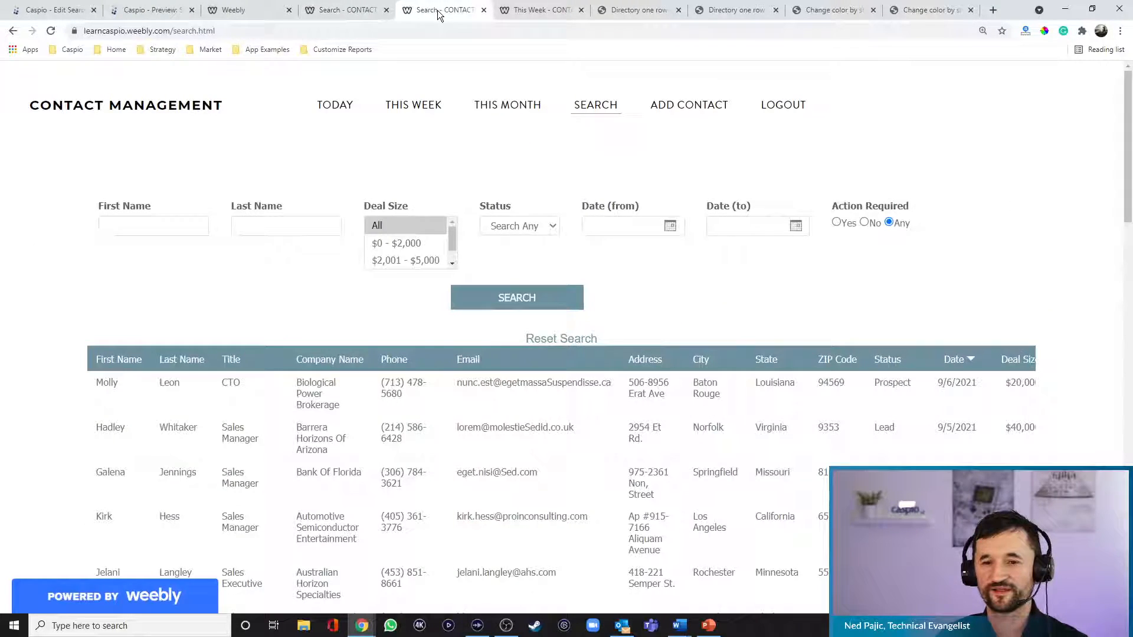
pyautogui.click(531, 11)
pyautogui.click(484, 10)
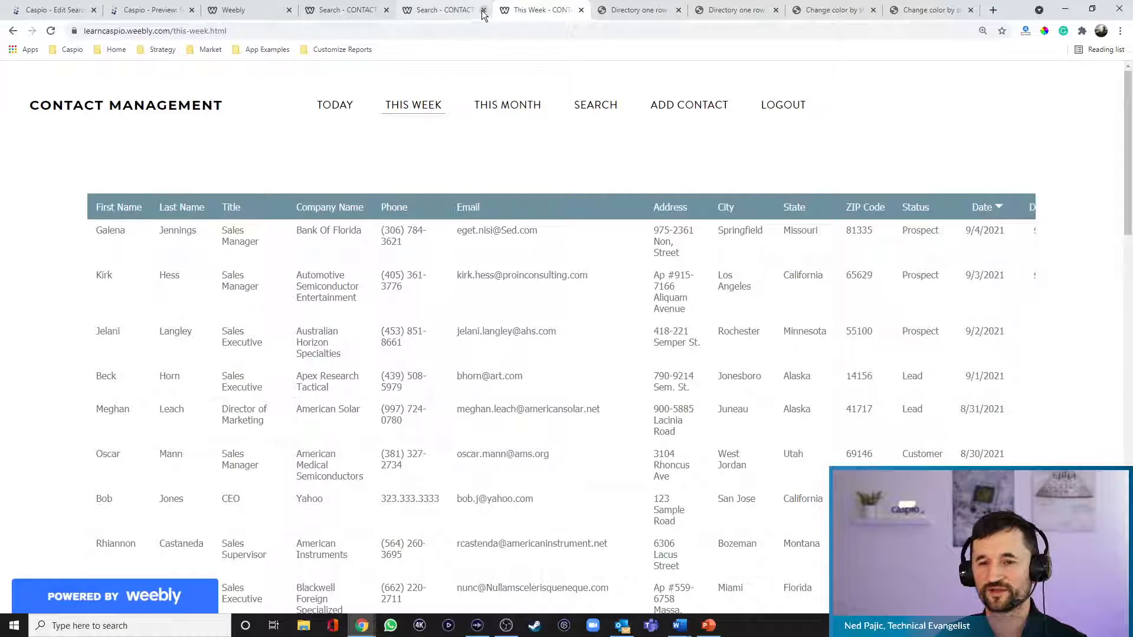
pyautogui.click(387, 10)
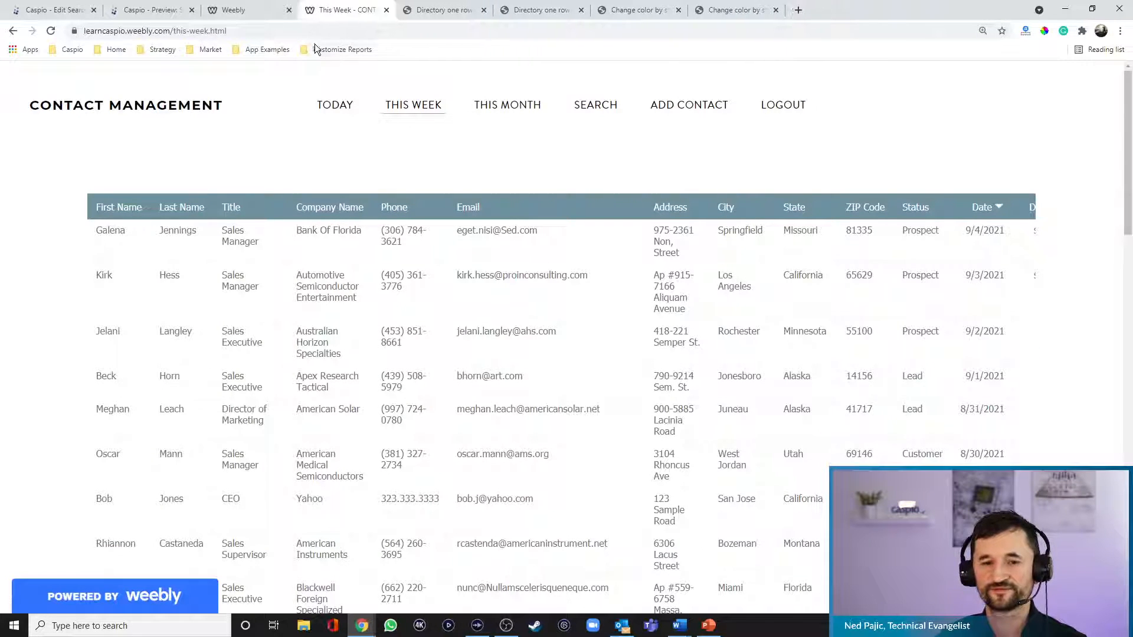
pyautogui.click(386, 10)
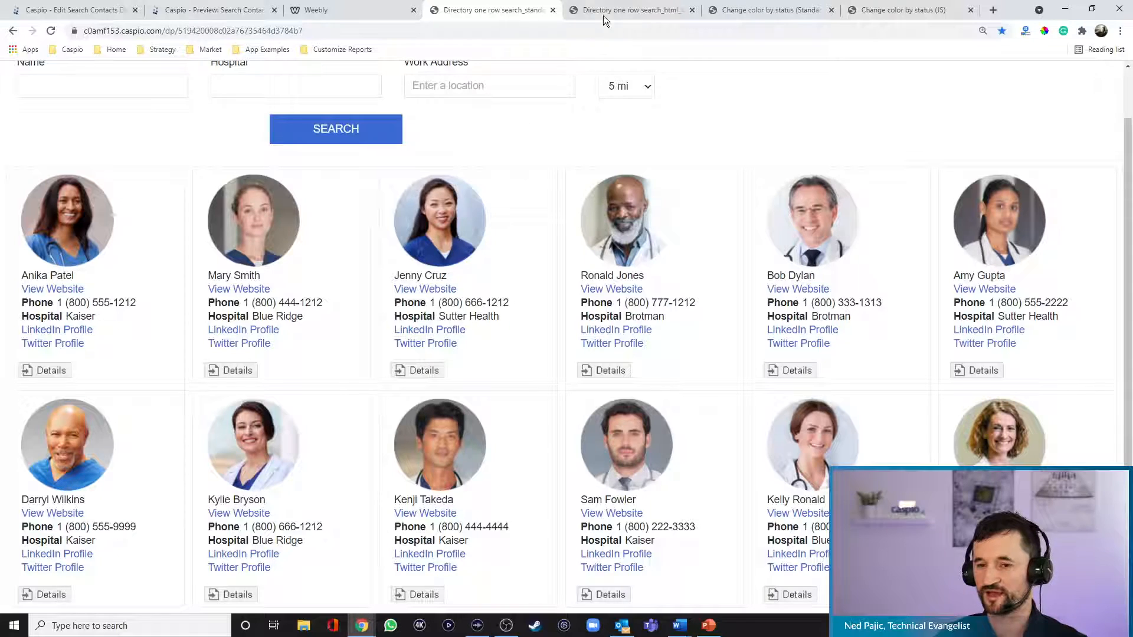
pyautogui.click(625, 10)
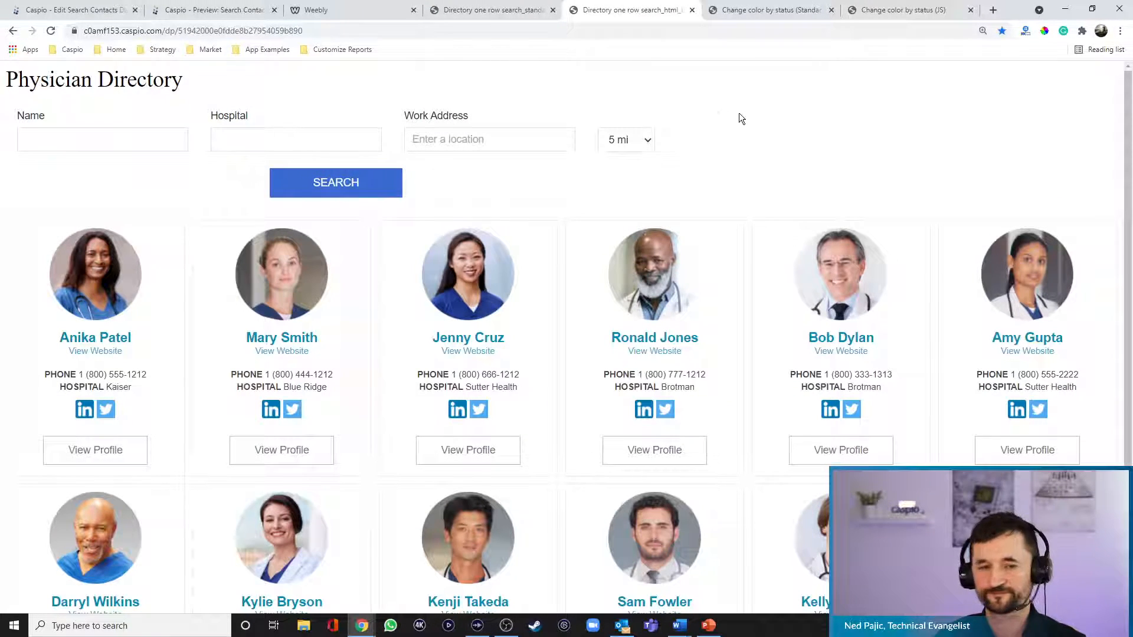
# Leave the Search Contacts wizard without saving and open the DataPages of the Physician Directory app.
pyautogui.click(94, 10)
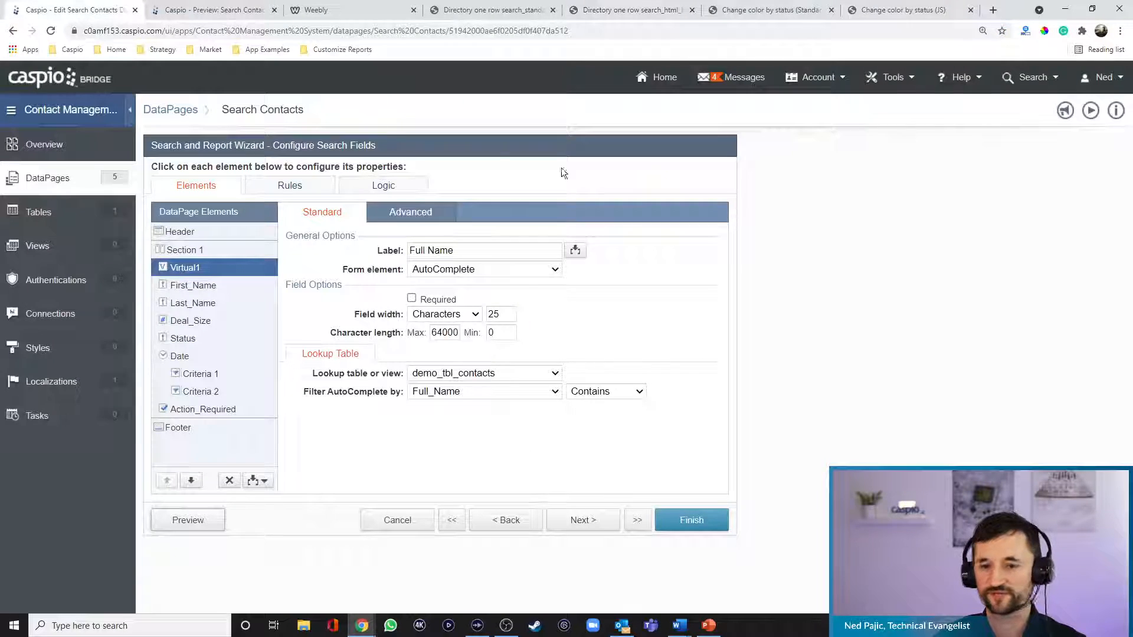
pyautogui.click(661, 82)
pyautogui.click(647, 327)
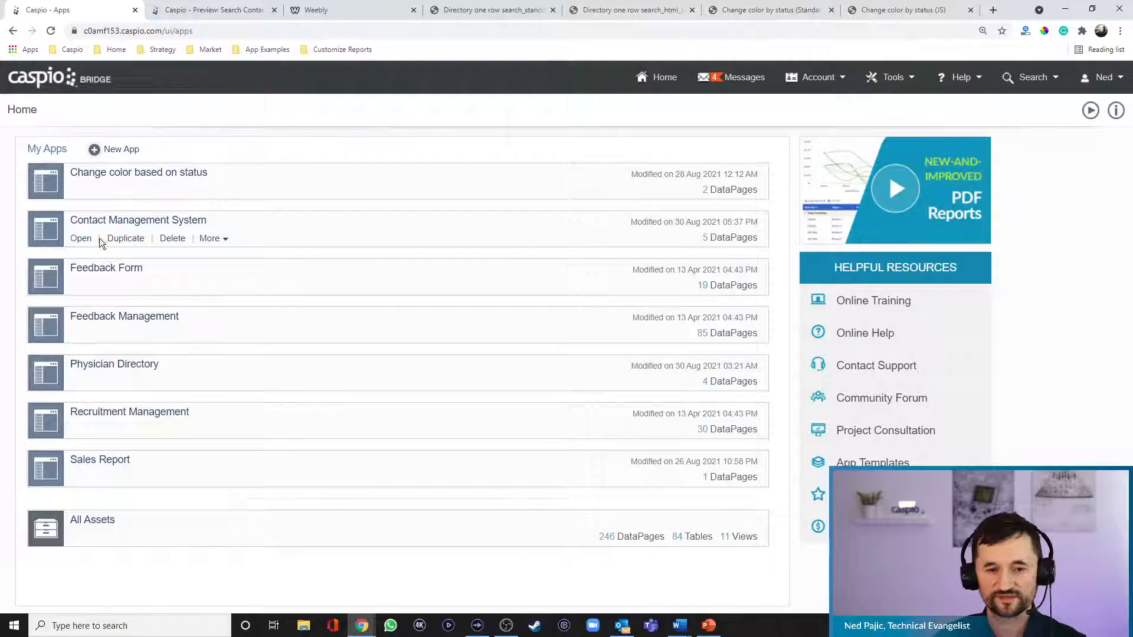
pyautogui.click(80, 382)
pyautogui.click(70, 189)
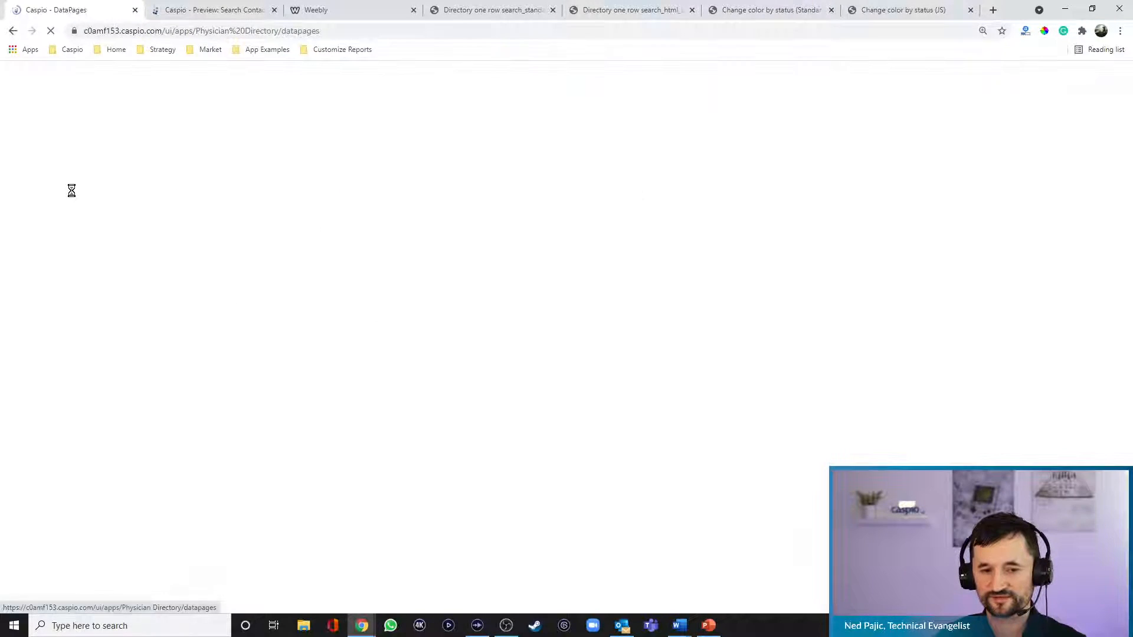
# Open the Directory one row search_standard DataPage for editing and advance to its results page field configuration.
pyautogui.click(261, 289)
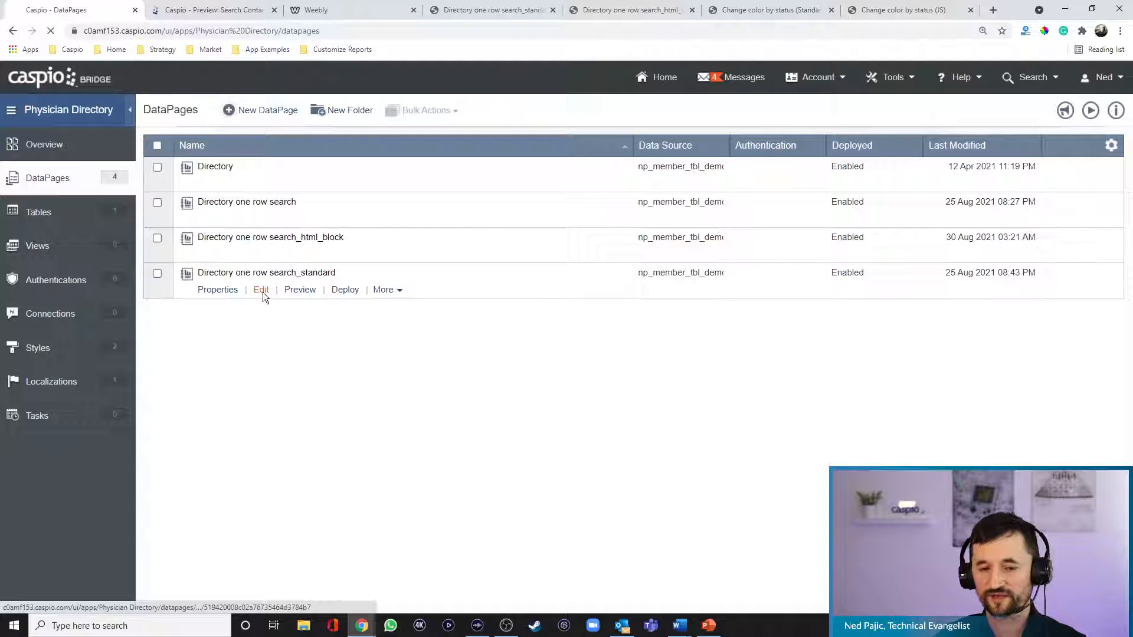
pyautogui.click(585, 521)
pyautogui.click(587, 524)
pyautogui.click(586, 523)
pyautogui.click(583, 521)
pyautogui.click(583, 522)
pyautogui.click(583, 522)
pyautogui.click(582, 523)
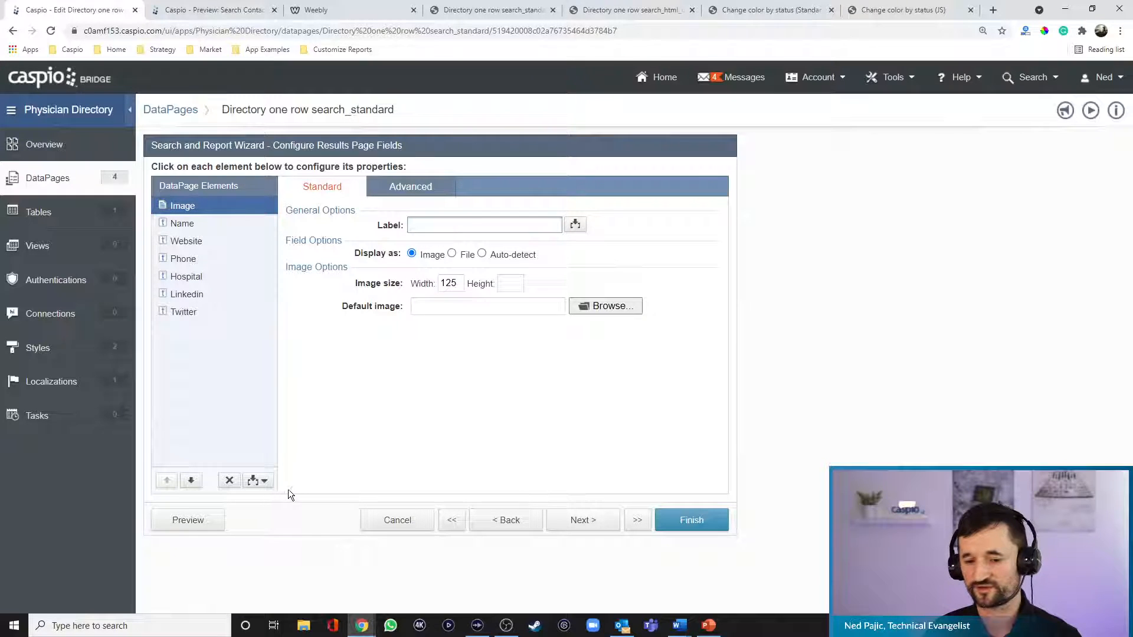
# Add an HTML block above the Image field in the results page elements and show its content as source code.
pyautogui.click(259, 481)
pyautogui.click(247, 498)
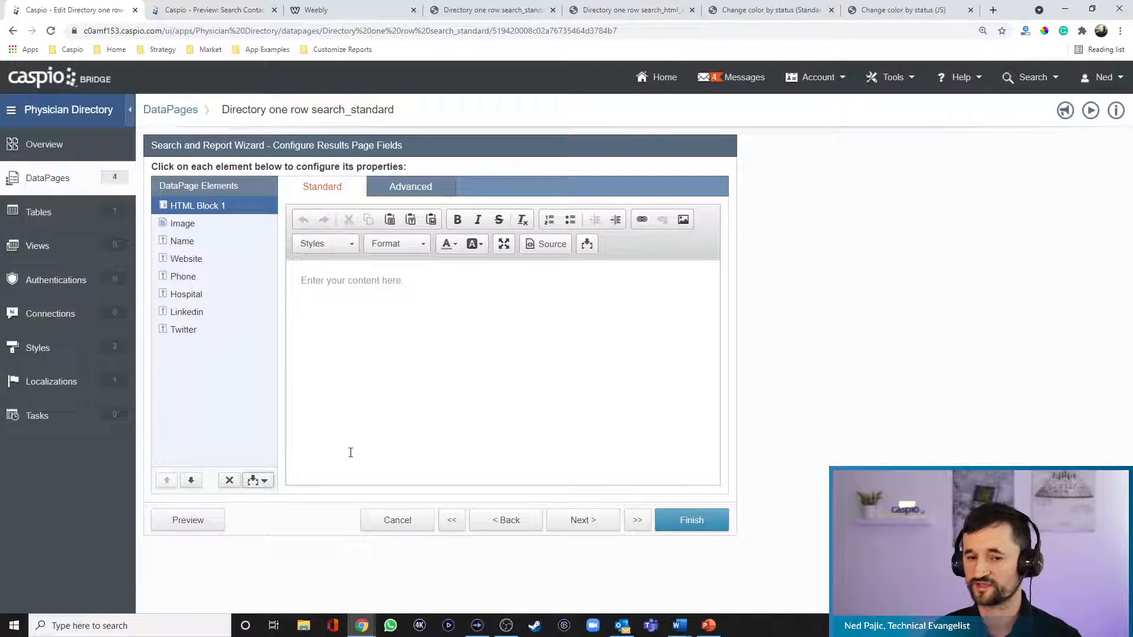
pyautogui.click(453, 283)
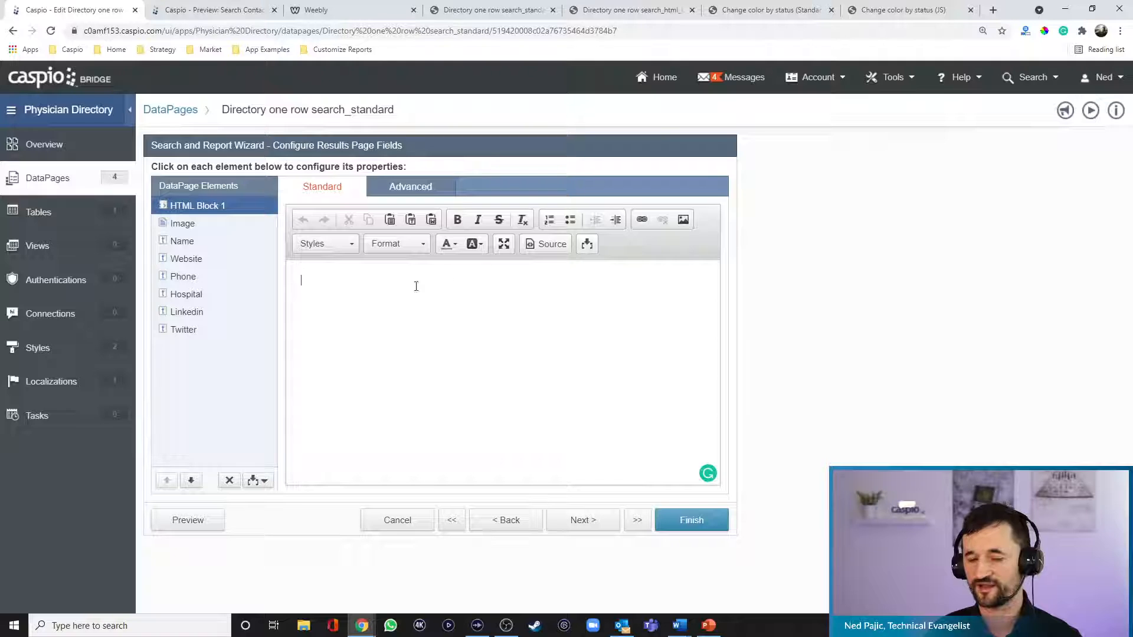
pyautogui.click(558, 247)
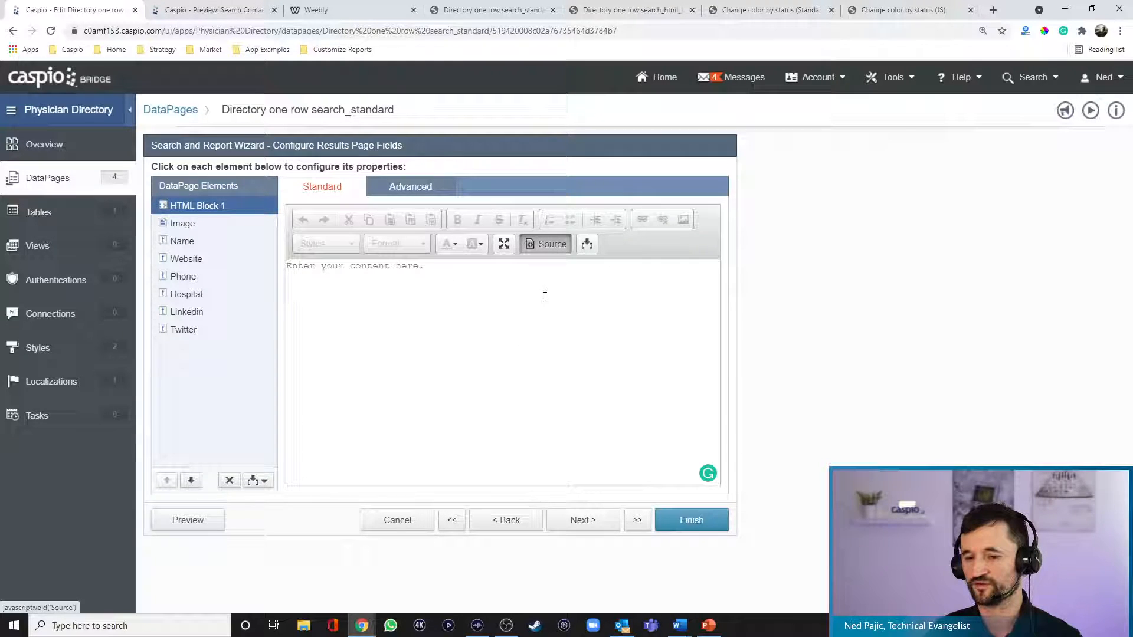
# Disable the HTML editor for HTML Block 1 and return to its plain content area.
pyautogui.click(587, 247)
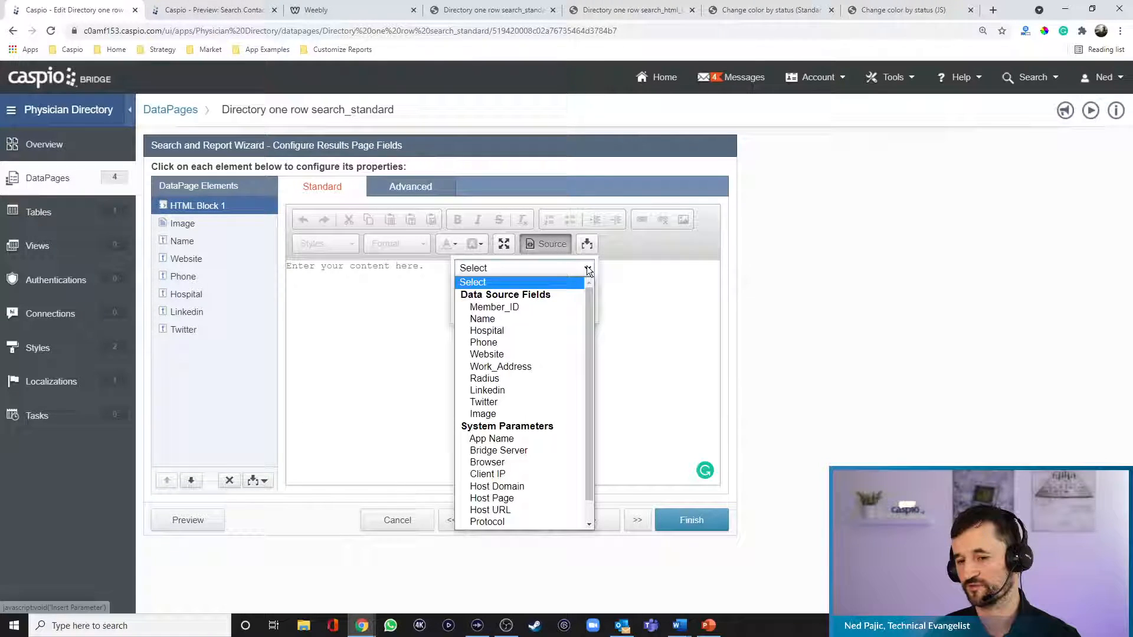
pyautogui.click(416, 380)
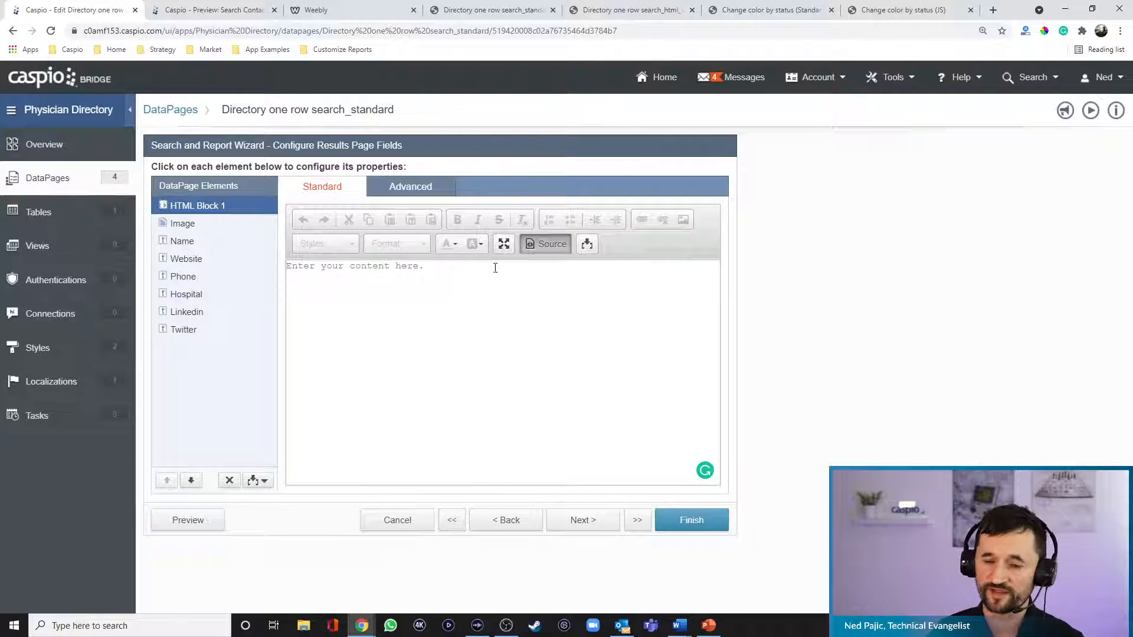
pyautogui.click(422, 188)
pyautogui.click(434, 226)
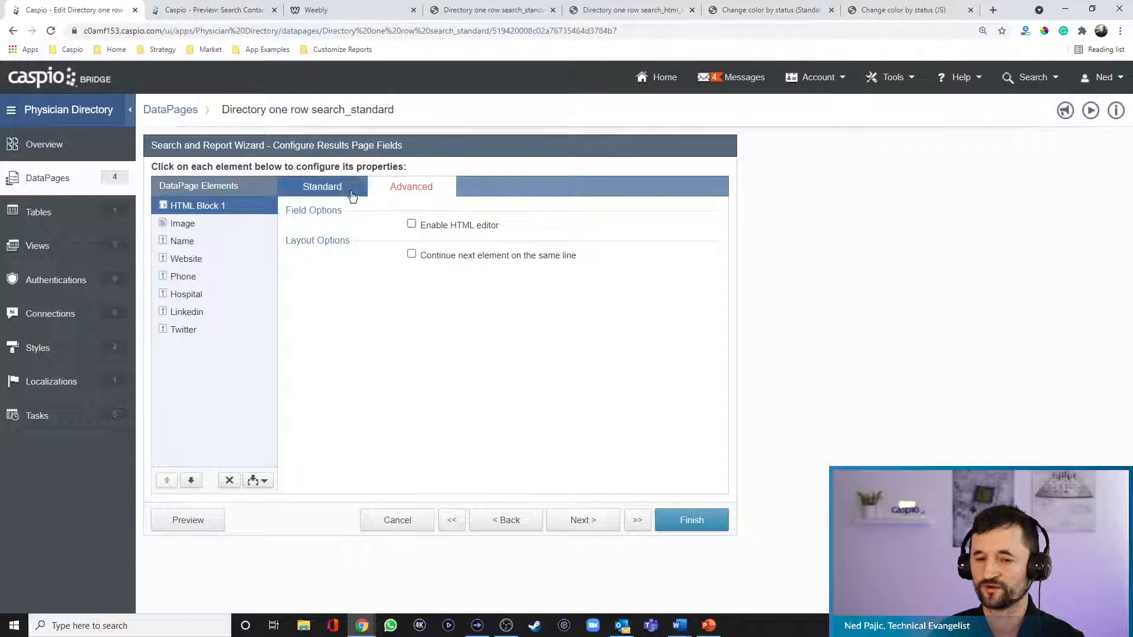
pyautogui.click(349, 193)
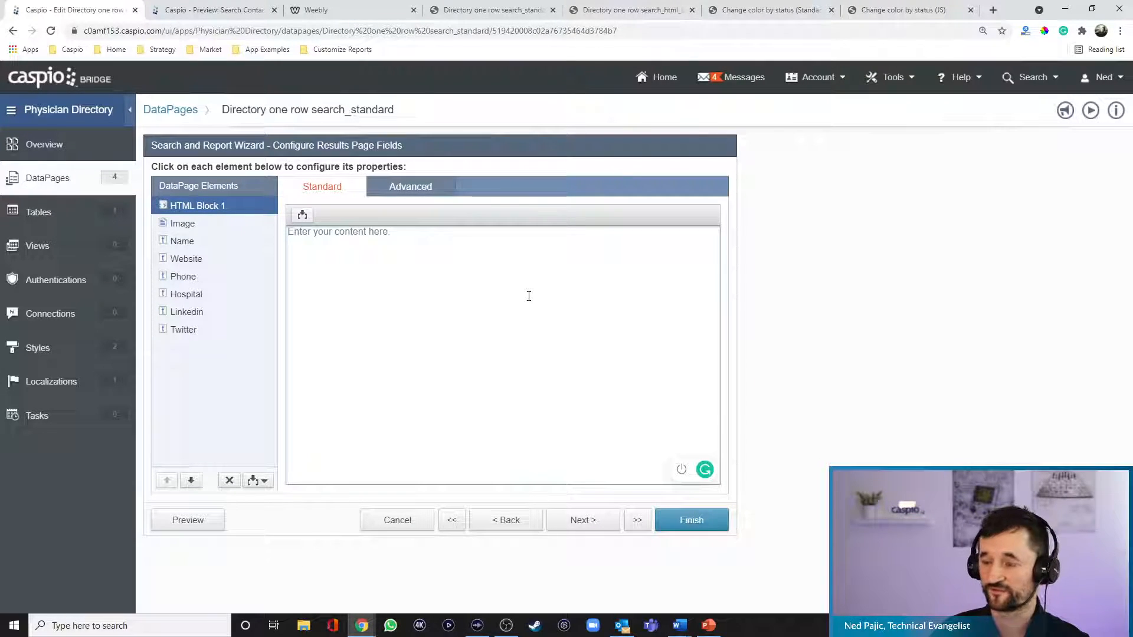
# Compare the card layouts of the HTML block and standard Physician Directory pages, and return to the DataPage wizard.
pyautogui.click(630, 10)
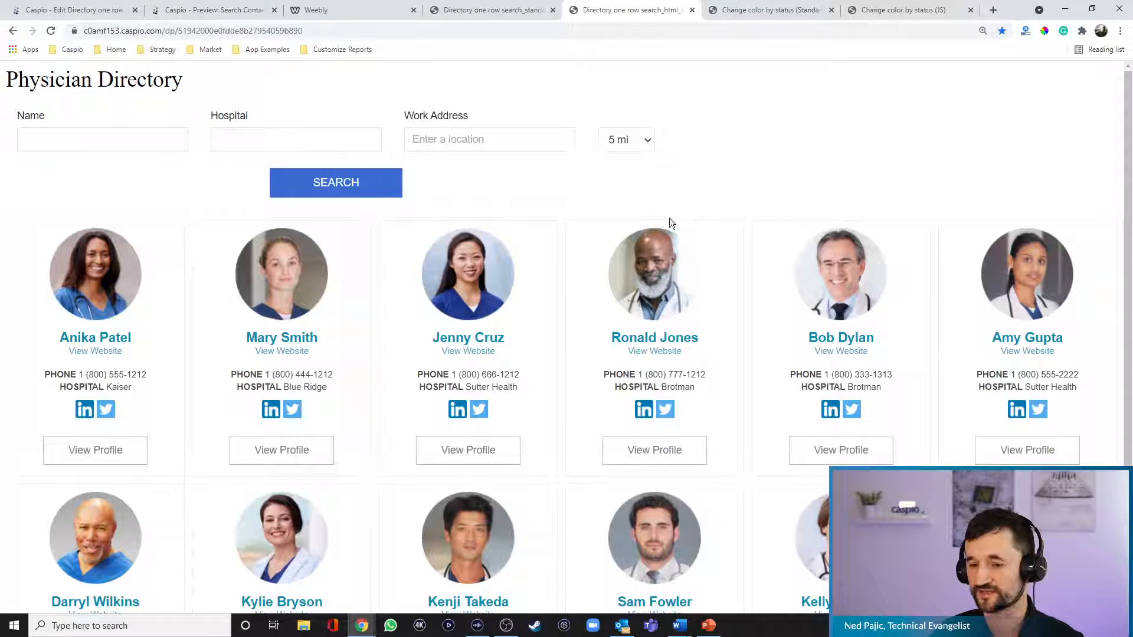
pyautogui.click(472, 10)
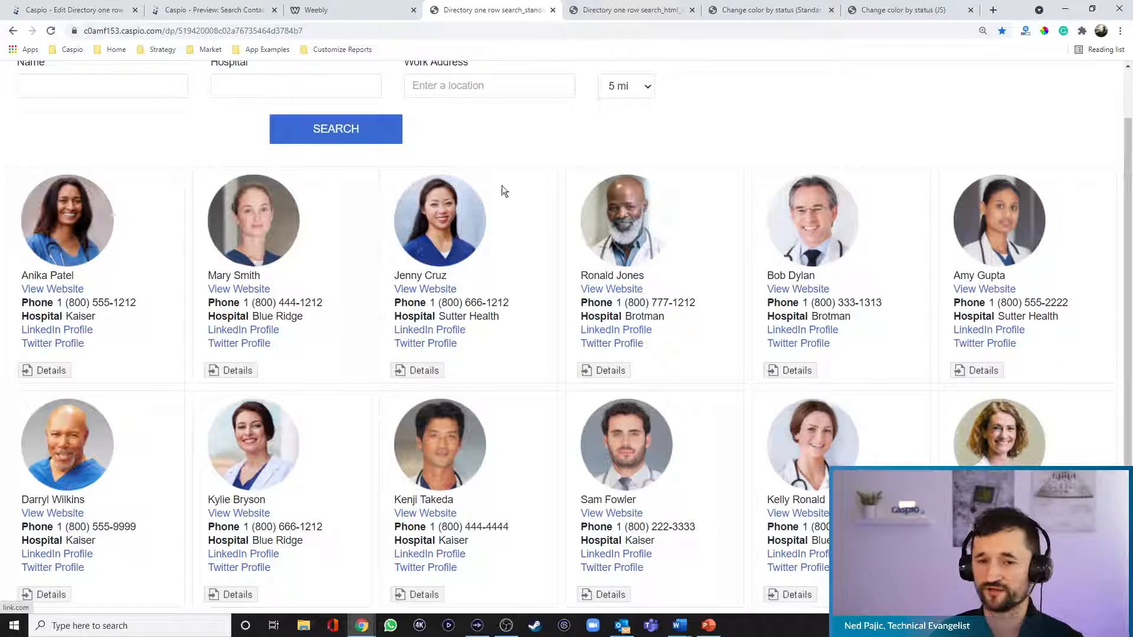
pyautogui.click(74, 10)
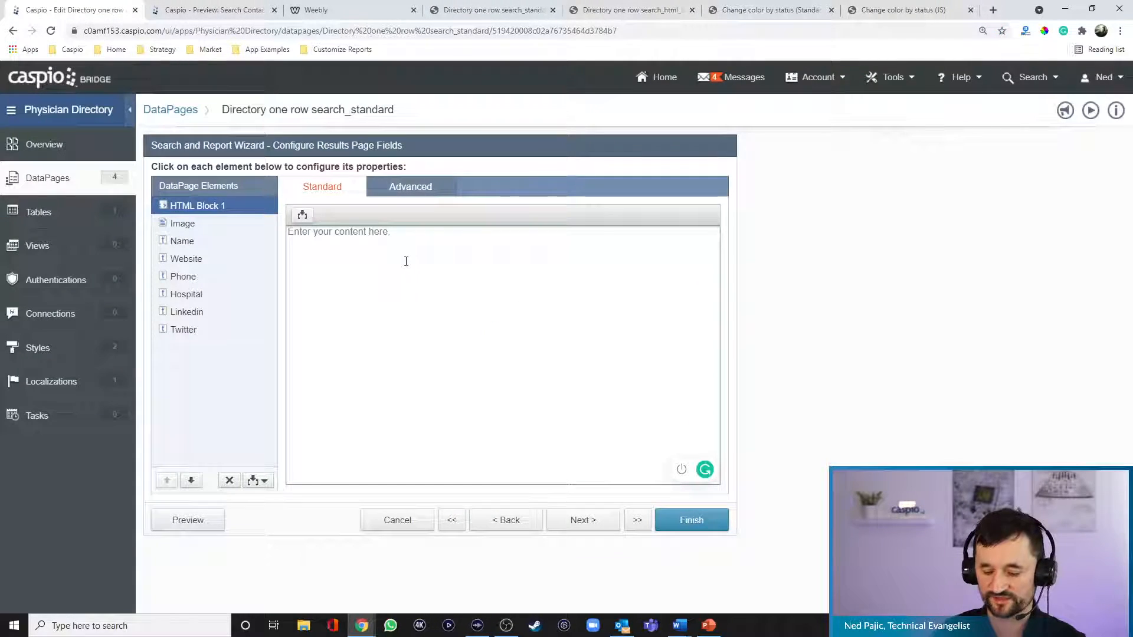
# Replace the placeholder in HTML Block 1 with opening and closing center tags separated by blank lines.
pyautogui.click(407, 262)
pyautogui.write('<center>')
pyautogui.press('Return')
pyautogui.press('Return')
pyautogui.press('Return')
pyautogui.press('Return')
pyautogui.write('</cente')
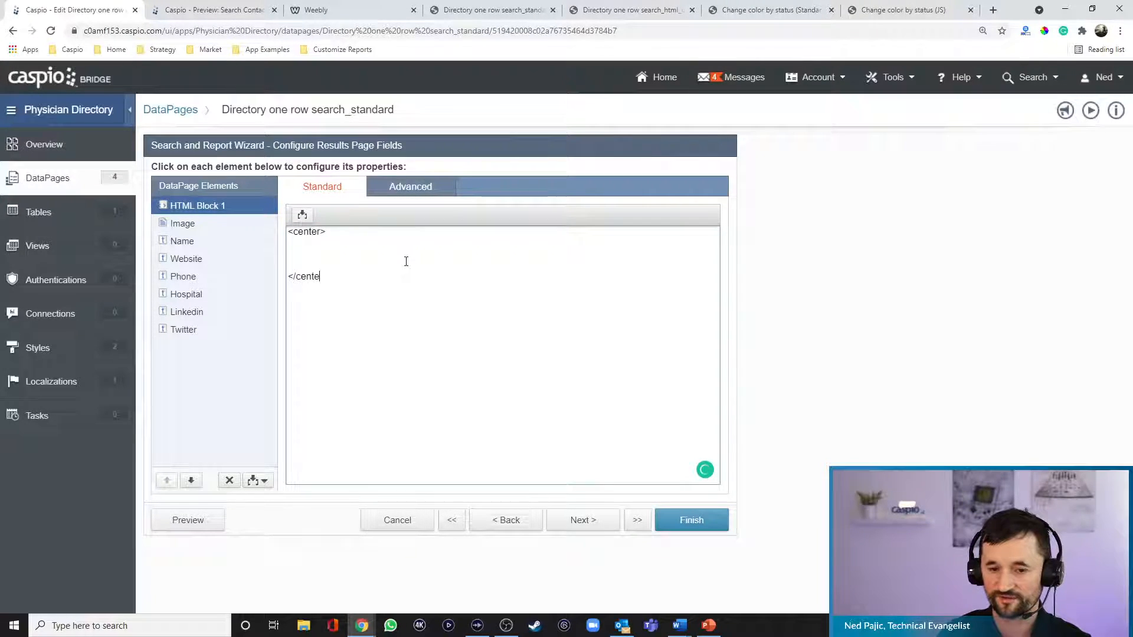
pyautogui.write('r>')
# Add an img tag inside the center tags with its src set to the quoted Image field parameter, using the File URL format.
pyautogui.click(406, 262)
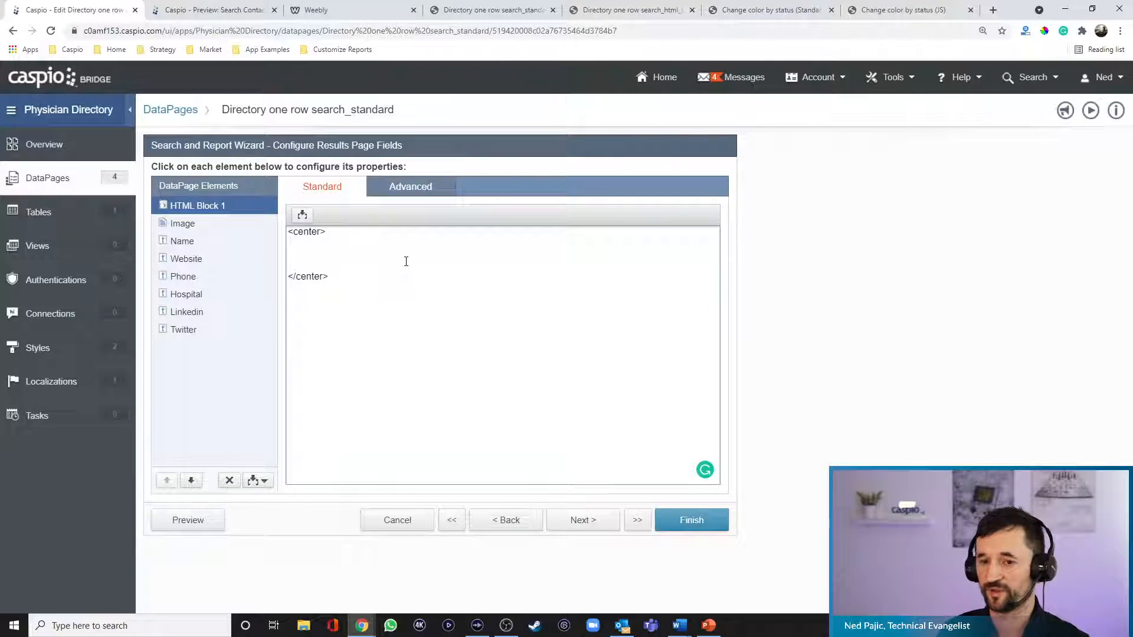
pyautogui.write('<im')
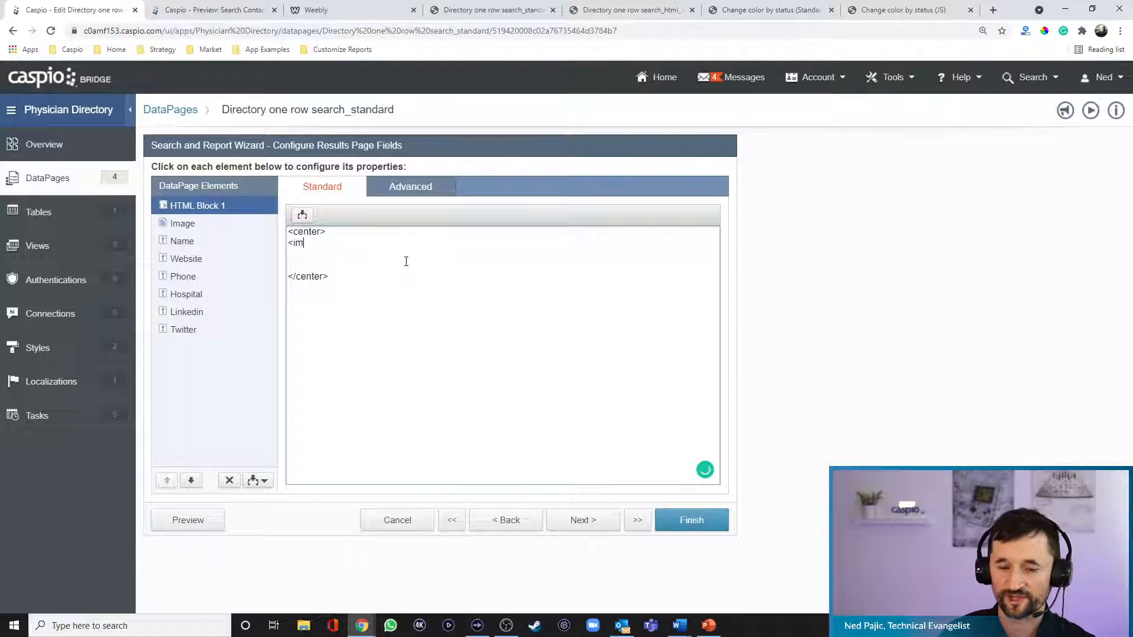
pyautogui.write('g src=')
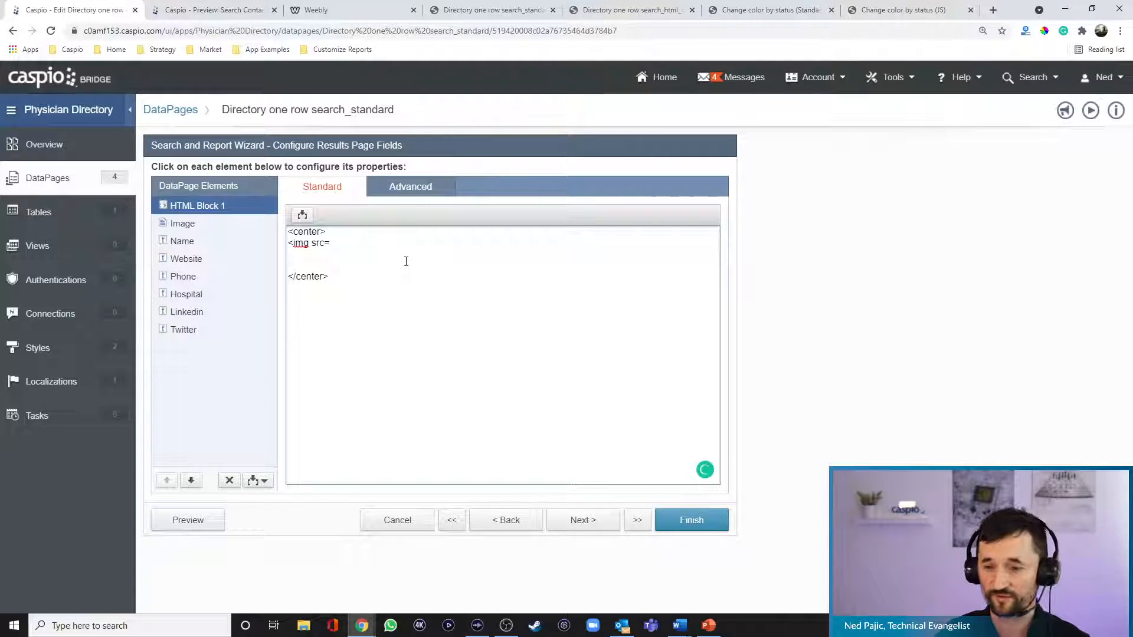
pyautogui.click(307, 219)
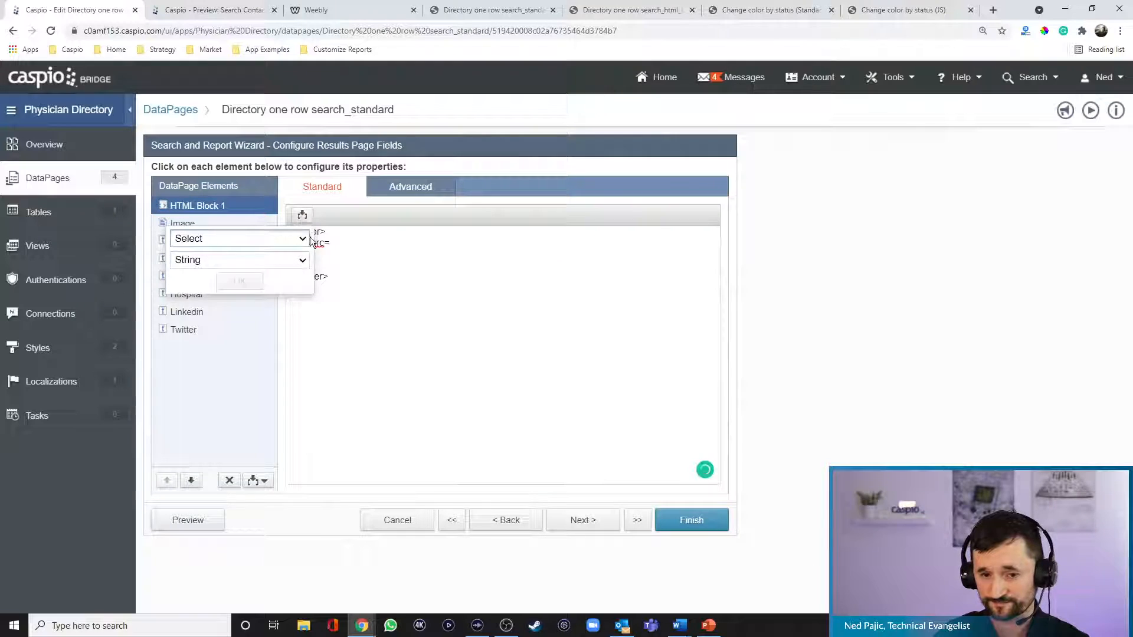
pyautogui.click(303, 237)
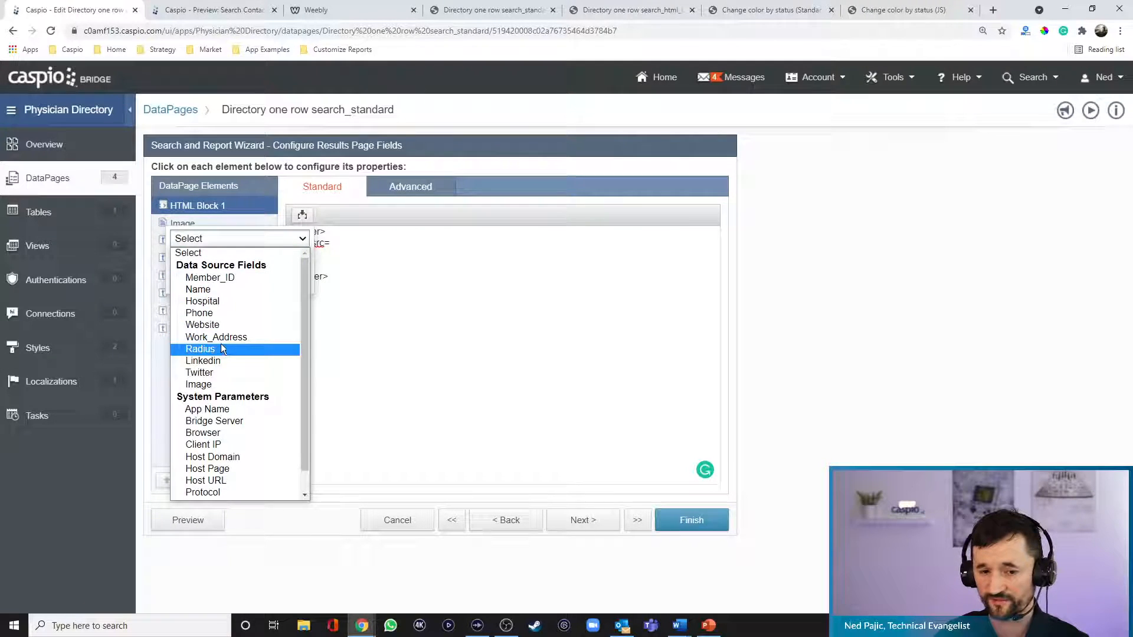
pyautogui.click(215, 382)
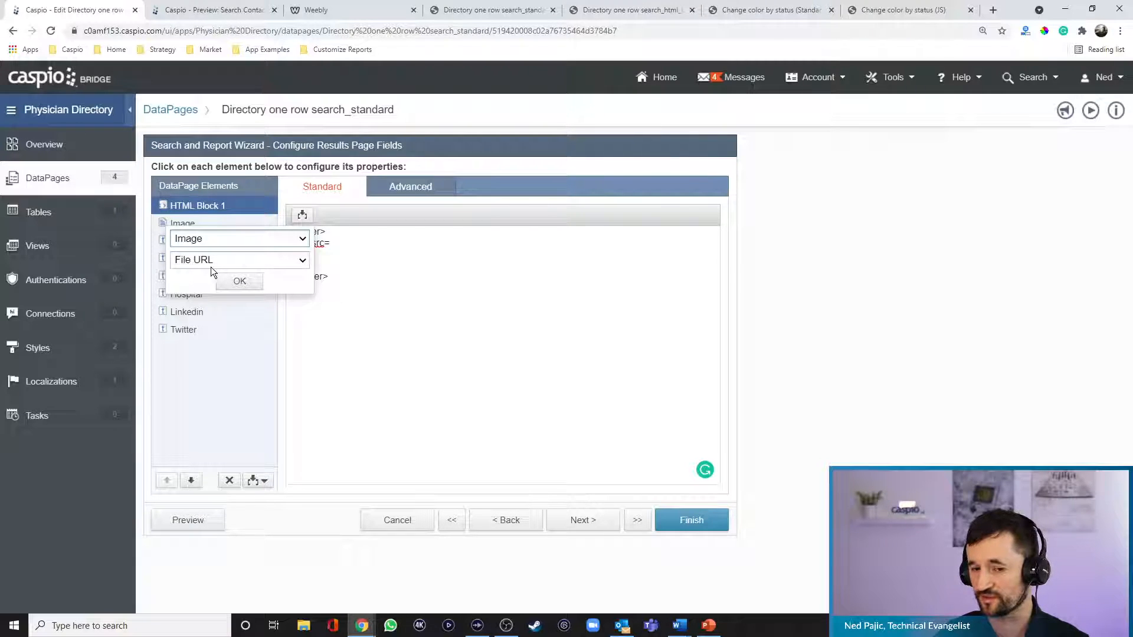
pyautogui.click(226, 281)
pyautogui.click(426, 245)
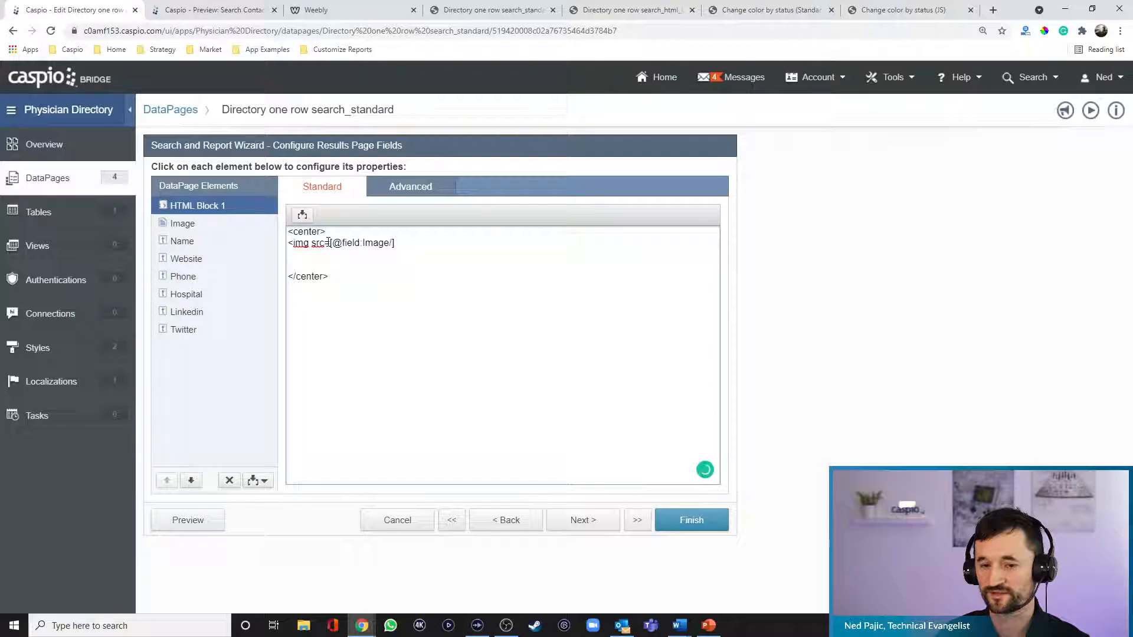
pyautogui.press('Right')
pyautogui.write('"[@field:Image/]"')
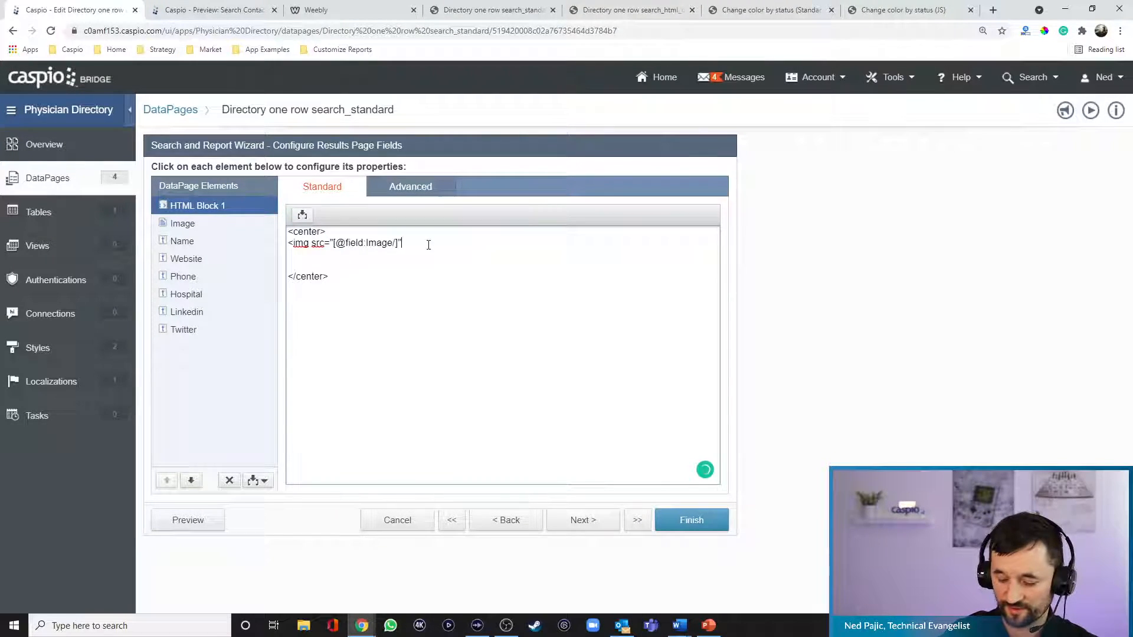
# Give the img tag a width of 125px and close the tag.
pyautogui.write(' width=')
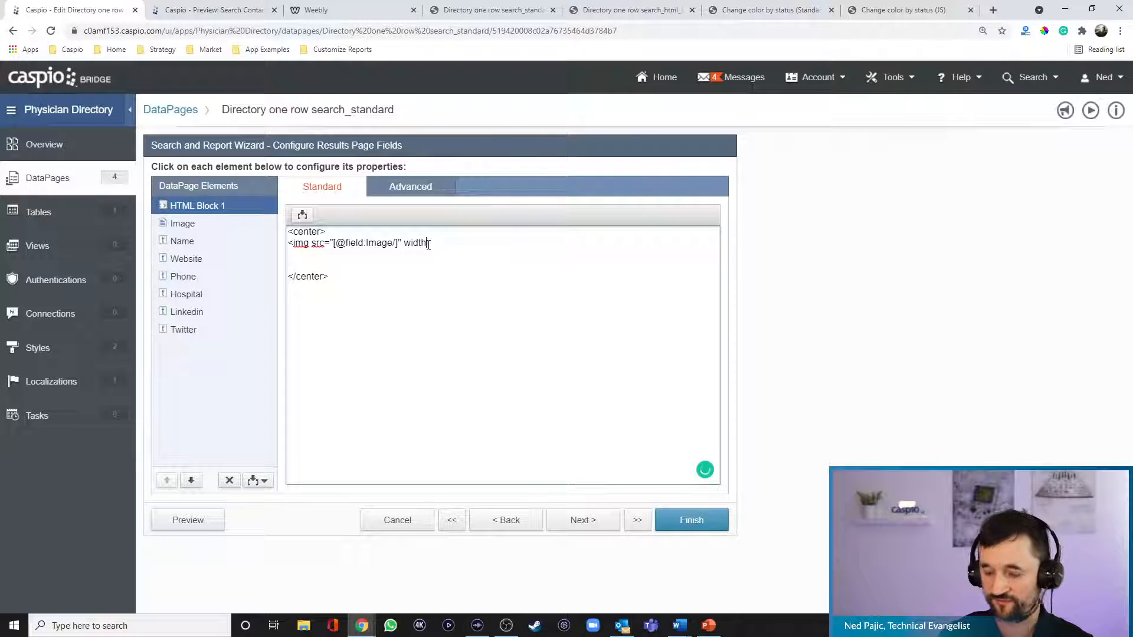
pyautogui.write('"12')
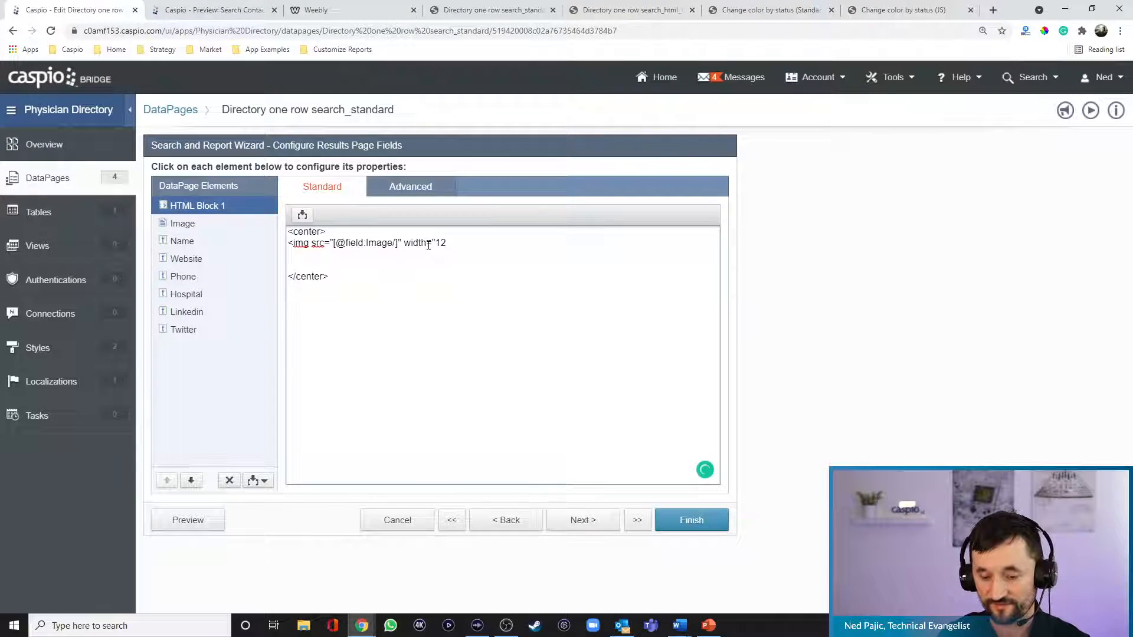
pyautogui.write('5px')
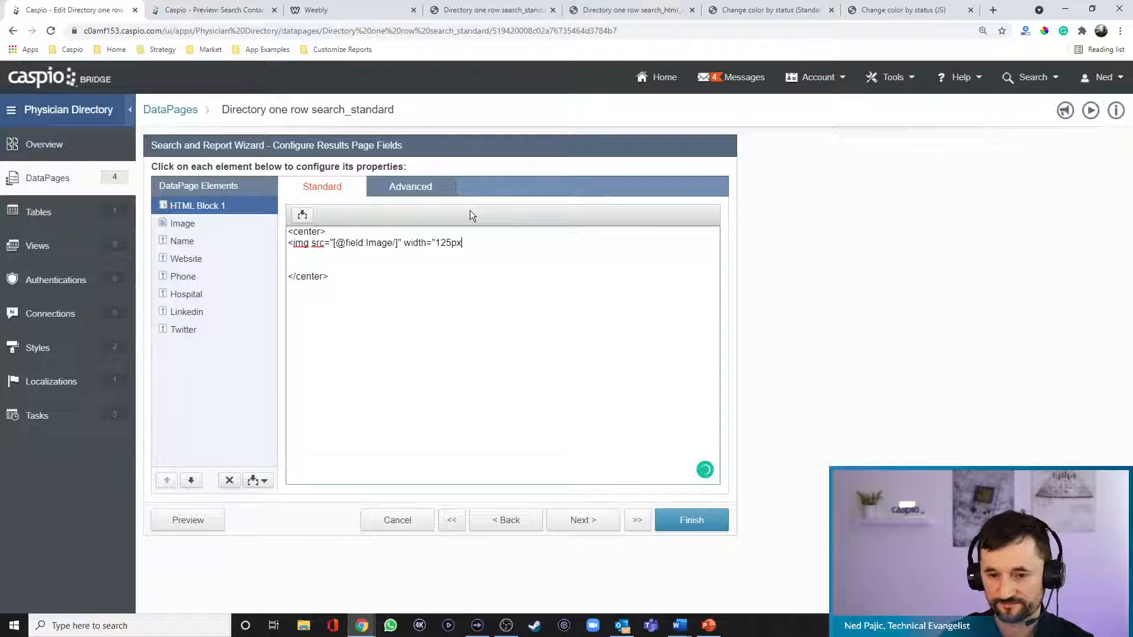
pyautogui.write('">')
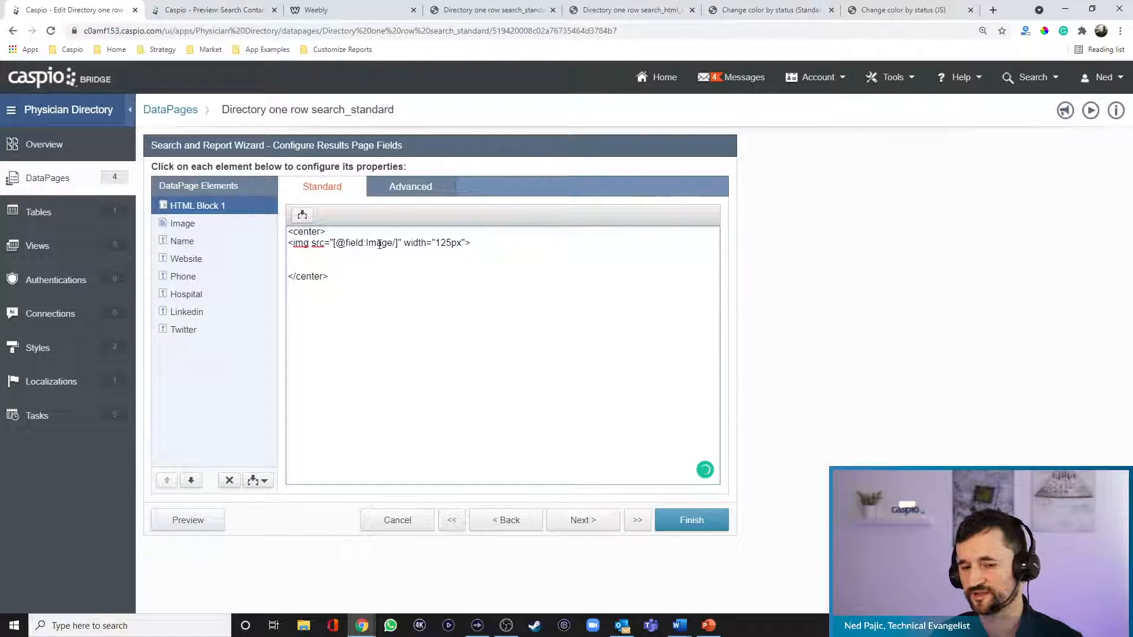
# Delete the separate Image field from the results page elements.
pyautogui.click(184, 225)
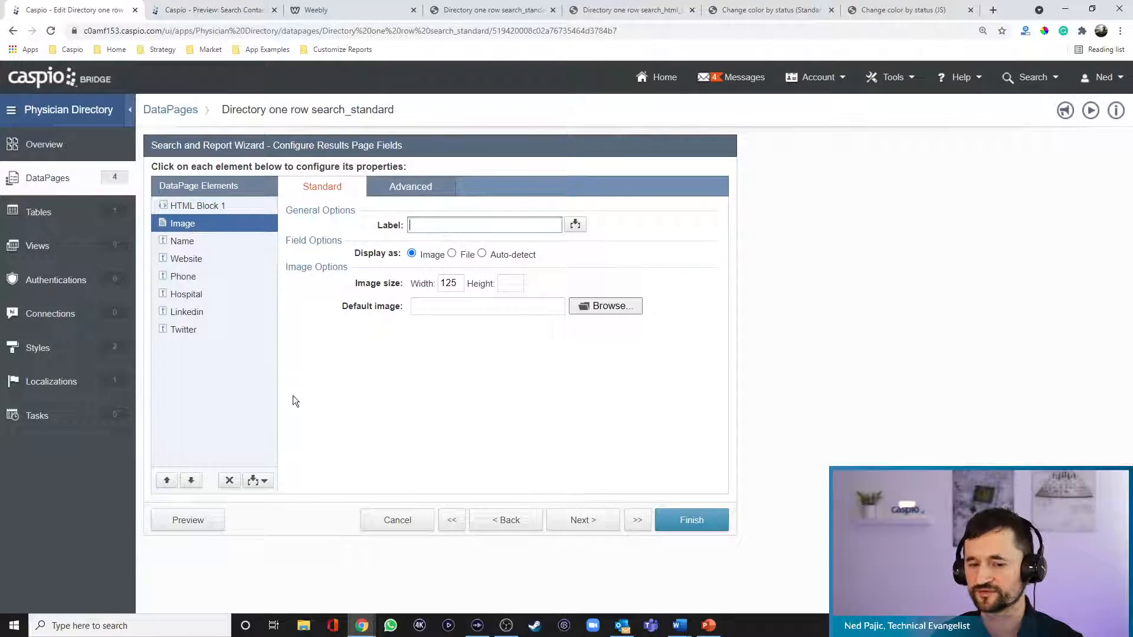
pyautogui.click(229, 480)
pyautogui.click(705, 328)
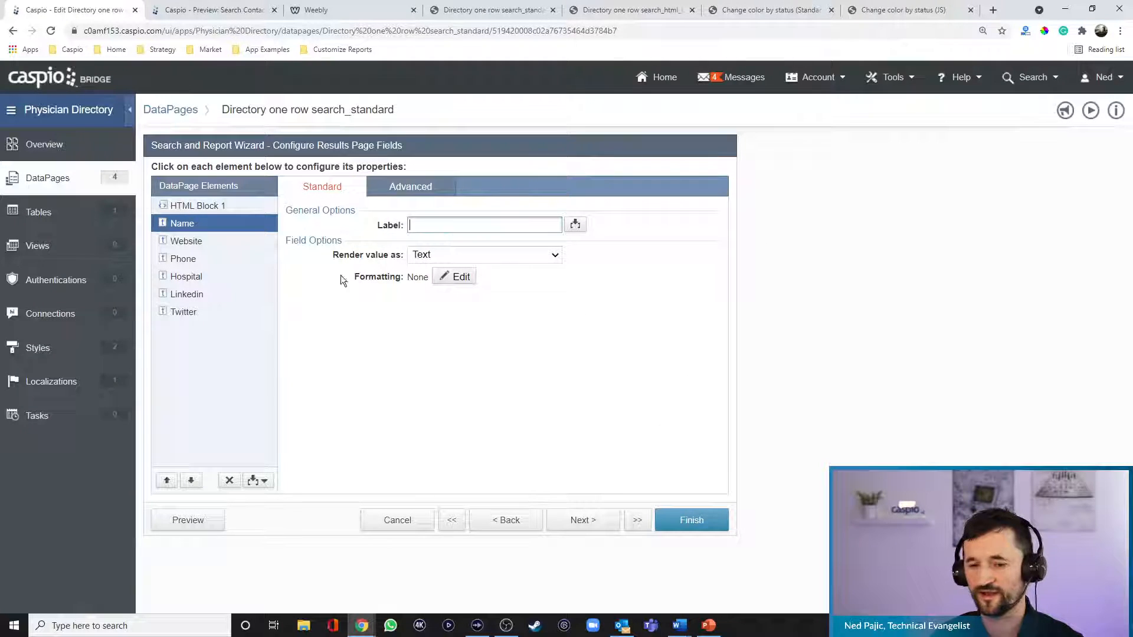
# Preview the DataPage with HTML Block 1, compare it with the finished HTML block directory, and return to the wizard.
pyautogui.click(206, 208)
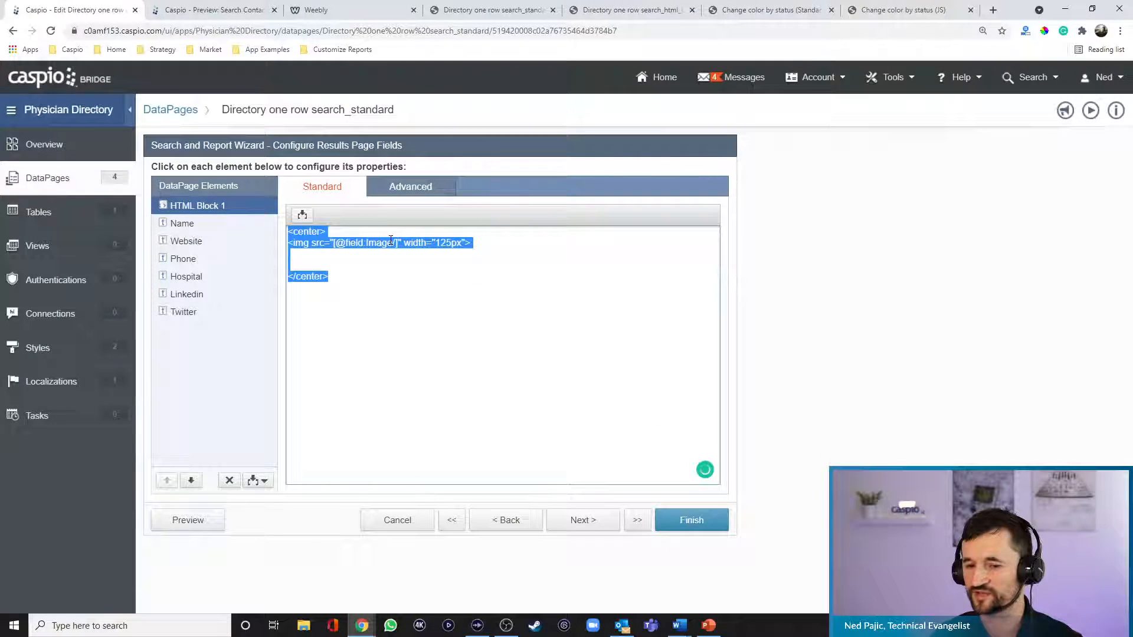
pyautogui.click(194, 523)
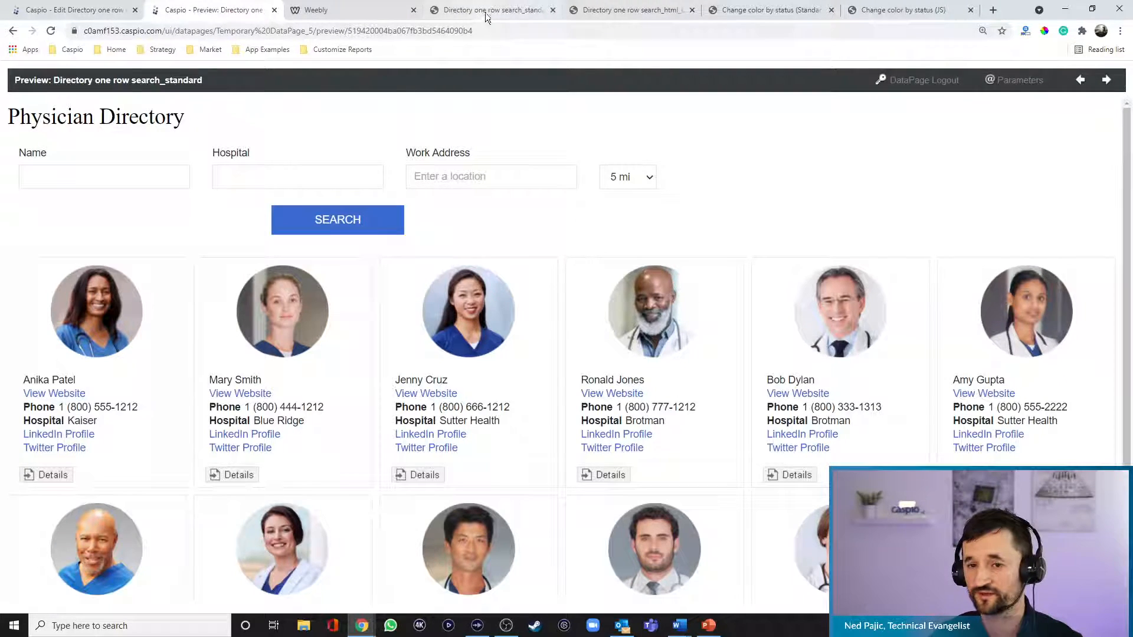
pyautogui.click(619, 11)
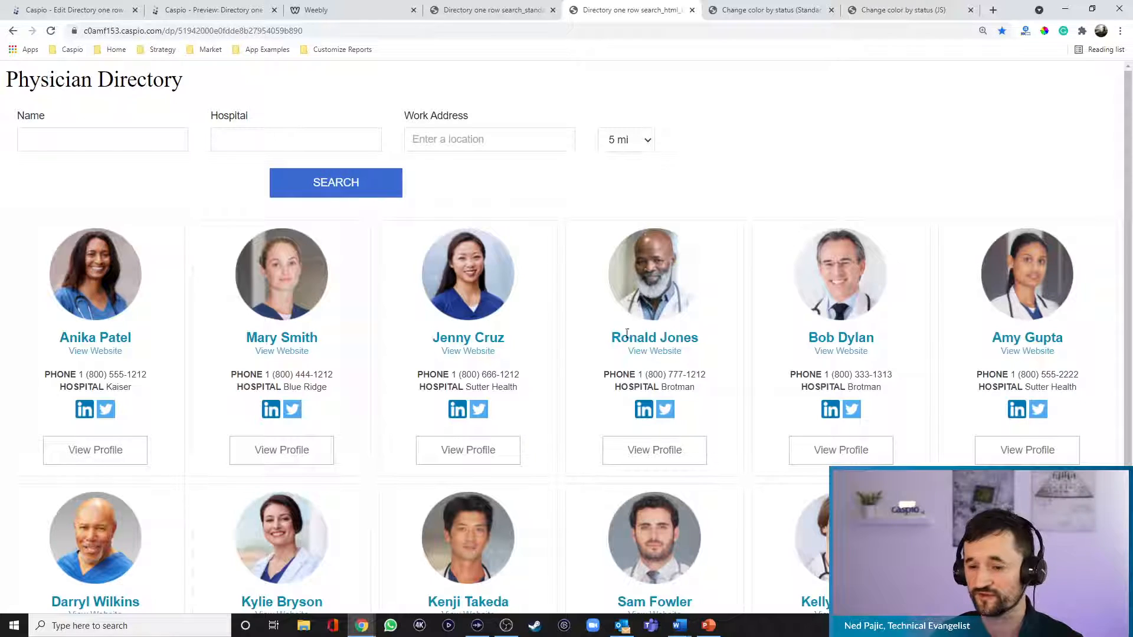
pyautogui.click(93, 10)
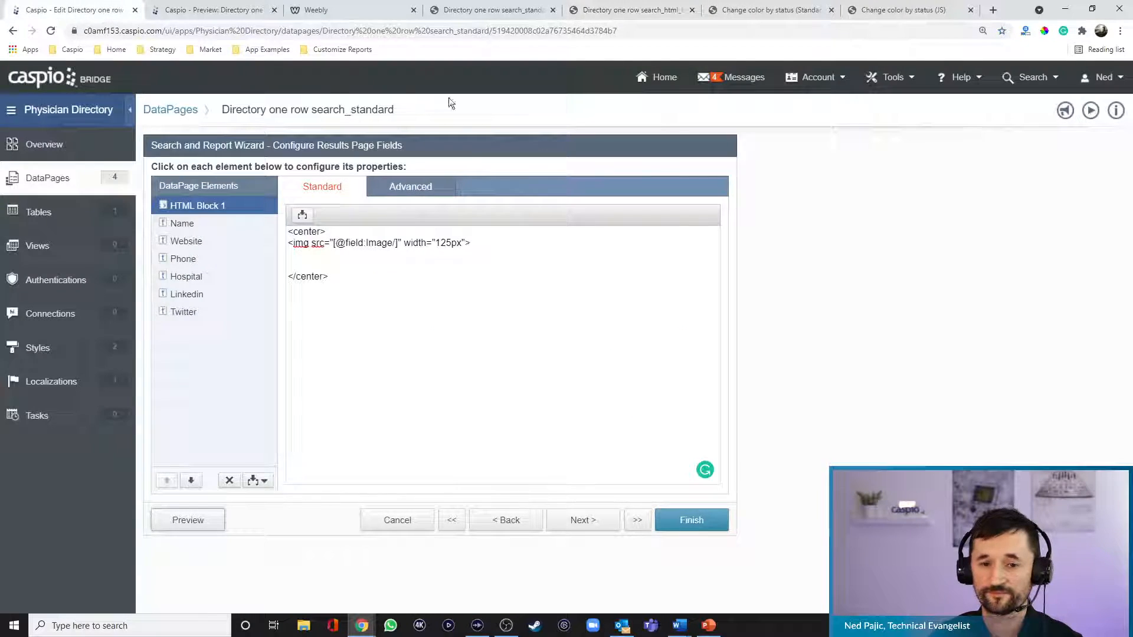
# Begin an h2 tag below the image in HTML Block 1 with an inline style setting its color to #018bb2.
pyautogui.click(341, 258)
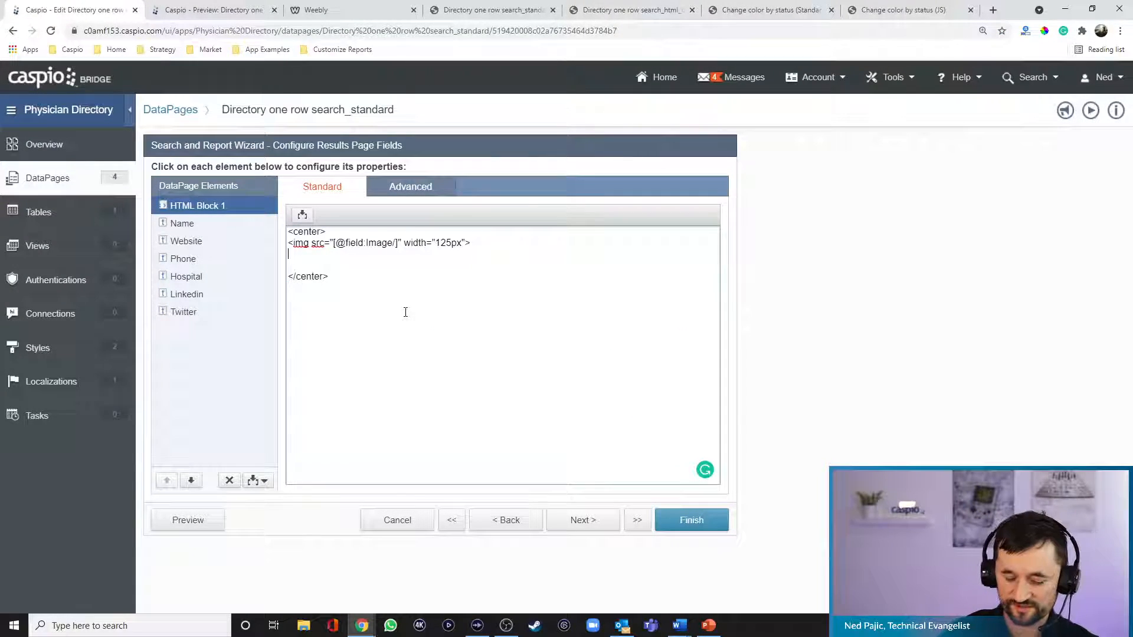
pyautogui.write('<h2 st')
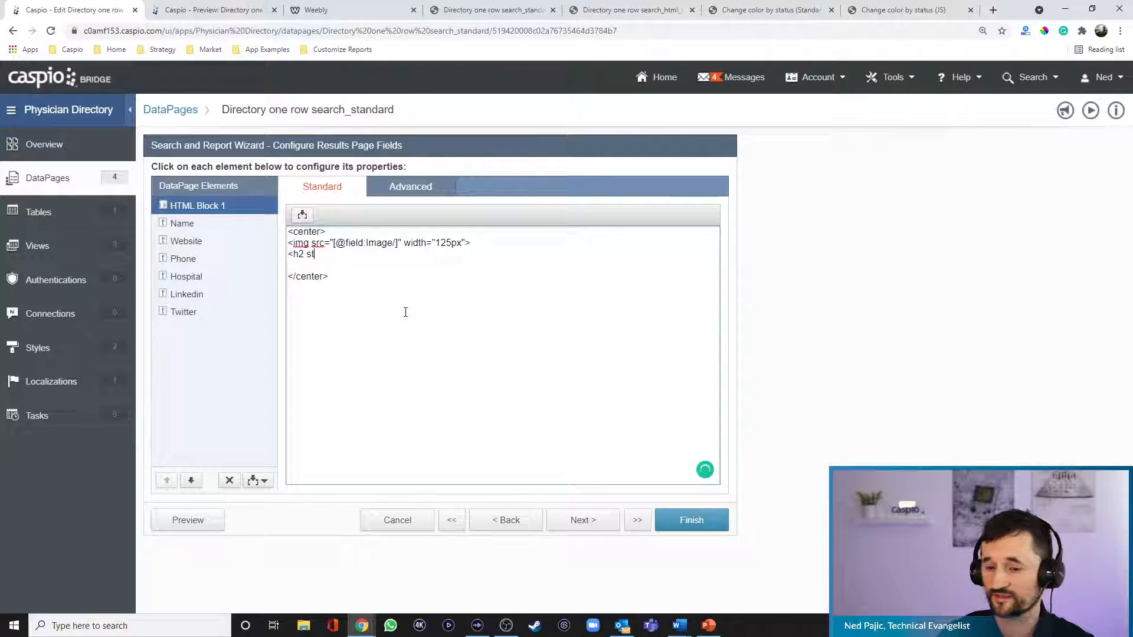
pyautogui.write('yle="')
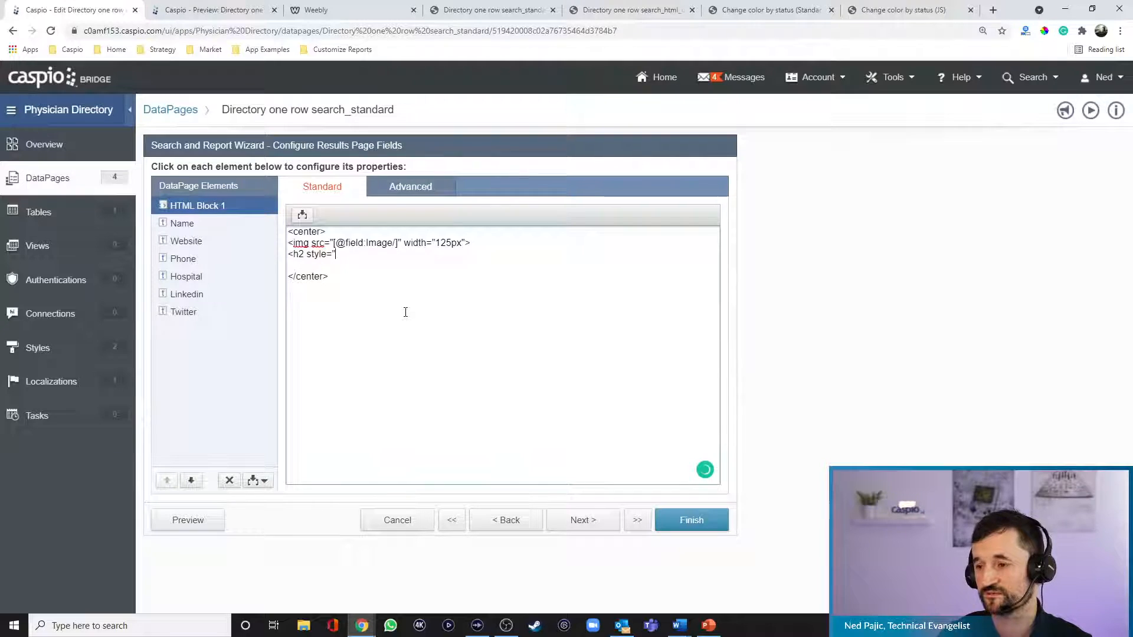
pyautogui.write('color')
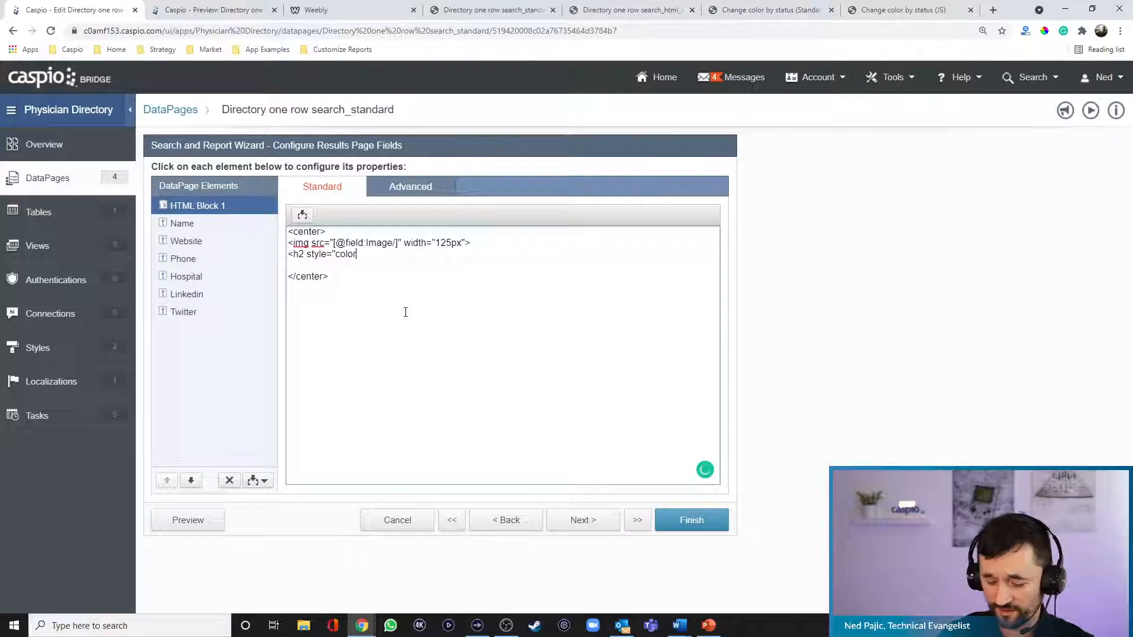
pyautogui.write(':')
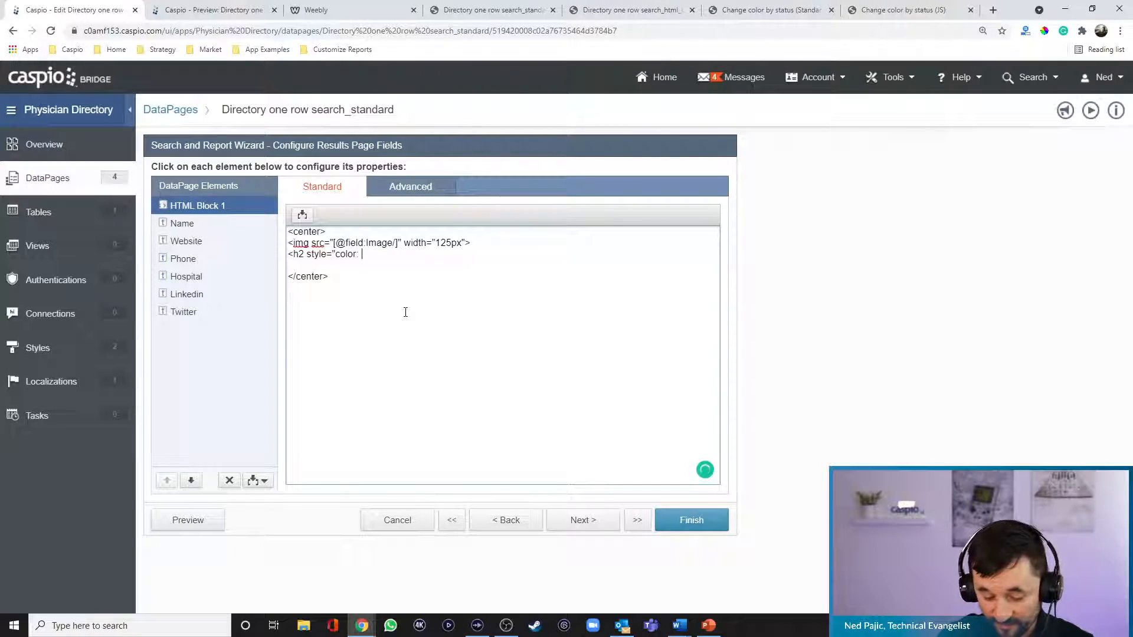
pyautogui.write(' #')
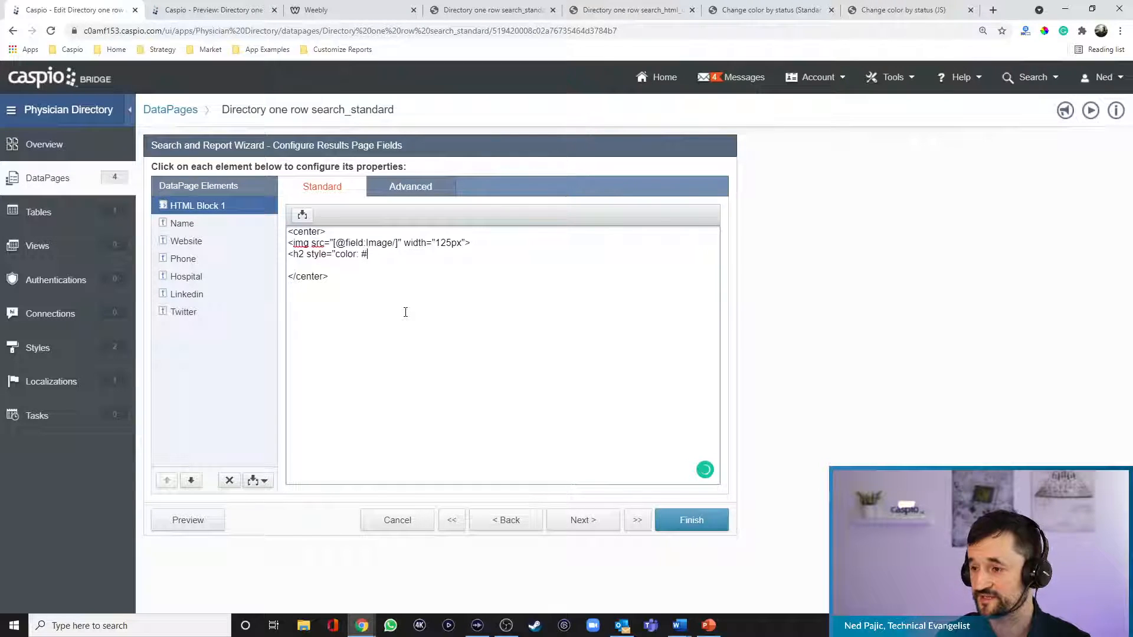
pyautogui.write('01')
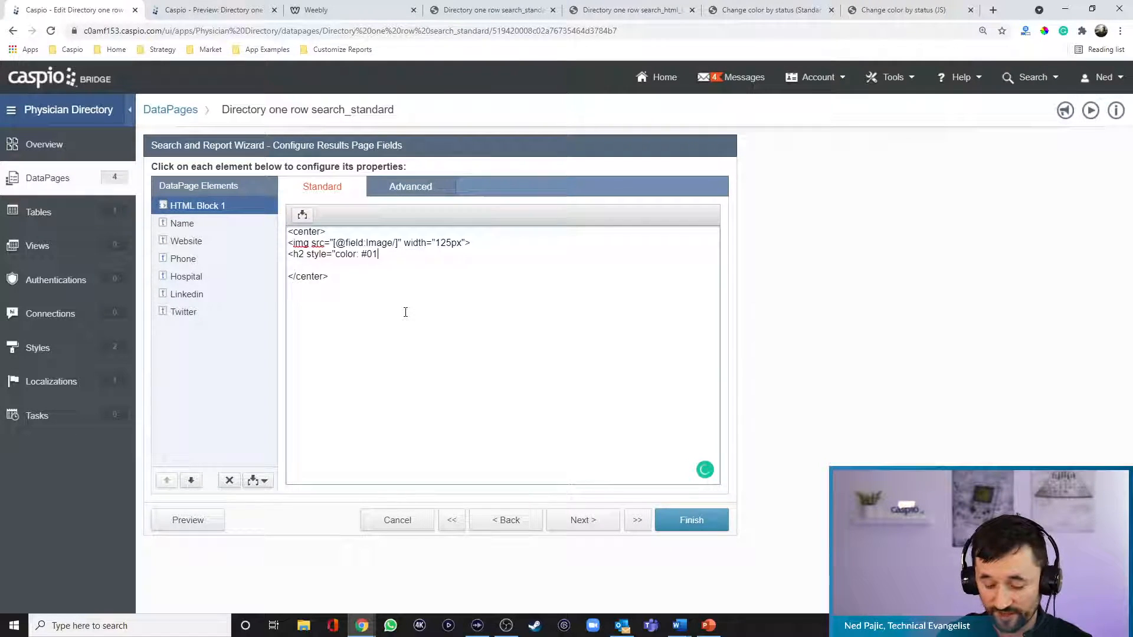
pyautogui.write('882')
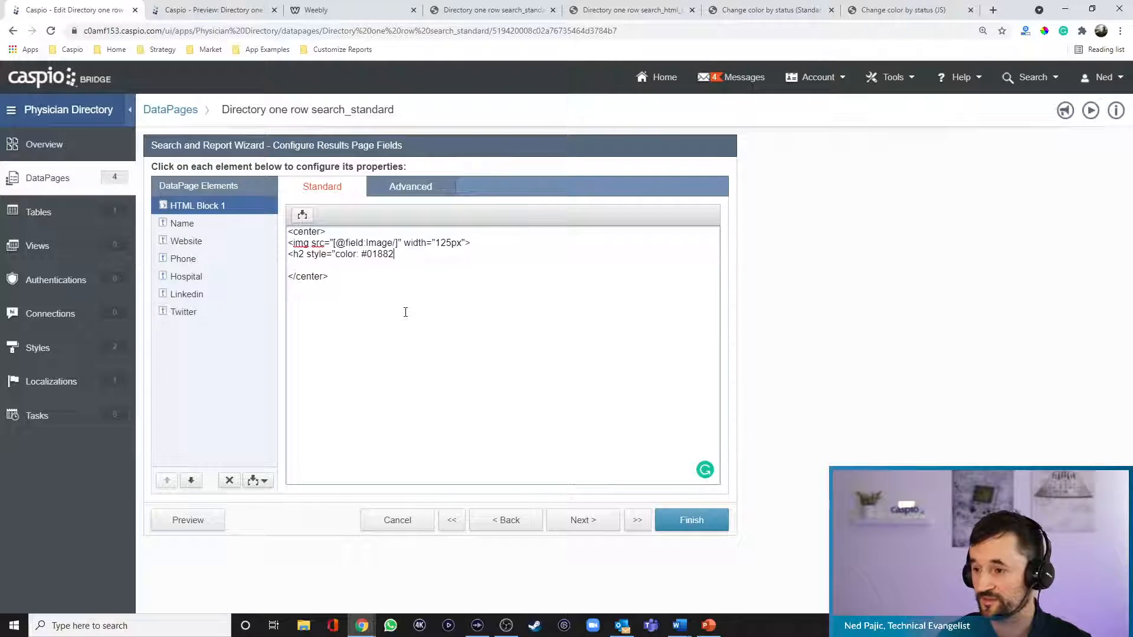
pyautogui.press('BackSpace')
pyautogui.press('BackSpace')
pyautogui.press('BackSpace')
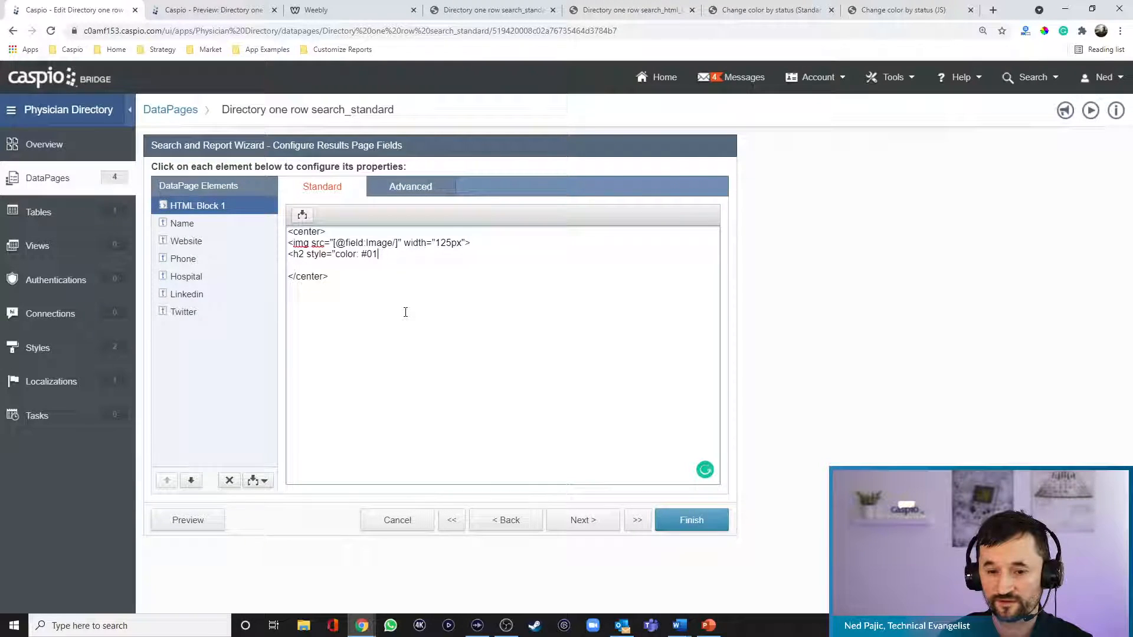
pyautogui.write('8bb2')
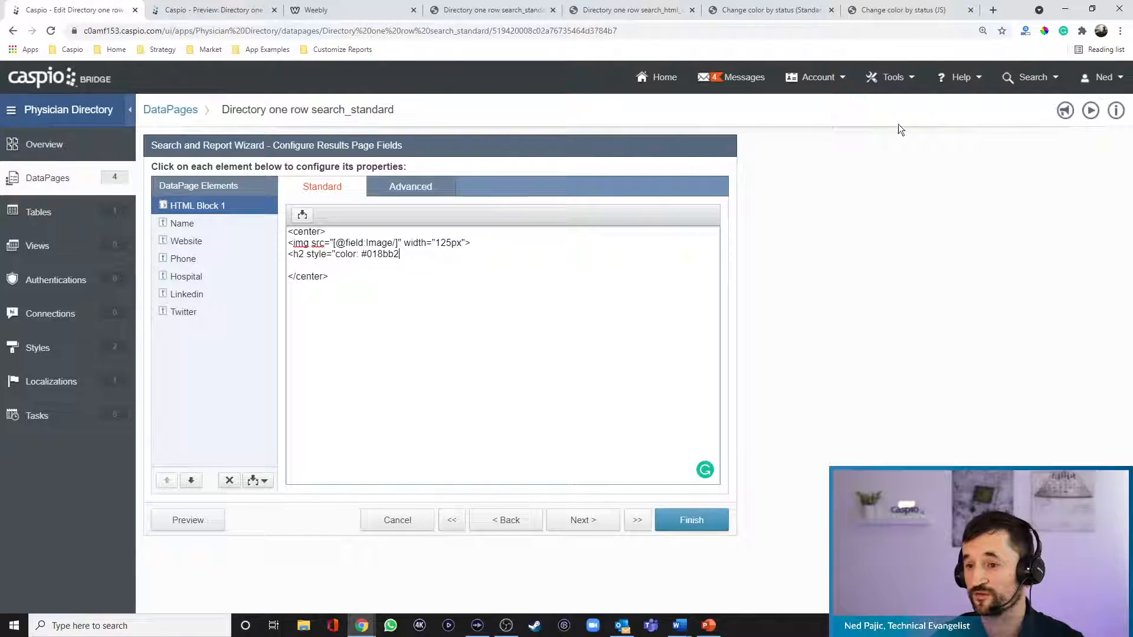
# Open the bookmarked HTML Color Codes site, try out blue and green shades in the color picker, and return to the wizard.
pyautogui.click(994, 11)
pyautogui.click(71, 50)
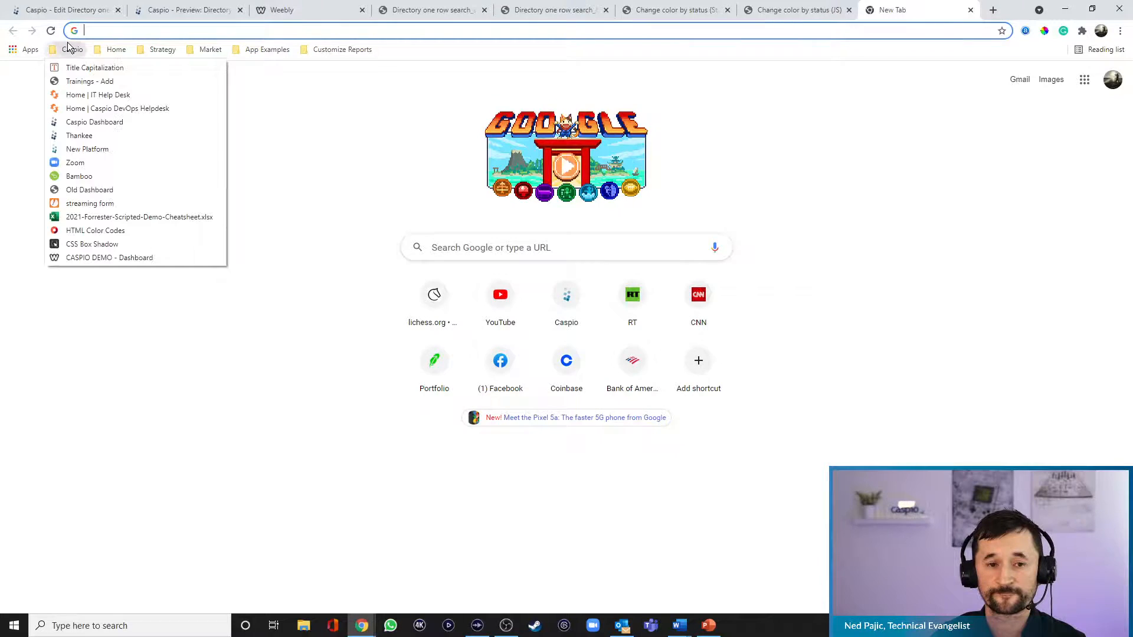
pyautogui.click(95, 230)
pyautogui.scroll(-4, 472, 269)
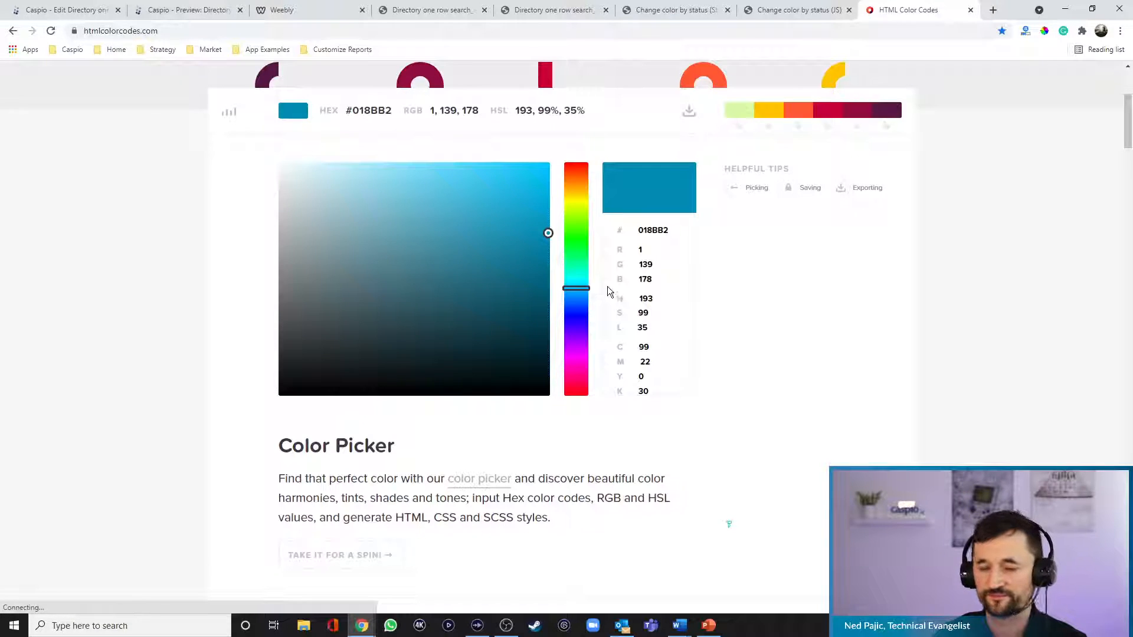
pyautogui.click(461, 248)
pyautogui.click(423, 294)
pyautogui.moveTo(576, 292); pyautogui.dragTo(576, 230)
pyautogui.click(473, 331)
pyautogui.click(467, 338)
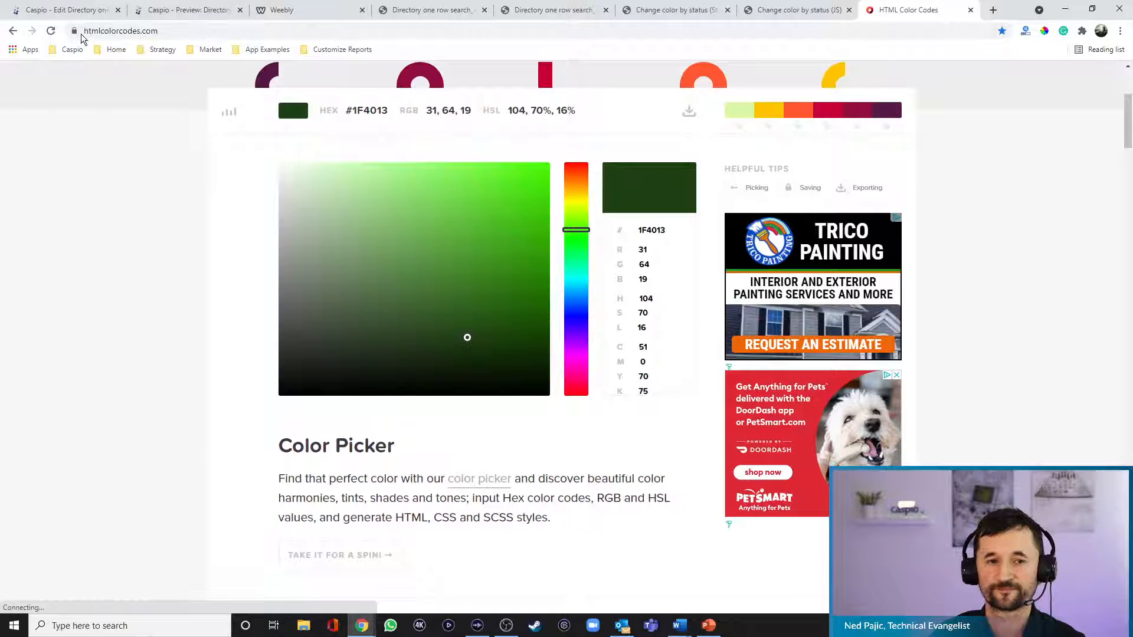
pyautogui.click(78, 11)
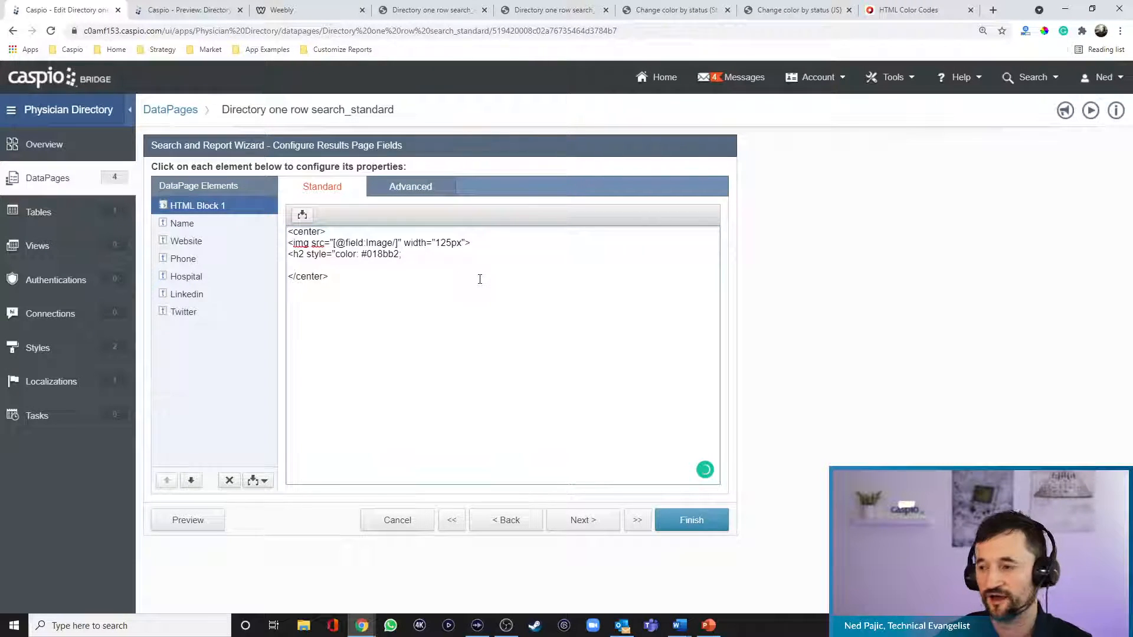
# Add font-weight 600 and font-size 18px to the h2 style and close the opening tag.
pyautogui.write('f')
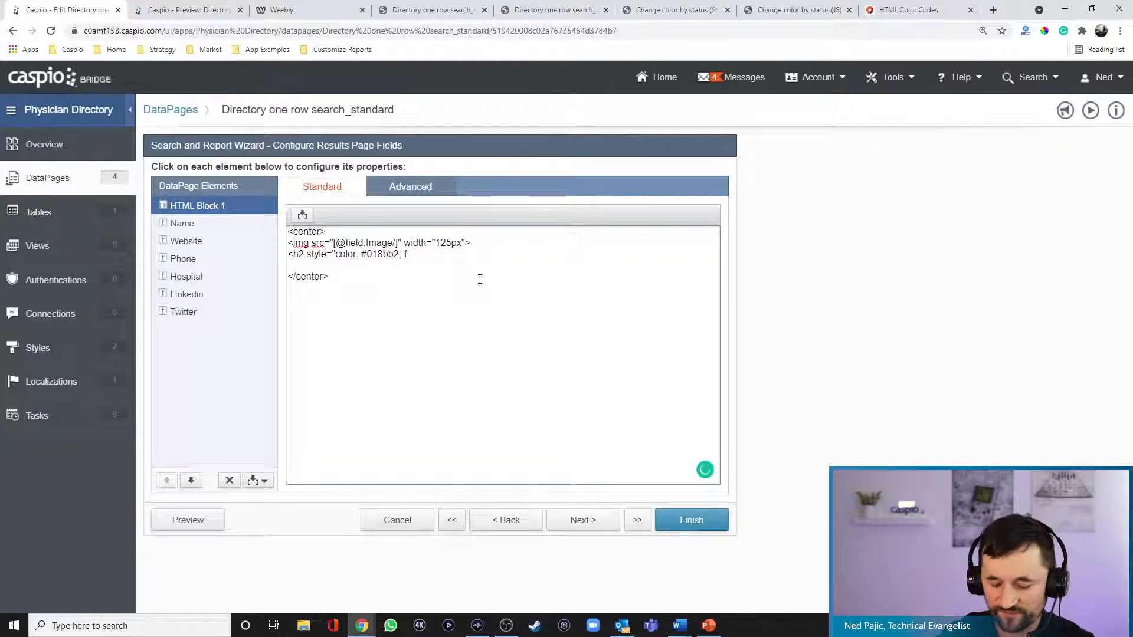
pyautogui.write('ont-weight:')
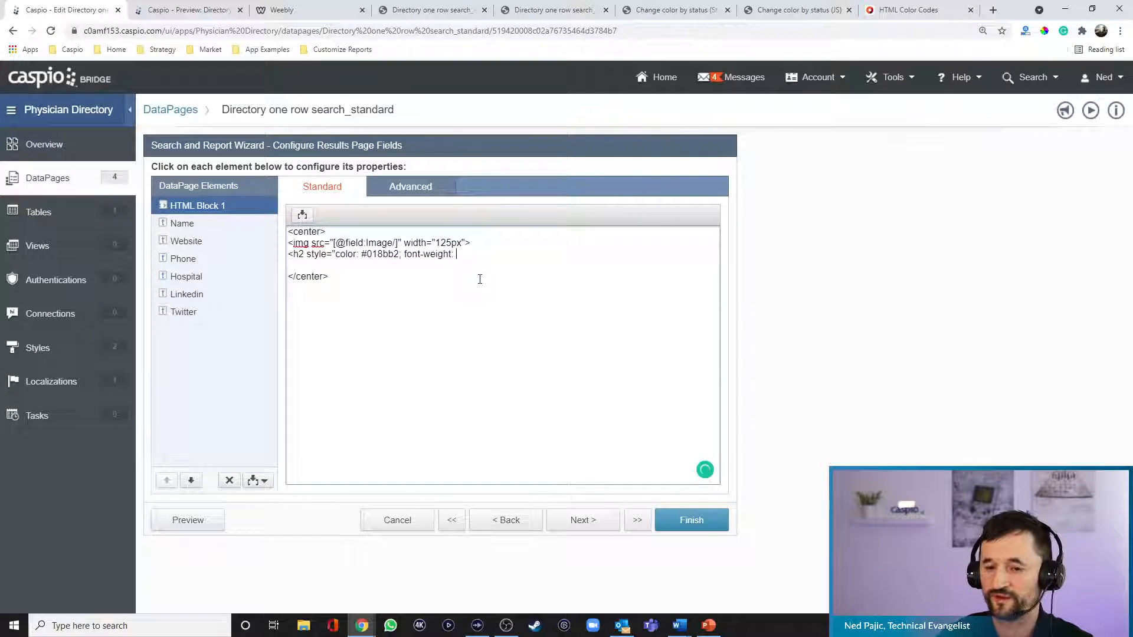
pyautogui.write(' 600; font-size: 18px')
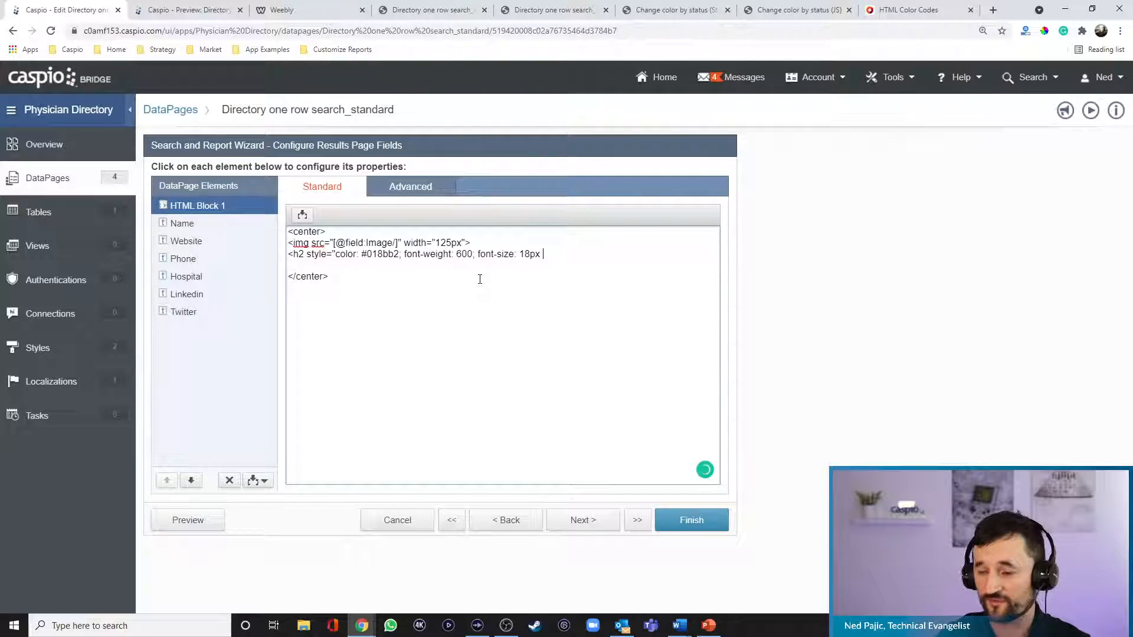
pyautogui.write(';"')
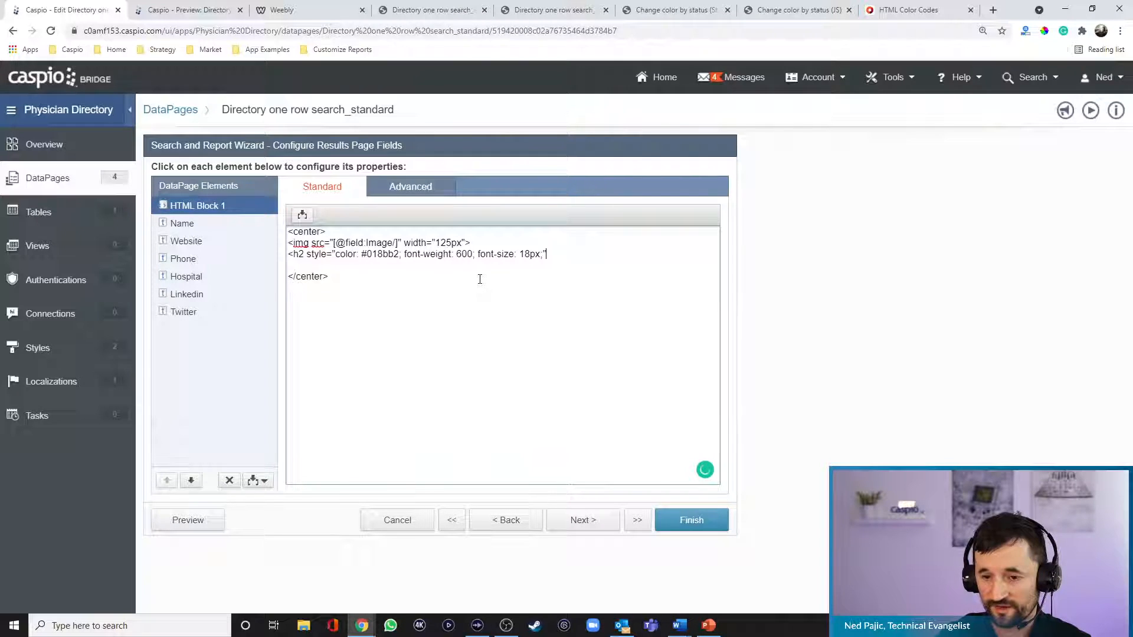
pyautogui.write('>')
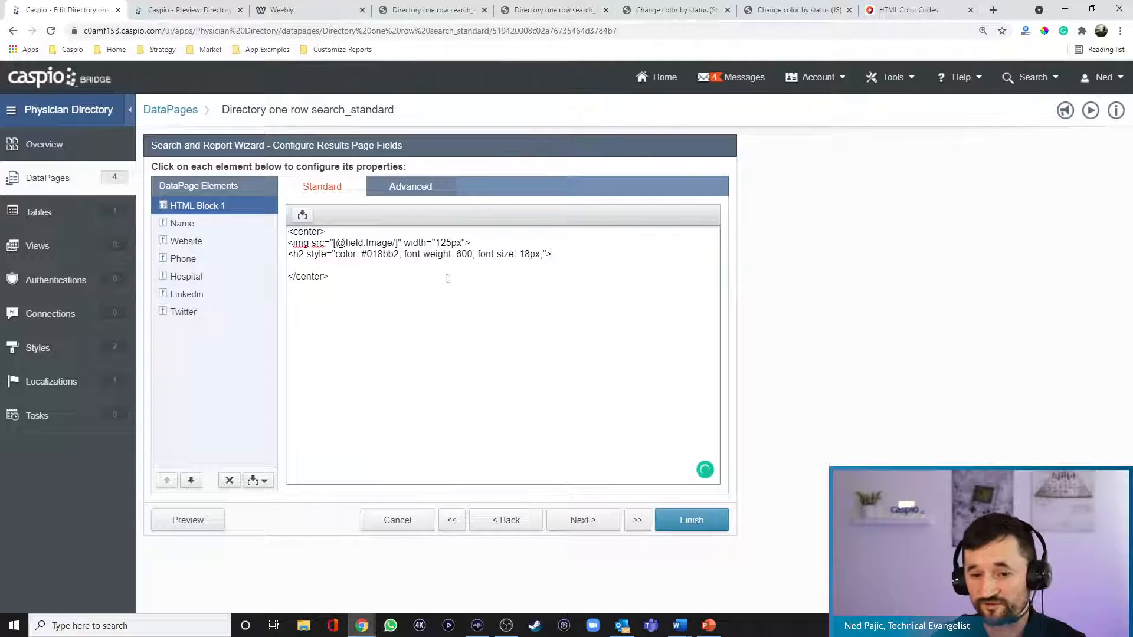
# Insert the Name field parameter as the heading's content and end it with a closing h2 tag.
pyautogui.click(302, 215)
pyautogui.click(301, 239)
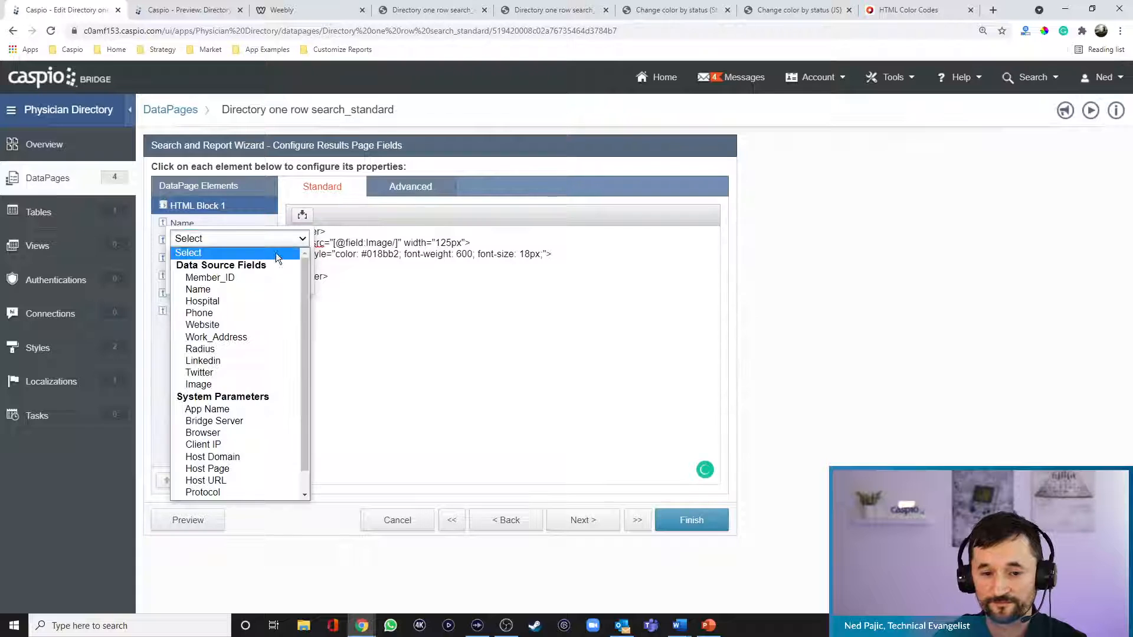
pyautogui.click(232, 292)
pyautogui.click(241, 282)
pyautogui.click(652, 255)
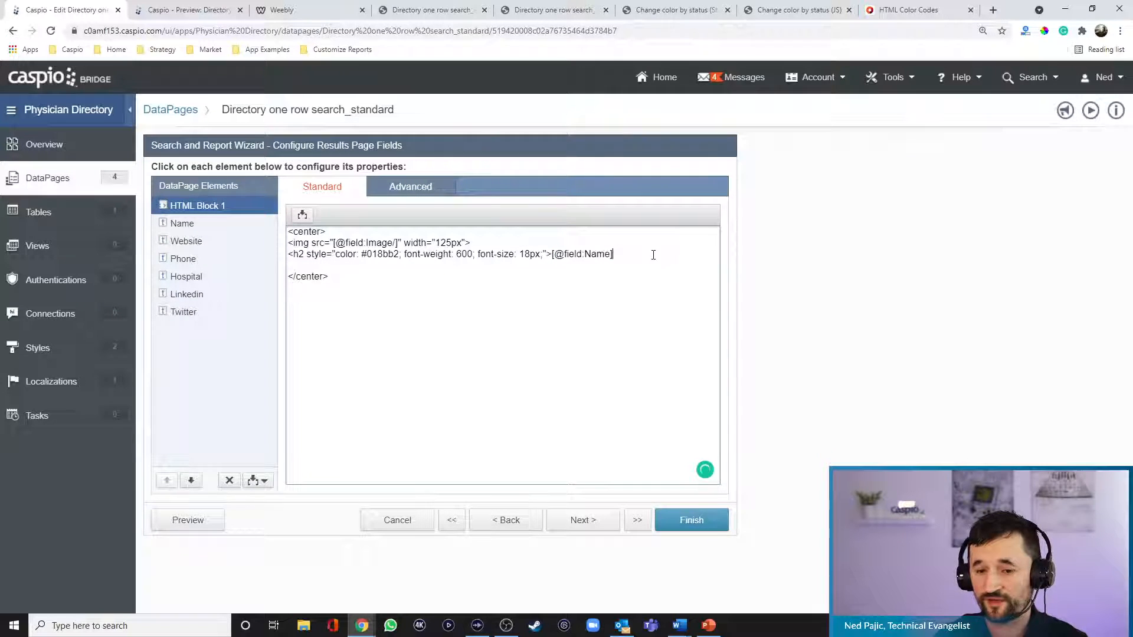
pyautogui.write('</h2>')
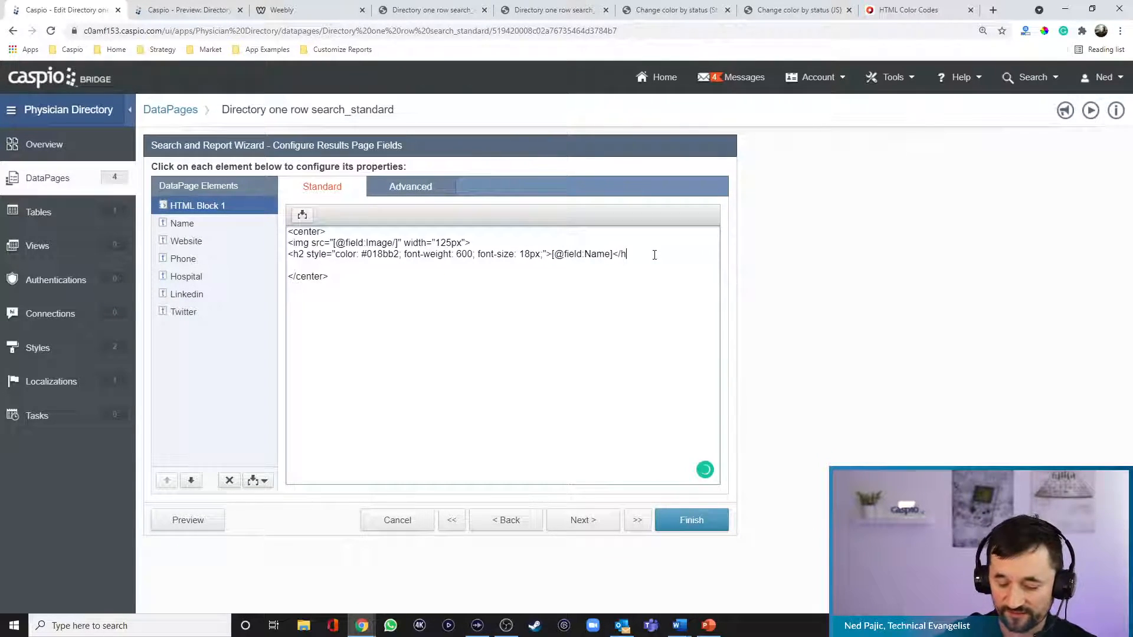
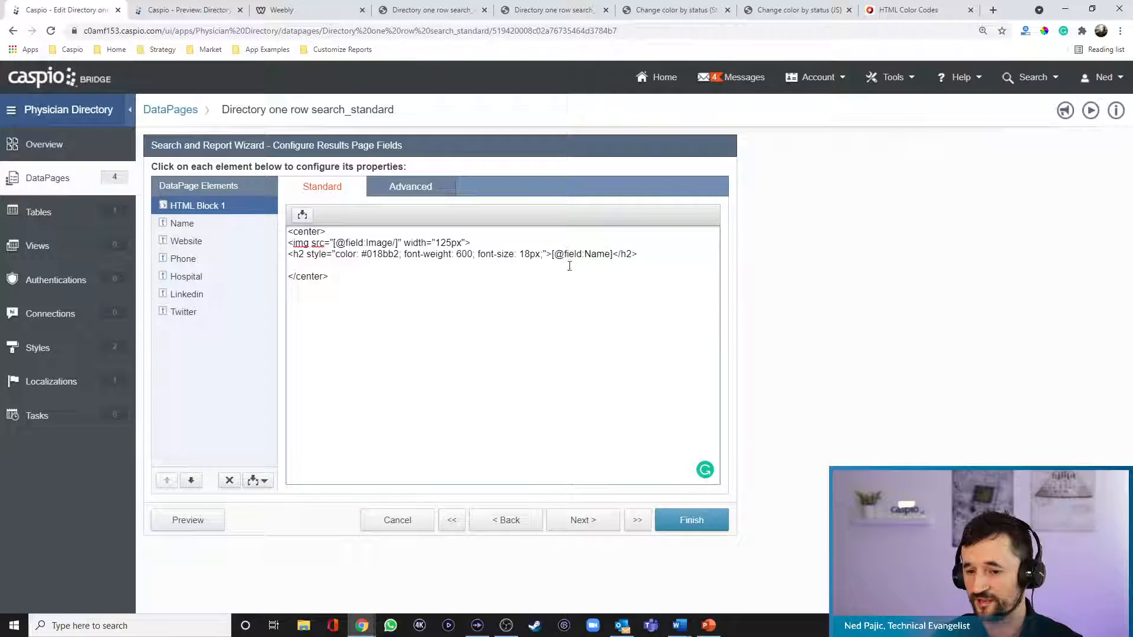
# Delete the separate Name field from the results page elements, preview the DataPage, and return to the wizard.
pyautogui.click(181, 227)
pyautogui.click(229, 480)
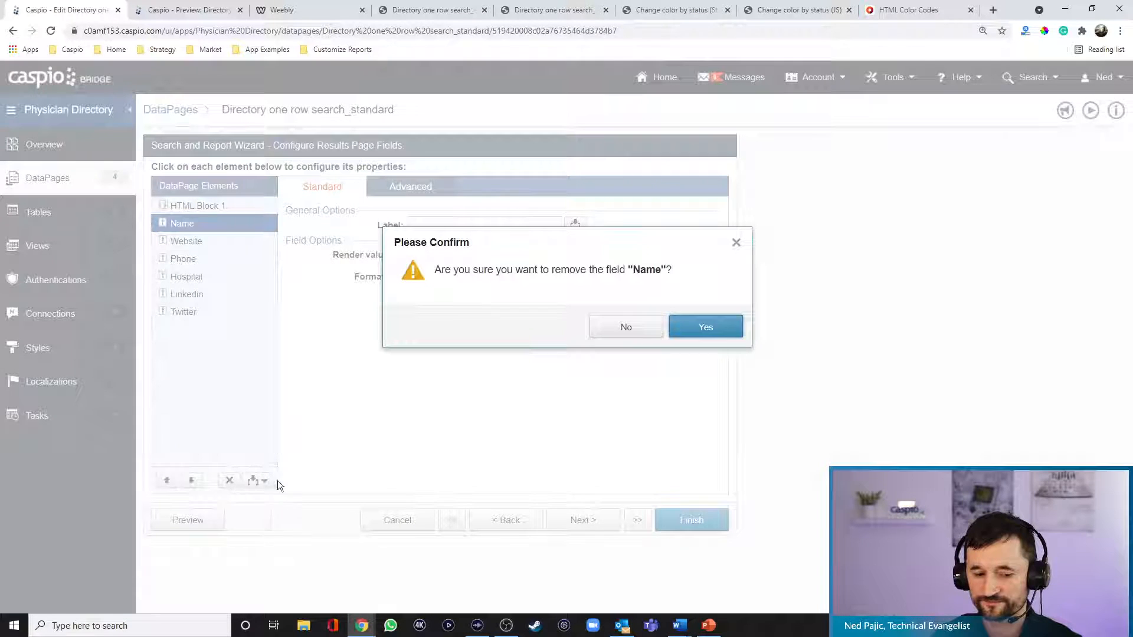
pyautogui.click(706, 334)
pyautogui.click(200, 522)
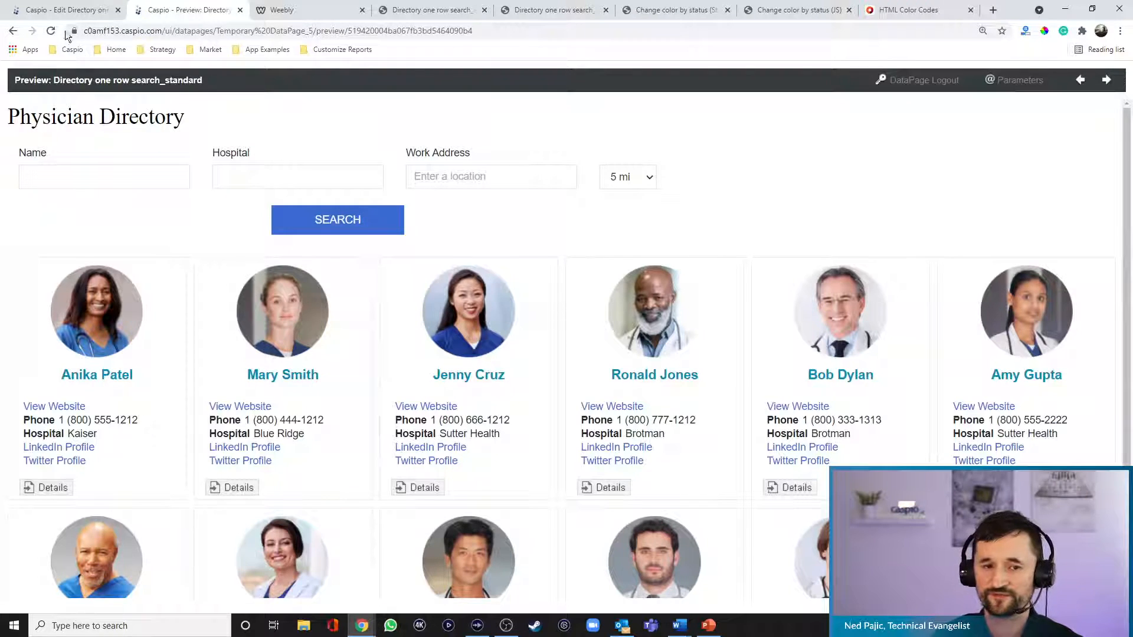
pyautogui.click(65, 10)
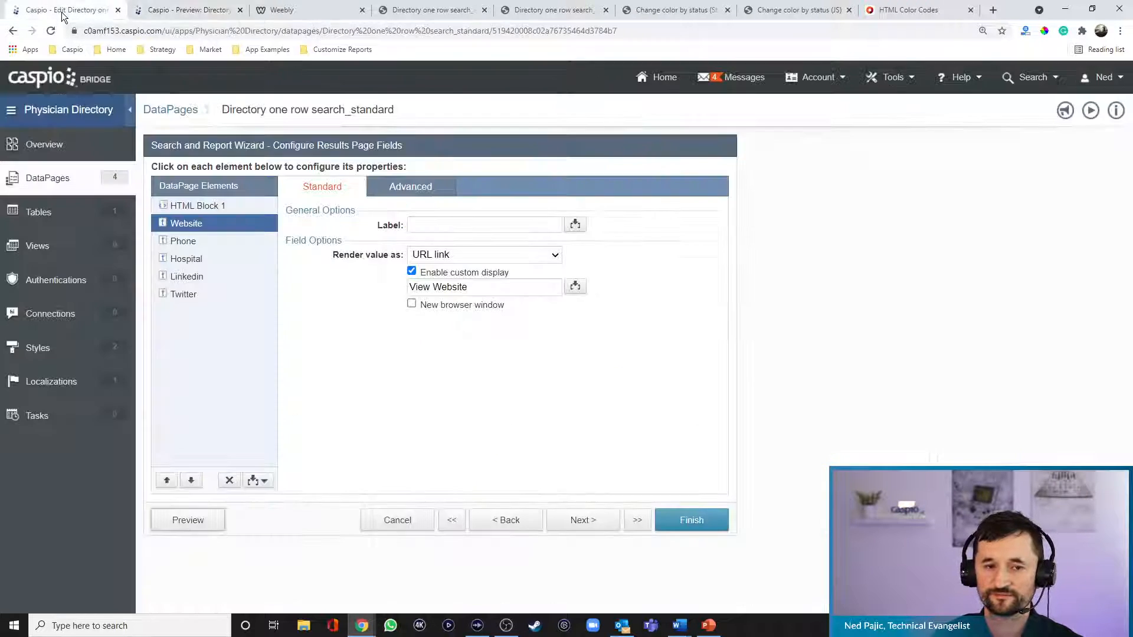
# In HTML Block 1, start a div tag with a margin style below the name heading.
pyautogui.click(209, 207)
pyautogui.click(665, 257)
pyautogui.press('Return')
pyautogui.press('Return')
pyautogui.press('Return')
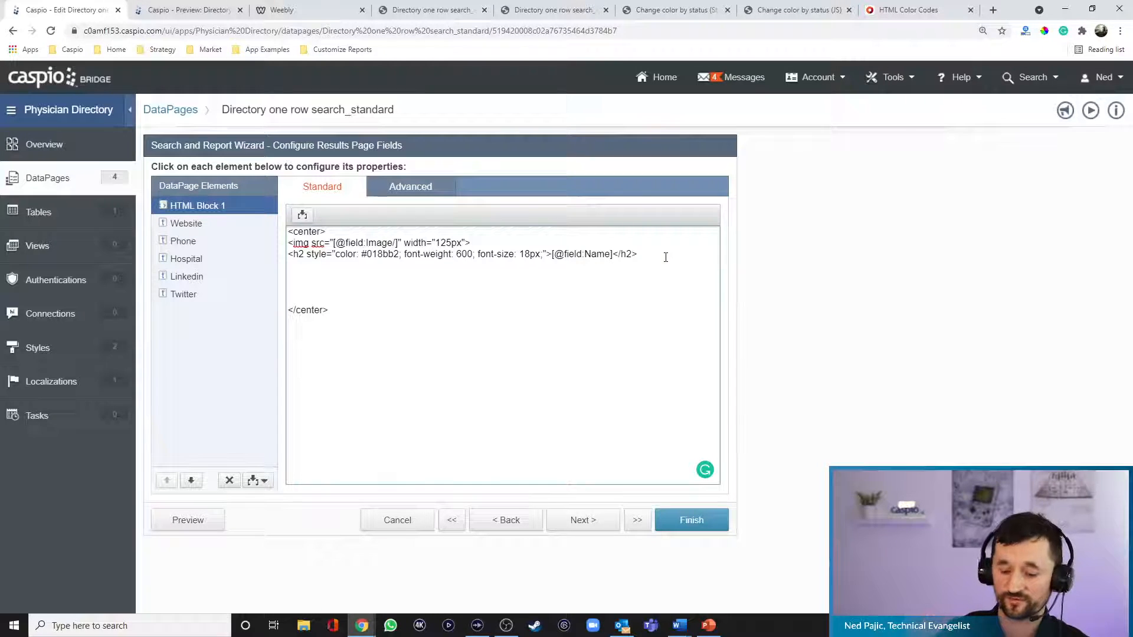
pyautogui.write('<div')
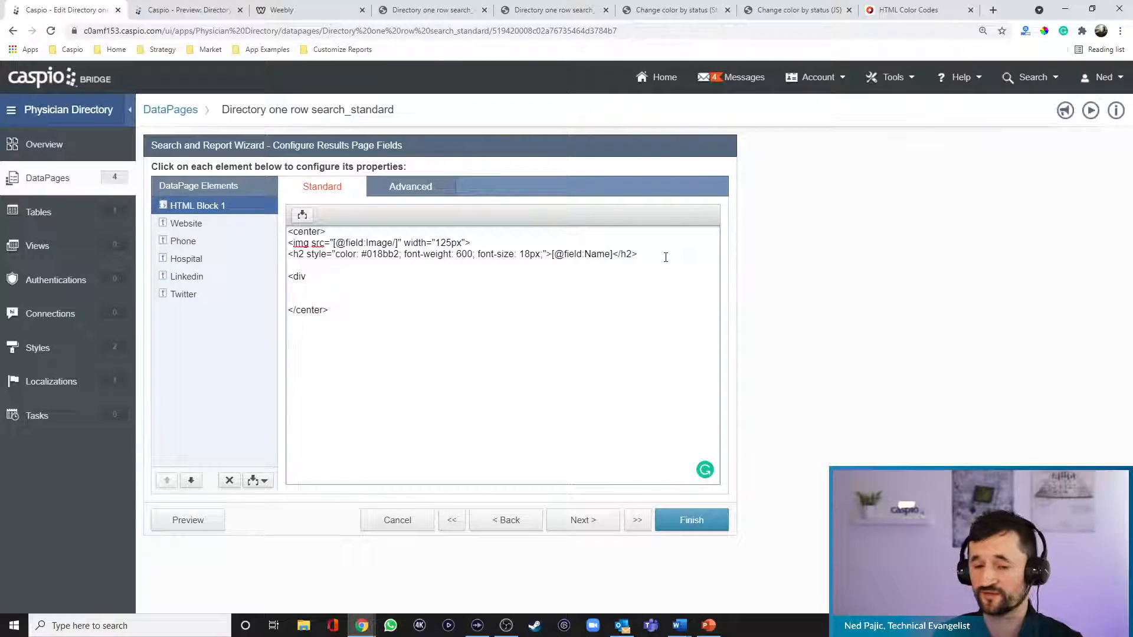
pyautogui.write('style')
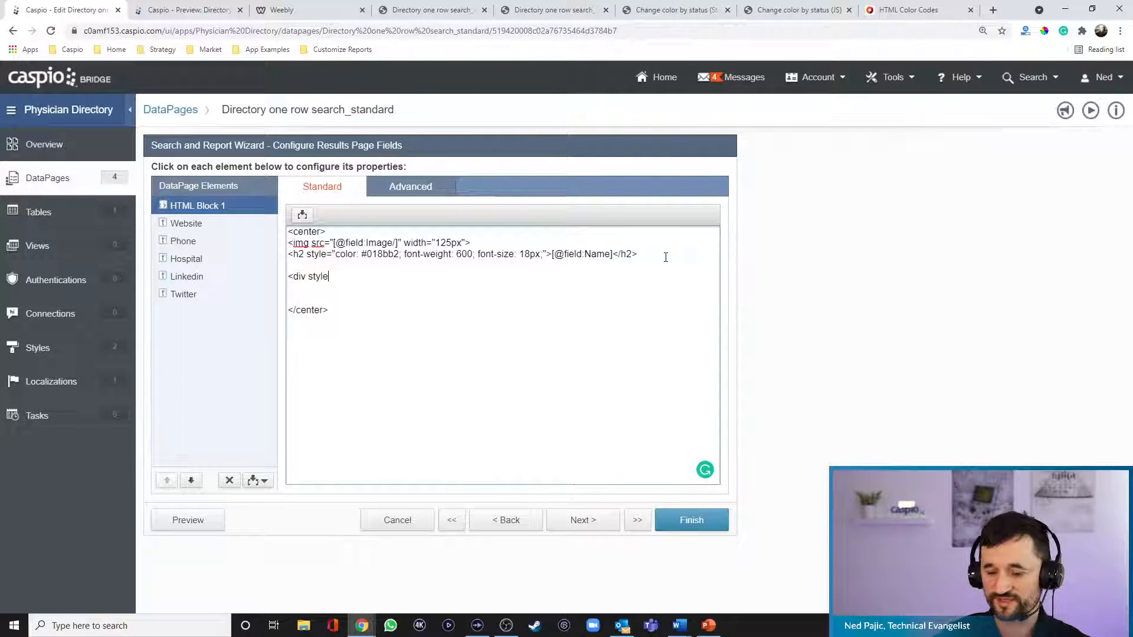
pyautogui.write('="margin:')
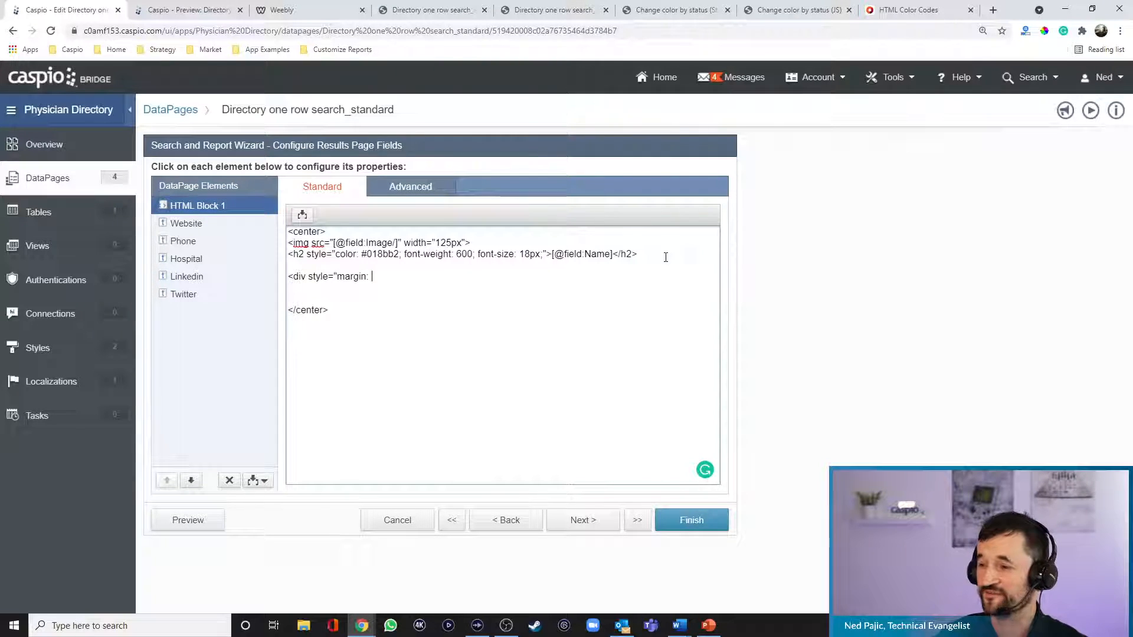
# Set the div's margin to -7px 0px 0px 0px; and close its opening tag.
pyautogui.write('-7px 0')
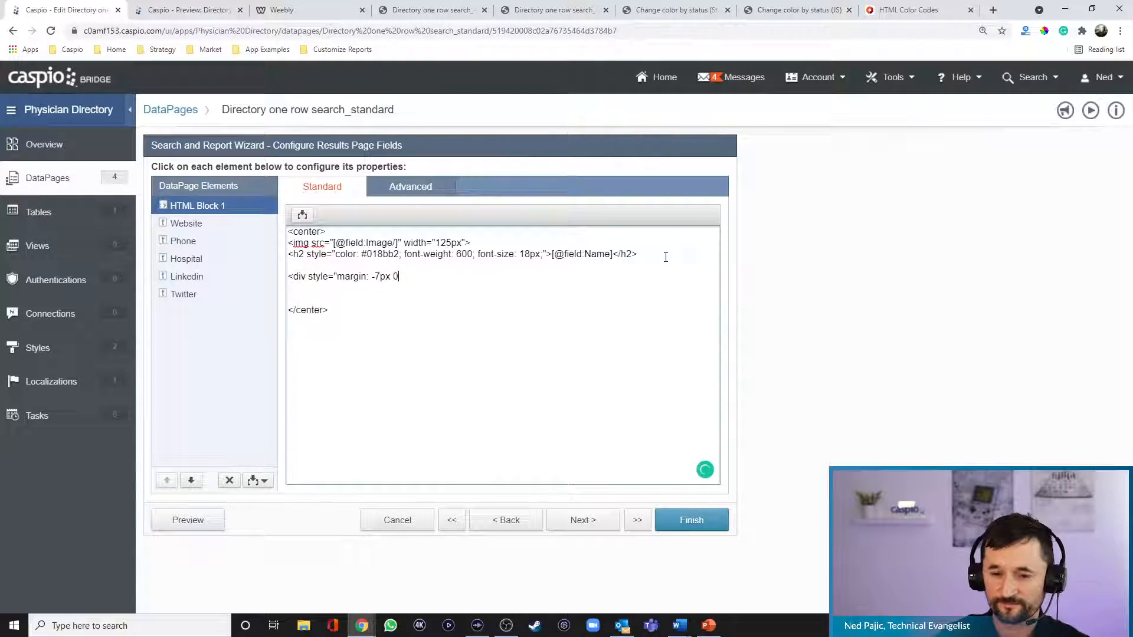
pyautogui.write('px 0xp')
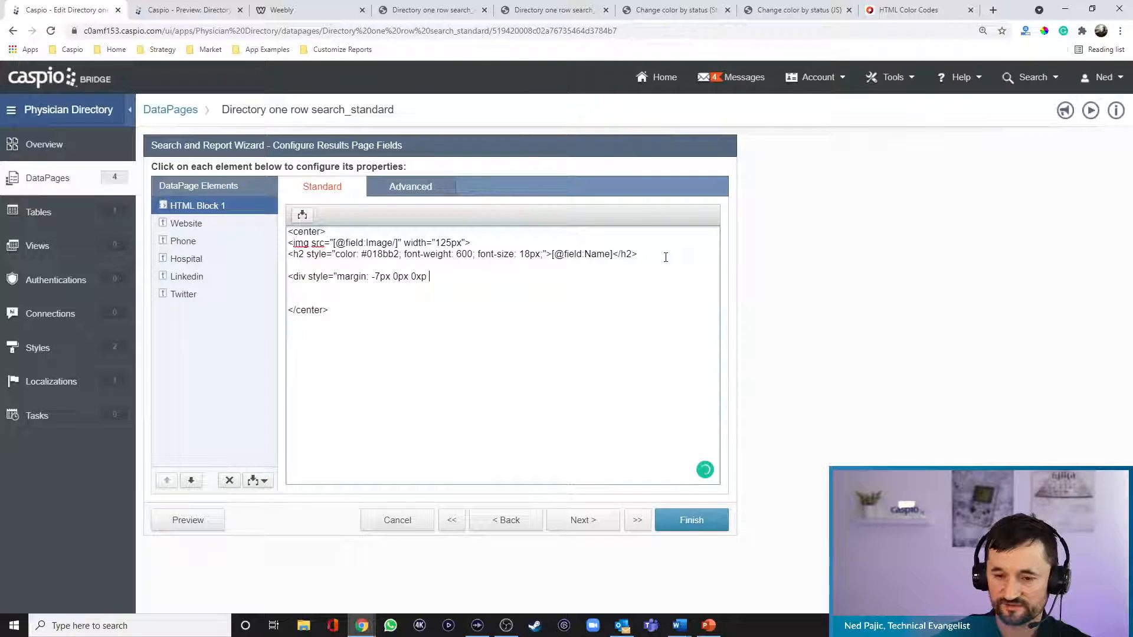
pyautogui.press('BackSpace')
pyautogui.press('BackSpace')
pyautogui.press('BackSpace')
pyautogui.write('px 0p')
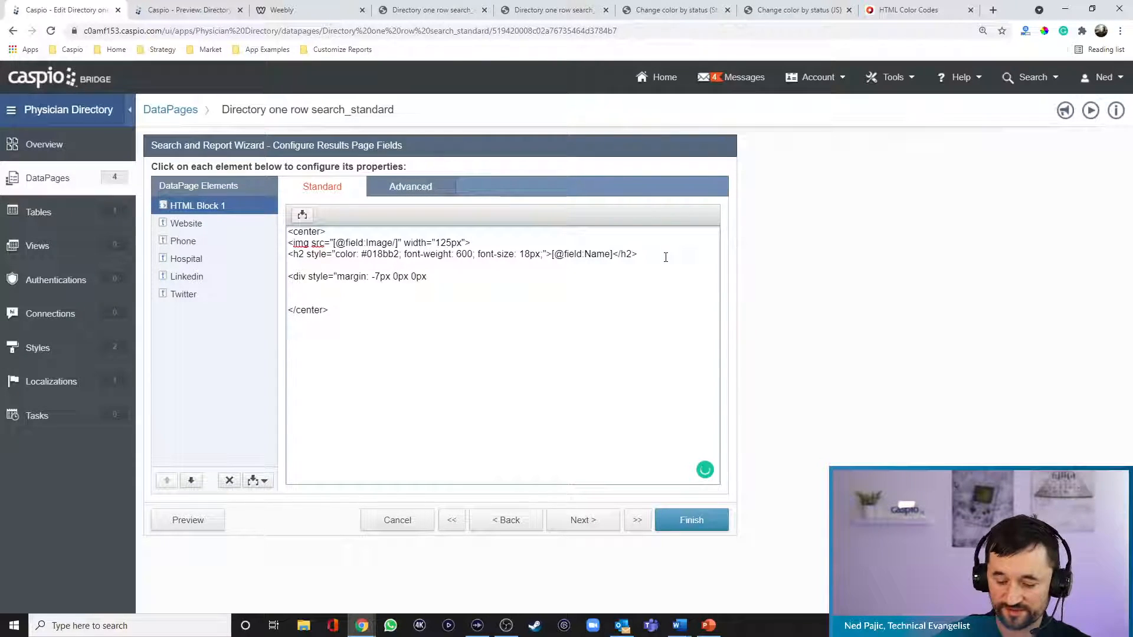
pyautogui.write('x')
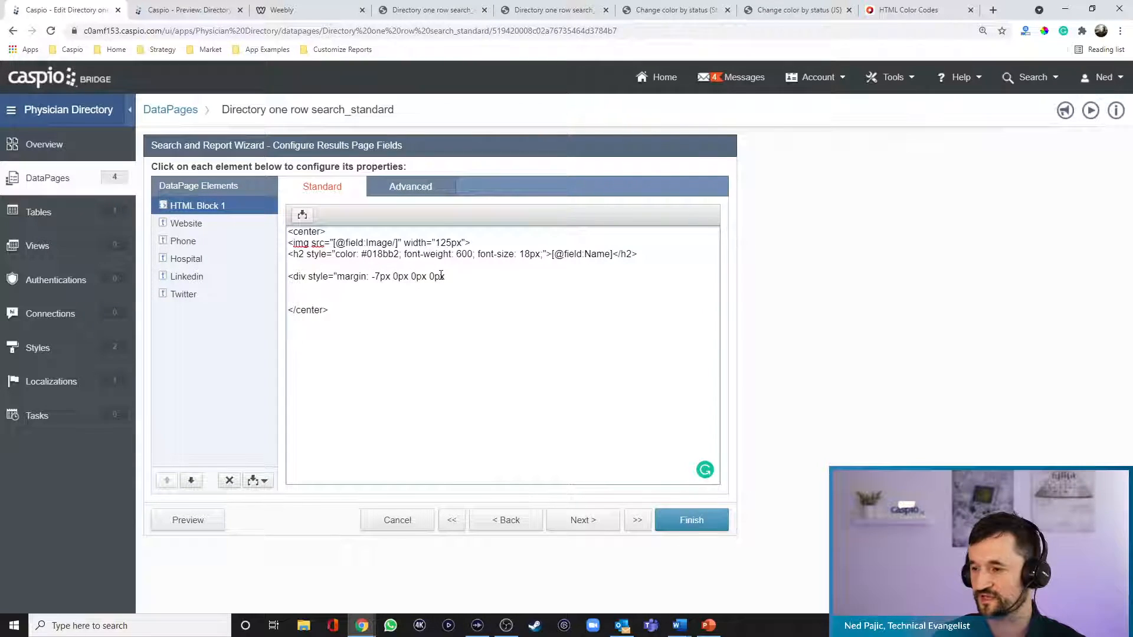
pyautogui.write(';"')
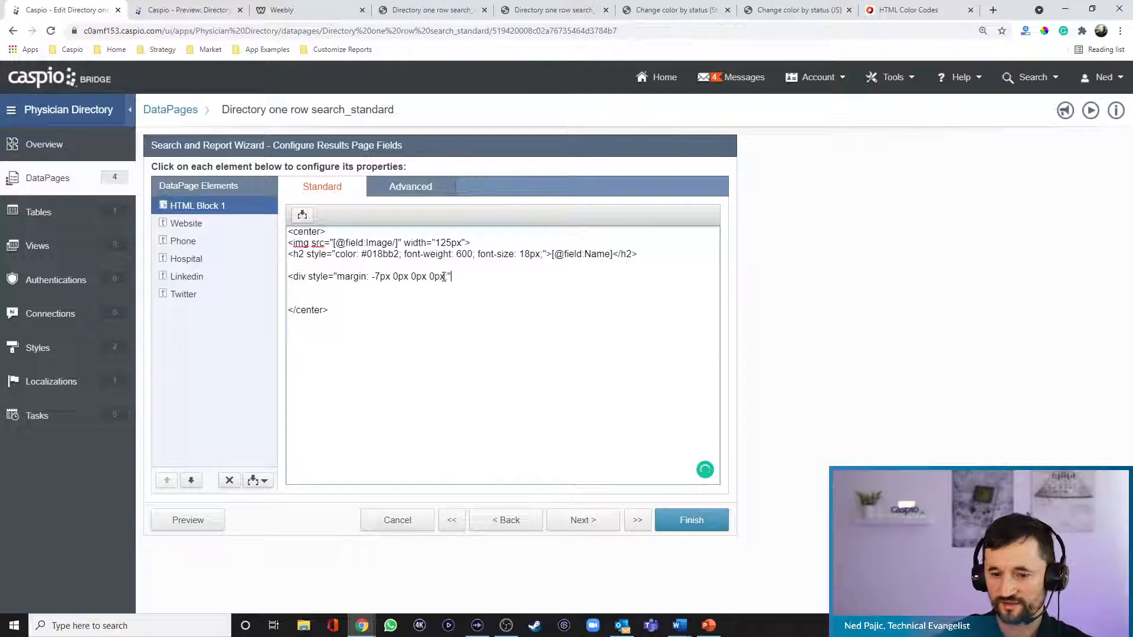
pyautogui.write('>')
pyautogui.press('Return')
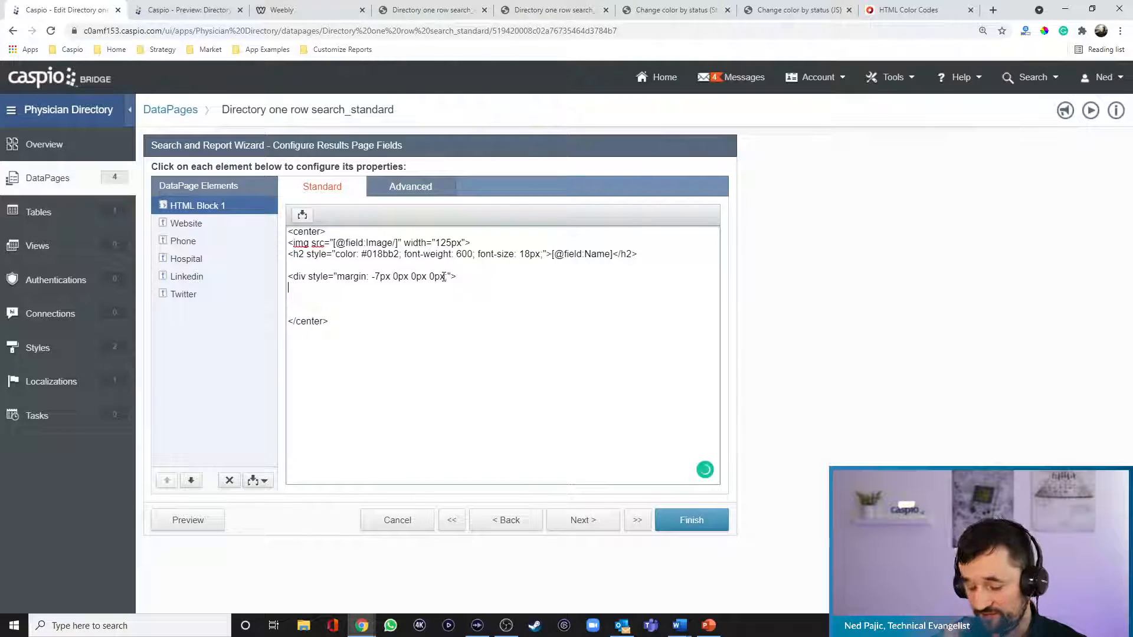
# Inside the div, start an anchor tag with the Website field parameter as its href value.
pyautogui.write('<a ')
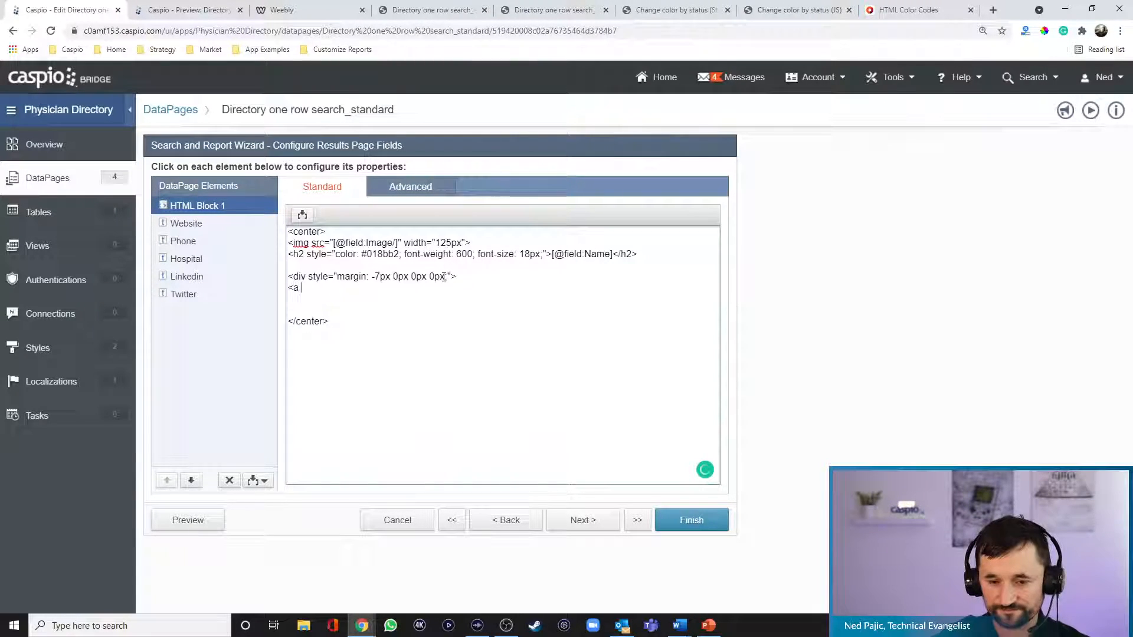
pyautogui.write('href="')
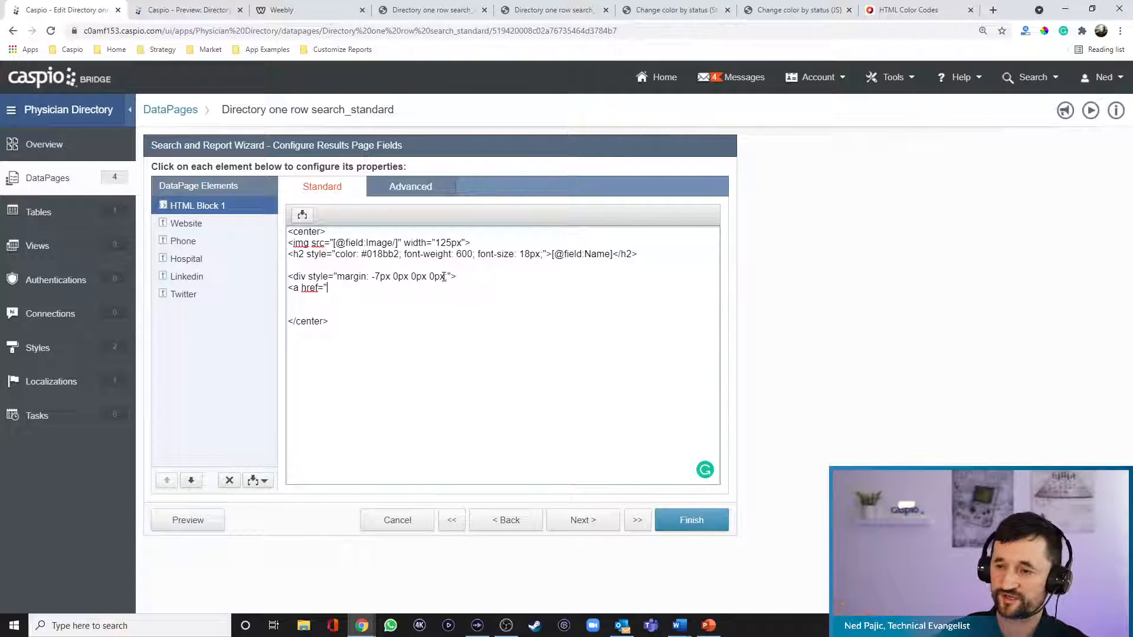
pyautogui.click(302, 214)
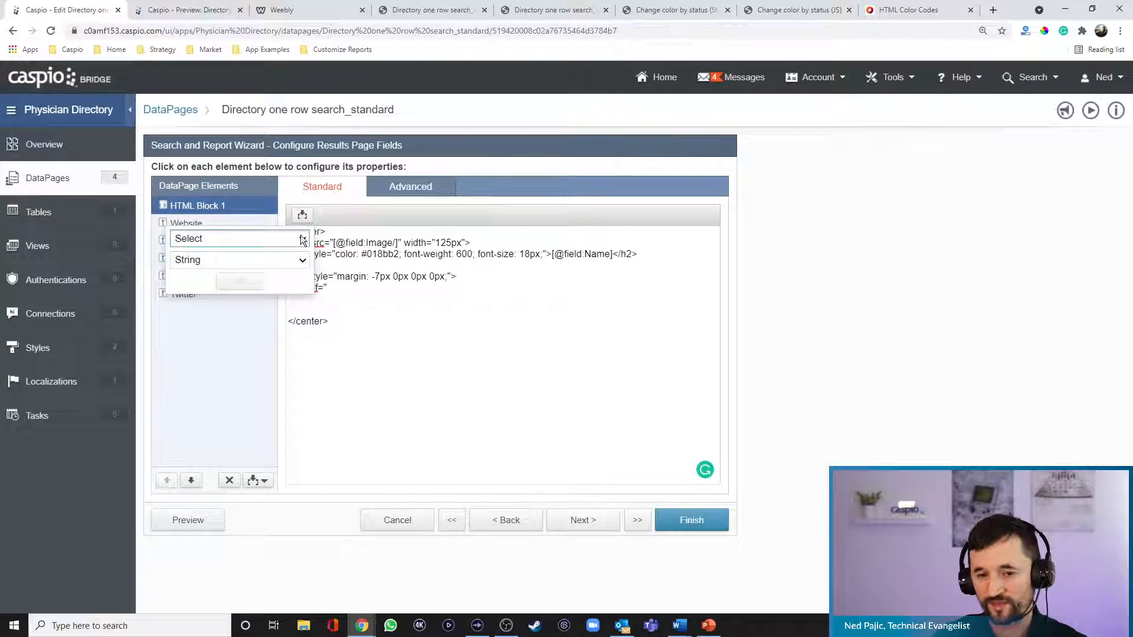
pyautogui.click(298, 238)
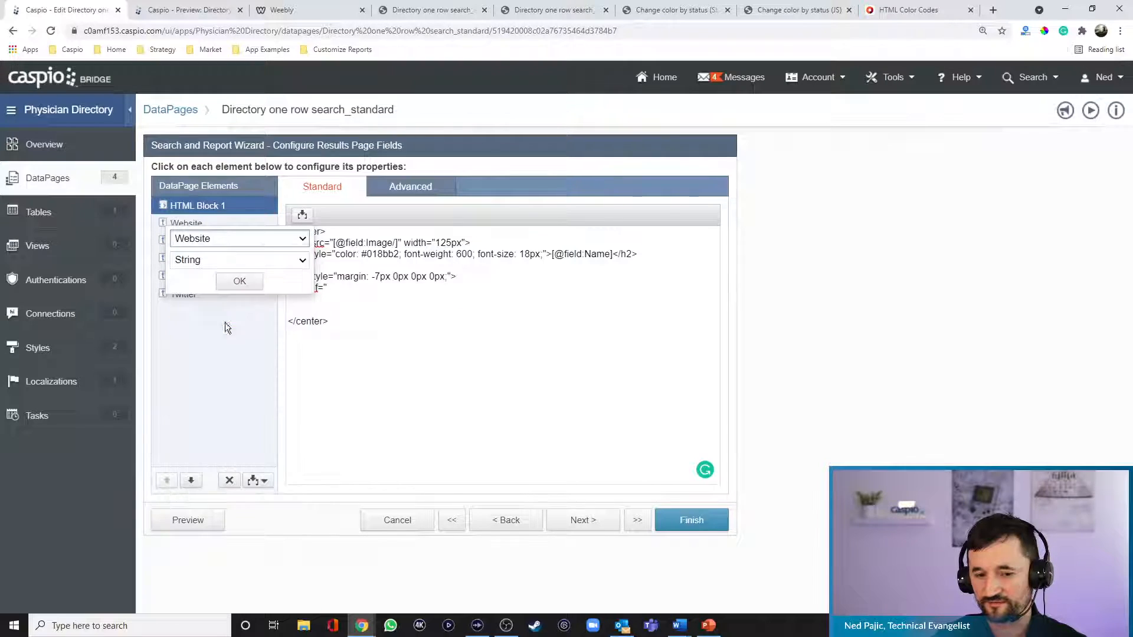
pyautogui.click(239, 281)
pyautogui.click(418, 292)
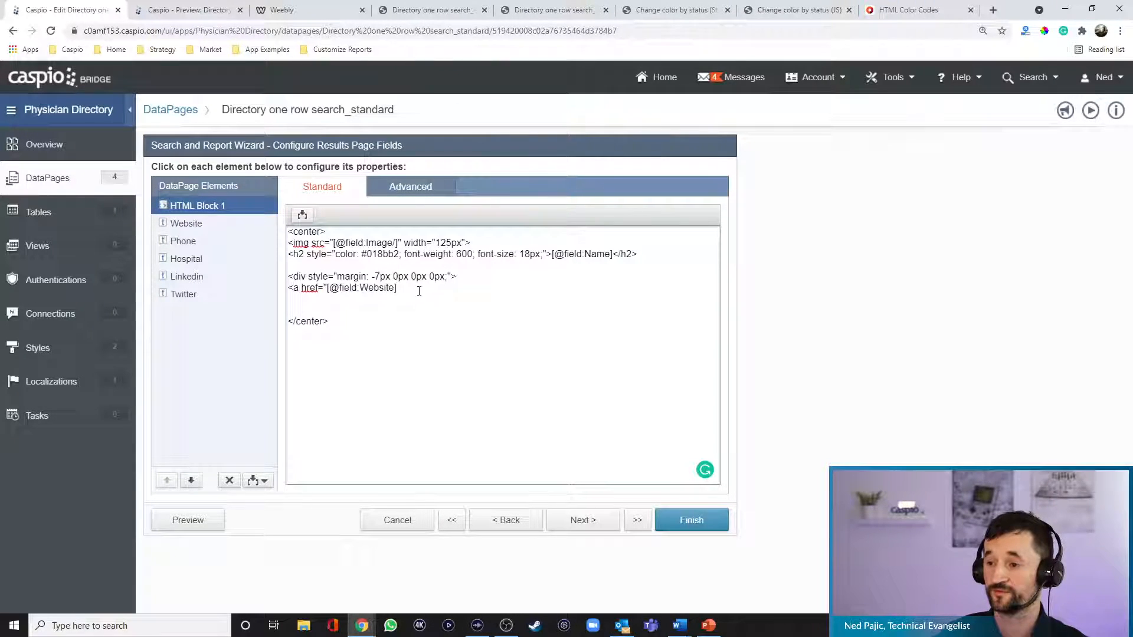
pyautogui.write('" ')
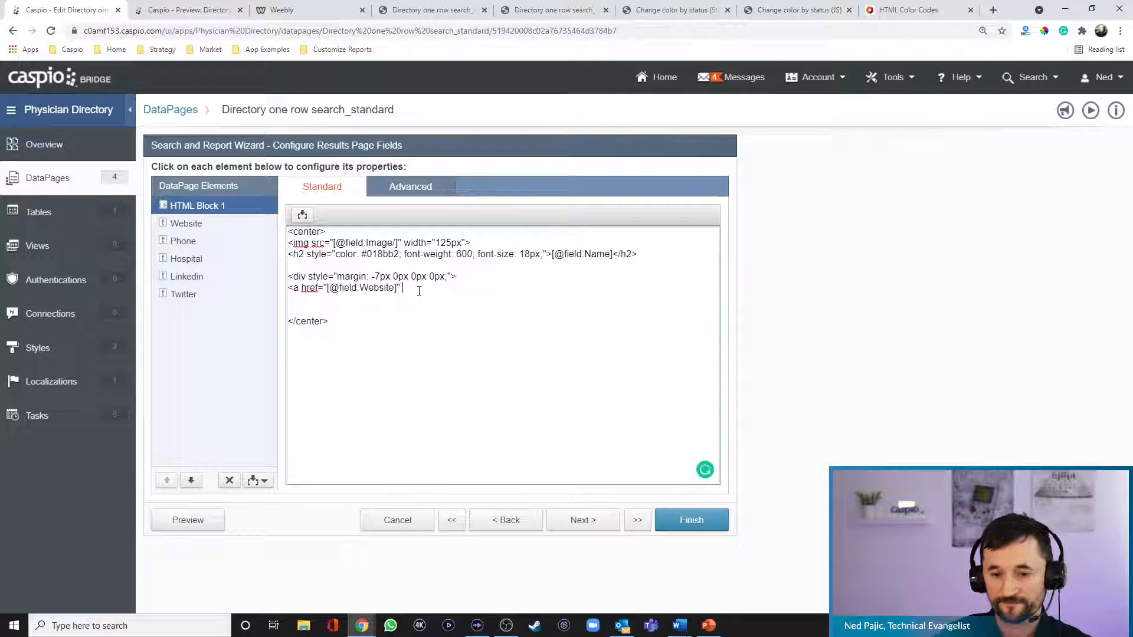
# Style the website link with color #33a1c1 and font-size 12px.
pyautogui.write('style')
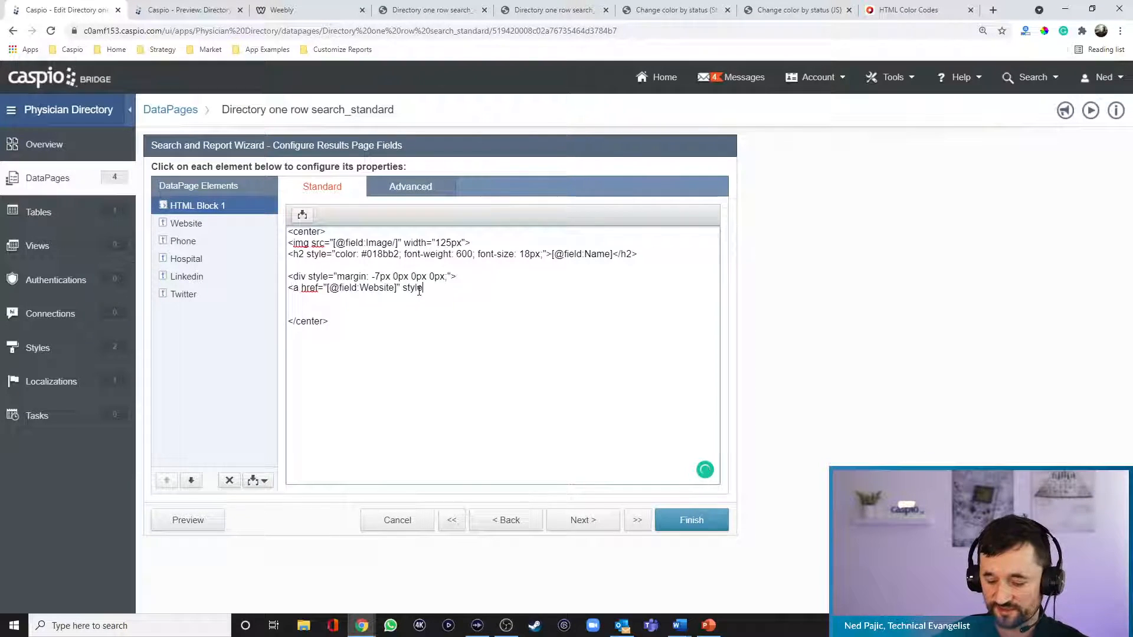
pyautogui.write('="color: ')
pyautogui.write('#333')
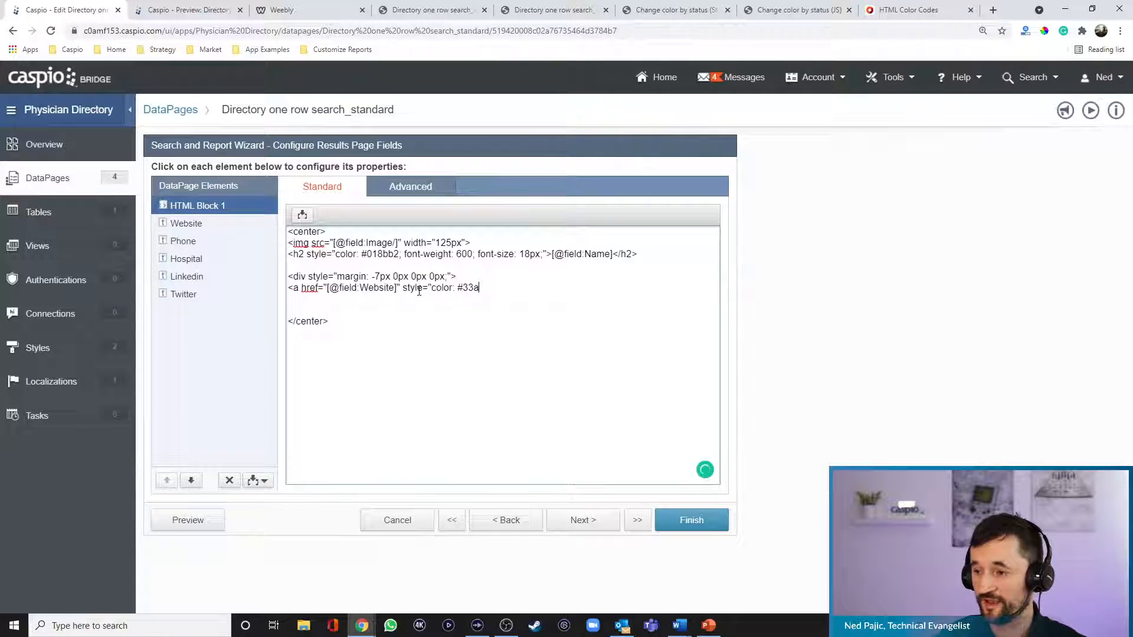
pyautogui.write('1c1')
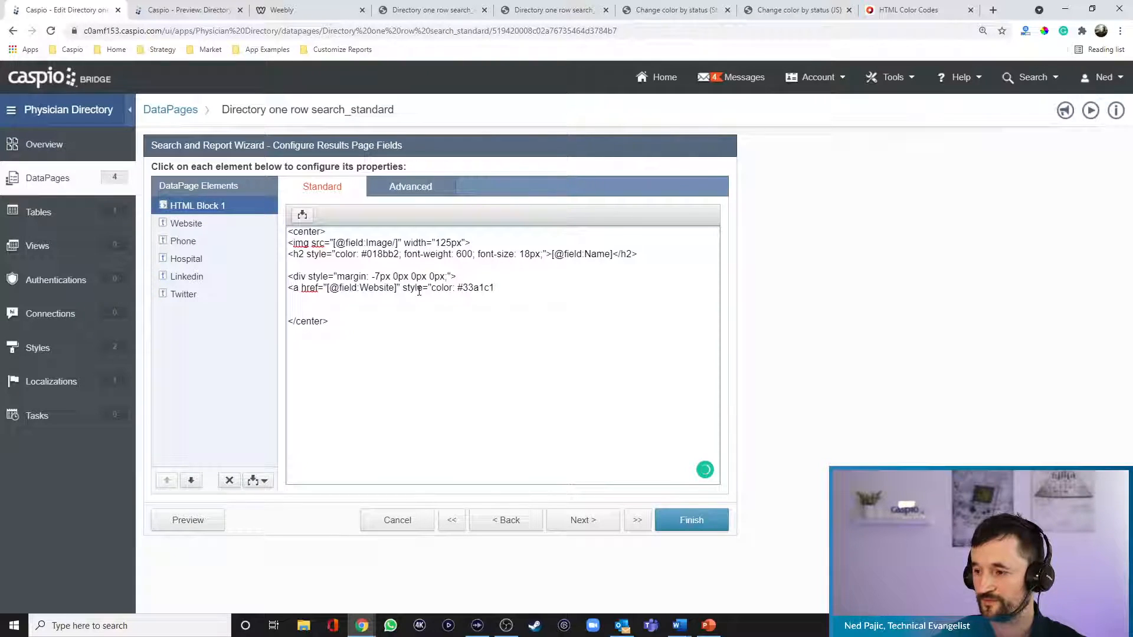
pyautogui.write('; font-size: 12px')
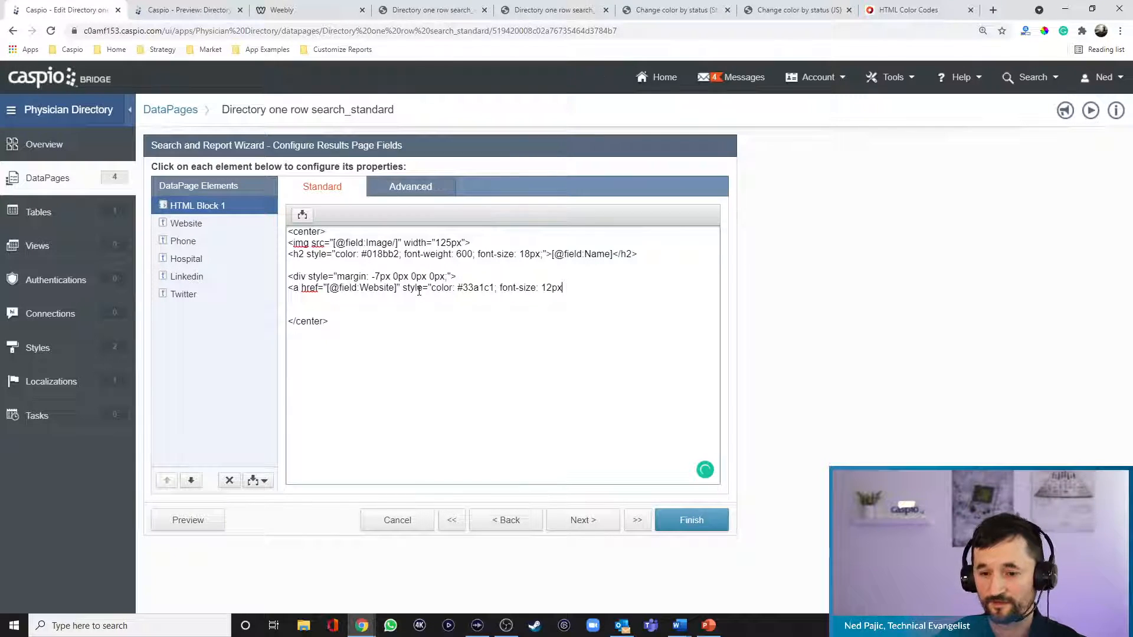
# Enter View Website as the link text, add the closing a and div tags, and preview the DataPage.
pyautogui.write(';">View Websi')
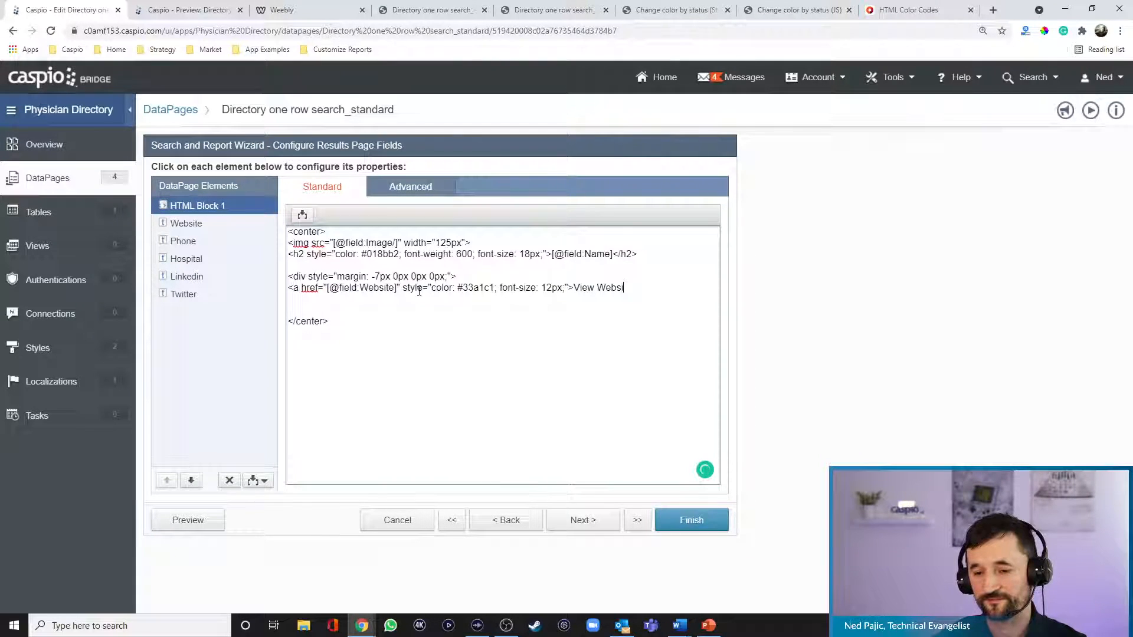
pyautogui.write('te<.a>')
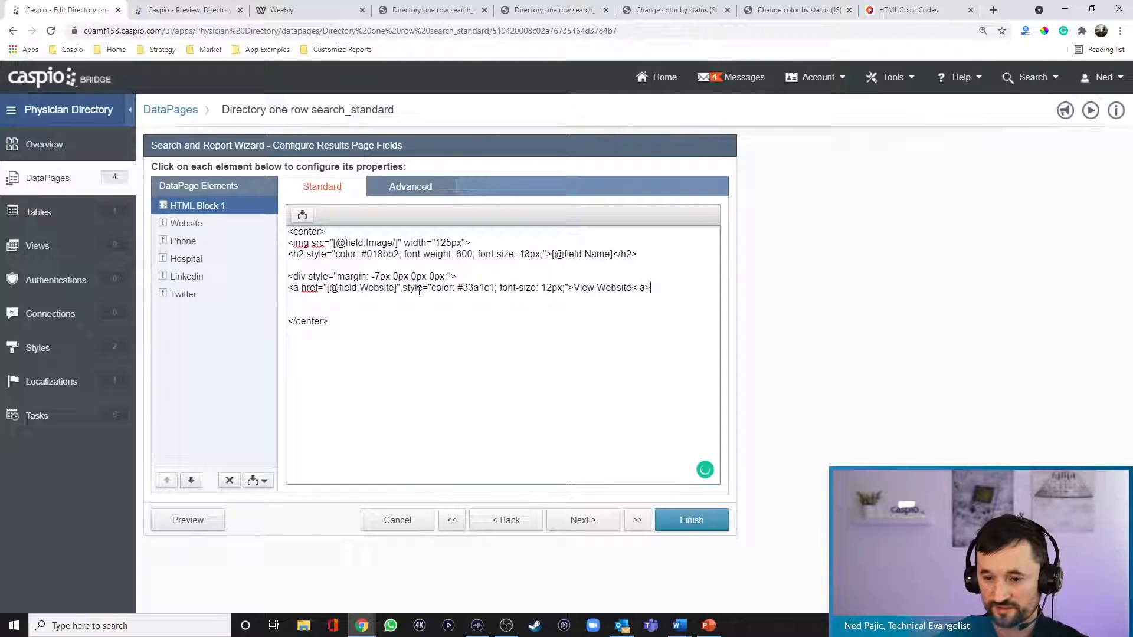
pyautogui.write('/a>')
pyautogui.press('Return')
pyautogui.write('</div>')
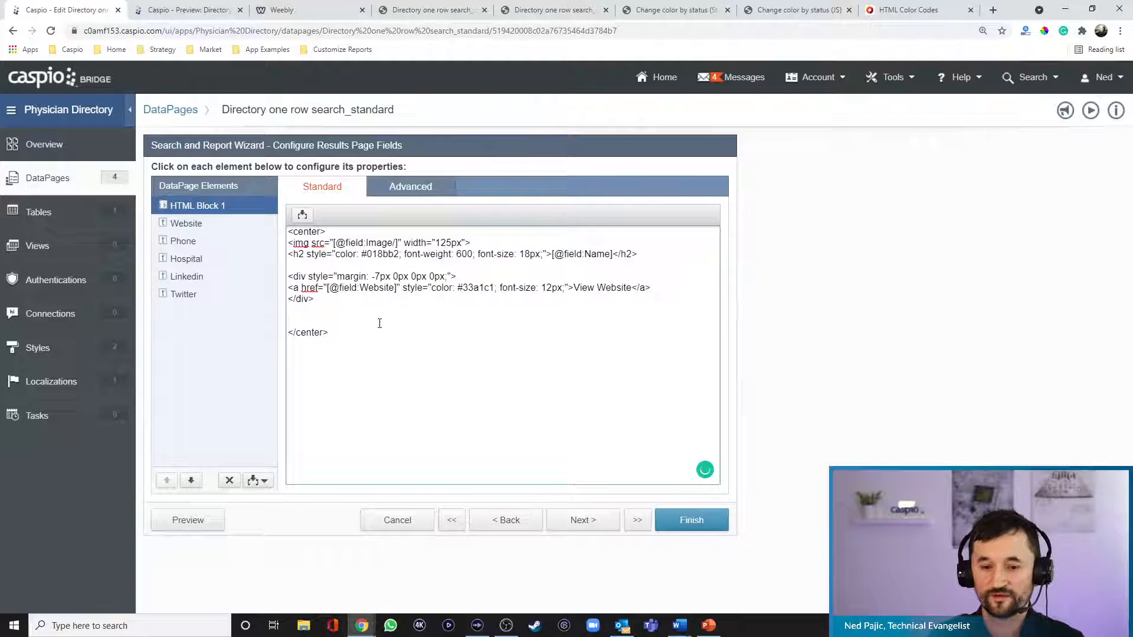
pyautogui.click(188, 520)
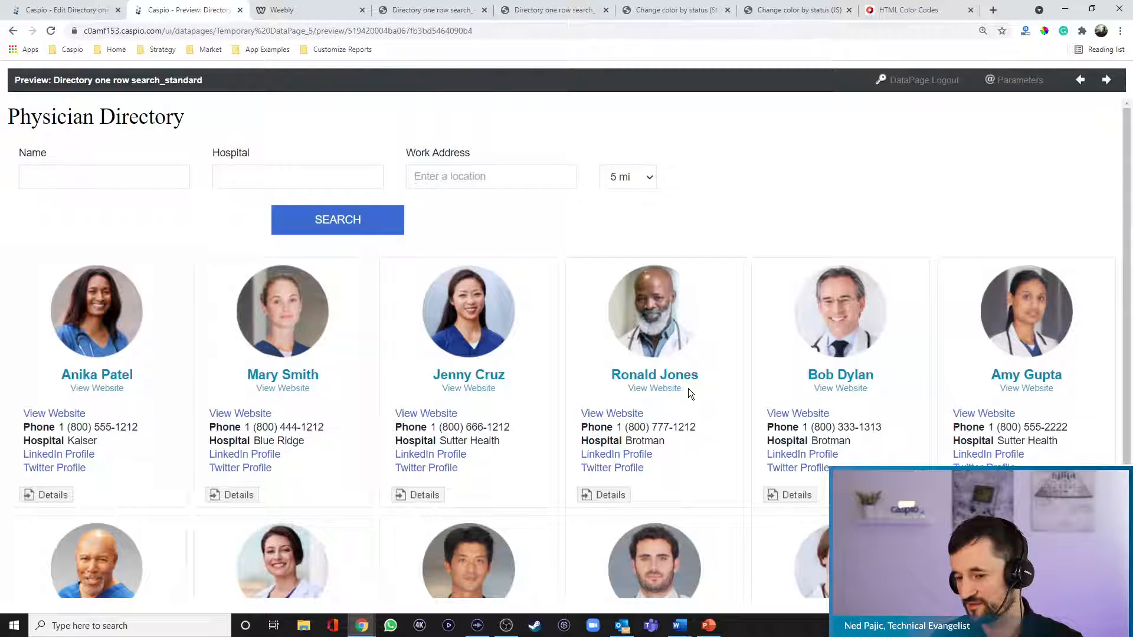
# Return to the wizard, change the website div's top margin to 0px, and preview the DataPage.
pyautogui.click(68, 11)
pyautogui.click(379, 276)
pyautogui.press('BackSpace')
pyautogui.press('BackSpace')
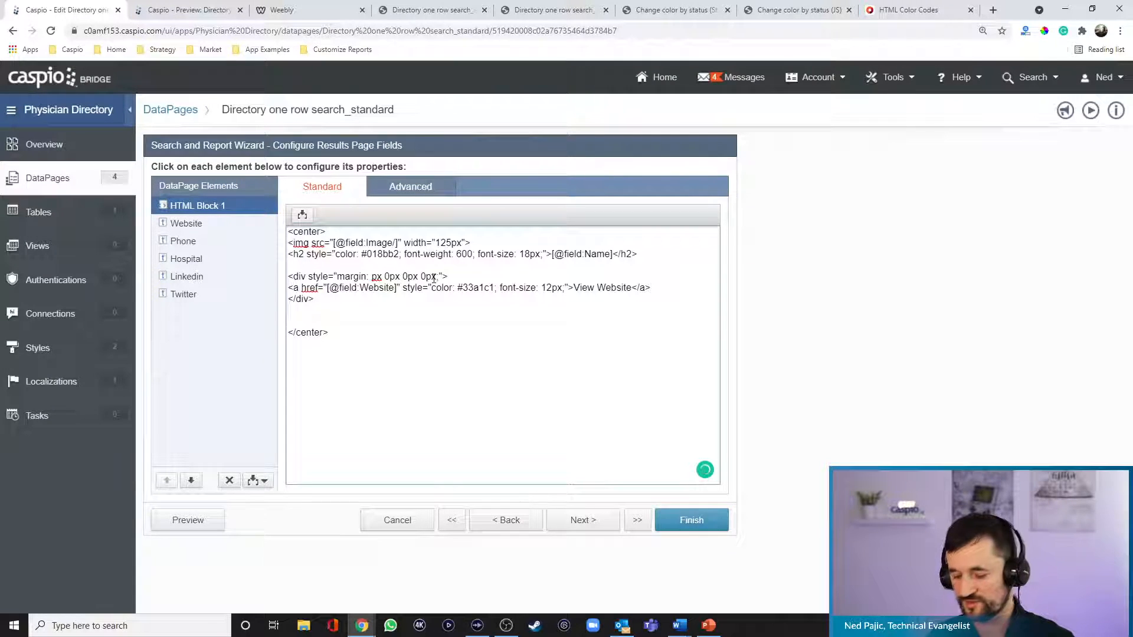
pyautogui.write('0')
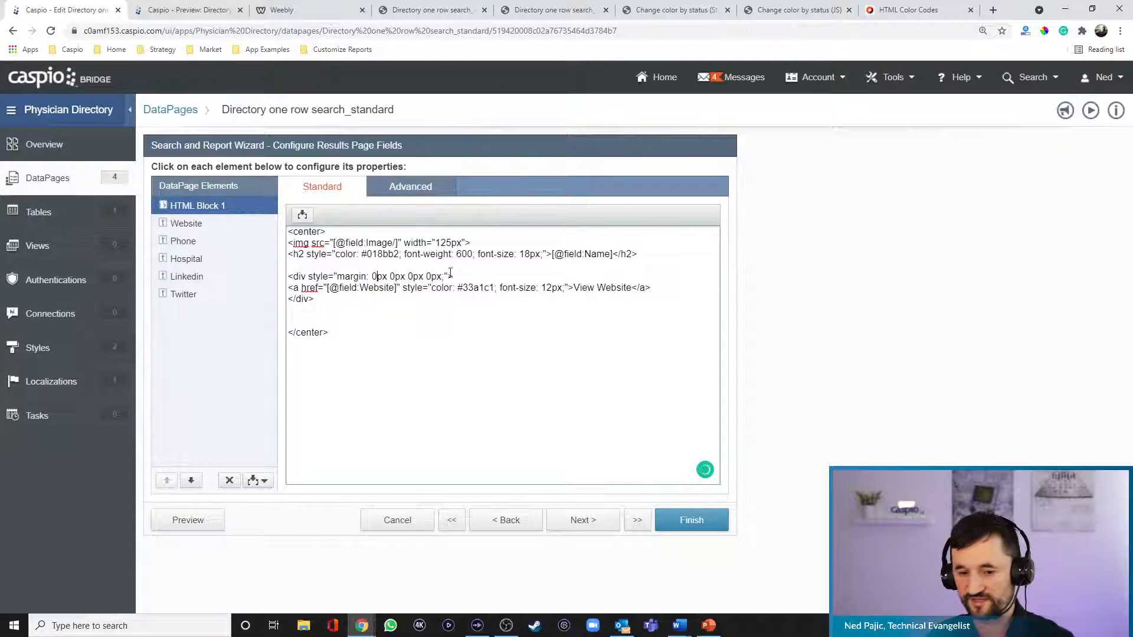
pyautogui.click(189, 521)
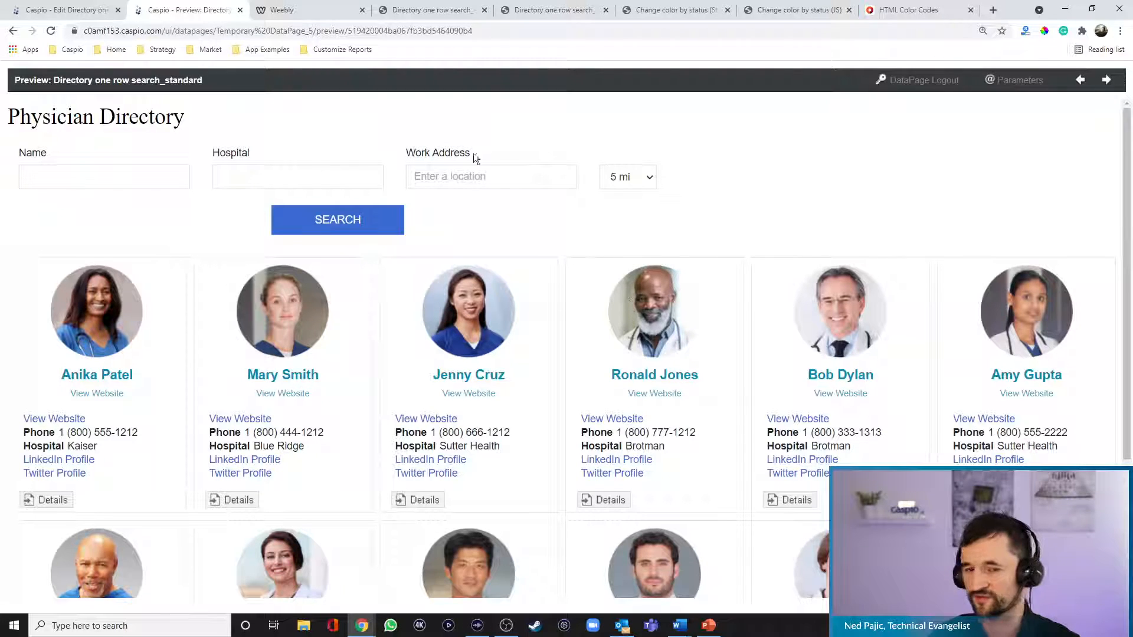
# Go back to the wizard and restore the website div's top margin to -7px.
pyautogui.click(95, 10)
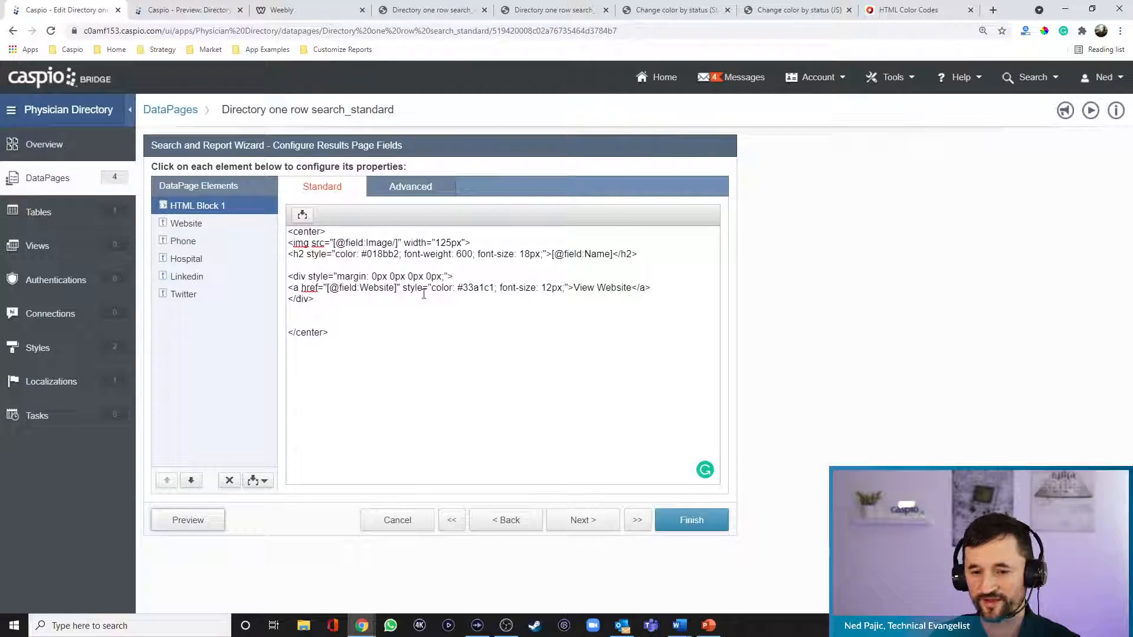
pyautogui.click(379, 277)
pyautogui.press('BackSpace')
pyautogui.write('-7')
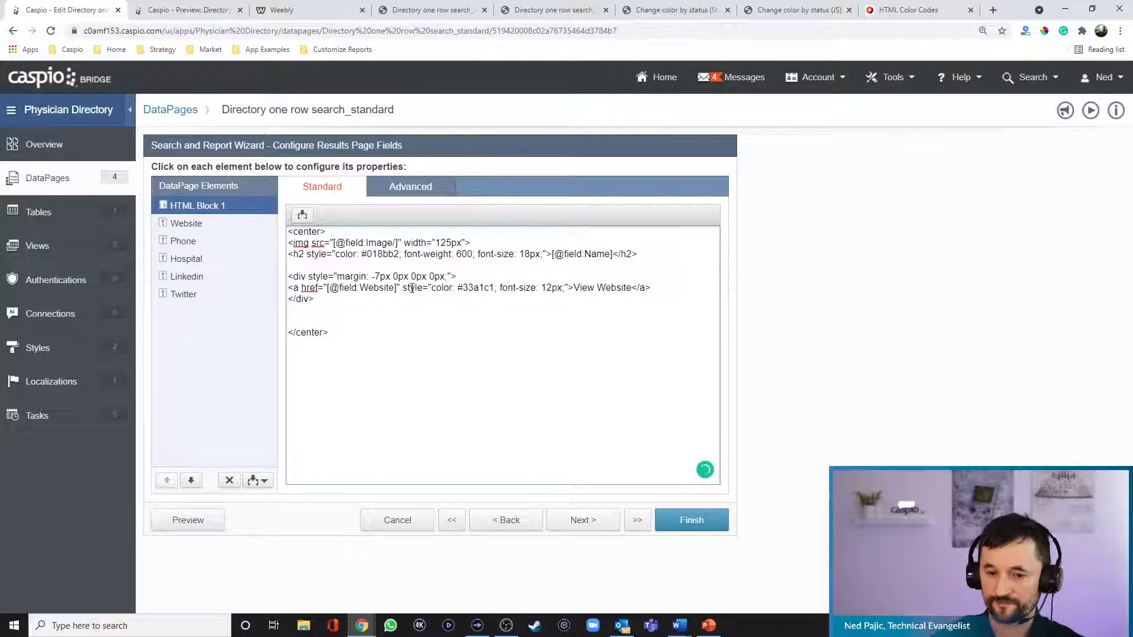
# Delete the separate Website field from the results page elements.
pyautogui.click(329, 316)
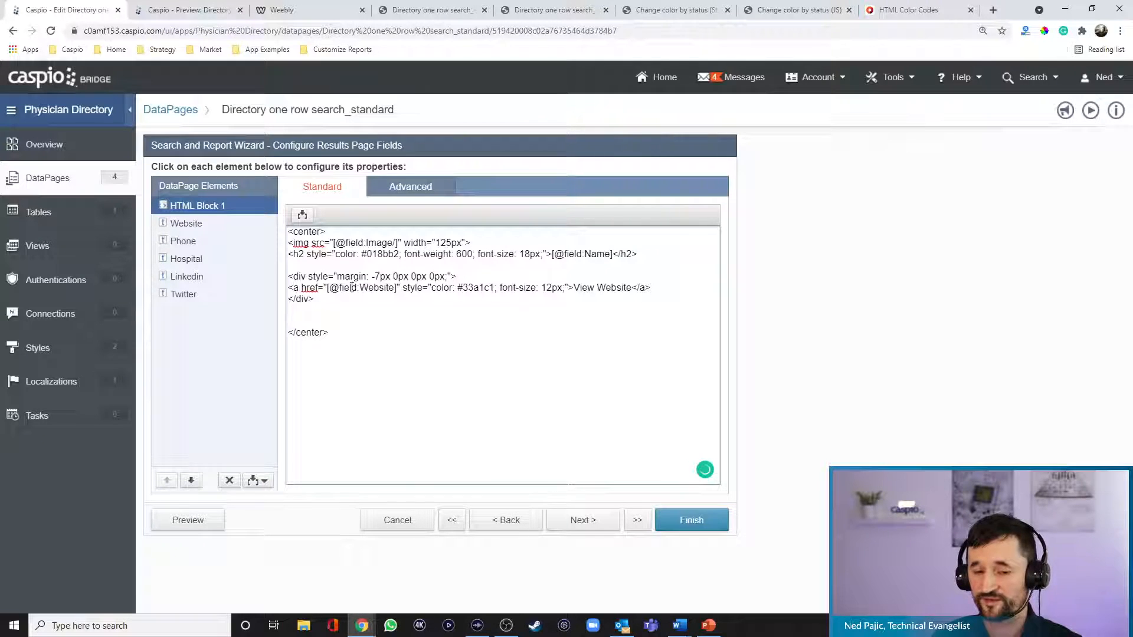
pyautogui.click(187, 224)
pyautogui.click(230, 480)
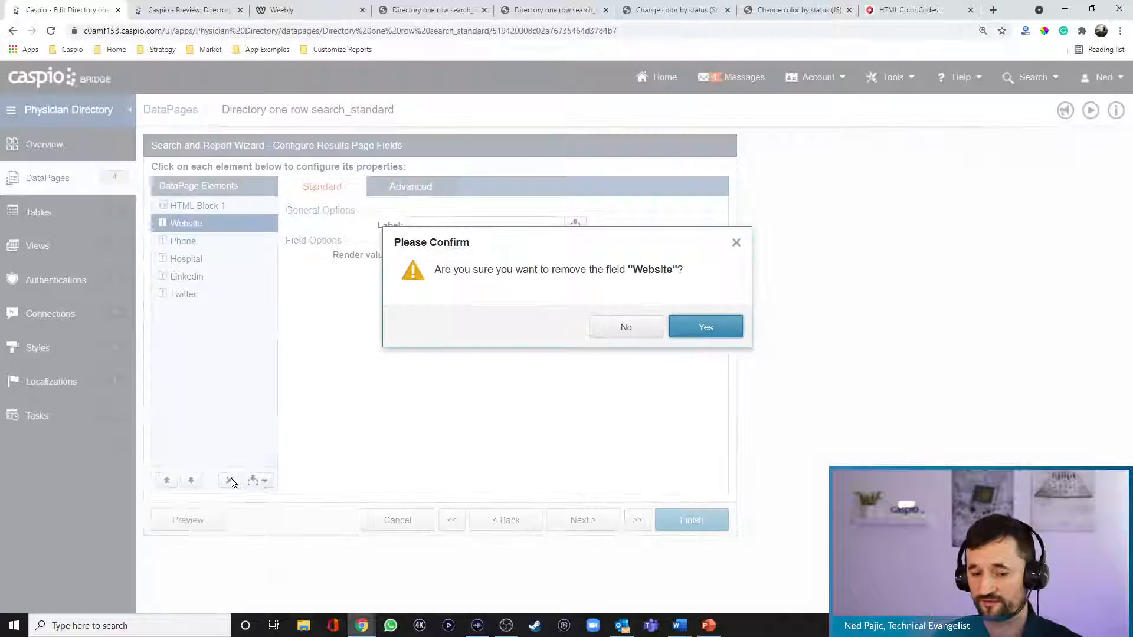
pyautogui.click(724, 335)
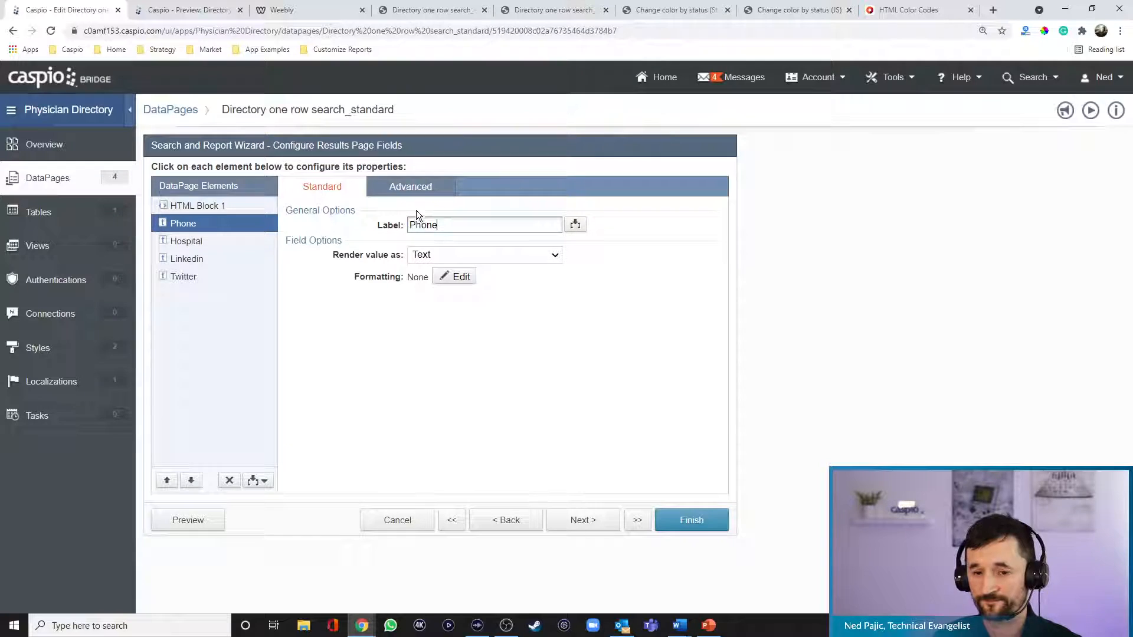
# In HTML Block 1, add a div with style margin: 15px 0px 10px 0px; and its closing tag just before the closing center tag.
pyautogui.click(220, 208)
pyautogui.click(334, 319)
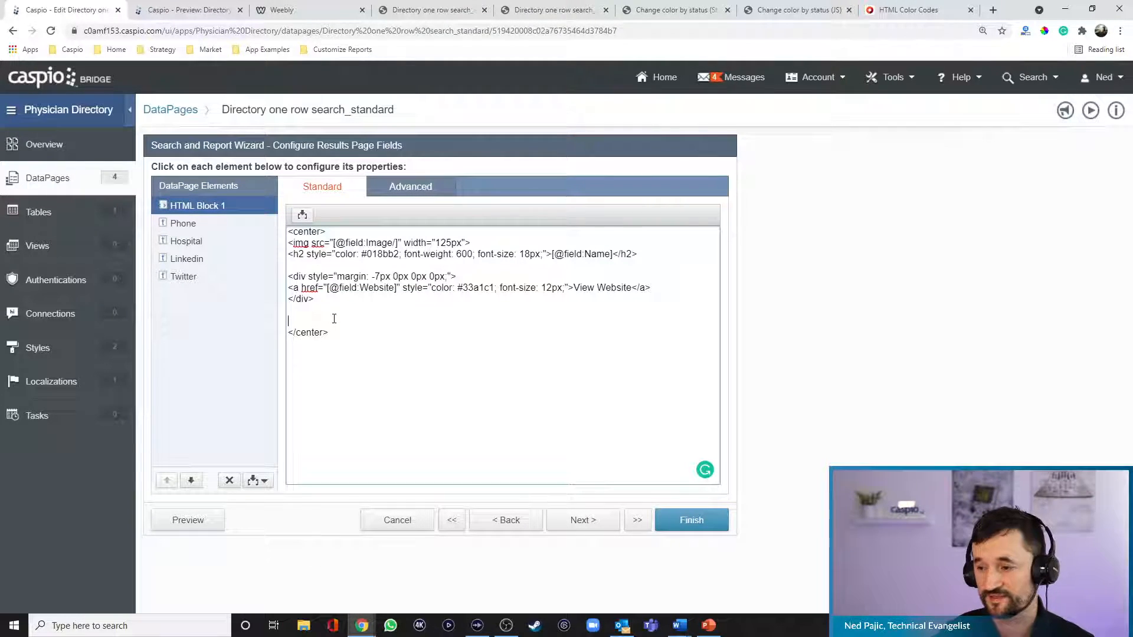
pyautogui.write('<div style="mar')
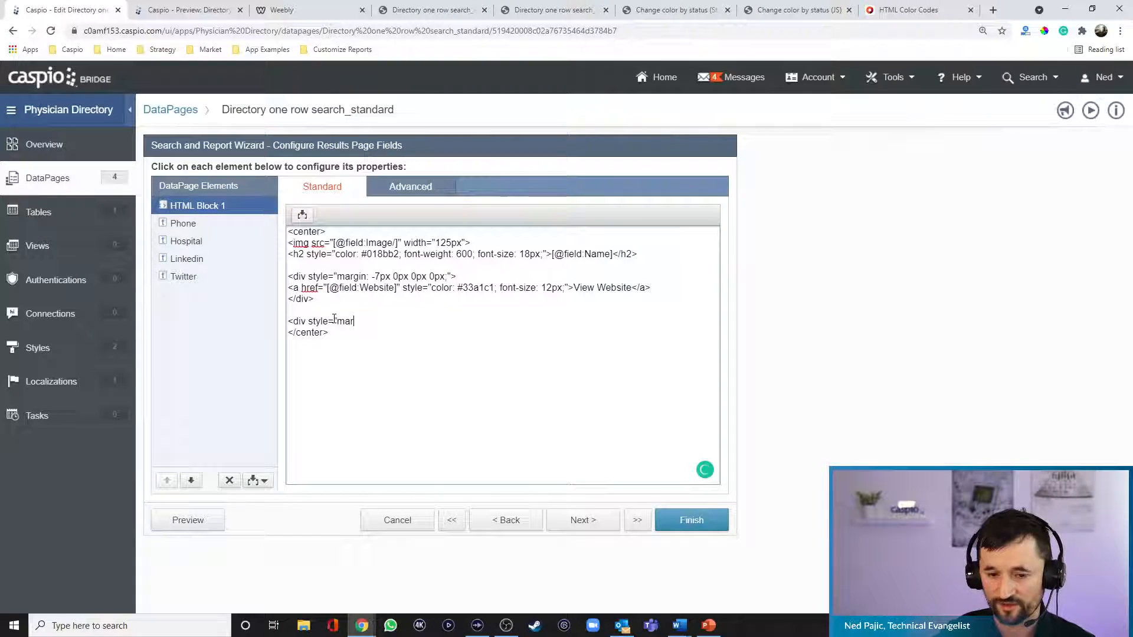
pyautogui.write('gin: 15p')
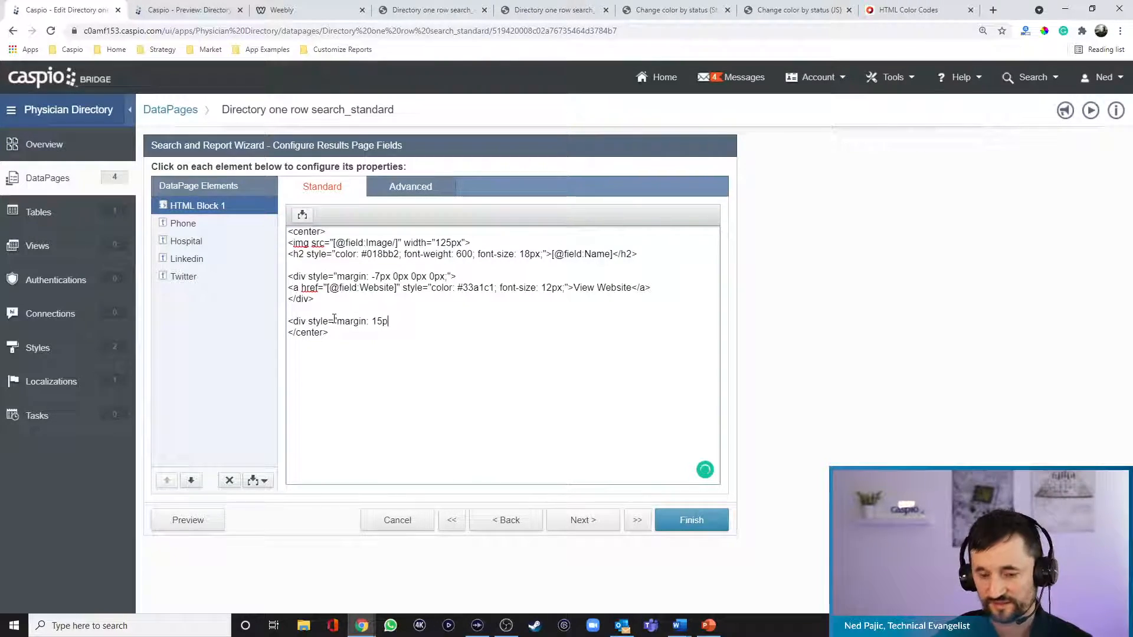
pyautogui.write('x 0px 10px 0p')
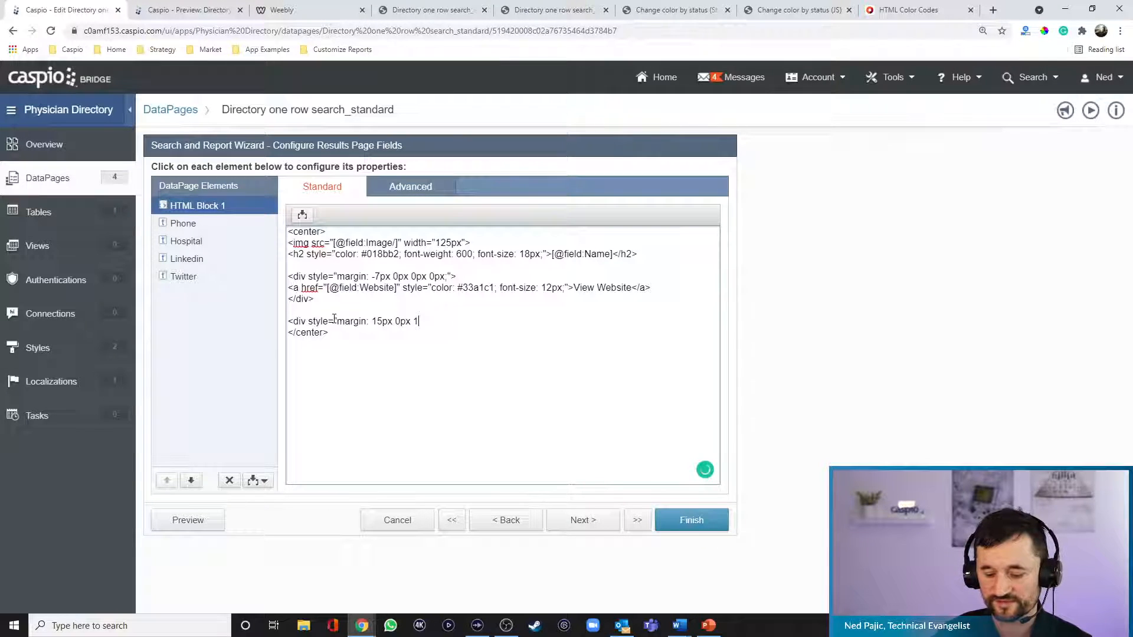
pyautogui.write('x;">')
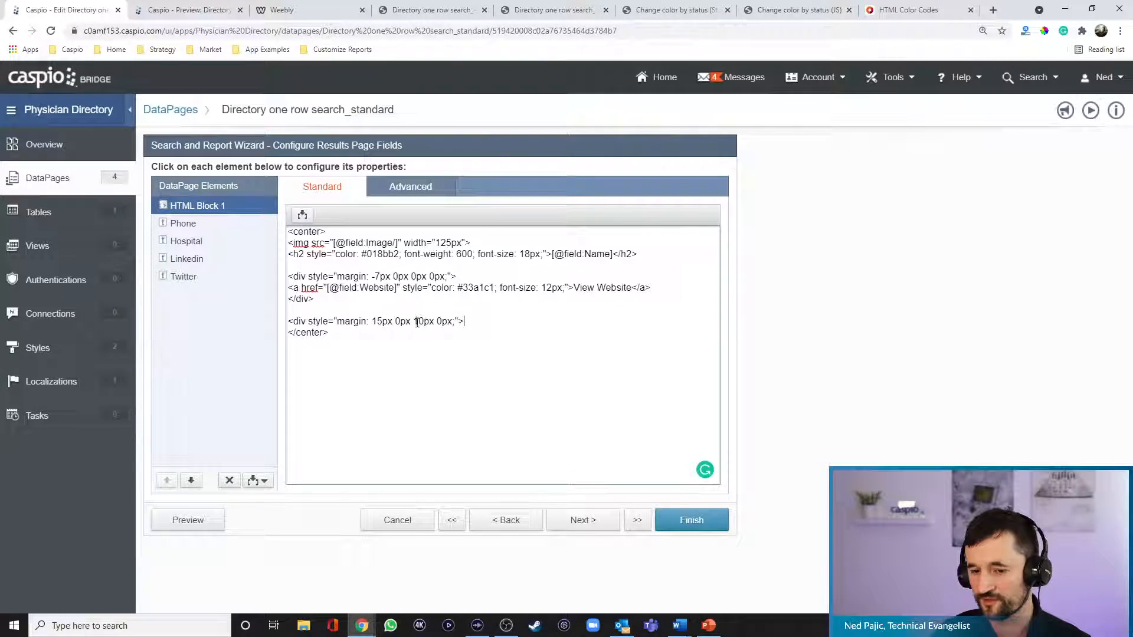
pyautogui.press('Return')
pyautogui.press('Return')
pyautogui.press('Return')
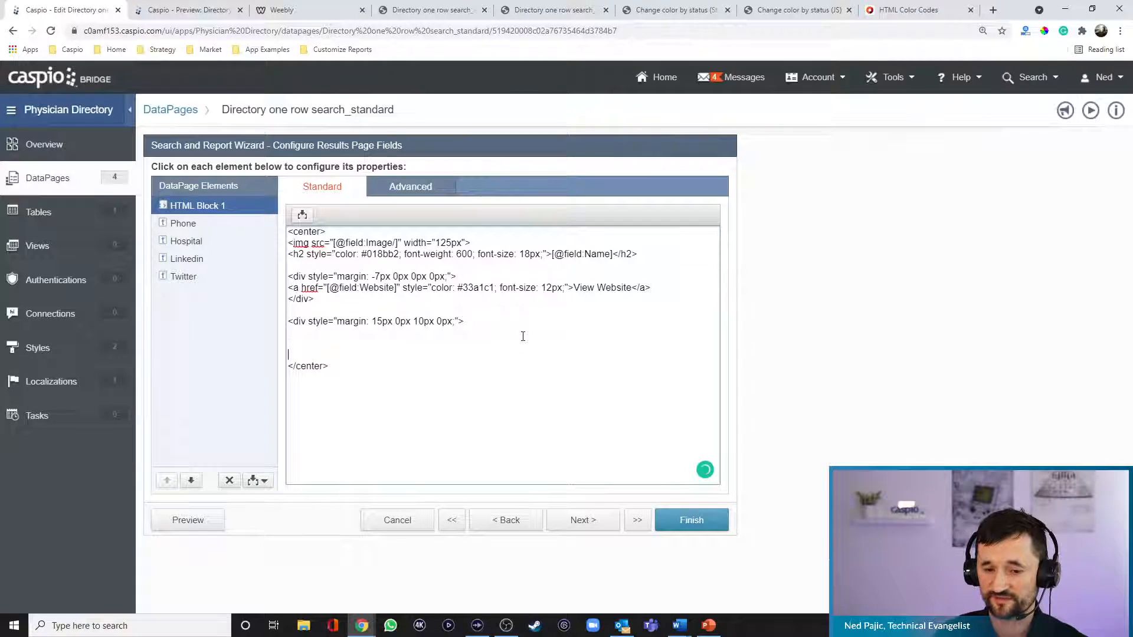
pyautogui.write('</div>')
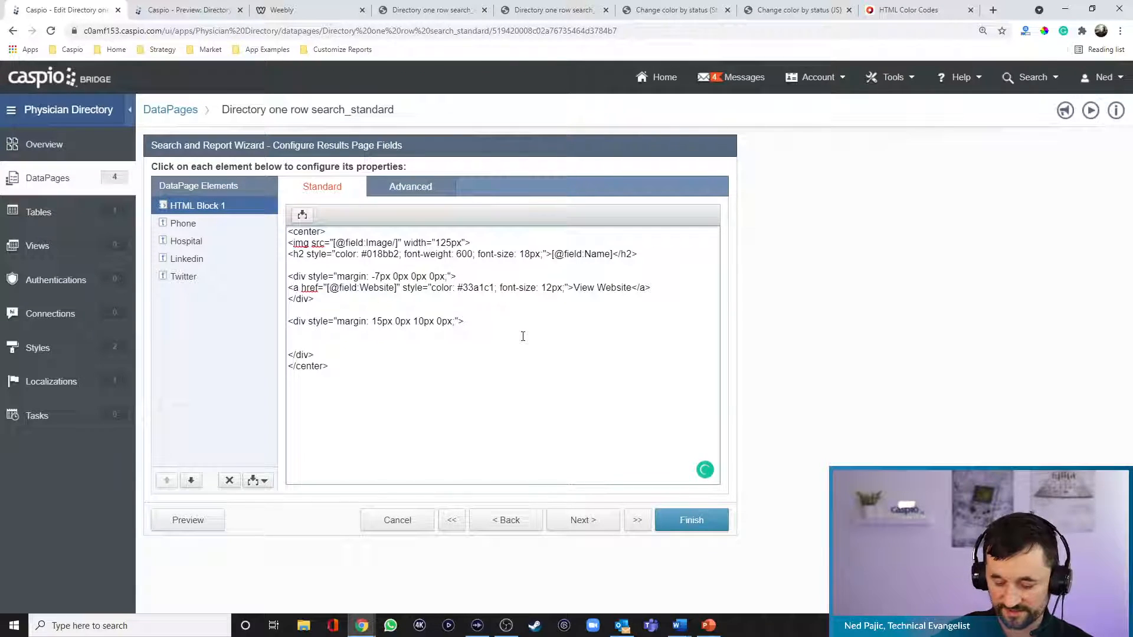
# Inside the new div, add a PHONE label in a span styled "font-weight: bold, font-size: 12px; color: #444;".
pyautogui.write('span')
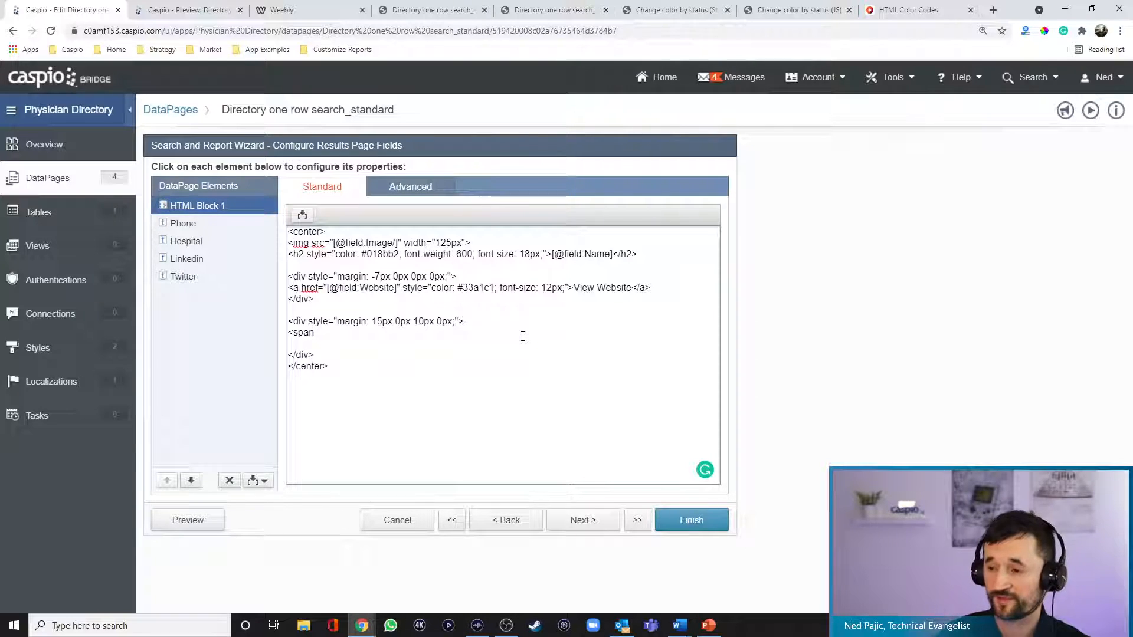
pyautogui.write('style="')
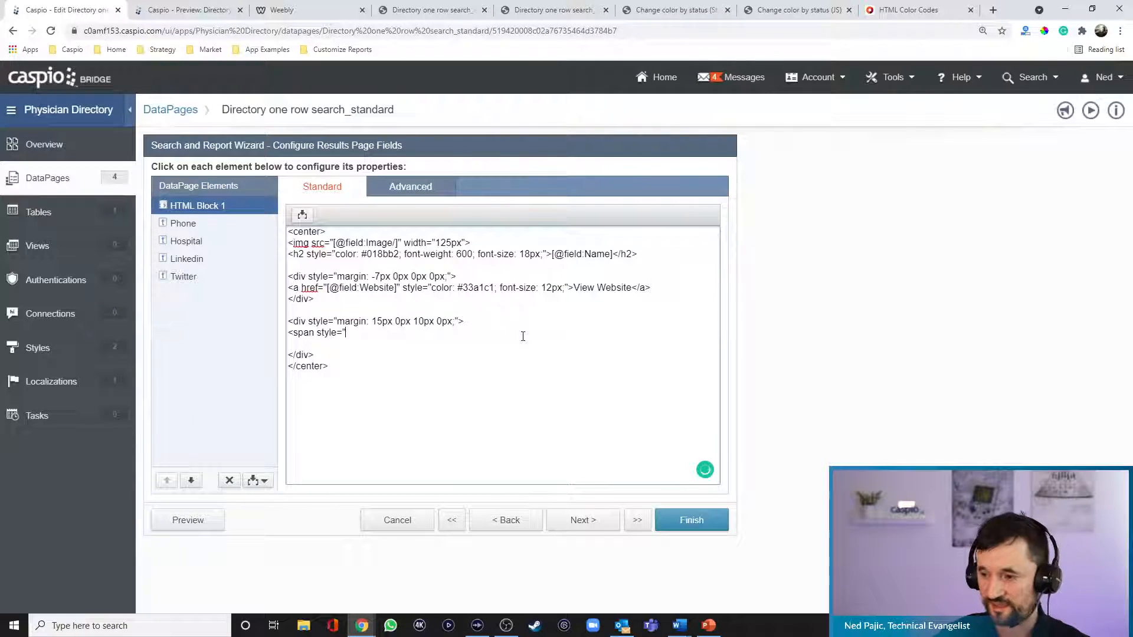
pyautogui.write('font-weight')
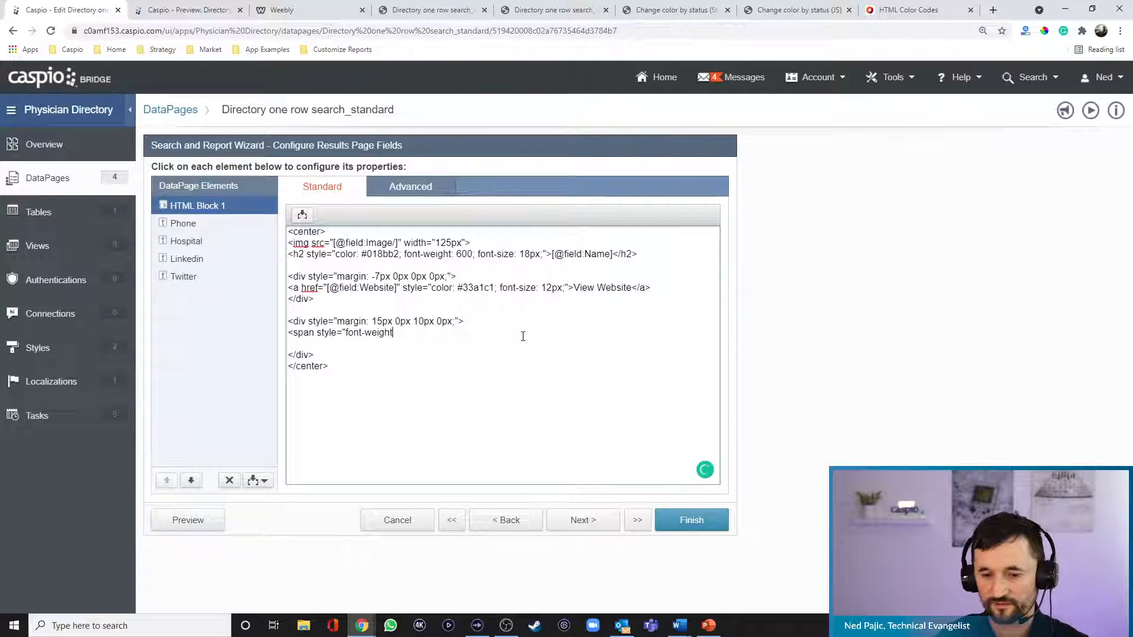
pyautogui.write(': bold')
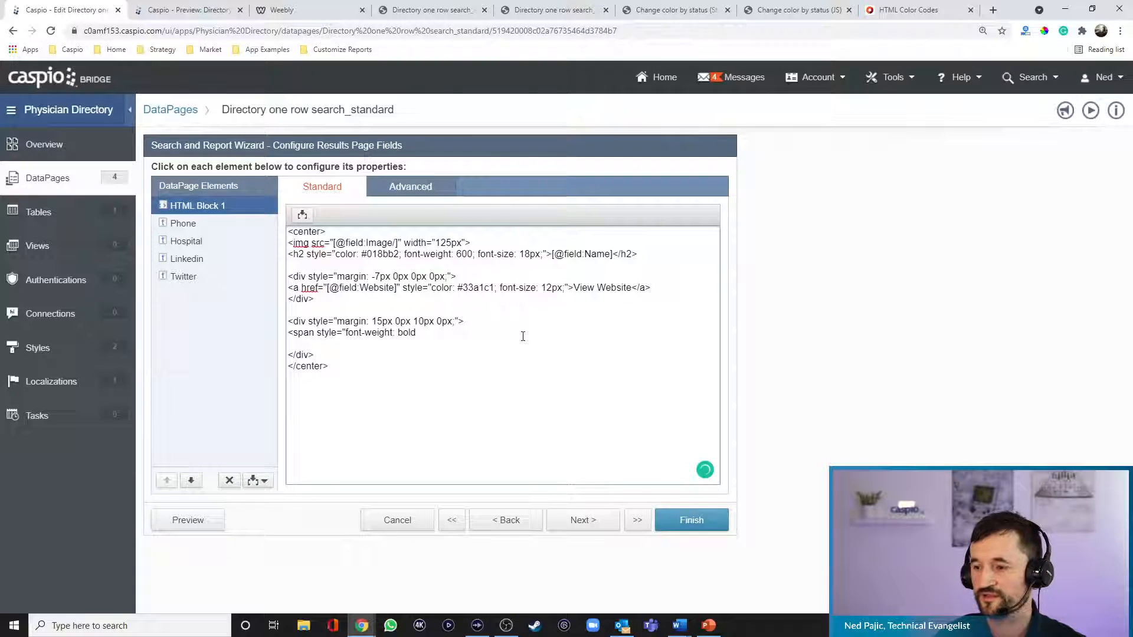
pyautogui.write(', font-s')
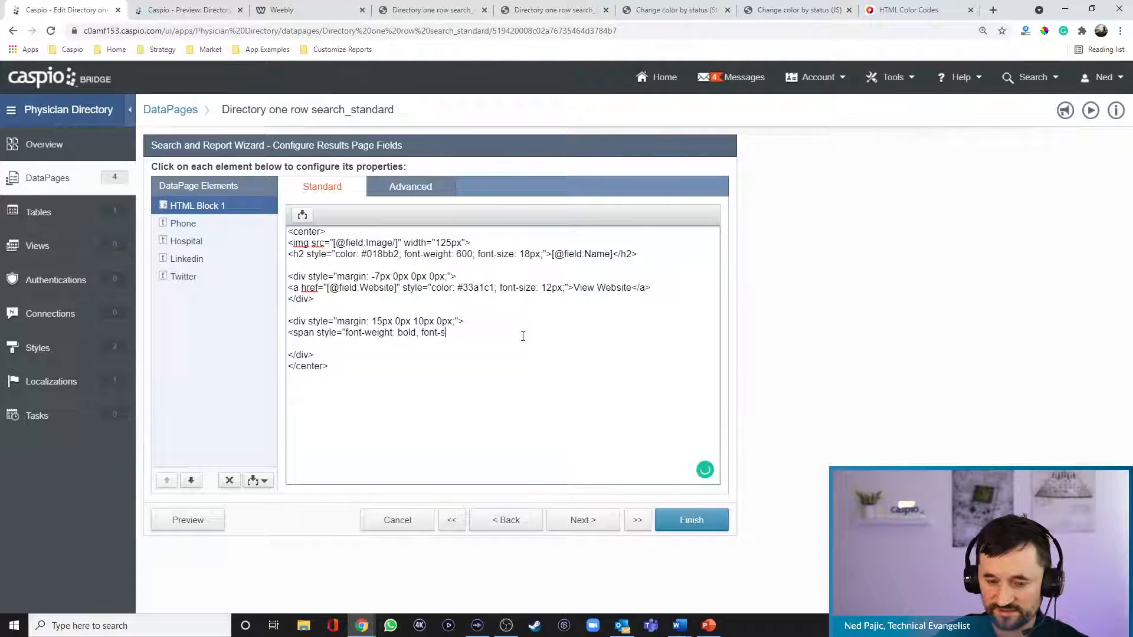
pyautogui.write('ize: 12px; color: #444')
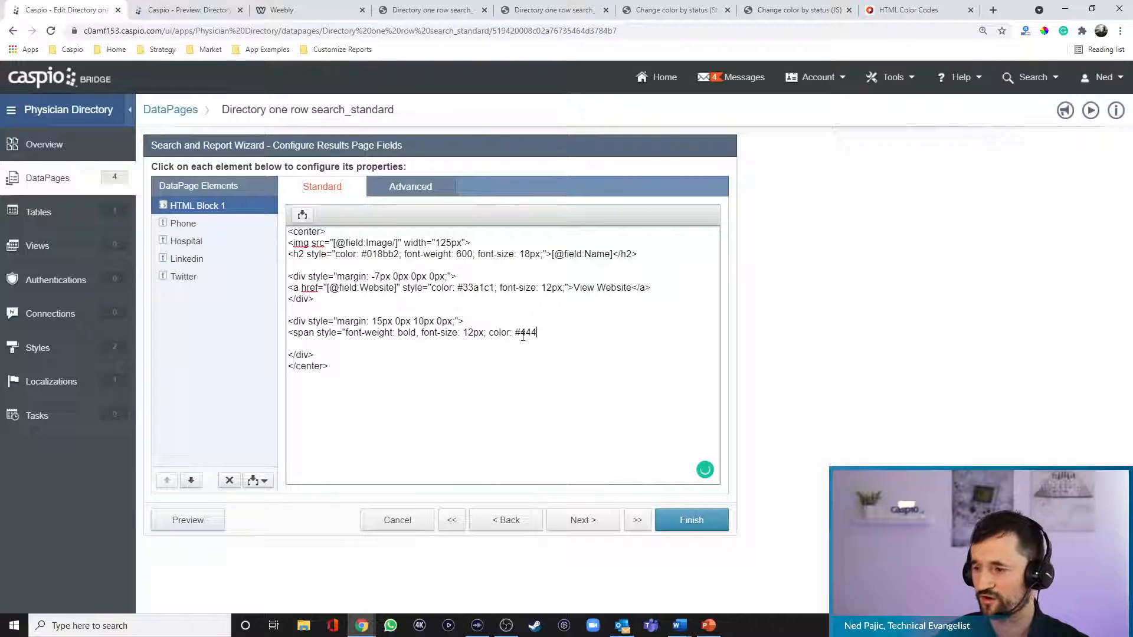
pyautogui.write(';">PHONE')
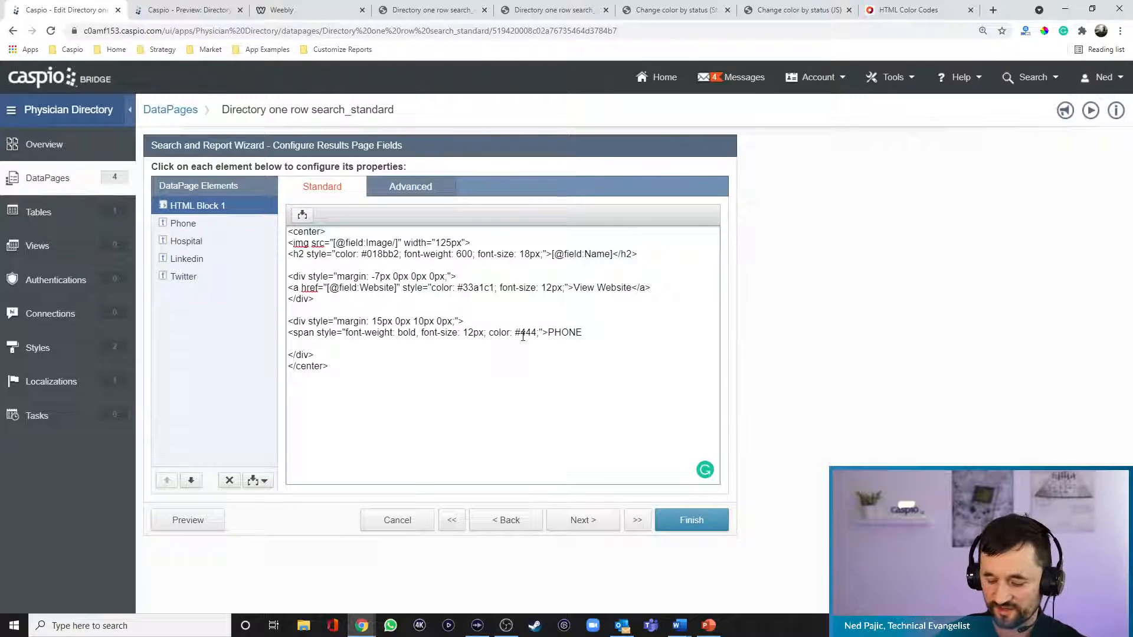
pyautogui.write('</span>')
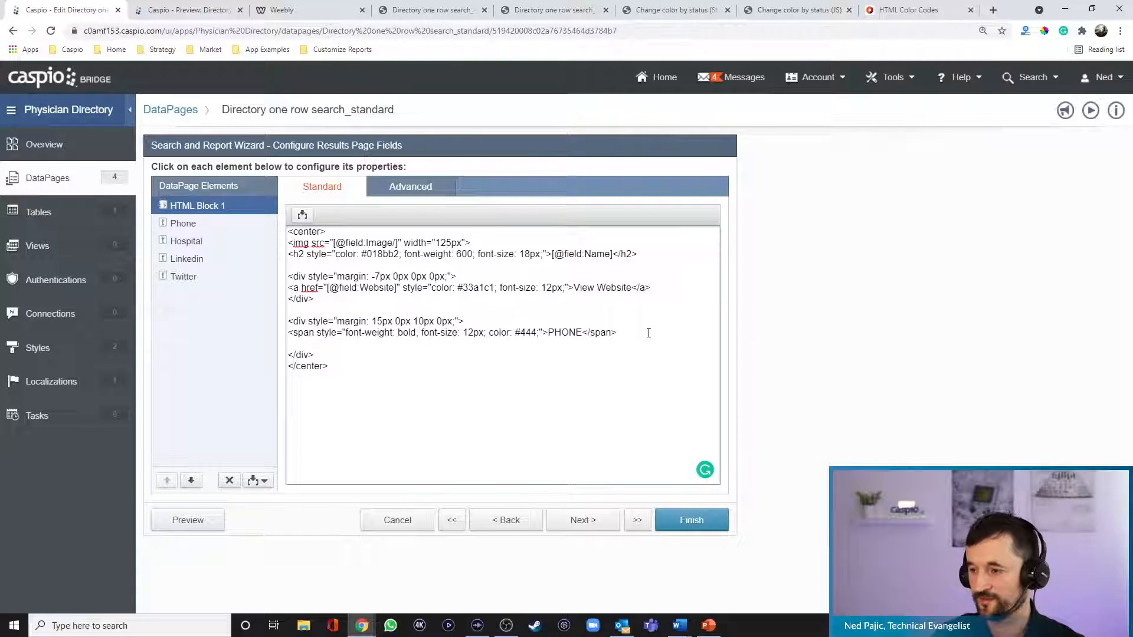
# After the PHONE label, add a span with font-size 12px and color #444 containing the Phone field parameter.
pyautogui.write('<span style')
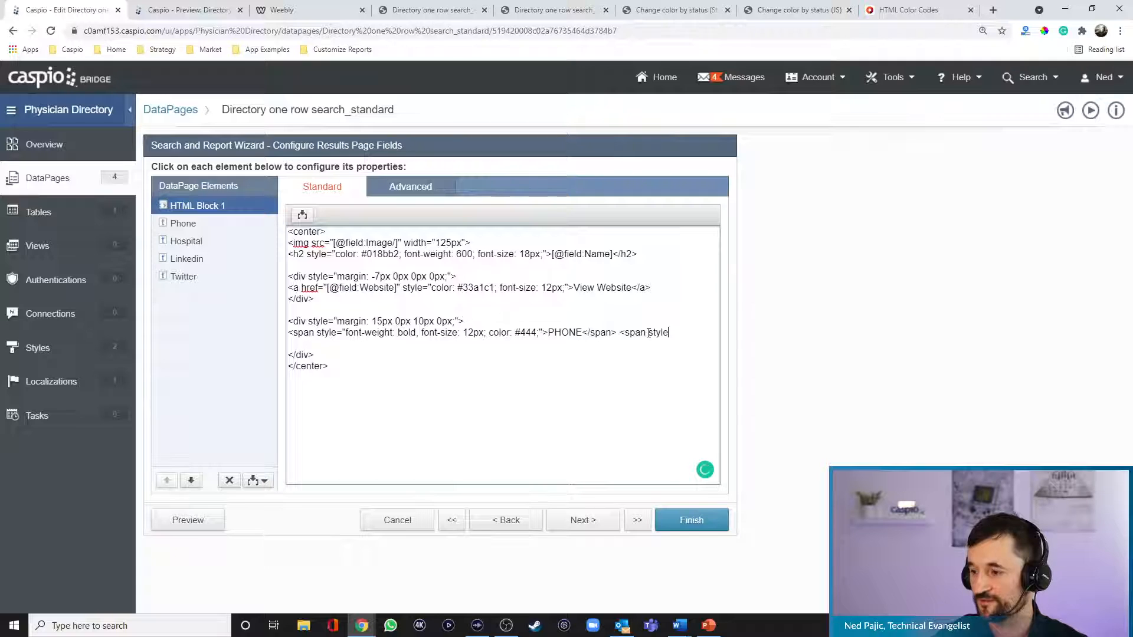
pyautogui.write('="font')
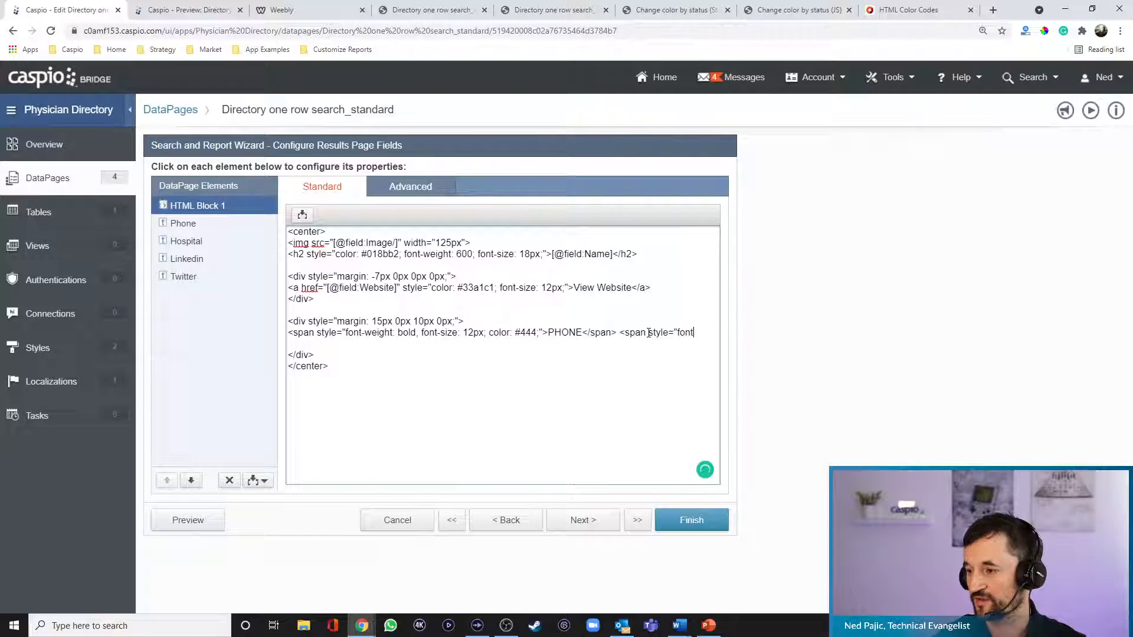
pyautogui.write('-size: 12px; color: #444;">')
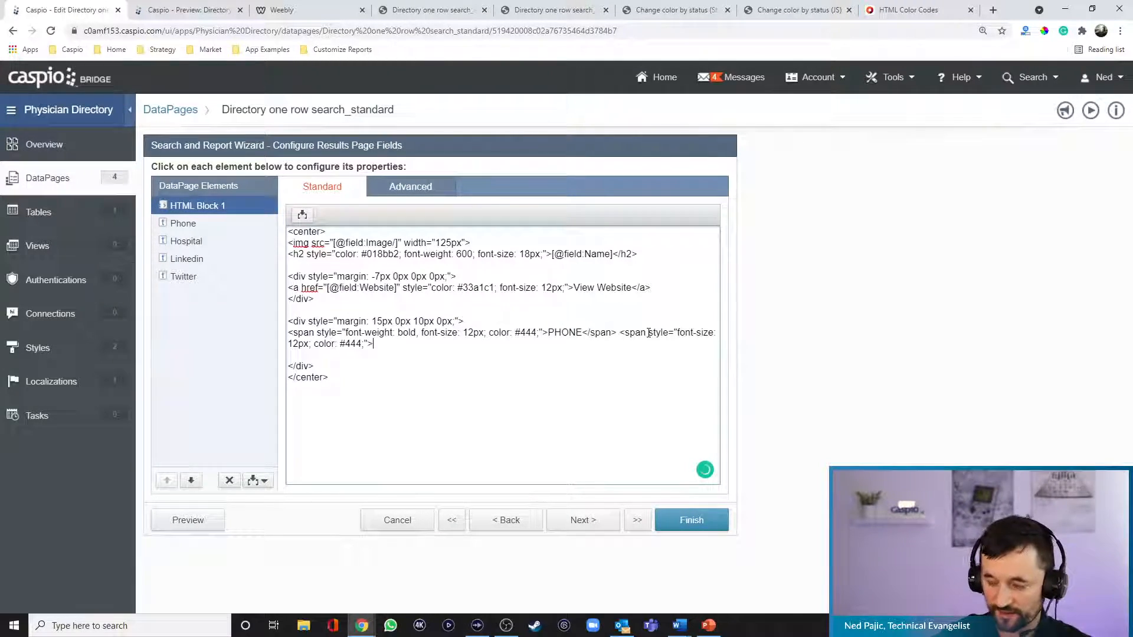
pyautogui.click(301, 220)
pyautogui.click(292, 239)
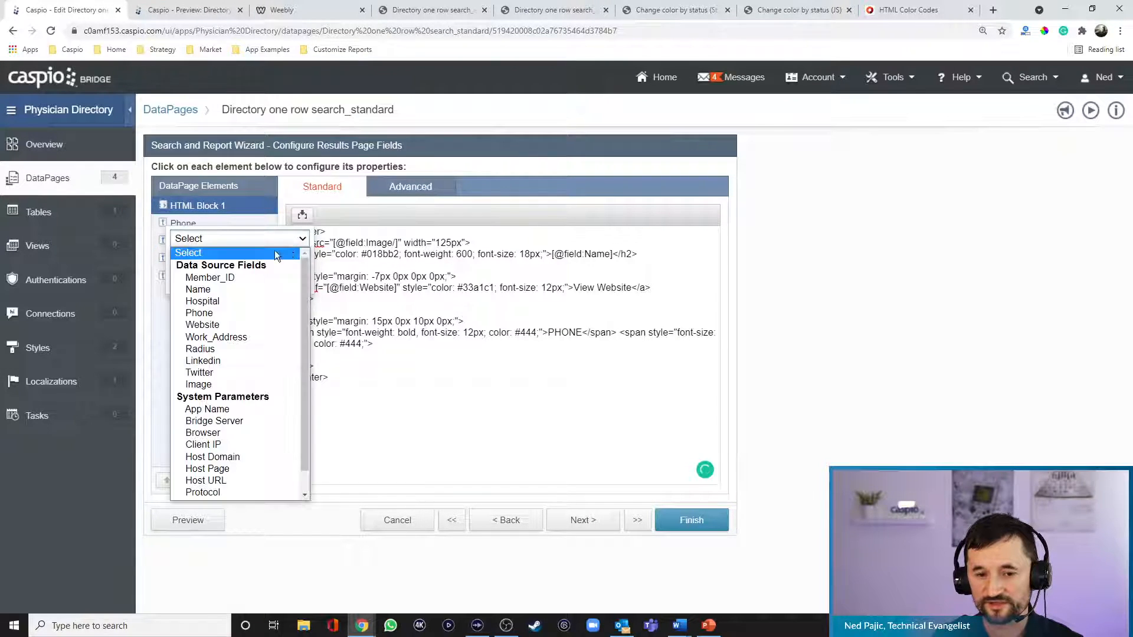
pyautogui.click(224, 317)
pyautogui.click(239, 281)
pyautogui.click(456, 348)
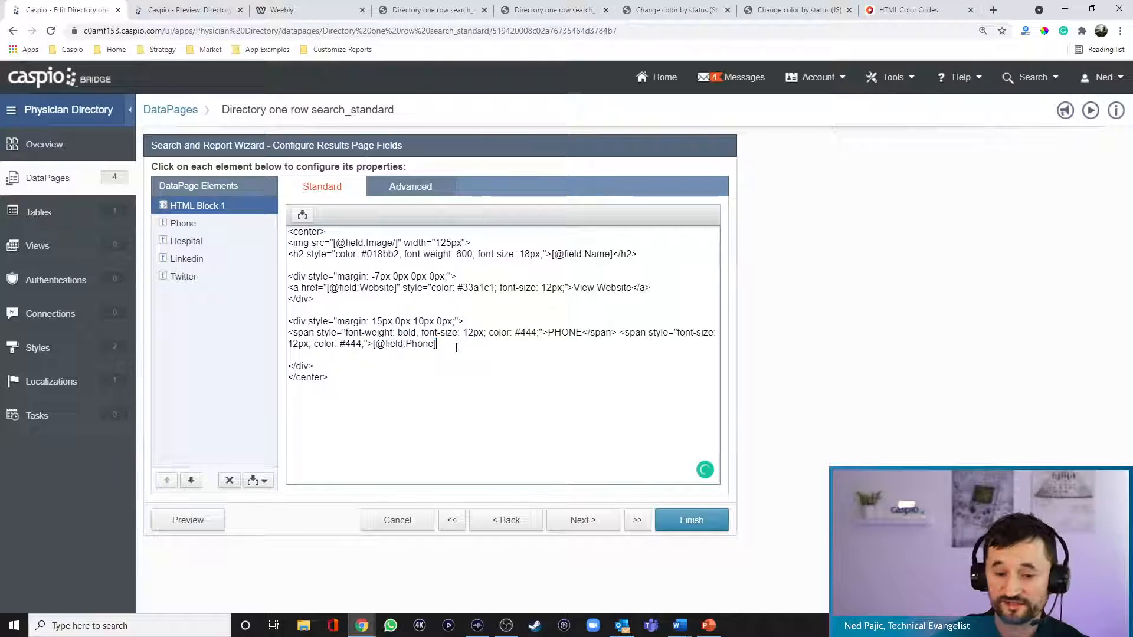
pyautogui.write('</span>')
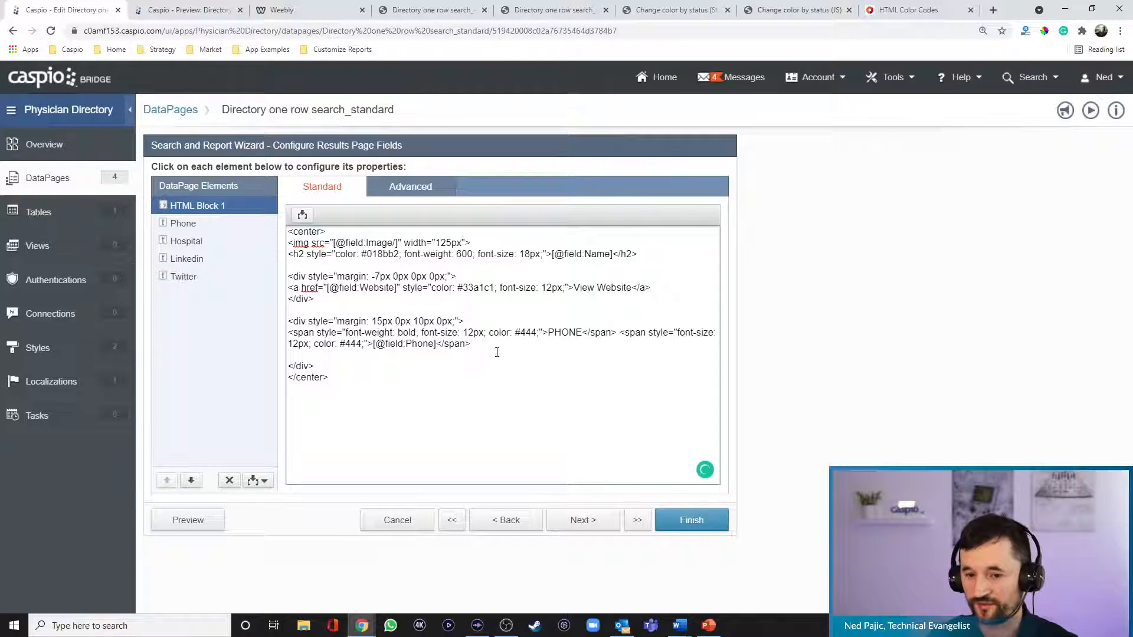
# Duplicate the PHONE line directly below itself and change the copy's label to HOSPITAL.
pyautogui.moveTo(473, 346); pyautogui.dragTo(289, 333)
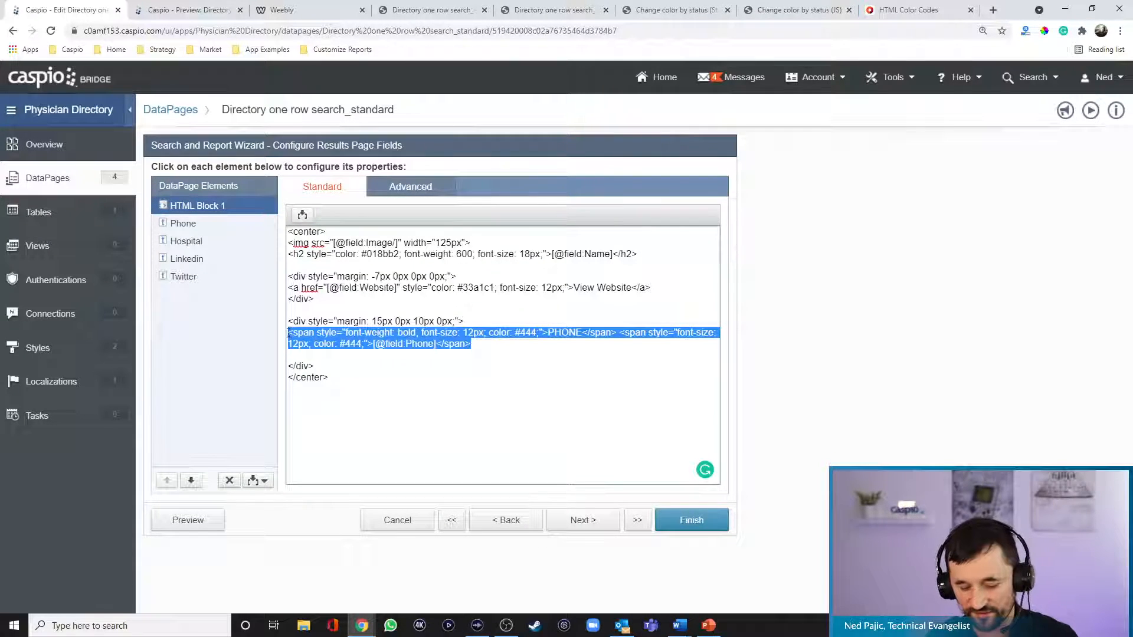
pyautogui.hotkey('ctrl', 'c')
pyautogui.click(474, 345)
pyautogui.press('Return')
pyautogui.hotkey('ctrl', 'v')
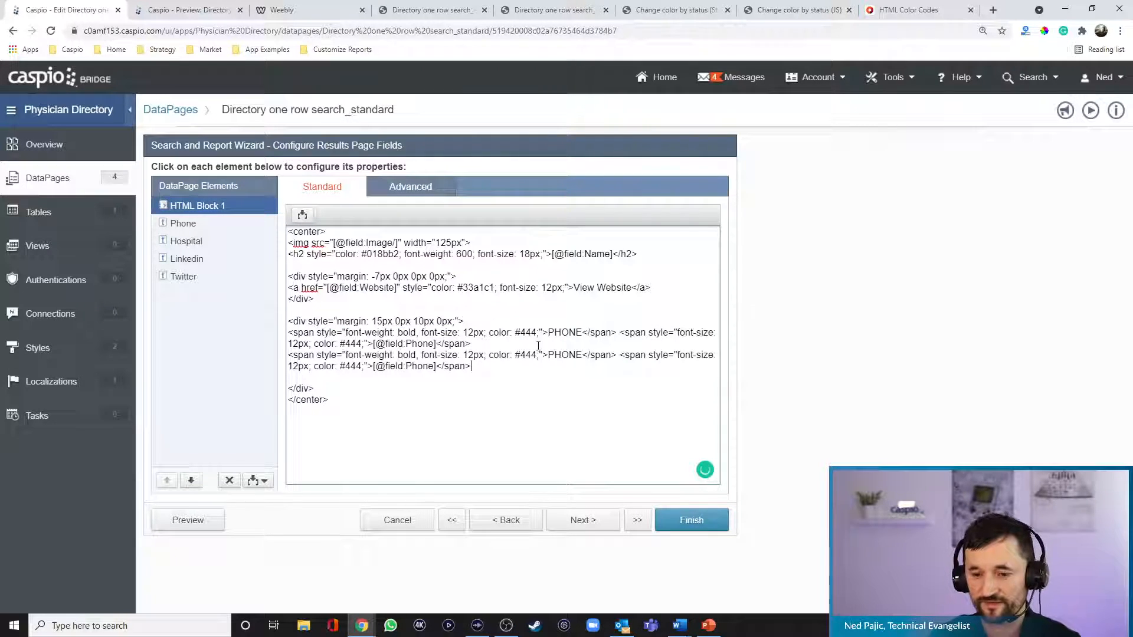
pyautogui.moveTo(548, 355); pyautogui.dragTo(581, 351)
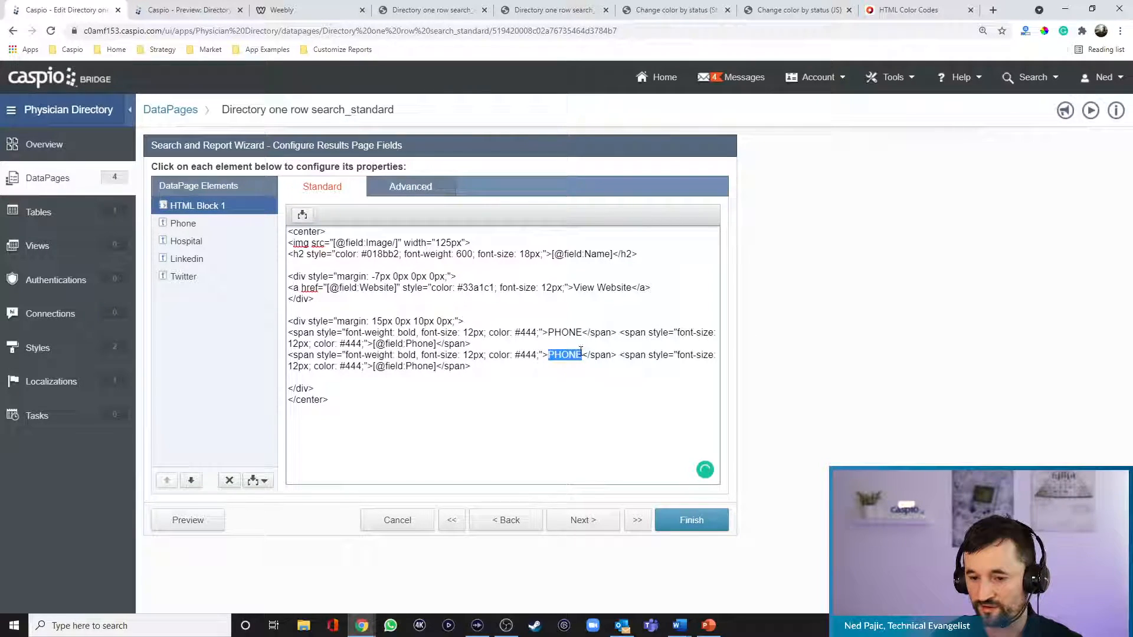
pyautogui.write('HOSP')
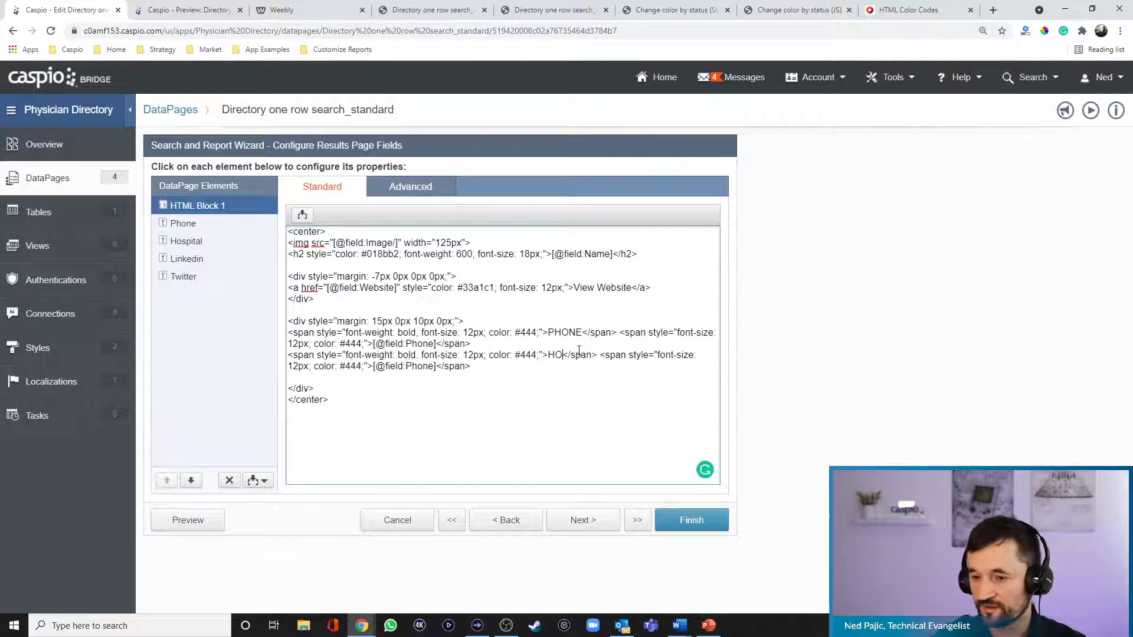
pyautogui.write('ITAL')
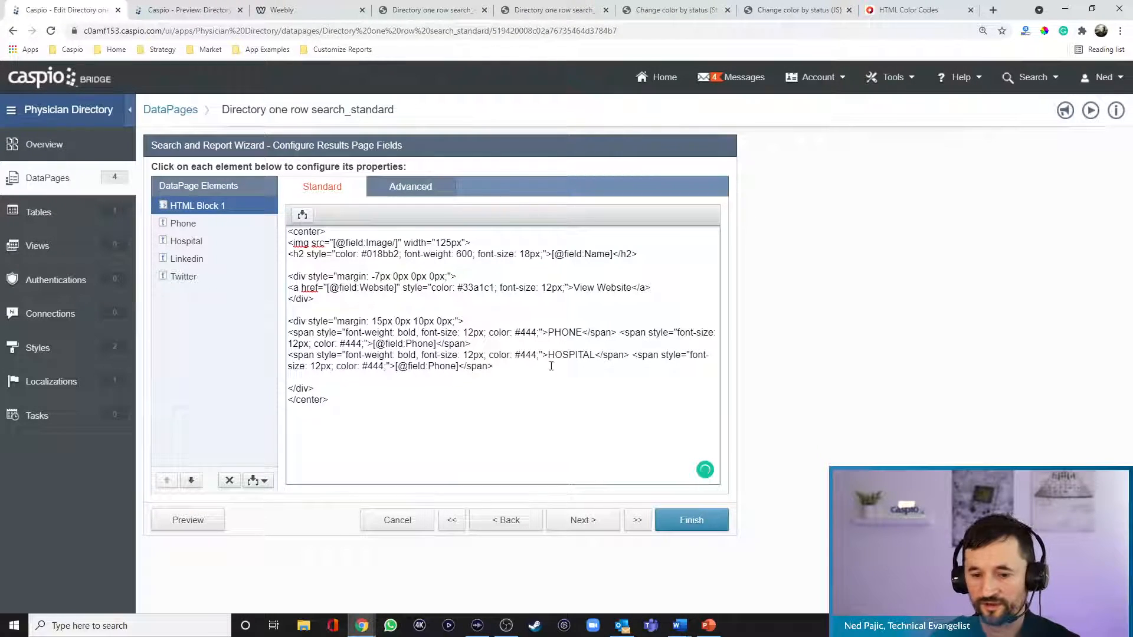
# Replace the Phone field parameter in the HOSPITAL line with the Hospital field parameter.
pyautogui.moveTo(396, 367); pyautogui.dragTo(460, 366)
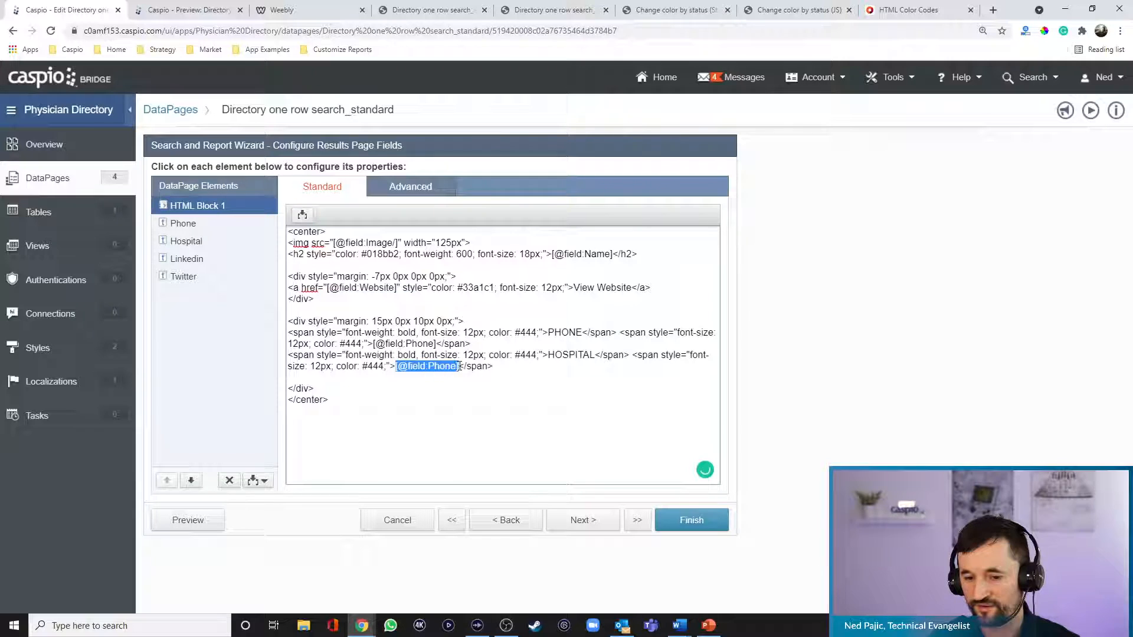
pyautogui.press('BackSpace')
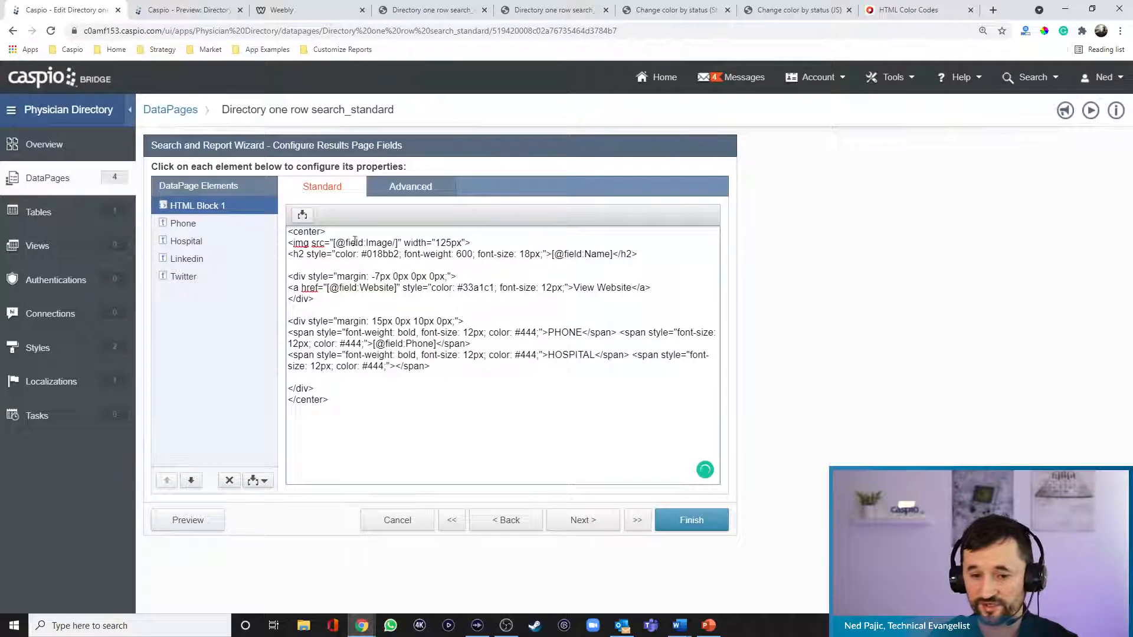
pyautogui.click(302, 215)
pyautogui.click(300, 240)
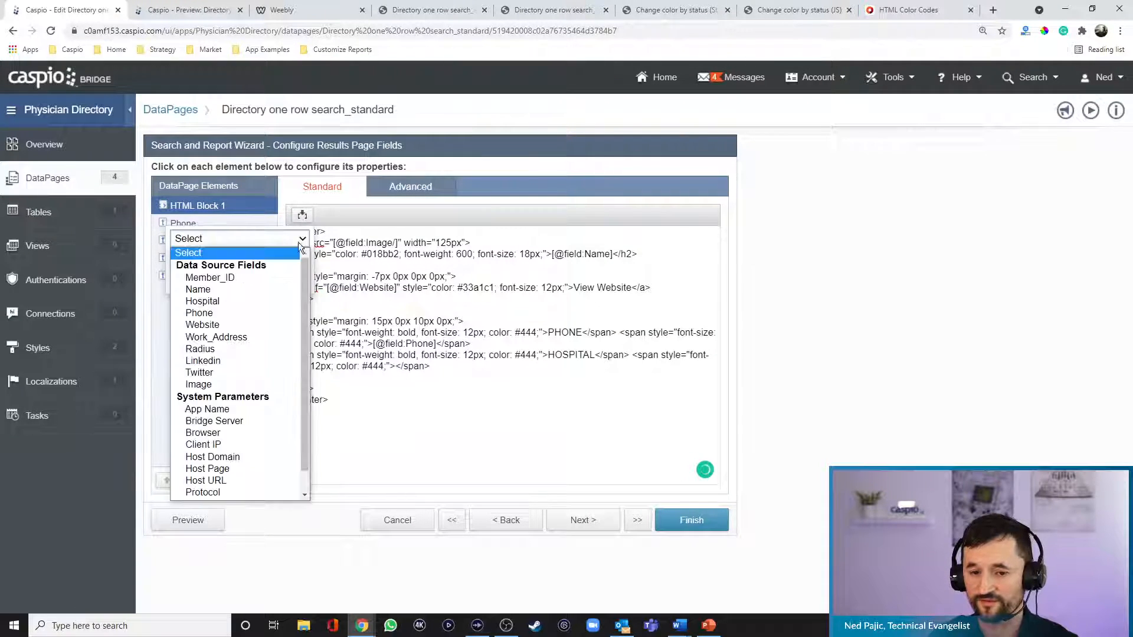
pyautogui.click(236, 299)
pyautogui.click(238, 280)
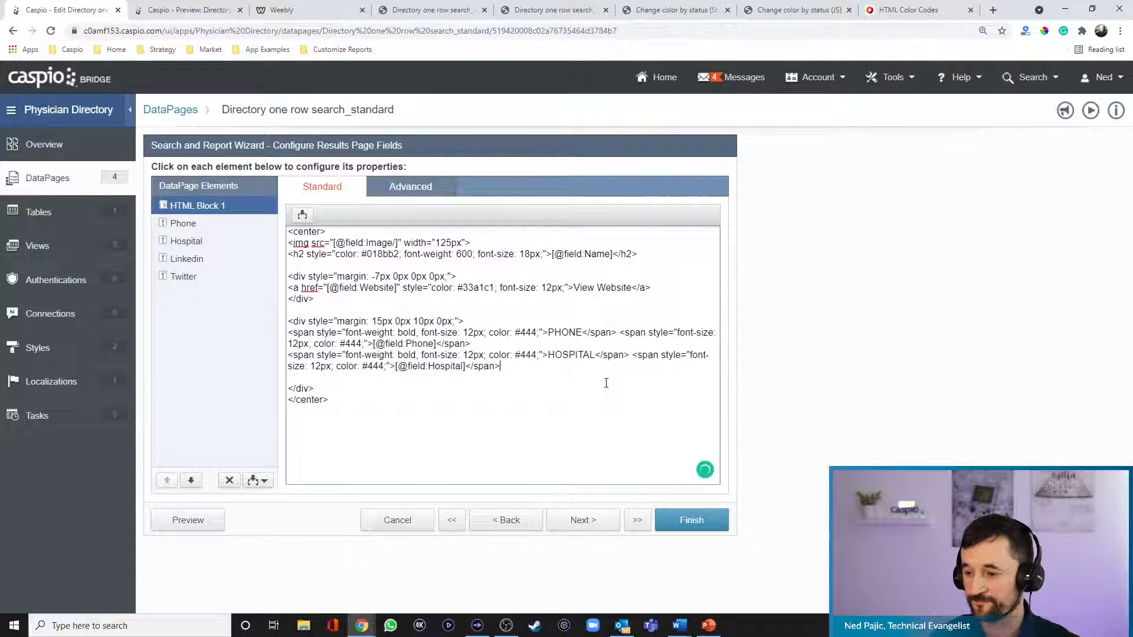
# Delete the separate Phone field from the results page elements.
pyautogui.click(180, 226)
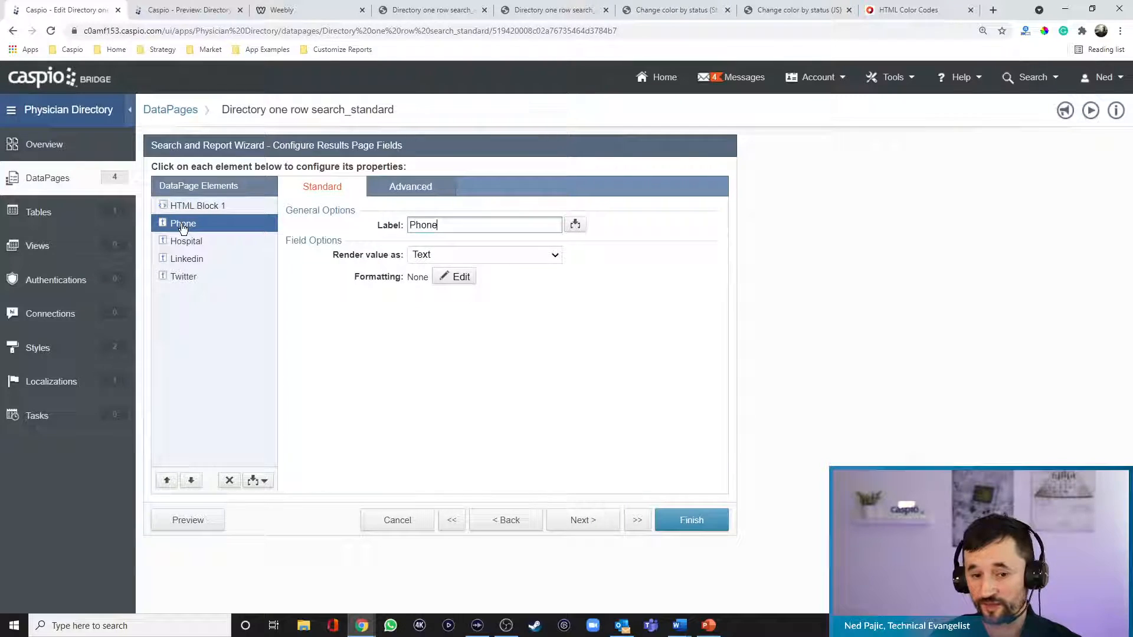
pyautogui.click(229, 480)
pyautogui.click(706, 329)
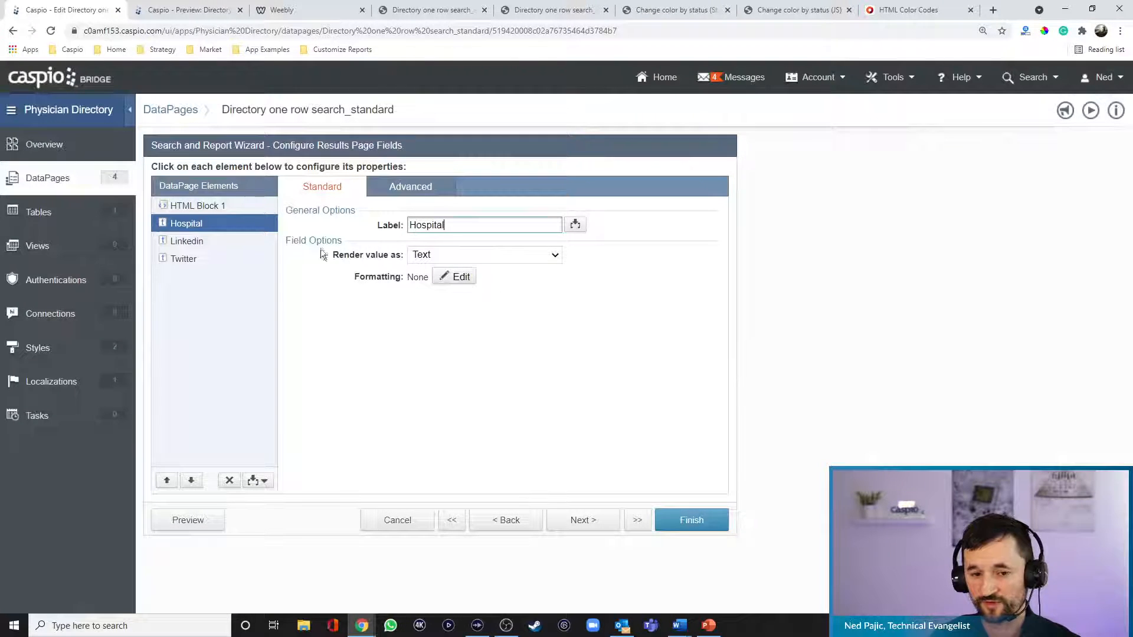
# Remove the Hospital field from the results page elements, then select HTML Block 1 and preview the DataPage.
pyautogui.click(230, 480)
pyautogui.click(705, 328)
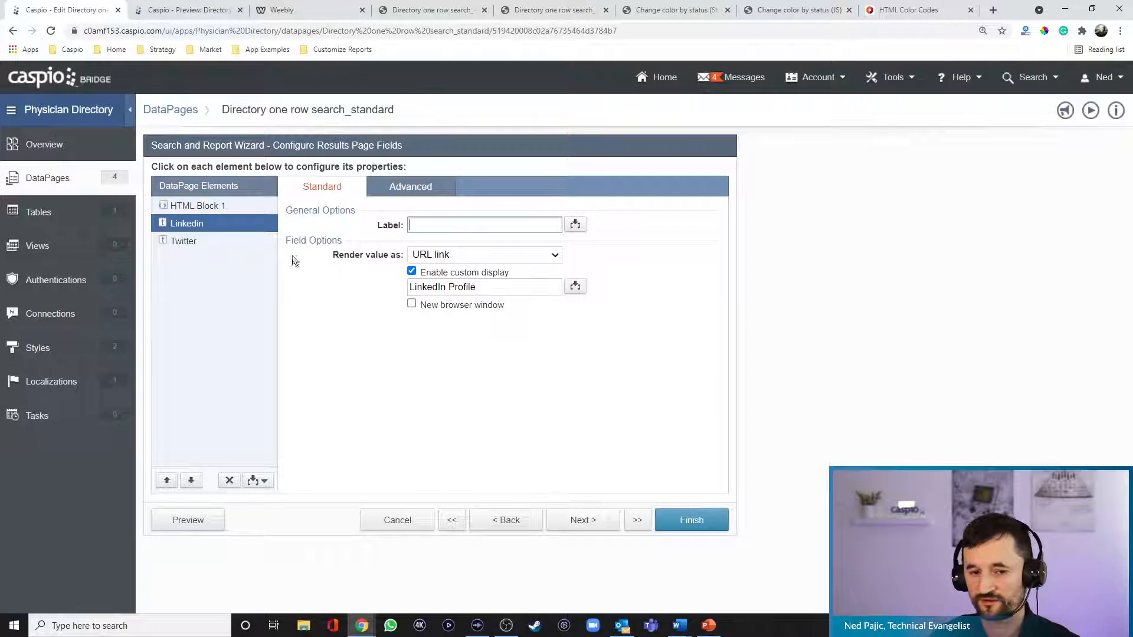
pyautogui.click(198, 206)
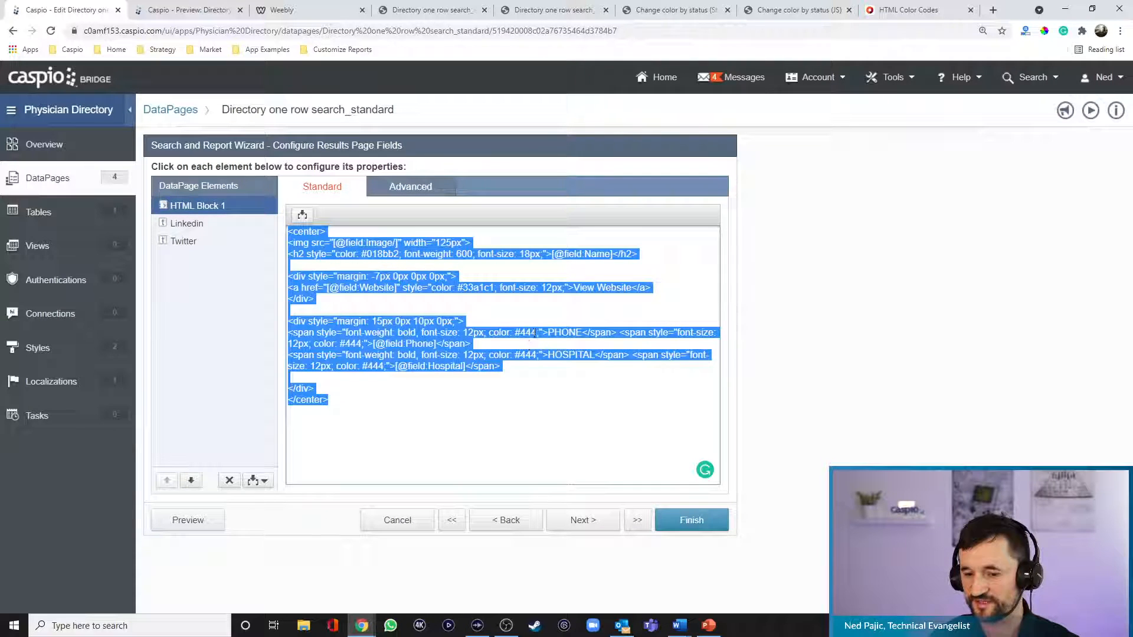
pyautogui.click(222, 519)
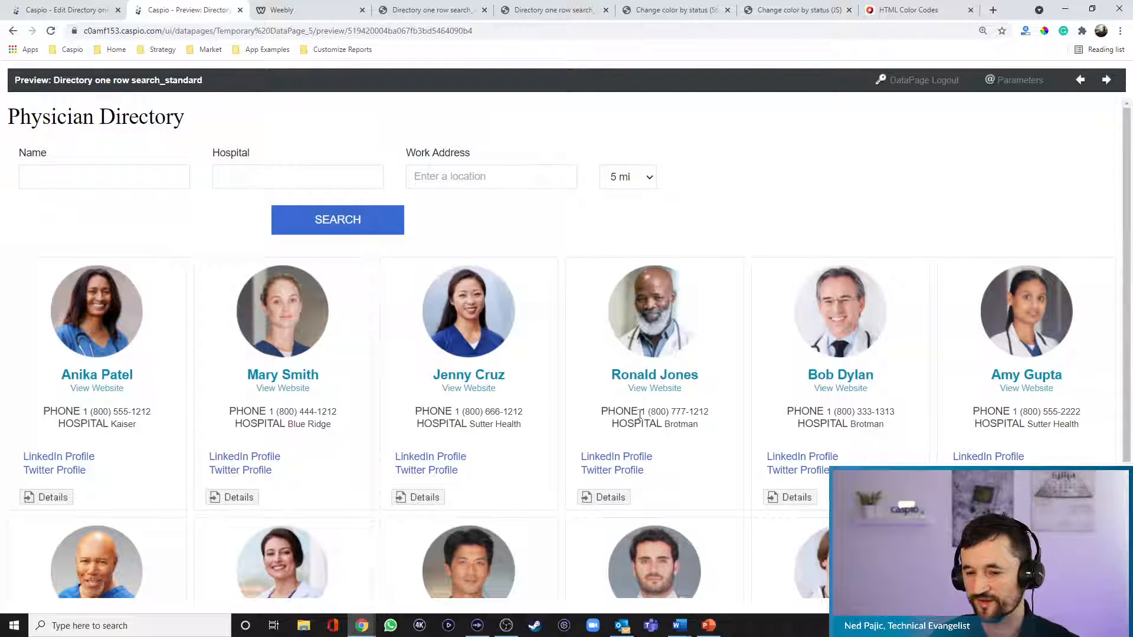
# In HTML Block 1, replace the commas with semicolons in the inline styles of the PHONE and HOSPITAL spans.
pyautogui.click(71, 10)
pyautogui.click(552, 371)
pyautogui.hotkey('ctrl', 'a')
pyautogui.click(552, 371)
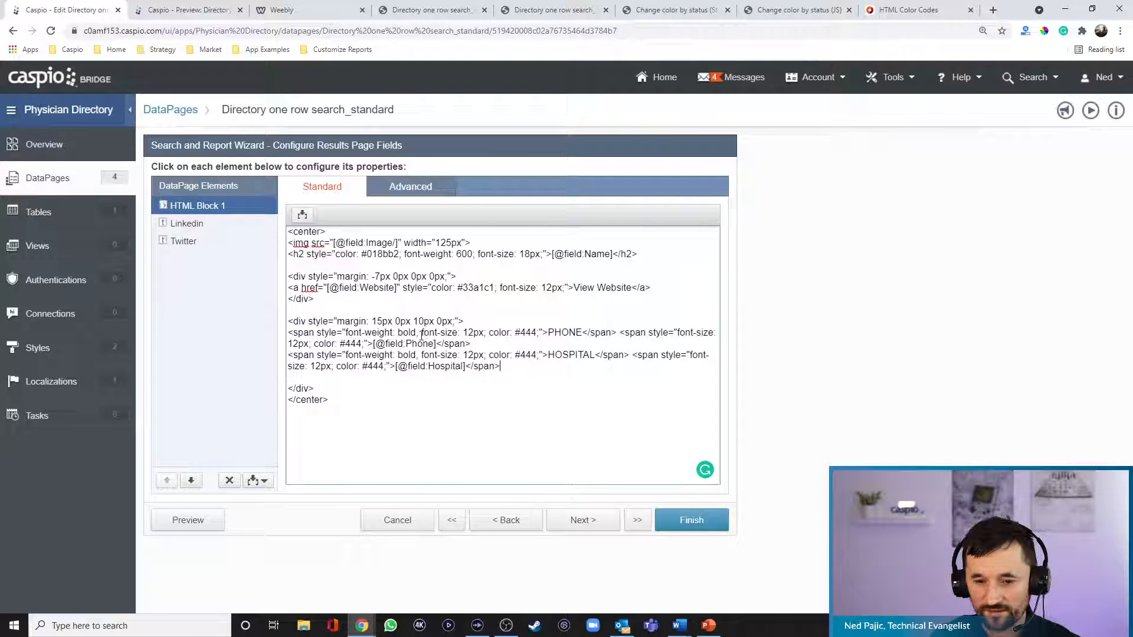
pyautogui.press('BackSpace')
pyautogui.write(';')
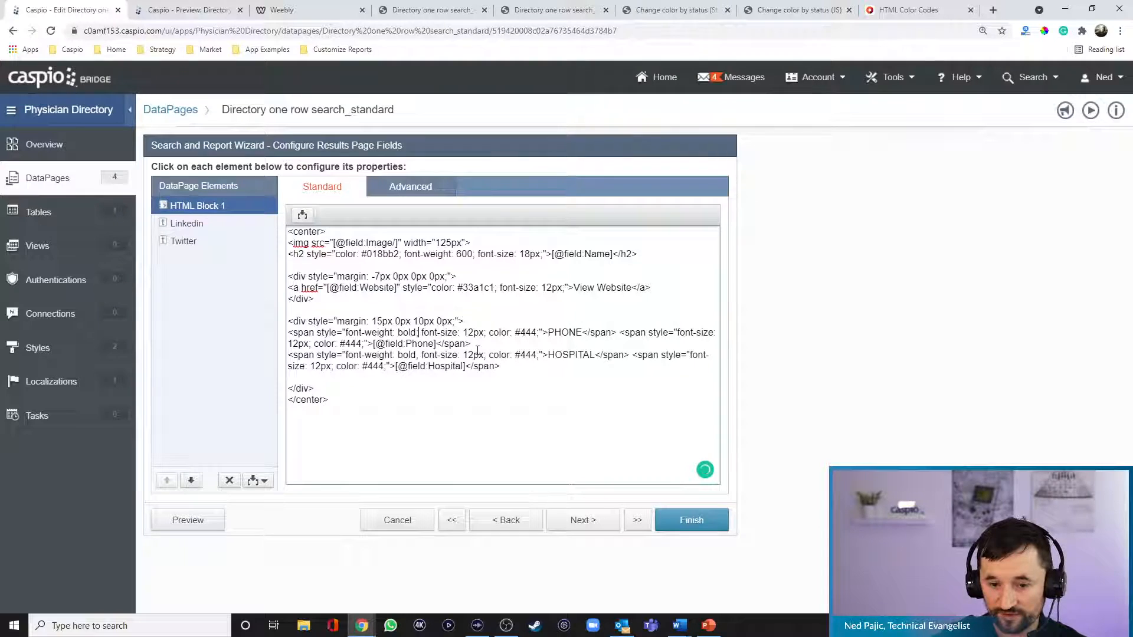
pyautogui.press('BackSpace')
pyautogui.write(';')
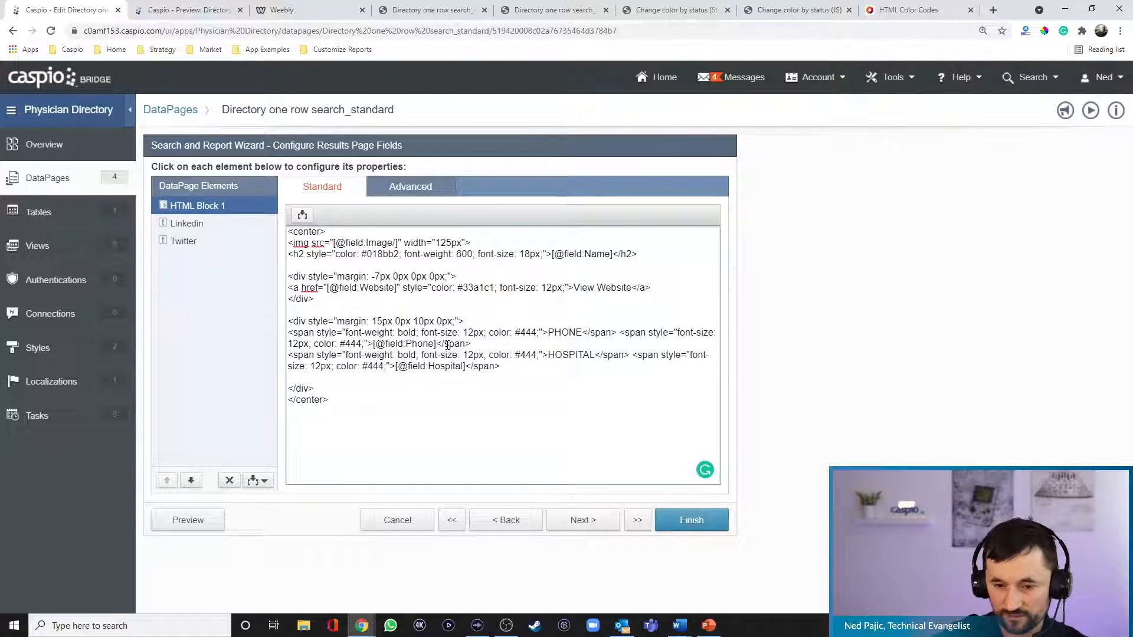
pyautogui.press('BackSpace')
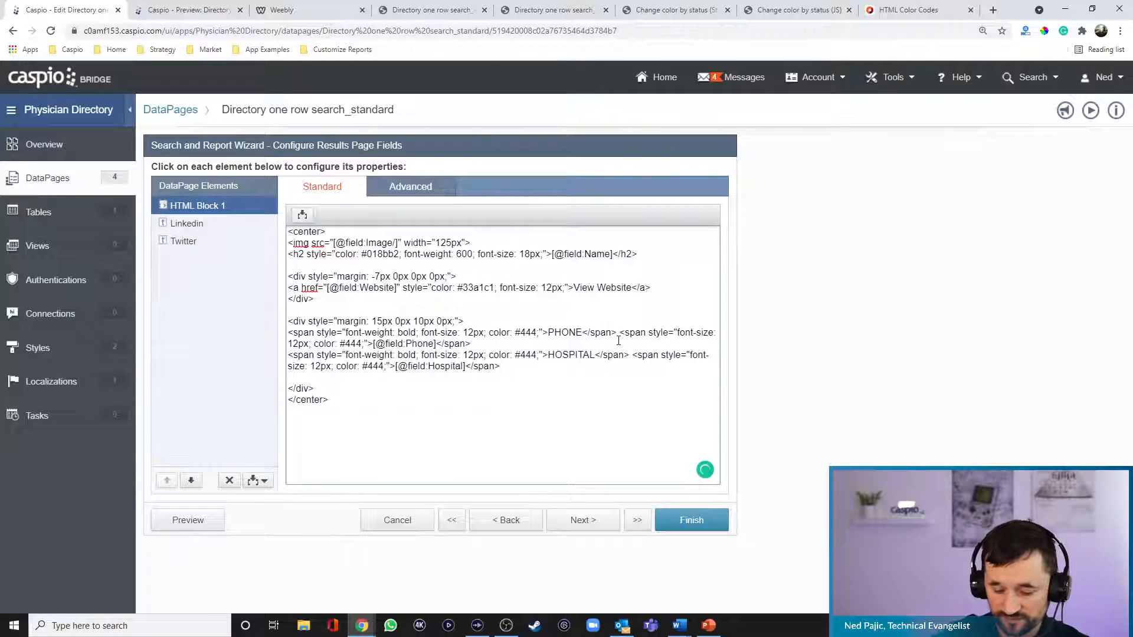
# Add a colon after the PHONE and HOSPITAL labels in HTML Block 1 and preview the DataPage.
pyautogui.write(':')
pyautogui.click(596, 356)
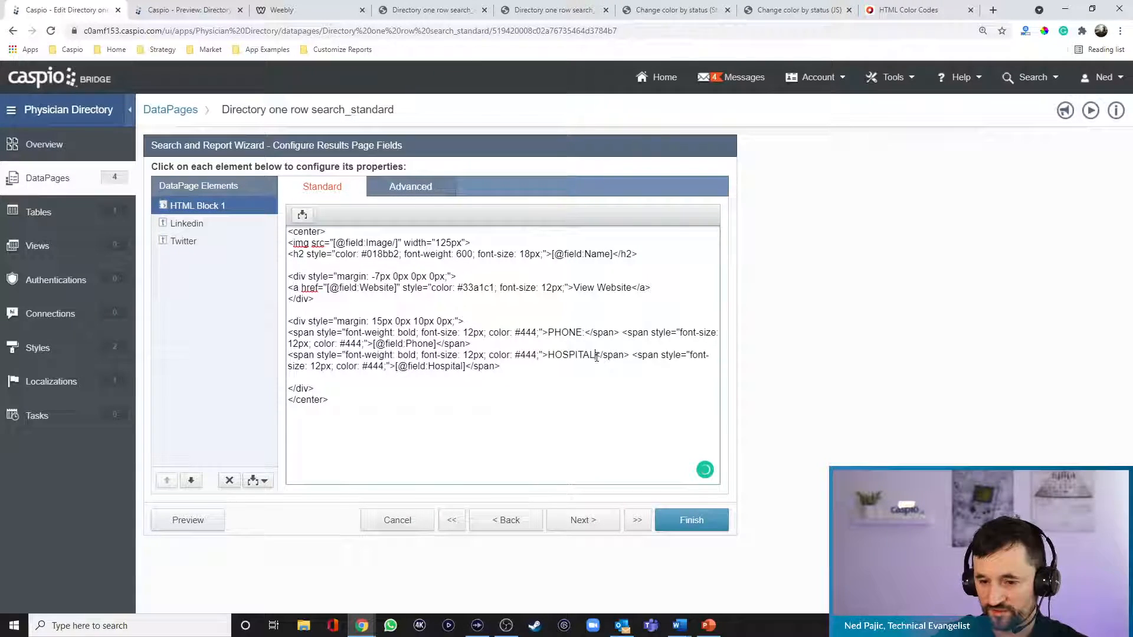
pyautogui.write(':')
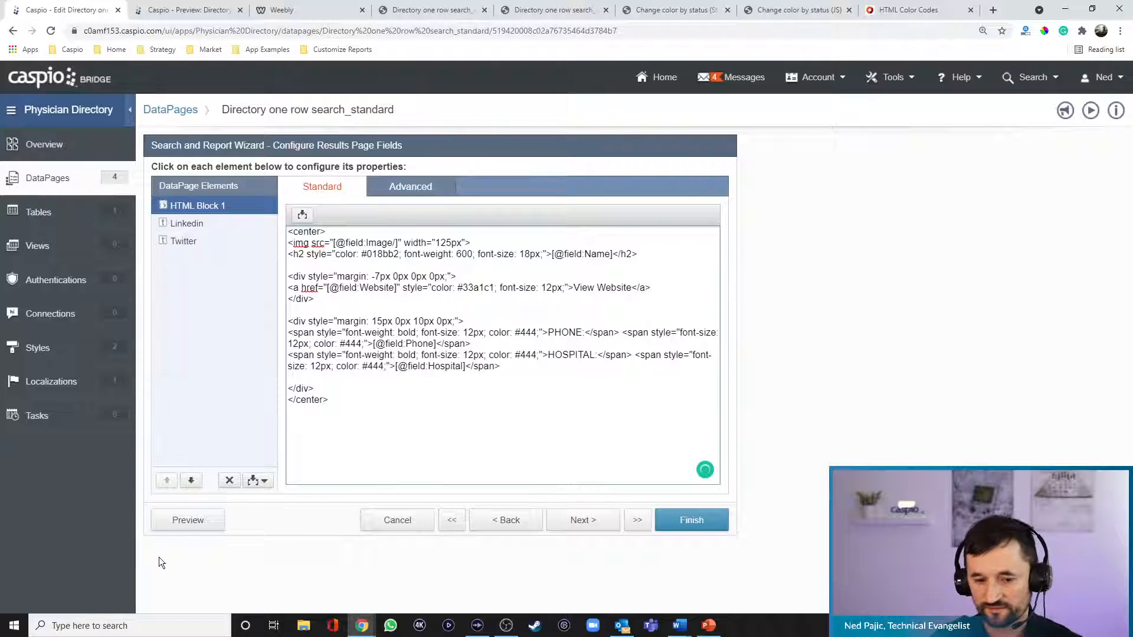
pyautogui.click(195, 523)
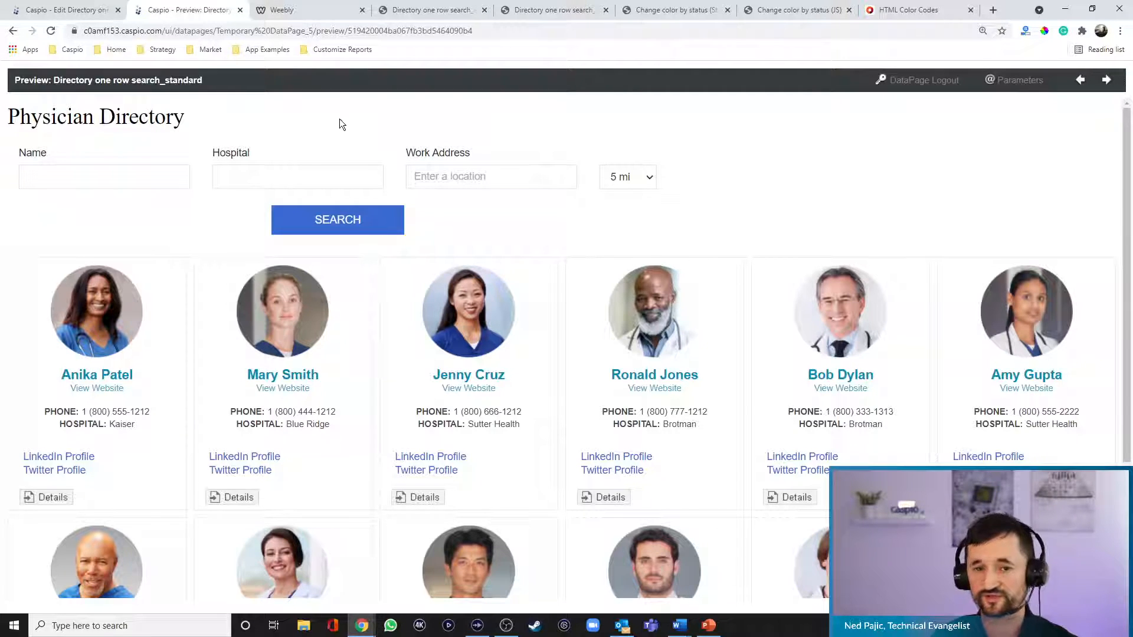
# Back in the DataPage editor, start a new `<a href` tag below the last closing div in HTML Block 1.
pyautogui.click(68, 10)
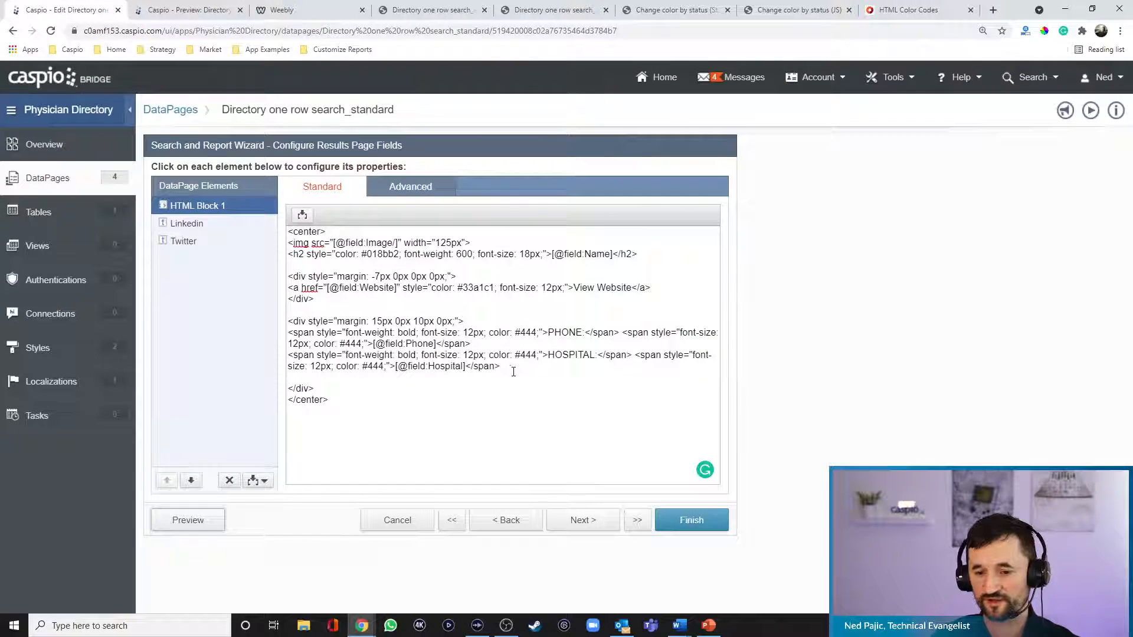
pyautogui.click(371, 386)
pyautogui.press('Return')
pyautogui.press('Return')
pyautogui.press('Return')
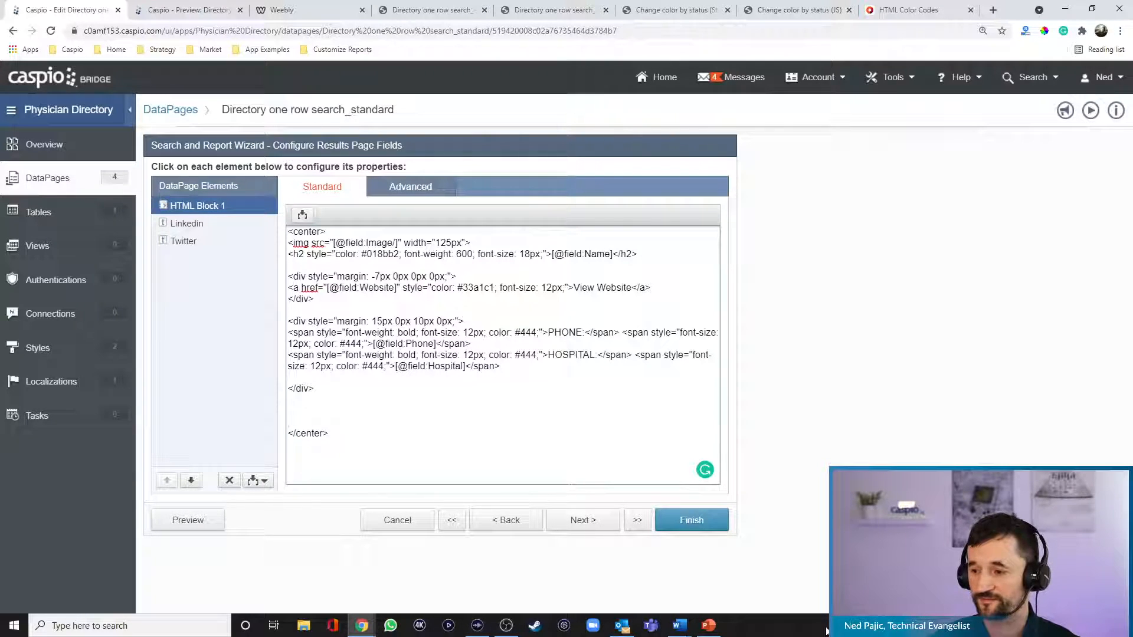
pyautogui.write('<a href')
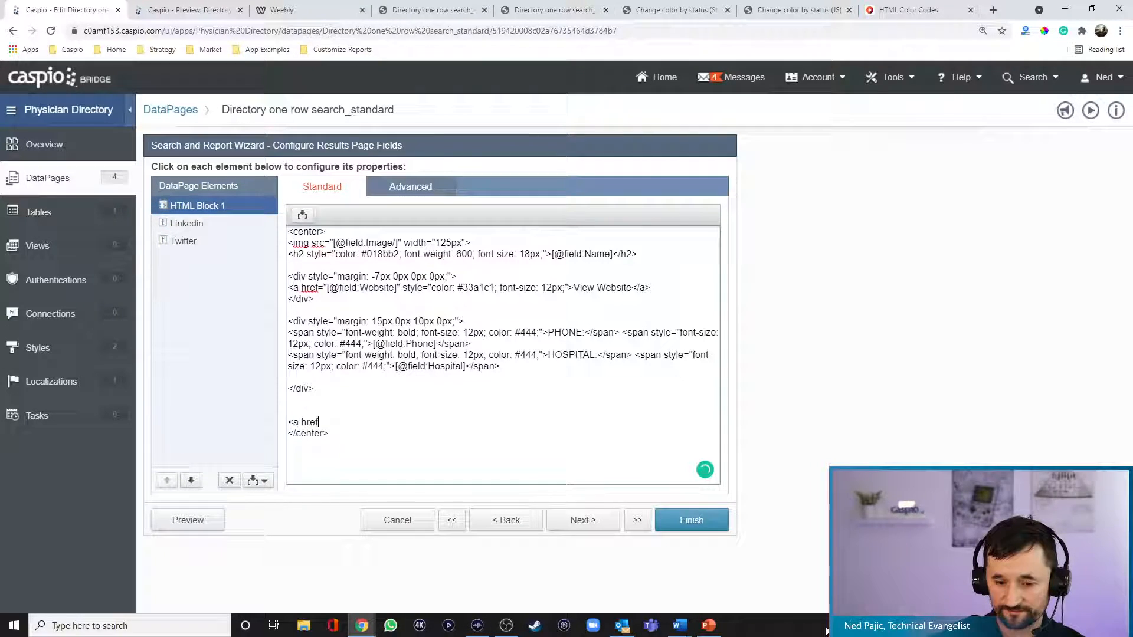
# Remove the blank lines above the unfinished link tag and add three line breaks after it.
pyautogui.press('Left')
pyautogui.press('Left')
pyautogui.press('Left')
pyautogui.press('Home')
pyautogui.press('BackSpace')
pyautogui.press('BackSpace')
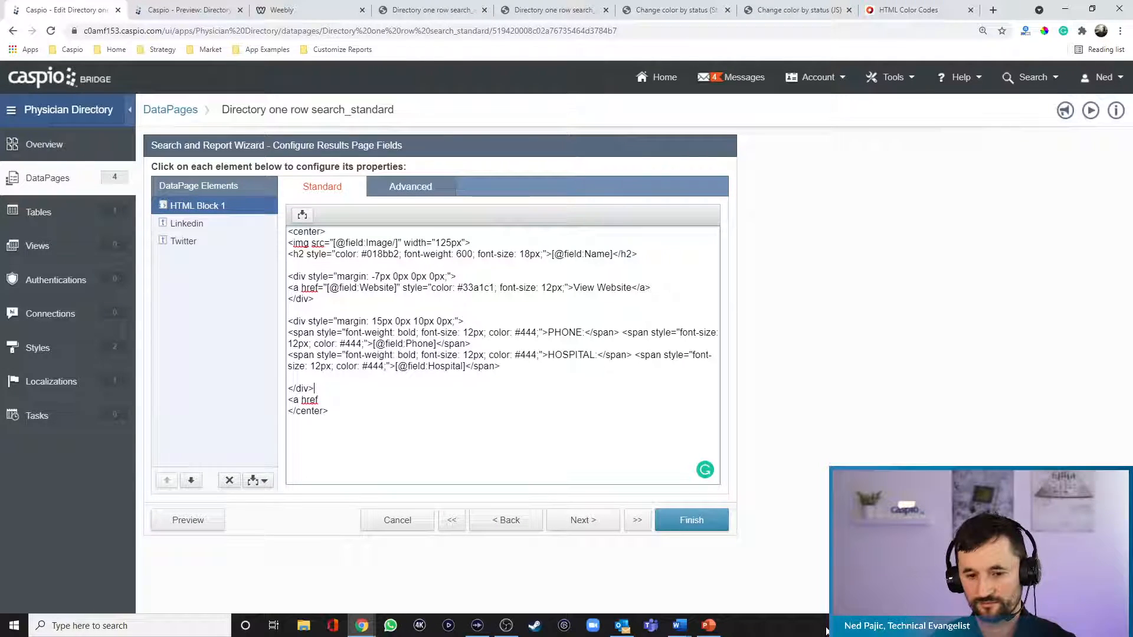
pyautogui.press('End')
pyautogui.press('Return')
pyautogui.press('Return')
pyautogui.press('Return')
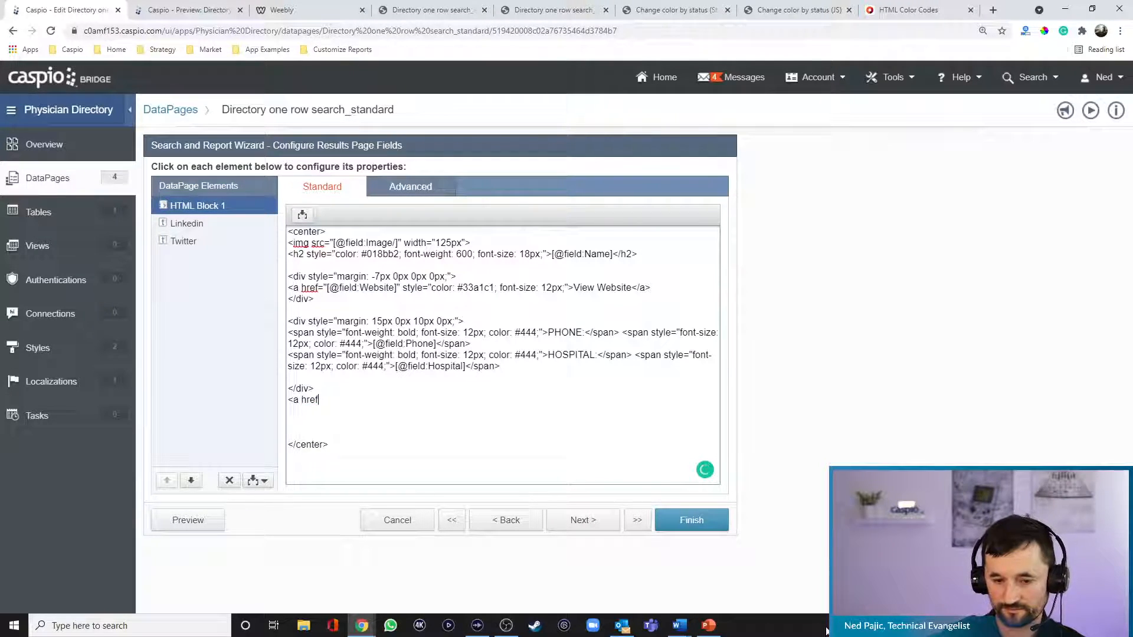
pyautogui.write('="')
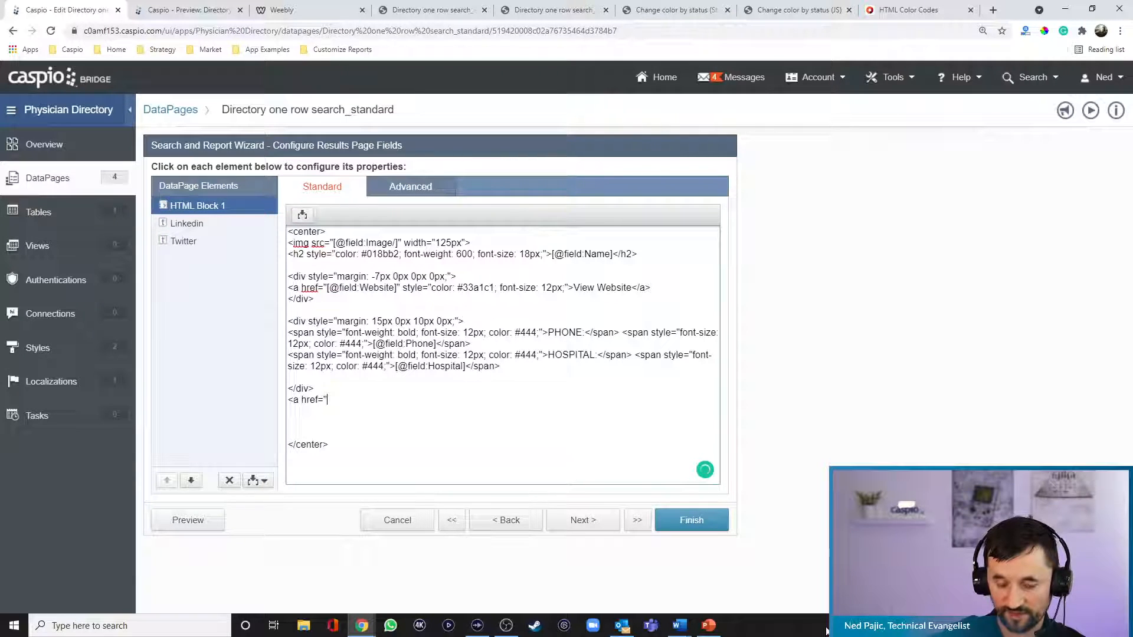
pyautogui.click(302, 214)
pyautogui.click(303, 238)
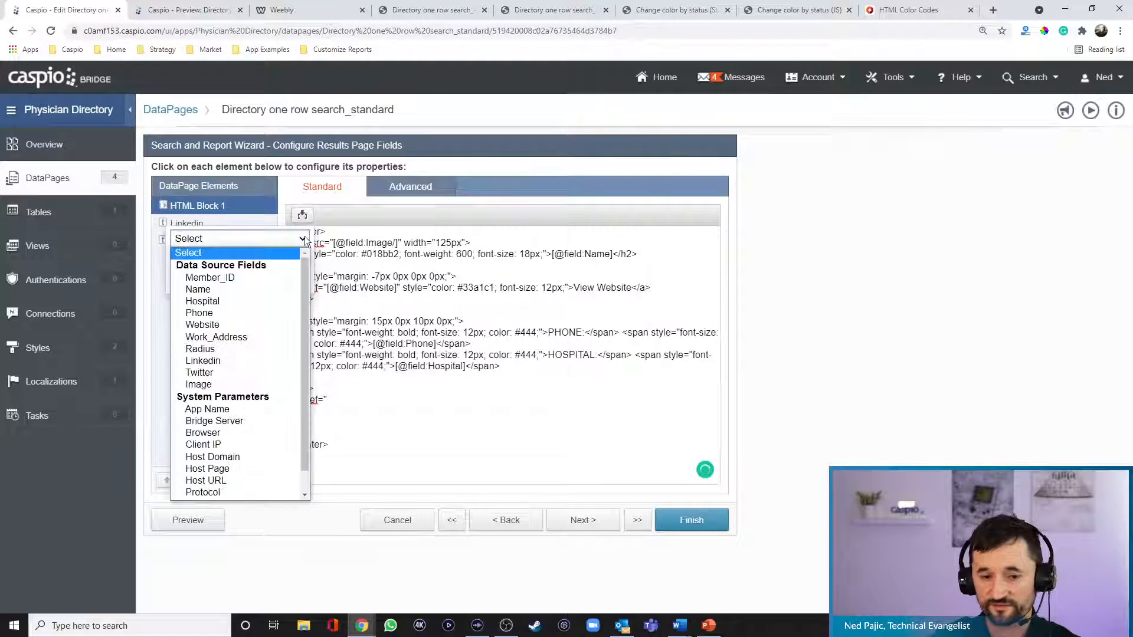
pyautogui.click(226, 360)
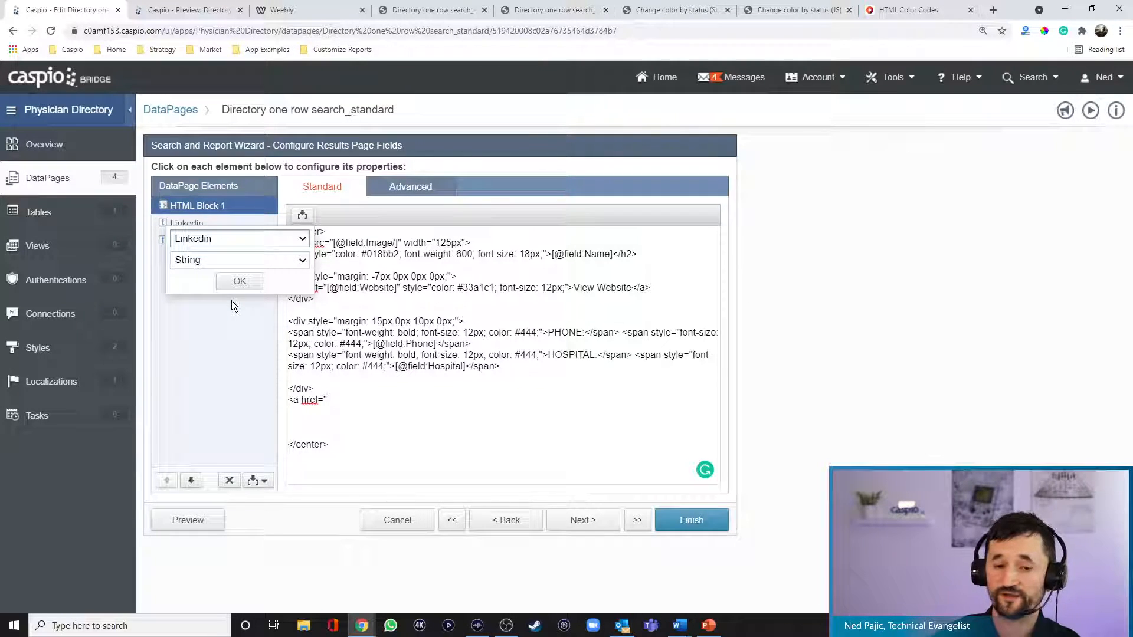
pyautogui.click(239, 281)
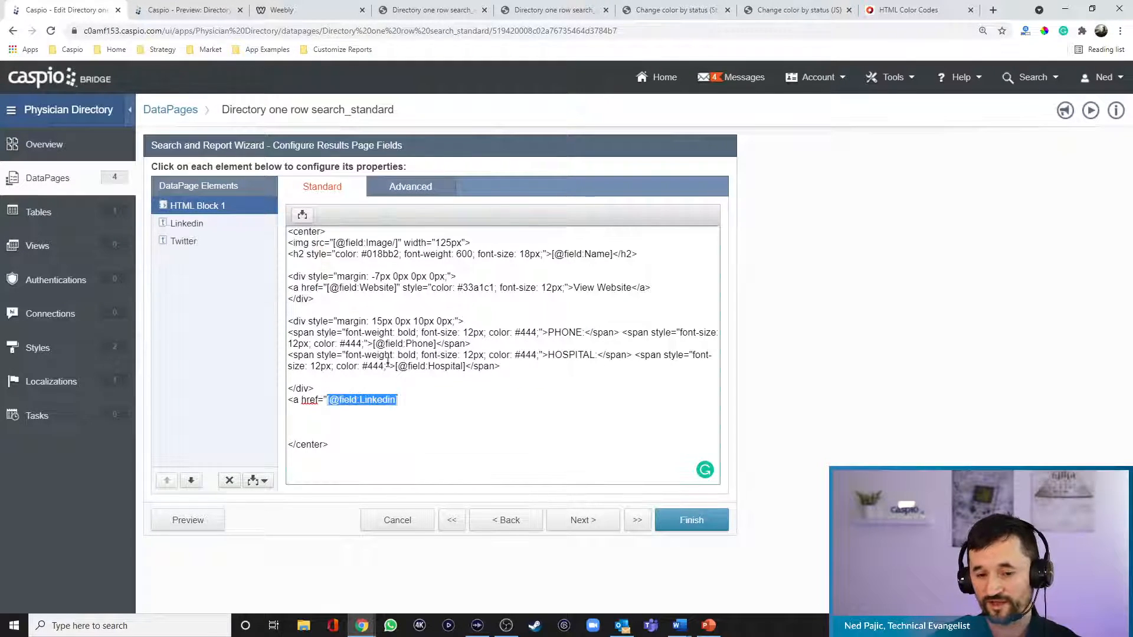
pyautogui.click(414, 400)
pyautogui.write('"')
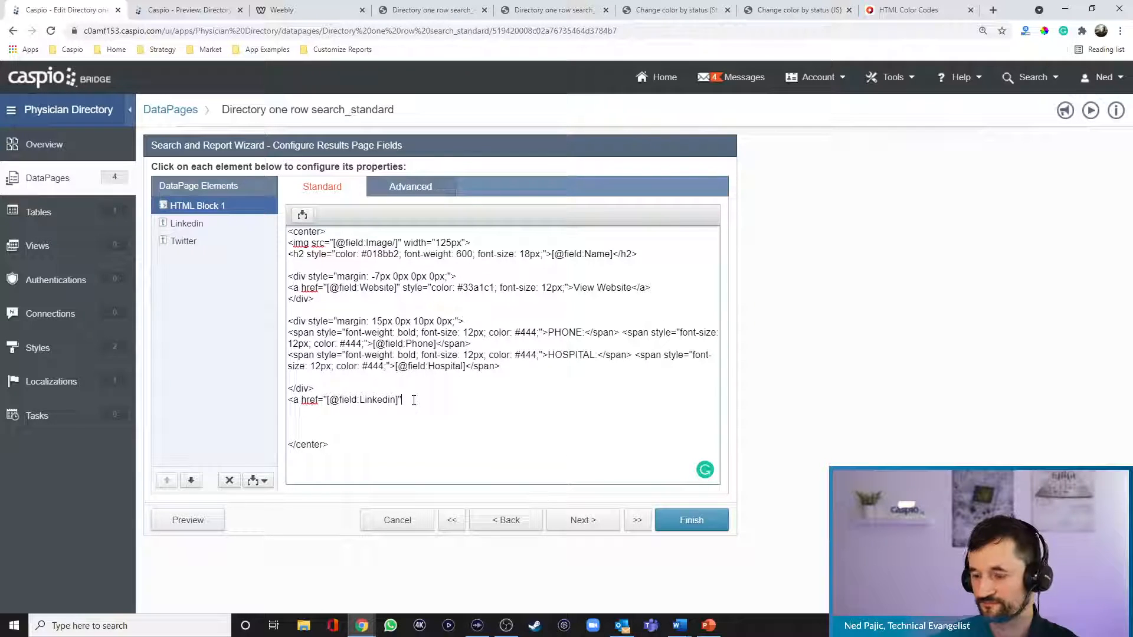
# Add target="_blank" to the Linkedin link and close its opening tag.
pyautogui.write(' target')
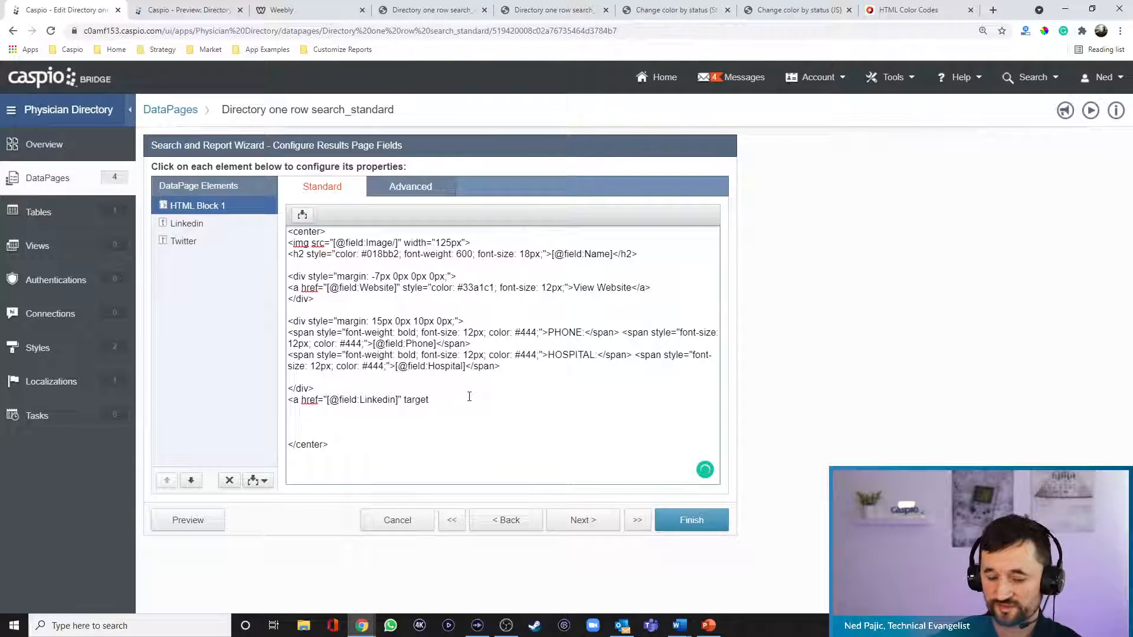
pyautogui.write('="')
pyautogui.press('Return')
pyautogui.press('BackSpace')
pyautogui.press('BackSpace')
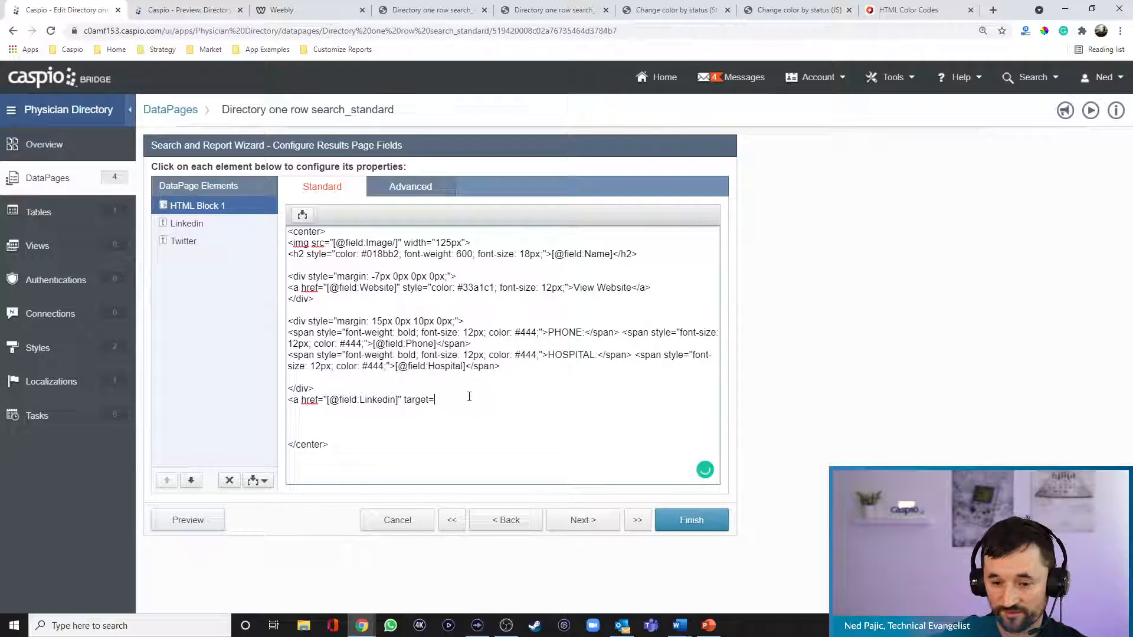
pyautogui.write('"_blank')
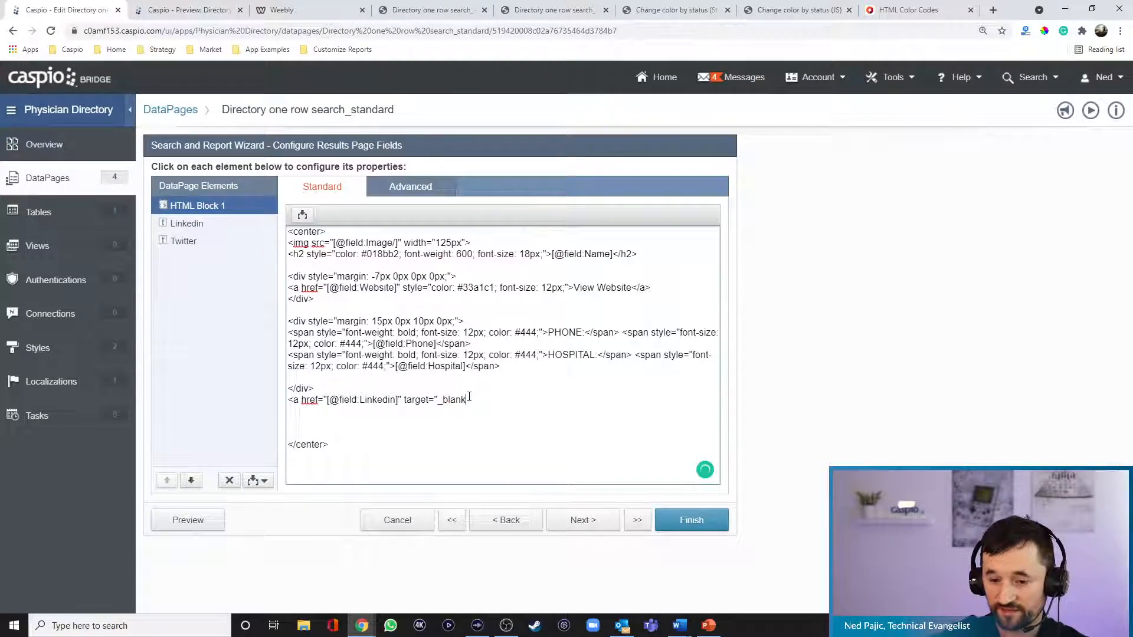
pyautogui.write('">')
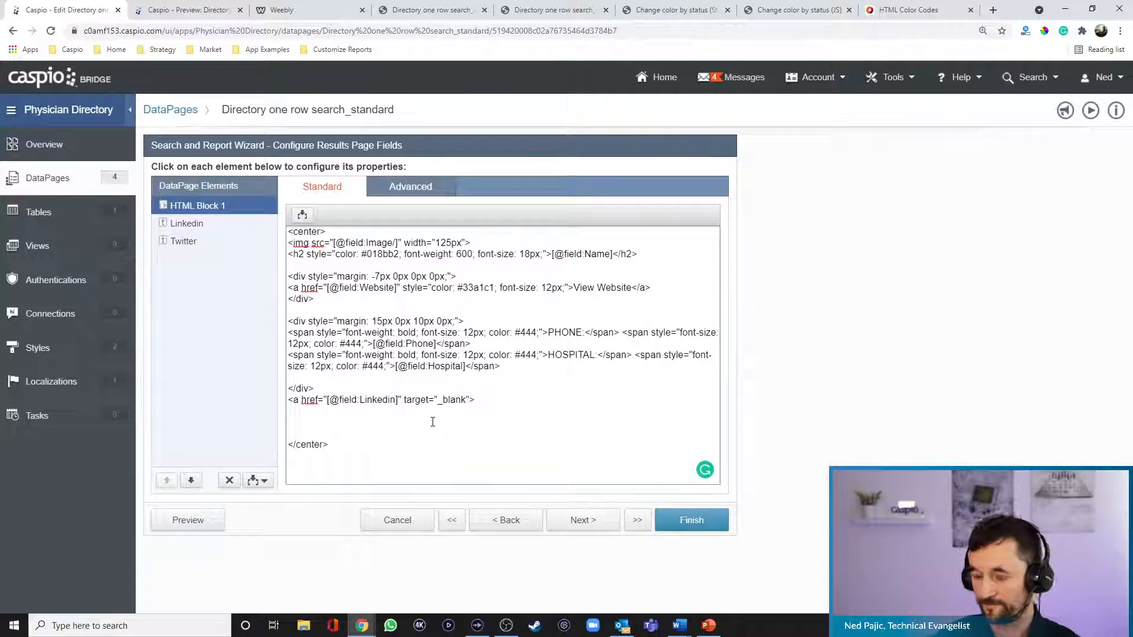
pyautogui.write('<img s')
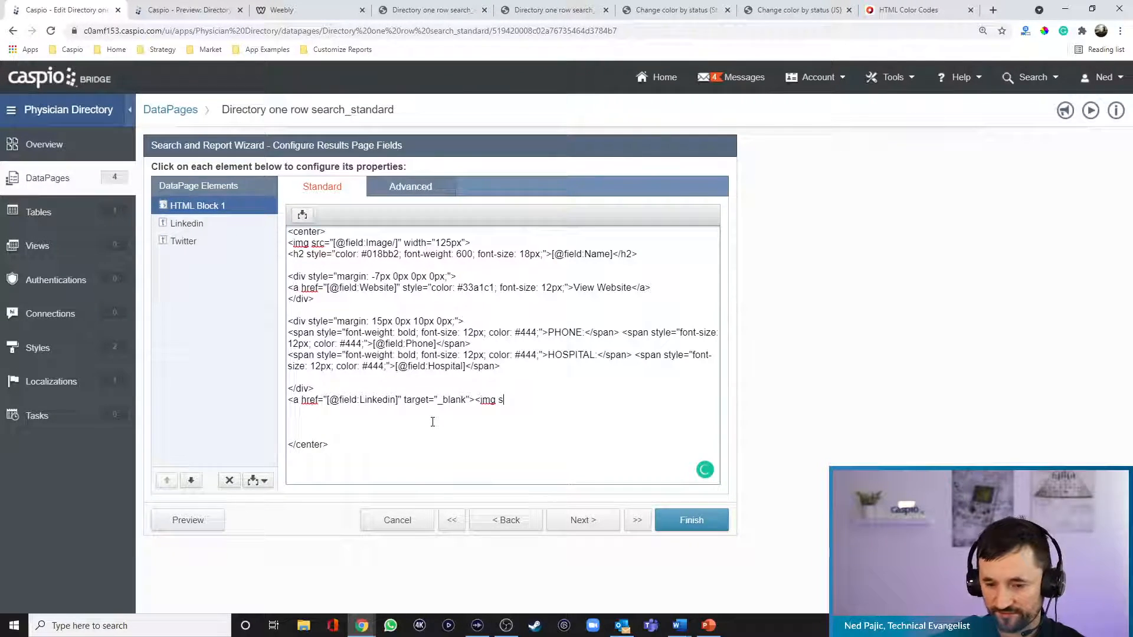
pyautogui.write('rc=')
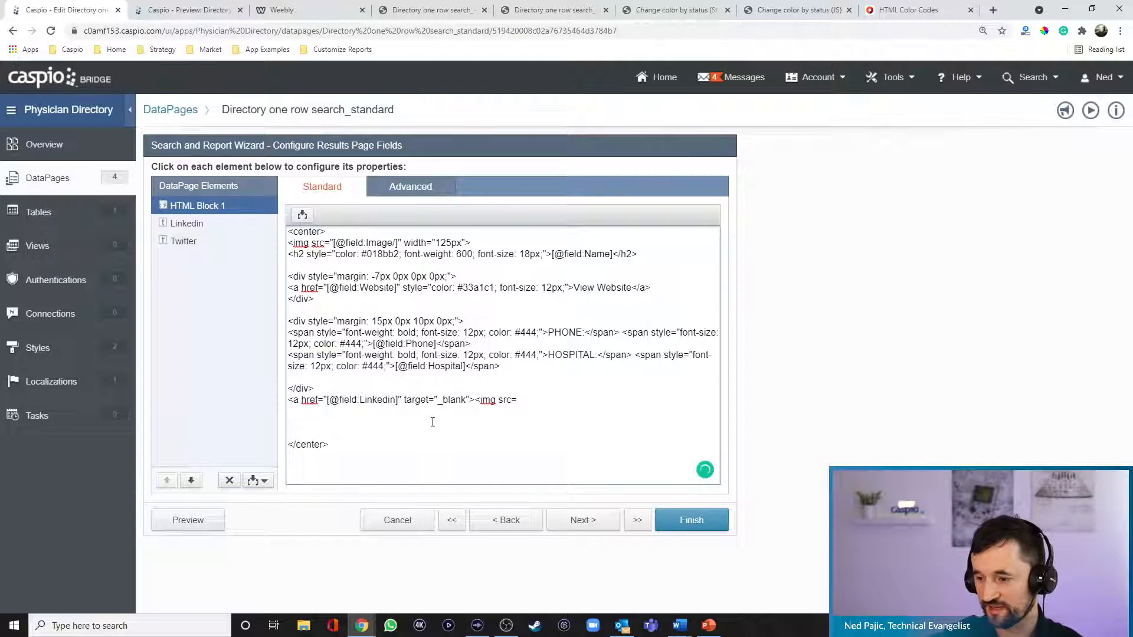
pyautogui.write('"')
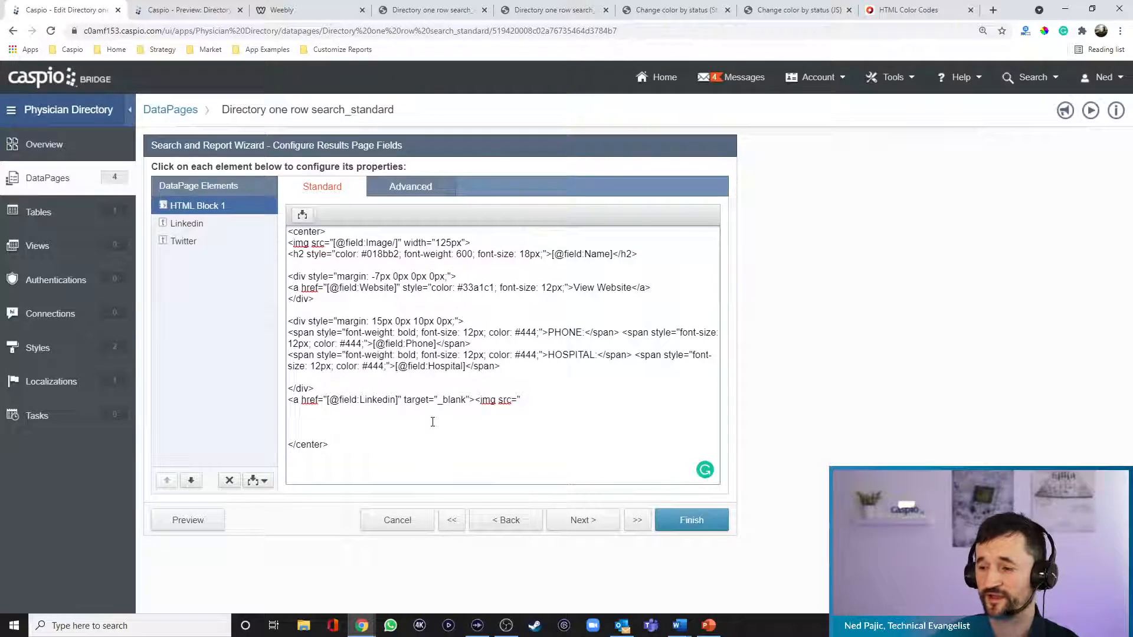
pyautogui.hotkey('alt', 'Tab')
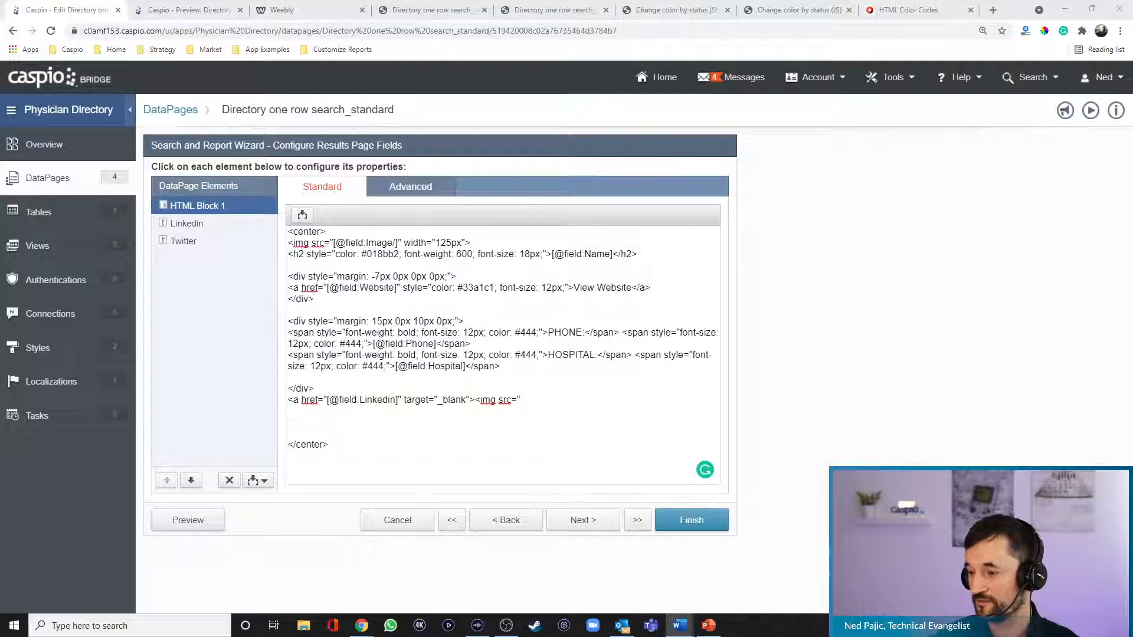
pyautogui.click(993, 10)
pyautogui.write('https://image.flaticon.com/icons/png/512/174/174857.png')
pyautogui.press('Return')
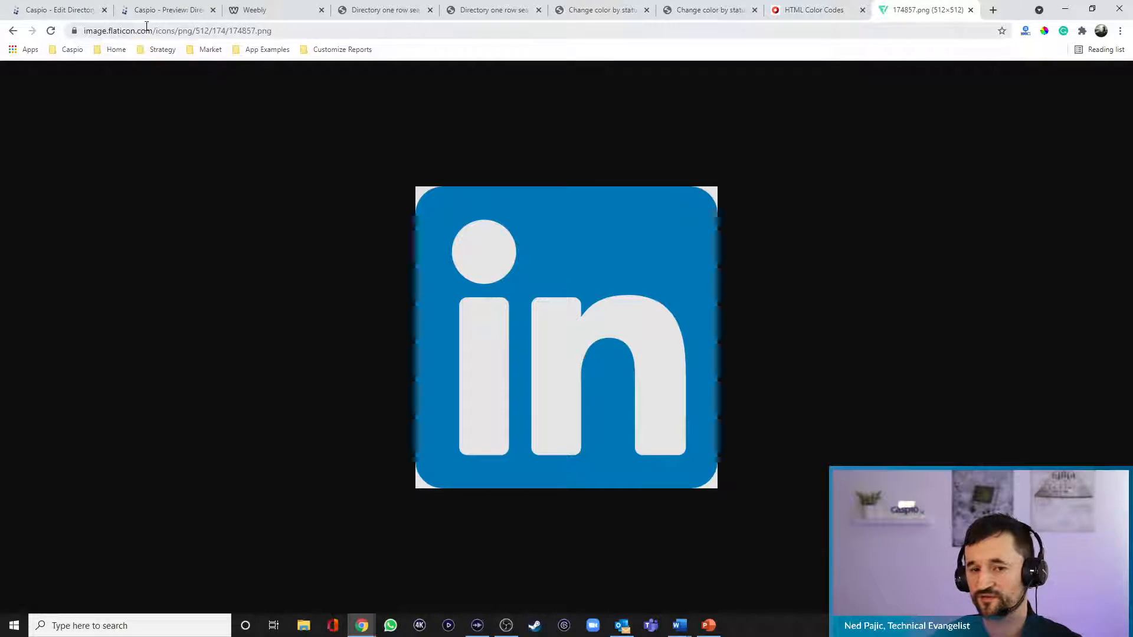
pyautogui.click(75, 13)
pyautogui.write('https://image.flaticon.com/icons/png/512/174/174857.png')
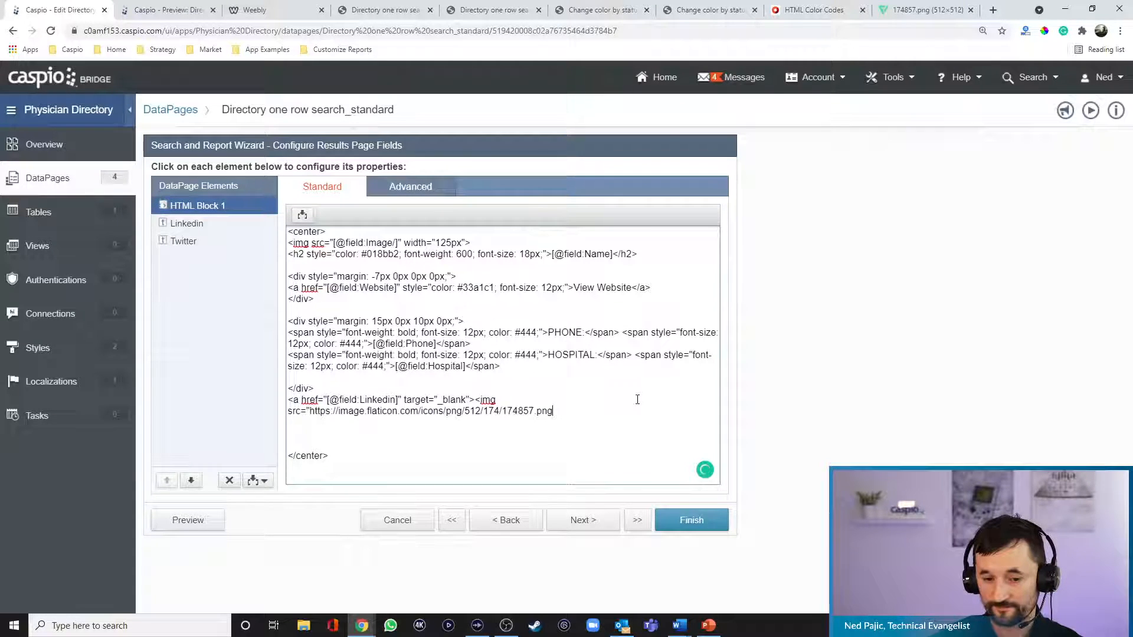
pyautogui.write('"')
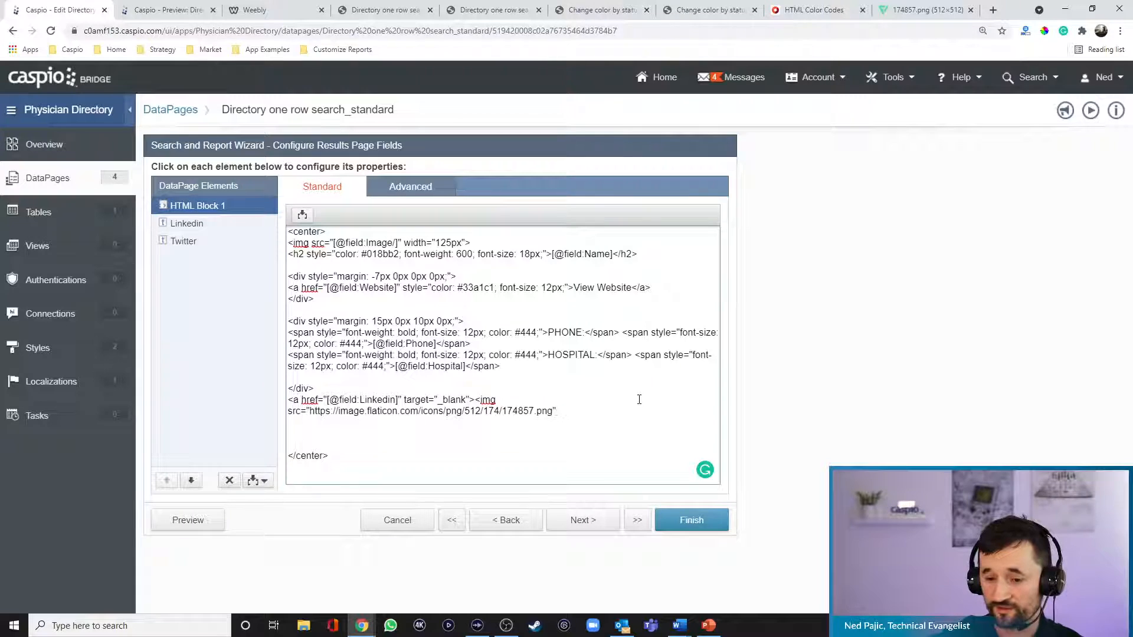
pyautogui.write('width="25px"></a>')
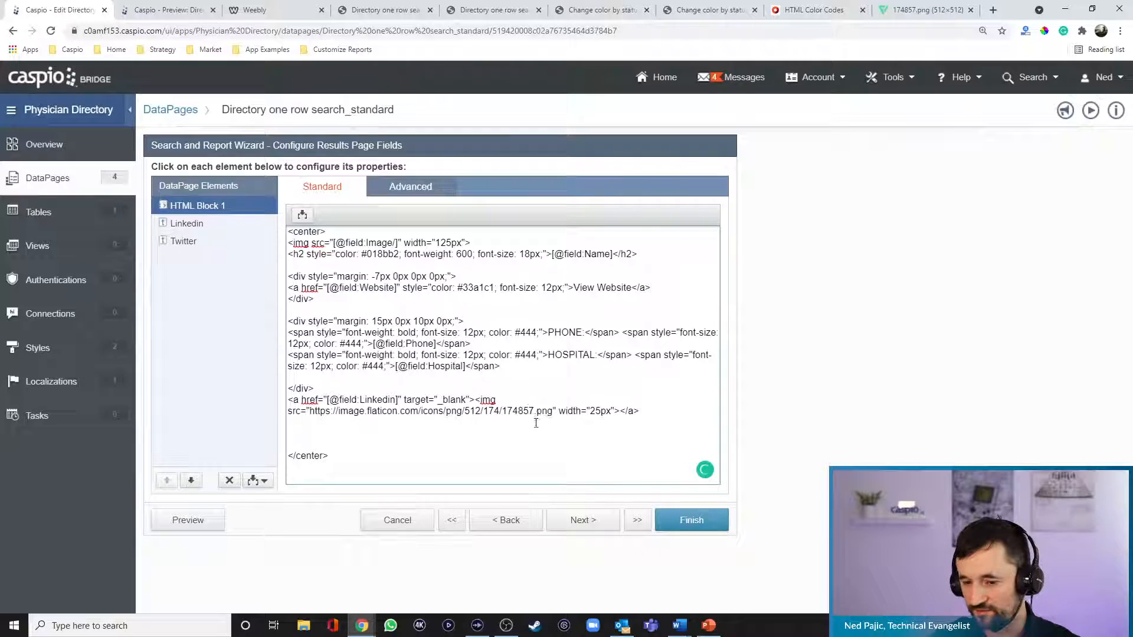
# Duplicate the complete Linkedin icon link two lines below the original.
pyautogui.moveTo(640, 411); pyautogui.dragTo(286, 400)
pyautogui.hotkey('ctrl', 'c')
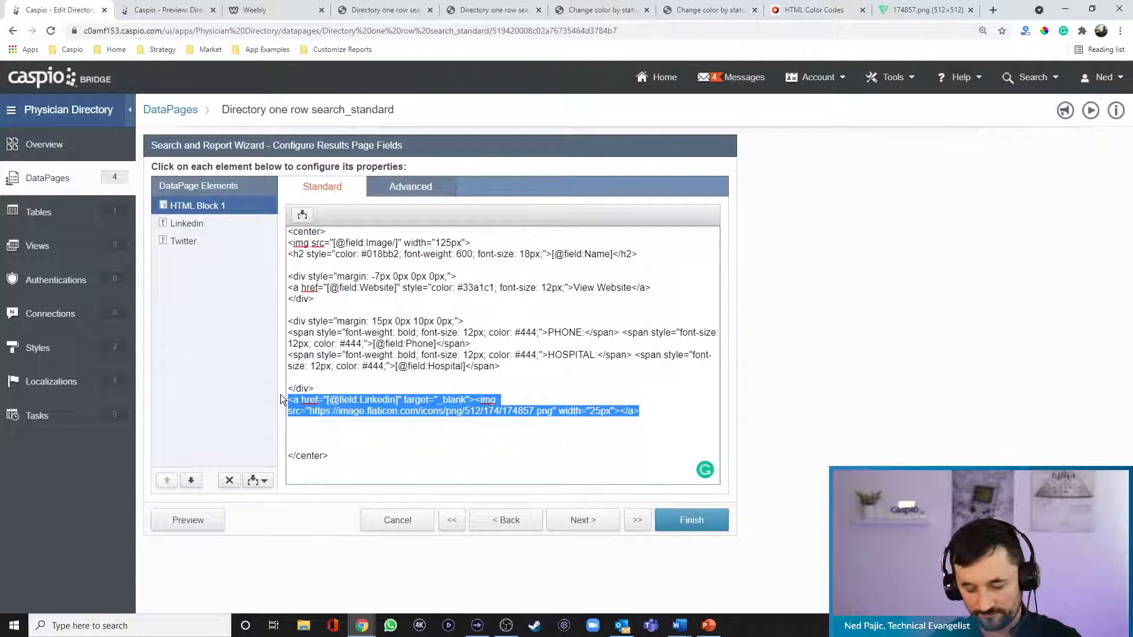
pyautogui.click(673, 411)
pyautogui.press('Return')
pyautogui.press('Return')
pyautogui.hotkey('ctrl', 'v')
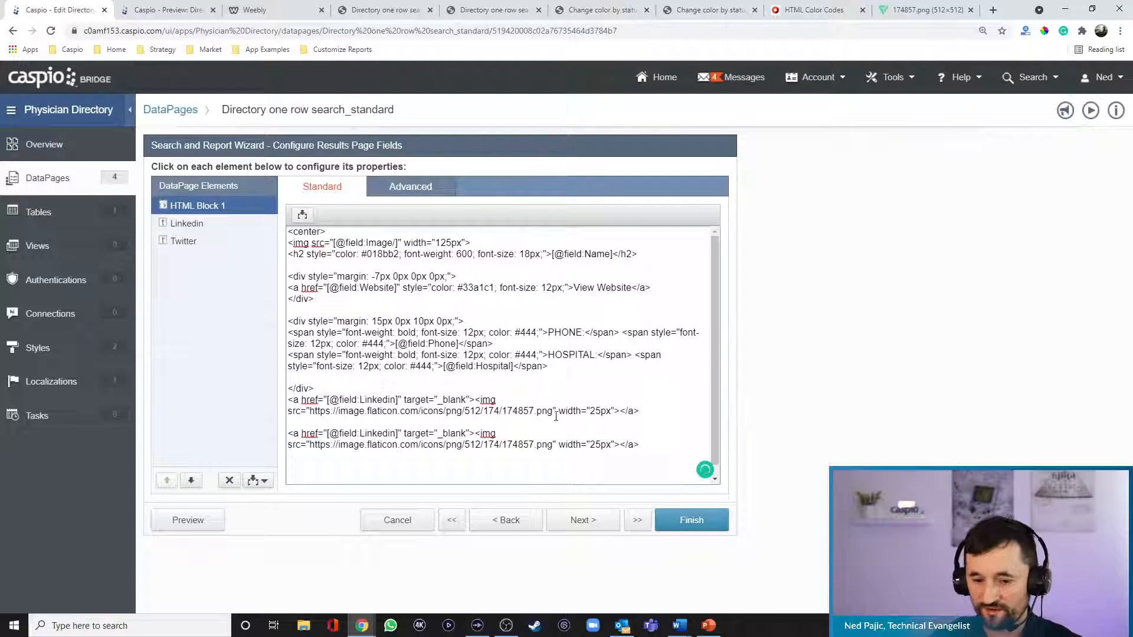
# Replace the Linkedin field reference in the duplicated icon link with the Twitter field, inserted as String.
pyautogui.scroll(-1, 486, 403)
pyautogui.moveTo(328, 423); pyautogui.dragTo(396, 422)
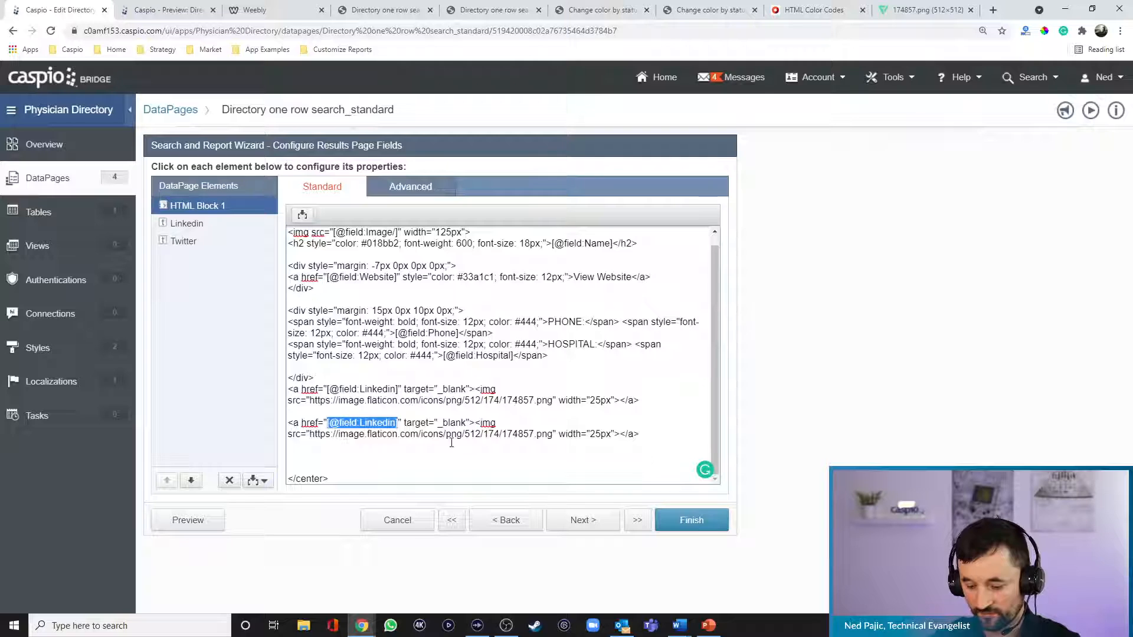
pyautogui.press('BackSpace')
pyautogui.click(302, 214)
pyautogui.click(254, 238)
pyautogui.click(238, 371)
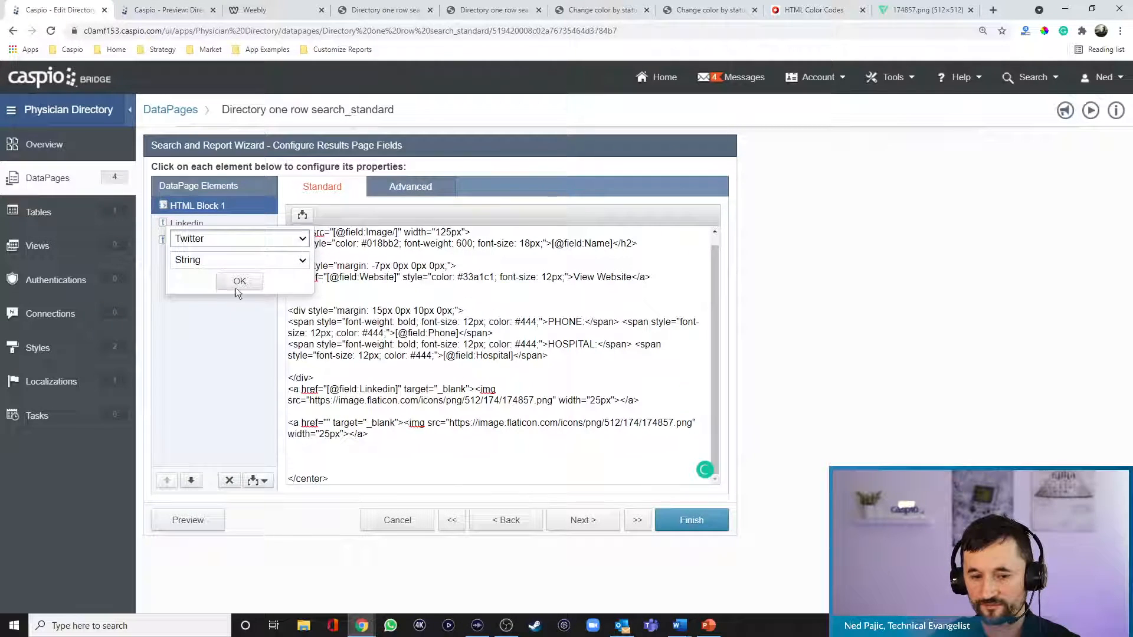
pyautogui.click(234, 288)
pyautogui.moveTo(311, 434); pyautogui.dragTo(551, 438)
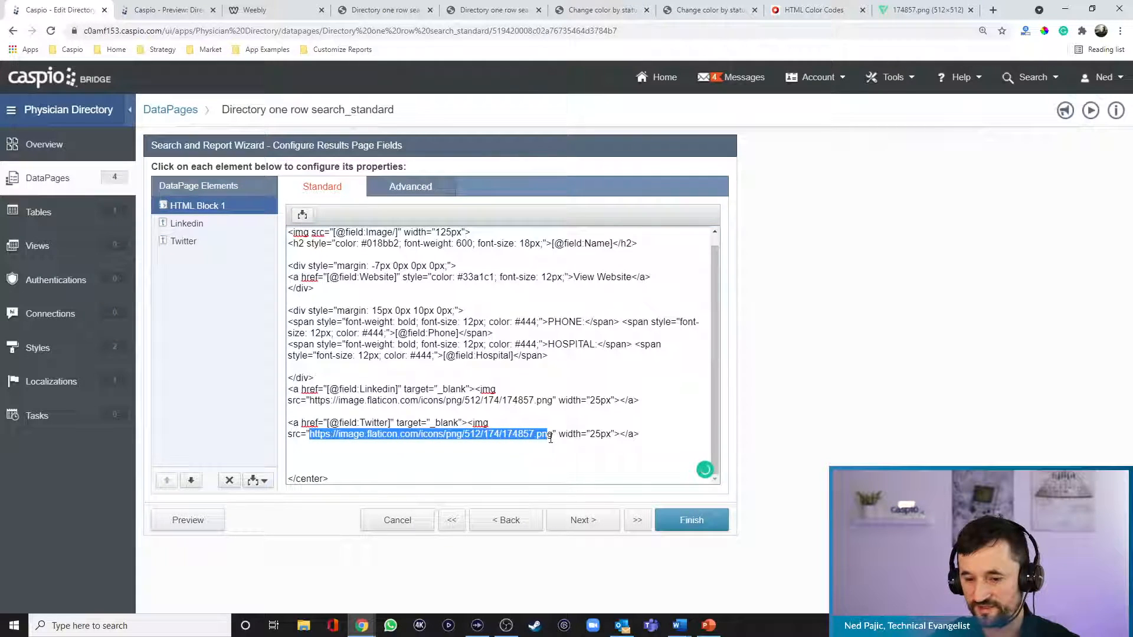
pyautogui.press('BackSpace')
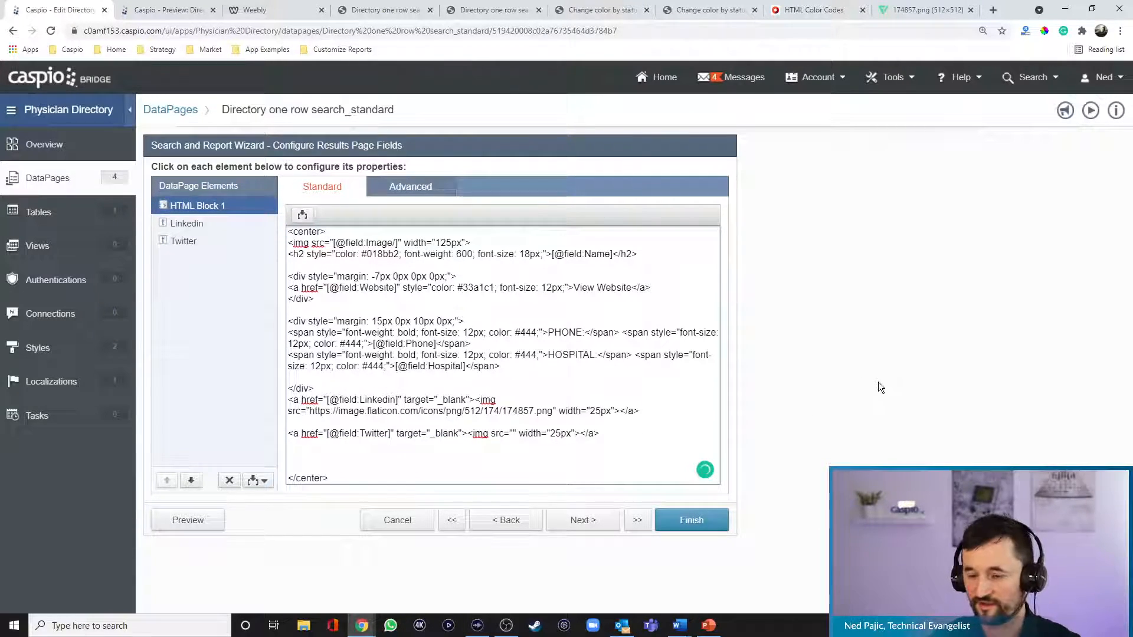
pyautogui.hotkey('alt', 'Tab')
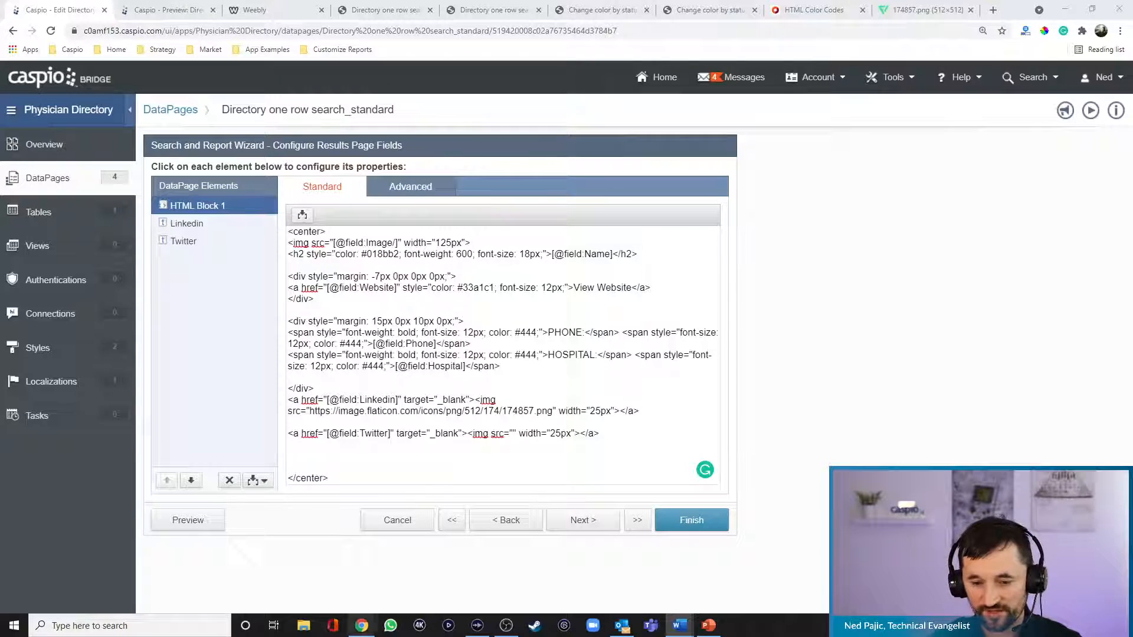
pyautogui.click(511, 433)
pyautogui.hotkey('ctrl', 'v')
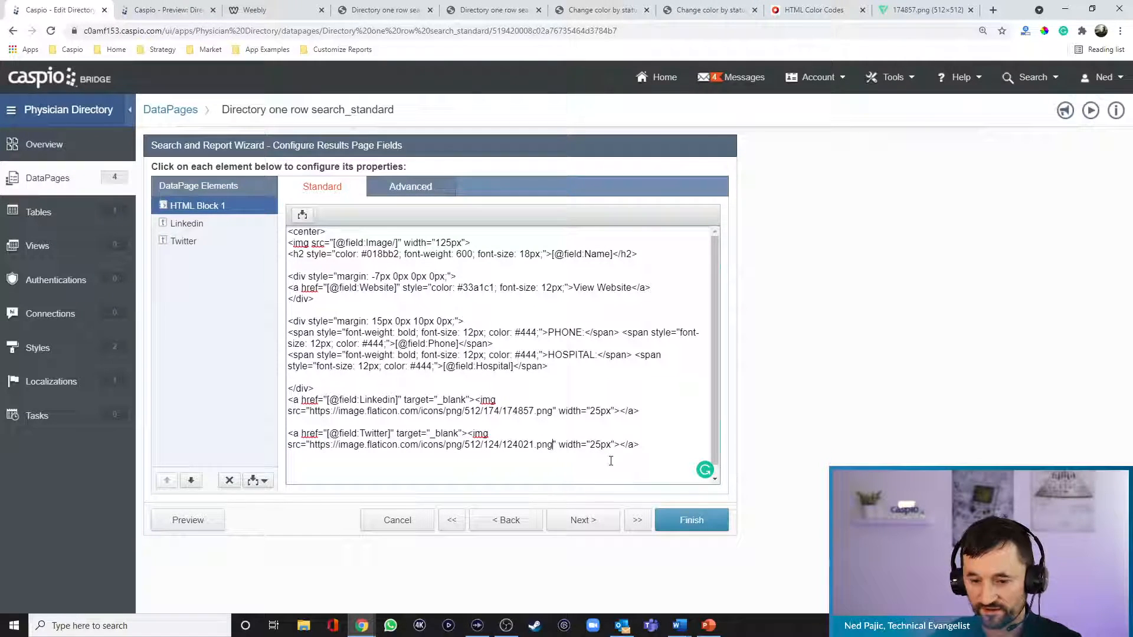
pyautogui.scroll(-1, 610, 461)
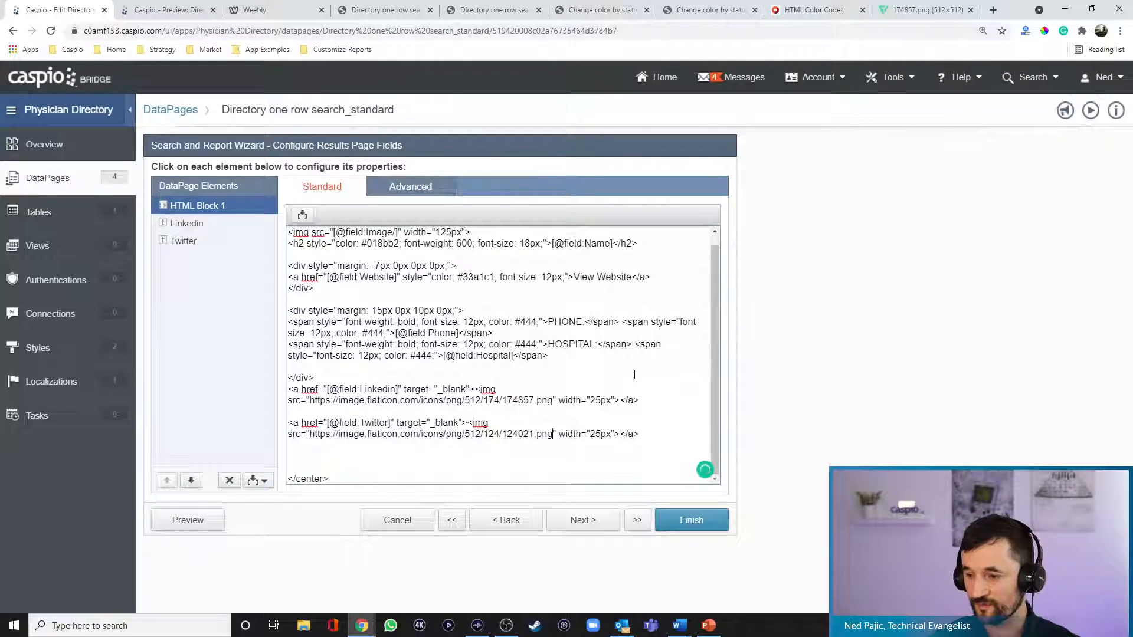
pyautogui.click(194, 522)
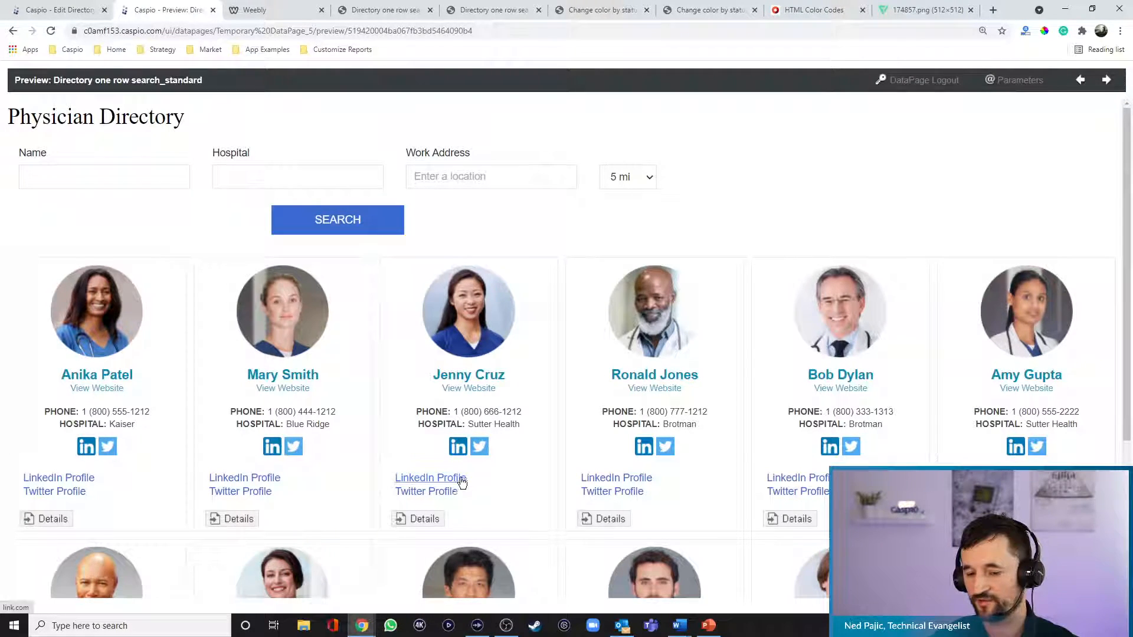
# Return to the DataPage editor and remove the separate Linkedin and Twitter fields from the DataPage elements.
pyautogui.click(59, 10)
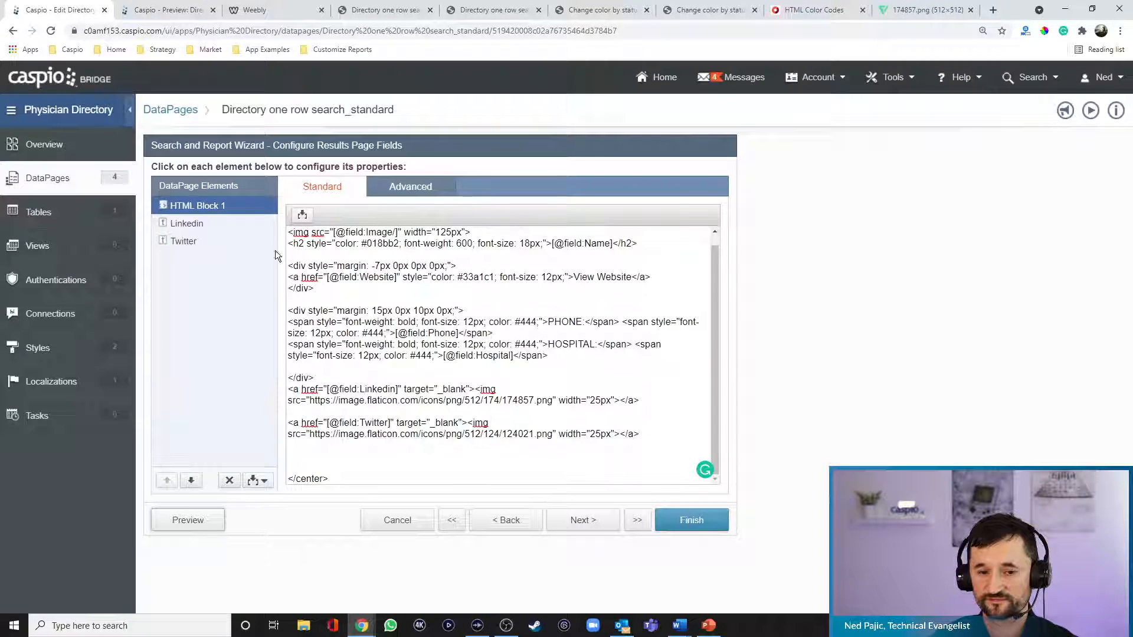
pyautogui.click(207, 224)
pyautogui.click(228, 483)
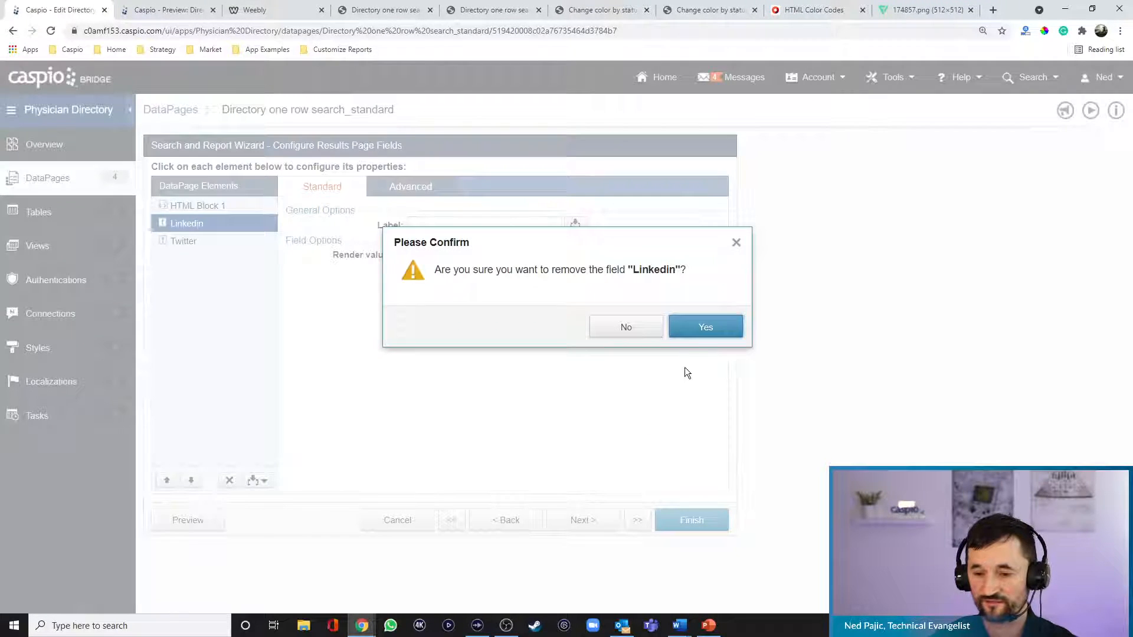
pyautogui.click(702, 328)
pyautogui.click(230, 480)
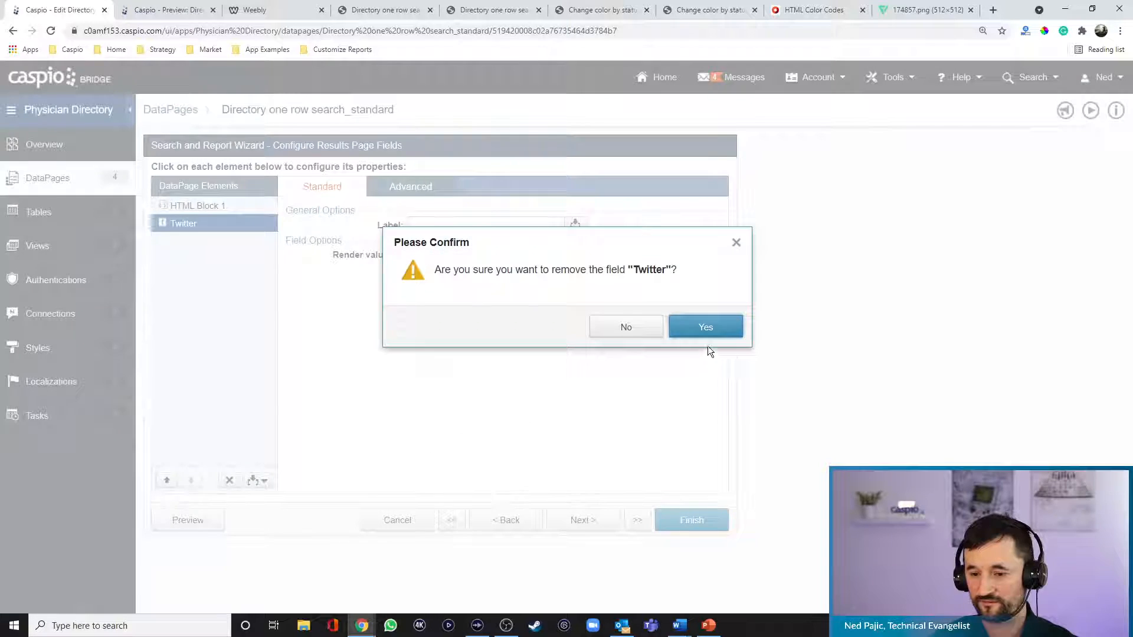
pyautogui.click(707, 334)
# Below the Twitter icon link in HTML Block 1, open a div with style "margin: 20px 0px 15px 0px;".
pyautogui.click(386, 456)
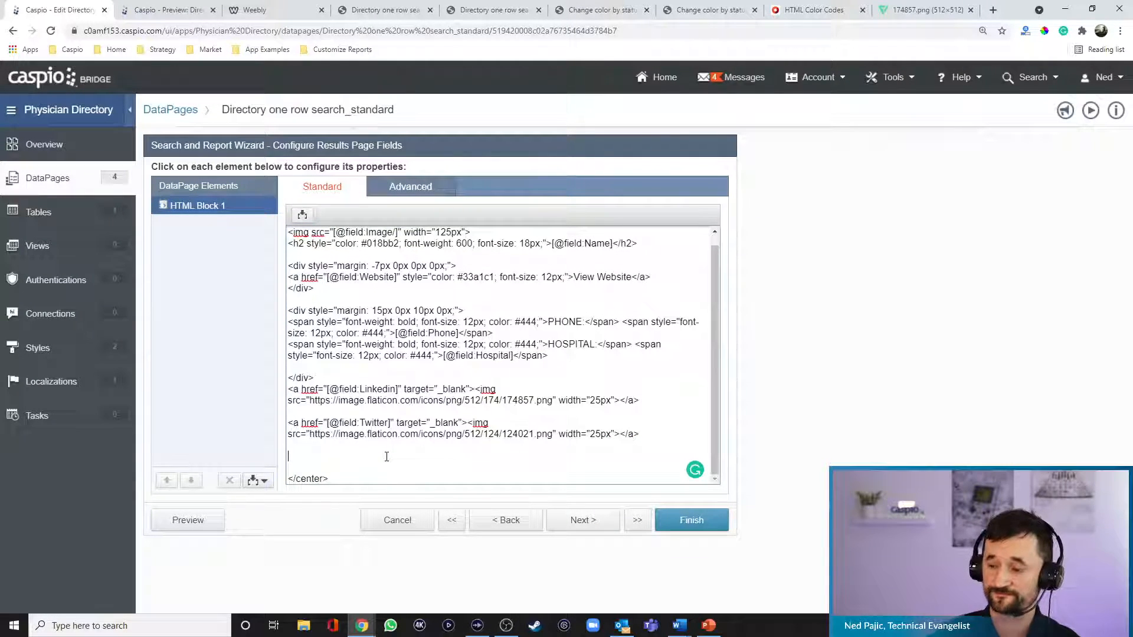
pyautogui.write('<div')
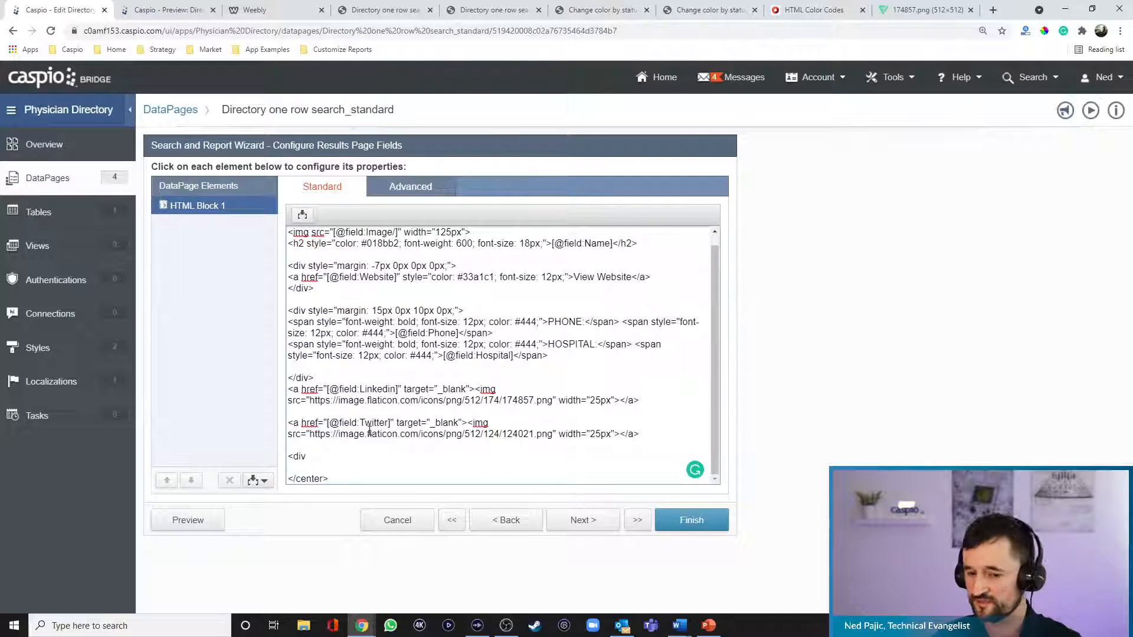
pyautogui.write('sty')
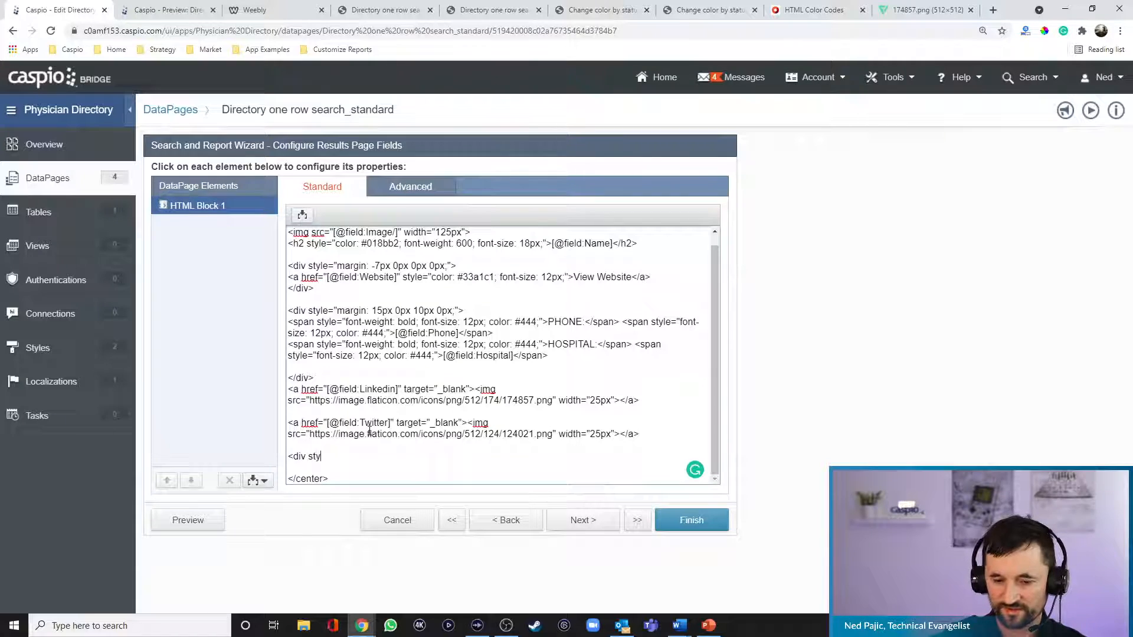
pyautogui.write('le="margin')
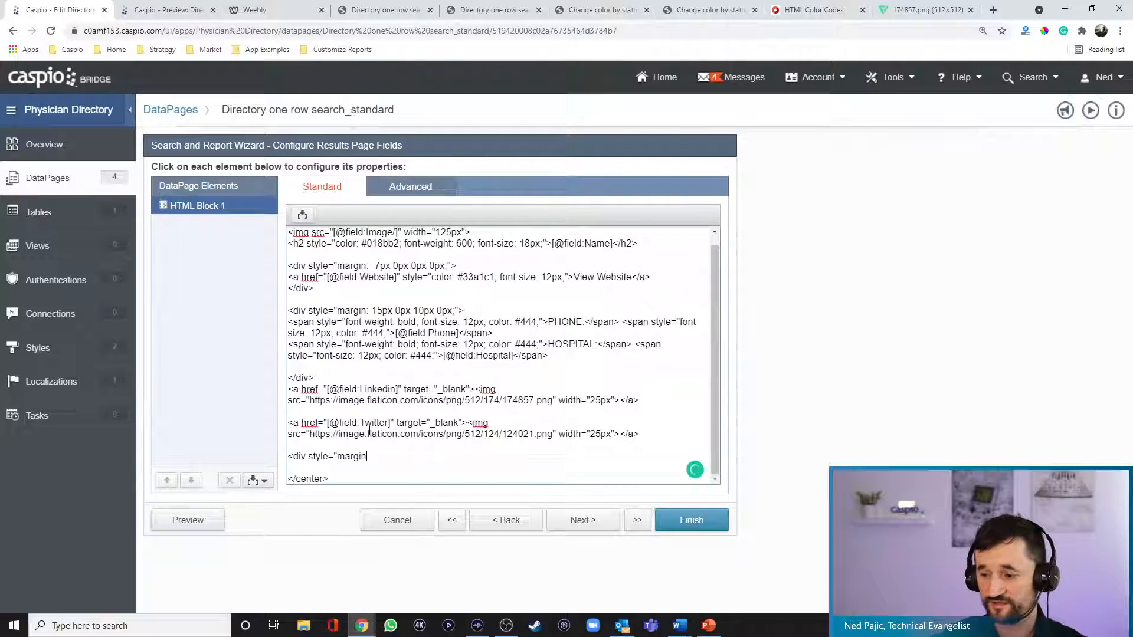
pyautogui.write(': 20px 0px 1')
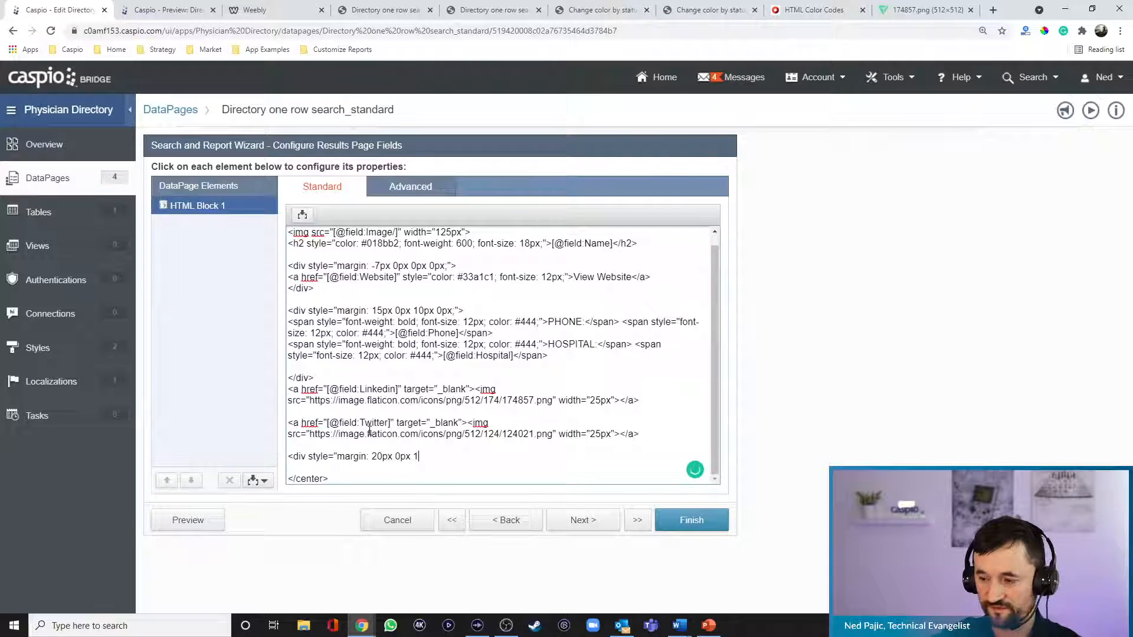
pyautogui.write('5px 0px;">')
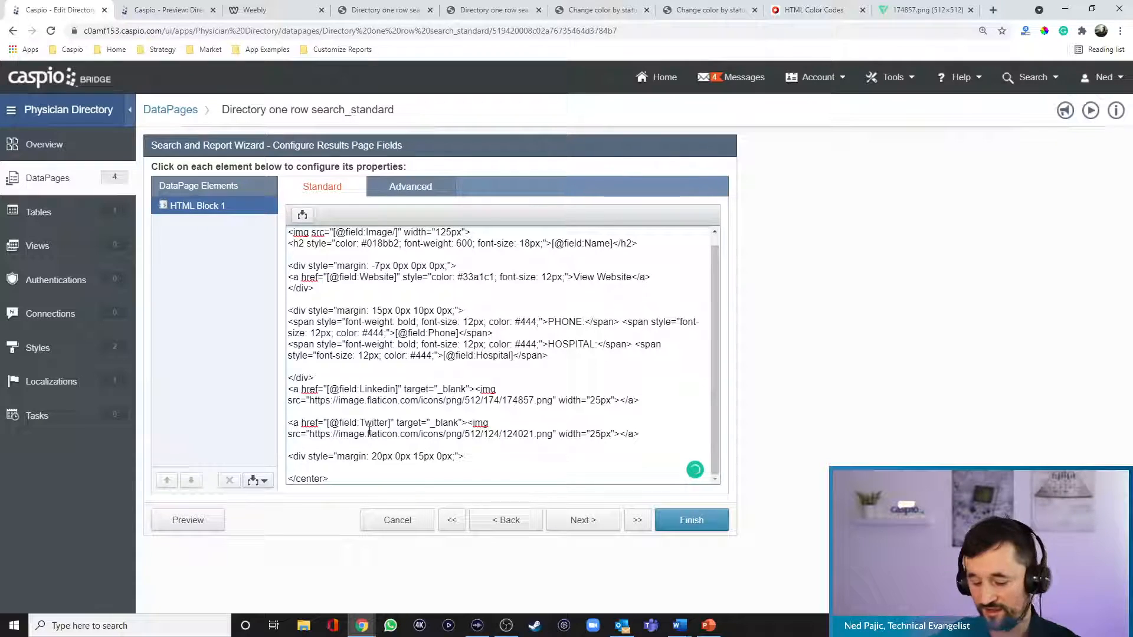
# Begin a link inside the new div with href "#" and a style containing border: 1px solid #b4b4b4.
pyautogui.write('<a href')
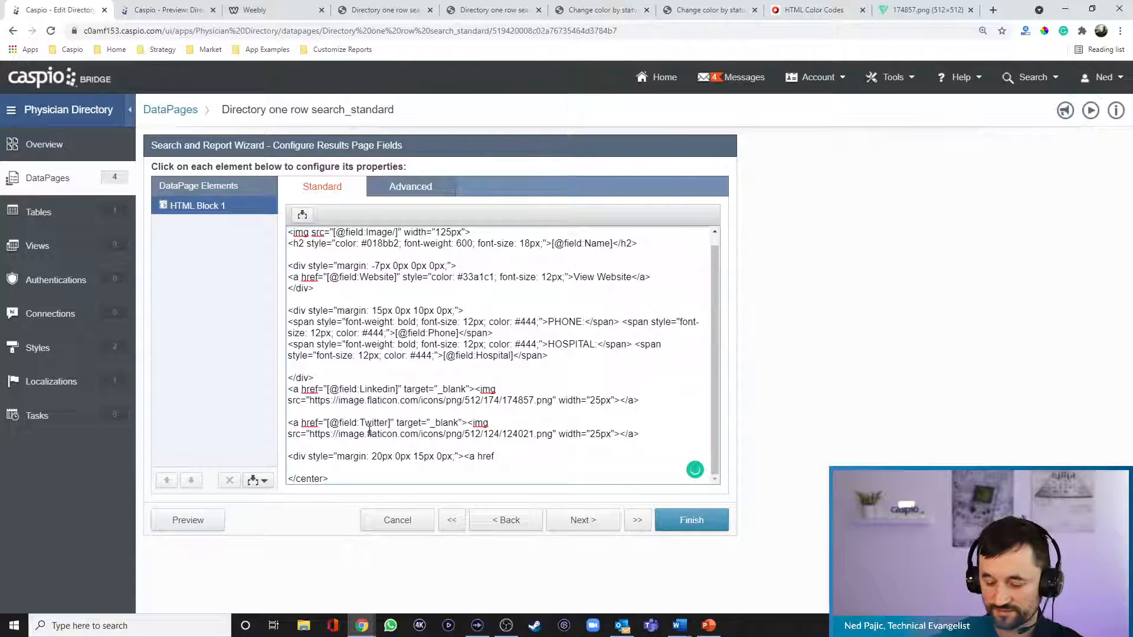
pyautogui.write('="#')
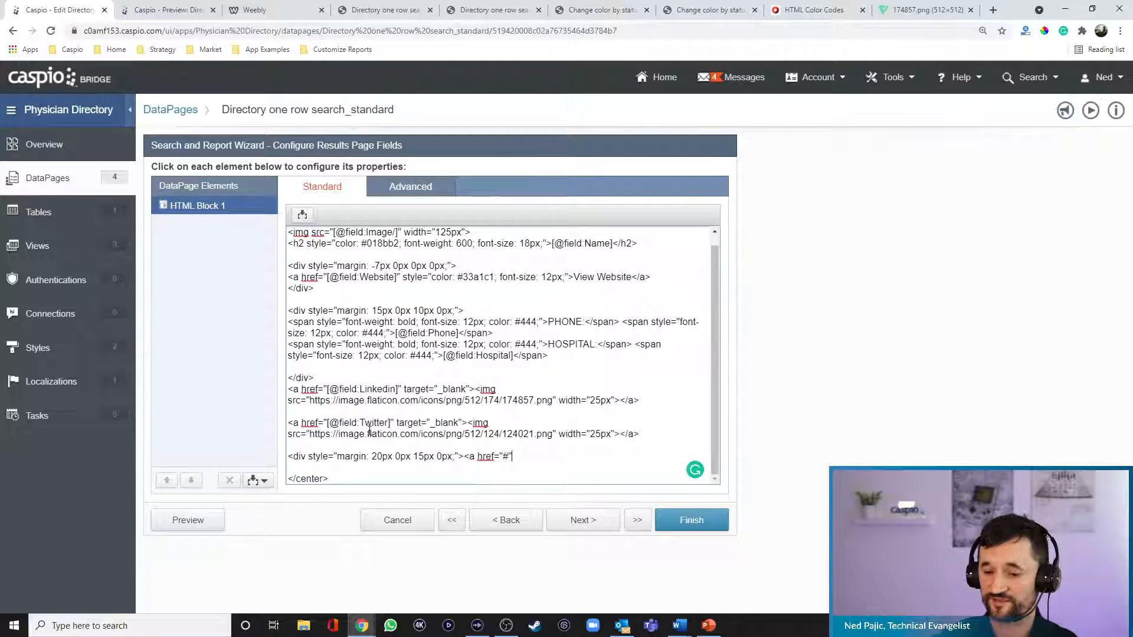
pyautogui.write('style')
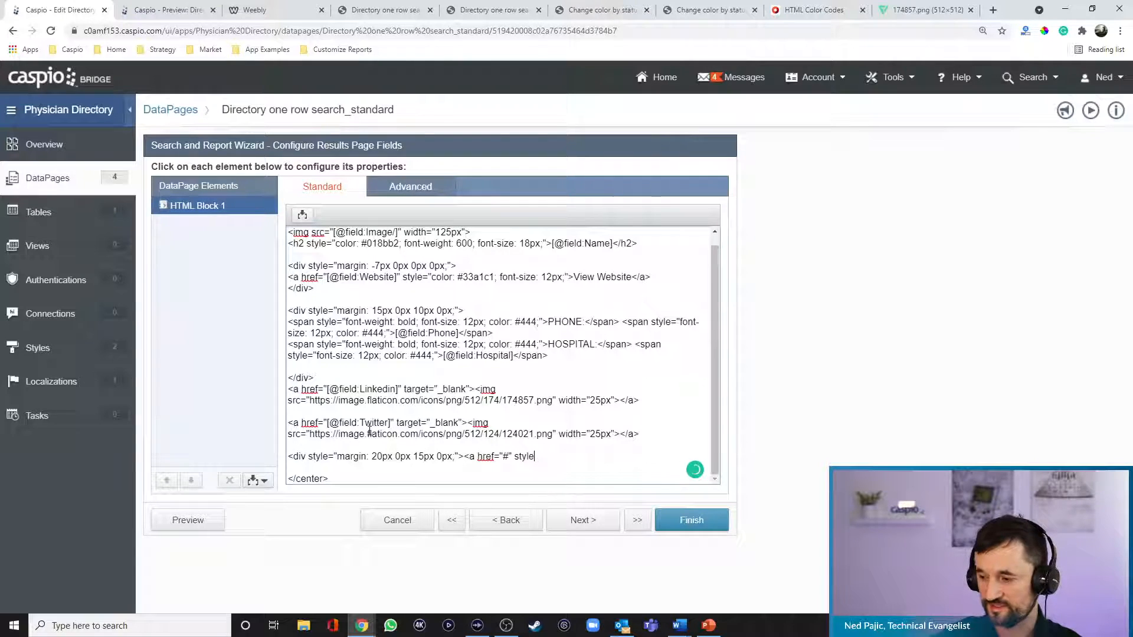
pyautogui.write('="')
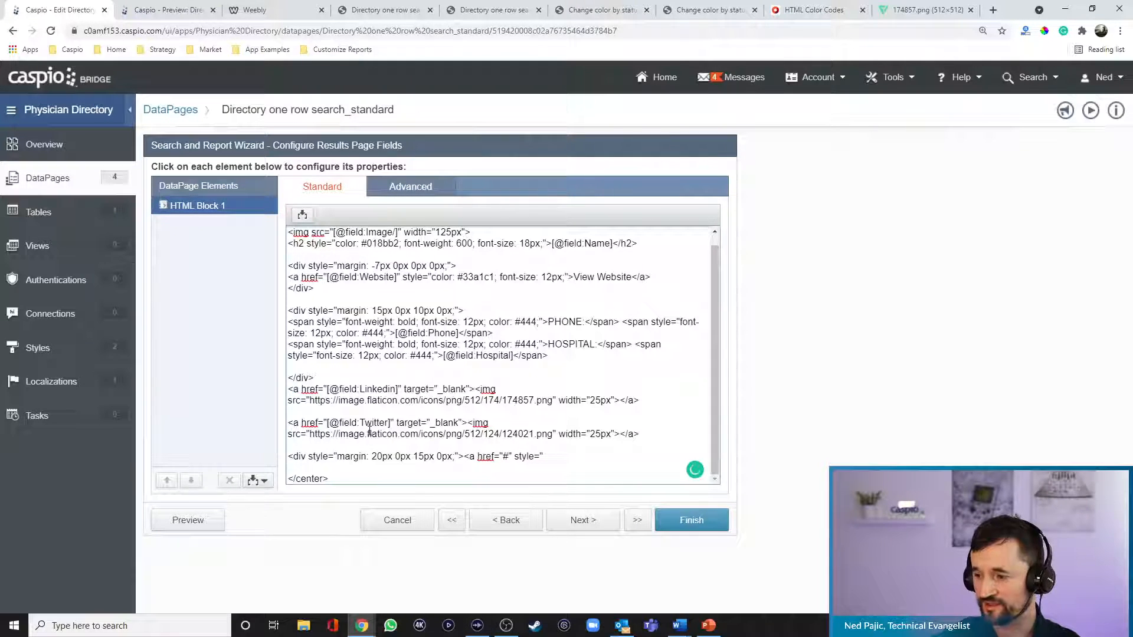
pyautogui.write('border')
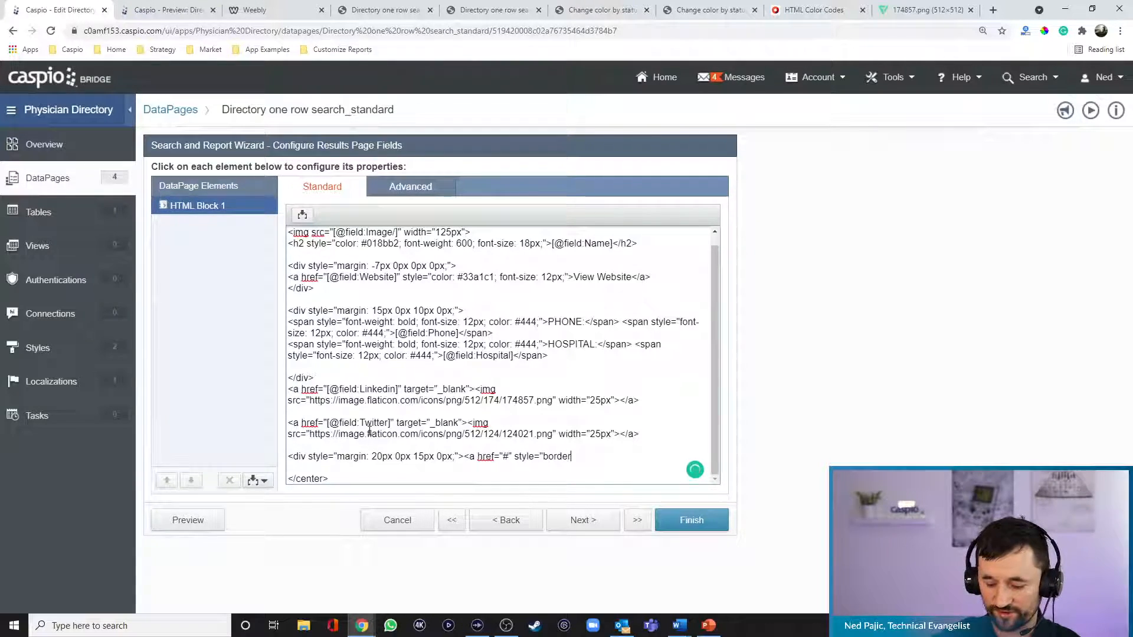
pyautogui.write(': 1p')
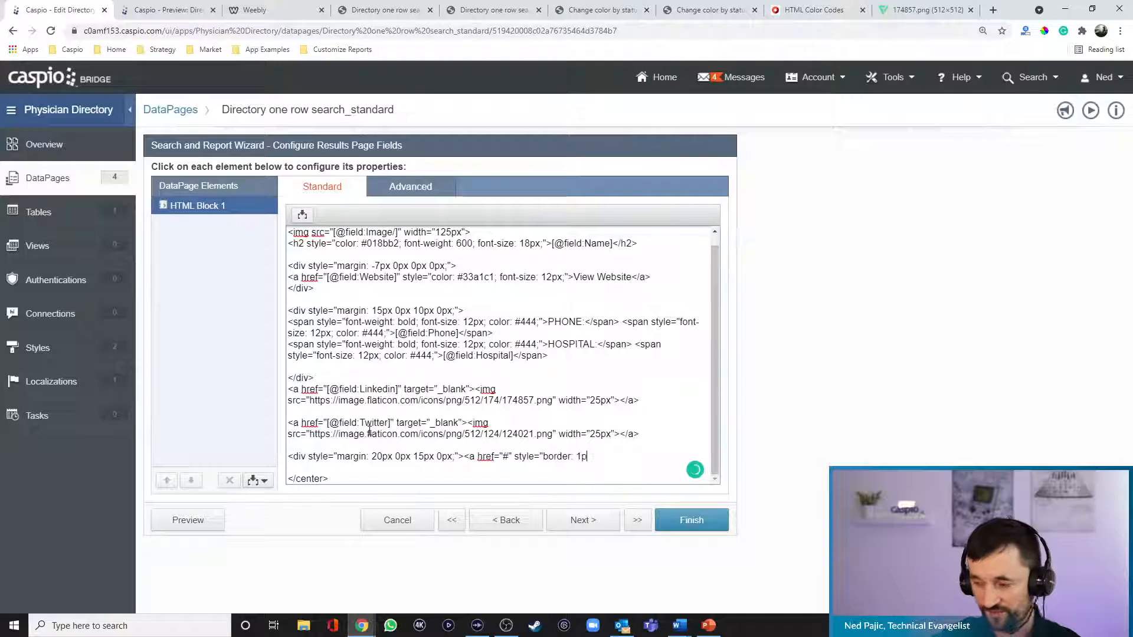
pyautogui.write('x solid')
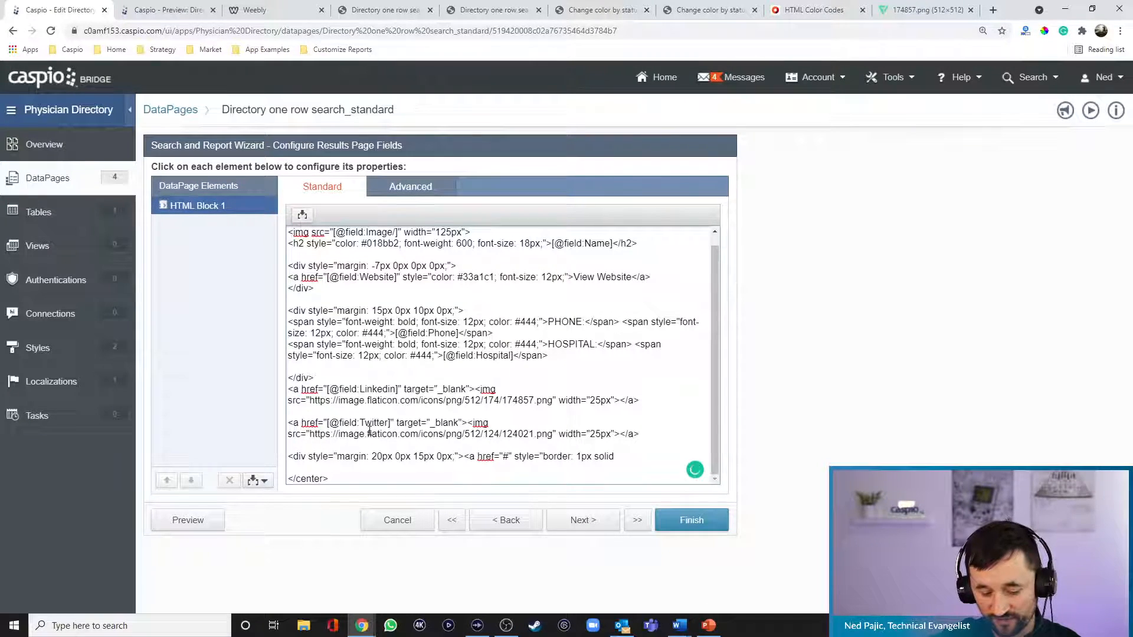
pyautogui.write(' #b4b4b4')
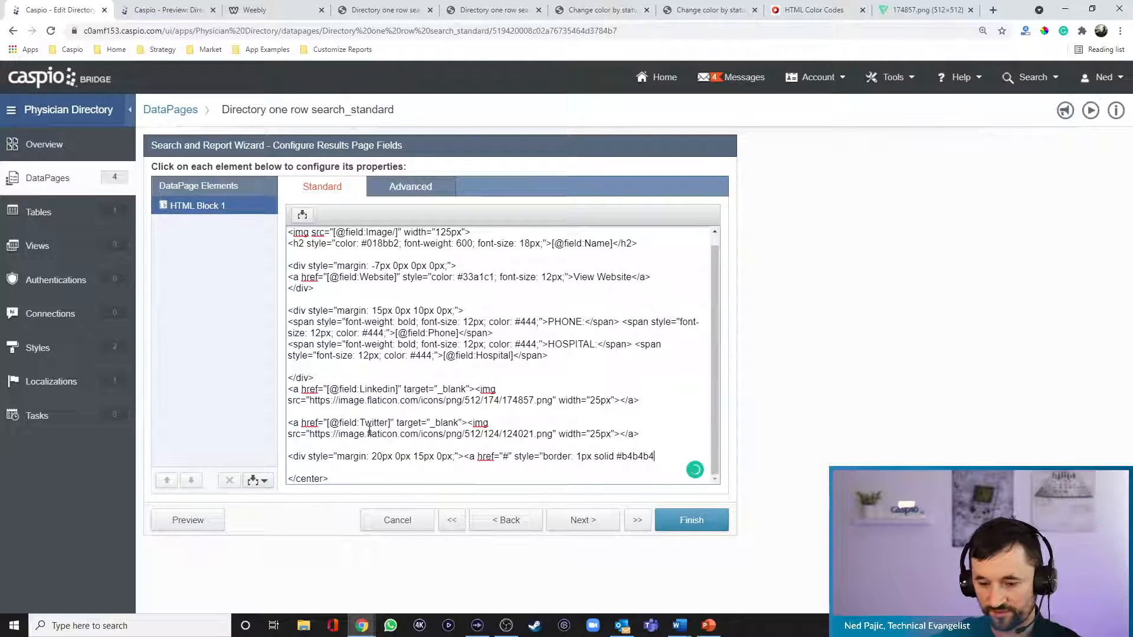
# Add padding: 10px 2px; to the new link's style after the border.
pyautogui.write('; pad')
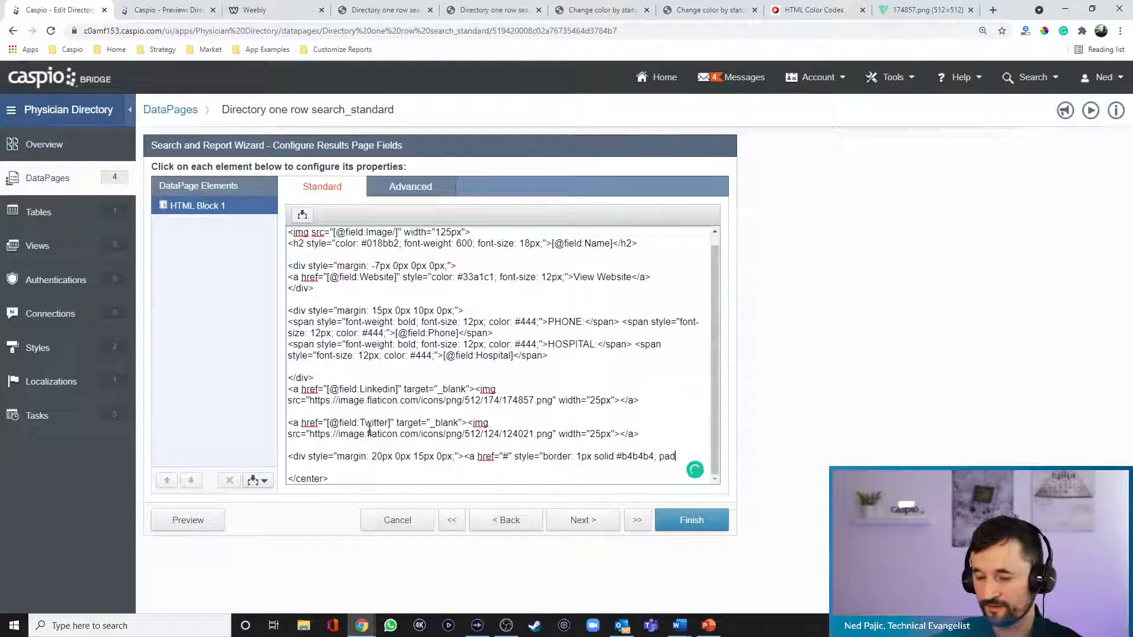
pyautogui.write('ding:')
pyautogui.write(' 10px 2pxp;')
pyautogui.press('BackSpace')
pyautogui.press('BackSpace')
pyautogui.press('BackSpace')
pyautogui.write(';')
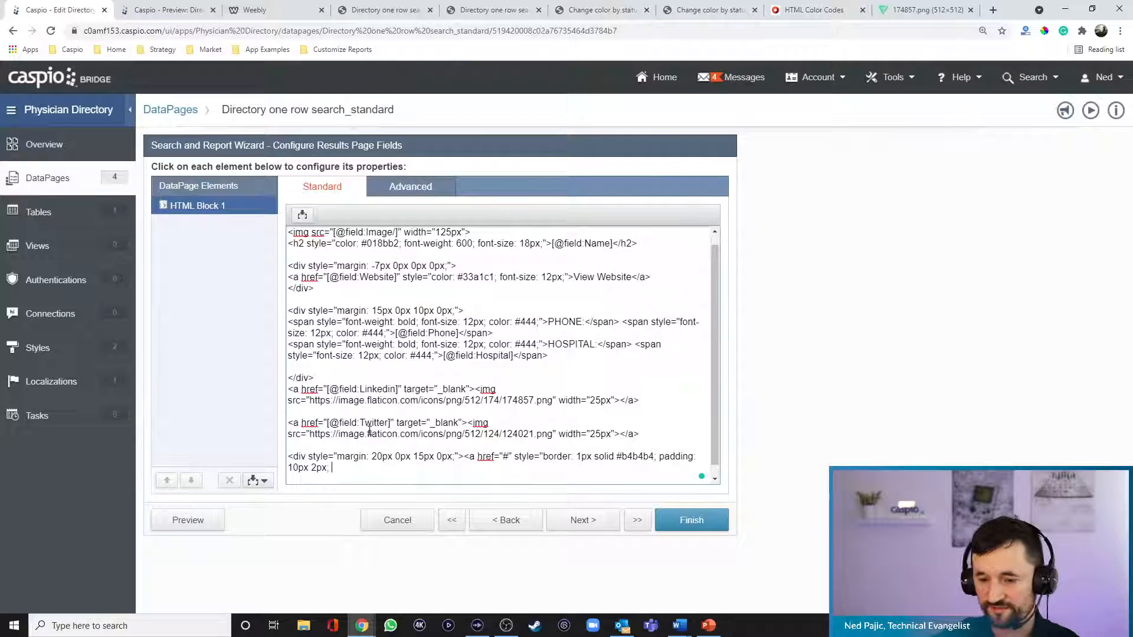
# Complete the link's style with background-color: #fff; color: #777; margin: 20px 0px 5px 0px; width: 100px; and close its opening tag.
pyautogui.write(' background-color: #fff; color: #')
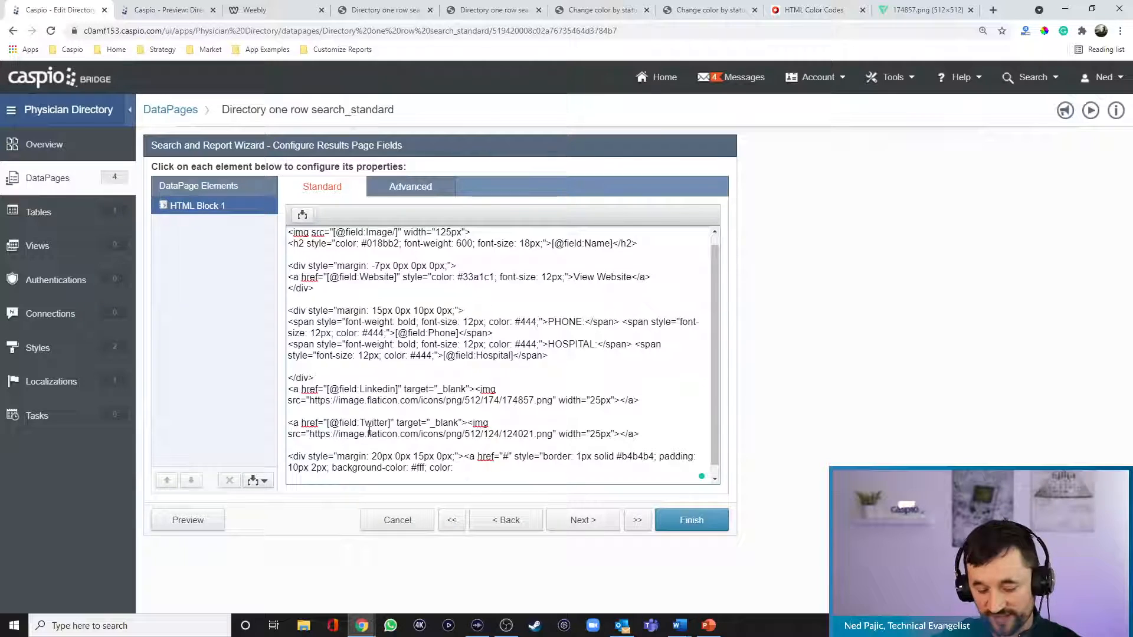
pyautogui.write('777;')
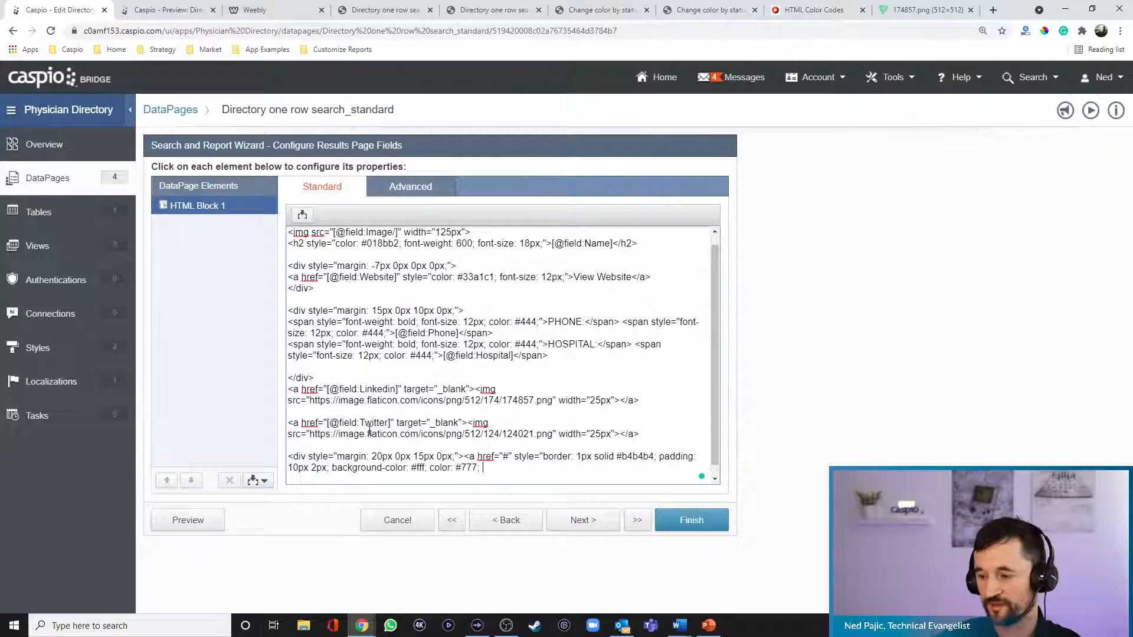
pyautogui.write(' margin: 20px 0px 5')
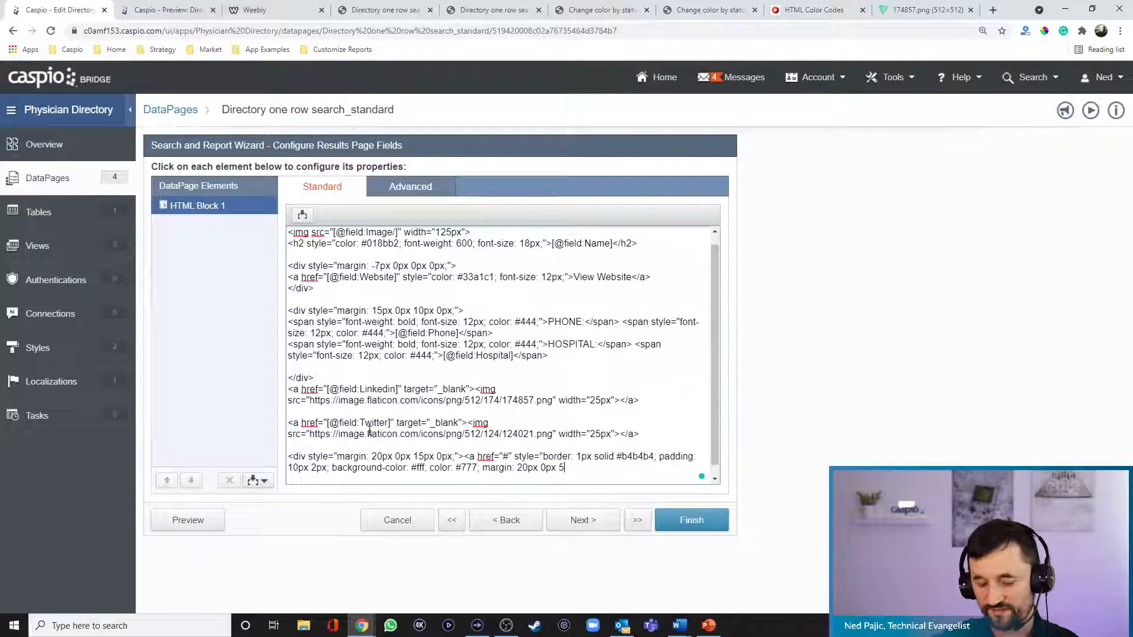
pyautogui.write('px 0px; width: 100px;">')
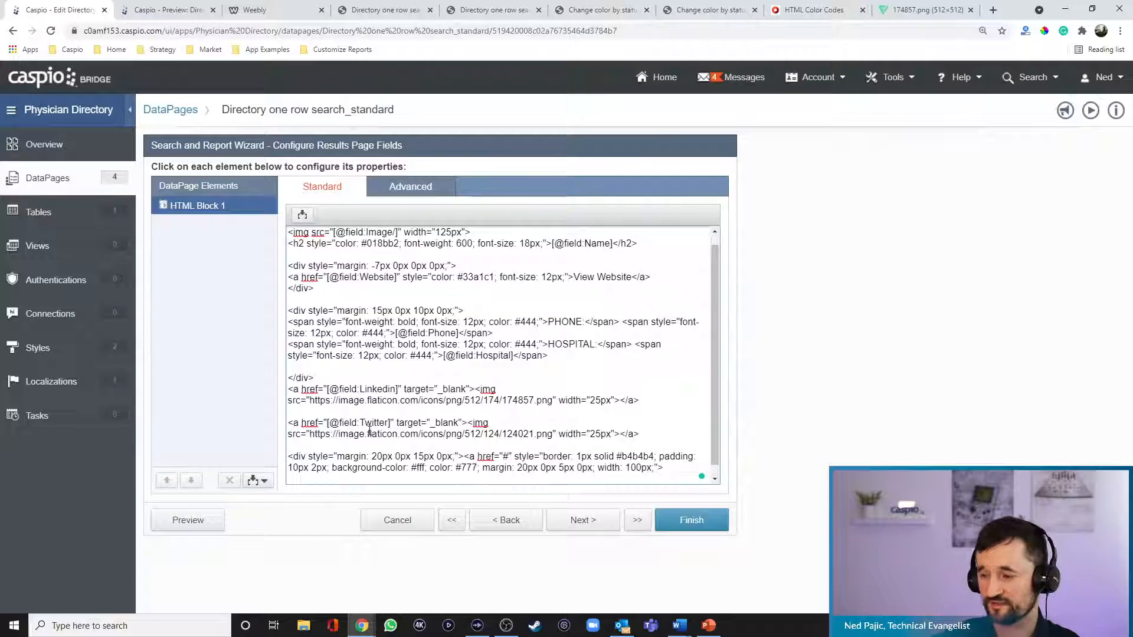
# Enter "View Profile" as the link text, close the link and its div, and preview the DataPage.
pyautogui.write('View Profile')
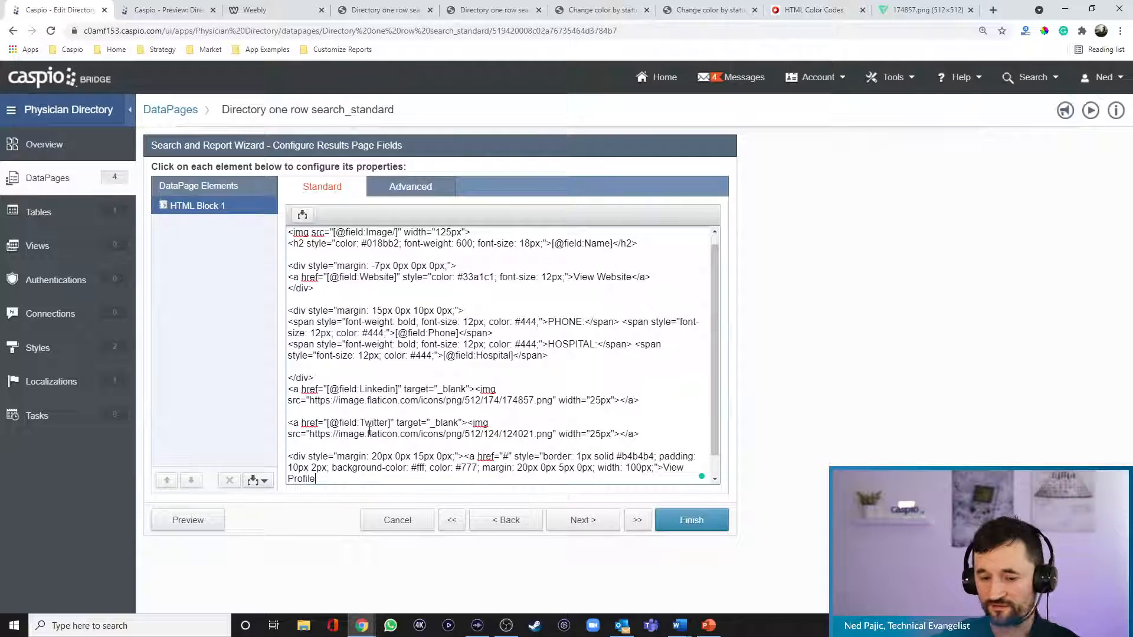
pyautogui.write('</a></div>')
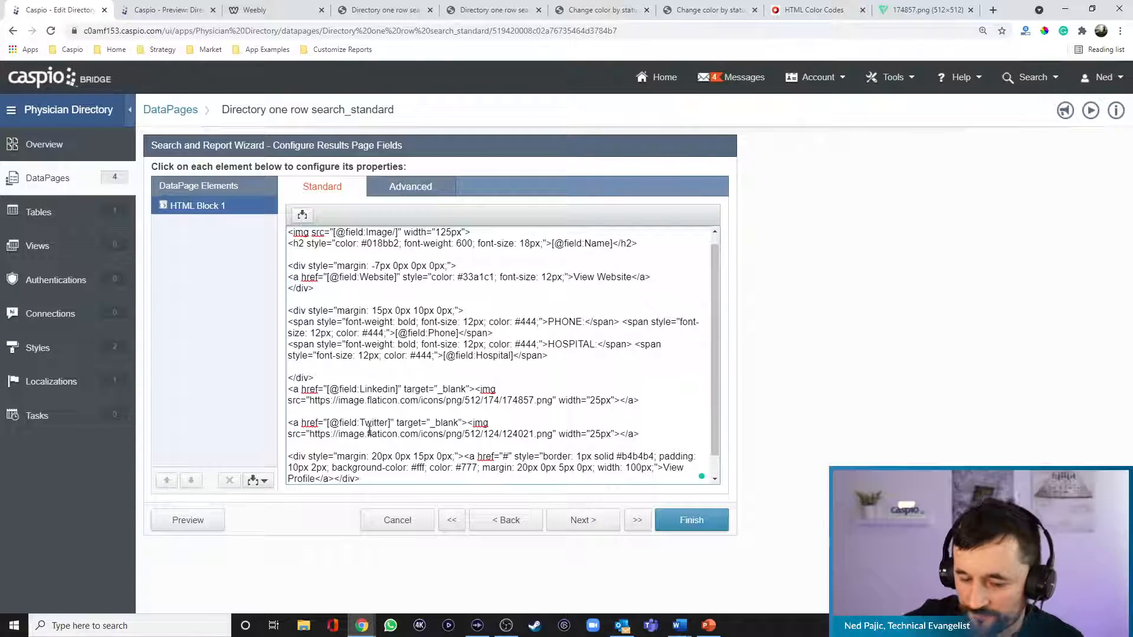
pyautogui.click(207, 523)
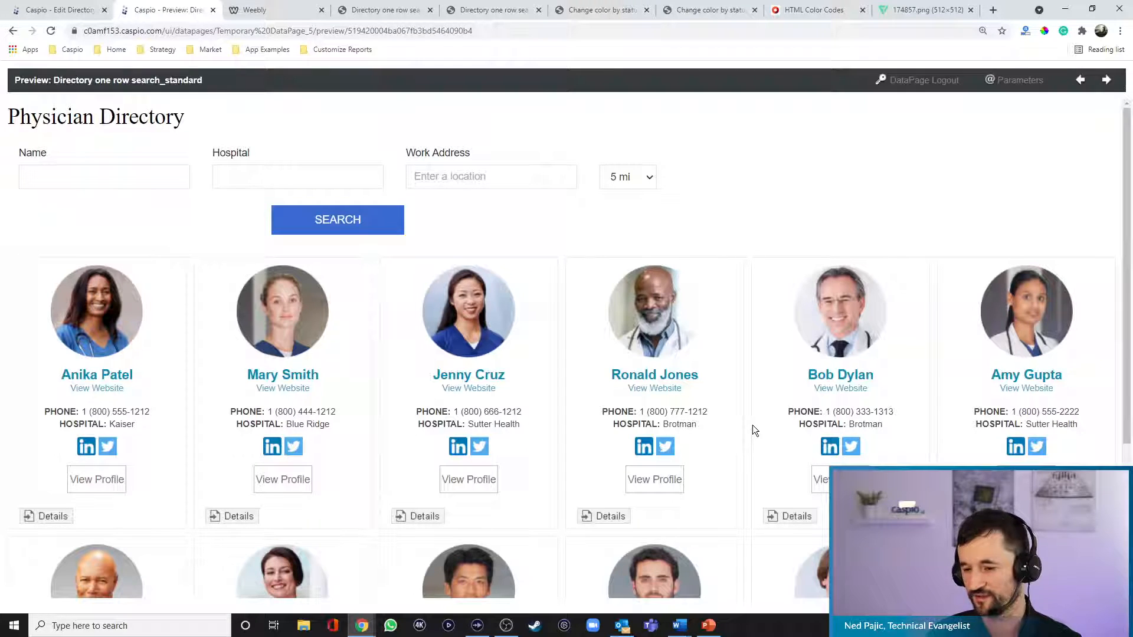
# Remove margin: 20px 0px 5px 0px; from the View Profile link's style and preview the DataPage.
pyautogui.click(61, 11)
pyautogui.moveTo(483, 469); pyautogui.dragTo(598, 471)
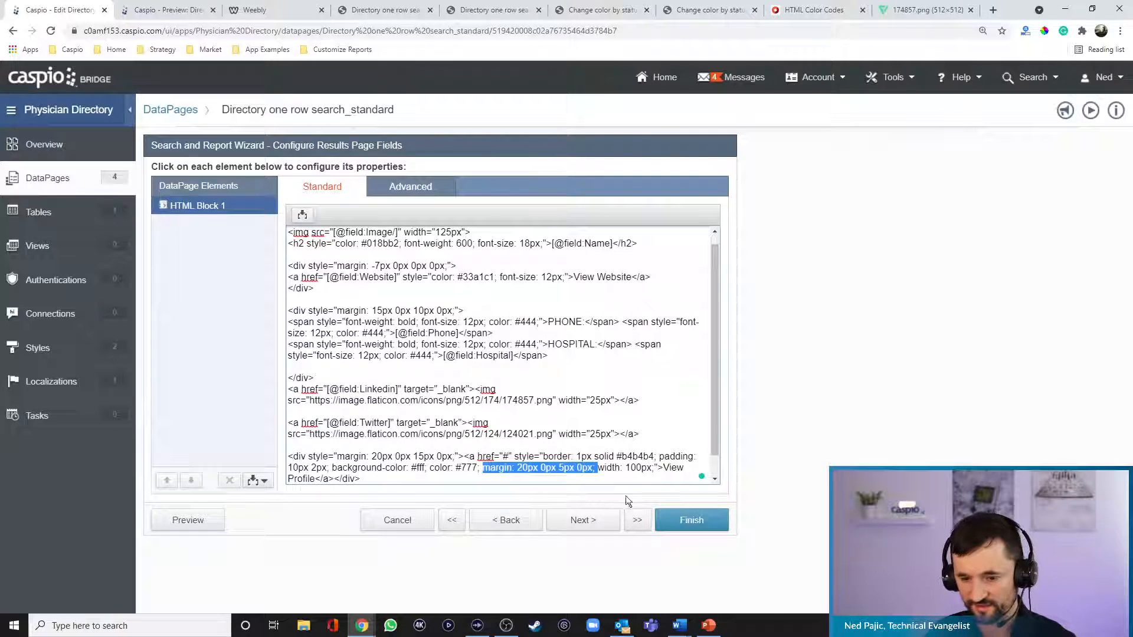
pyautogui.press('BackSpace')
pyautogui.click(186, 522)
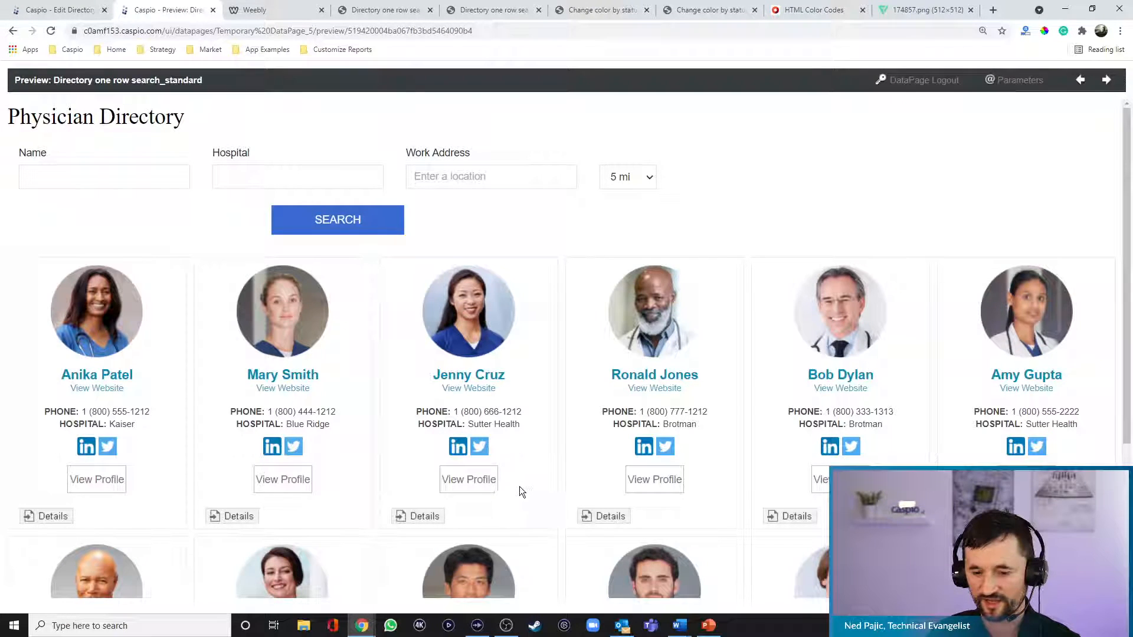
# Change the View Profile link's padding to 10px 20px in the HTML block and preview the DataPage.
pyautogui.click(59, 10)
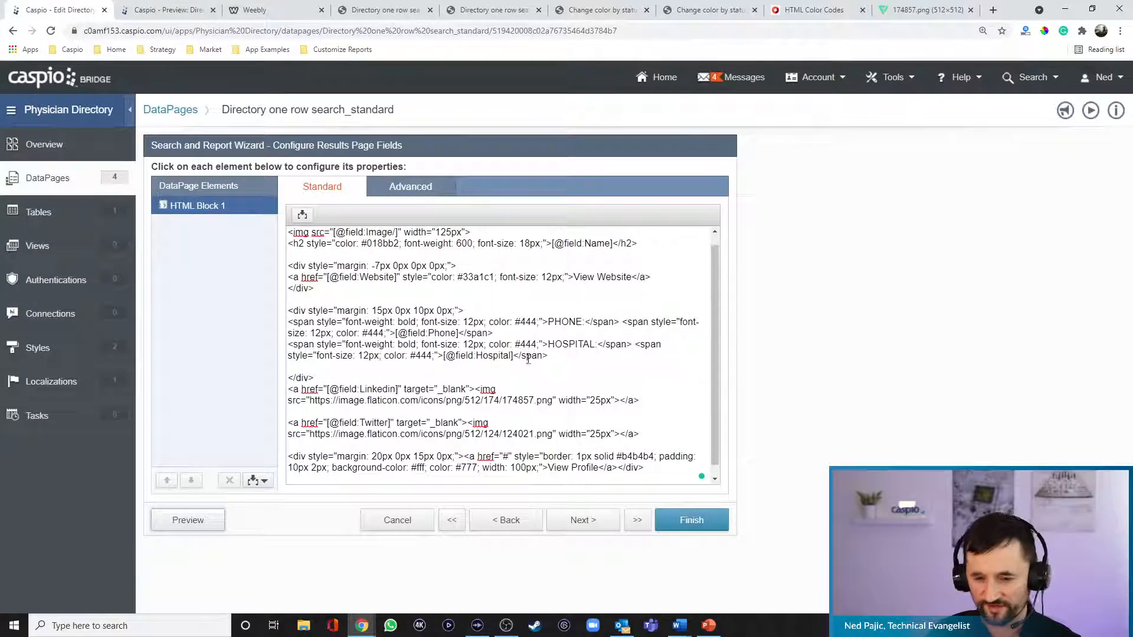
pyautogui.click(316, 467)
pyautogui.write('0')
pyautogui.click(194, 522)
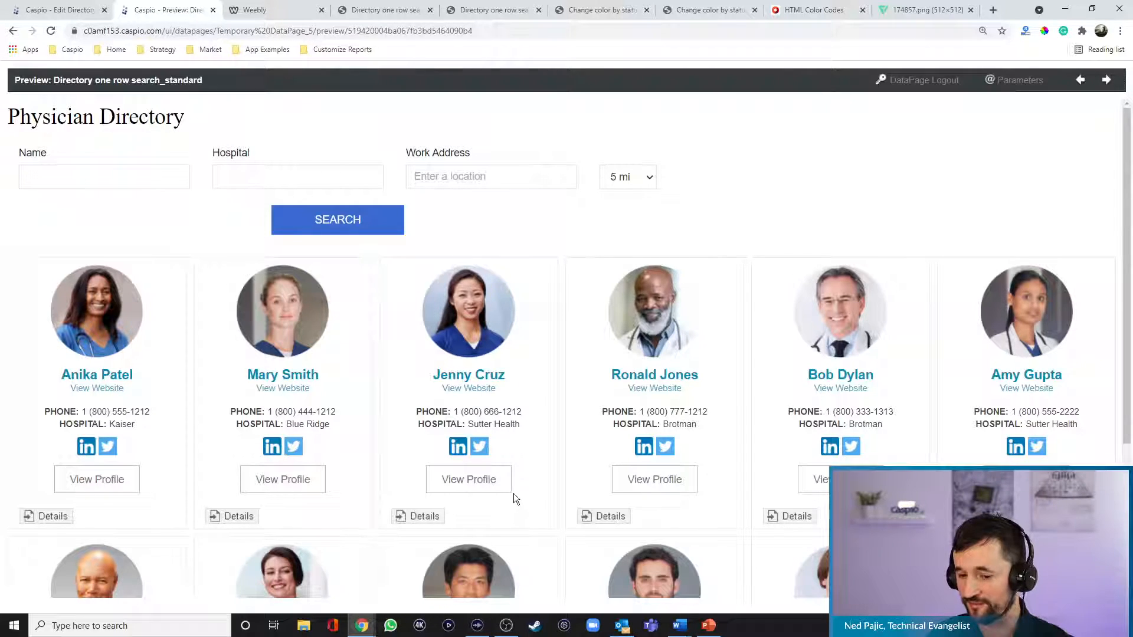
# Add border-radius: 5px; before the width in the View Profile link's style and preview the DataPage.
pyautogui.click(65, 10)
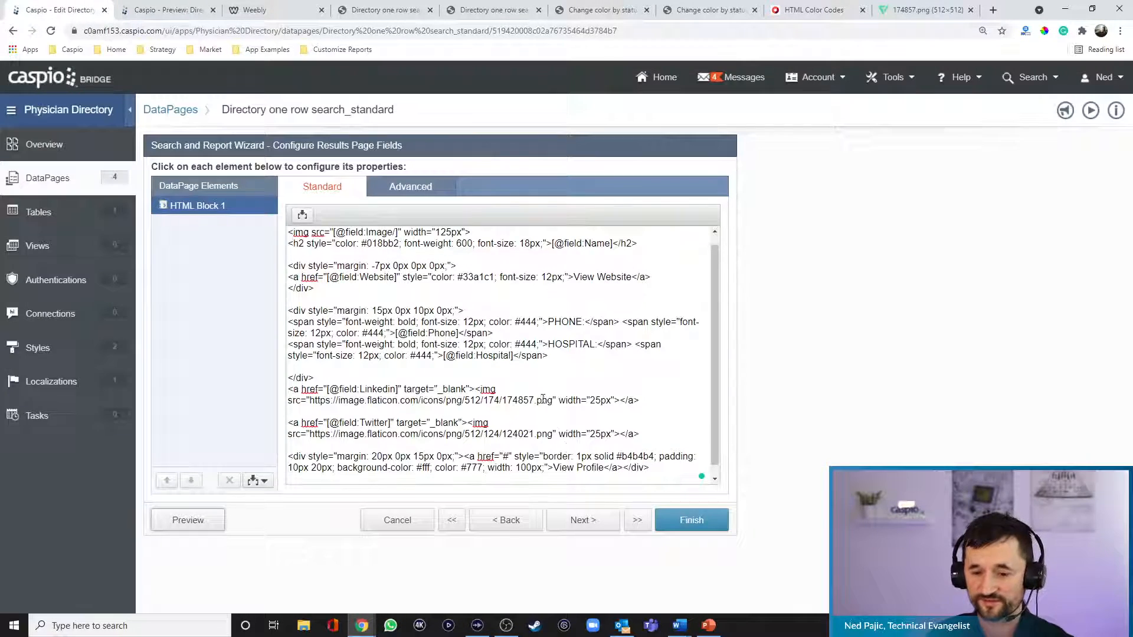
pyautogui.click(485, 469)
pyautogui.write('border-radius: ')
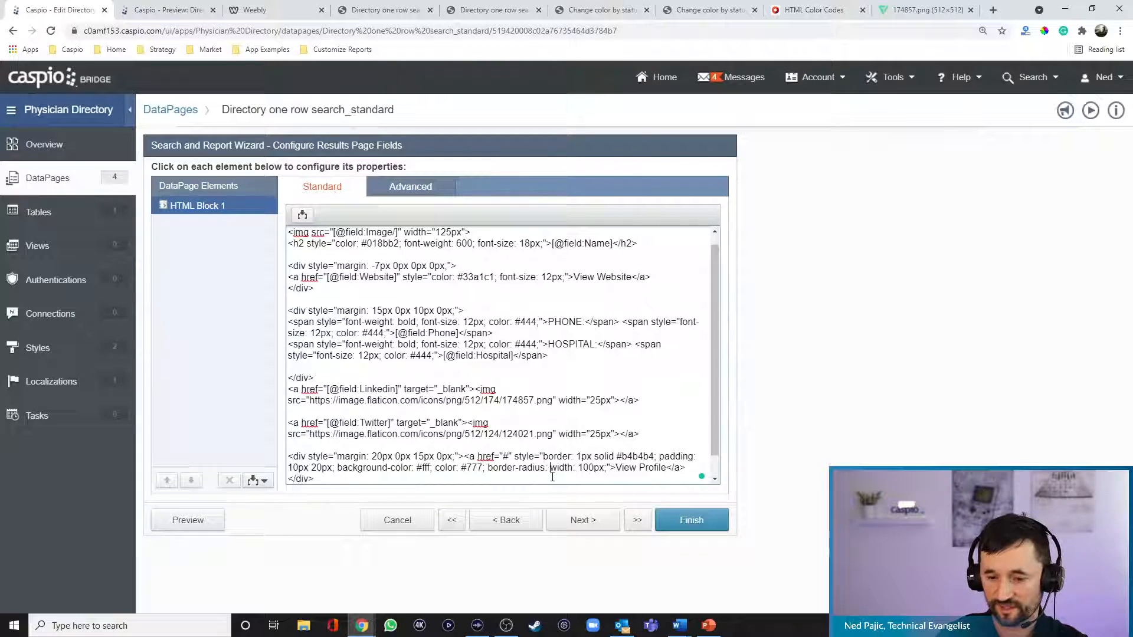
pyautogui.write('5px;')
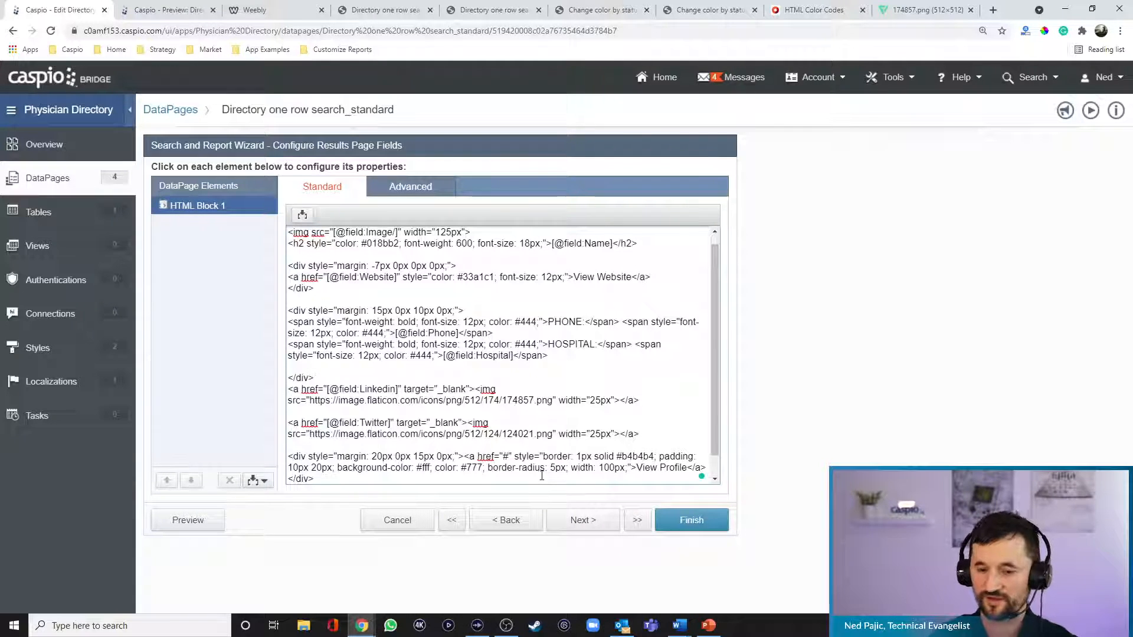
pyautogui.click(216, 521)
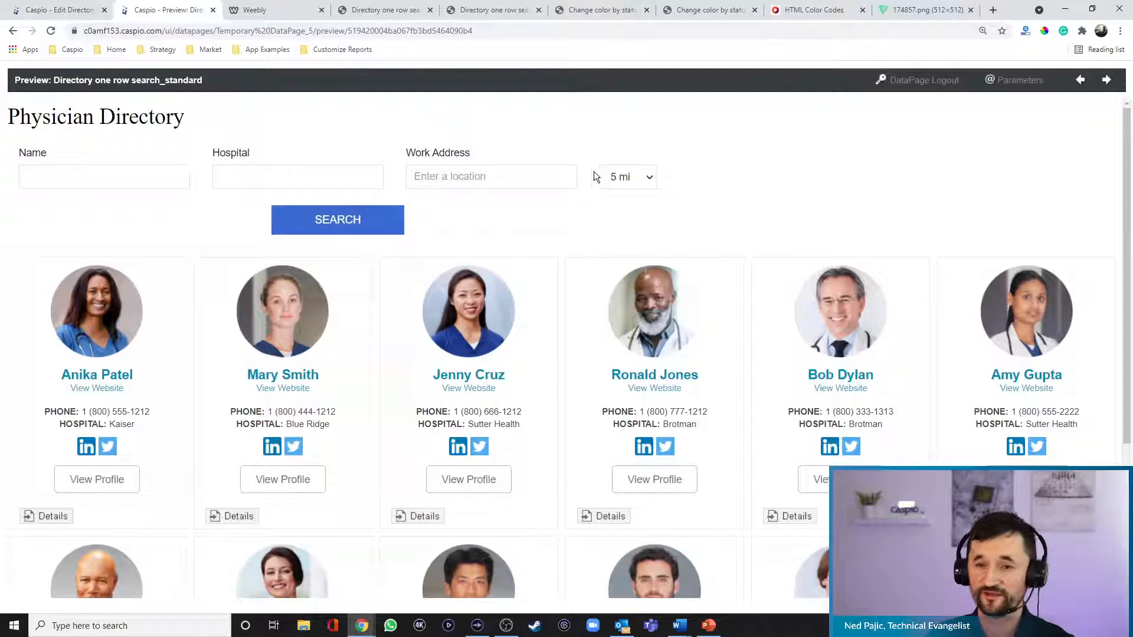
# Review the deployed directory pages, then compare the plain and color-coded versions of the status report.
pyautogui.click(393, 12)
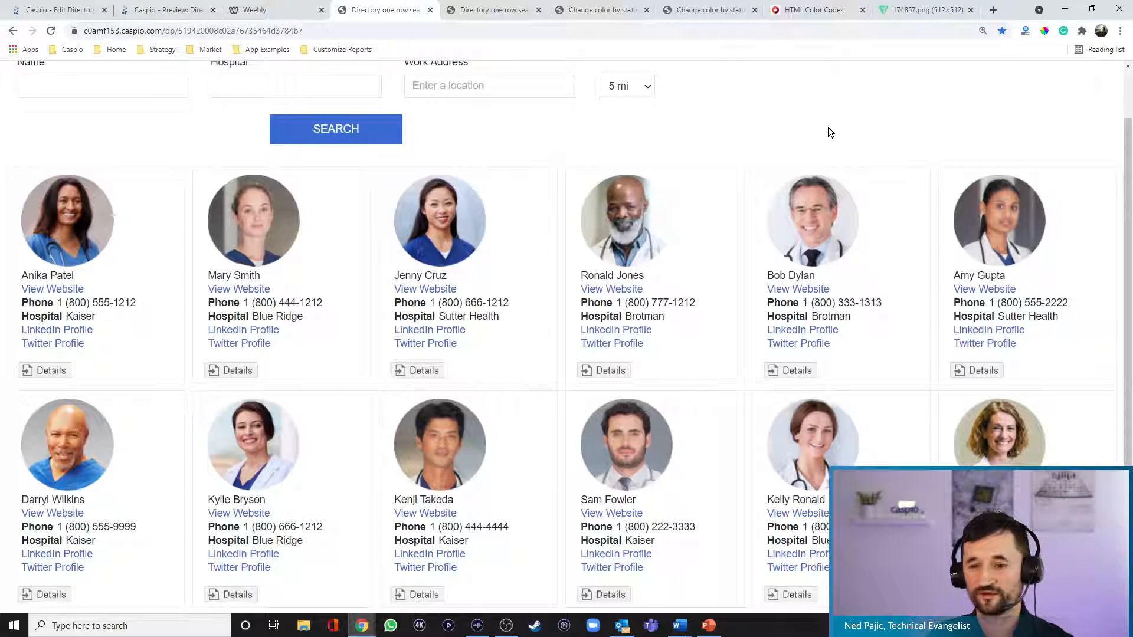
pyautogui.click(493, 12)
pyautogui.click(591, 12)
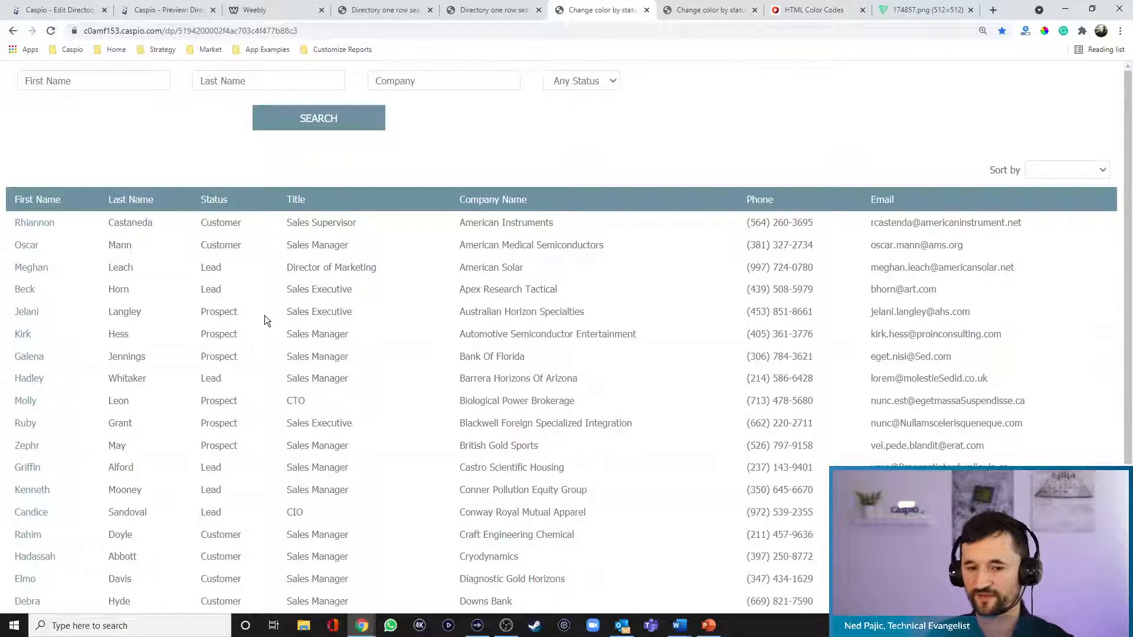
pyautogui.click(679, 17)
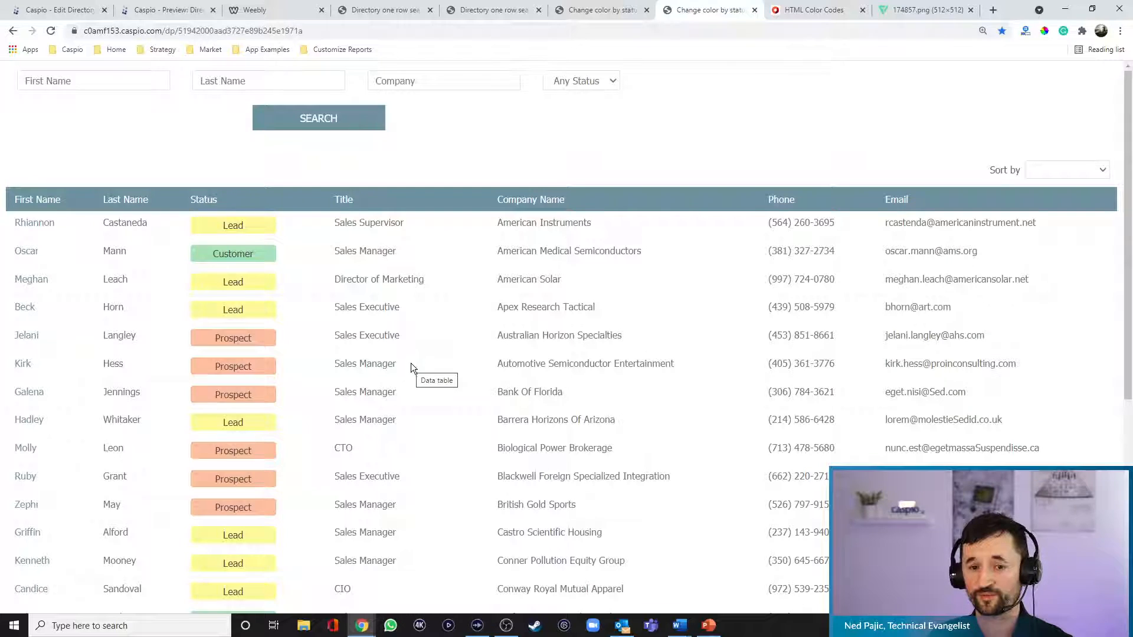
# Save the directory DataPage and open Change color by status (Standard) from the Change color based on status app for editing.
pyautogui.click(59, 10)
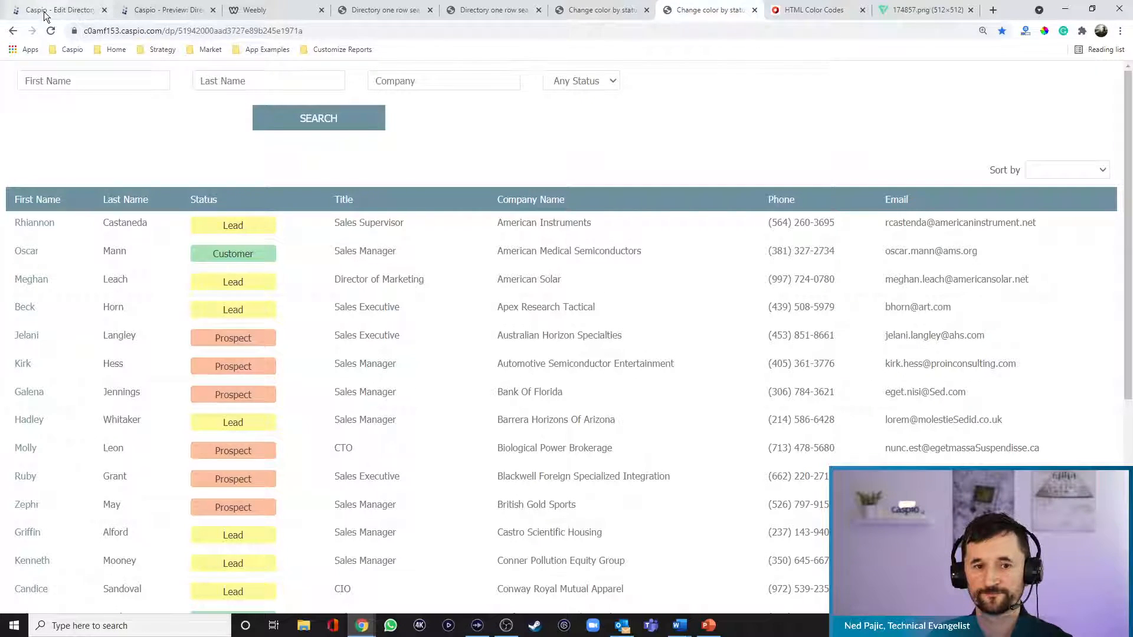
pyautogui.click(716, 521)
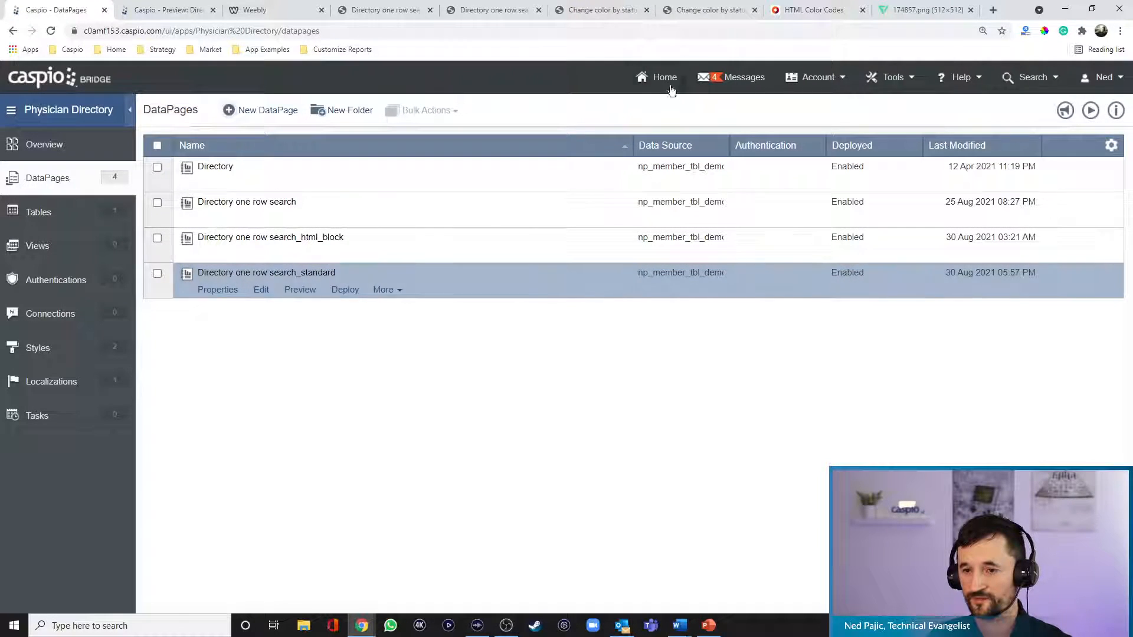
pyautogui.click(84, 190)
pyautogui.click(59, 177)
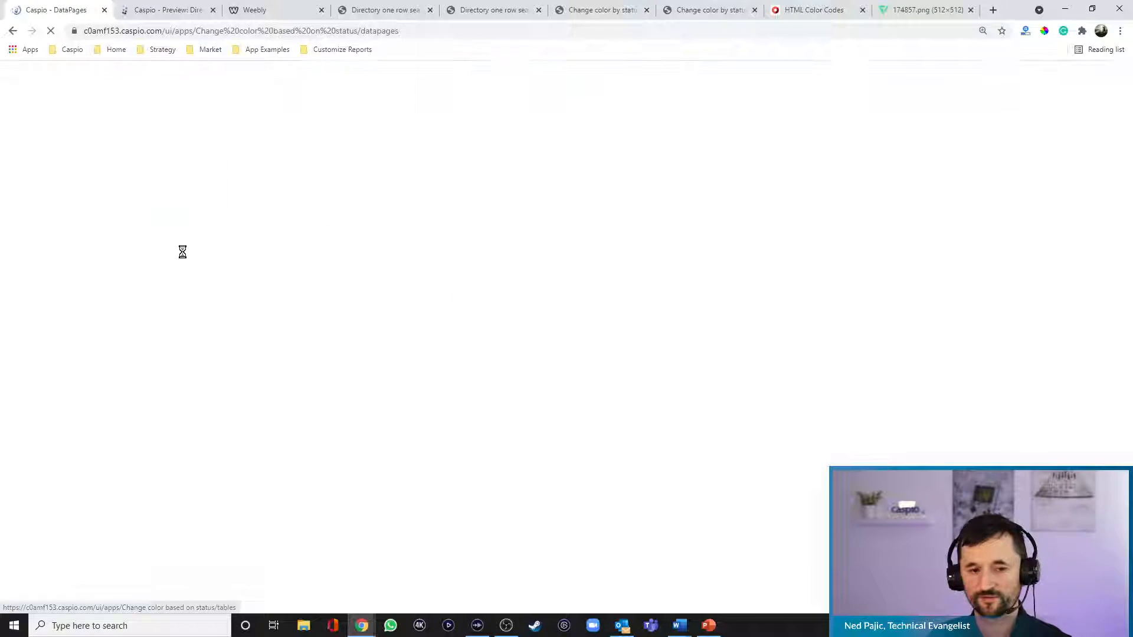
pyautogui.click(261, 219)
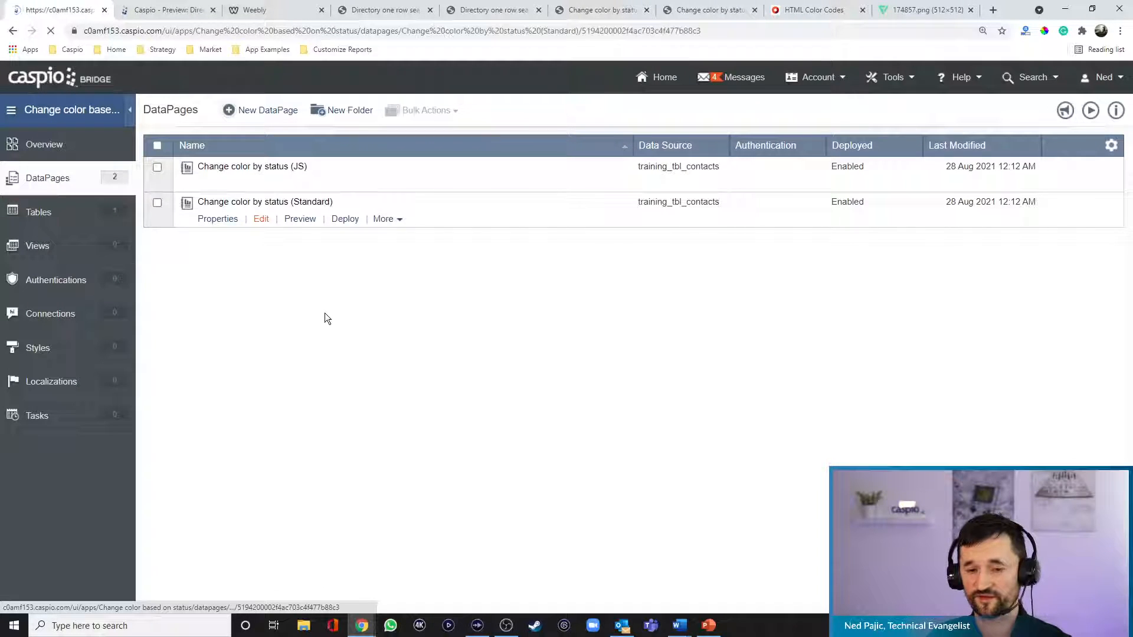
# Advance through the Search and Report Wizard to Configure Results Page Fields.
pyautogui.click(597, 523)
pyautogui.click(596, 523)
pyautogui.click(595, 523)
pyautogui.click(587, 519)
pyautogui.click(588, 519)
pyautogui.click(587, 519)
pyautogui.click(587, 520)
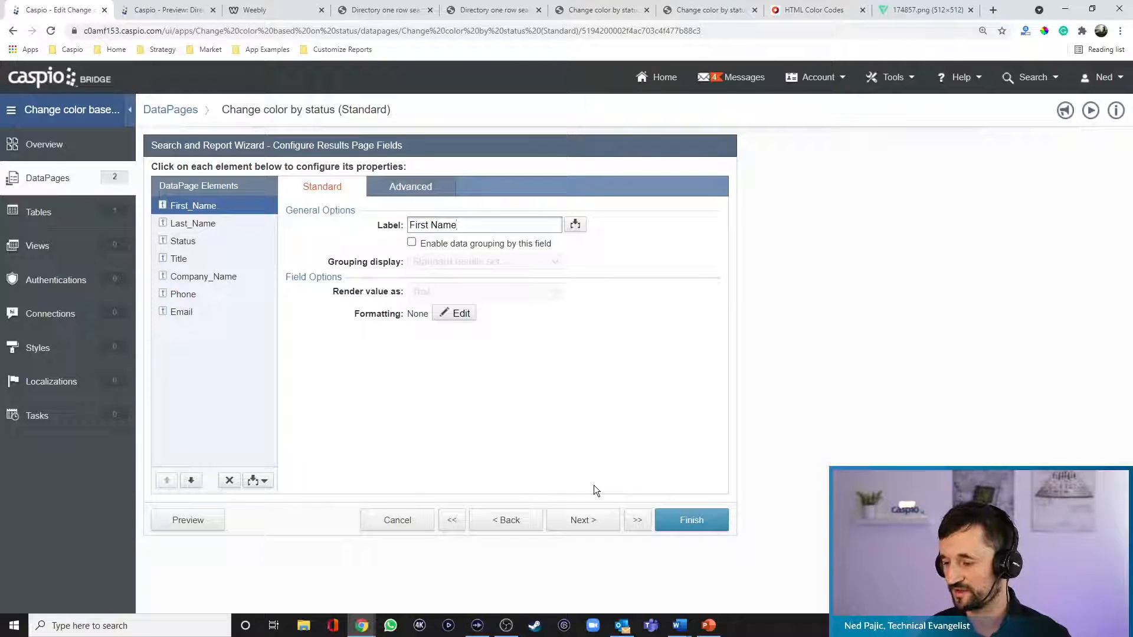
# Add an HTML block to the results page elements and disable its HTML editor.
pyautogui.click(255, 481)
pyautogui.click(242, 501)
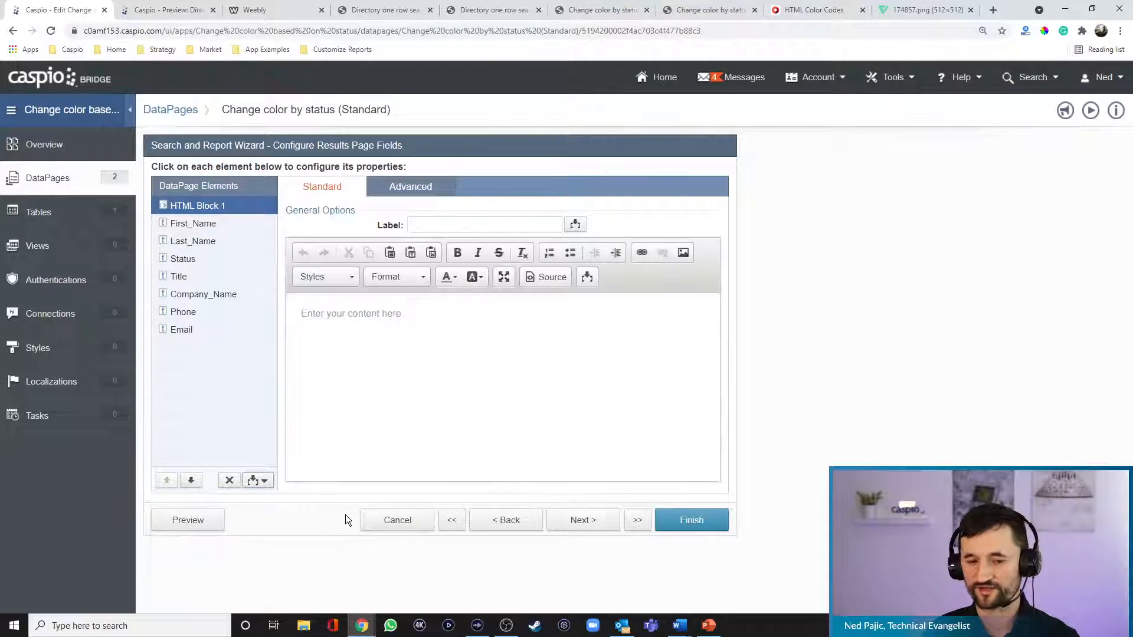
pyautogui.click(409, 194)
pyautogui.click(444, 242)
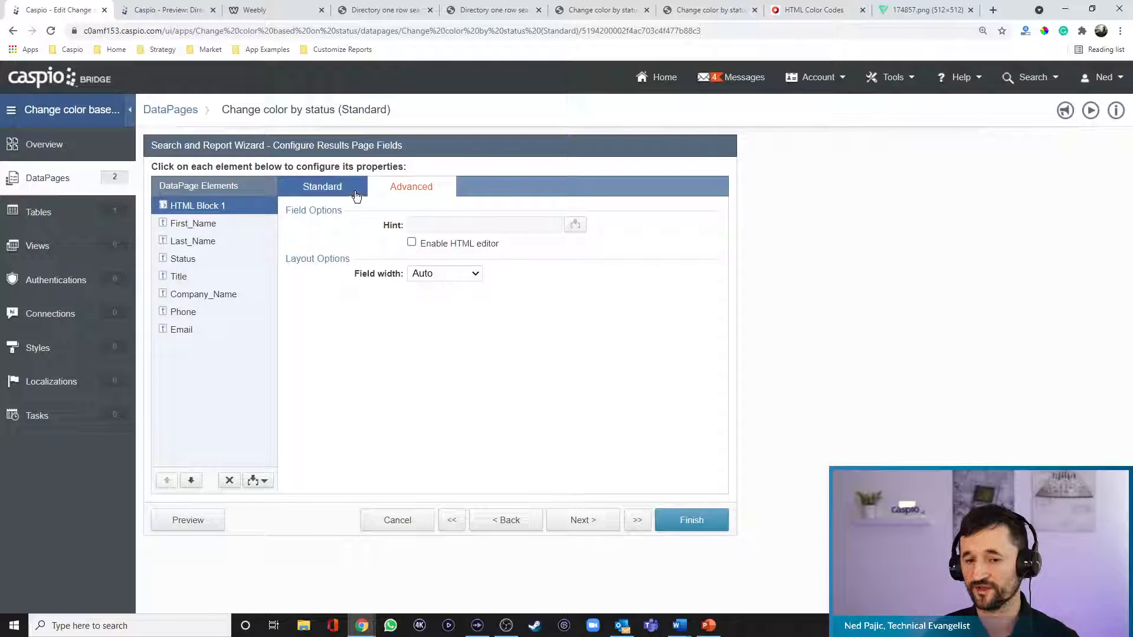
pyautogui.click(346, 189)
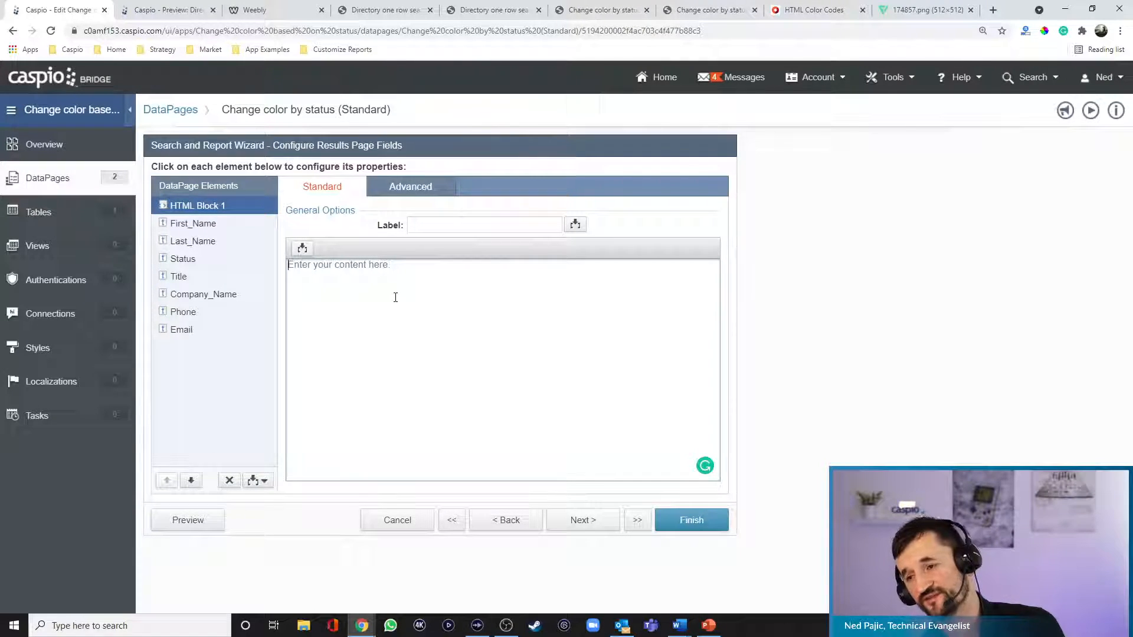
pyautogui.write('<span')
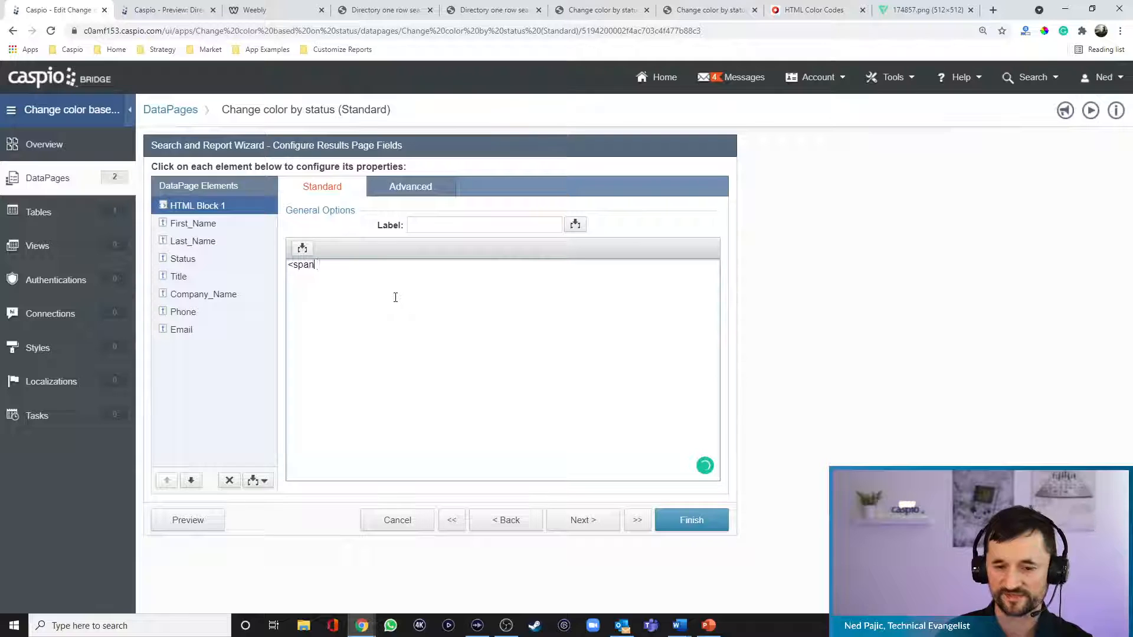
pyautogui.write(' id=')
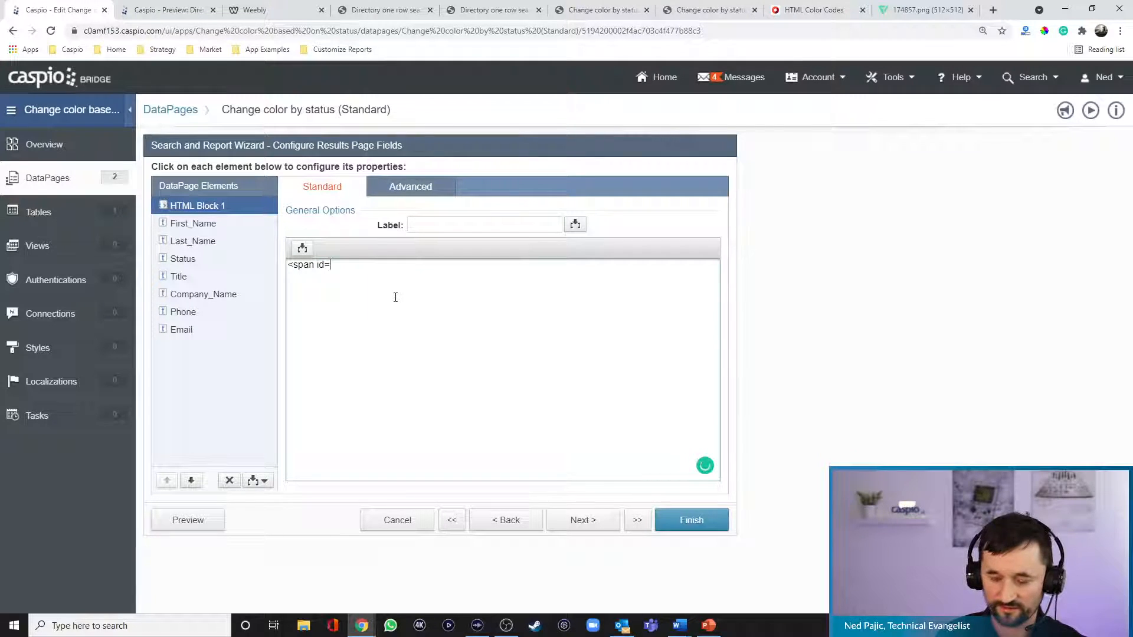
pyautogui.write('"row')
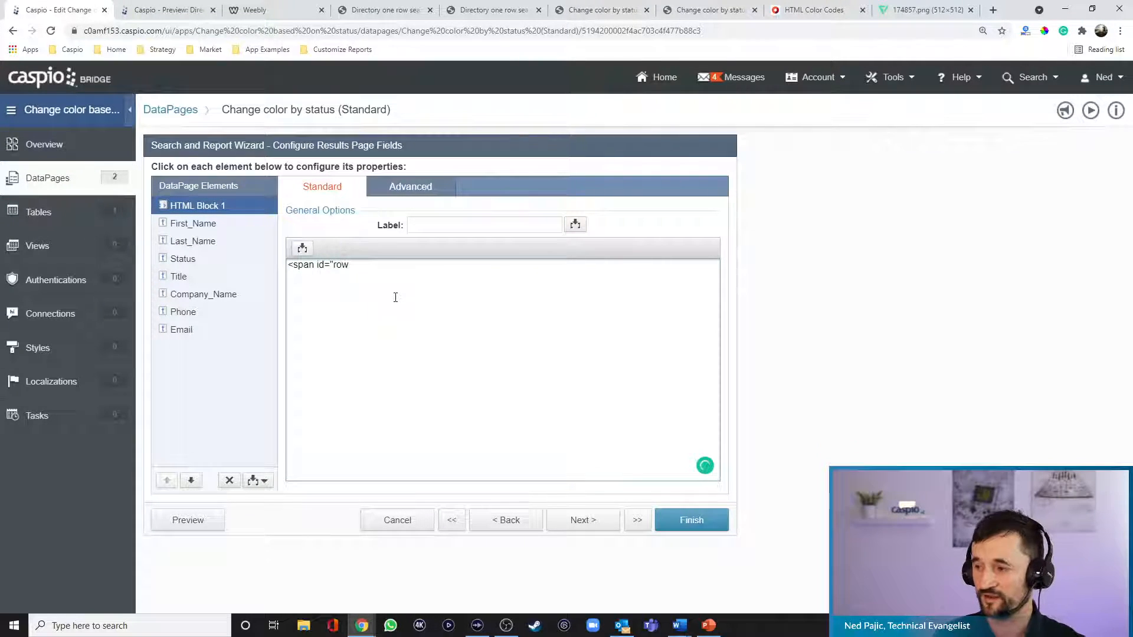
pyautogui.click(302, 248)
pyautogui.click(300, 271)
pyautogui.click(263, 313)
pyautogui.click(248, 317)
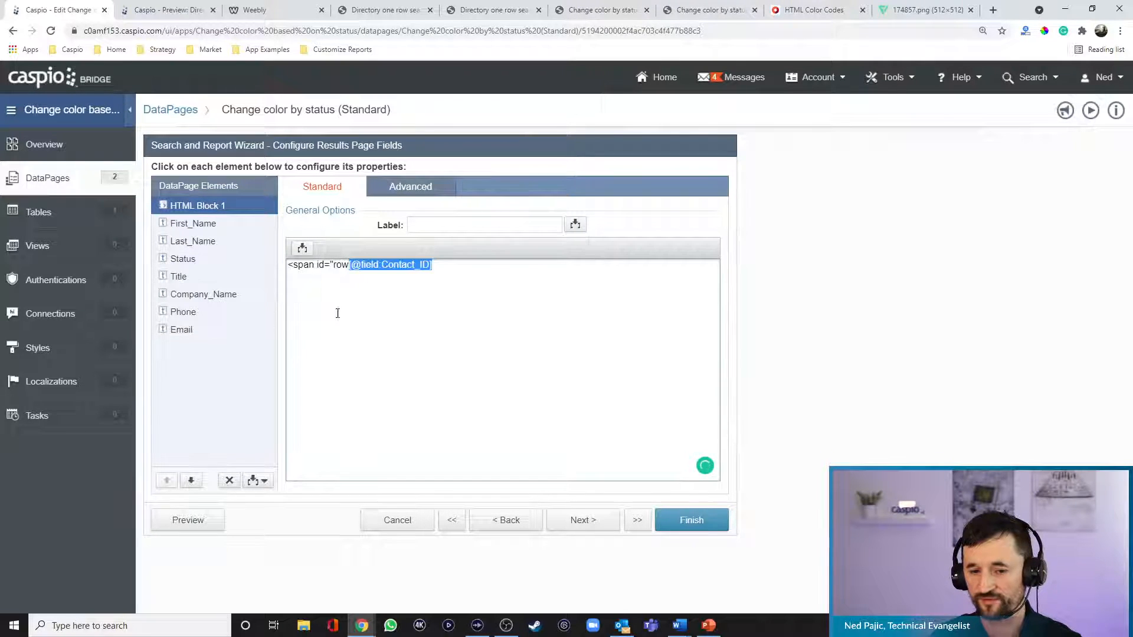
pyautogui.click(473, 264)
pyautogui.write('"')
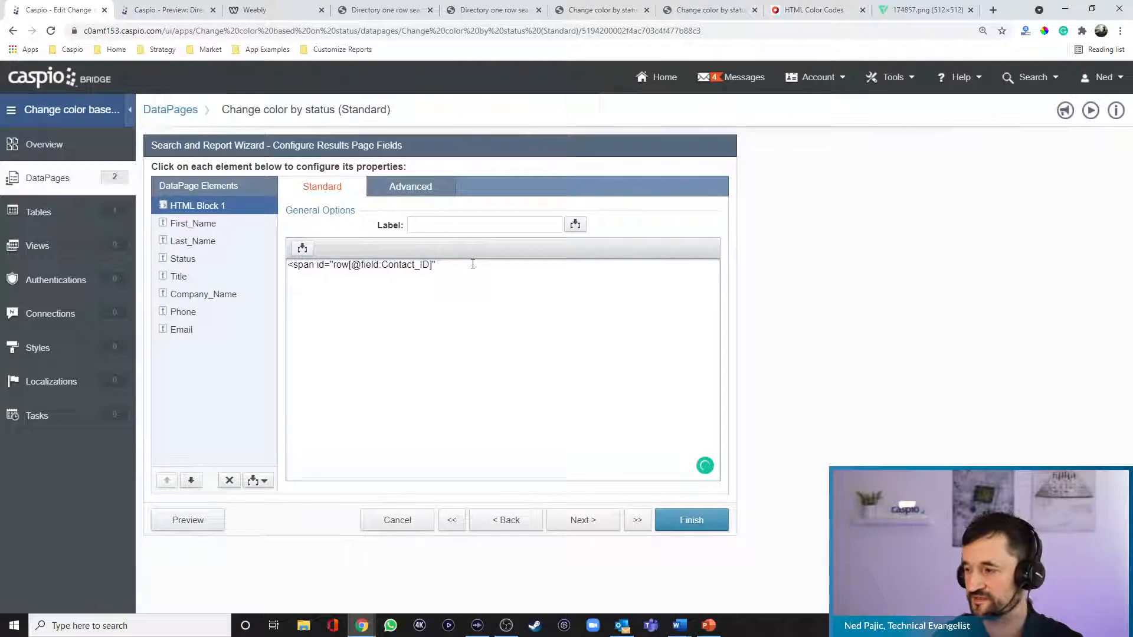
pyautogui.write('>')
pyautogui.click(302, 249)
pyautogui.click(301, 271)
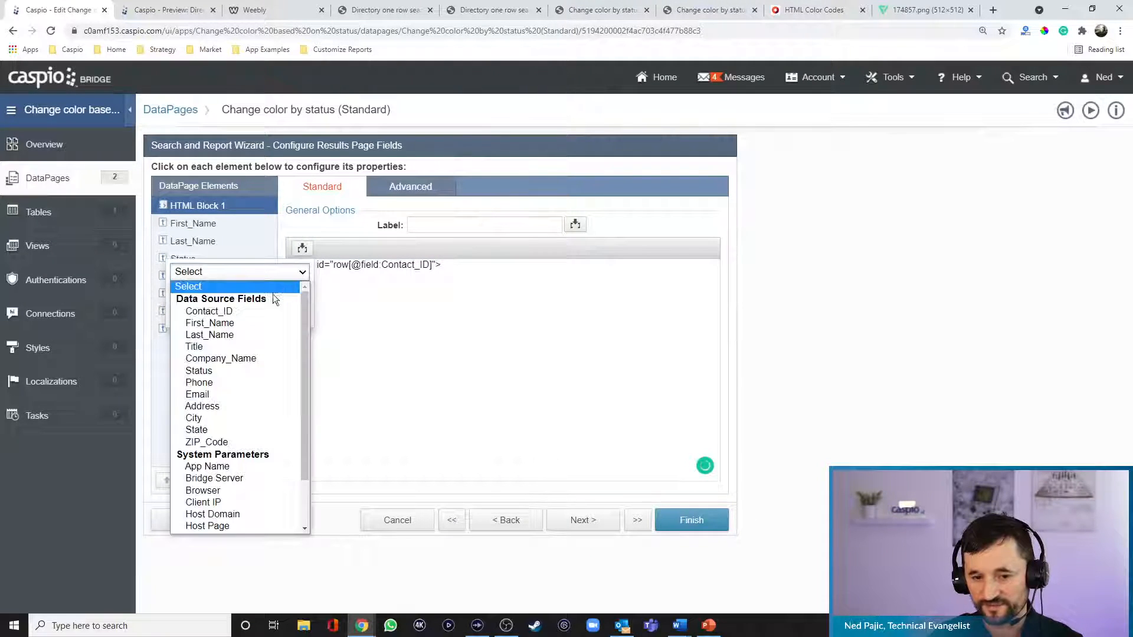
pyautogui.click(231, 371)
pyautogui.click(243, 318)
pyautogui.click(526, 268)
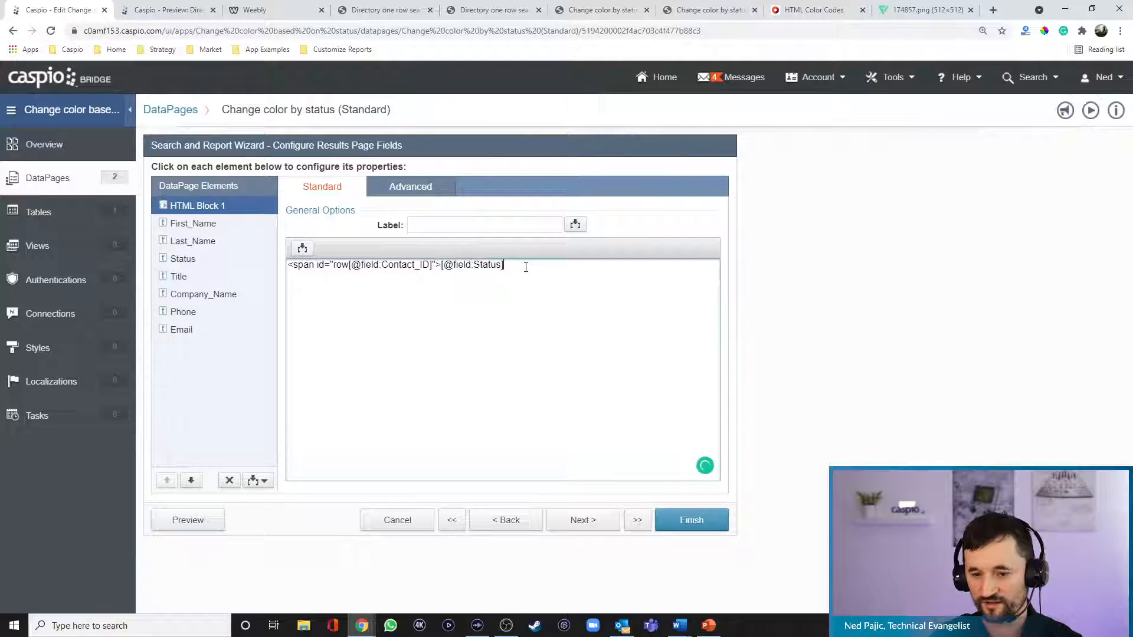
pyautogui.write('</span>')
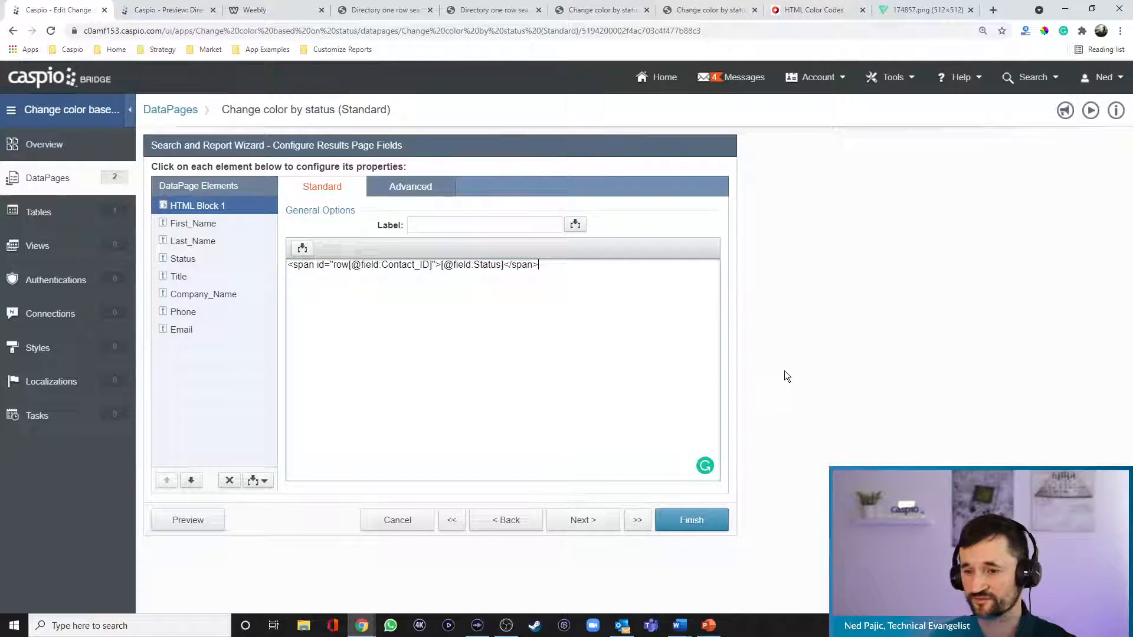
# Add opening and closing script tags below the span, with blank lines between them.
pyautogui.press('Return')
pyautogui.write('<s')
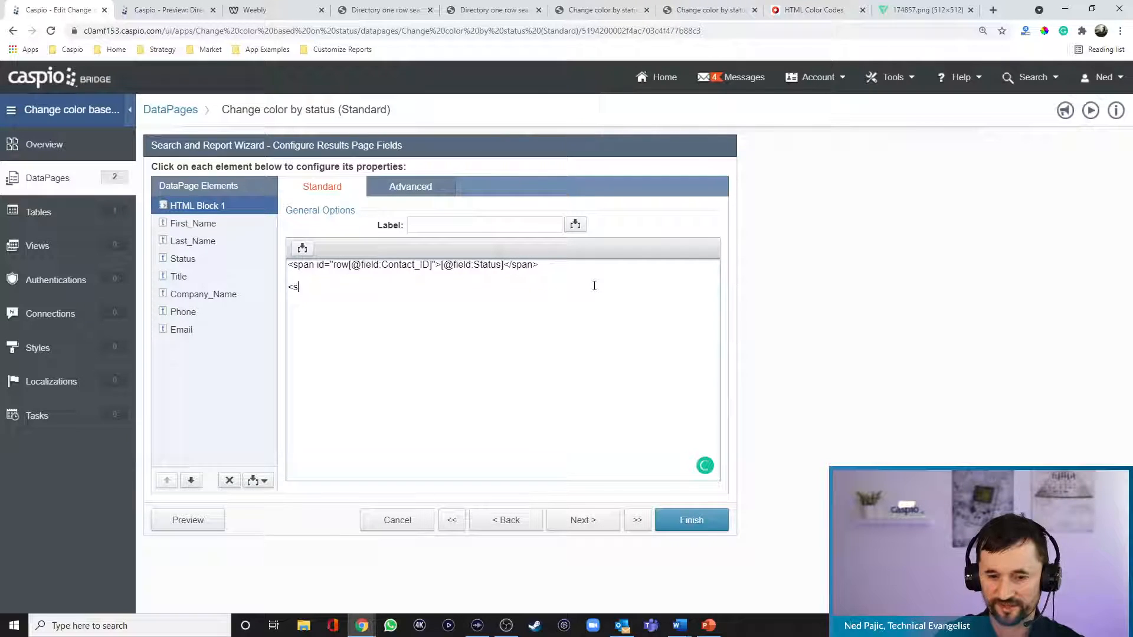
pyautogui.write('cript>')
pyautogui.press('Return')
pyautogui.press('Return')
pyautogui.press('Return')
pyautogui.write('</sp')
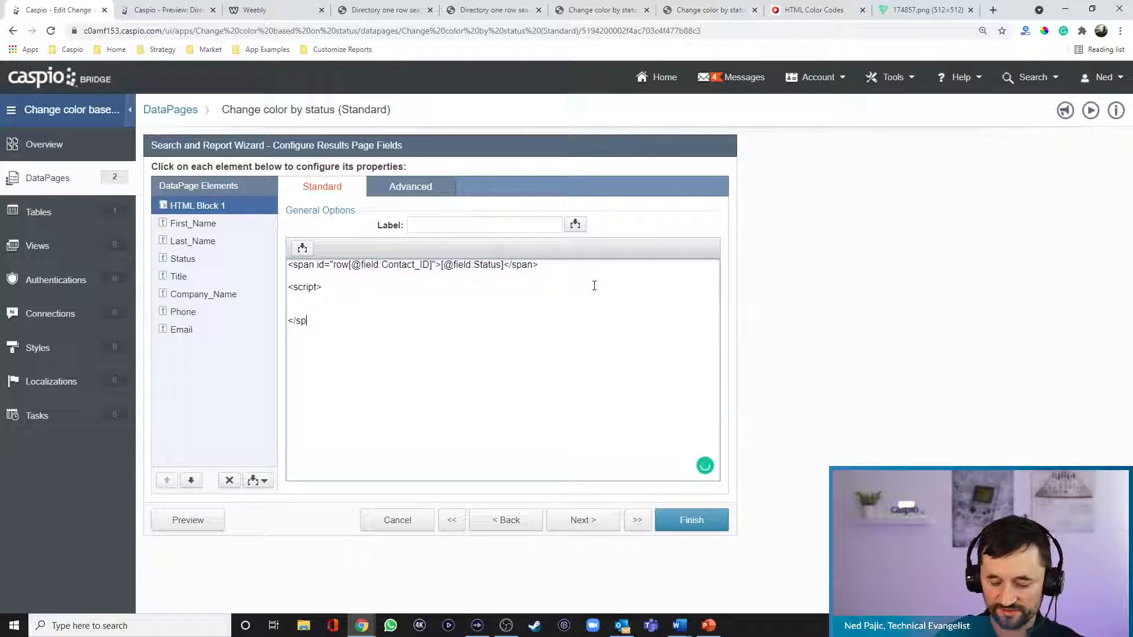
pyautogui.press('BackSpace')
pyautogui.write('cript>')
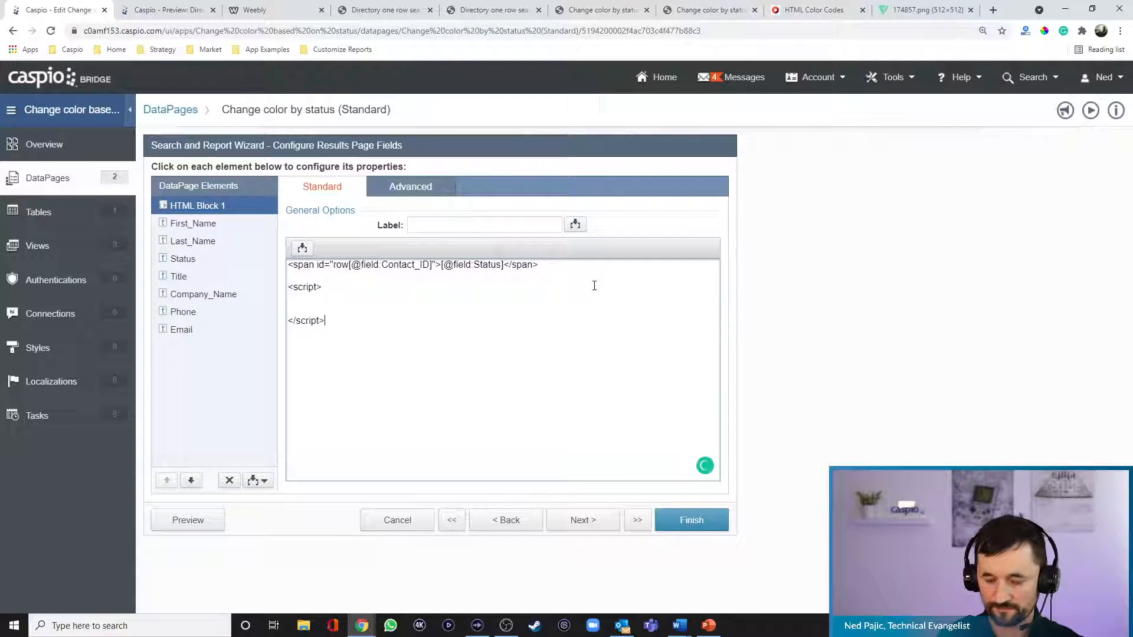
pyautogui.press('Up')
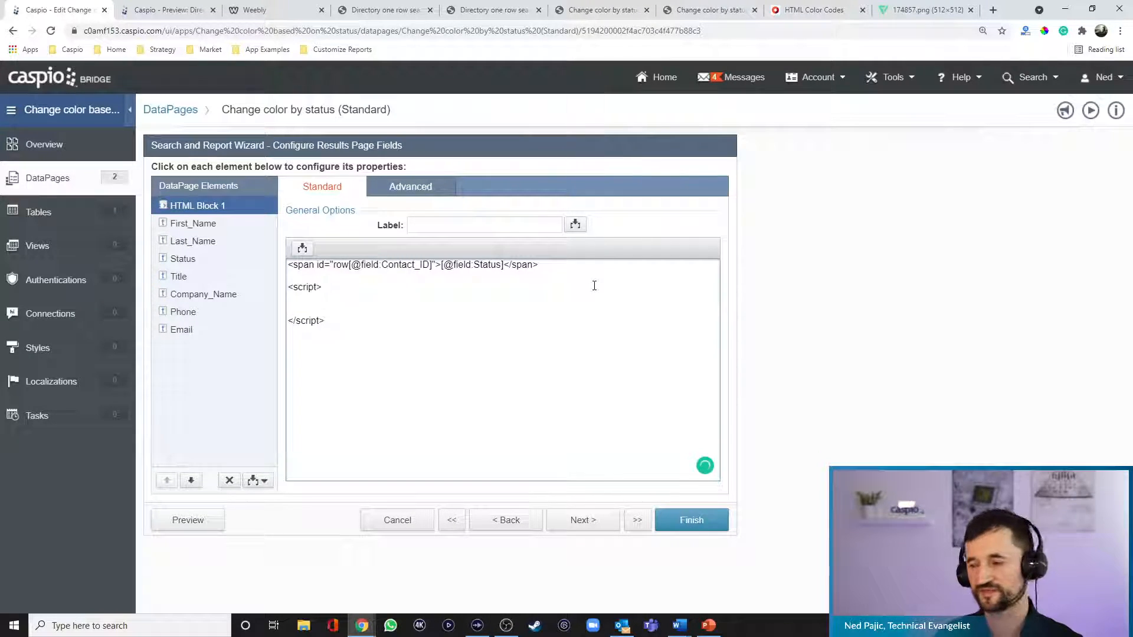
pyautogui.write('i')
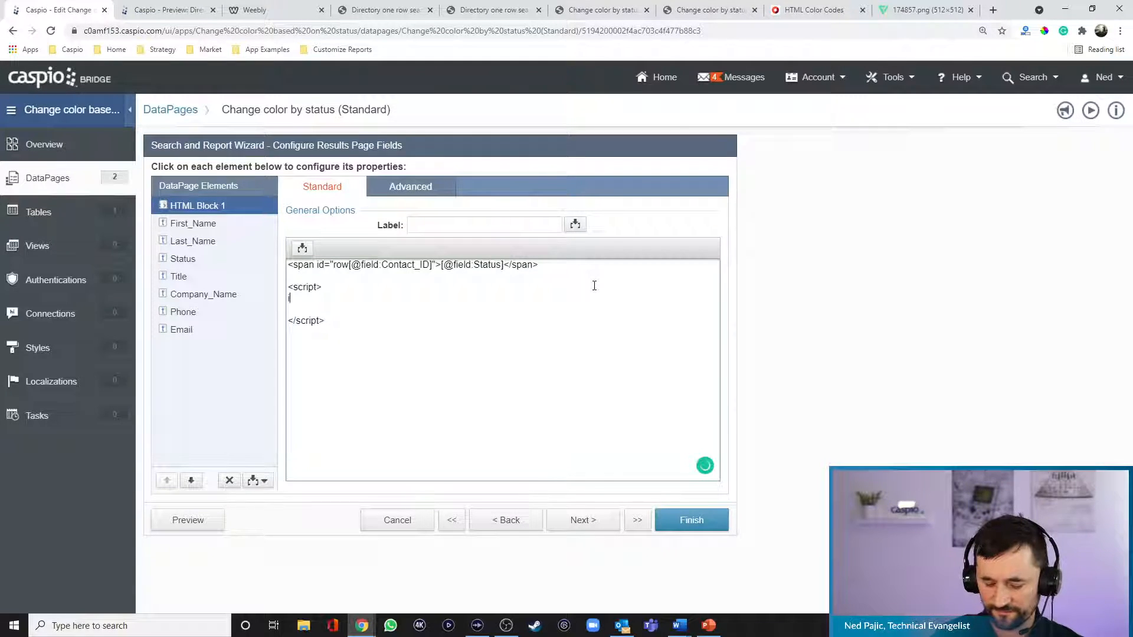
pyautogui.write('f ("')
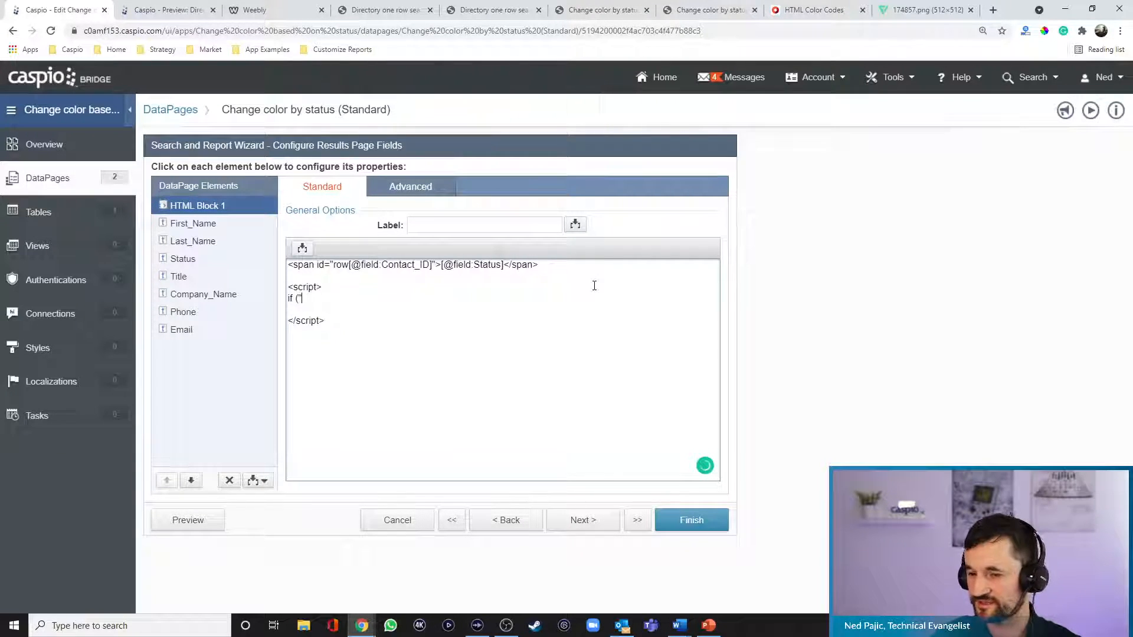
pyautogui.click(302, 248)
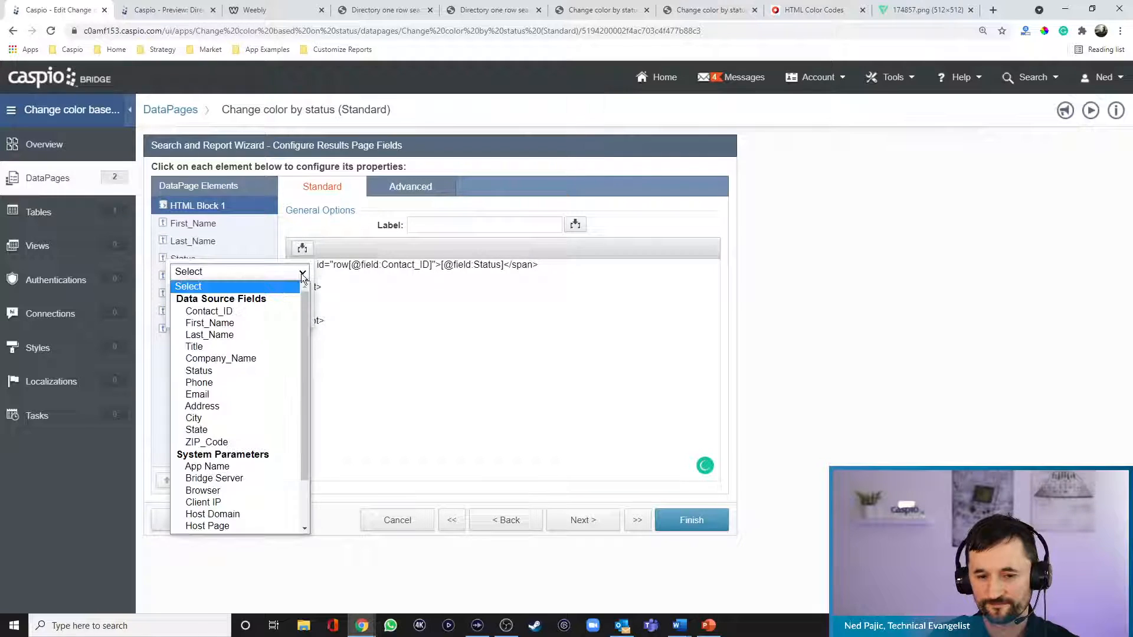
pyautogui.click(217, 370)
pyautogui.click(237, 317)
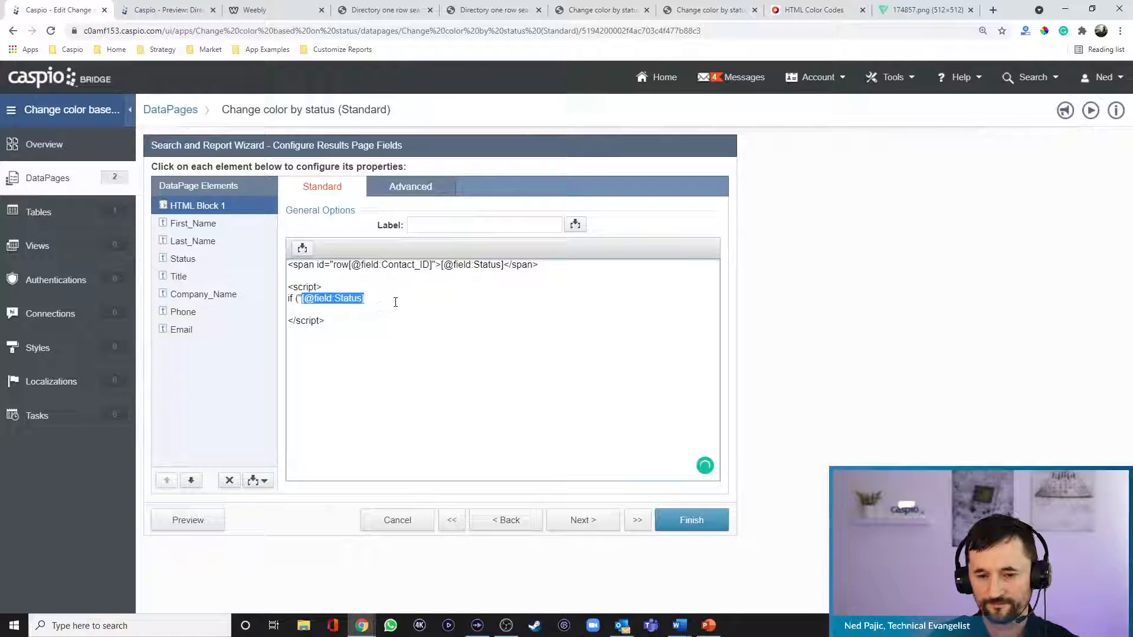
pyautogui.write('"')
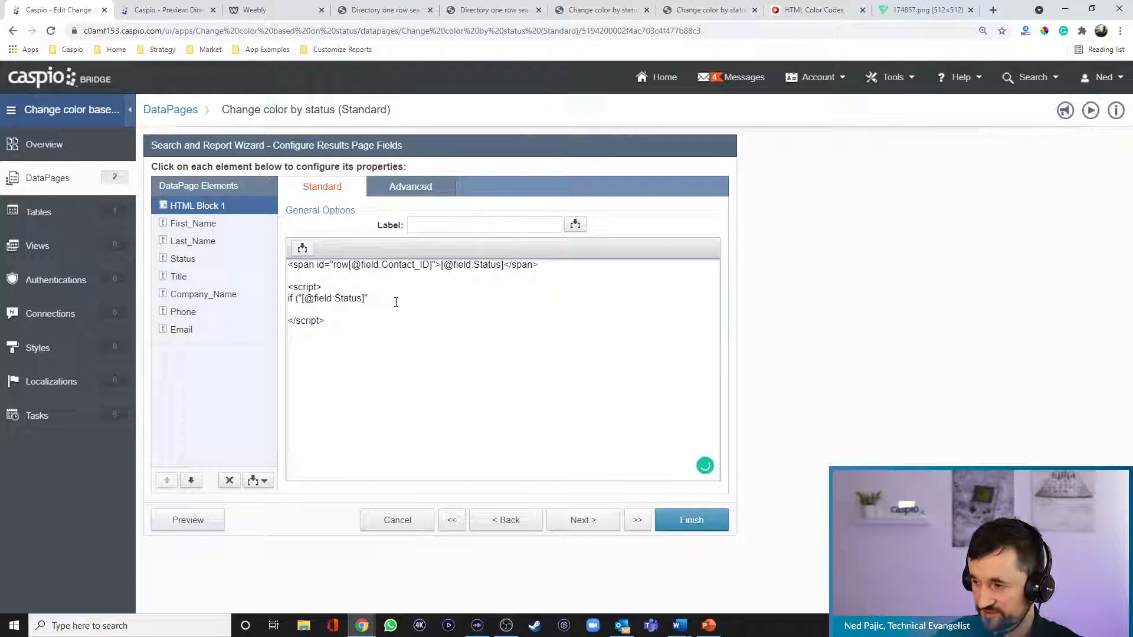
pyautogui.write(' == ')
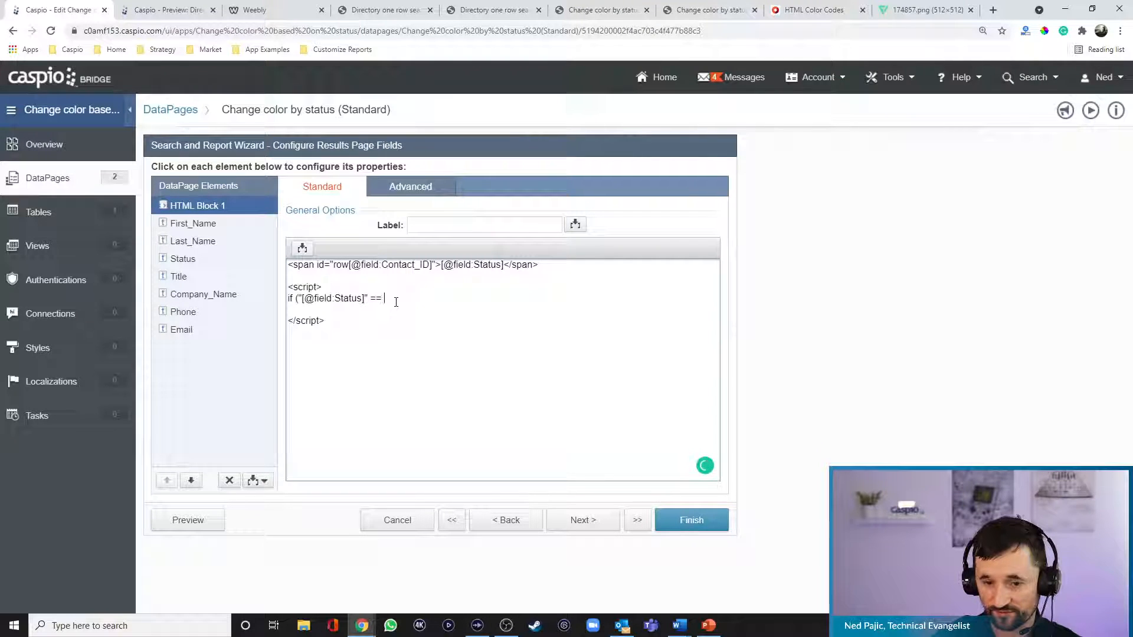
pyautogui.write('"Lead"')
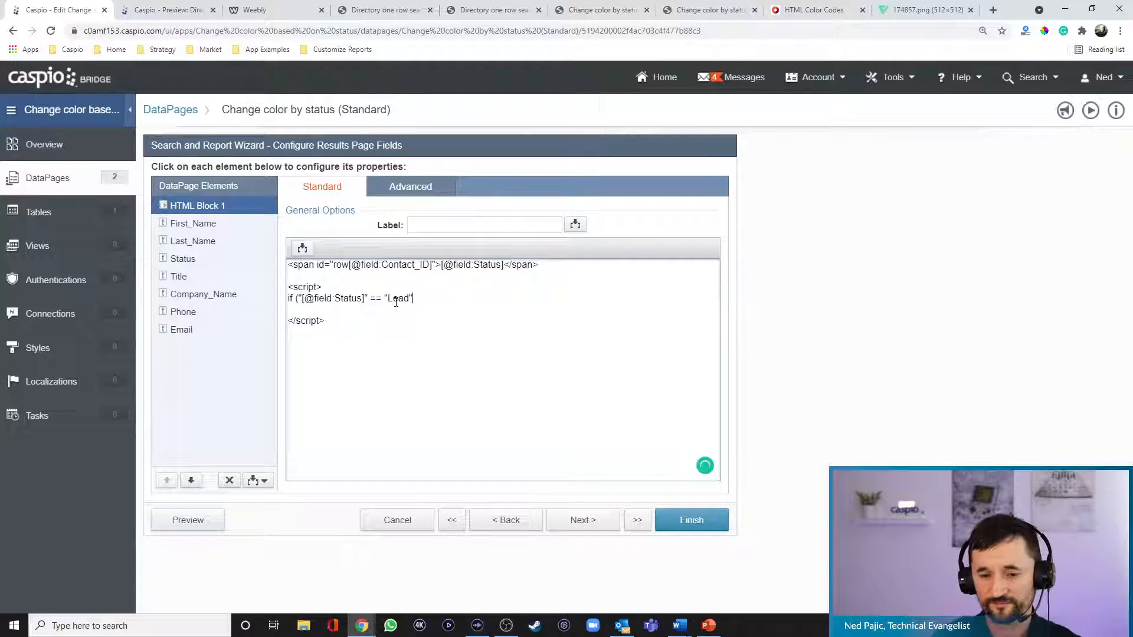
pyautogui.write(') ')
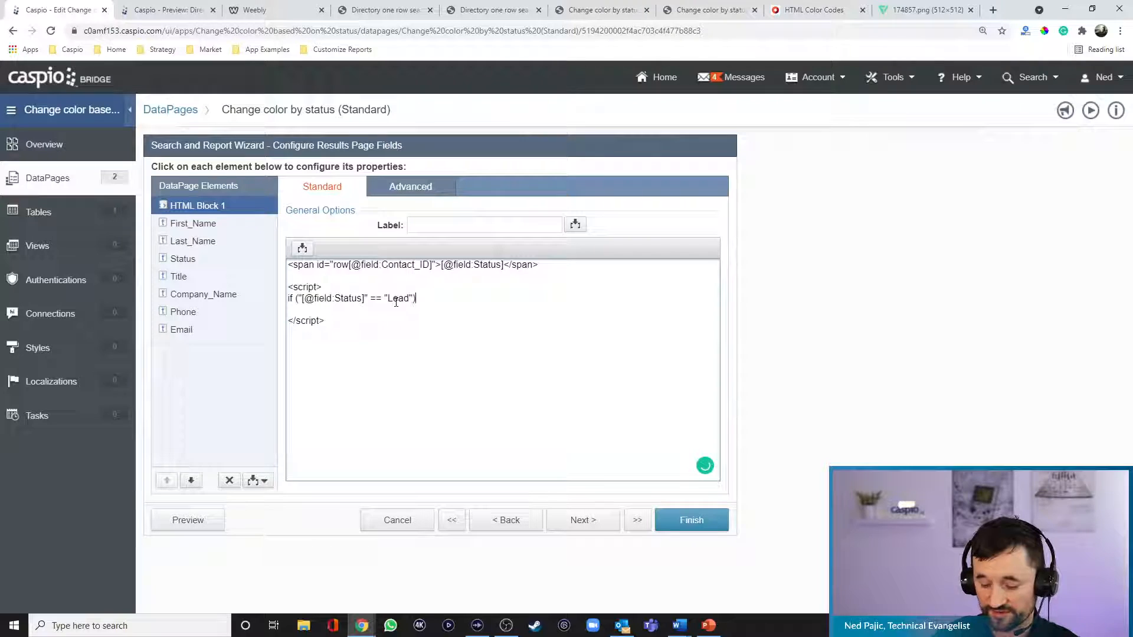
# Add opening and closing braces for the Lead condition, with blank lines between them.
pyautogui.write('{')
pyautogui.press('Return')
pyautogui.press('Return')
pyautogui.write('}')
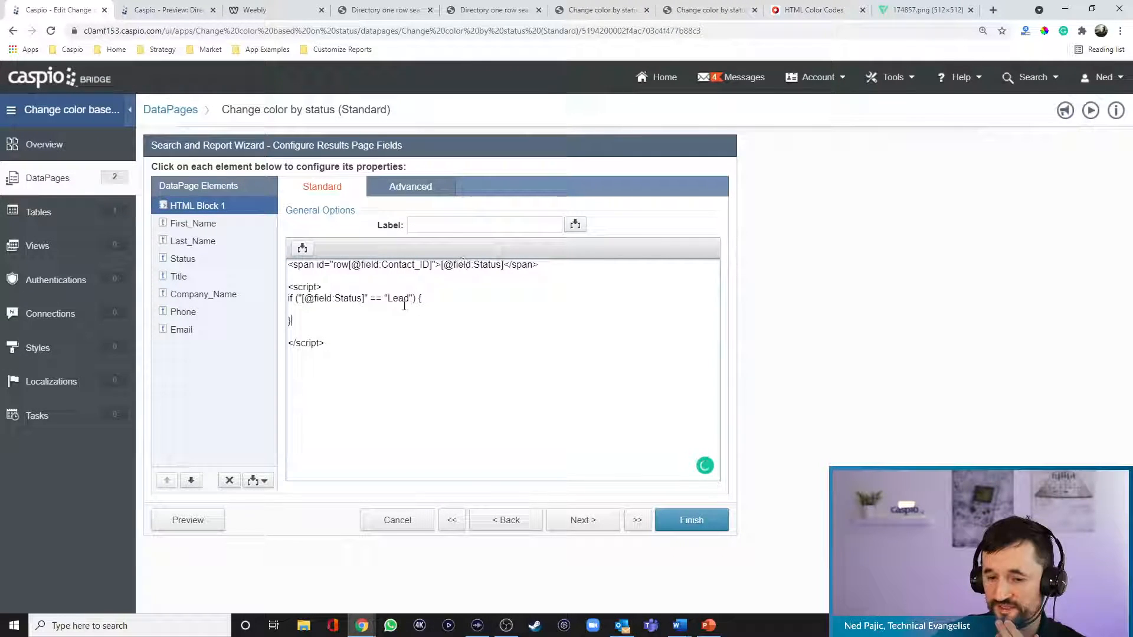
pyautogui.click(304, 310)
pyautogui.press('Return')
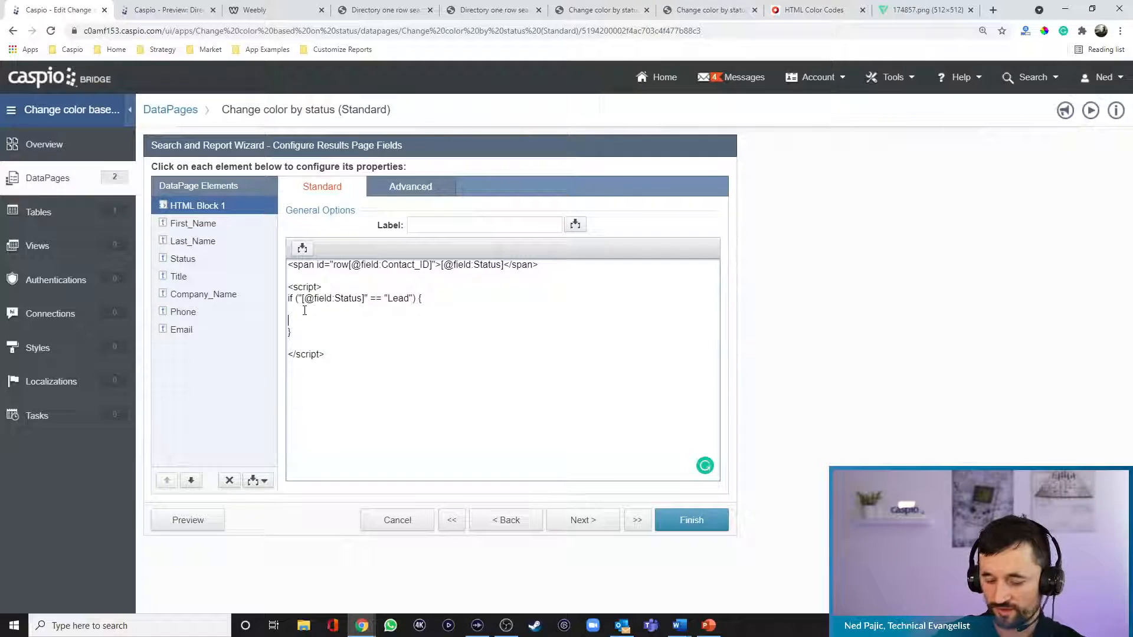
# Start a statement inside the Lead block with document.getElementById.
pyautogui.write('dco')
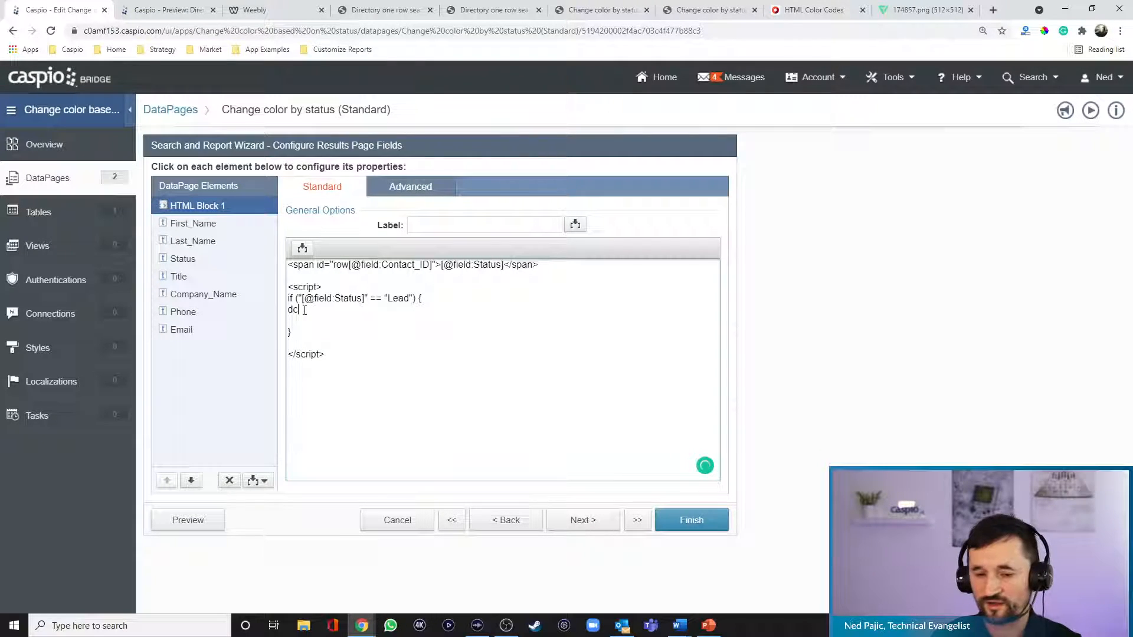
pyautogui.press('BackSpace')
pyautogui.press('BackSpace')
pyautogui.write('ocument.Get')
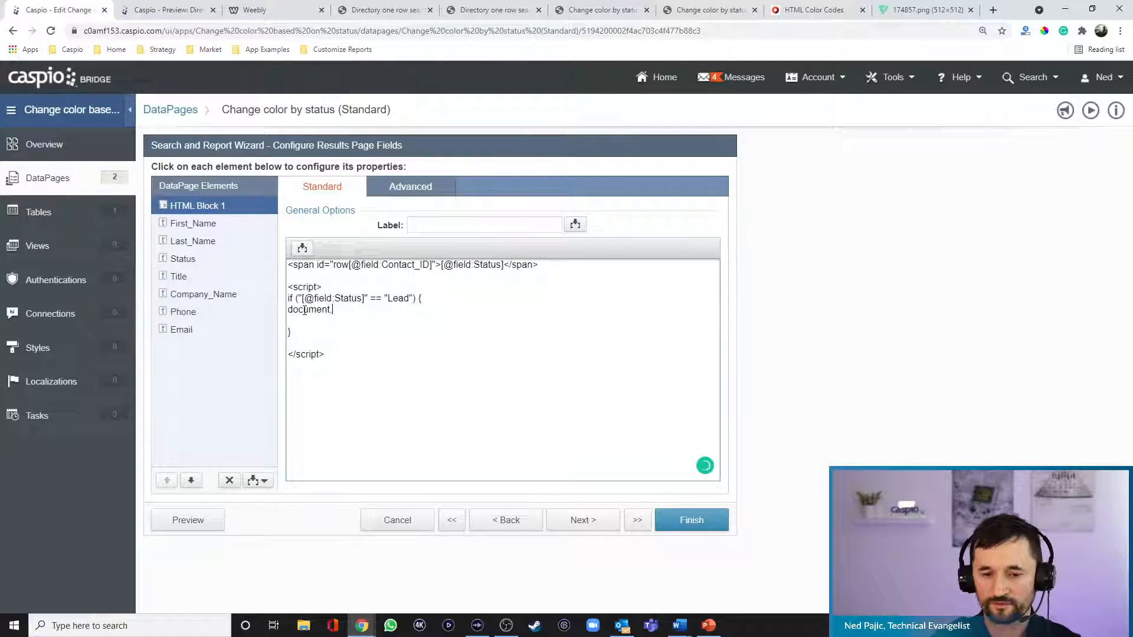
pyautogui.press('BackSpace')
pyautogui.press('BackSpace')
pyautogui.press('BackSpace')
pyautogui.write('g')
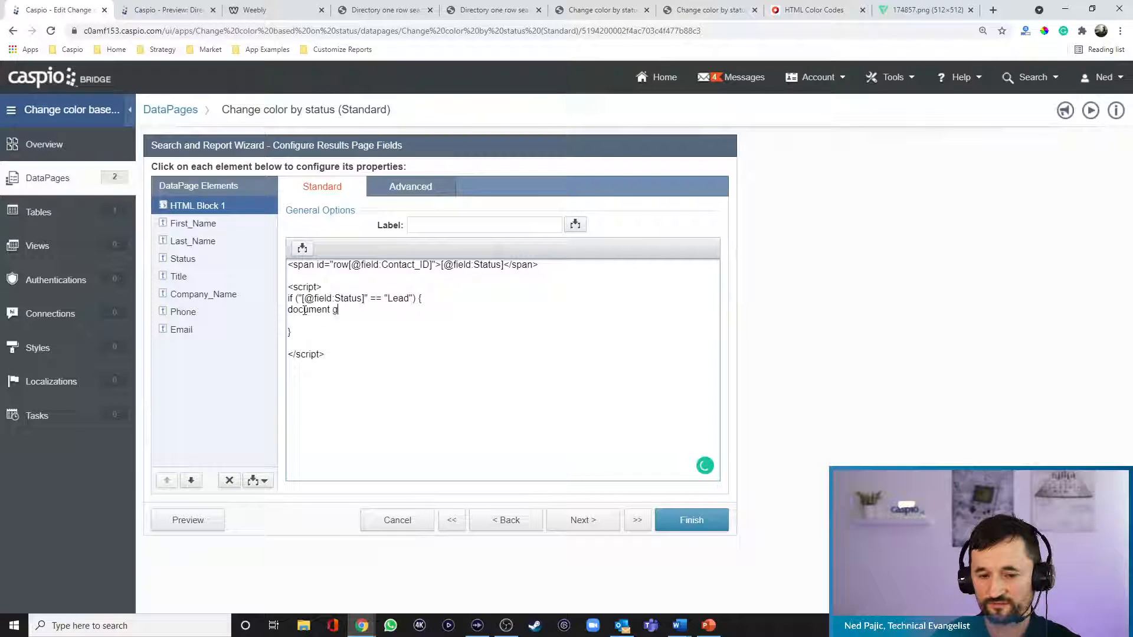
pyautogui.write('etElementB')
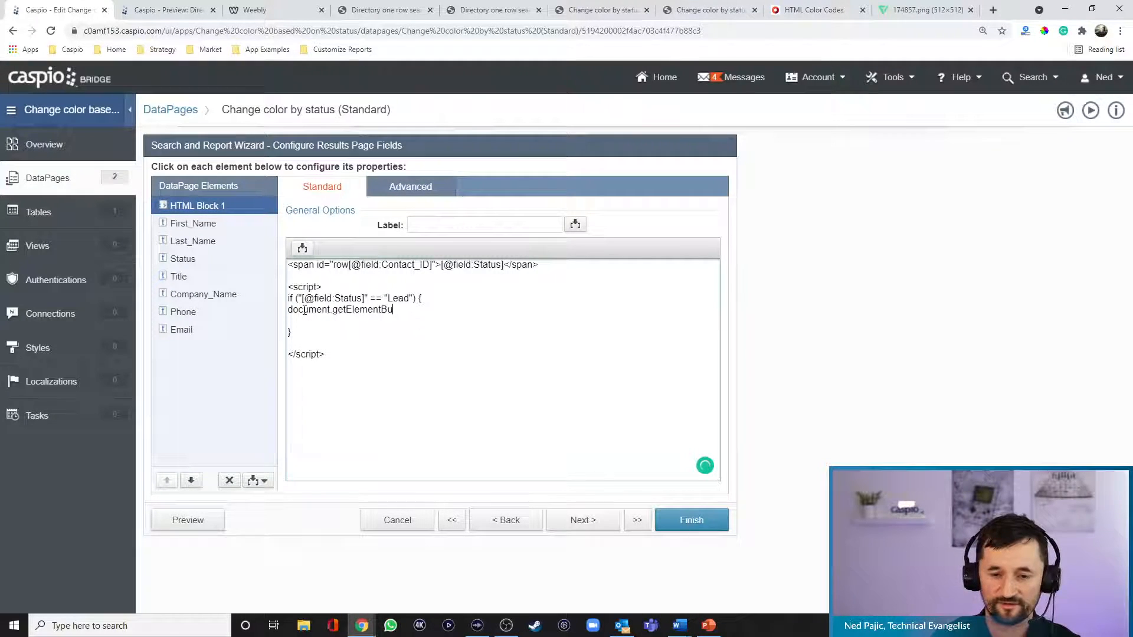
pyautogui.write('yId')
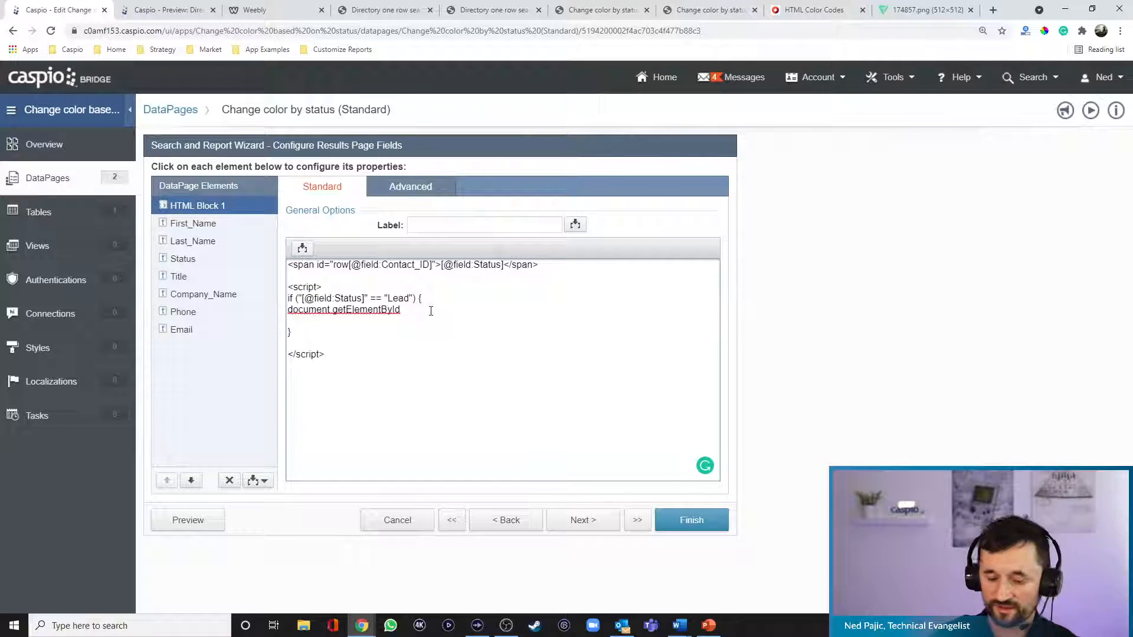
pyautogui.write('("')
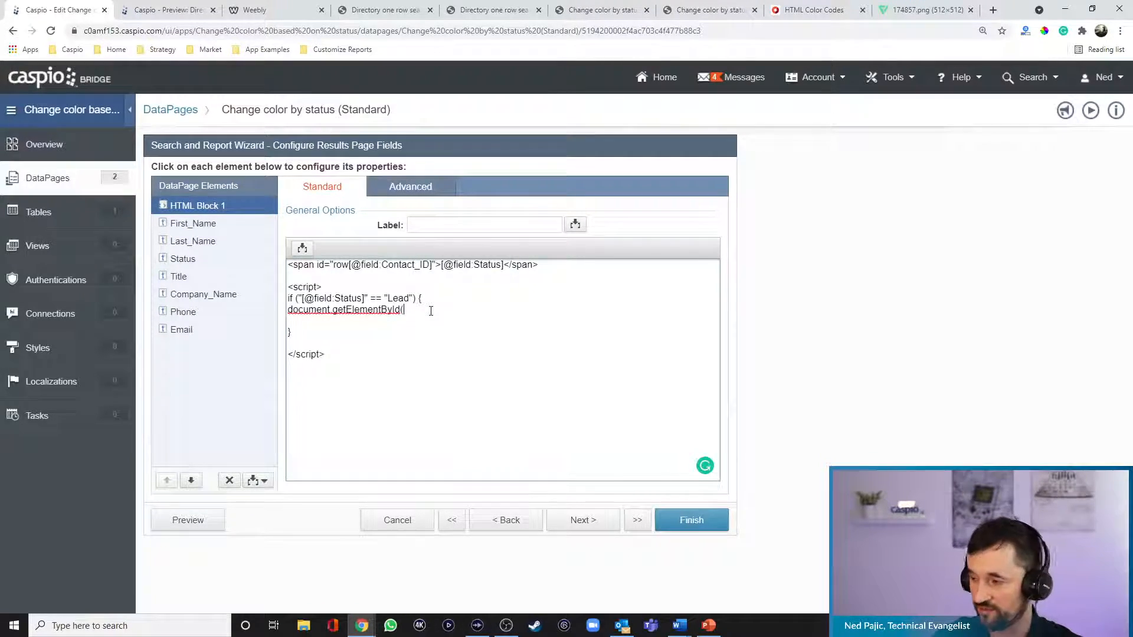
pyautogui.write('row')
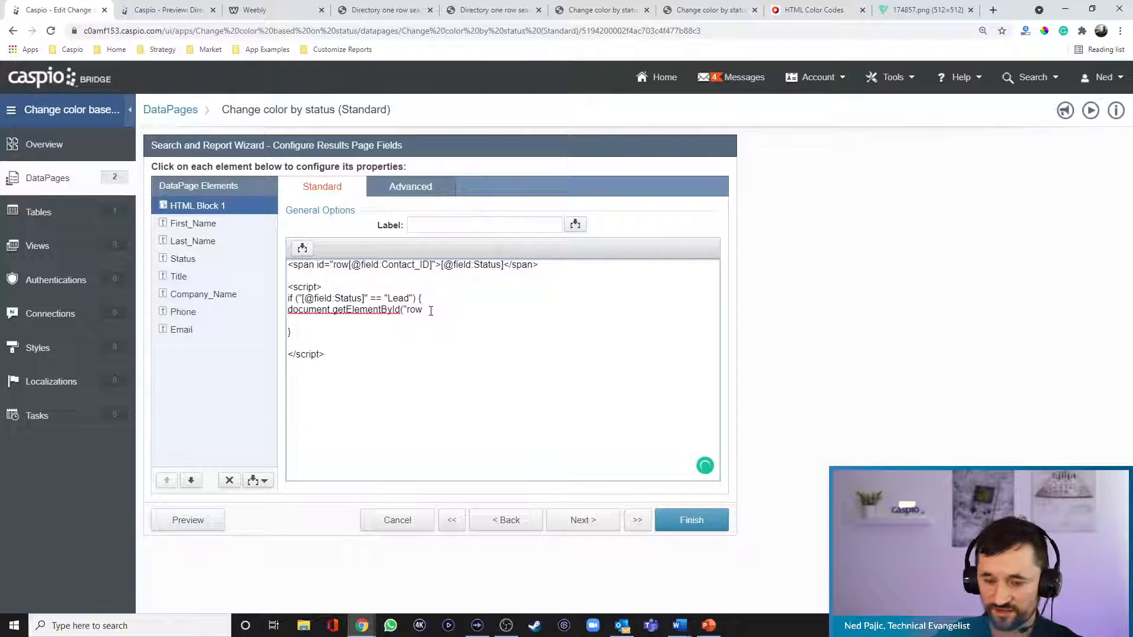
pyautogui.click(303, 249)
pyautogui.click(295, 273)
pyautogui.click(259, 310)
pyautogui.click(260, 313)
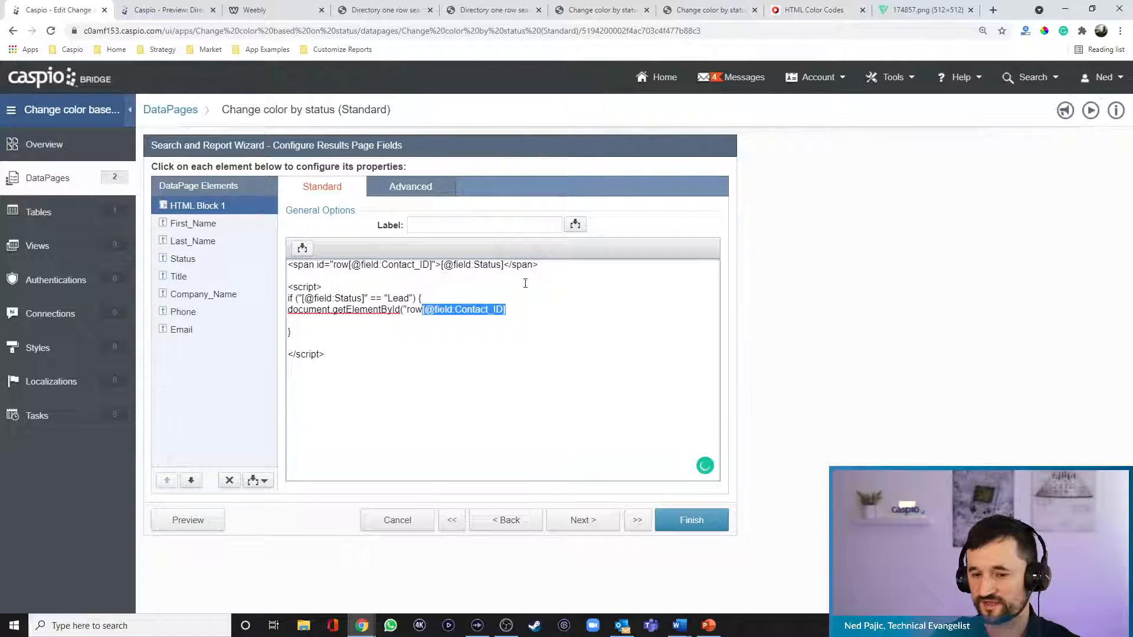
pyautogui.click(522, 308)
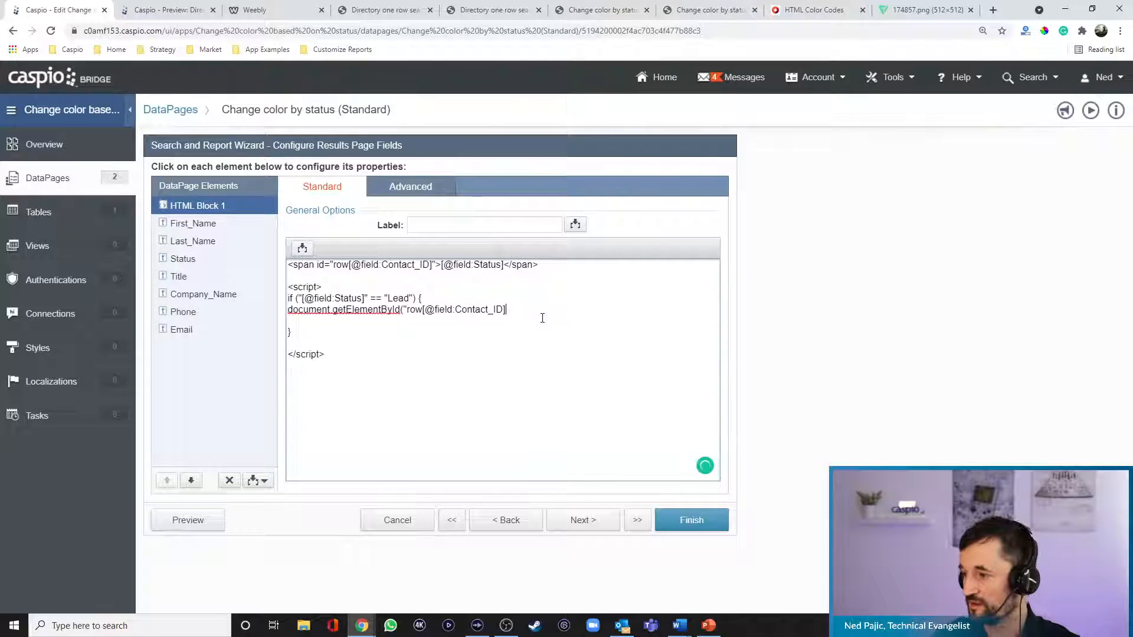
pyautogui.write(')')
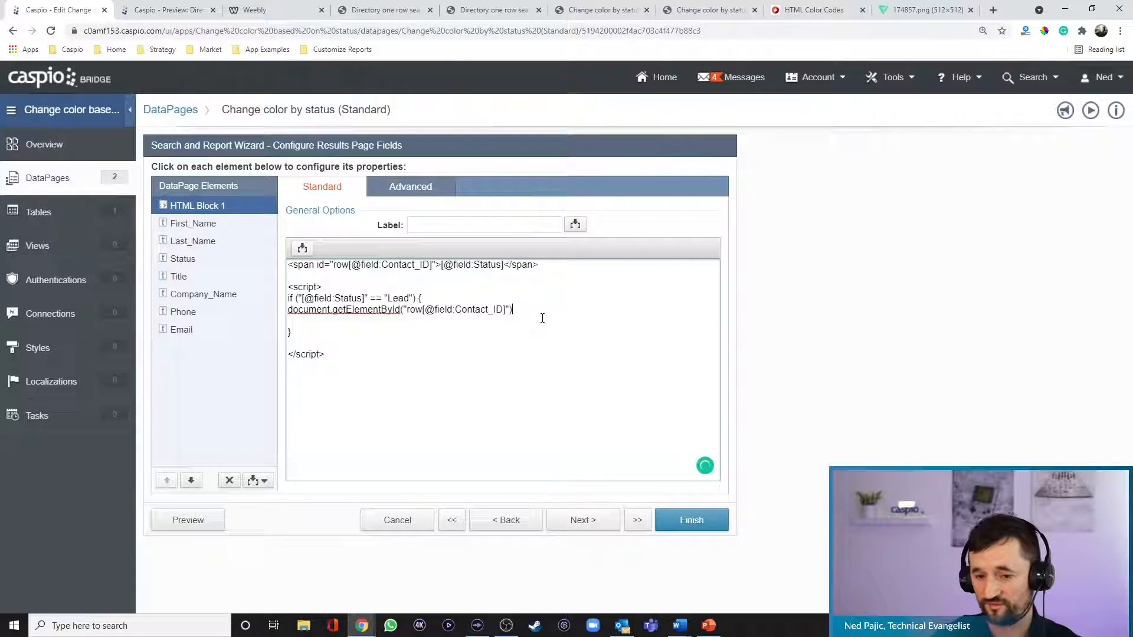
# Append .style.color to the getElementById call, assign it #444, and end the statement with a semicolon.
pyautogui.write('.')
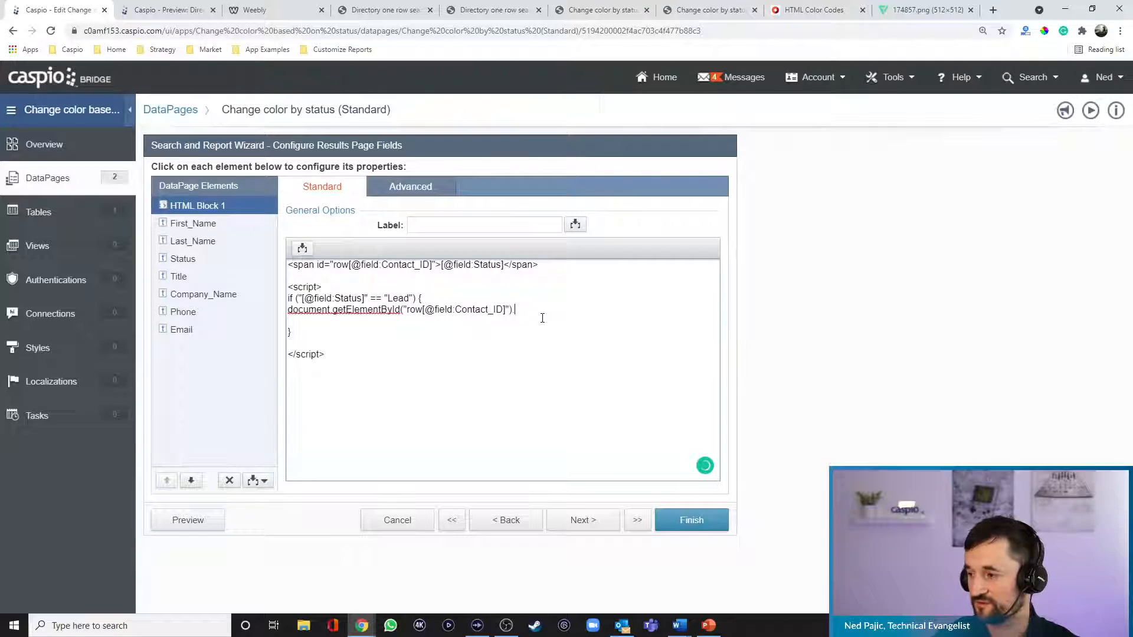
pyautogui.write('style')
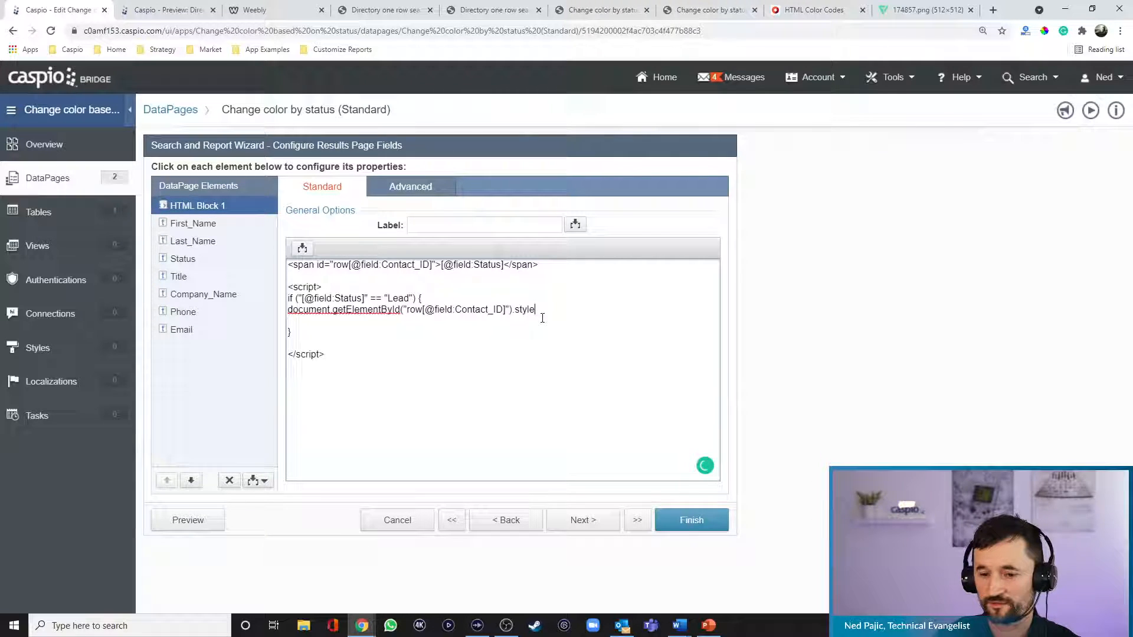
pyautogui.write('.color')
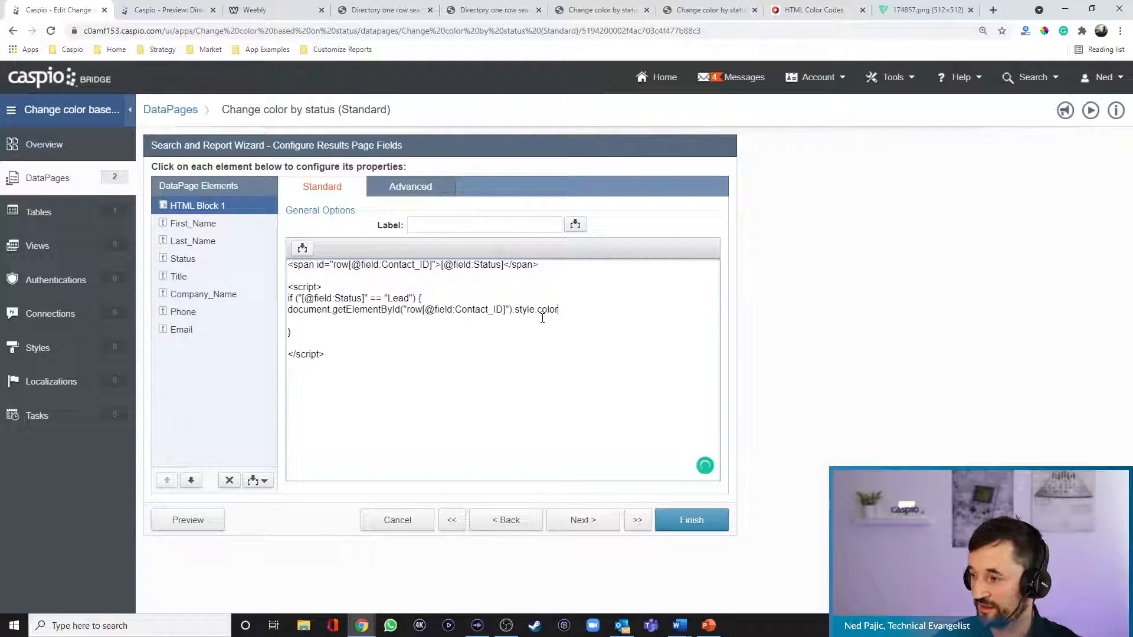
pyautogui.write('="')
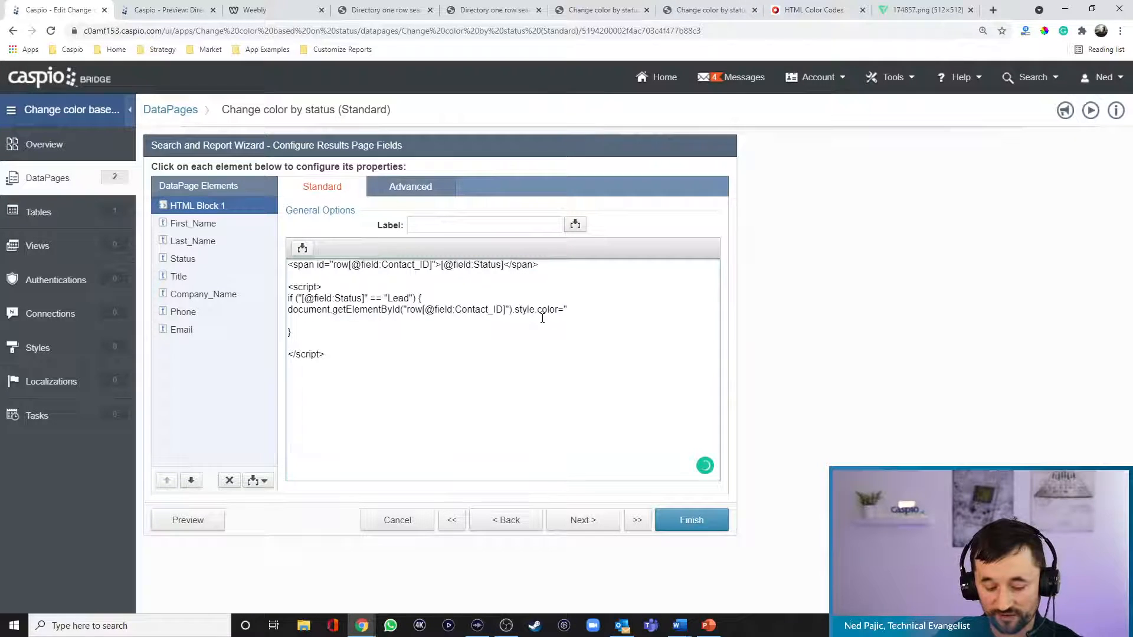
pyautogui.write('#444')
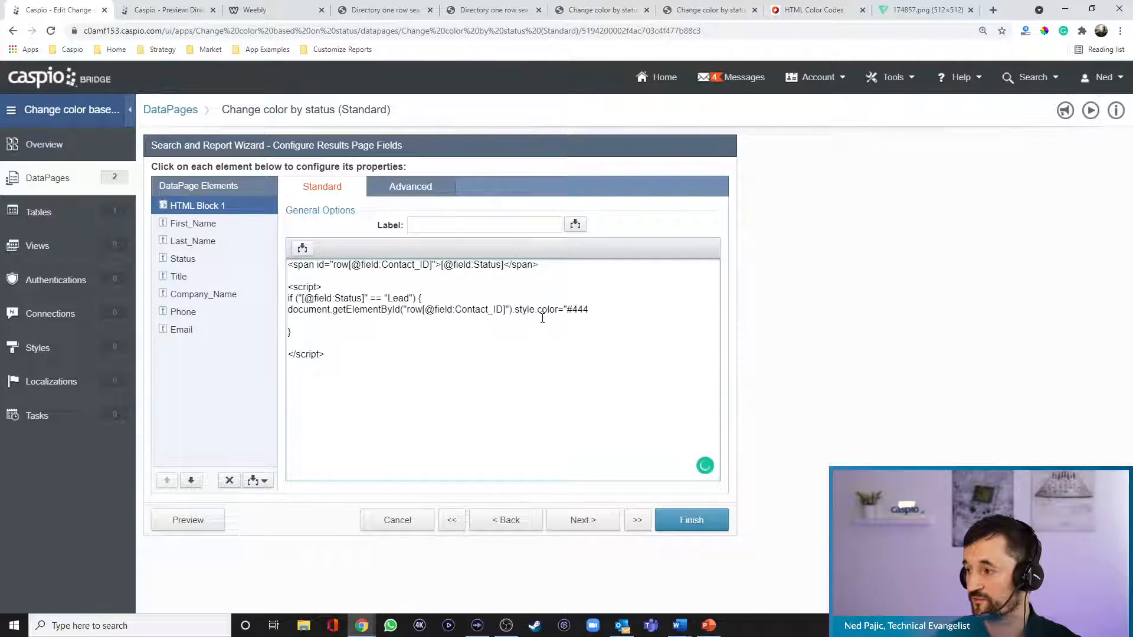
pyautogui.write('"')
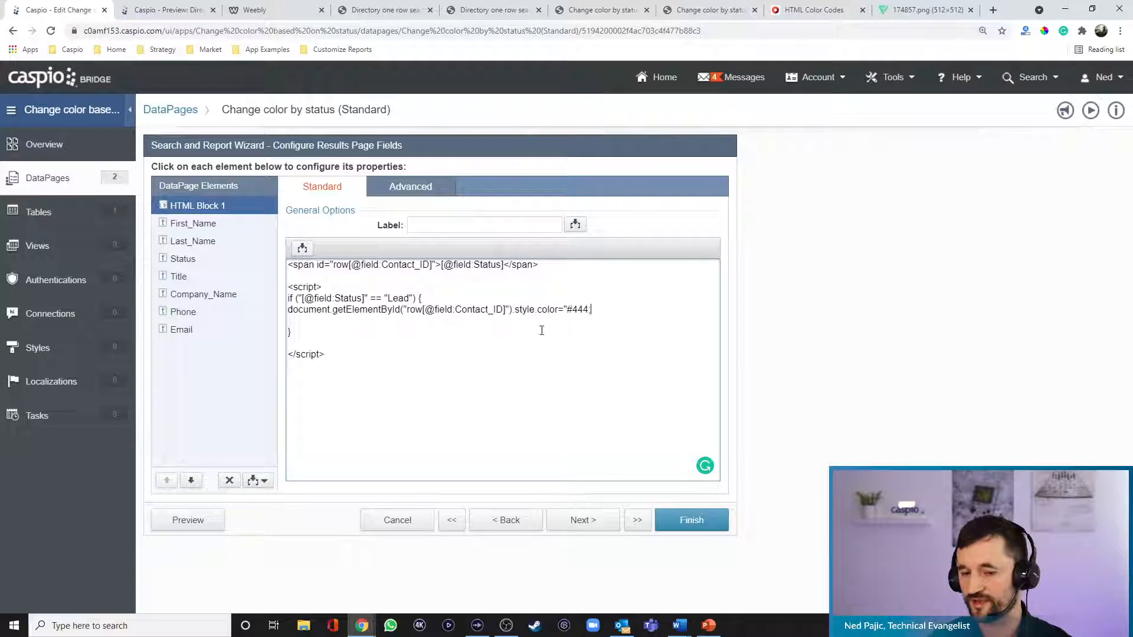
# Duplicate the style.color statement onto a new line directly below it in the Lead block.
pyautogui.moveTo(602, 311); pyautogui.dragTo(294, 316)
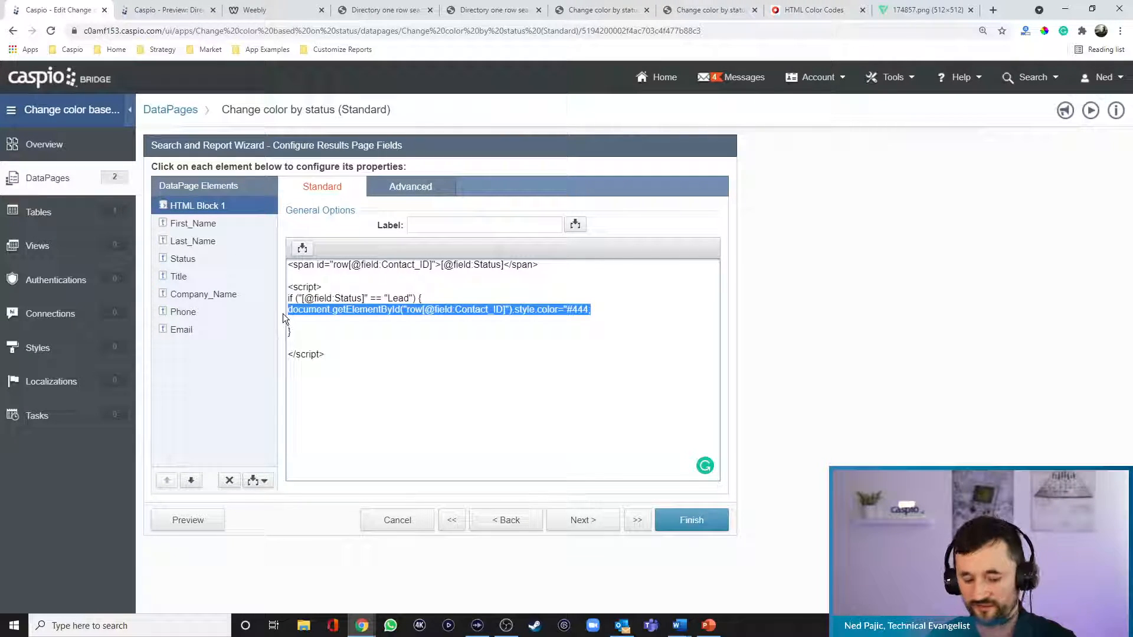
pyautogui.hotkey('ctrl', 'c')
pyautogui.click(614, 310)
pyautogui.press('Return')
pyautogui.hotkey('ctrl', 'v')
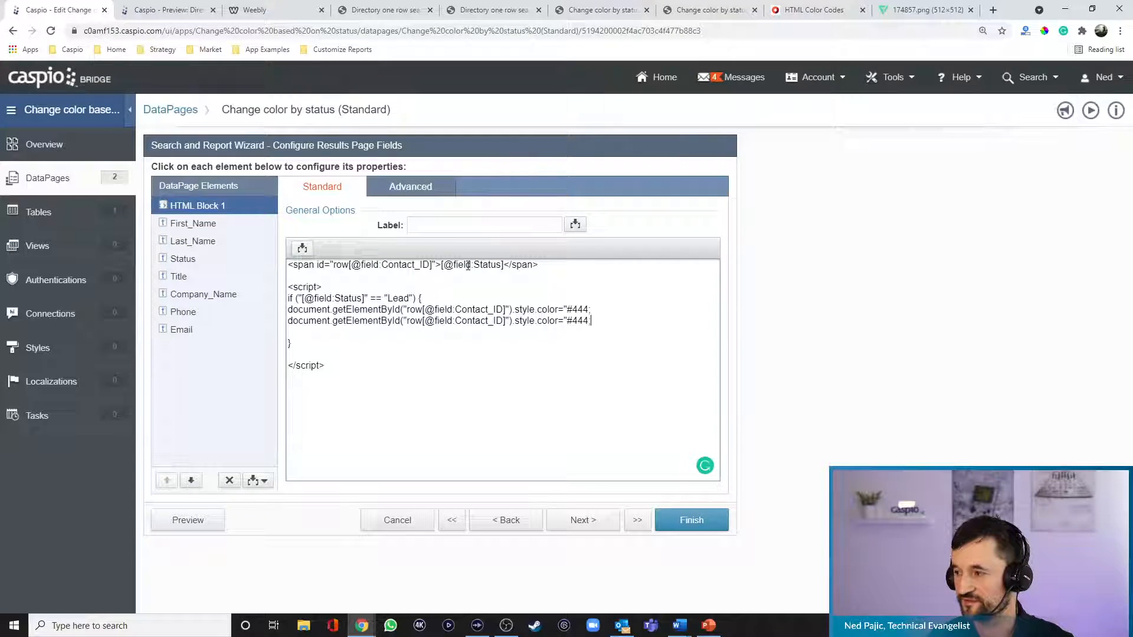
# Change the duplicated statement's property to fontWeight and remove its #444 value.
pyautogui.doubleClick(539, 322)
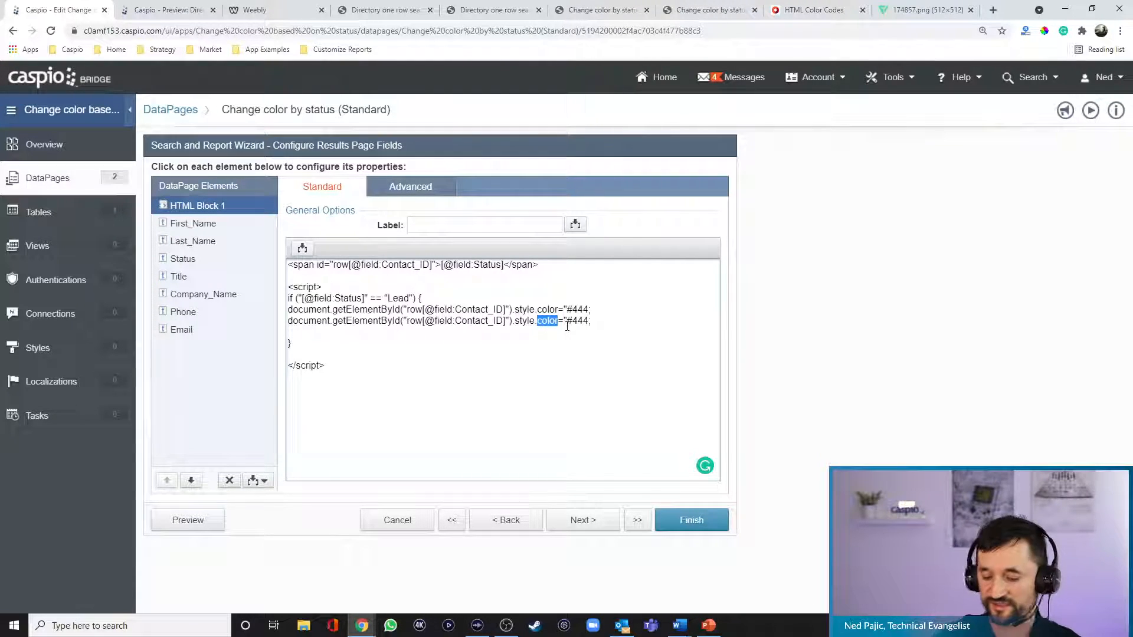
pyautogui.write('fontWeight')
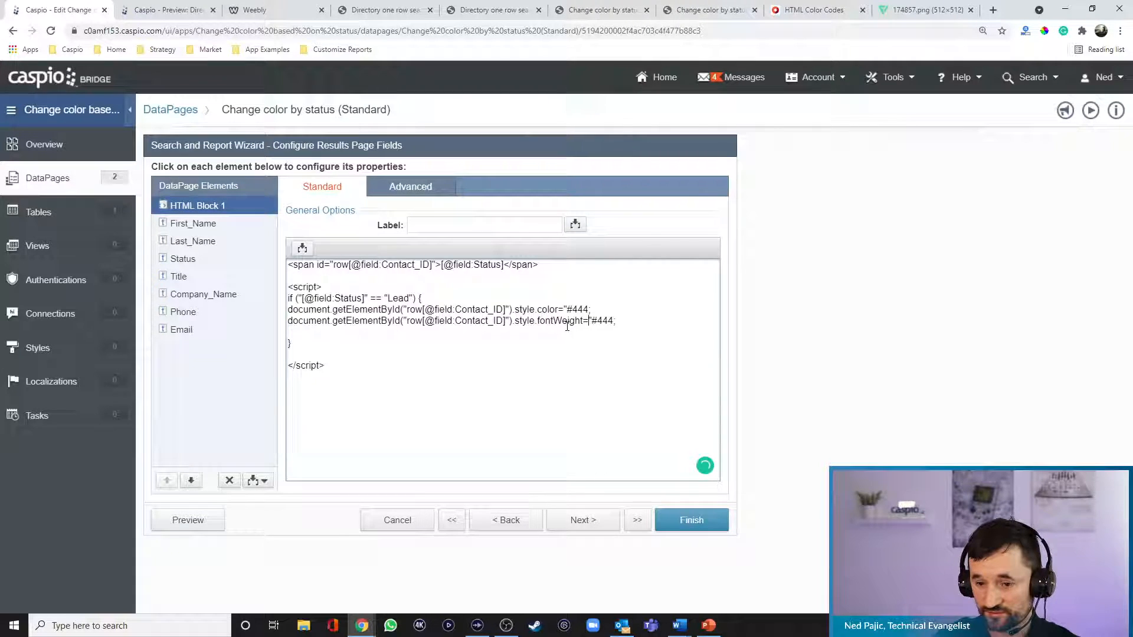
pyautogui.press('Delete')
pyautogui.press('Delete')
pyautogui.press('BackSpace')
pyautogui.press('BackSpace')
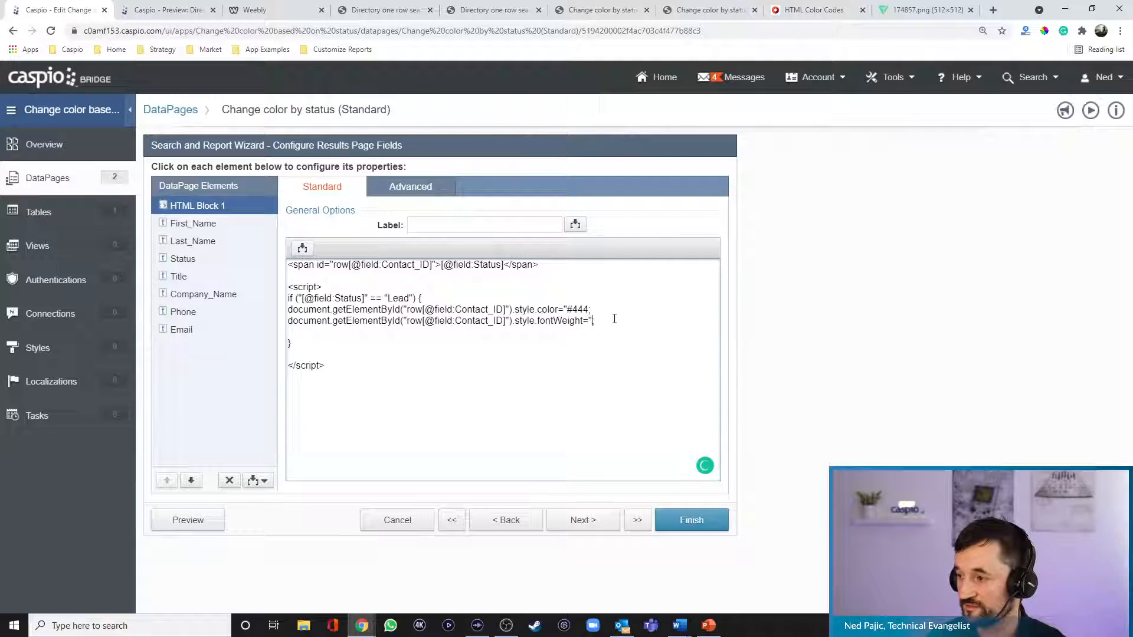
# Add the missing closing quote after #444 in the color statement and set fontWeight to "500".
pyautogui.click(589, 310)
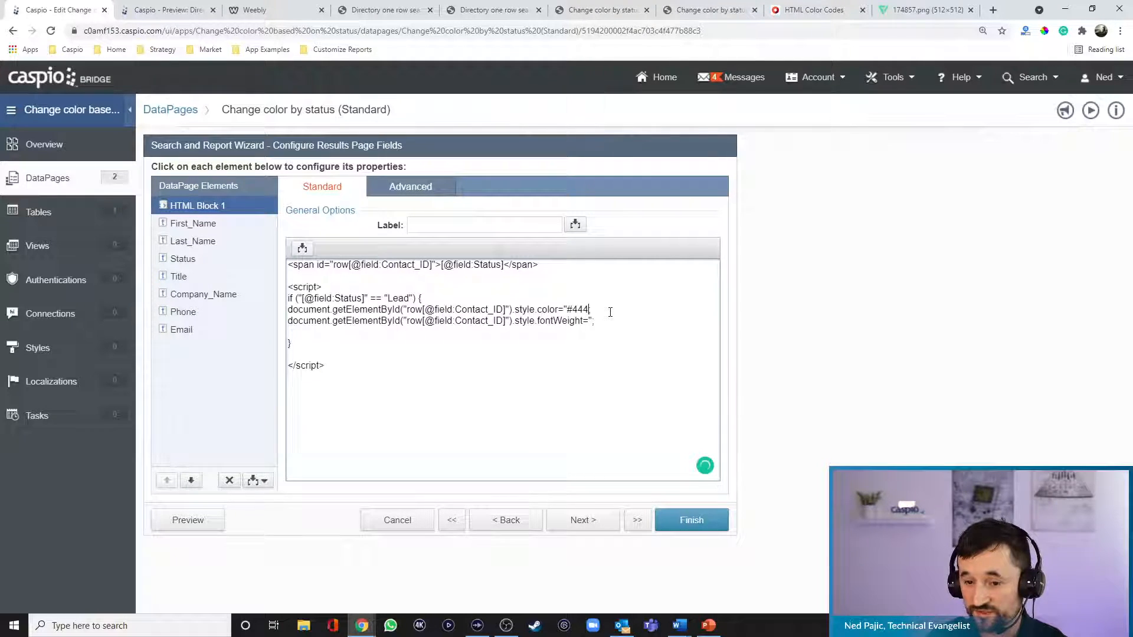
pyautogui.write('"')
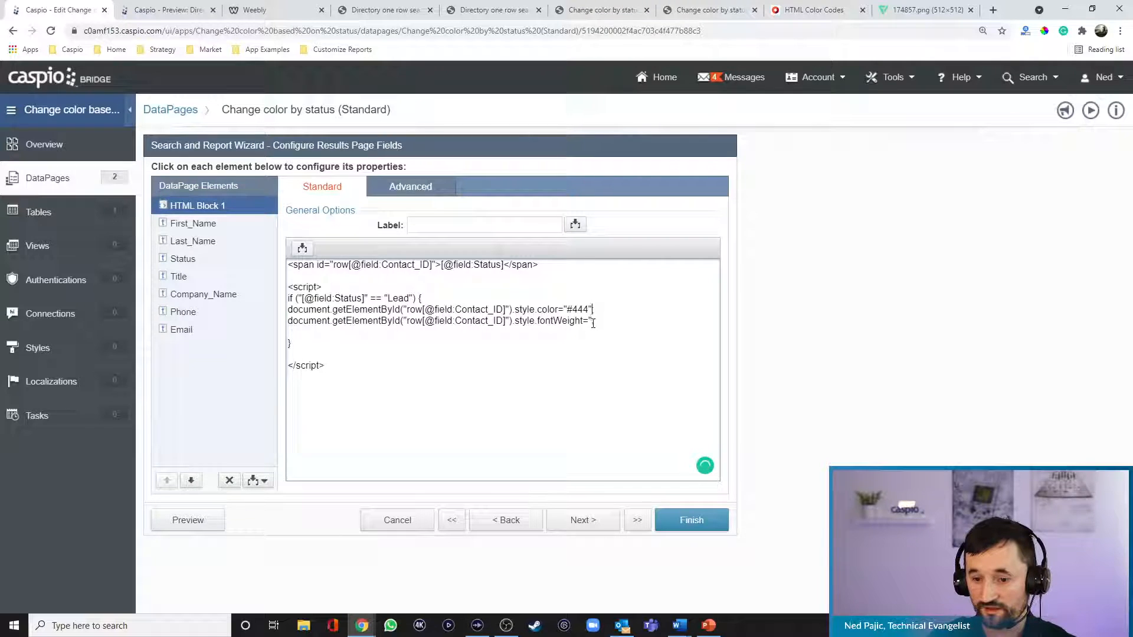
pyautogui.write('500"')
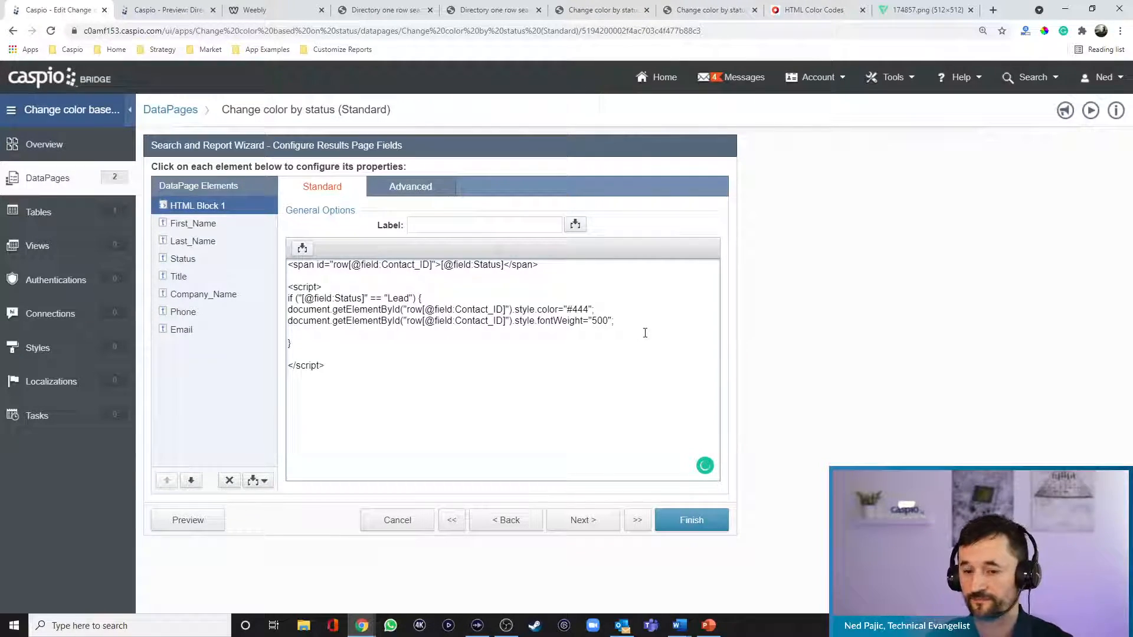
# End the fontWeight statement with a semicolon and duplicate it onto a new line directly below in the Lead block.
pyautogui.write(';')
pyautogui.moveTo(624, 325); pyautogui.dragTo(288, 321)
pyautogui.hotkey('ctrl', 'c')
pyautogui.click(643, 324)
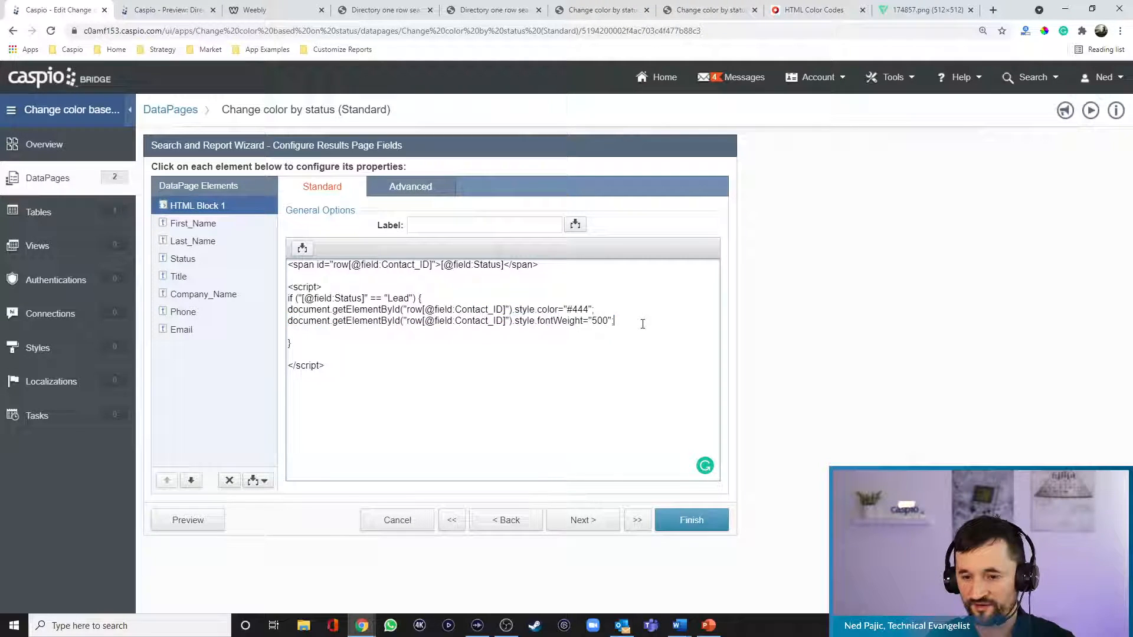
pyautogui.press('Return')
pyautogui.hotkey('ctrl', 'v')
# Change the duplicated statement's property to backgroundColor and its value to "#fff000".
pyautogui.moveTo(537, 332); pyautogui.dragTo(584, 332)
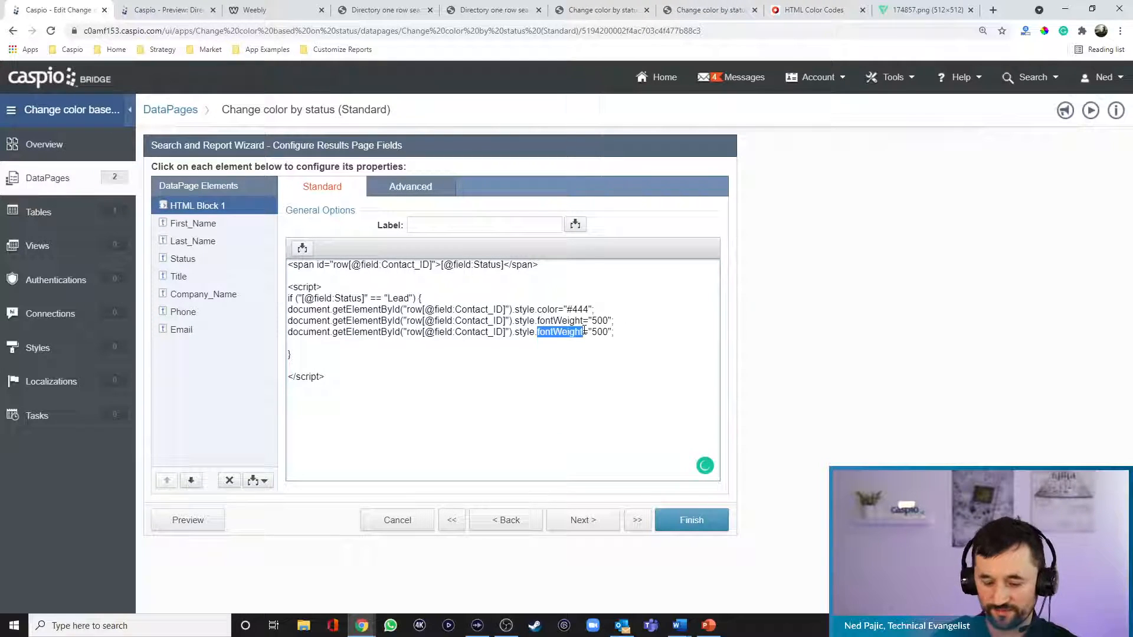
pyautogui.write('backgrou')
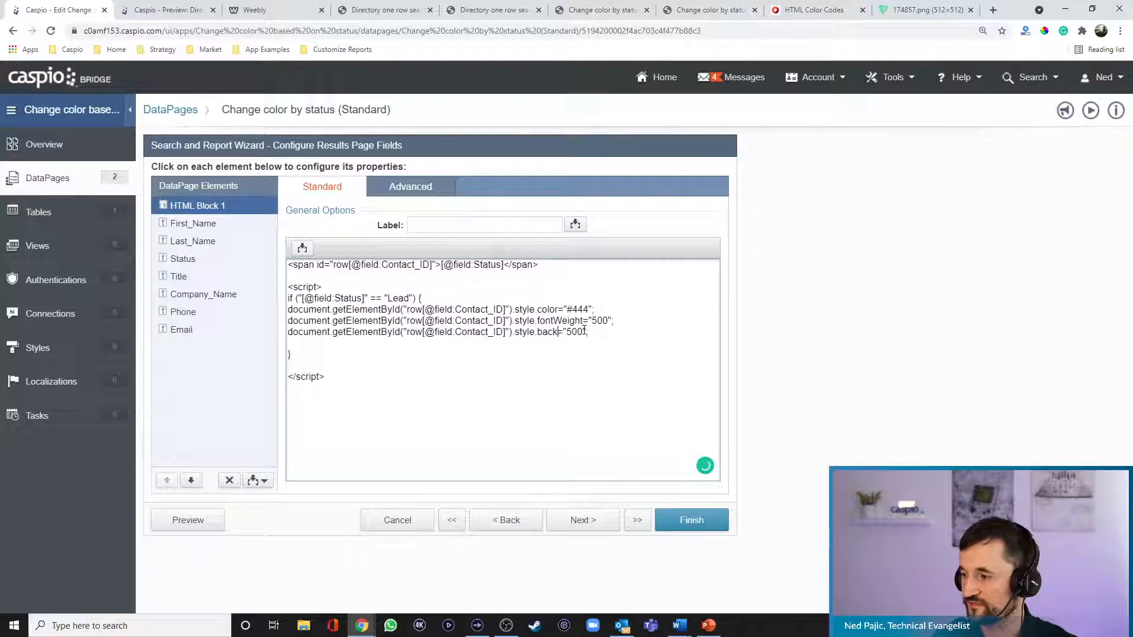
pyautogui.write('ndColor')
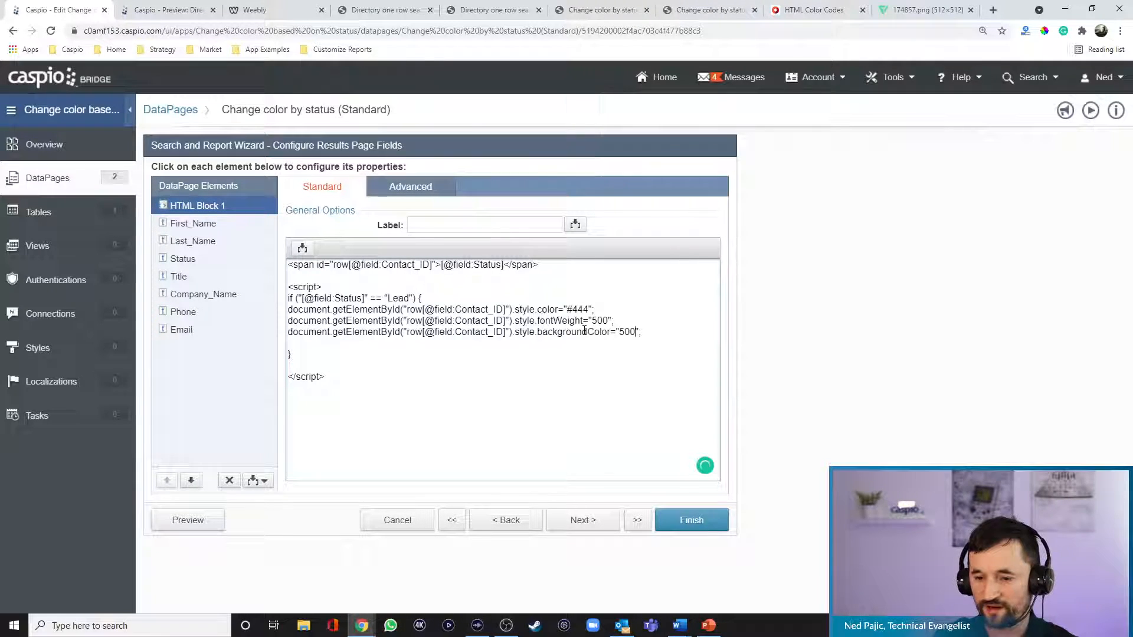
pyautogui.press('BackSpace')
pyautogui.press('BackSpace')
pyautogui.press('BackSpace')
pyautogui.write('#')
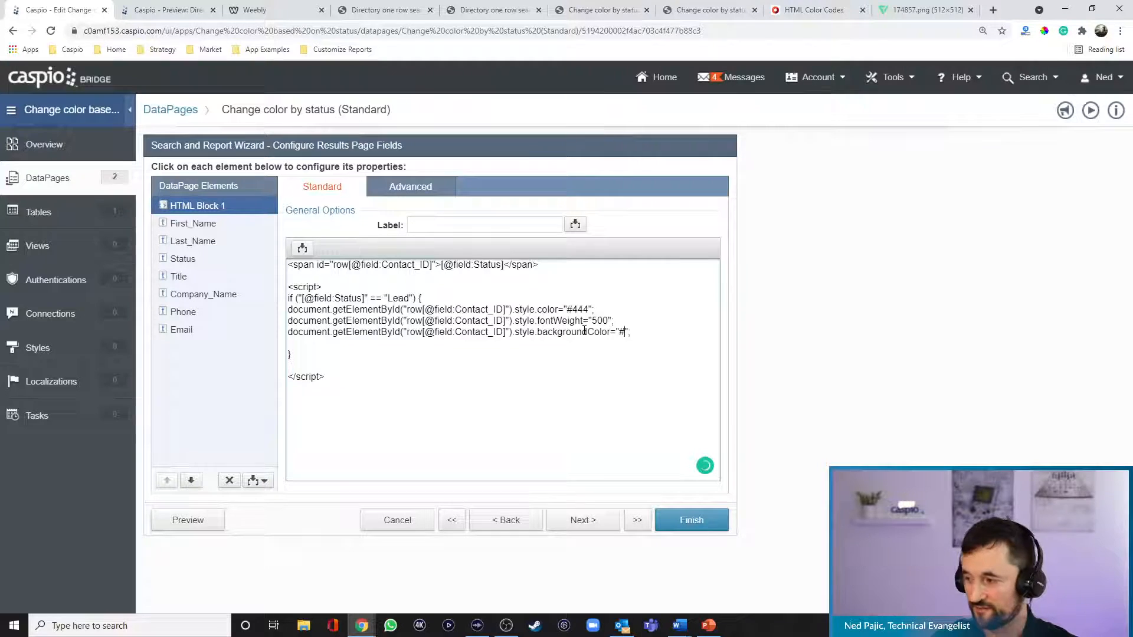
pyautogui.write('fff000')
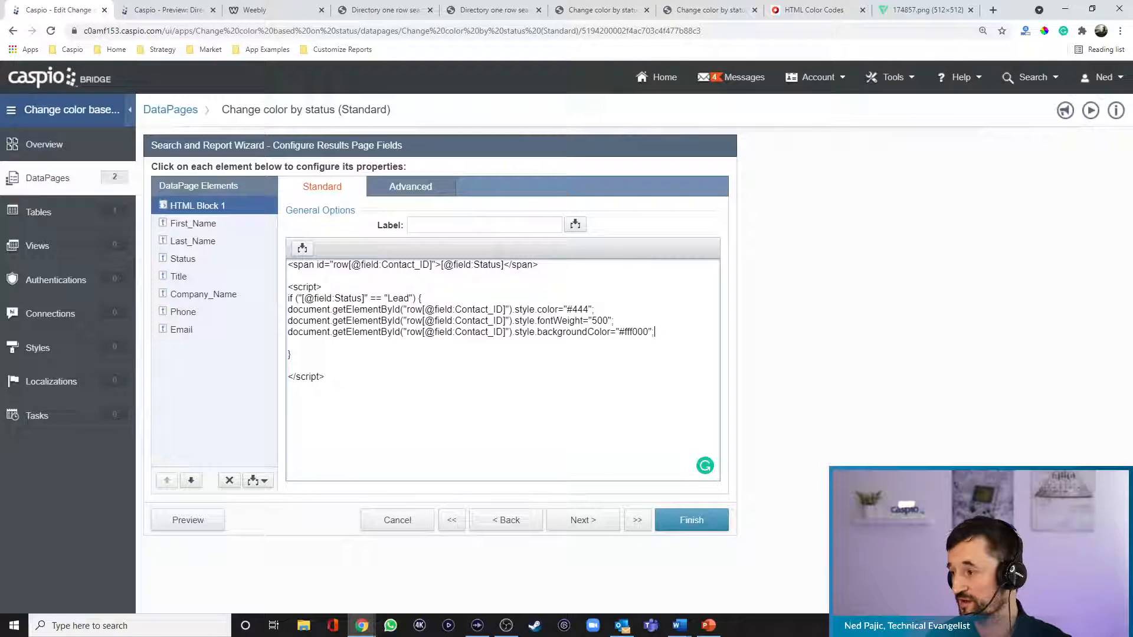
# Paste the padding 4px 8px 4px 8px, borderRadius 3px, width 100px, display block, textAlign center and fontSize 13px statements from Word below backgroundColor.
pyautogui.hotkey('alt', 'Tab')
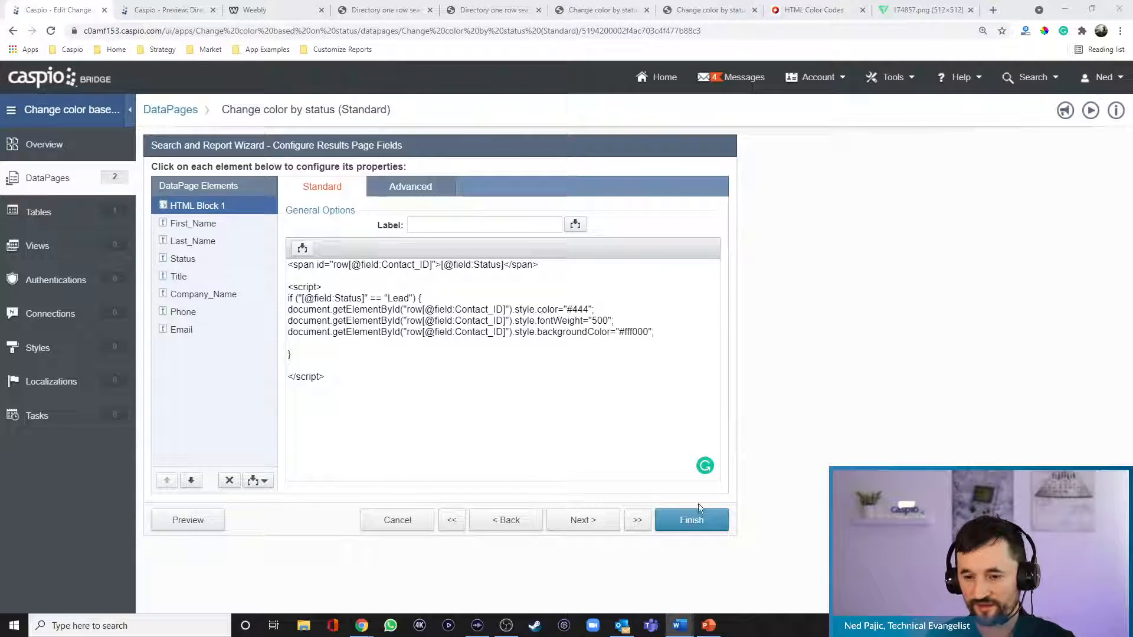
pyautogui.hotkey('alt', 'Tab')
pyautogui.press('Return')
pyautogui.hotkey('ctrl', 'v')
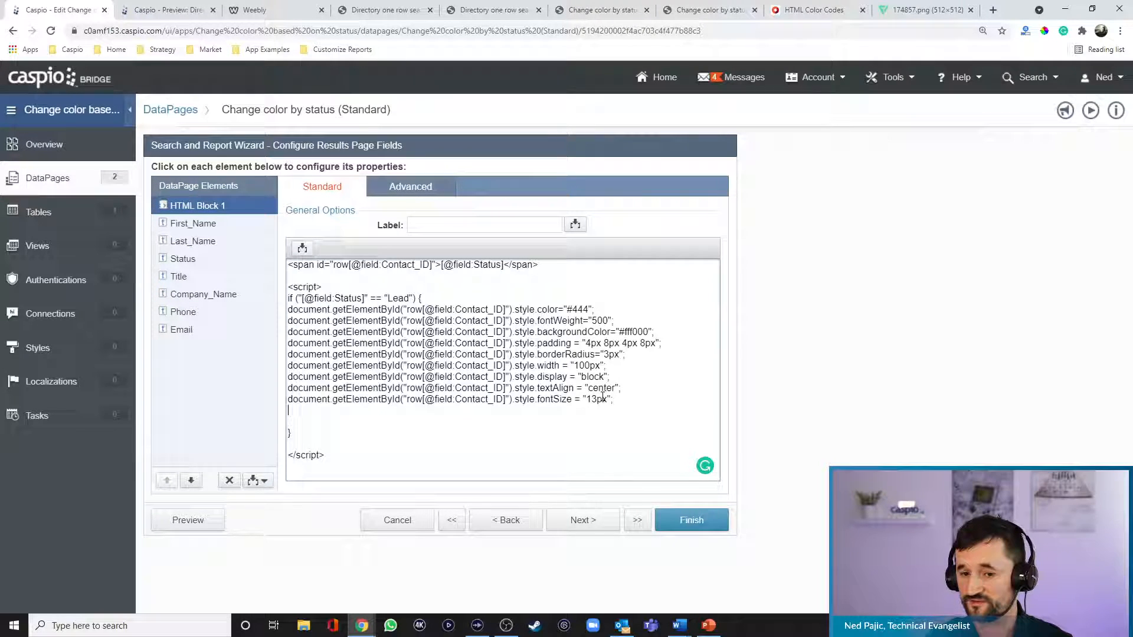
pyautogui.press('BackSpace')
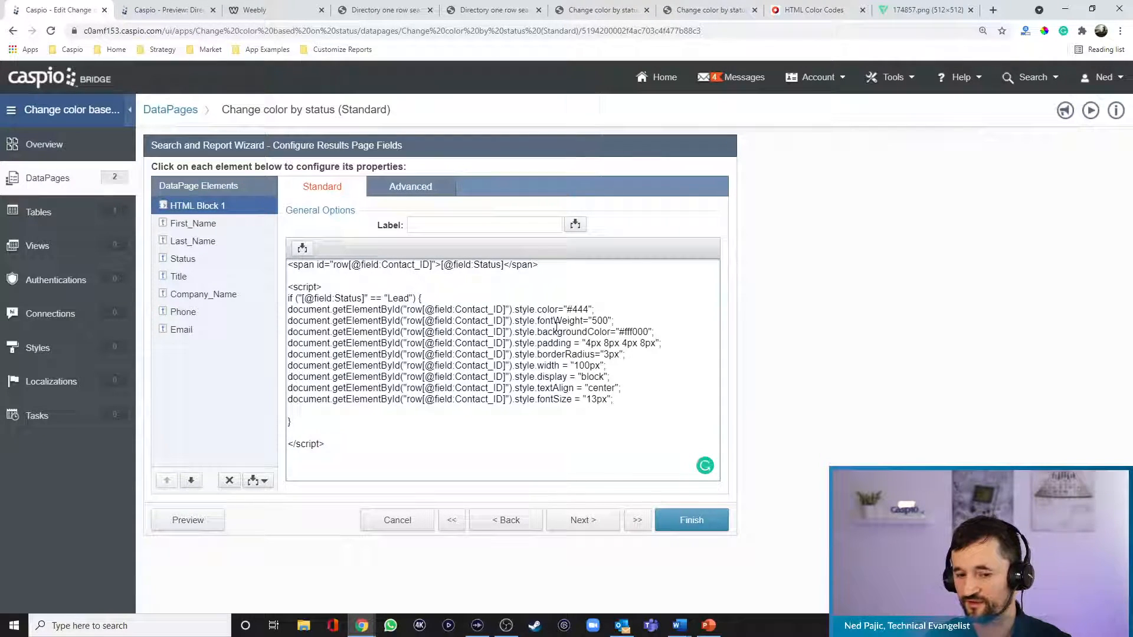
pyautogui.click(324, 430)
pyautogui.press('Return')
pyautogui.press('Return')
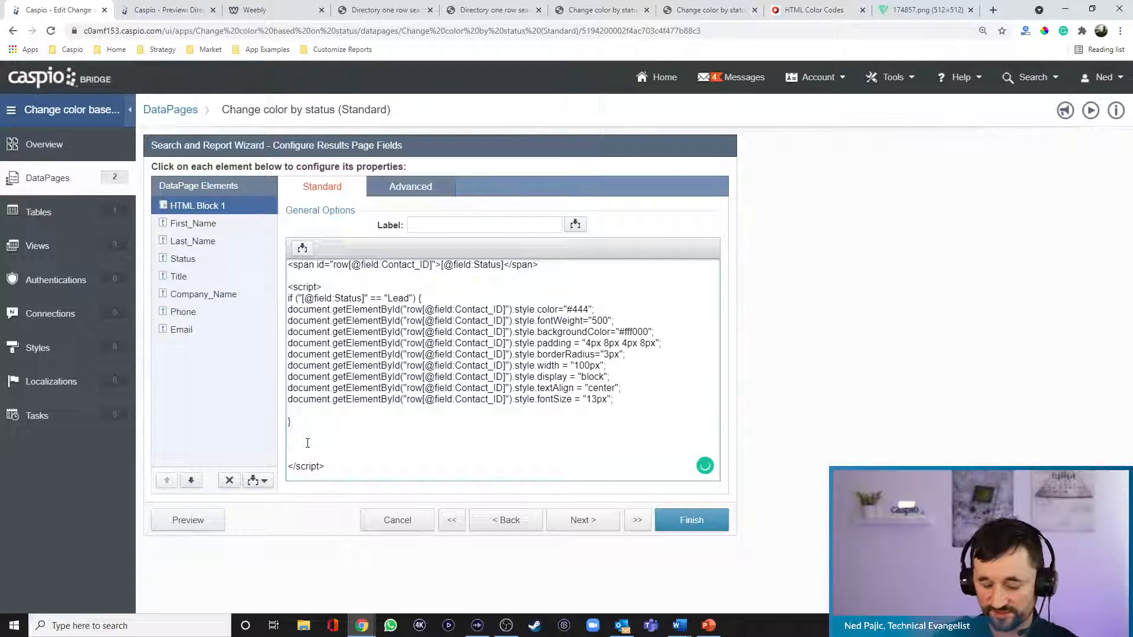
pyautogui.write('else if')
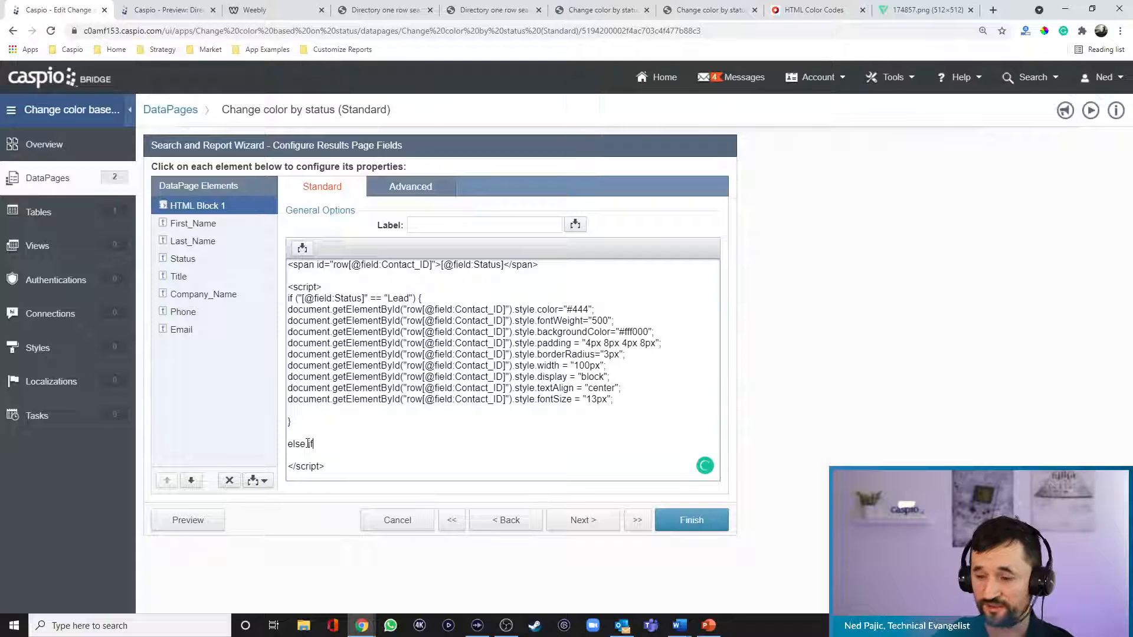
pyautogui.write('("')
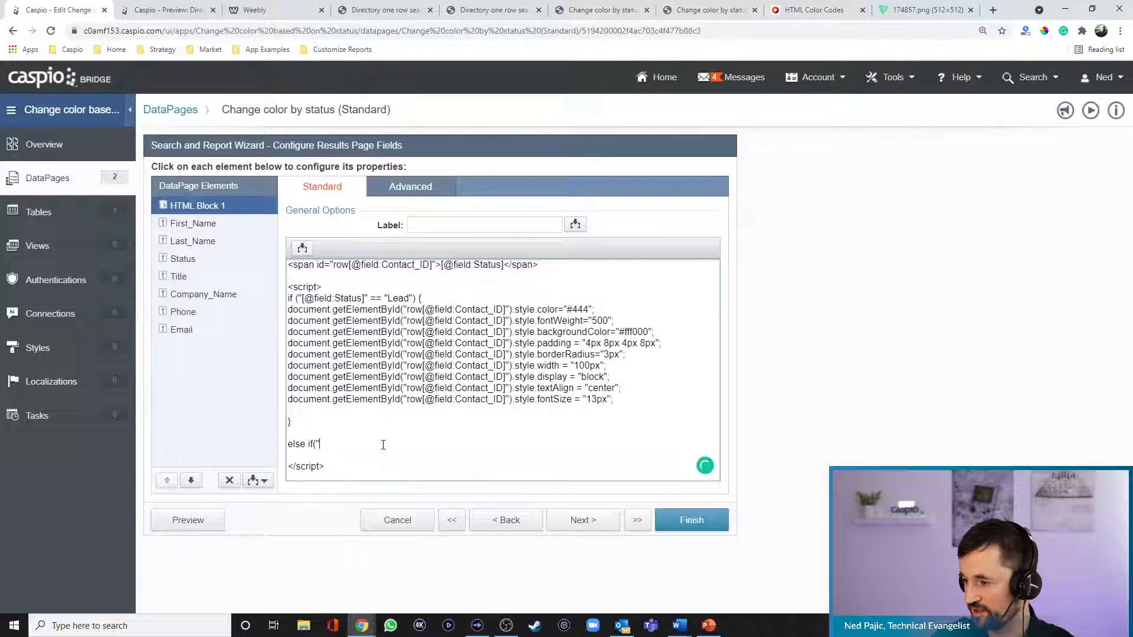
pyautogui.click(302, 248)
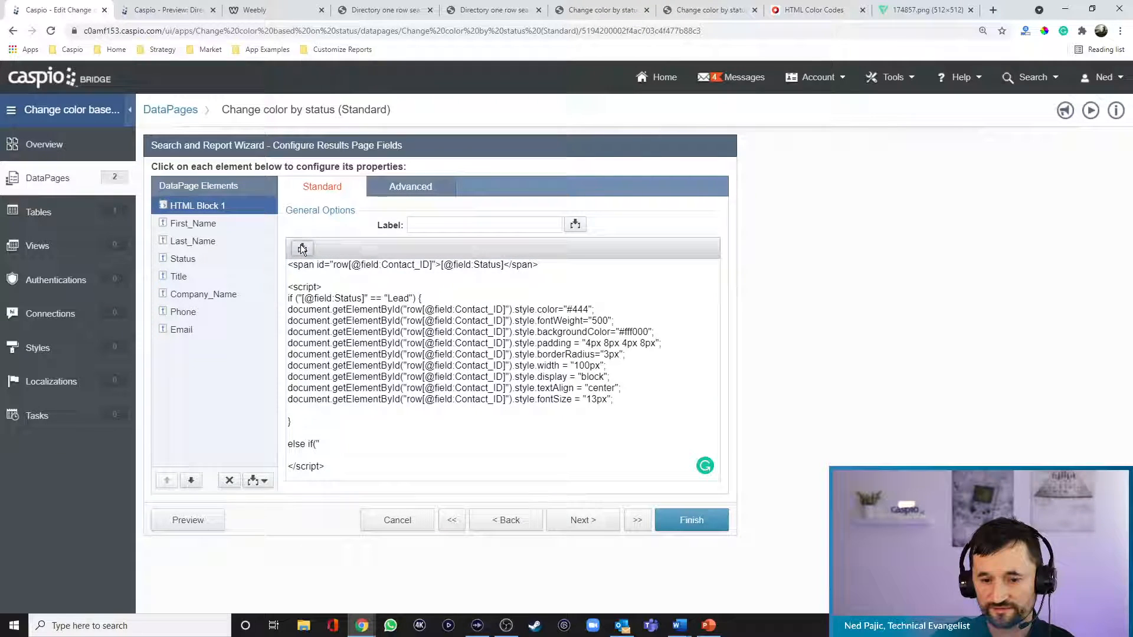
pyautogui.click(302, 273)
pyautogui.click(227, 374)
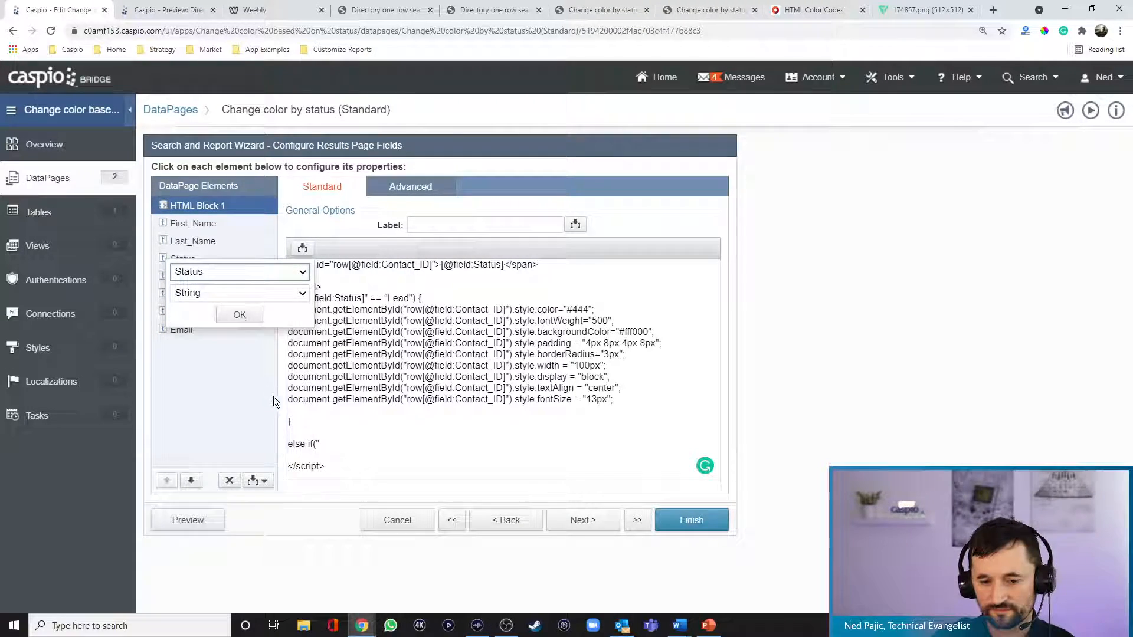
pyautogui.click(238, 316)
pyautogui.click(400, 442)
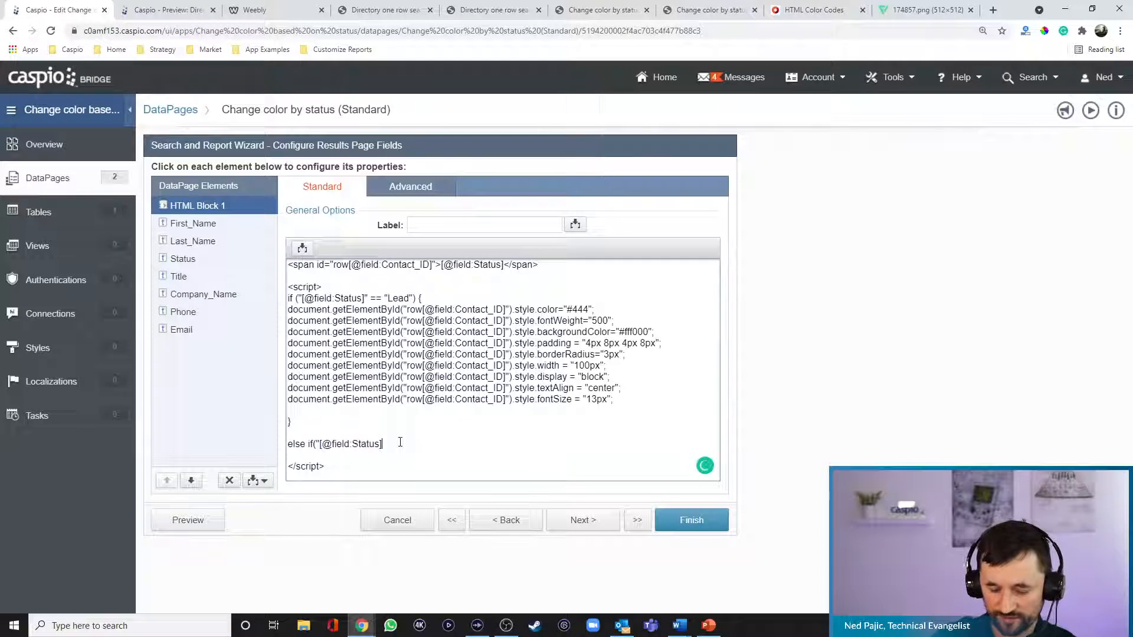
pyautogui.press('BackSpace')
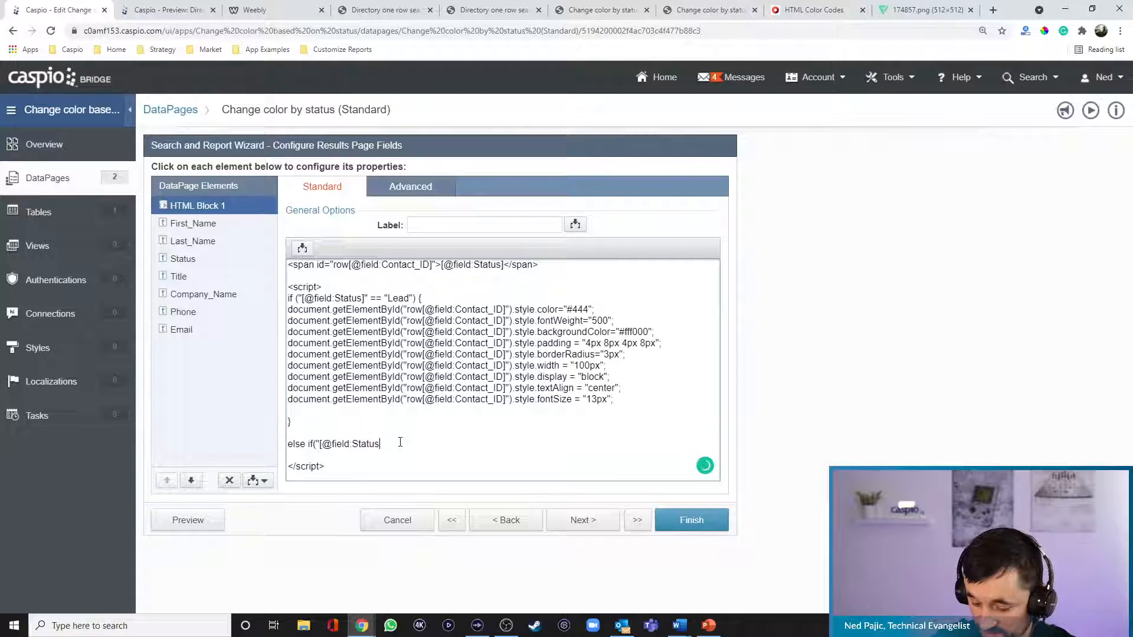
pyautogui.write('")')
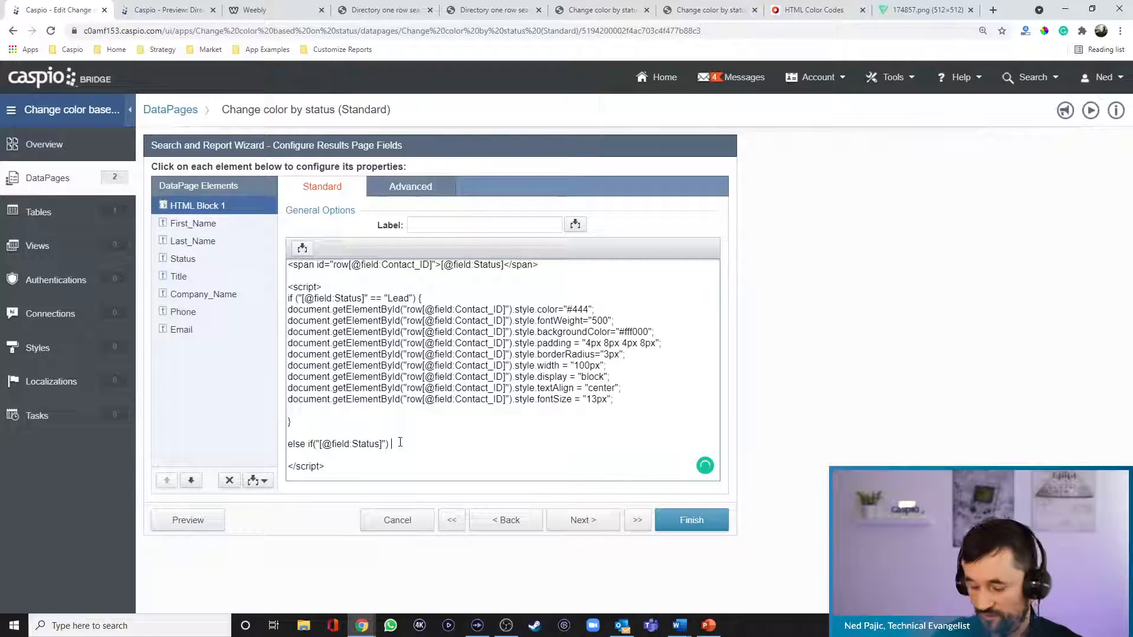
pyautogui.write(' == "Pr')
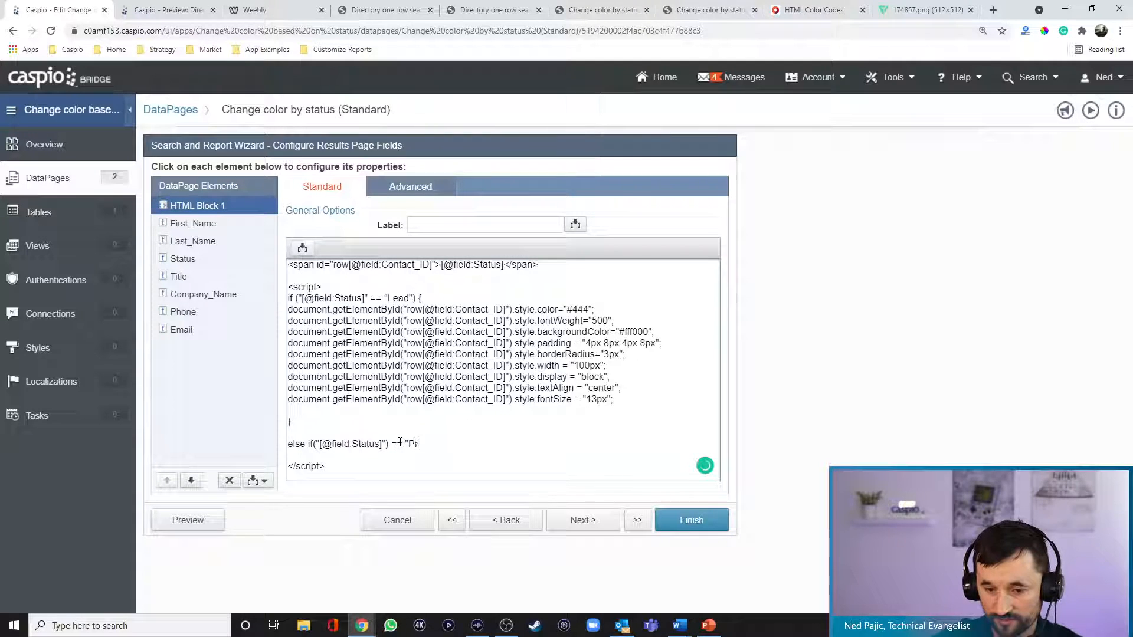
pyautogui.write('ospect"')
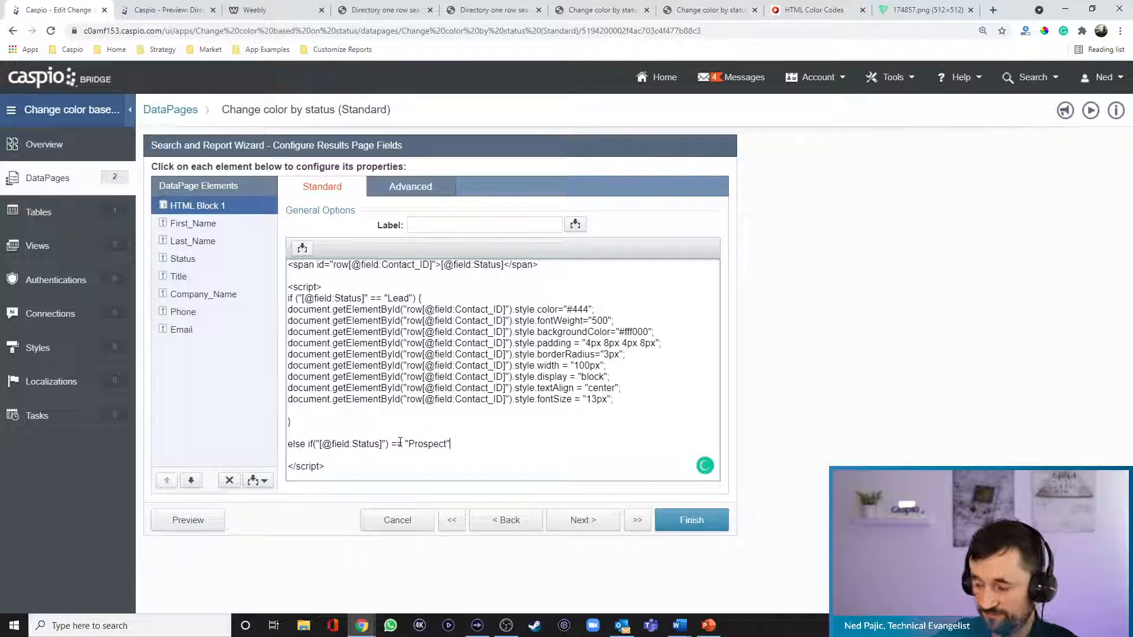
pyautogui.write(')')
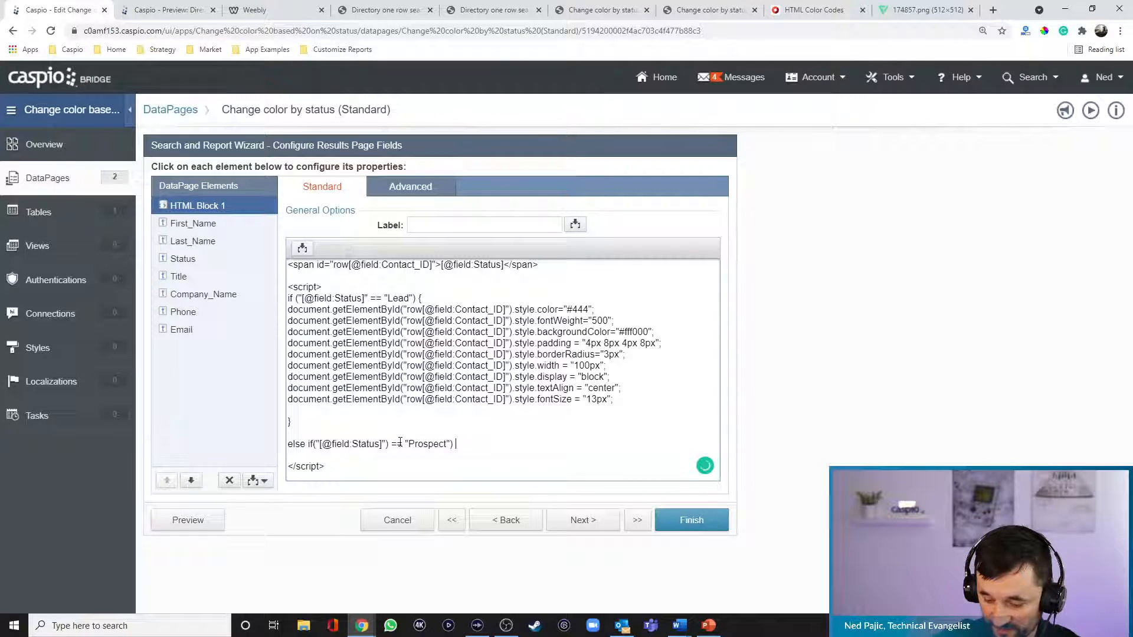
pyautogui.write(' {')
pyautogui.press('Return')
pyautogui.press('Return')
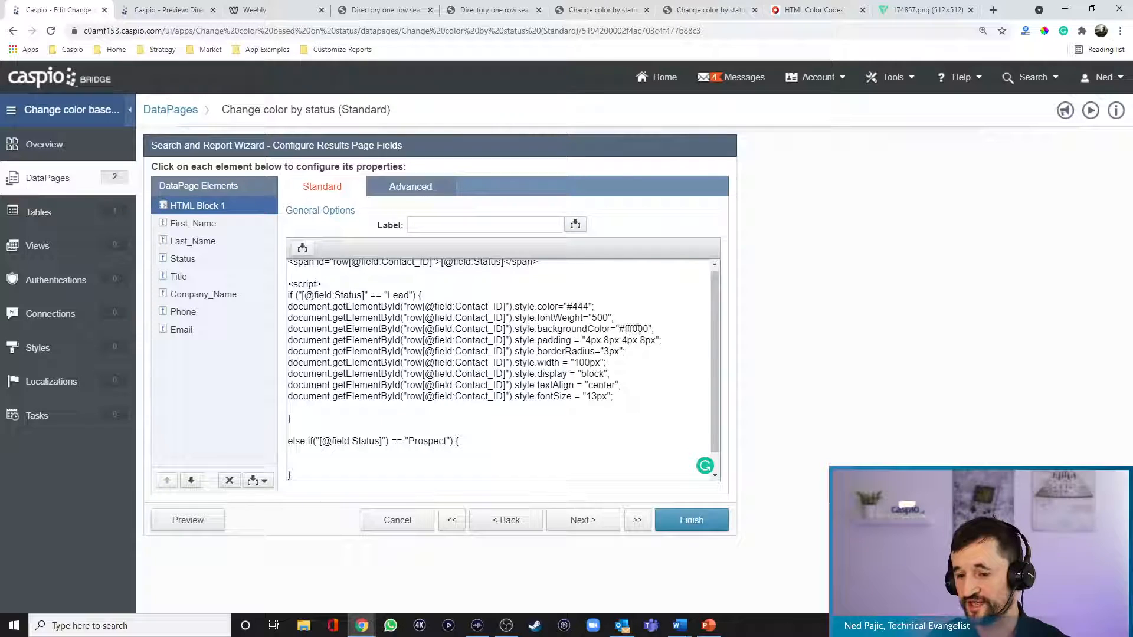
# Copy all nine style statements from the Lead block into the Prospect block.
pyautogui.moveTo(630, 397); pyautogui.dragTo(262, 308)
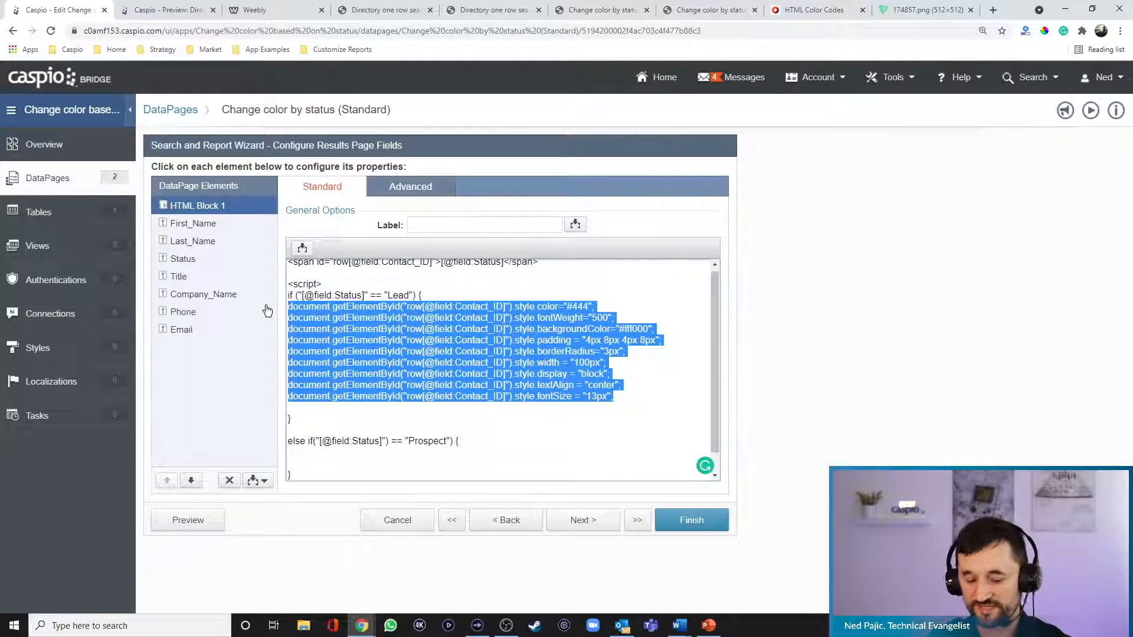
pyautogui.hotkey('ctrl', 'c')
pyautogui.scroll(-1, 332, 304)
pyautogui.click(361, 438)
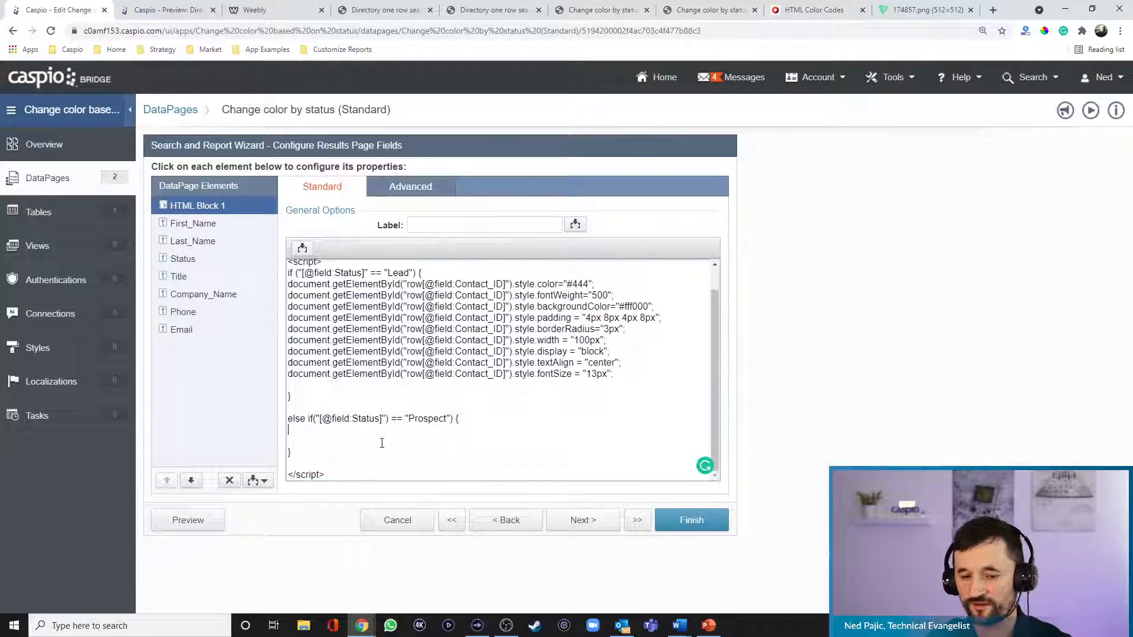
pyautogui.hotkey('ctrl', 'v')
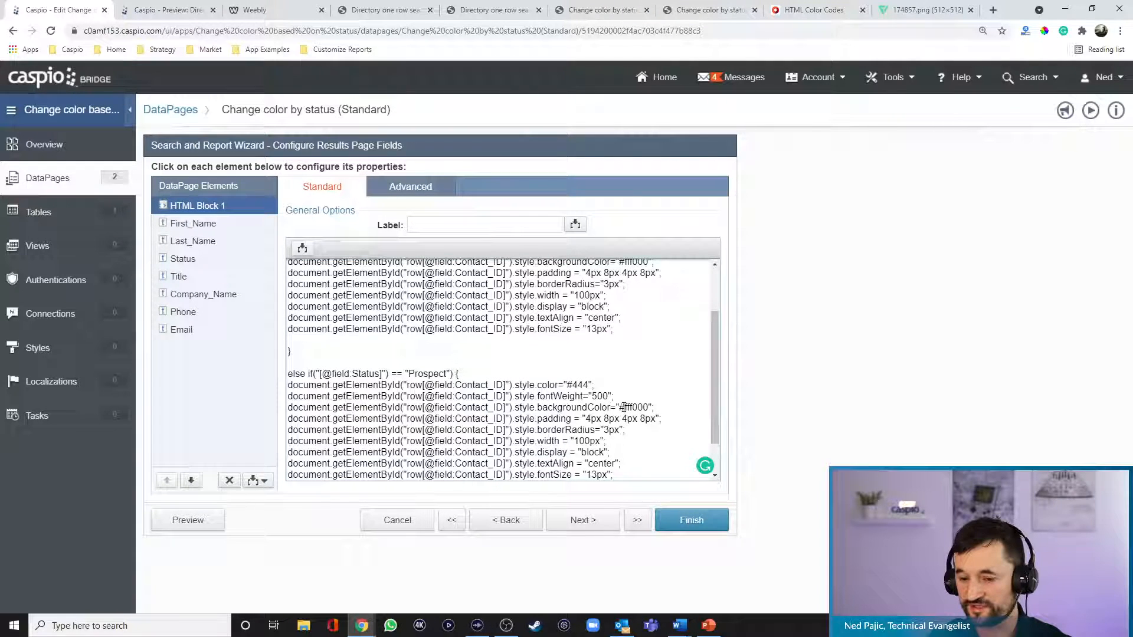
# Set the Prospect block's backgroundColor to "#fcbea0".
pyautogui.moveTo(625, 407); pyautogui.dragTo(649, 407)
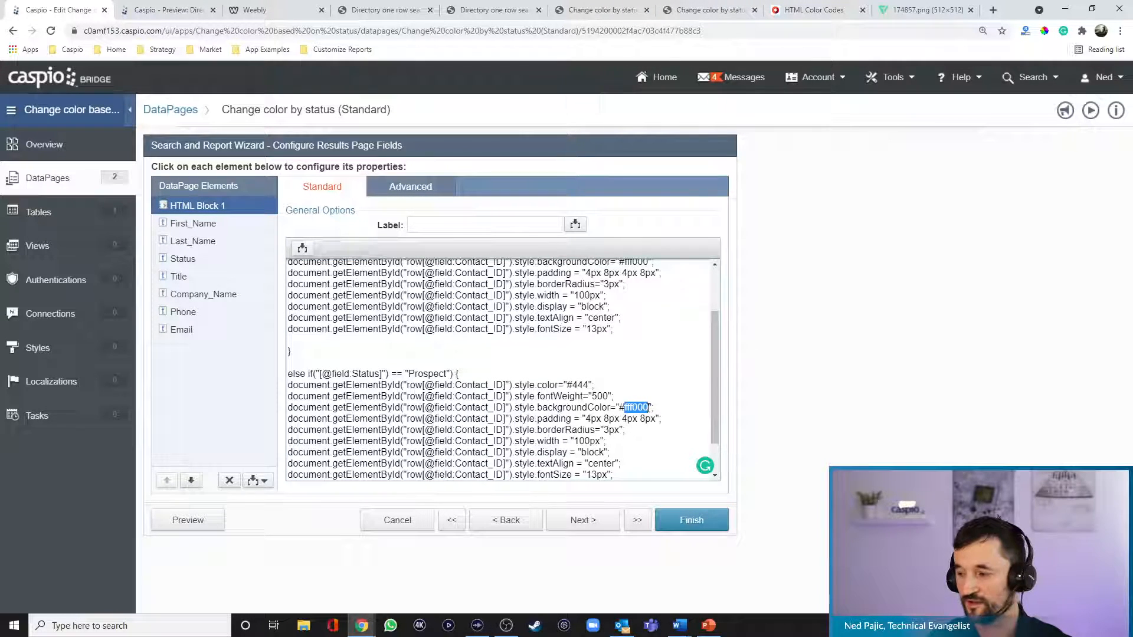
pyautogui.write('fcbe')
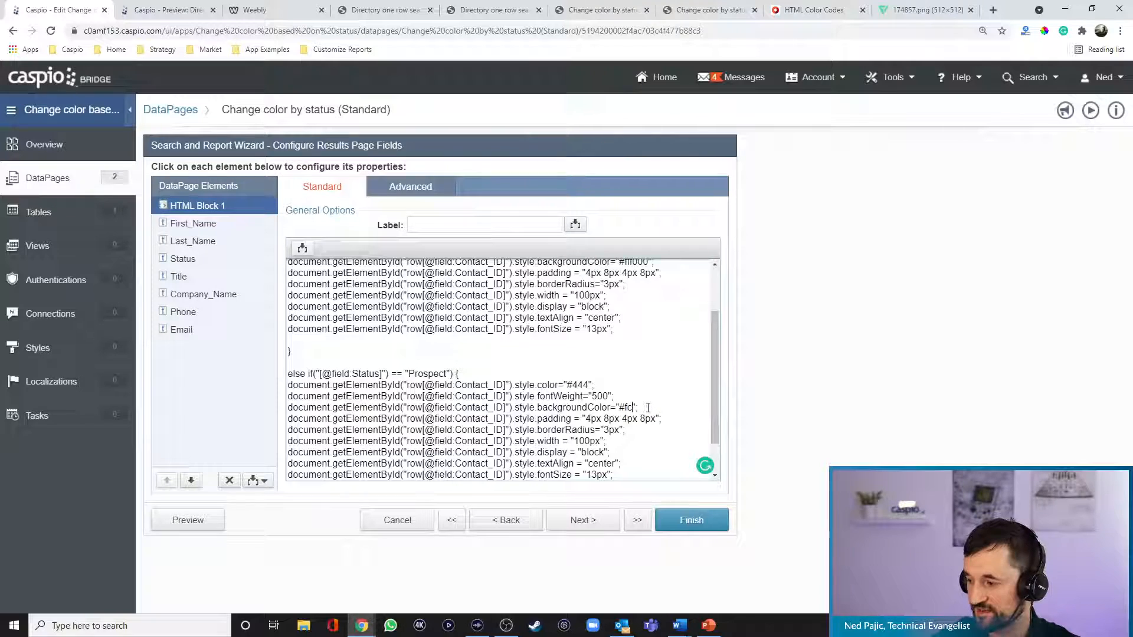
pyautogui.write('a0')
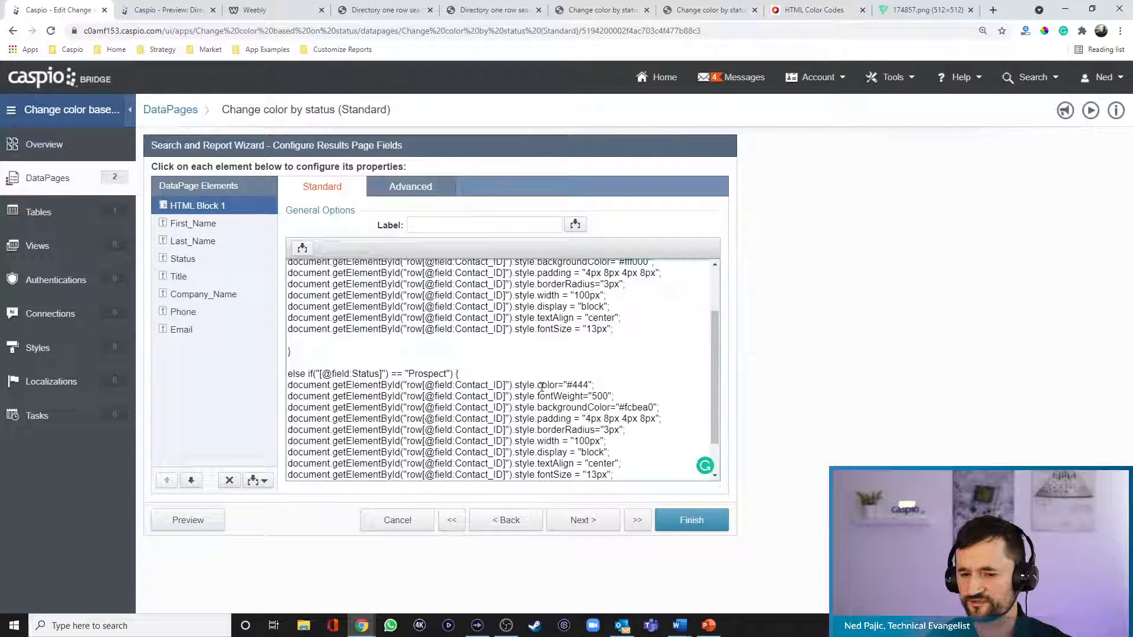
# Duplicate the entire Prospect else if block directly below itself, above the closing script tag.
pyautogui.scroll(-1, 602, 406)
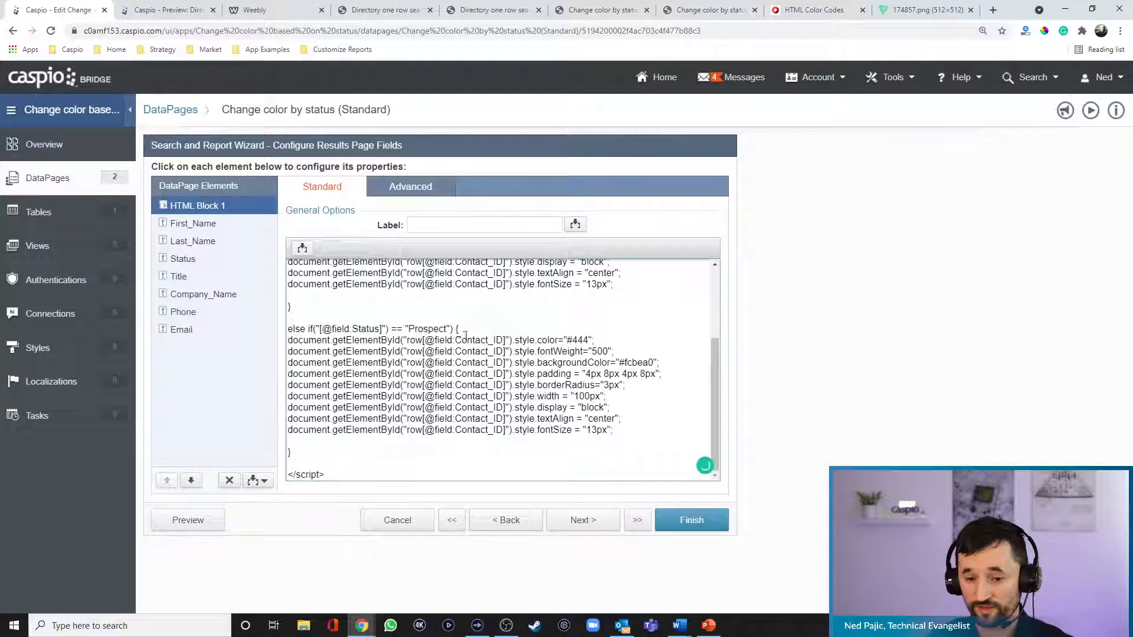
pyautogui.moveTo(288, 330); pyautogui.dragTo(405, 459)
pyautogui.hotkey('ctrl', 'c')
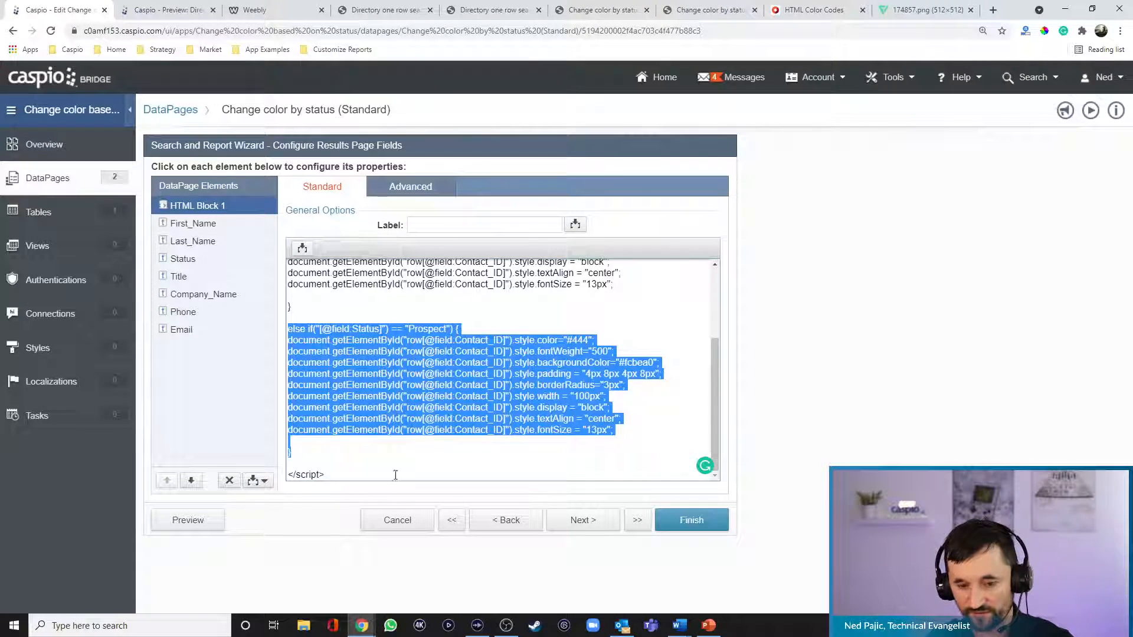
pyautogui.click(345, 466)
pyautogui.hotkey('ctrl', 'v')
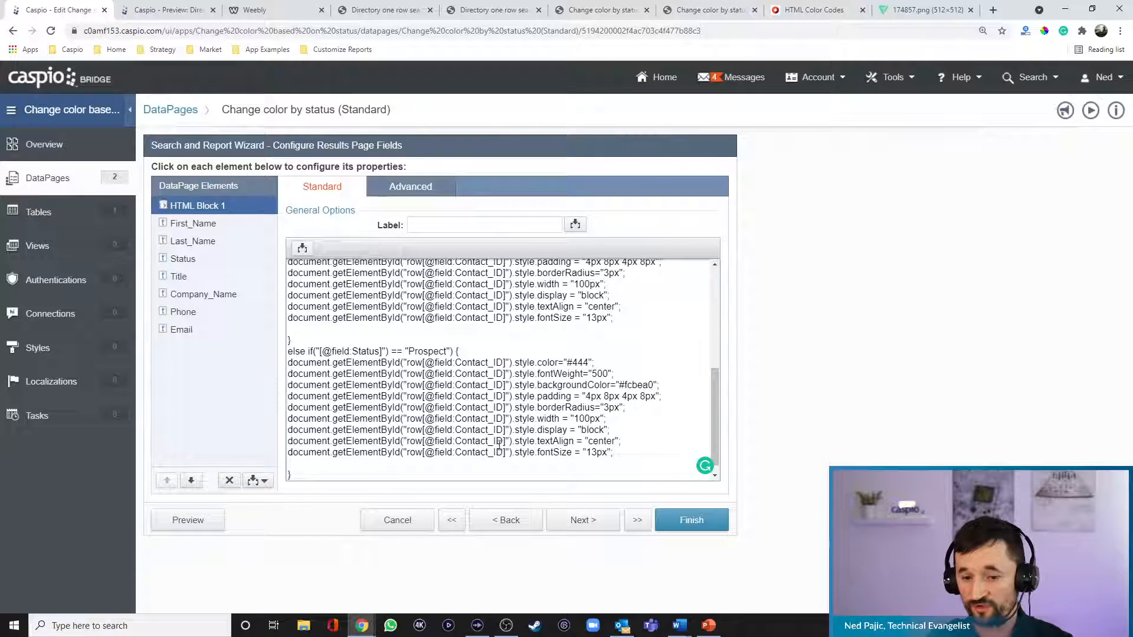
# Change the duplicated block's status to "Customer" and replace its backgroundColor with #A7E1B9 from Word.
pyautogui.moveTo(409, 352); pyautogui.dragTo(450, 352)
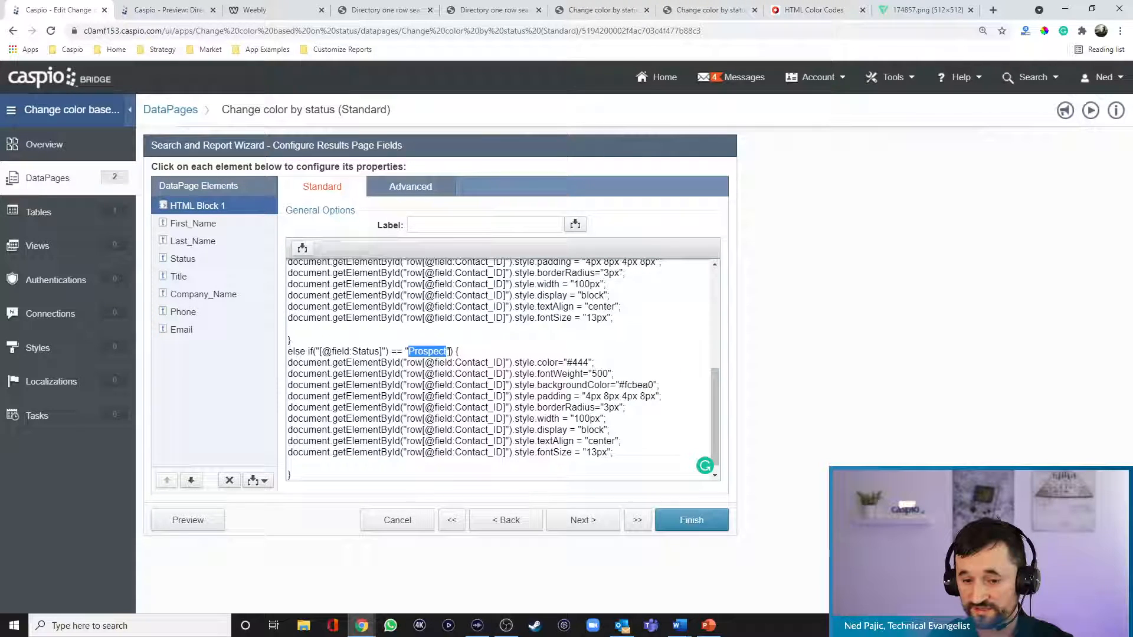
pyautogui.write('Customer')
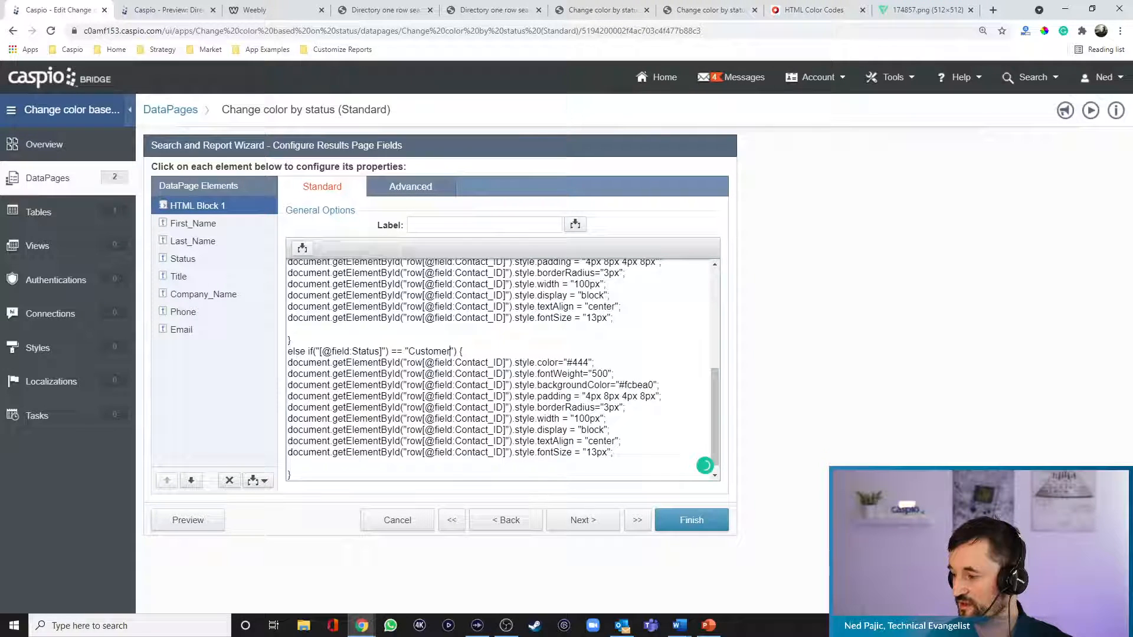
pyautogui.hotkey('alt', 'Tab')
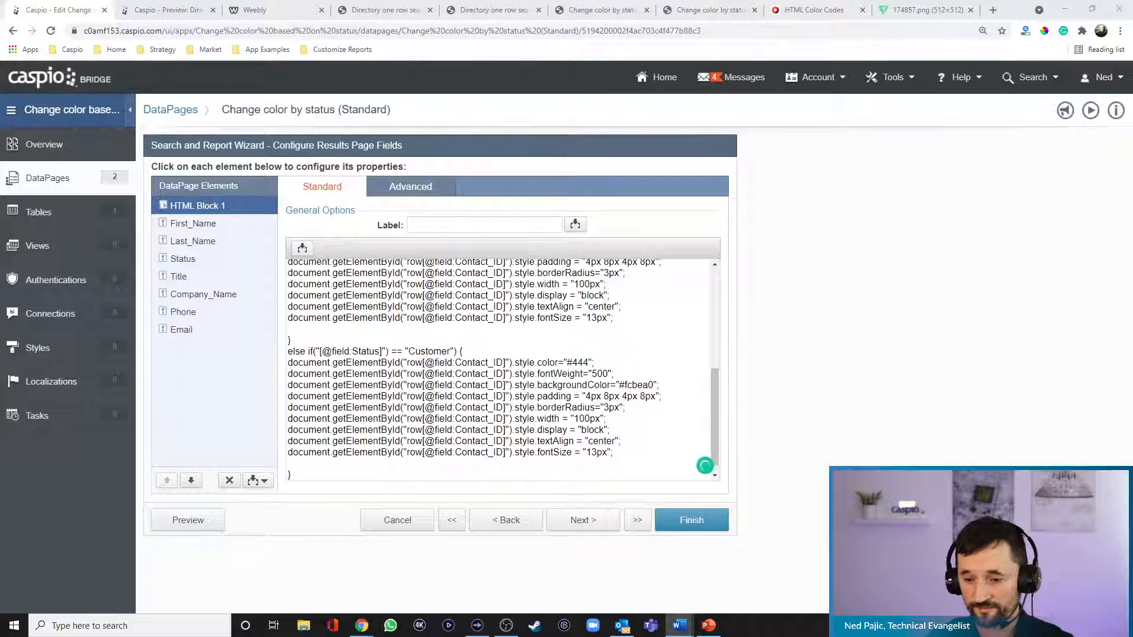
pyautogui.click(622, 387)
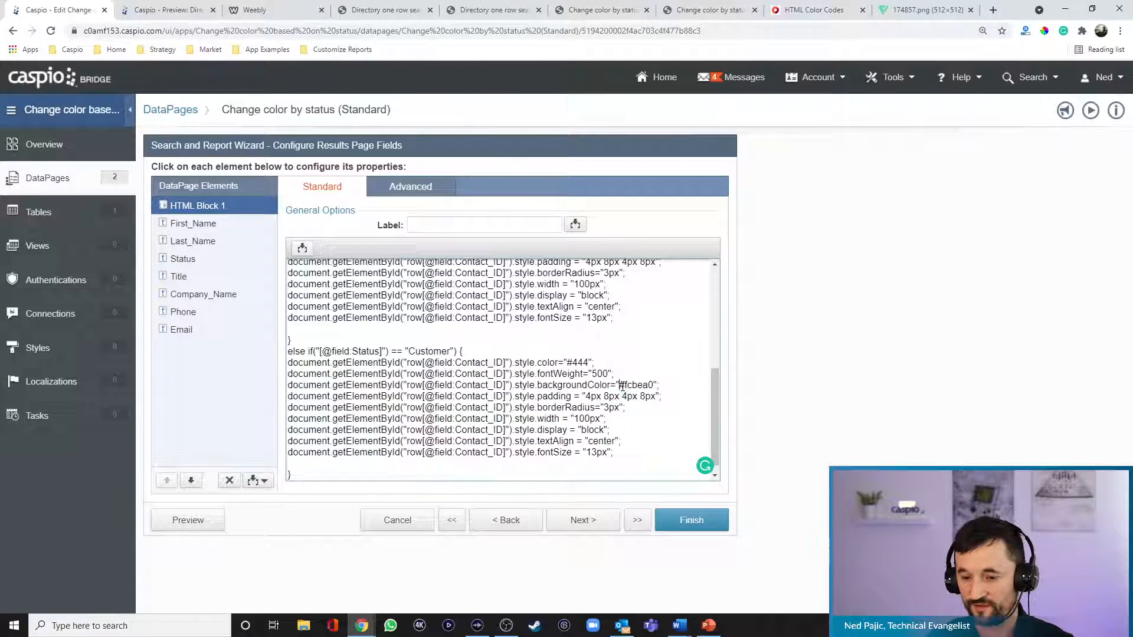
pyautogui.moveTo(625, 385); pyautogui.dragTo(655, 386)
pyautogui.hotkey('ctrl', 'v')
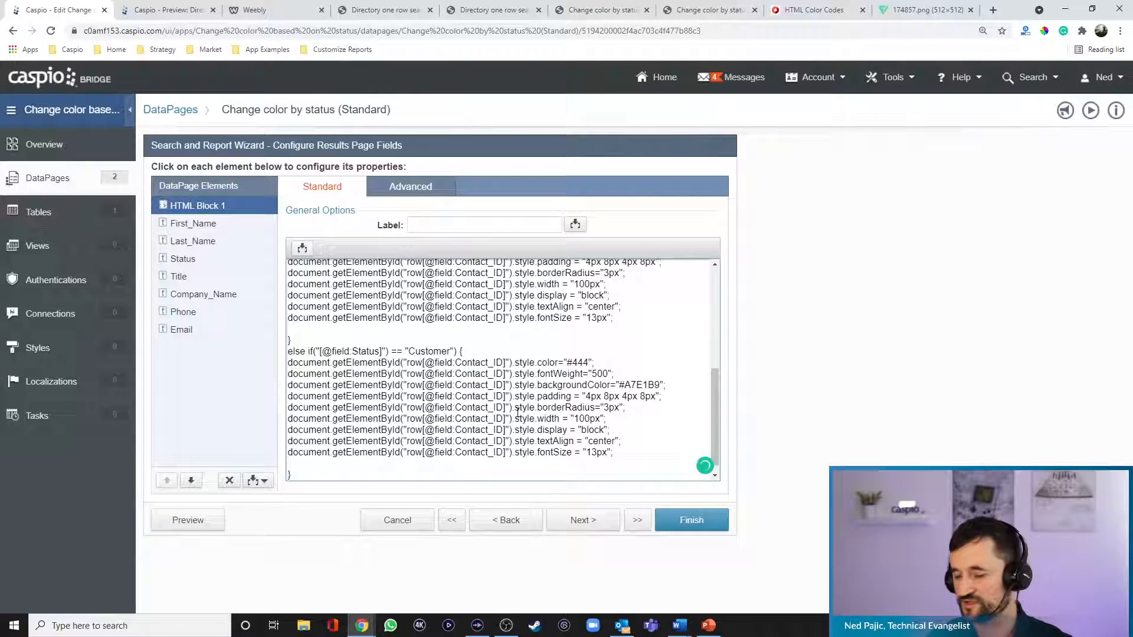
# Preview the DataPage, check the status styling in the results, and return to the HTML Block 1 code.
pyautogui.scroll(6, 562, 412)
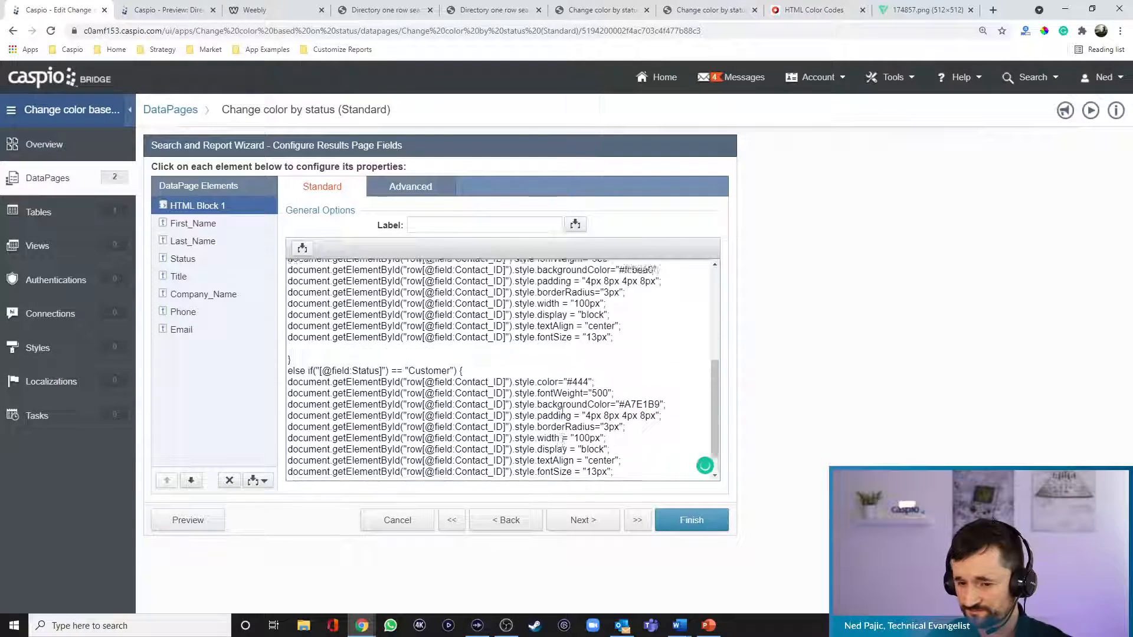
pyautogui.click(199, 519)
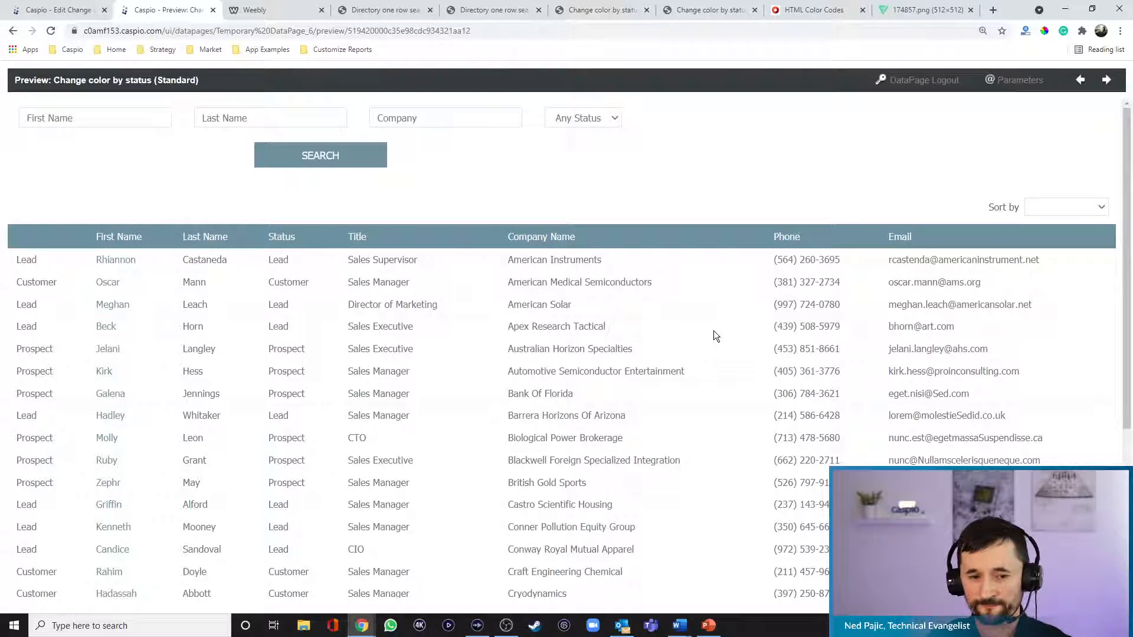
pyautogui.doubleClick(268, 258)
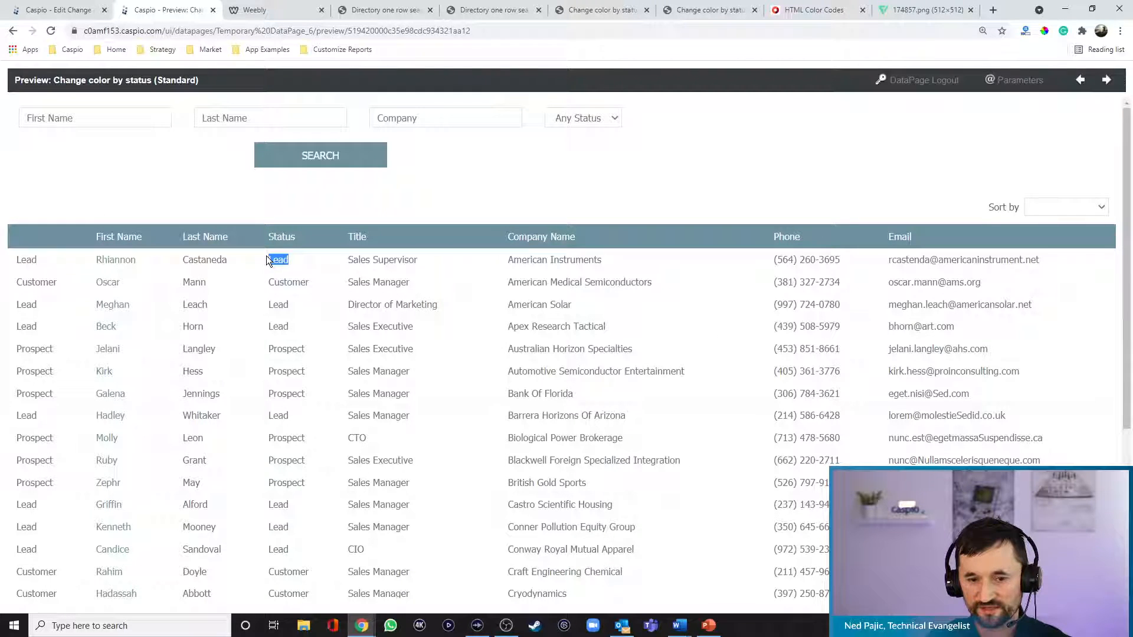
pyautogui.click(59, 9)
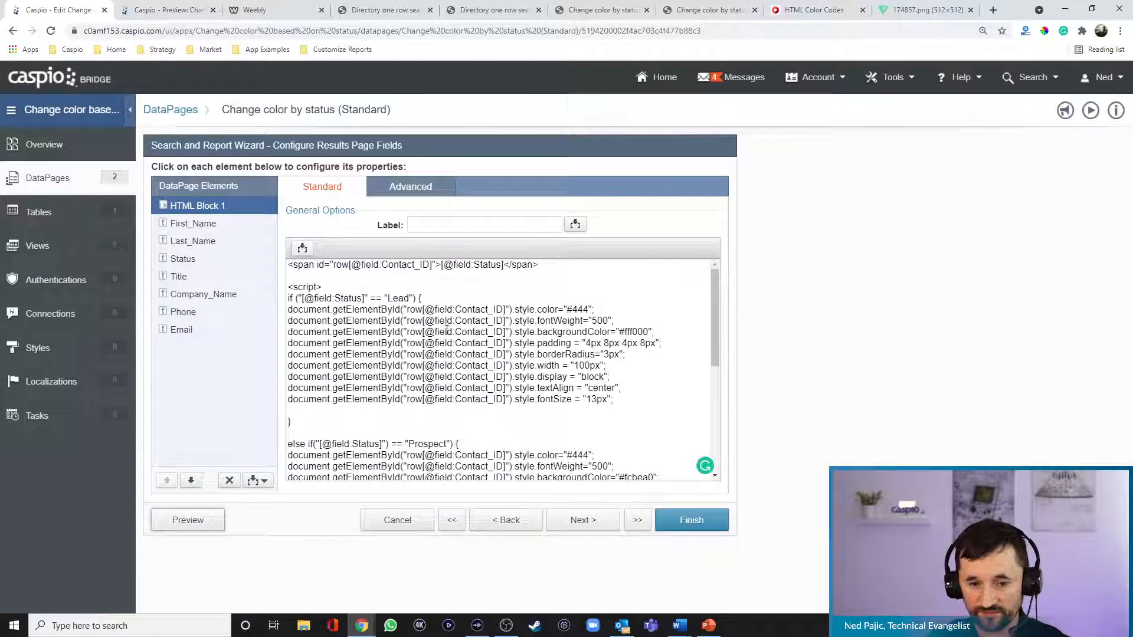
# Add blank lines below the opening script tag and above the Customer condition, and a space after else if in the Prospect condition.
pyautogui.click(336, 289)
pyautogui.press('Return')
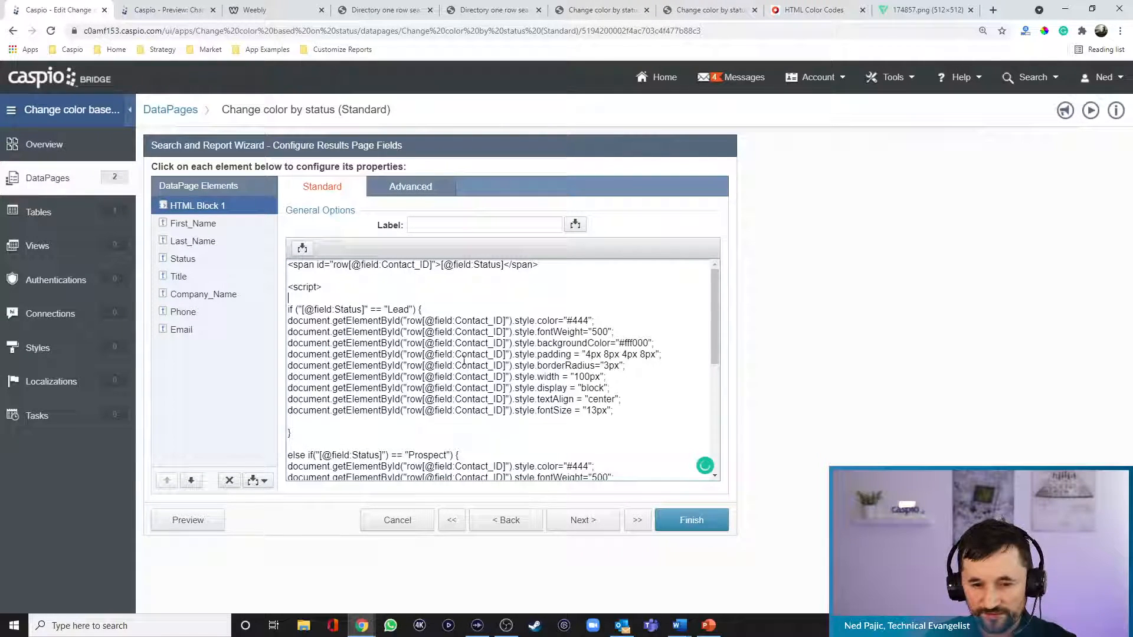
pyautogui.scroll(-3, 413, 336)
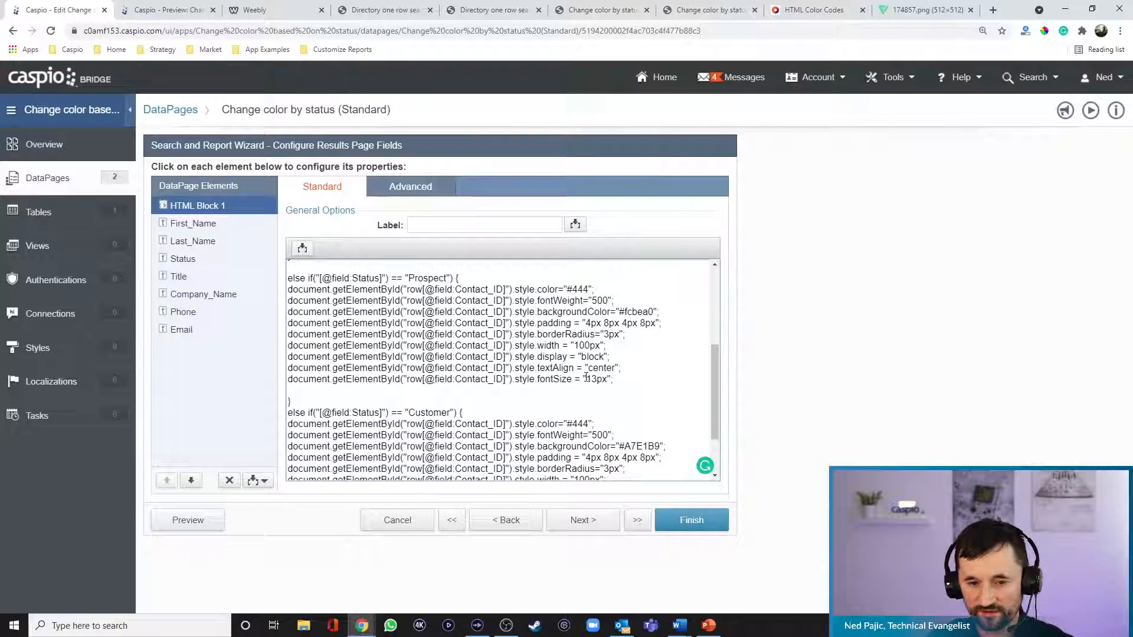
pyautogui.click(314, 278)
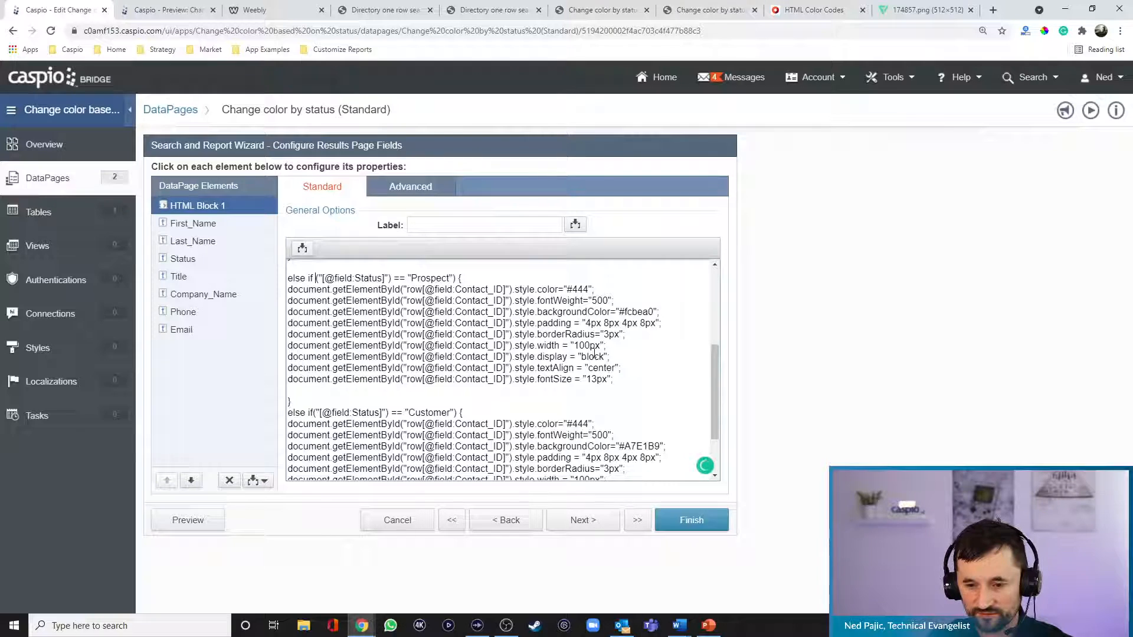
pyautogui.scroll(-3, 354, 349)
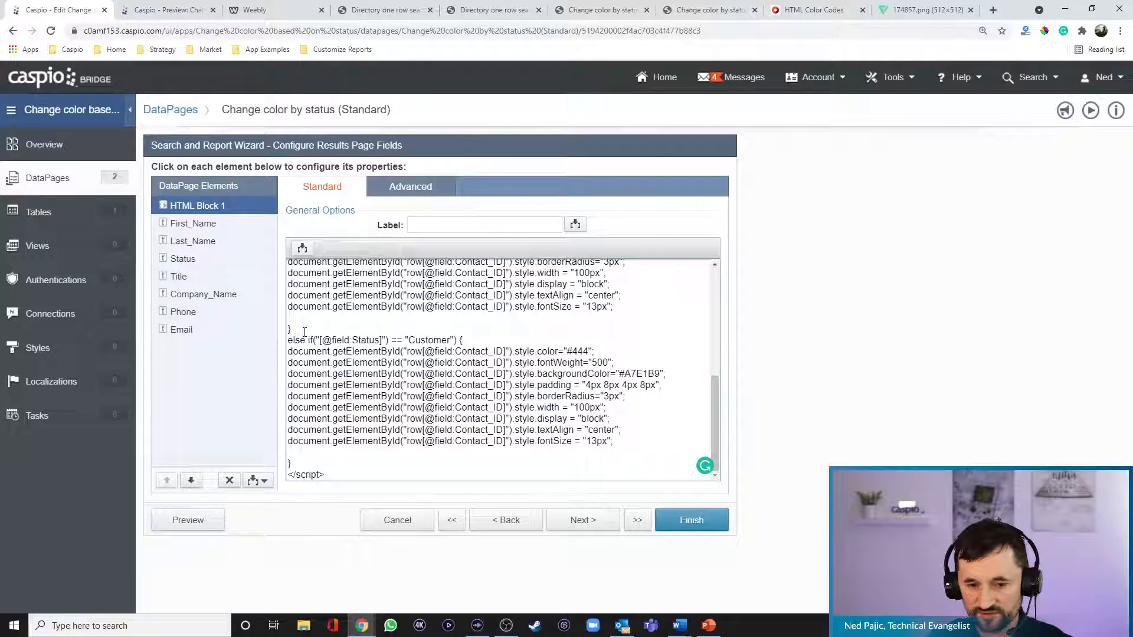
pyautogui.press('Return')
pyautogui.click(481, 350)
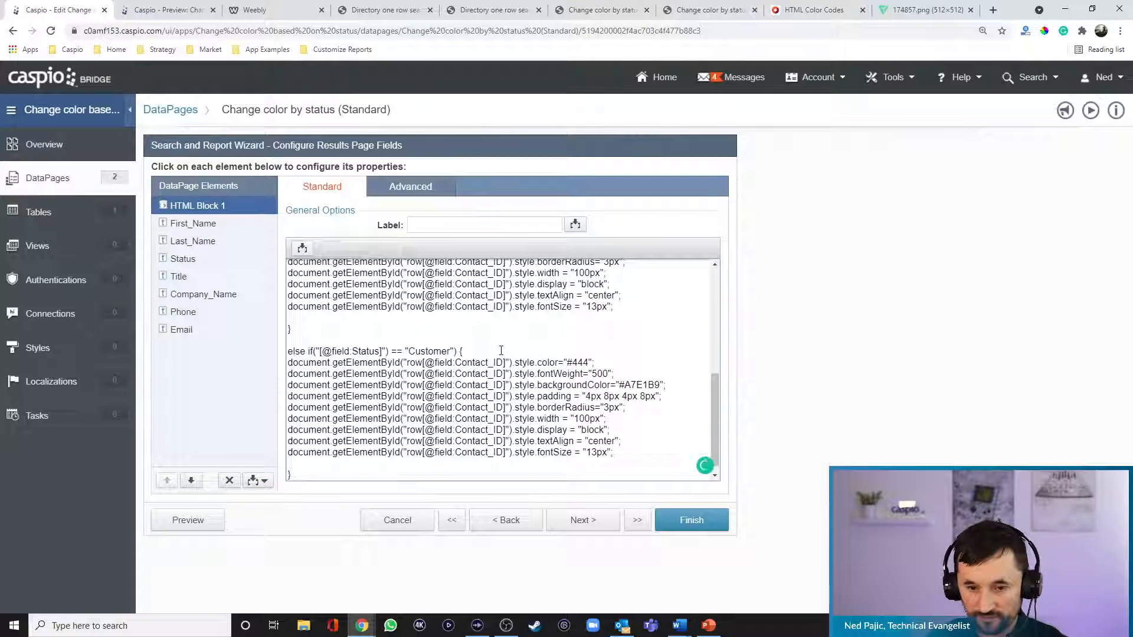
pyautogui.scroll(7, 549, 378)
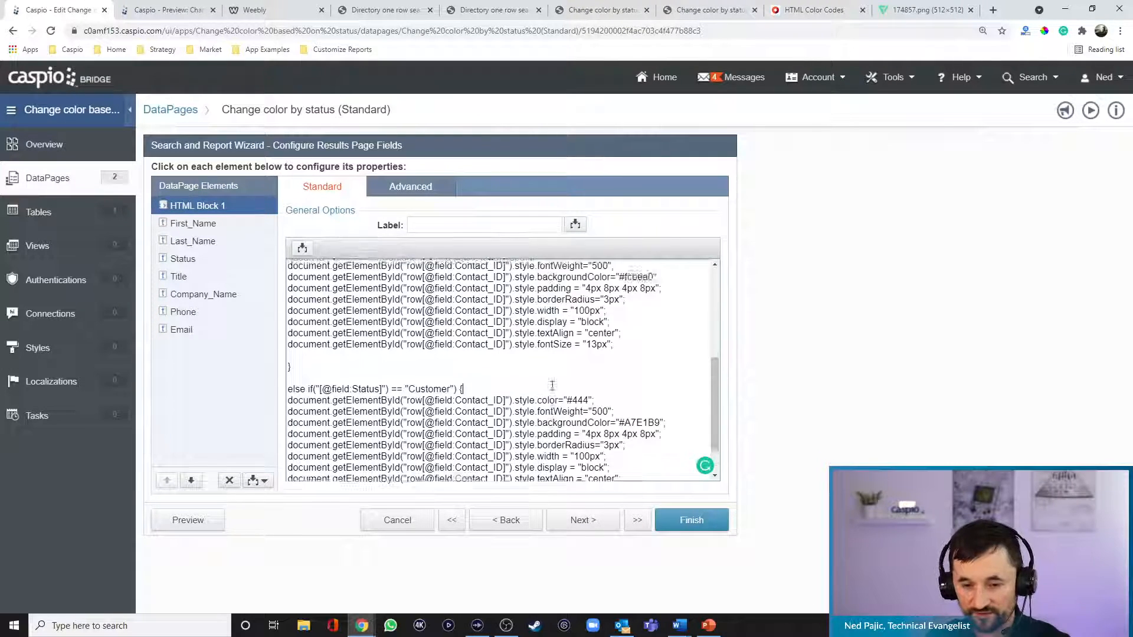
pyautogui.scroll(-6, 572, 391)
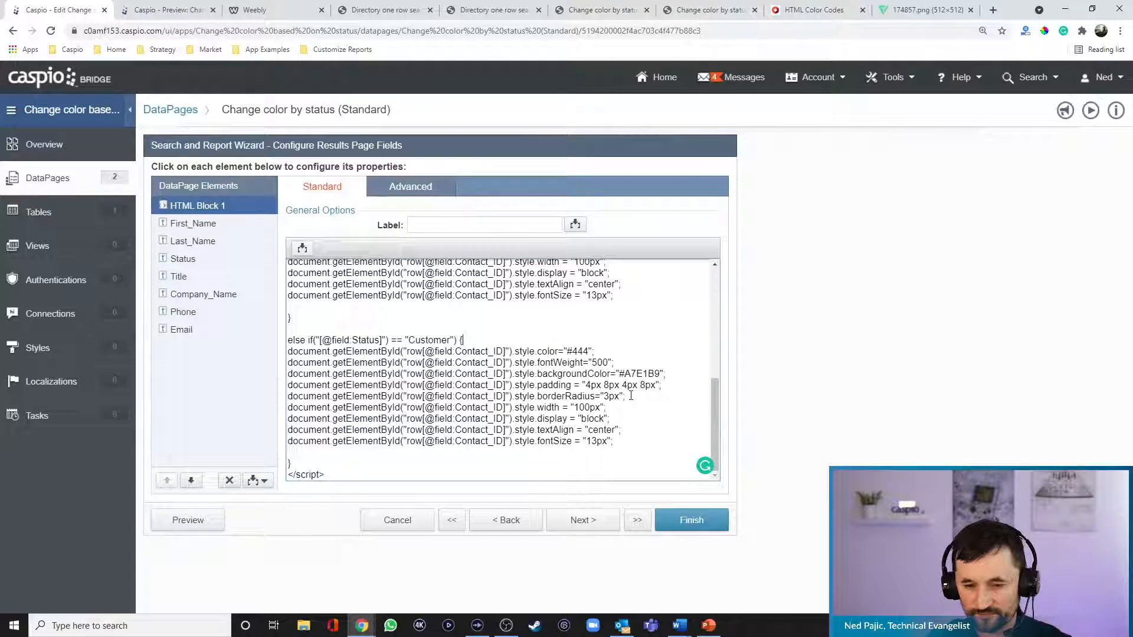
# Remove the Status field, put HTML Block 1 in its place below Last_Name, and save the DataPage.
pyautogui.click(188, 259)
pyautogui.click(229, 480)
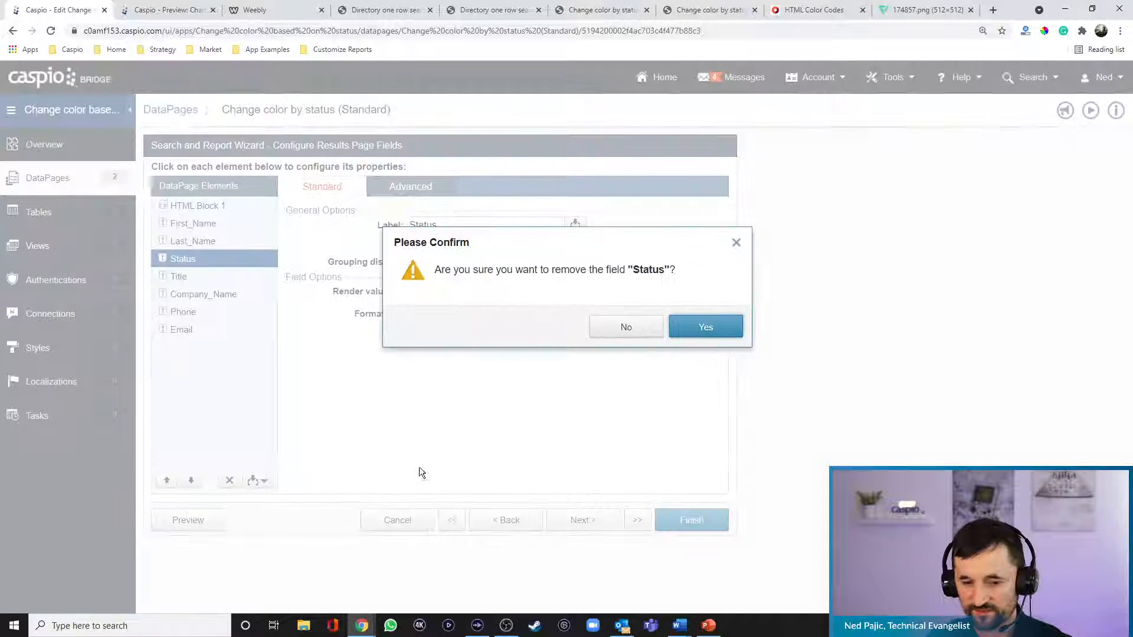
pyautogui.click(684, 336)
pyautogui.click(195, 205)
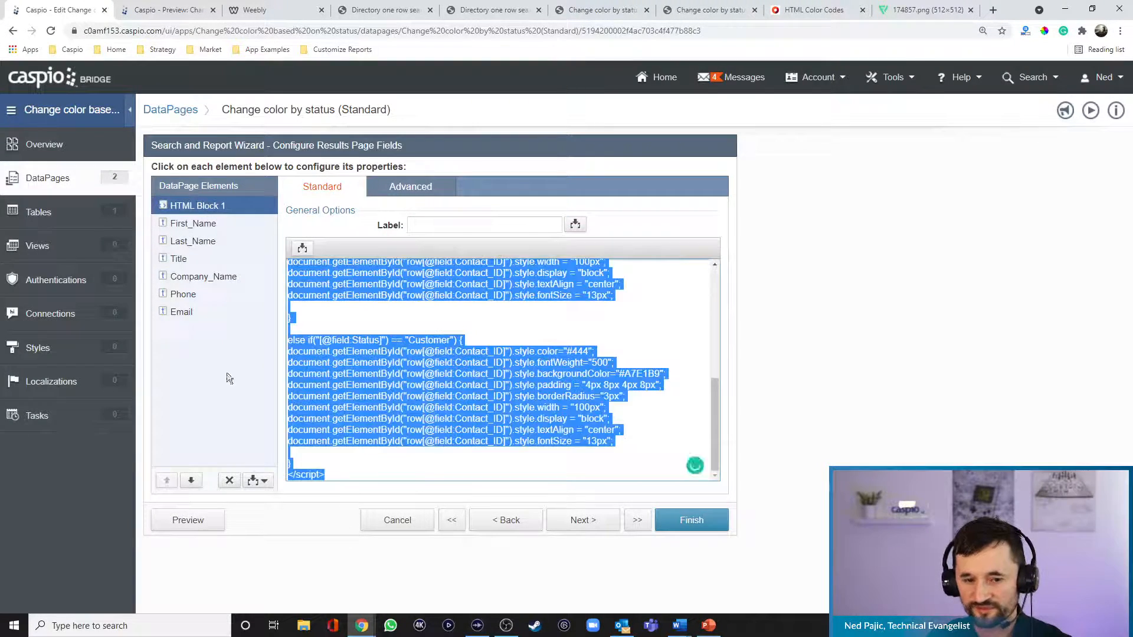
pyautogui.click(190, 480)
pyautogui.click(190, 480)
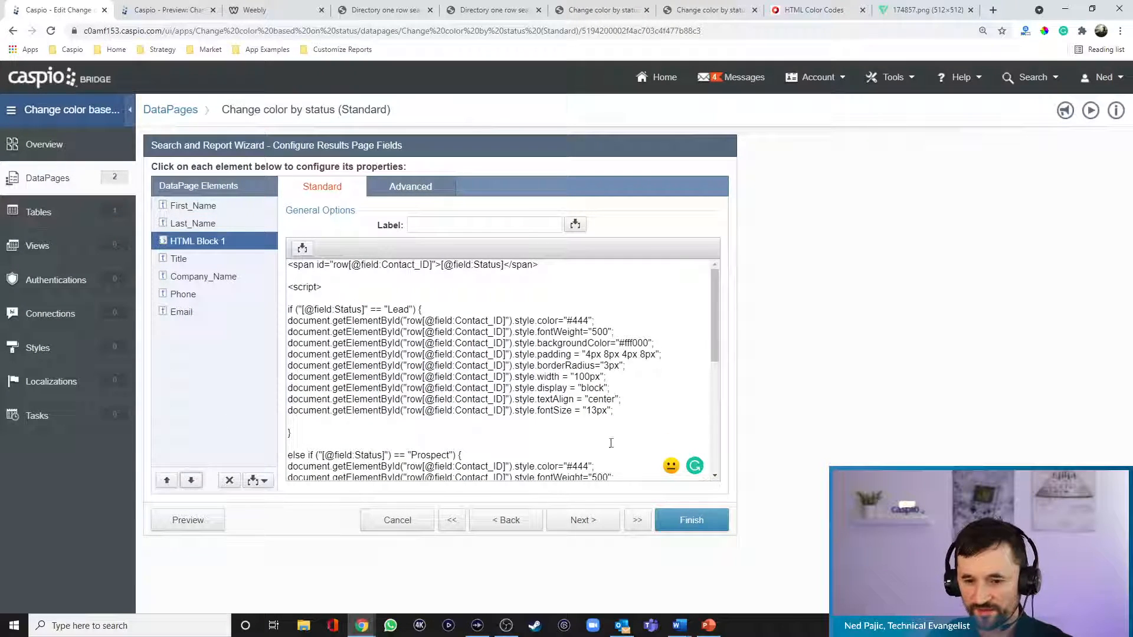
pyautogui.click(692, 521)
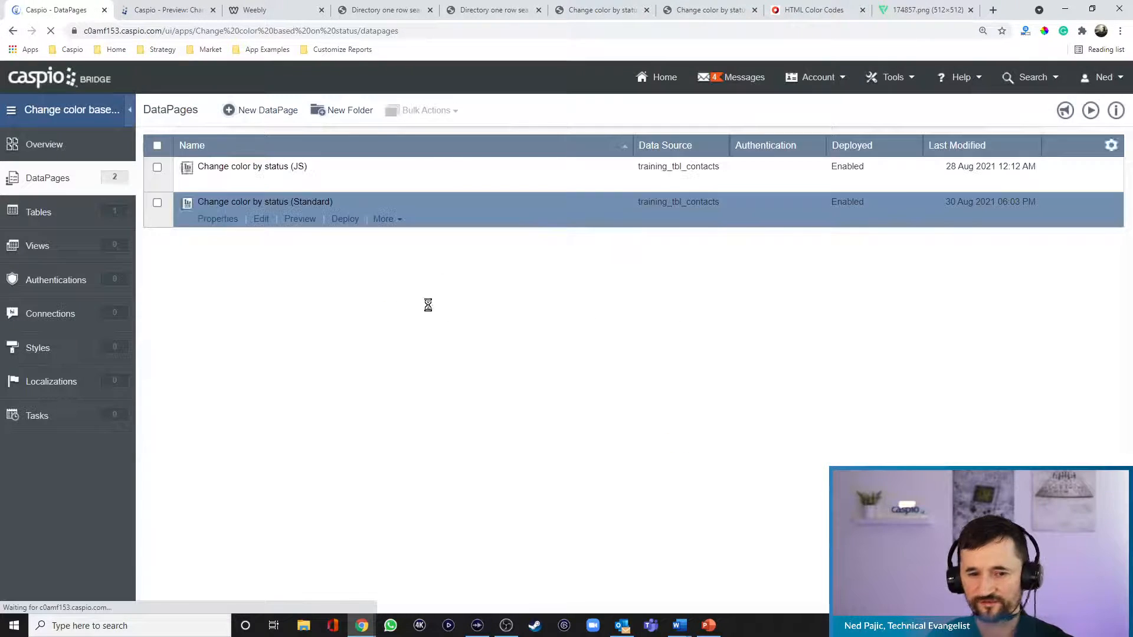
# Copy the deployment URL of the Change color by status (Standard) DataPage and open it in the 174857.png browser tab.
pyautogui.click(345, 219)
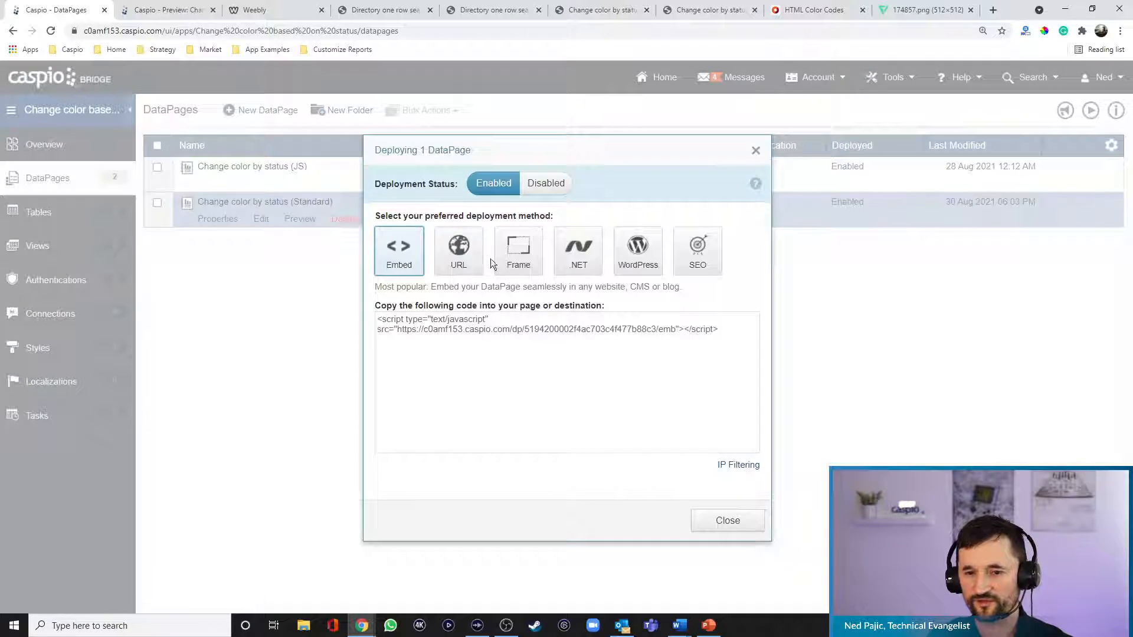
pyautogui.click(459, 251)
pyautogui.click(486, 346)
pyautogui.hotkey('ctrl', 'c')
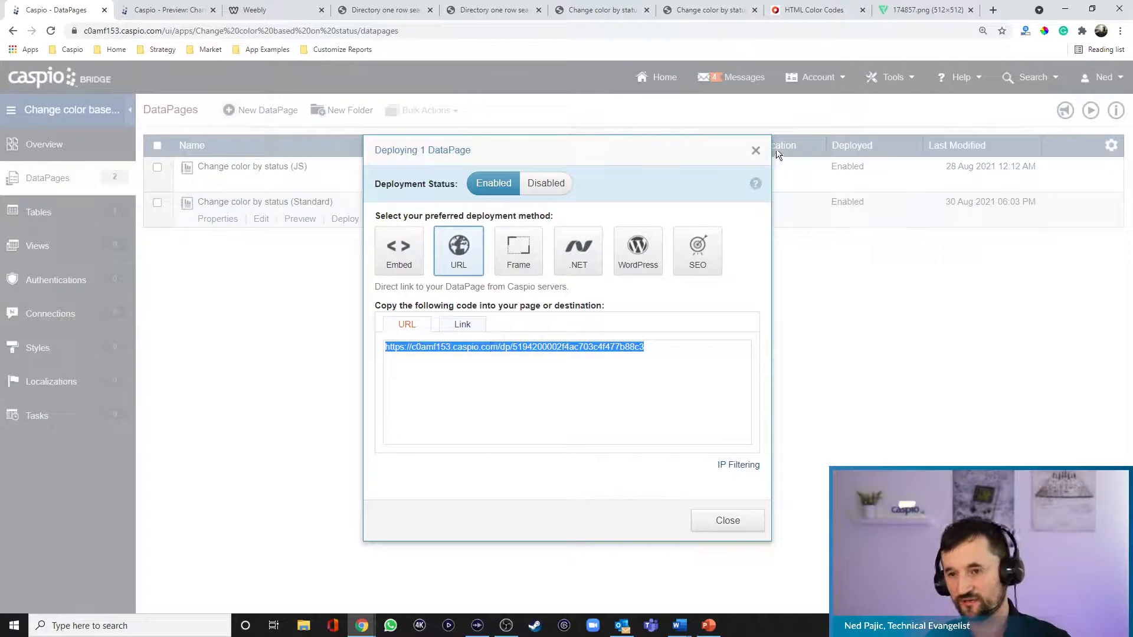
pyautogui.click(925, 17)
pyautogui.click(921, 30)
pyautogui.hotkey('ctrl', 'v')
pyautogui.press('Return')
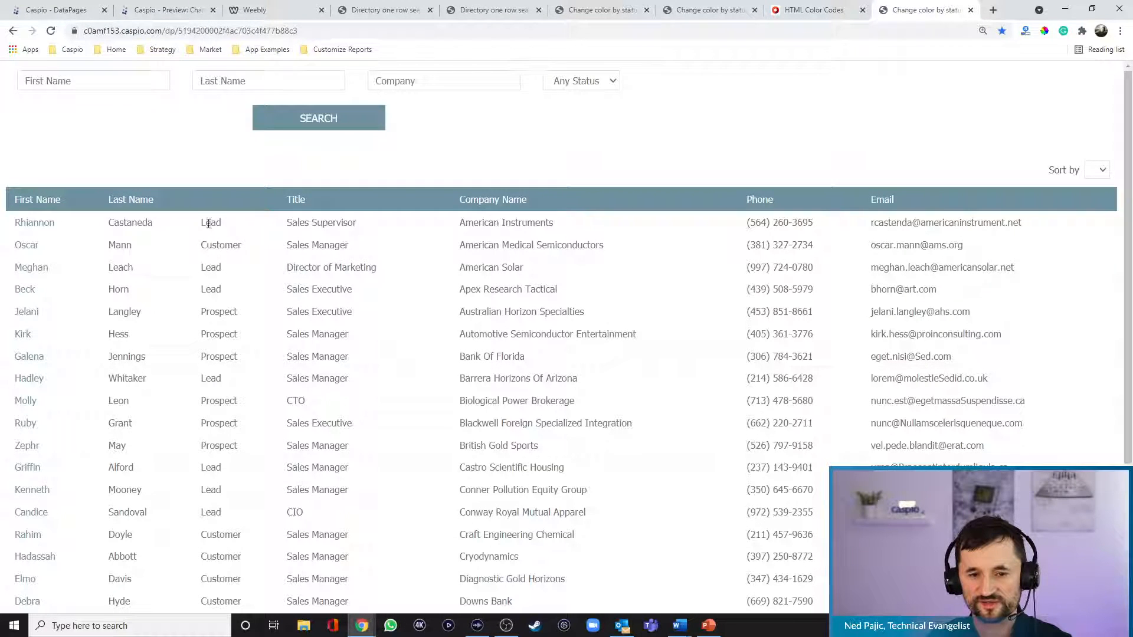
# Reopen the Change color by status (Standard) DataPage for editing and bring up HTML Block 1 in its results page fields.
pyautogui.click(56, 10)
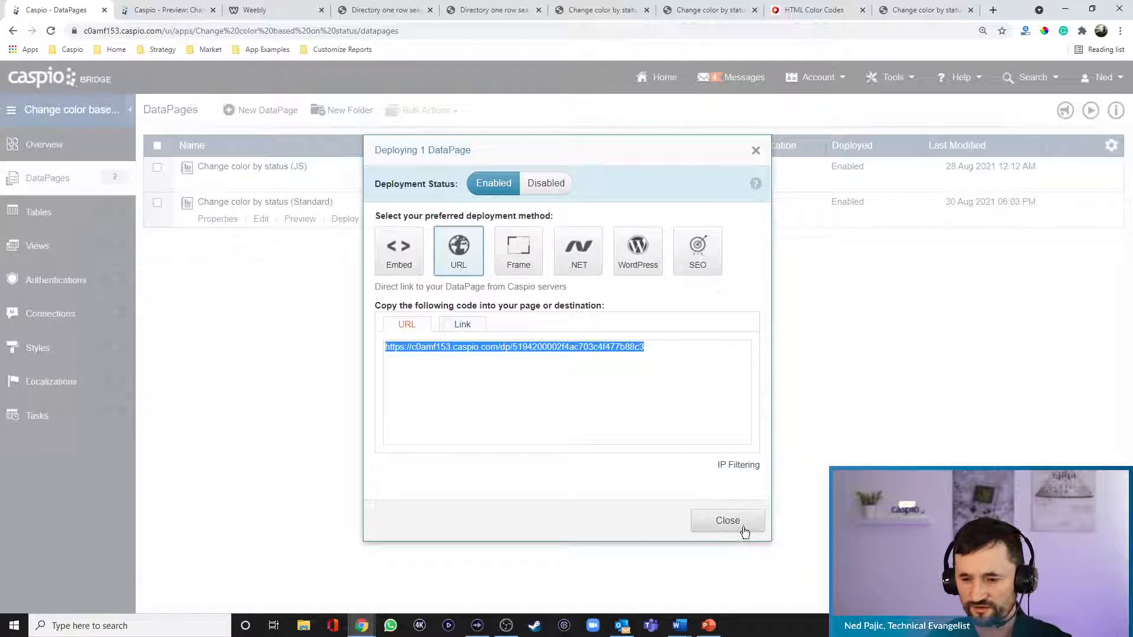
pyautogui.click(729, 522)
pyautogui.click(261, 219)
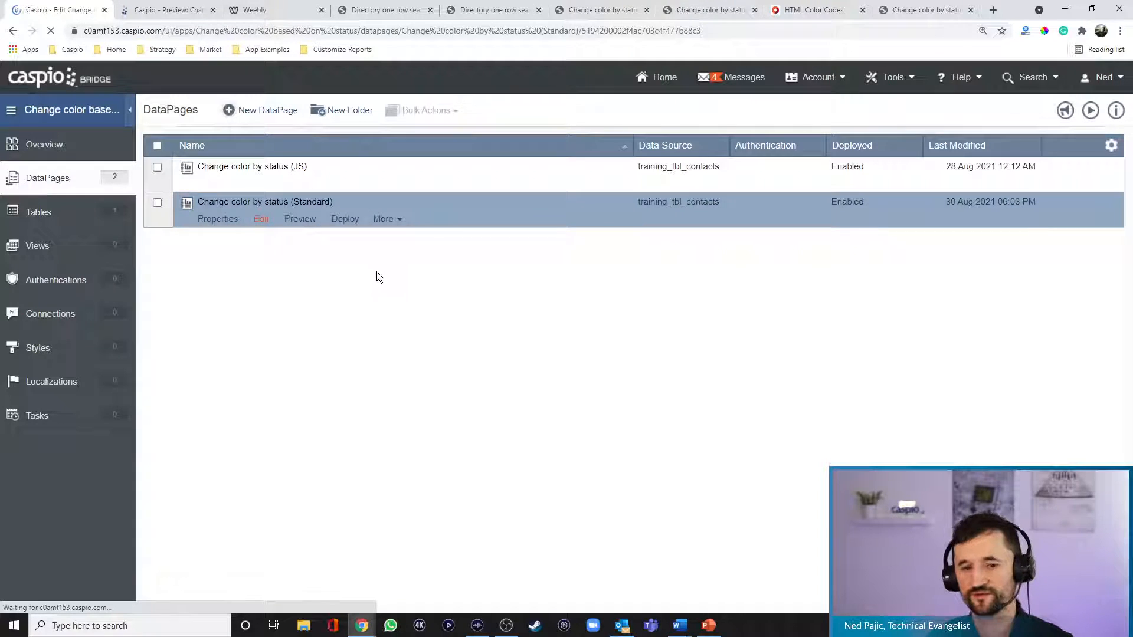
pyautogui.click(585, 521)
pyautogui.click(586, 521)
pyautogui.click(590, 521)
pyautogui.click(592, 522)
pyautogui.click(593, 521)
pyautogui.click(595, 521)
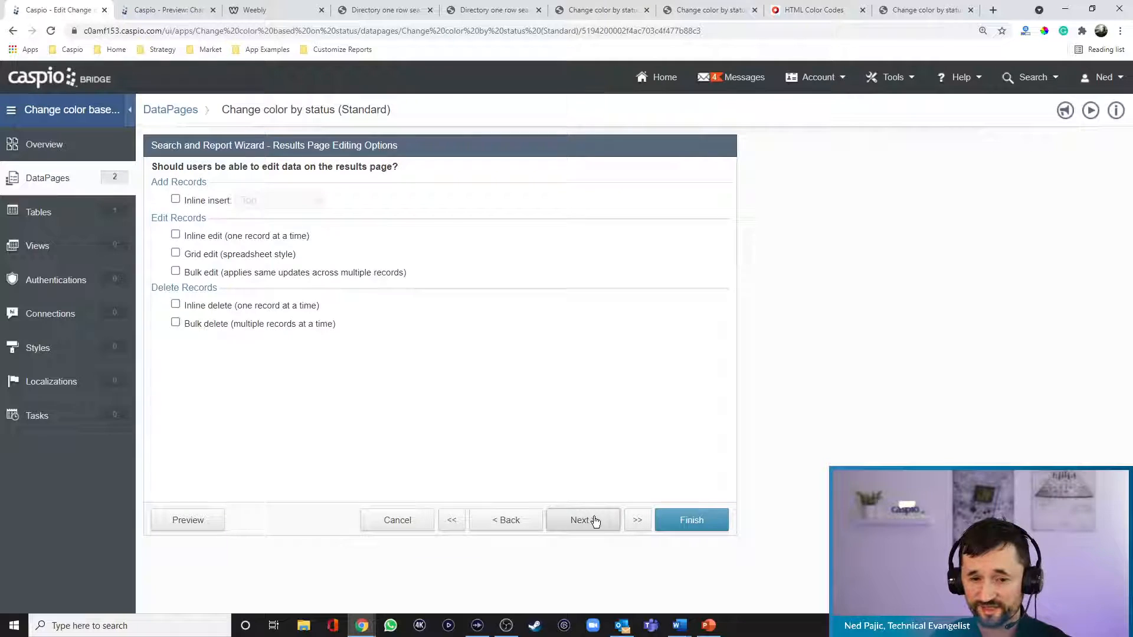
pyautogui.click(224, 242)
# Review the Lead, Prospect and Customer conditions and style statements in HTML Block 1 for code errors.
pyautogui.click(561, 314)
pyautogui.scroll(5, 561, 314)
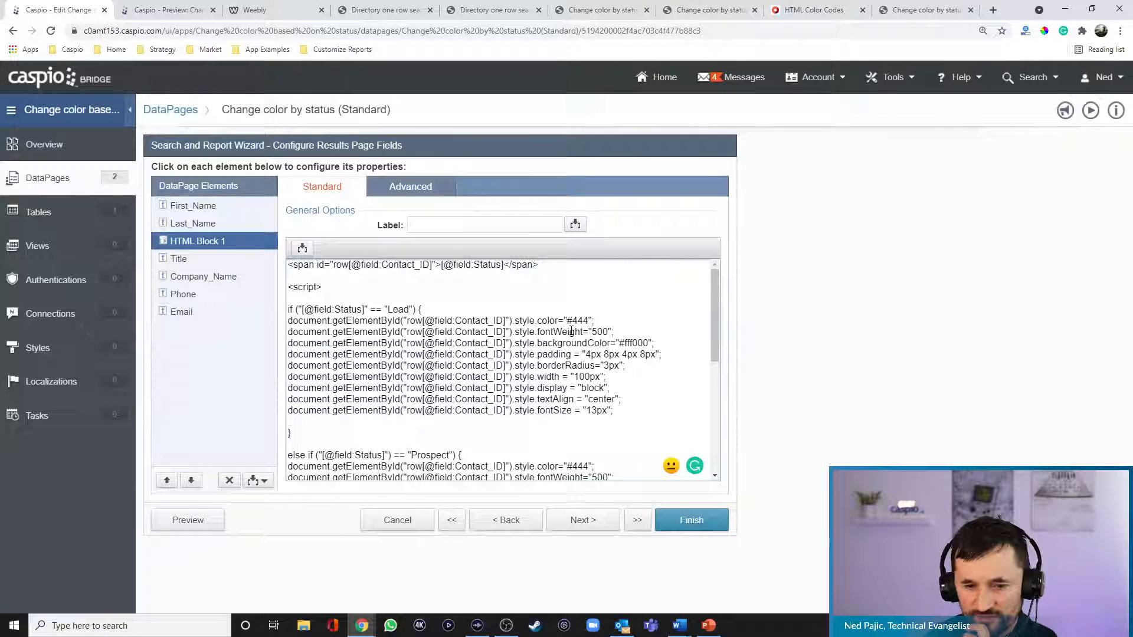
pyautogui.scroll(-1, 571, 332)
pyautogui.scroll(1, 570, 337)
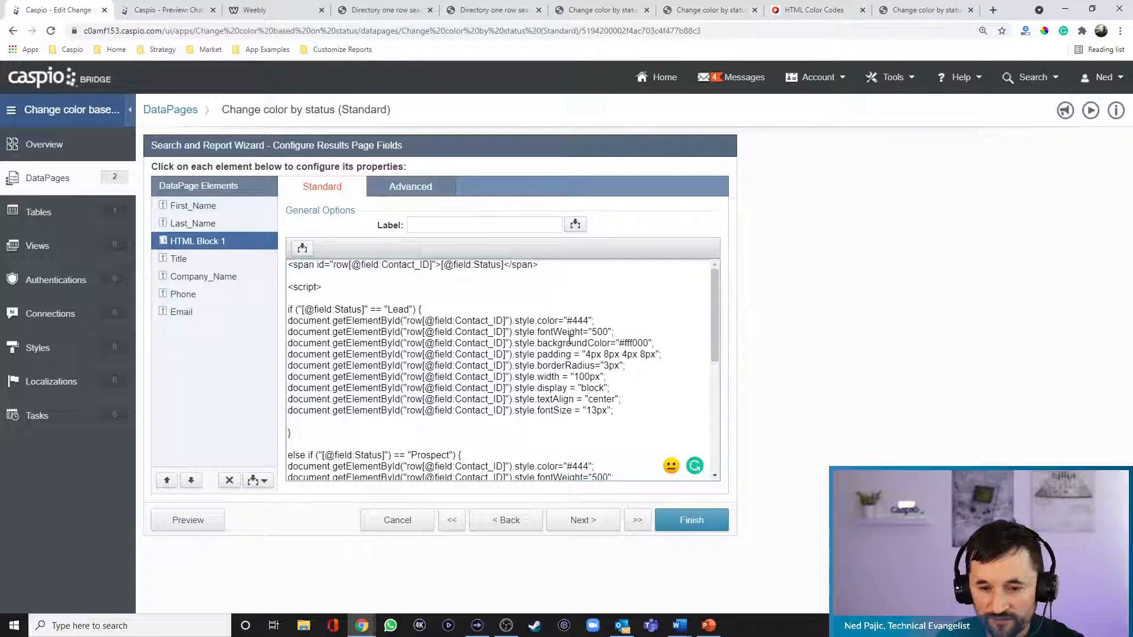
pyautogui.scroll(-3, 637, 427)
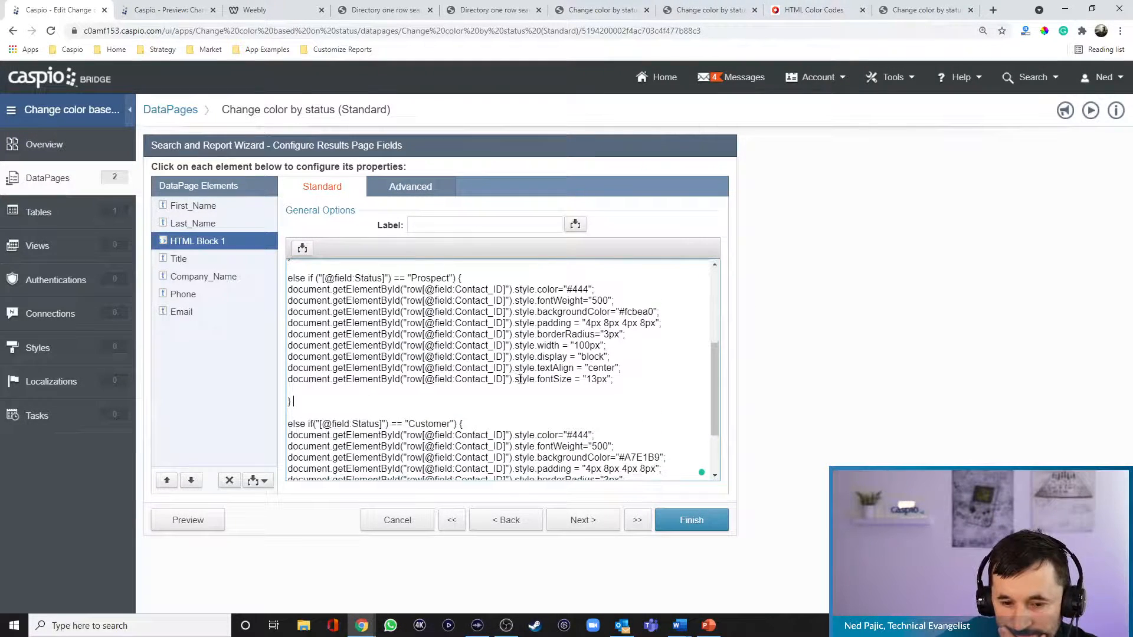
pyautogui.scroll(1, 532, 376)
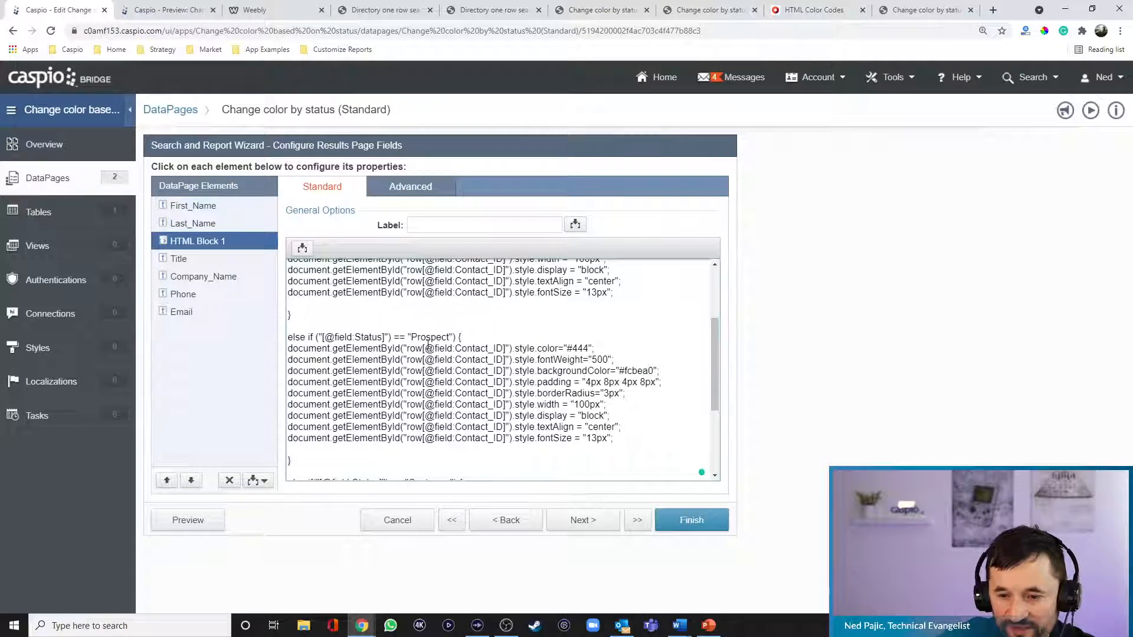
pyautogui.scroll(-2, 466, 368)
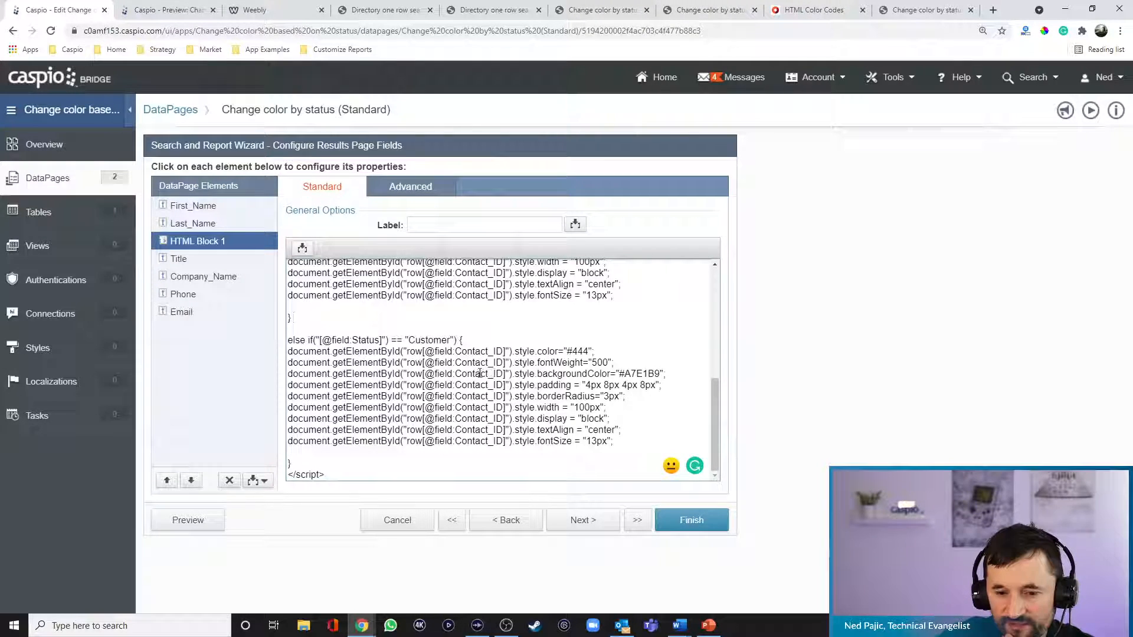
# Insert a blank line after the opening brace of the Customer else if condition.
pyautogui.click(459, 341)
pyautogui.press('Return')
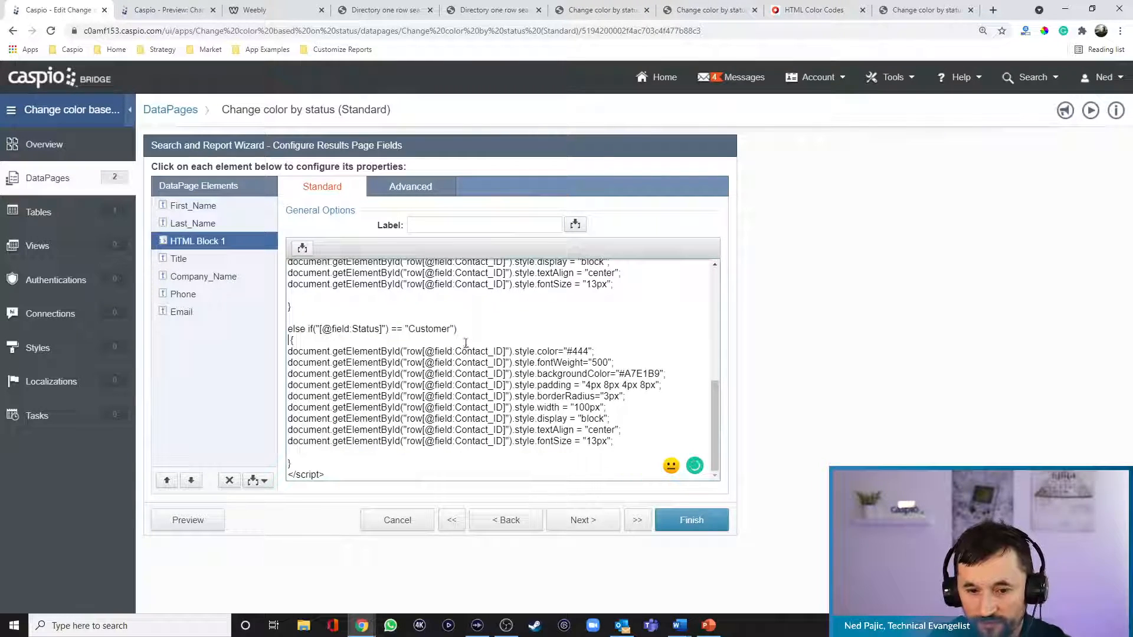
pyautogui.press('BackSpace')
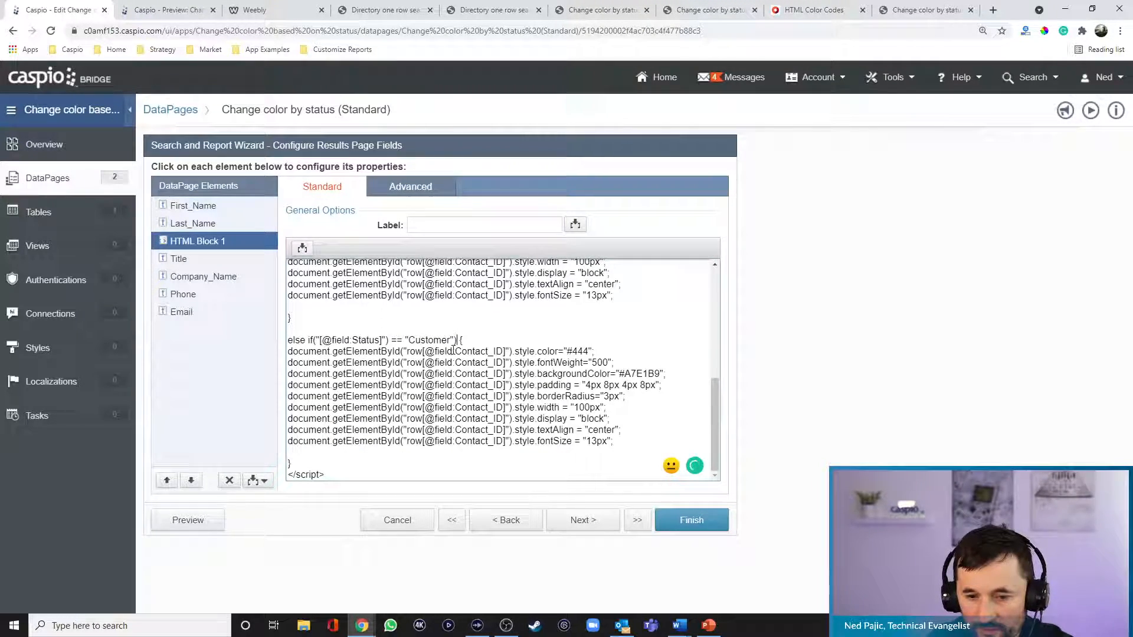
pyautogui.press('Right')
pyautogui.press('Return')
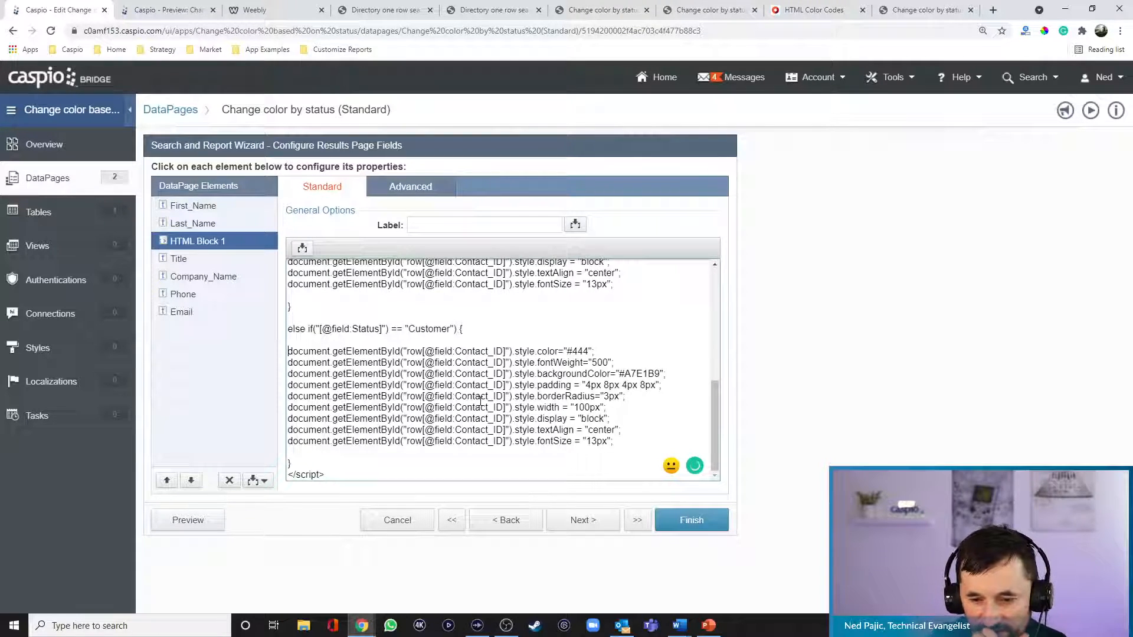
# Replace all of HTML Block 1's code with the copied version that uses #FFF999 for Lead, #FCBEA0 for Prospect and #A7E1B9 for Customer.
pyautogui.scroll(10, 484, 404)
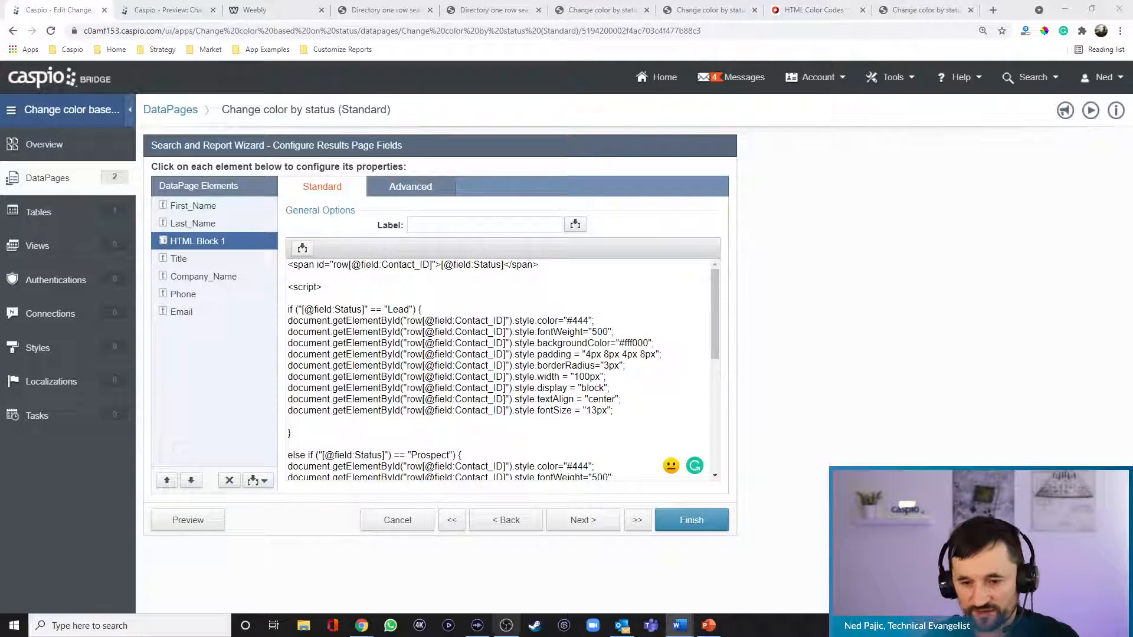
pyautogui.click(592, 379)
pyautogui.scroll(-5, 590, 378)
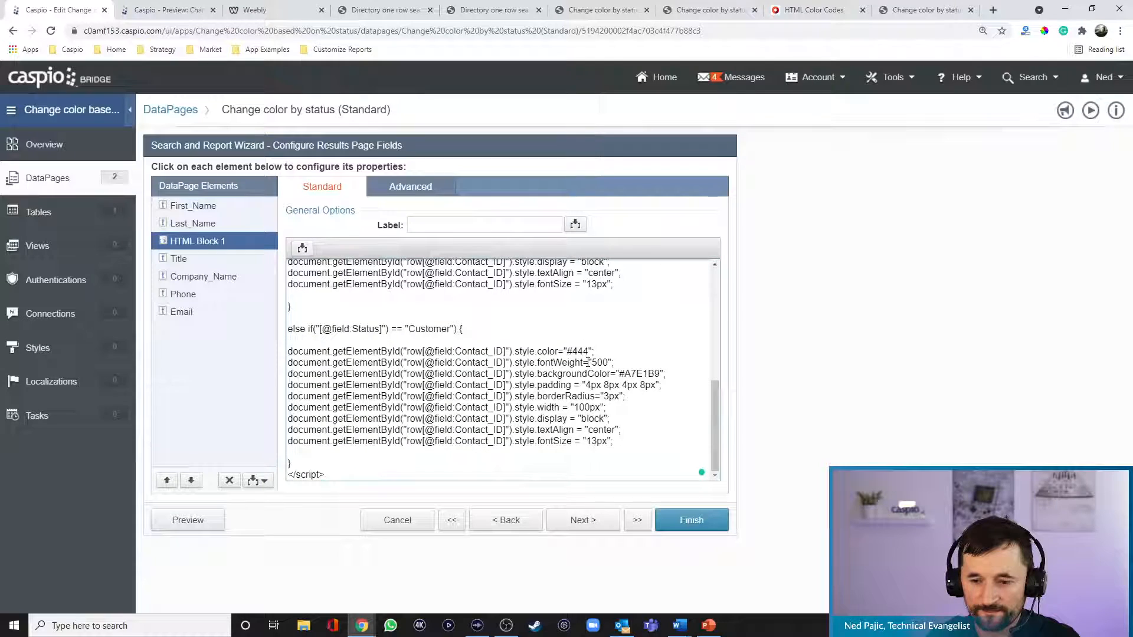
pyautogui.hotkey('ctrl', 'a')
pyautogui.hotkey('ctrl', 'v')
pyautogui.scroll(3, 607, 375)
pyautogui.scroll(3, 607, 375)
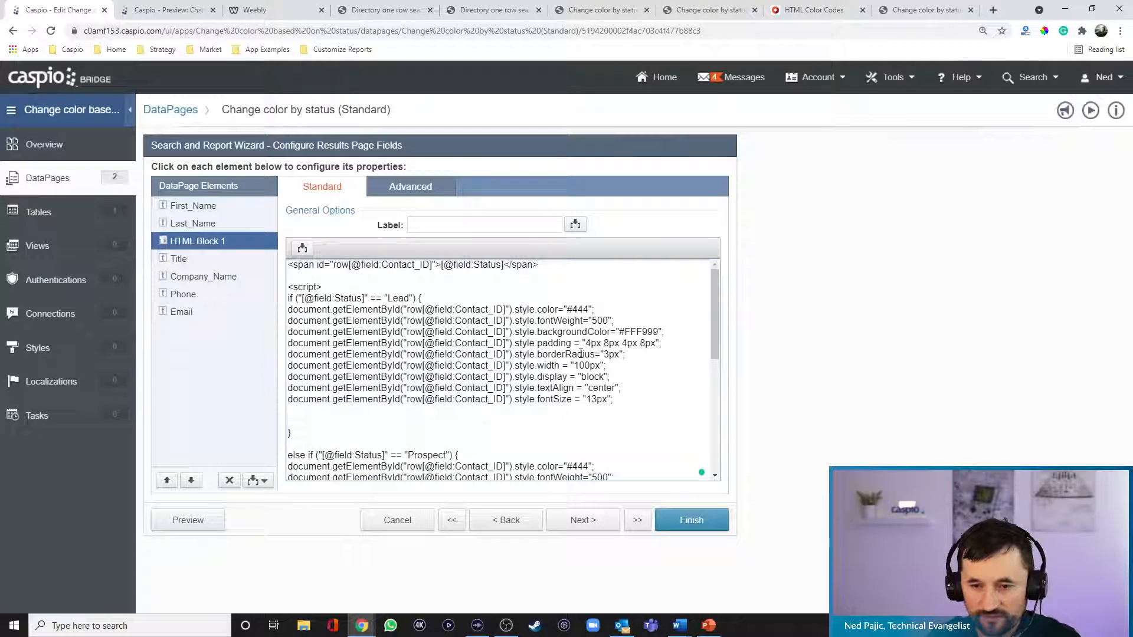
# Preview the status badges in the report and examine the Prospect and Customer conditions in the replaced code.
pyautogui.click(180, 521)
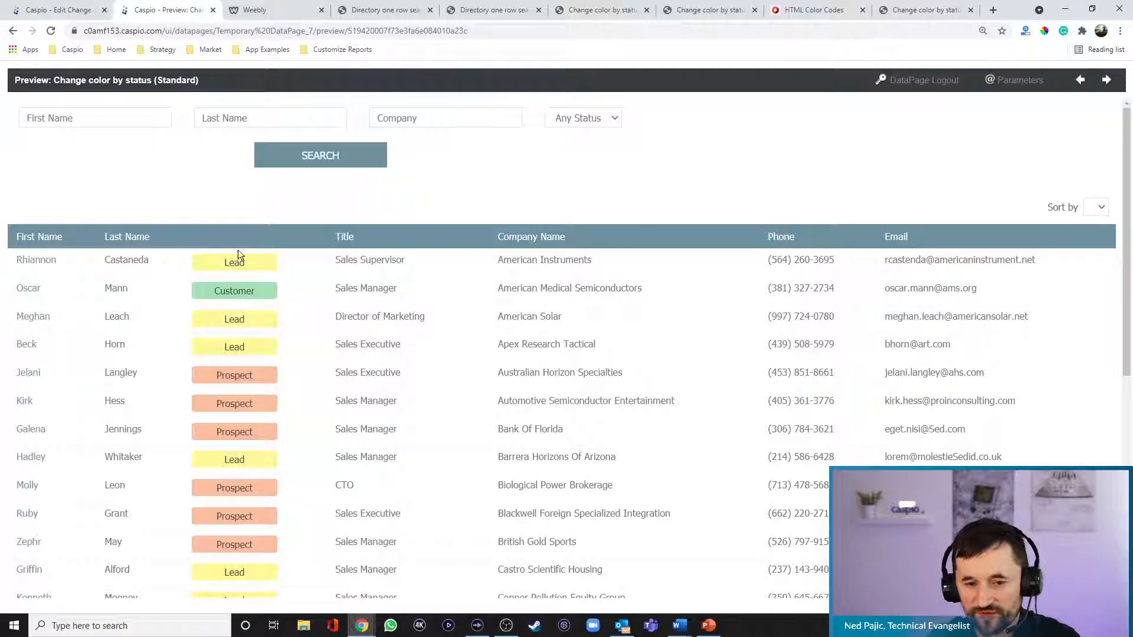
pyautogui.click(65, 14)
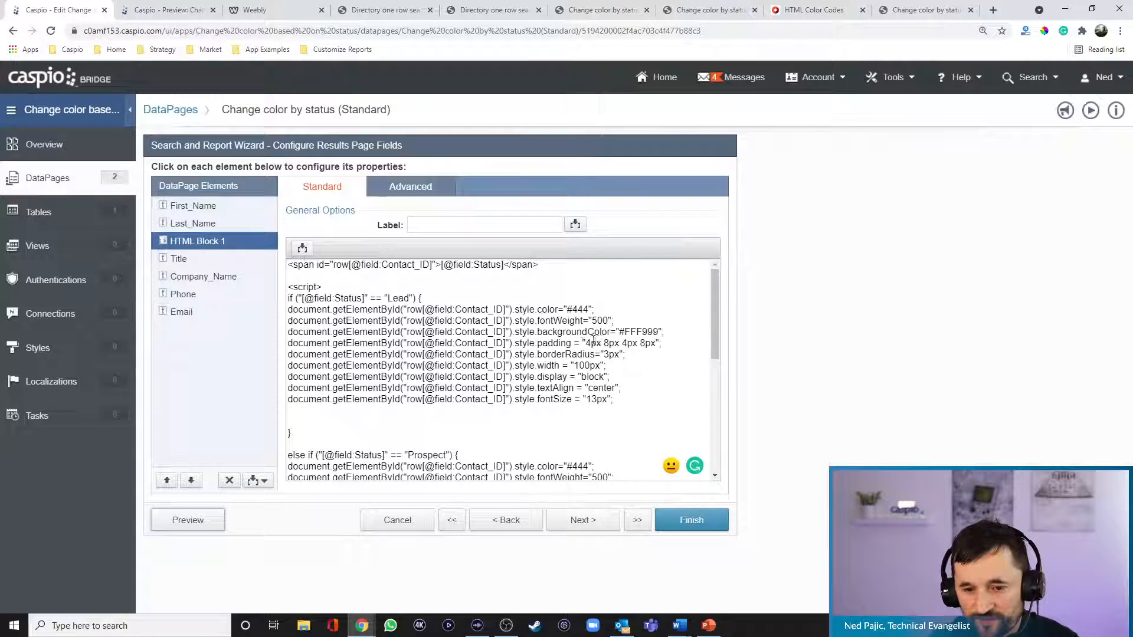
pyautogui.scroll(-3, 606, 345)
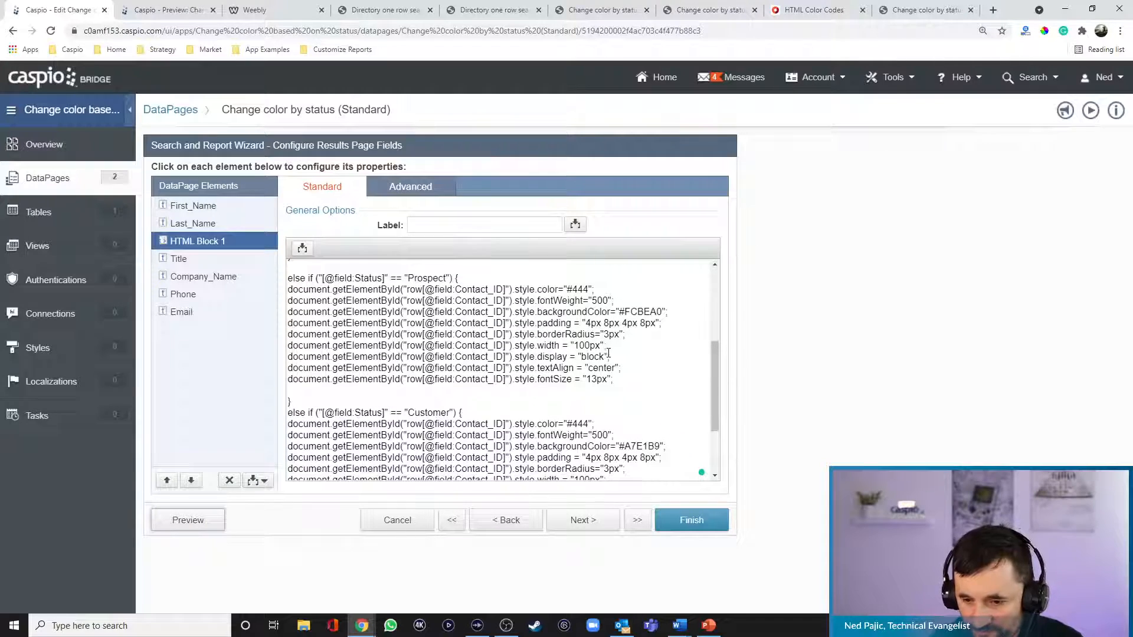
# Review HTML Block 1's full code, from the status span through the Lead, Prospect and Customer conditions.
pyautogui.scroll(-2, 614, 354)
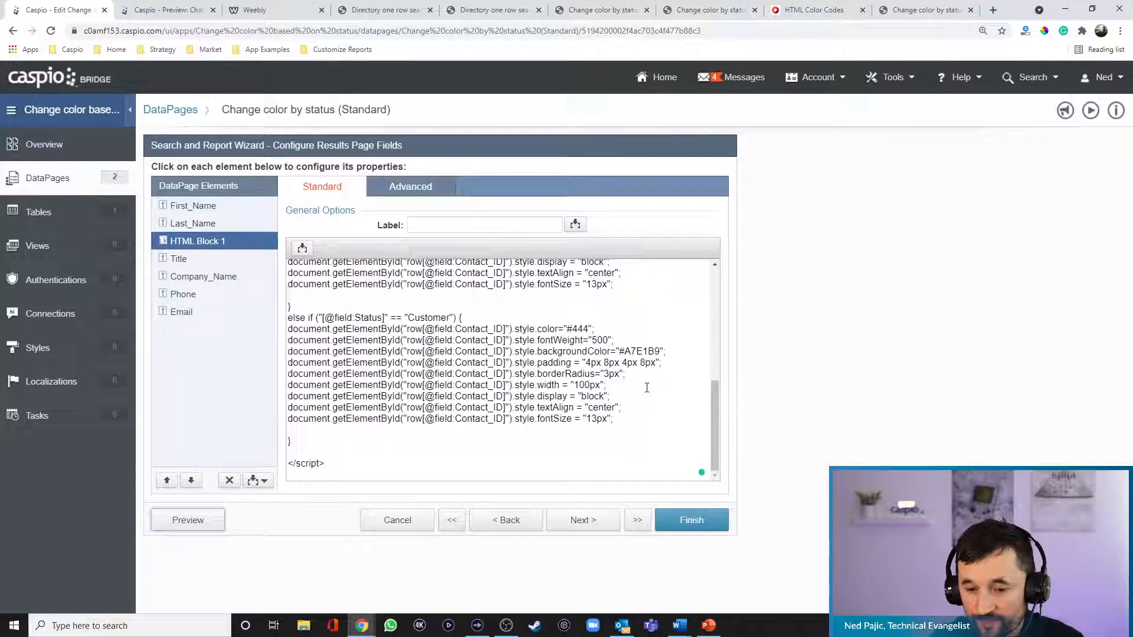
pyautogui.scroll(8, 649, 365)
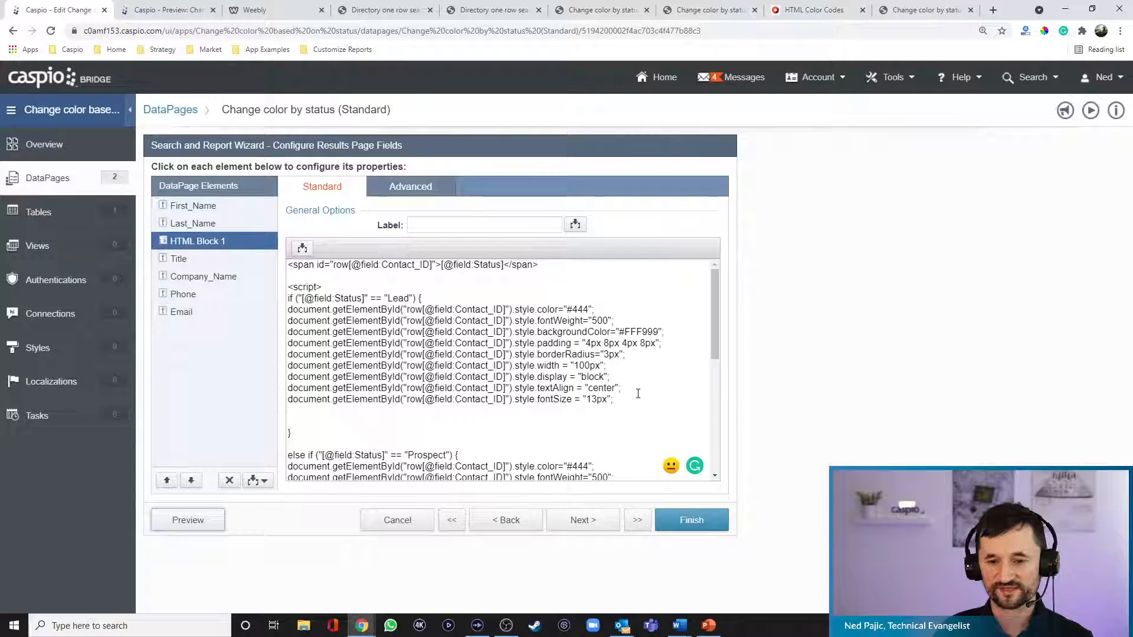
pyautogui.click(420, 293)
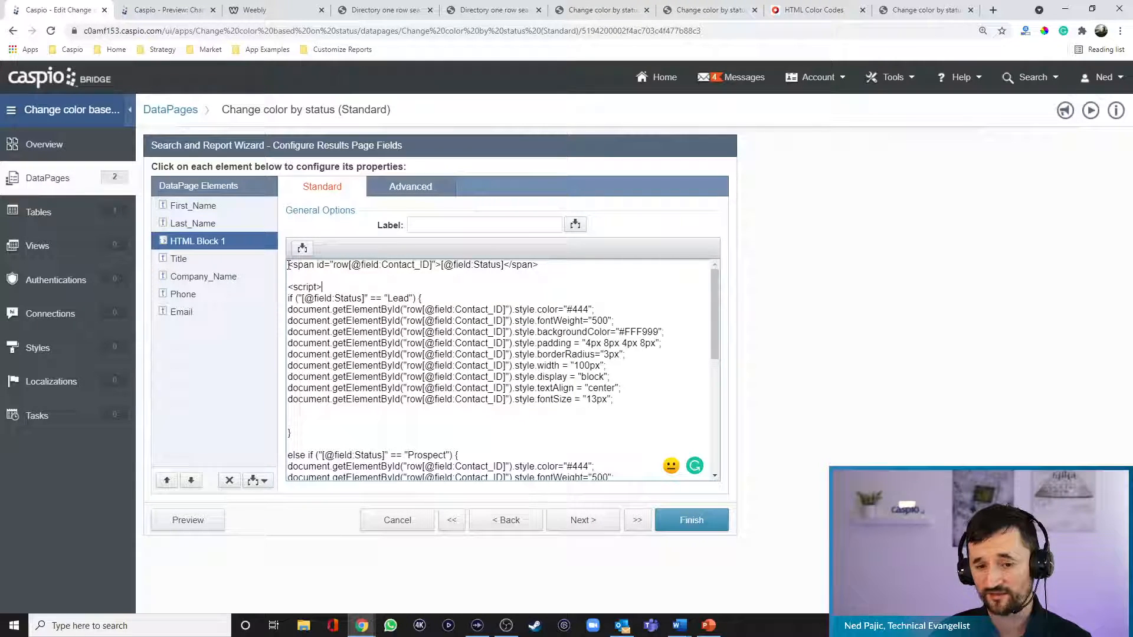
pyautogui.moveTo(289, 265); pyautogui.dragTo(507, 464)
pyautogui.scroll(5, 519, 449)
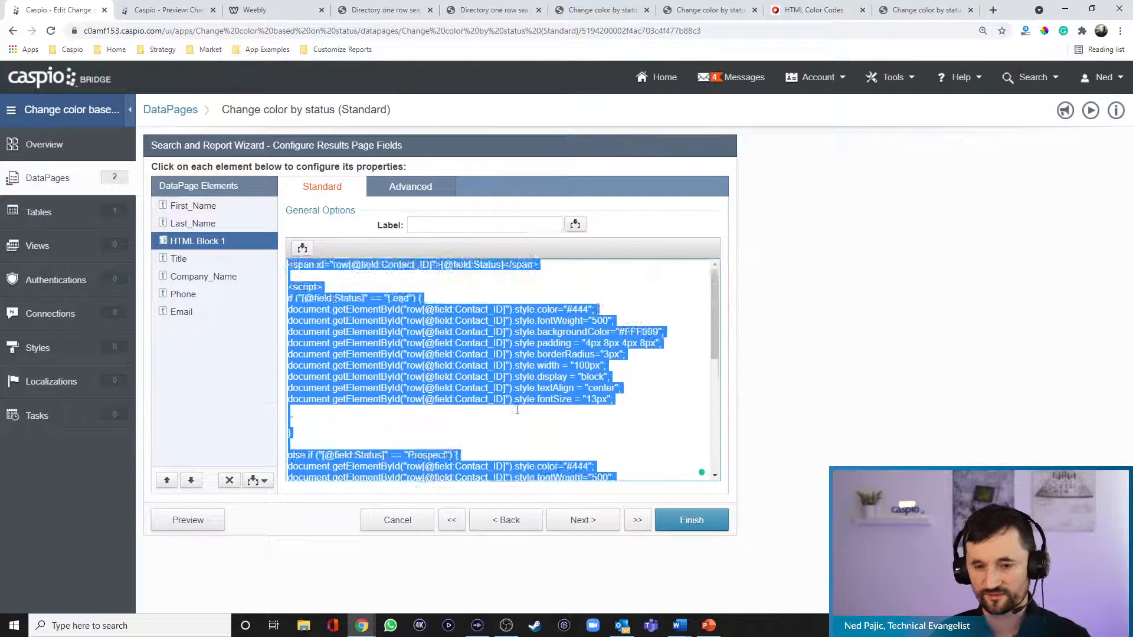
pyautogui.click(470, 287)
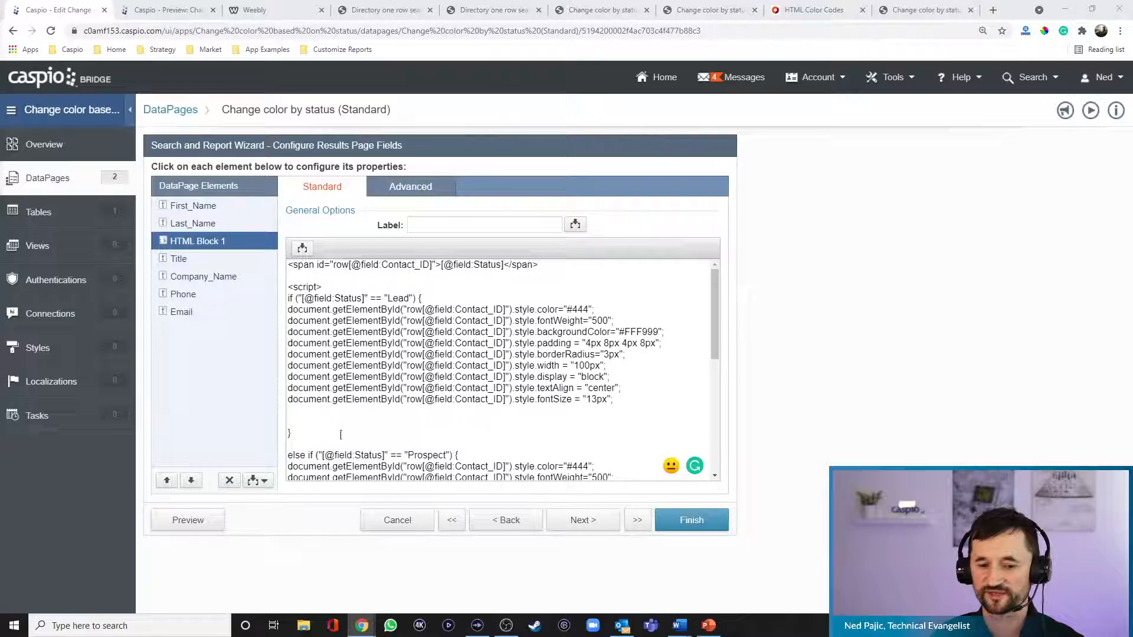
# Preview the report and update the first contact's Status to Customer to test the badge color.
pyautogui.click(190, 523)
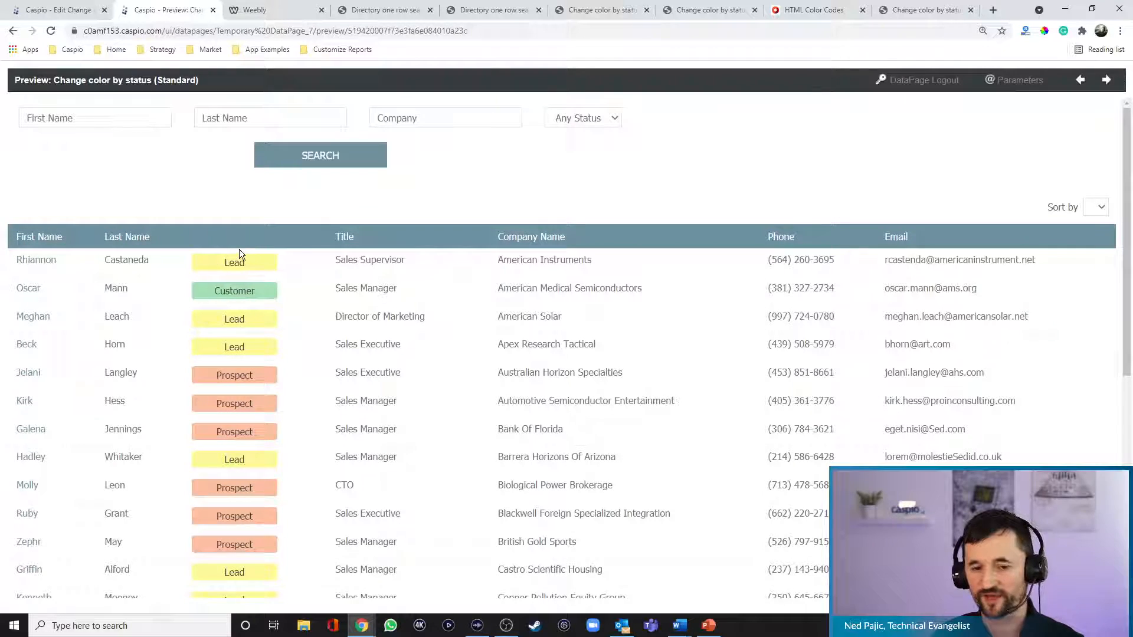
pyautogui.click(36, 260)
pyautogui.click(193, 118)
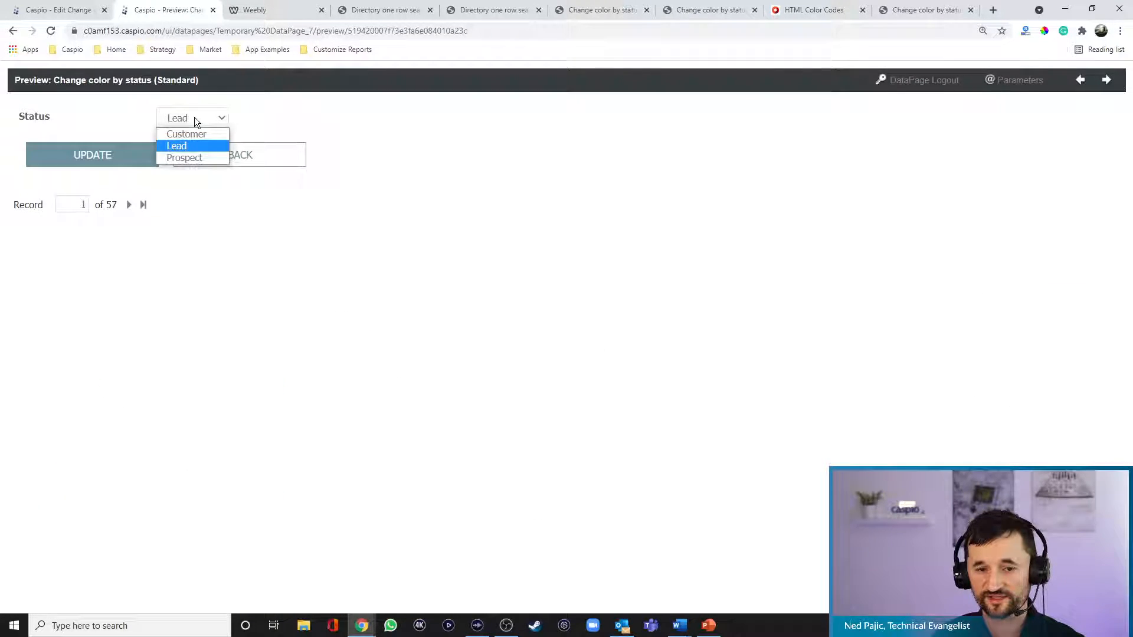
pyautogui.click(198, 134)
pyautogui.click(111, 157)
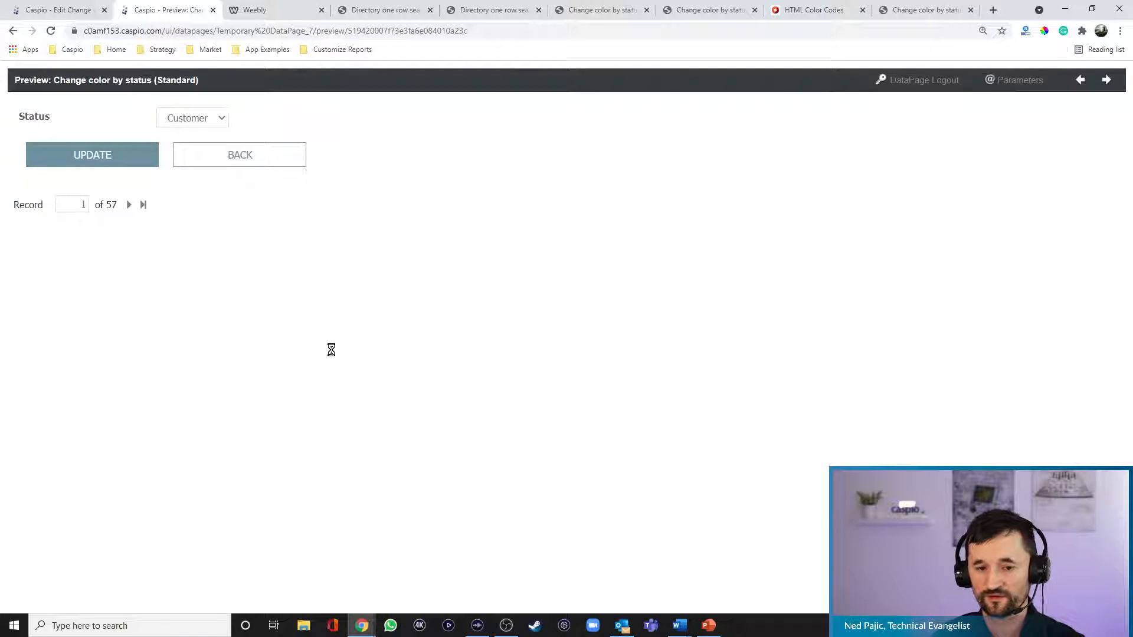
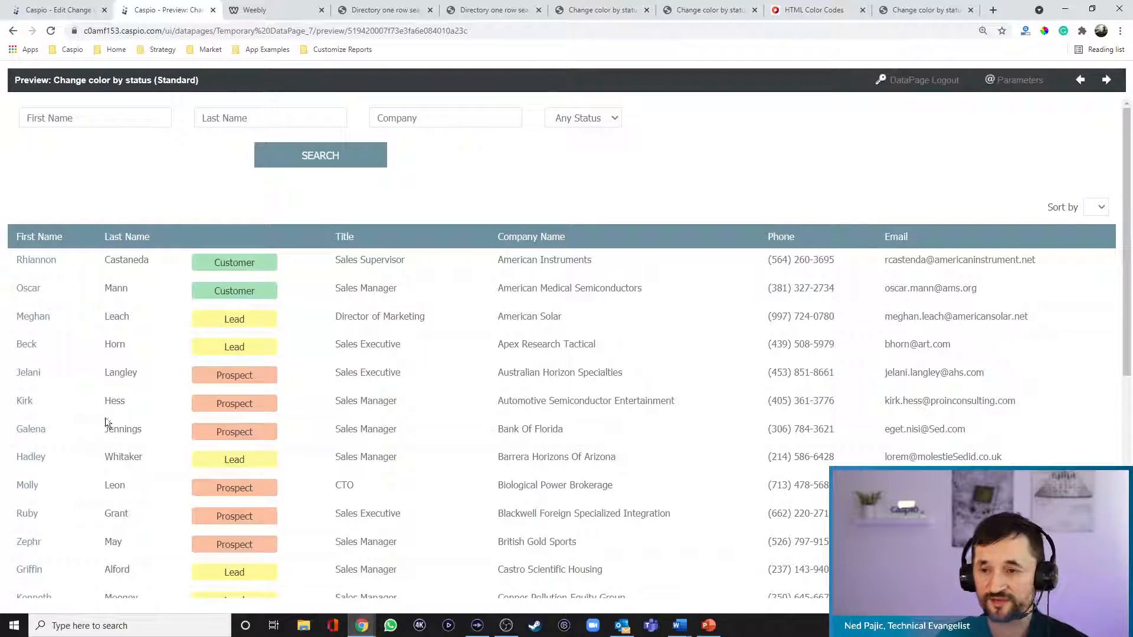
# Open W3Schools in a new browser tab and look through its HTML tutorial home page and Try it Yourself example.
pyautogui.click(993, 10)
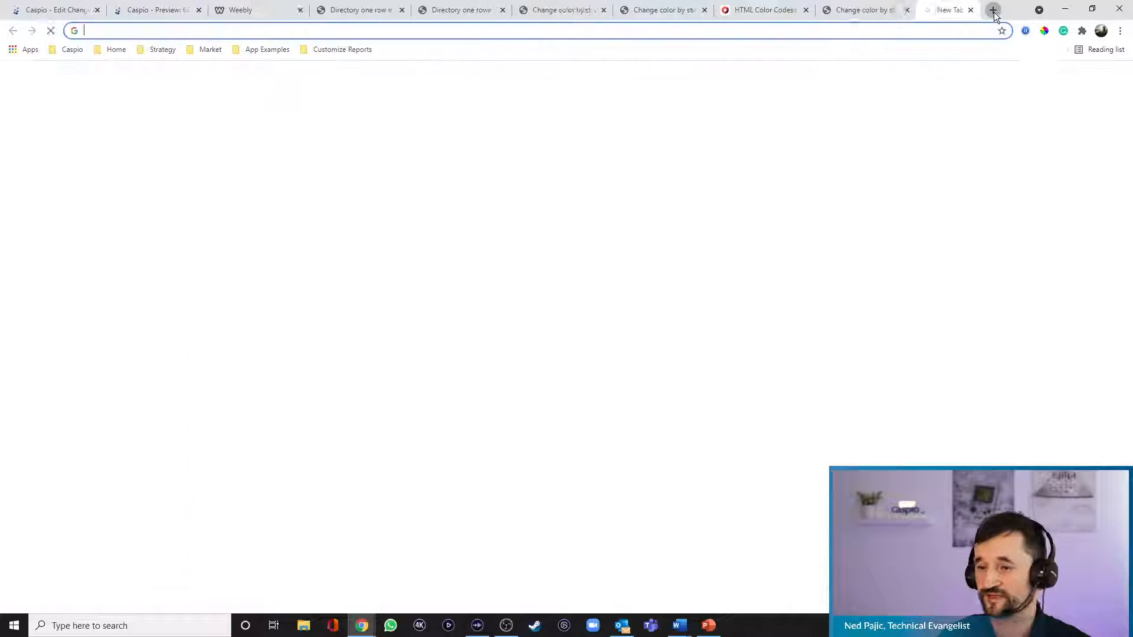
pyautogui.write('w3')
pyautogui.press('Return')
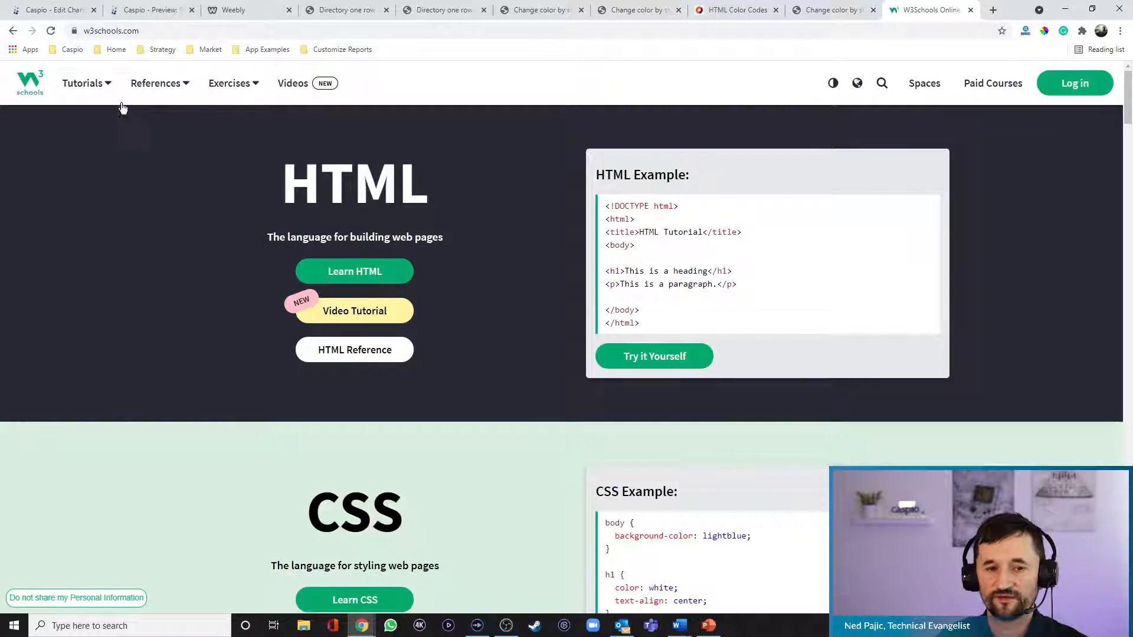
pyautogui.click(99, 99)
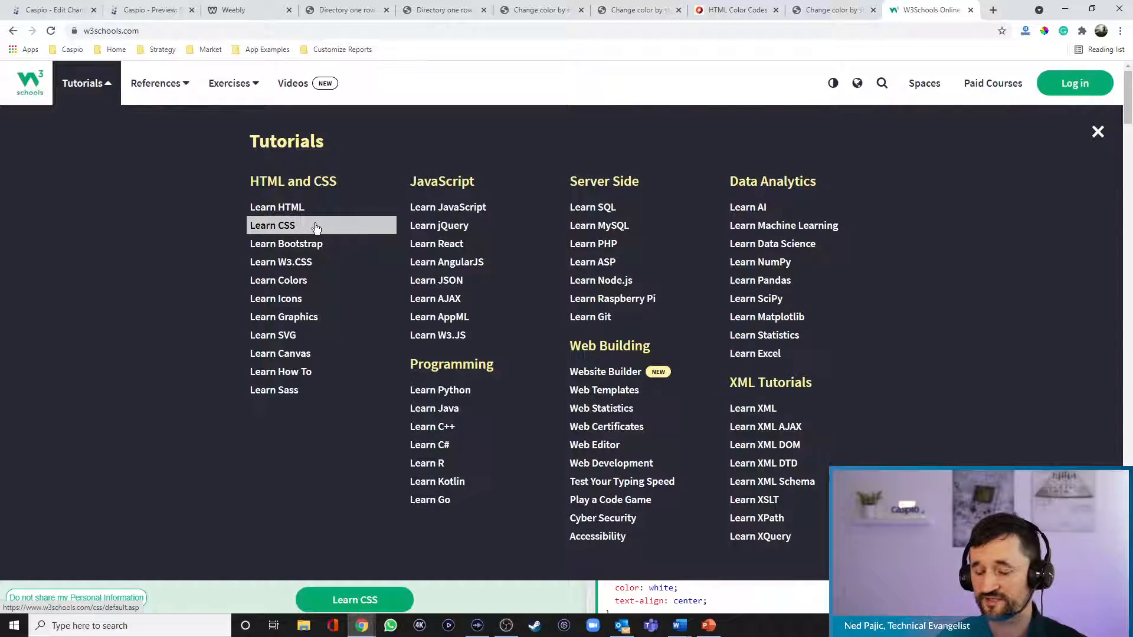
pyautogui.click(294, 210)
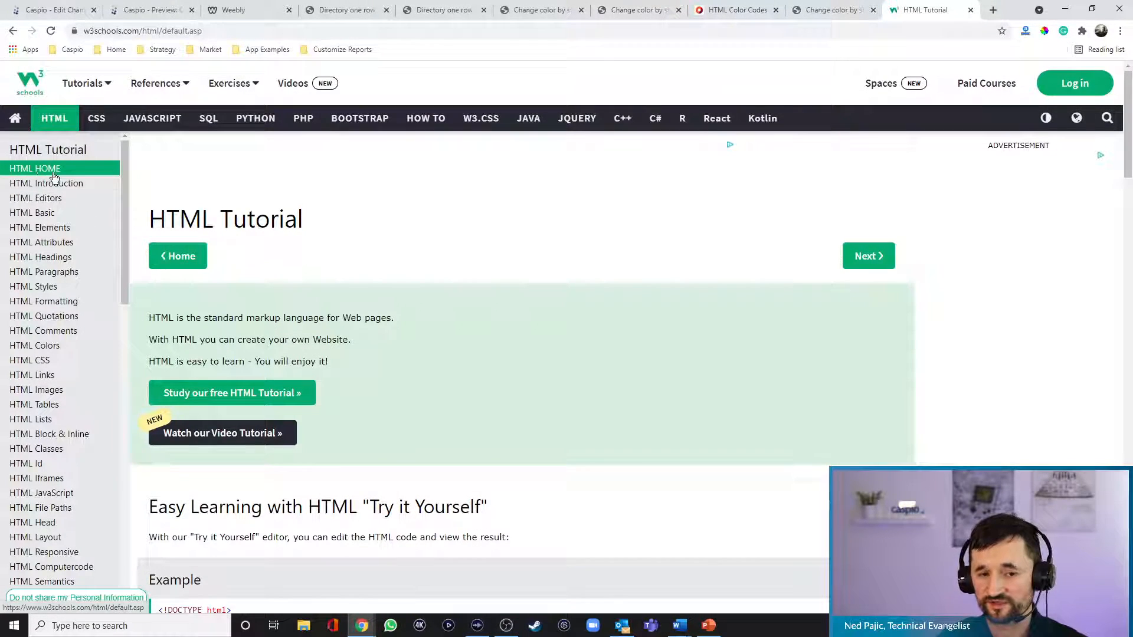
pyautogui.scroll(-5, 590, 354)
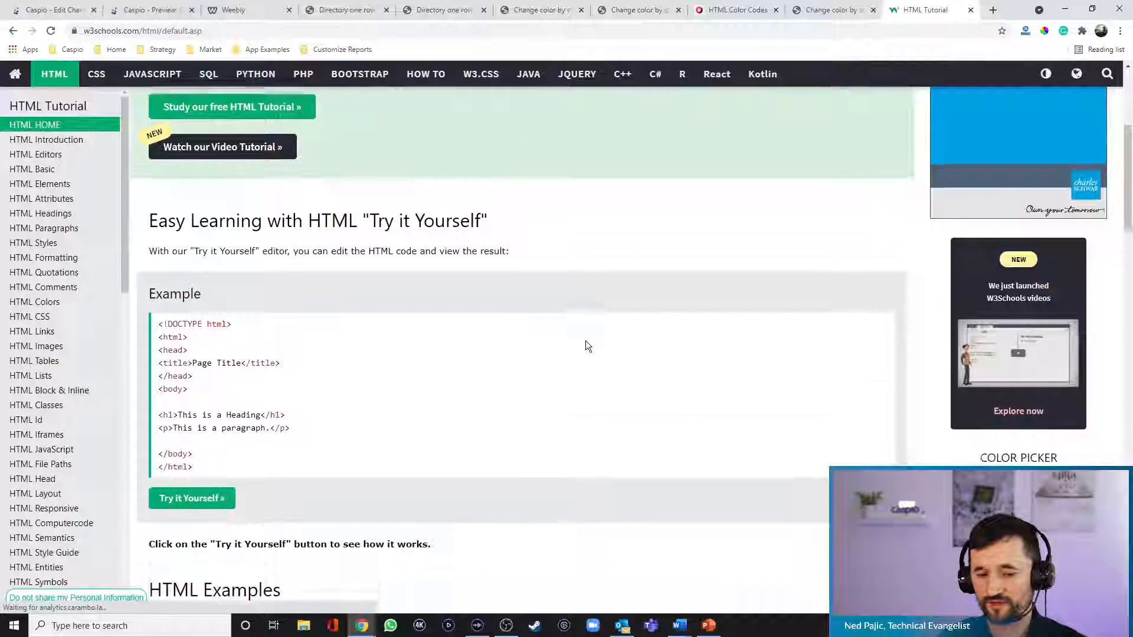
pyautogui.scroll(-3, 585, 347)
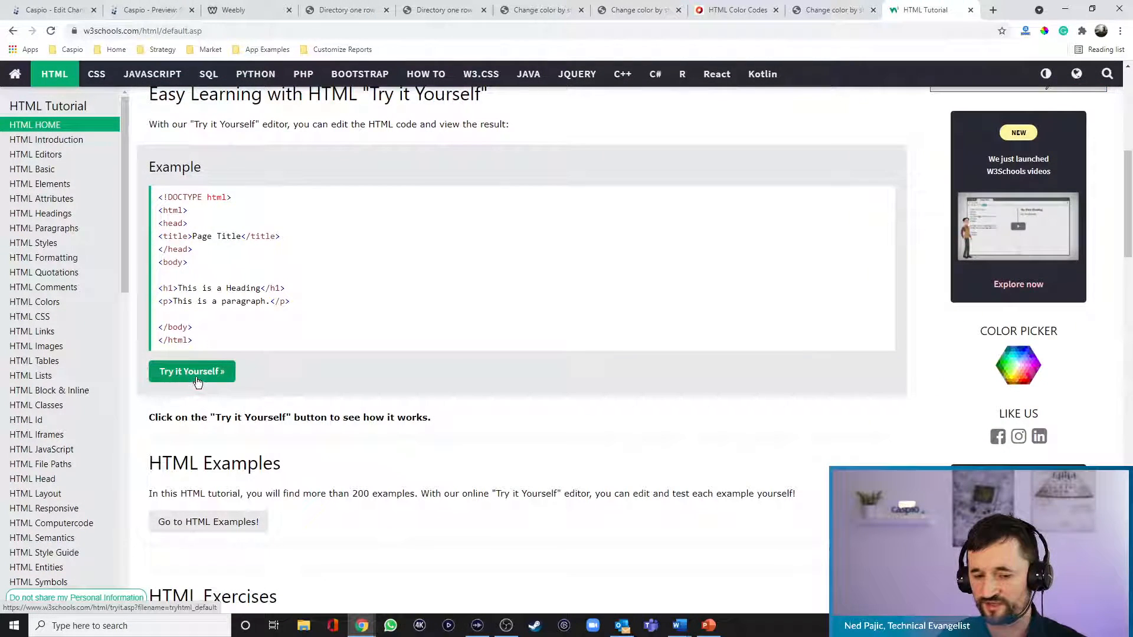
pyautogui.scroll(1, 198, 344)
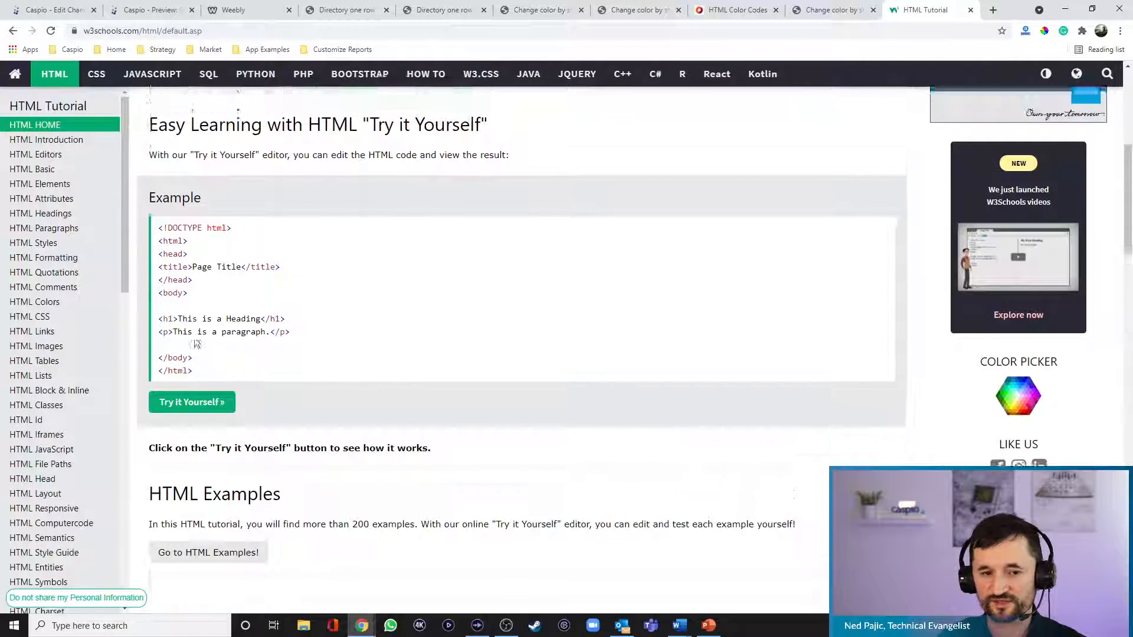
# Browse the HTML Elements, Headings, Paragraphs and Styles tutorial pages and examine the style attribute syntax.
pyautogui.click(40, 183)
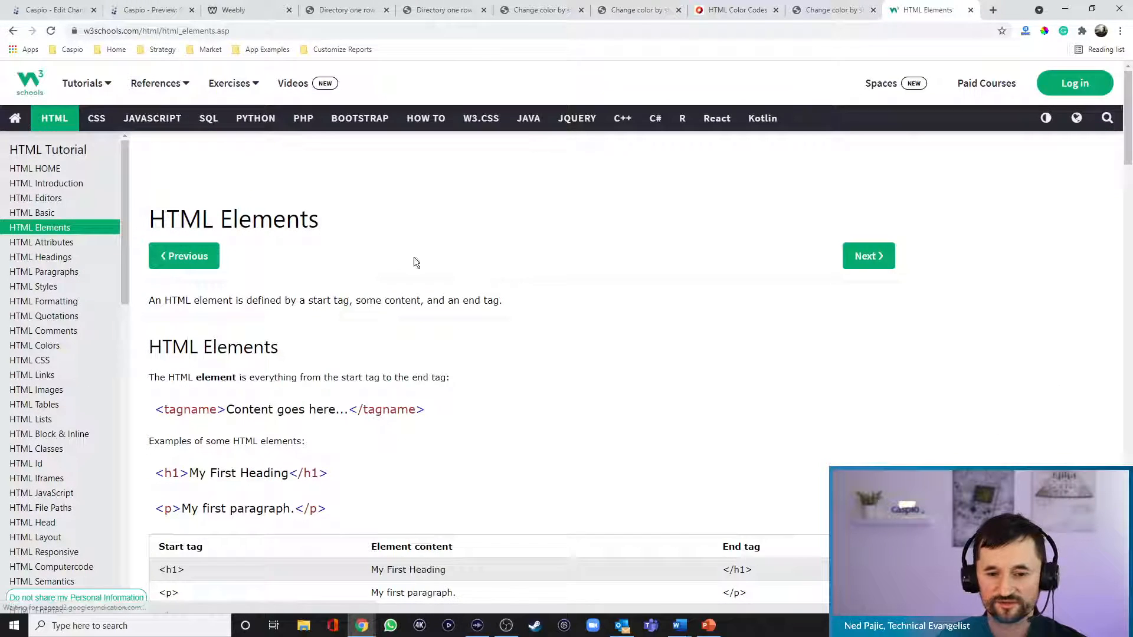
pyautogui.scroll(-9, 501, 261)
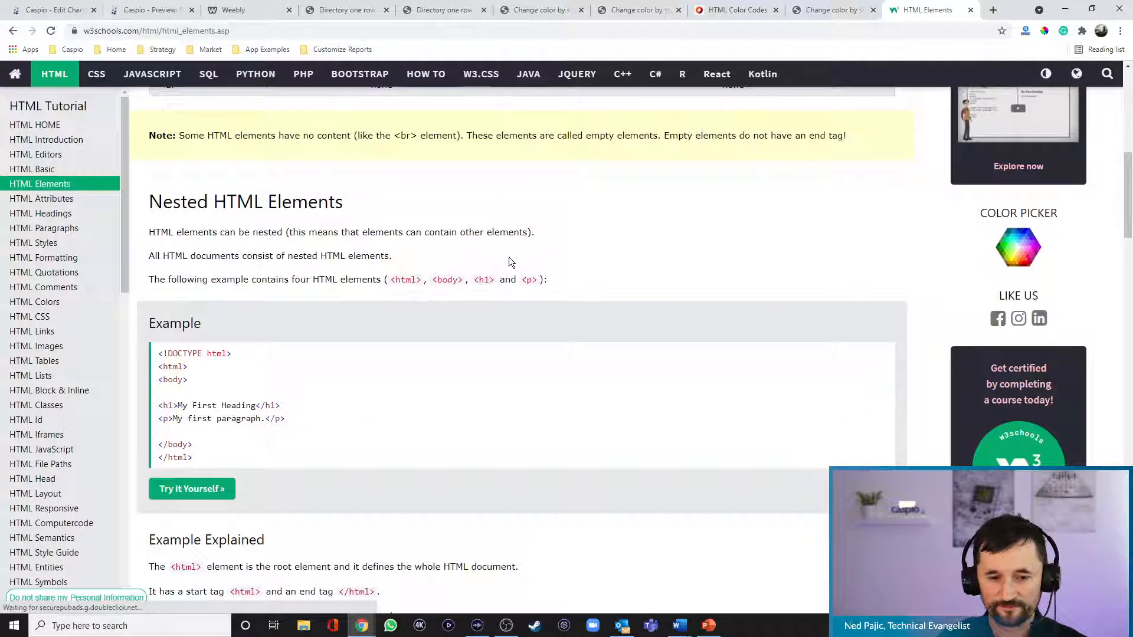
pyautogui.click(50, 213)
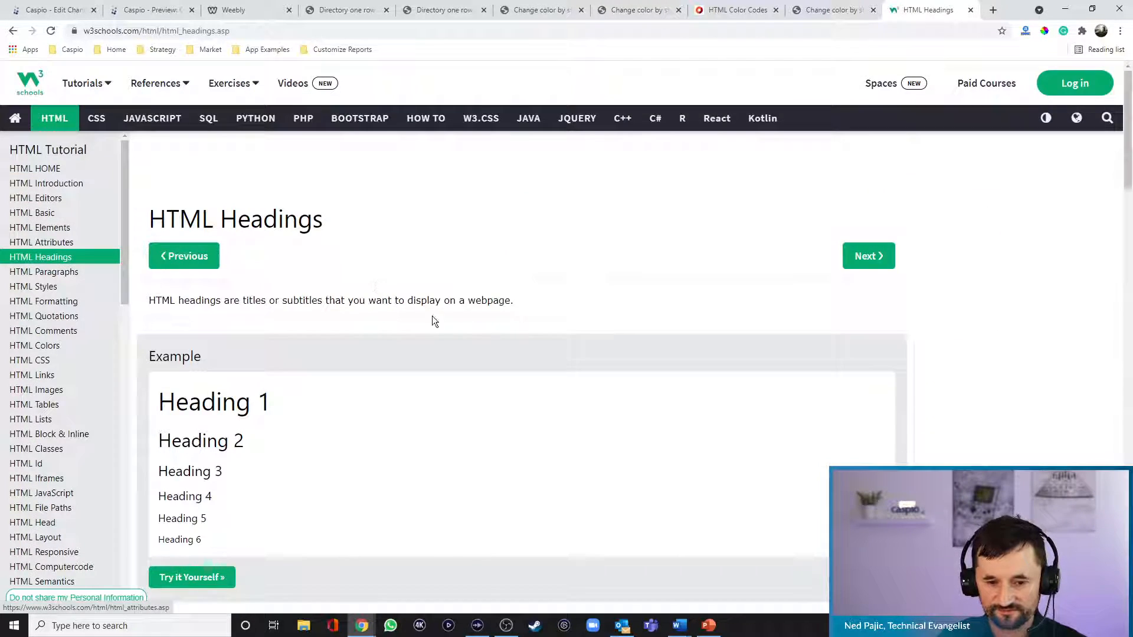
pyautogui.scroll(-6, 445, 322)
pyautogui.scroll(-1, 445, 323)
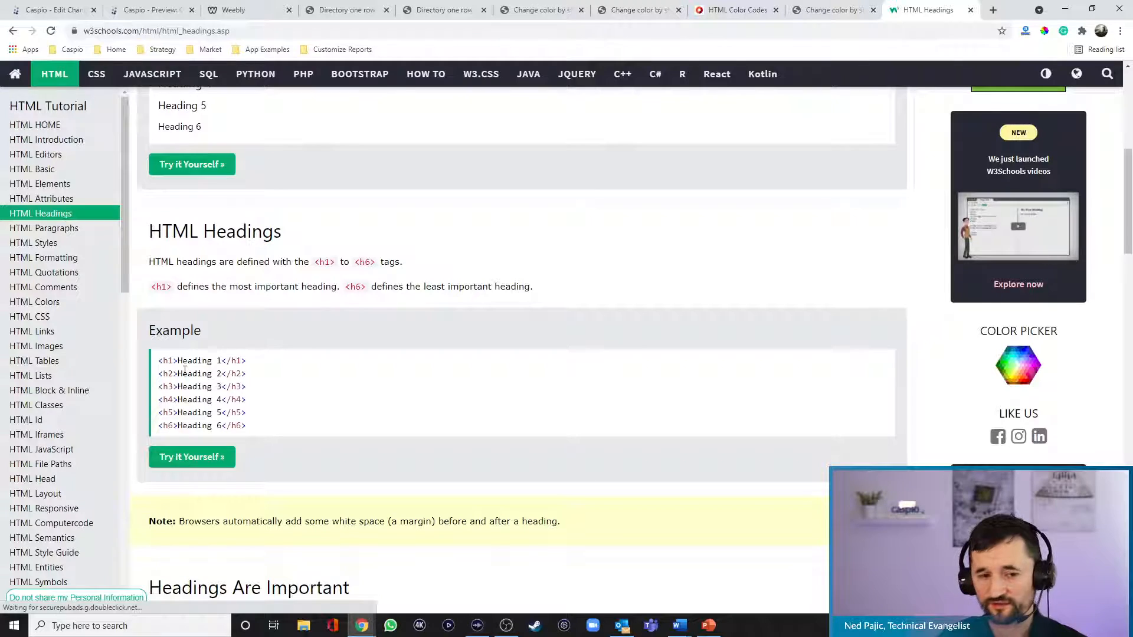
pyautogui.click(52, 229)
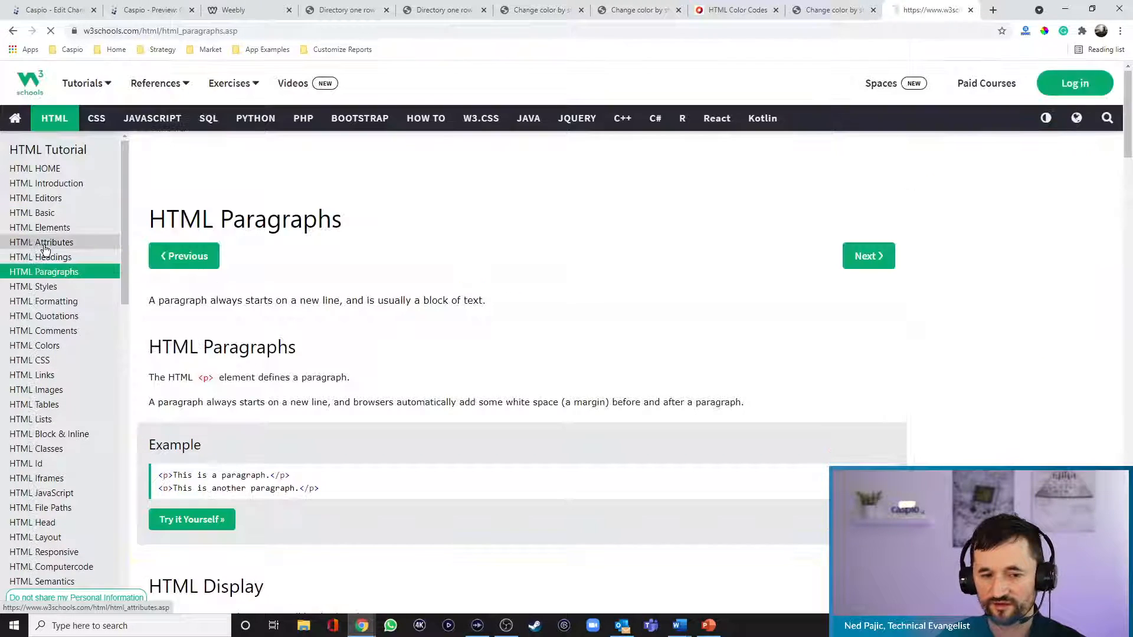
pyautogui.click(43, 290)
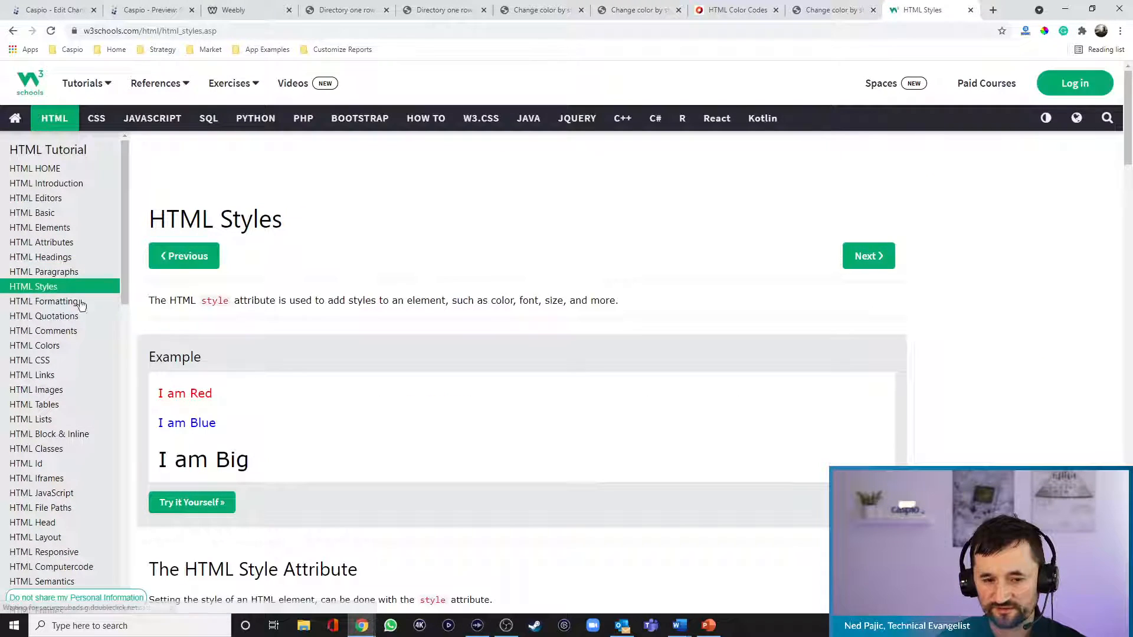
pyautogui.scroll(-3, 364, 445)
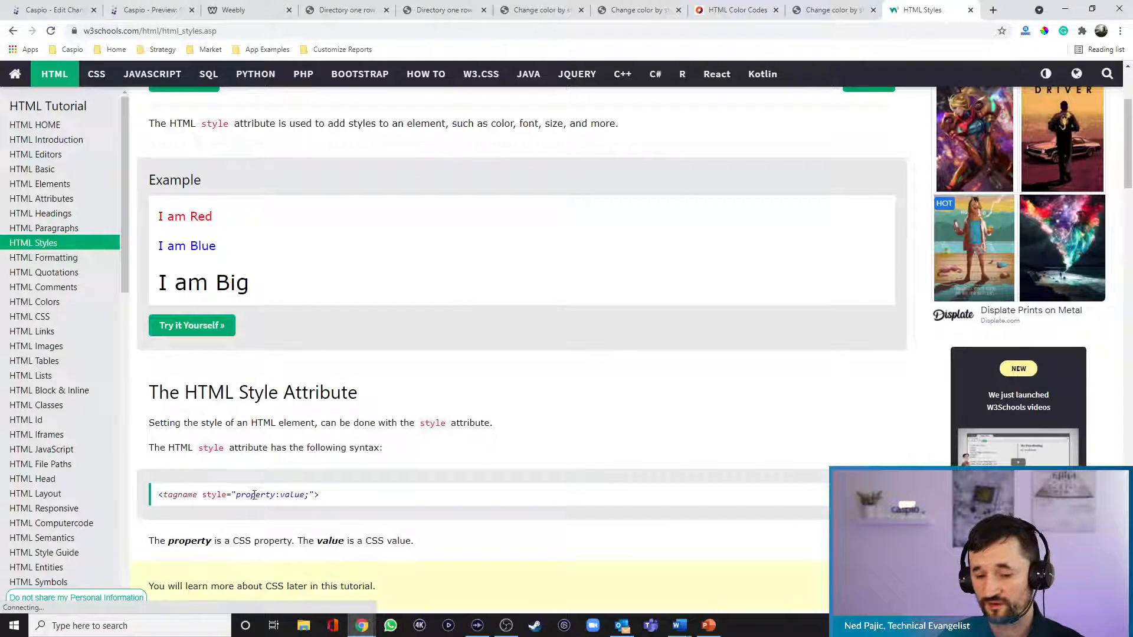
# Open the HTML Styles example in the Tryit editor, add font-size: 20px; to the red paragraph's style and run it.
pyautogui.click(196, 332)
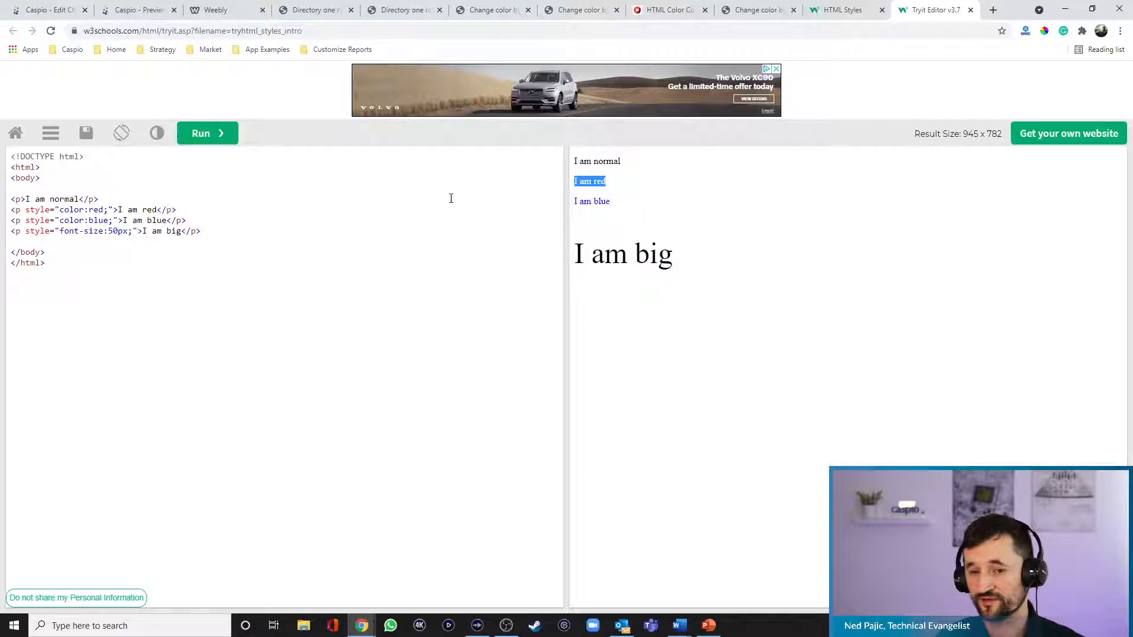
pyautogui.click(109, 210)
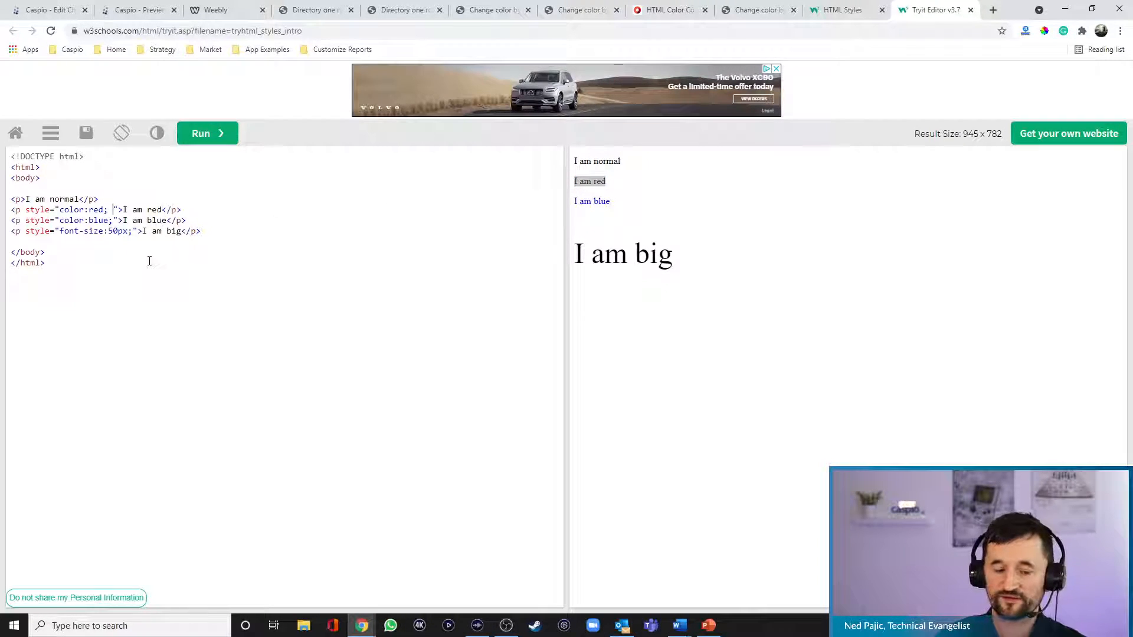
pyautogui.write('font-size: ')
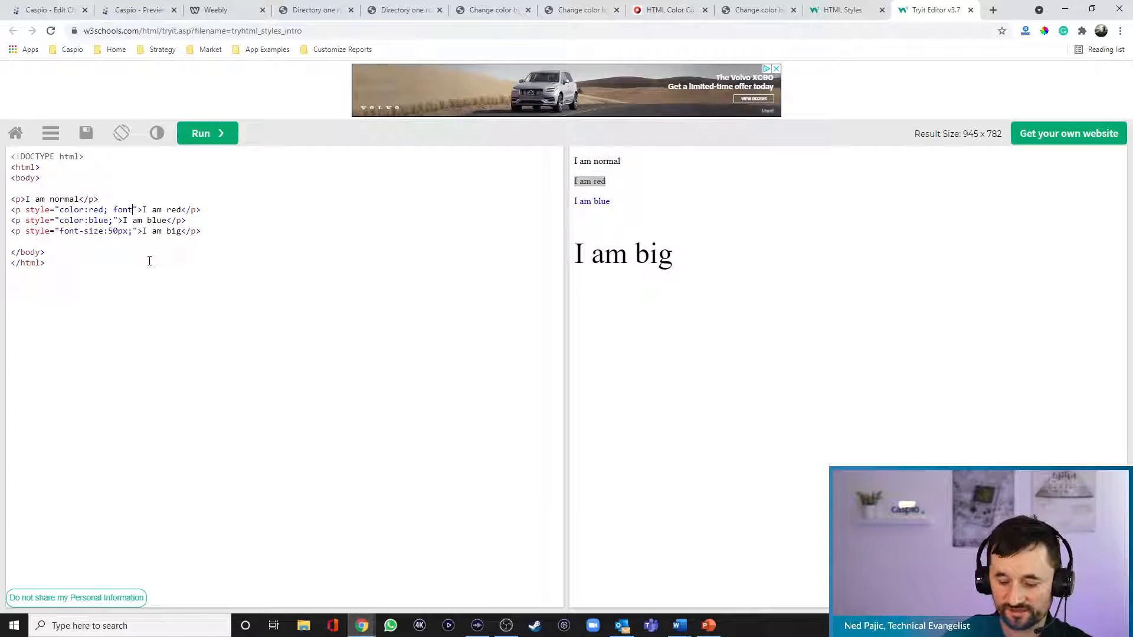
pyautogui.write('20px;')
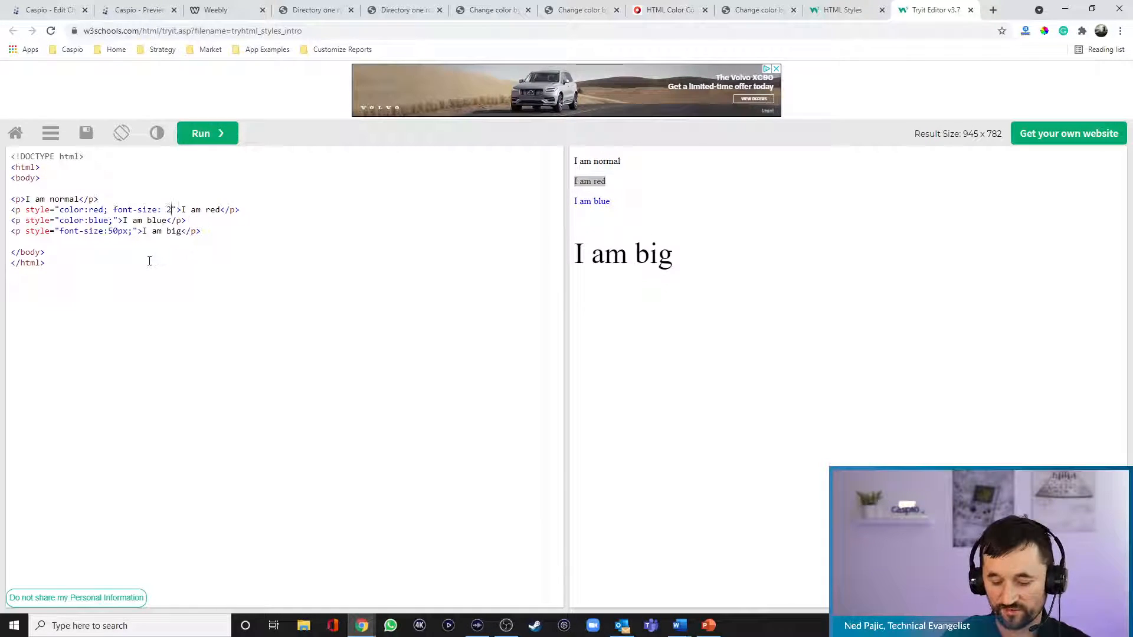
pyautogui.click(201, 133)
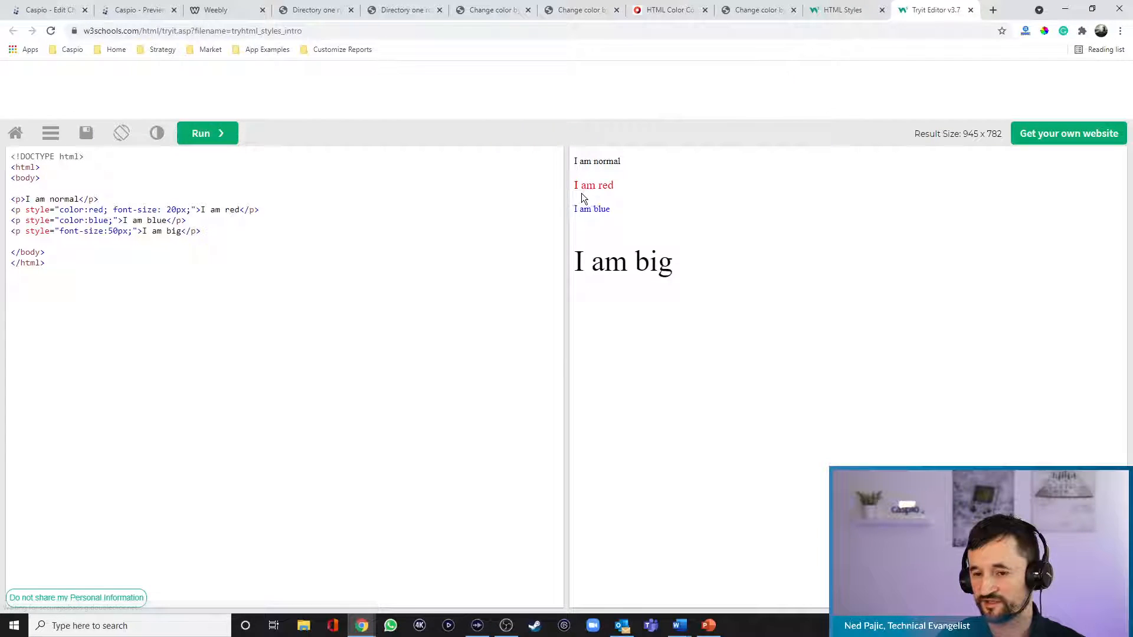
# Set the red paragraph's font size to 40px and run the code.
pyautogui.click(171, 211)
pyautogui.press('BackSpace')
pyautogui.write('4')
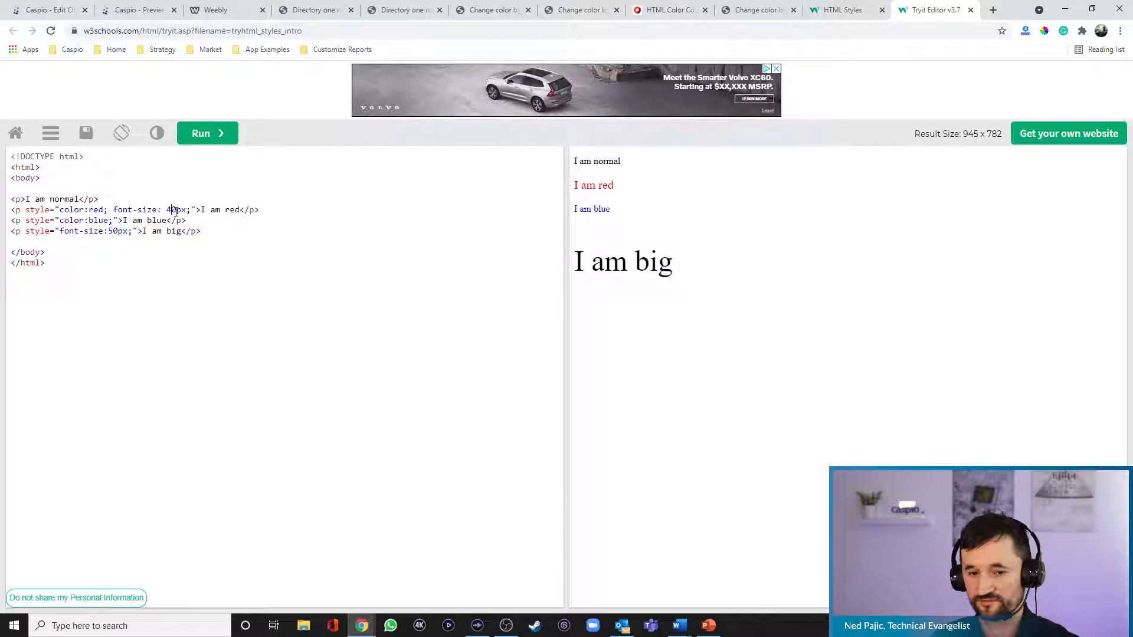
pyautogui.click(198, 144)
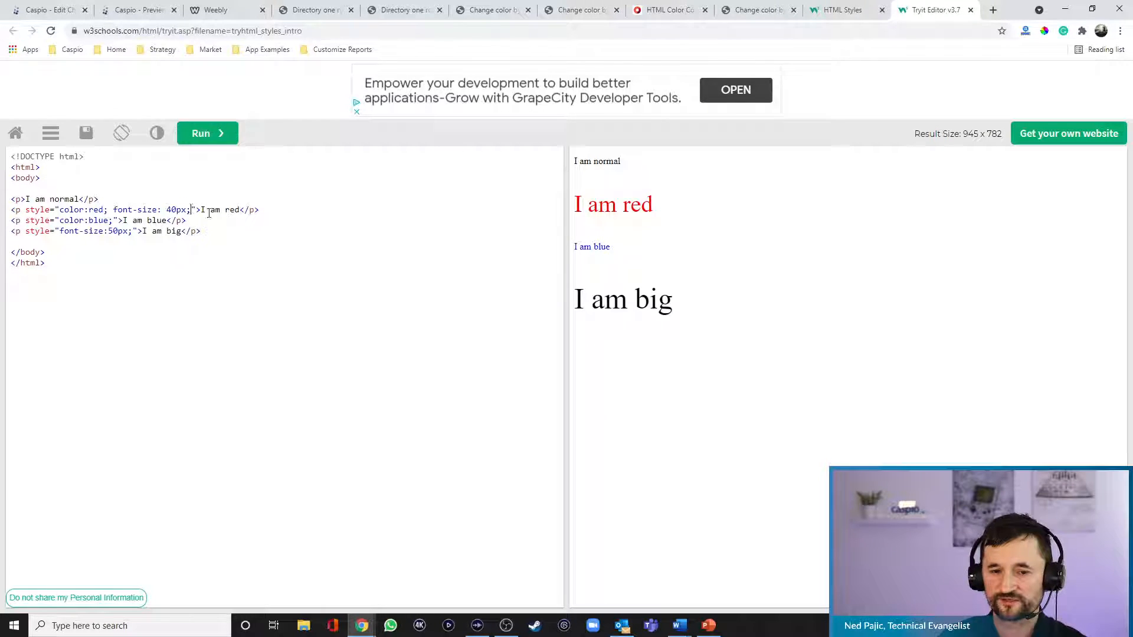
# Add a font-family property to the red paragraph, try lato, replace it with tahoma and run the code.
pyautogui.write('font-family: lato;')
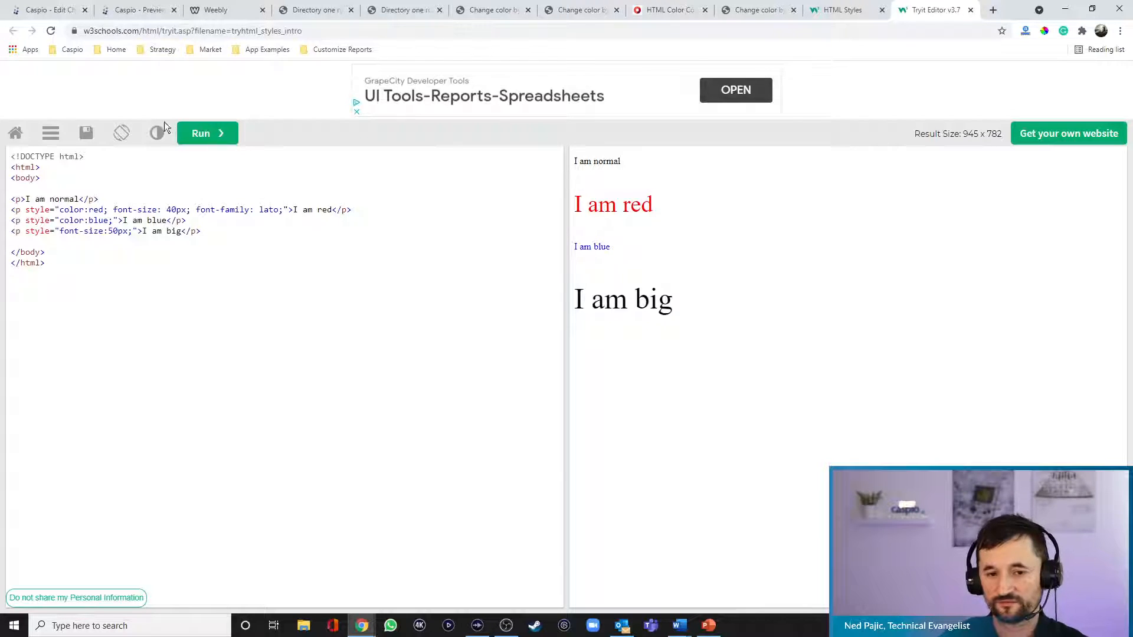
pyautogui.click(204, 135)
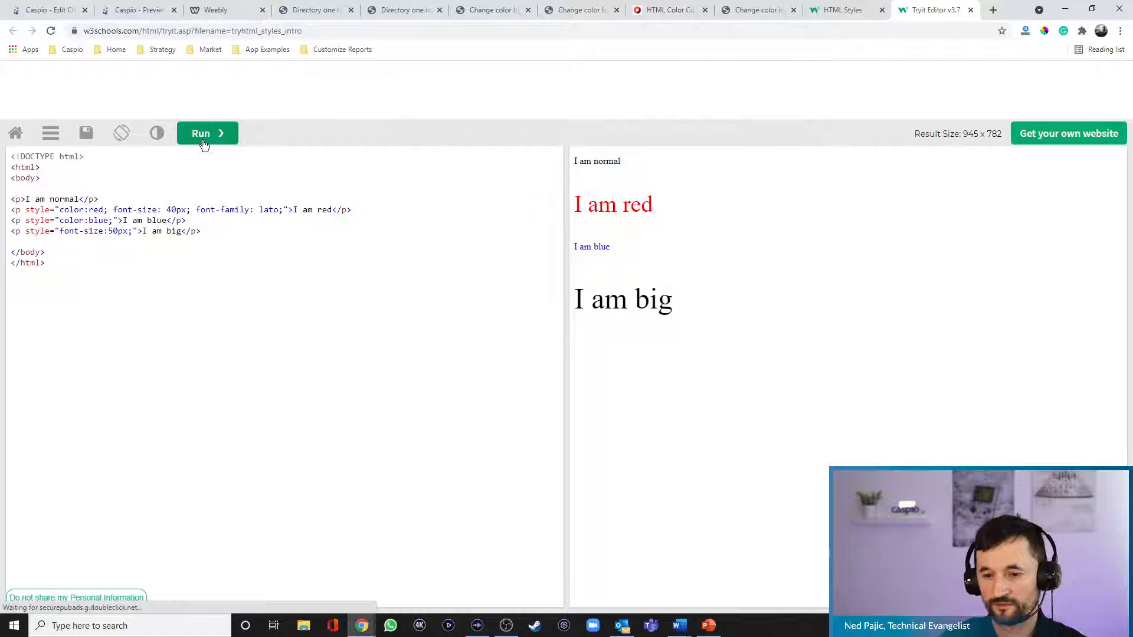
pyautogui.doubleClick(269, 210)
pyautogui.write('tahoma')
pyautogui.click(217, 144)
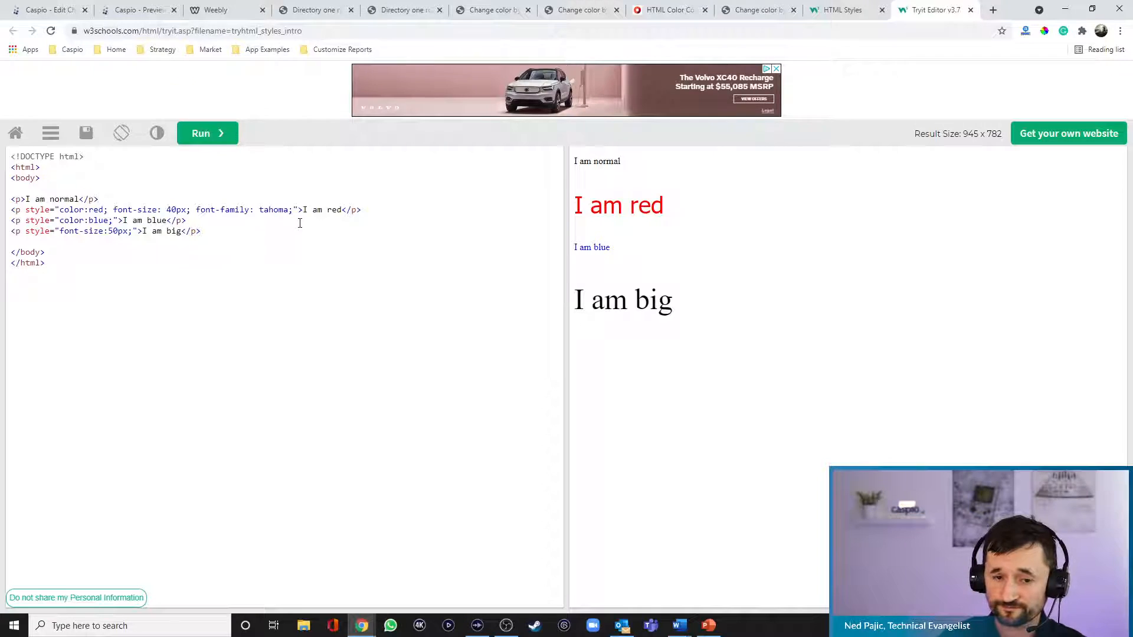
# Change the color value of the "I am red" paragraph's style to #eee and run the code.
pyautogui.moveTo(88, 210); pyautogui.dragTo(105, 210)
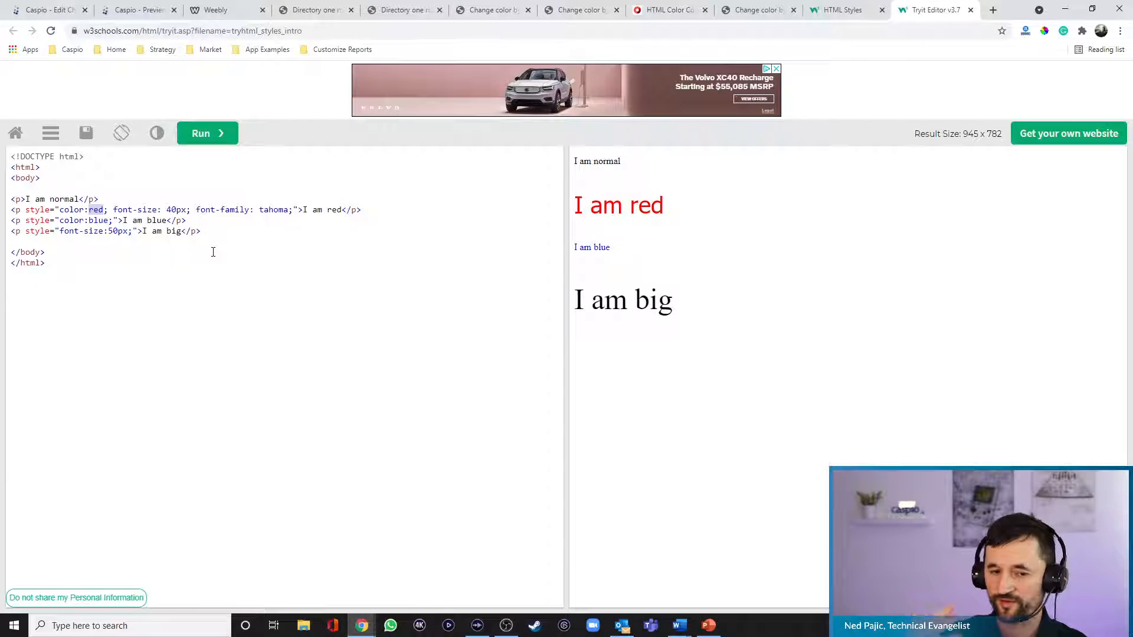
pyautogui.write('#')
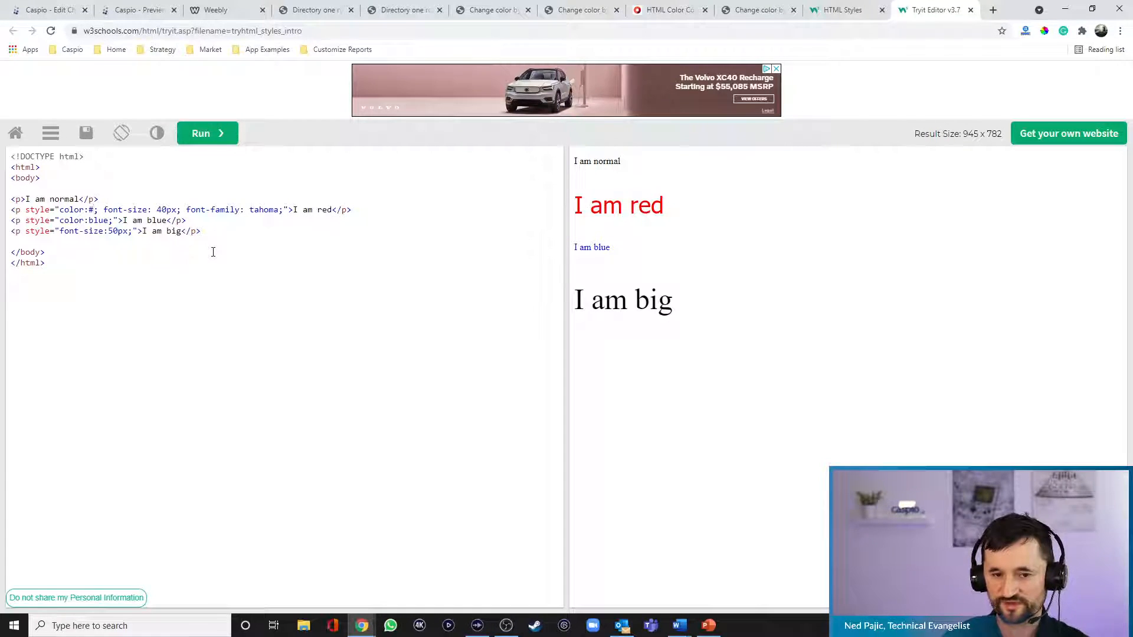
pyautogui.write('eee')
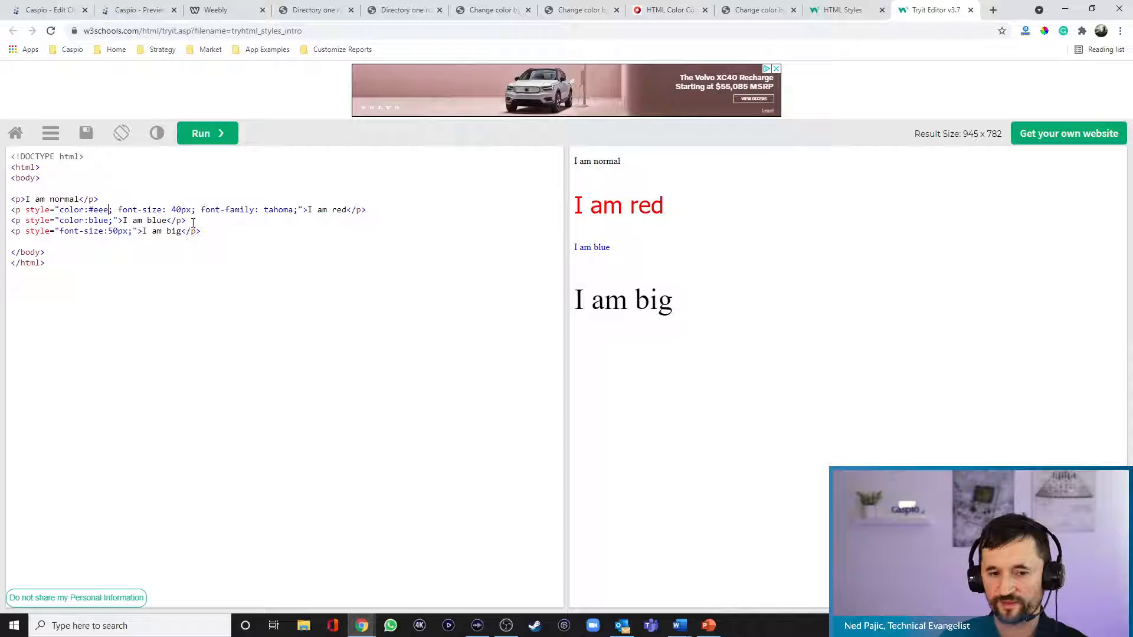
pyautogui.click(202, 135)
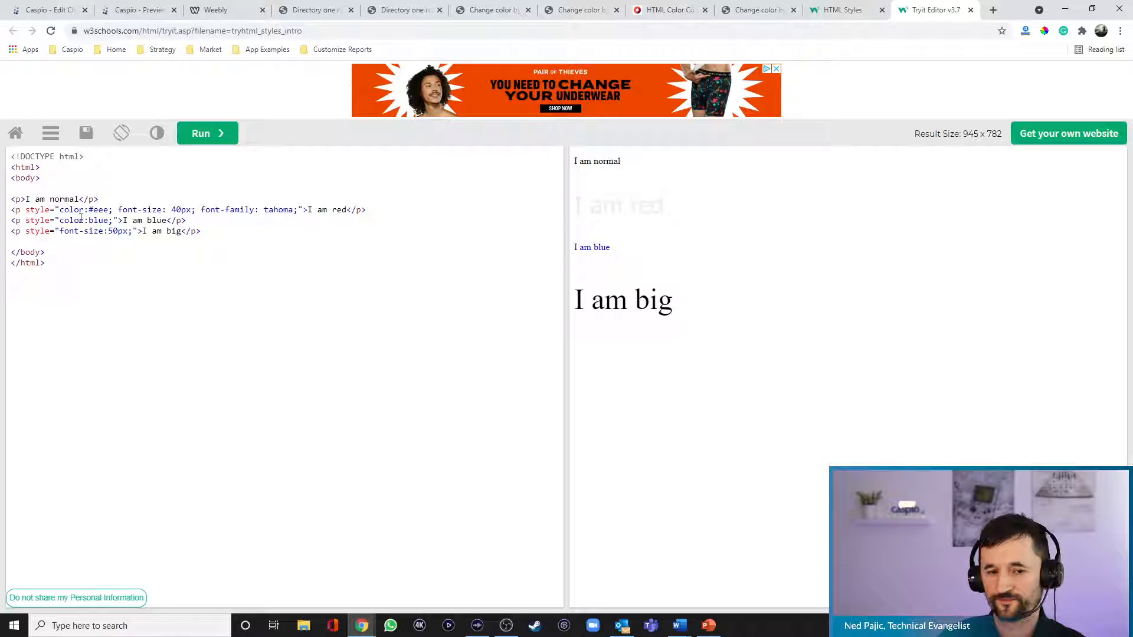
# Add margin: 20px 0px 0px 0px; to the "I am red" paragraph's style and run the code.
pyautogui.moveTo(17, 211); pyautogui.dragTo(23, 210)
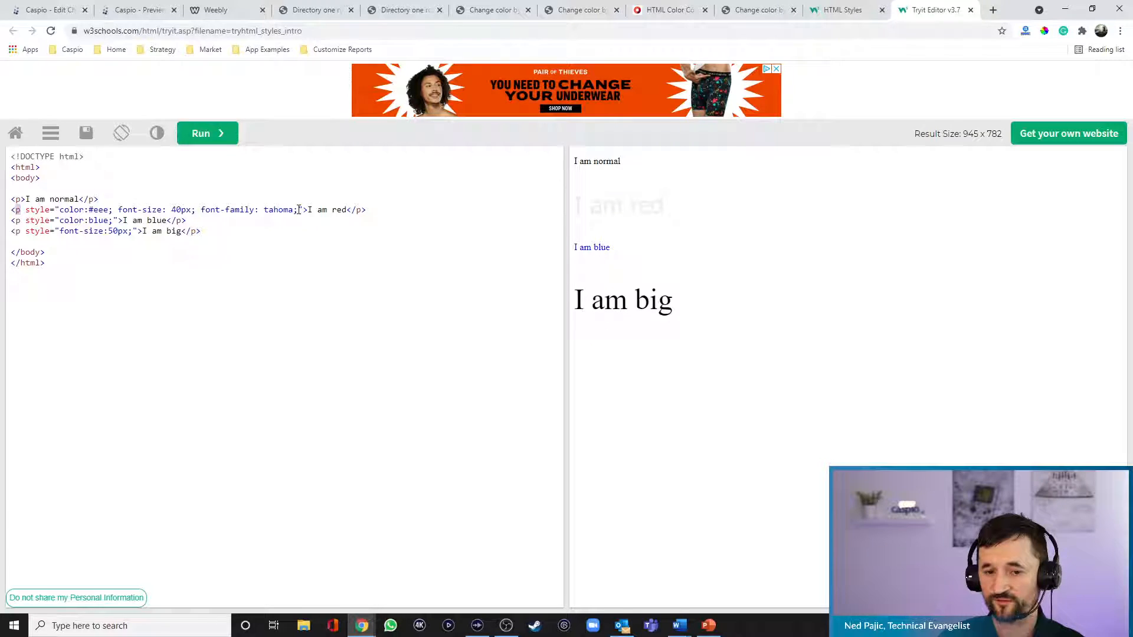
pyautogui.write('margin: ')
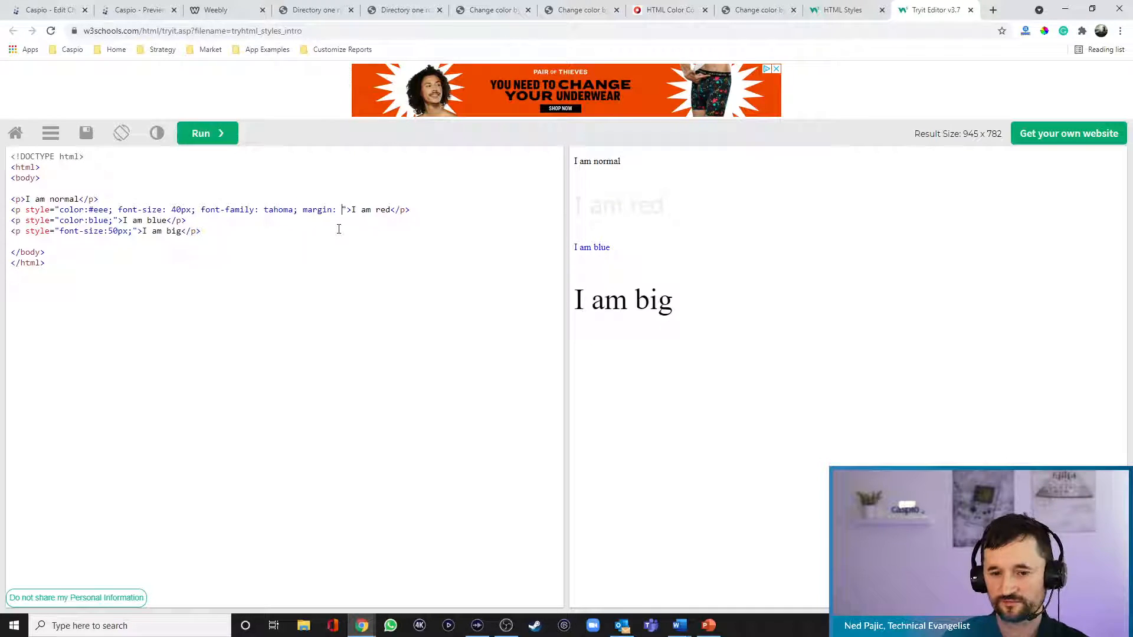
pyautogui.write('0px 0px 0p[x')
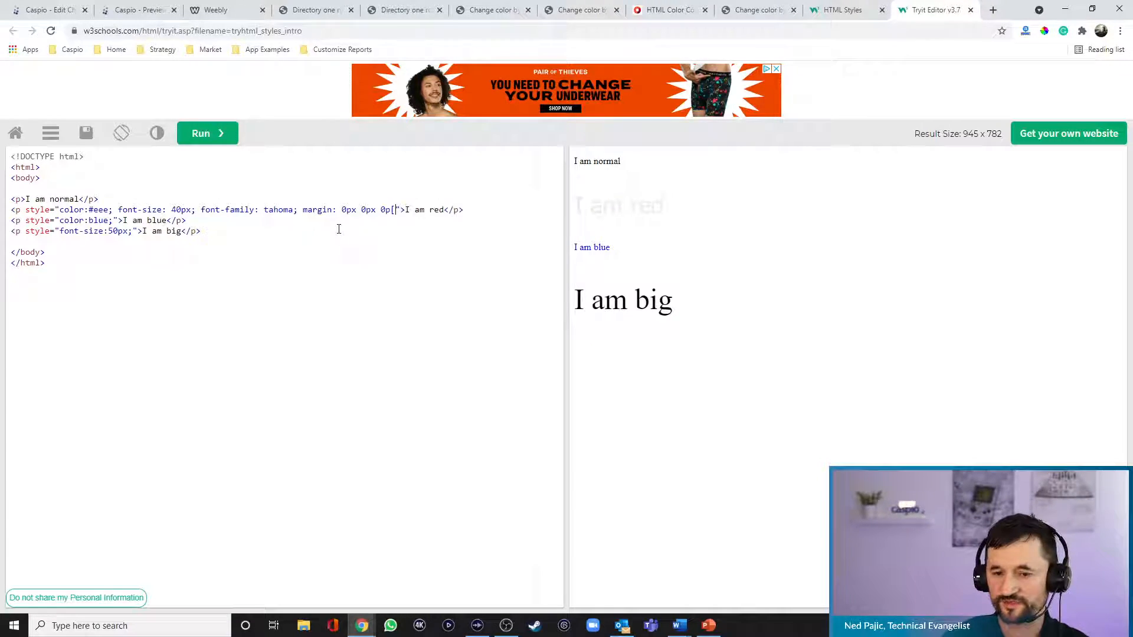
pyautogui.press('BackSpace')
pyautogui.press('BackSpace')
pyautogui.press('BackSpace')
pyautogui.write('x 0p')
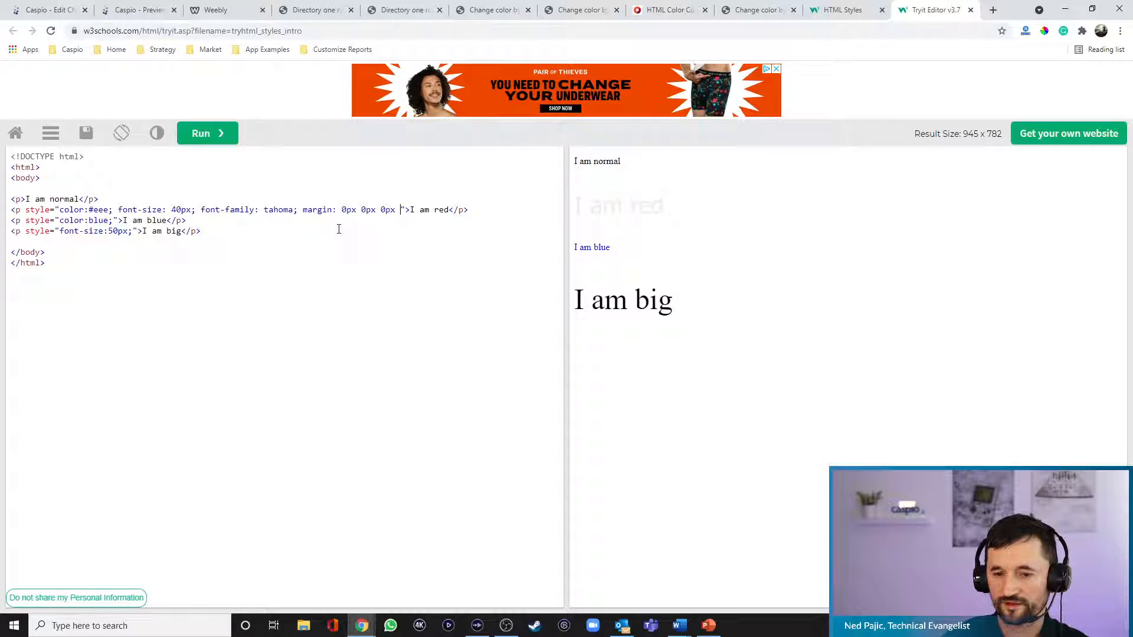
pyautogui.write('x;')
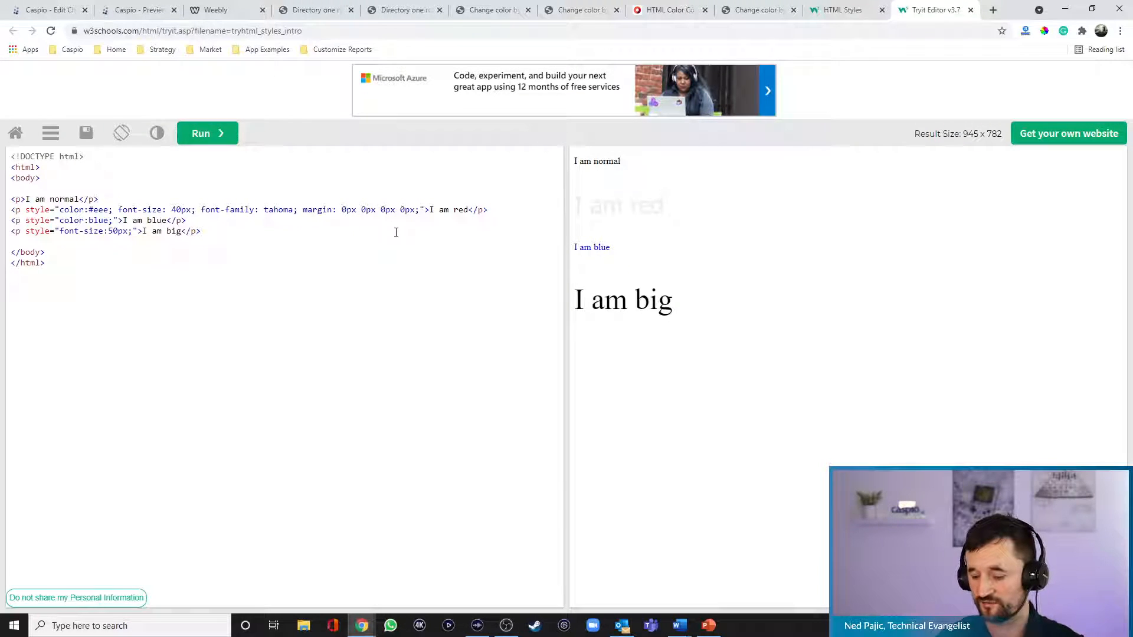
pyautogui.write('2')
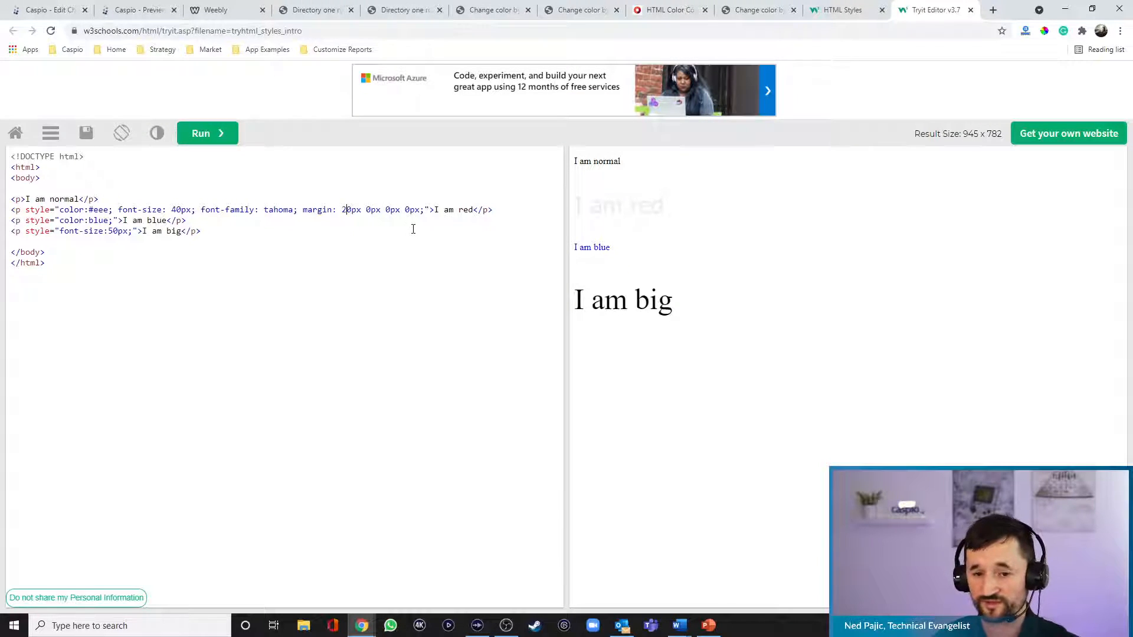
pyautogui.click(202, 135)
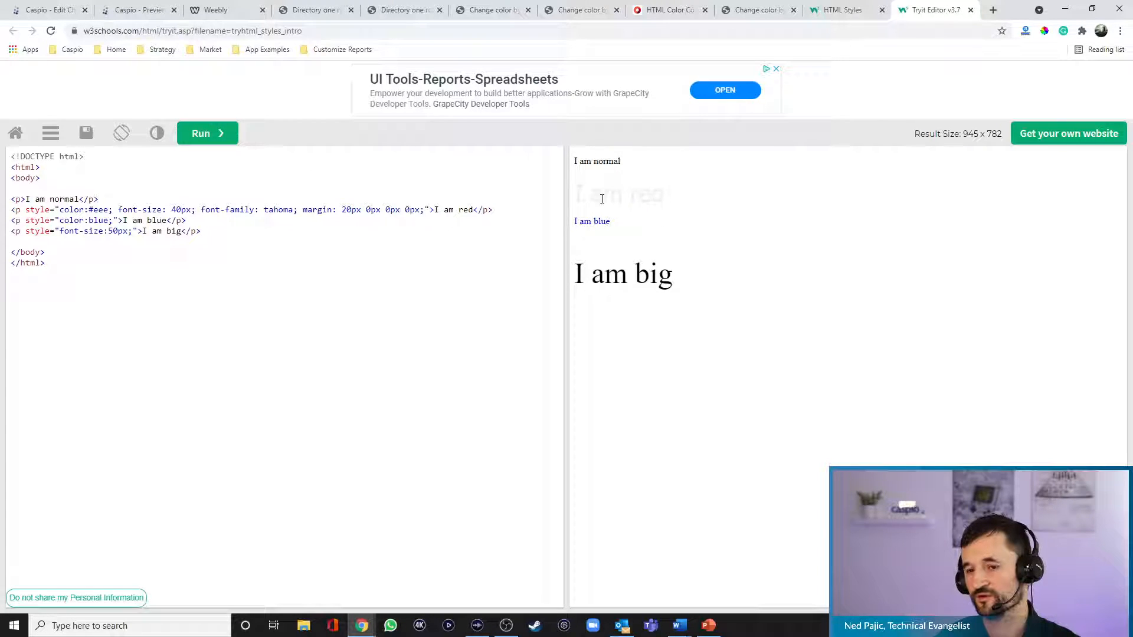
# Increase the paragraph's top margin to 40px and run the code, then raise it to 400px and run again.
pyautogui.click(347, 210)
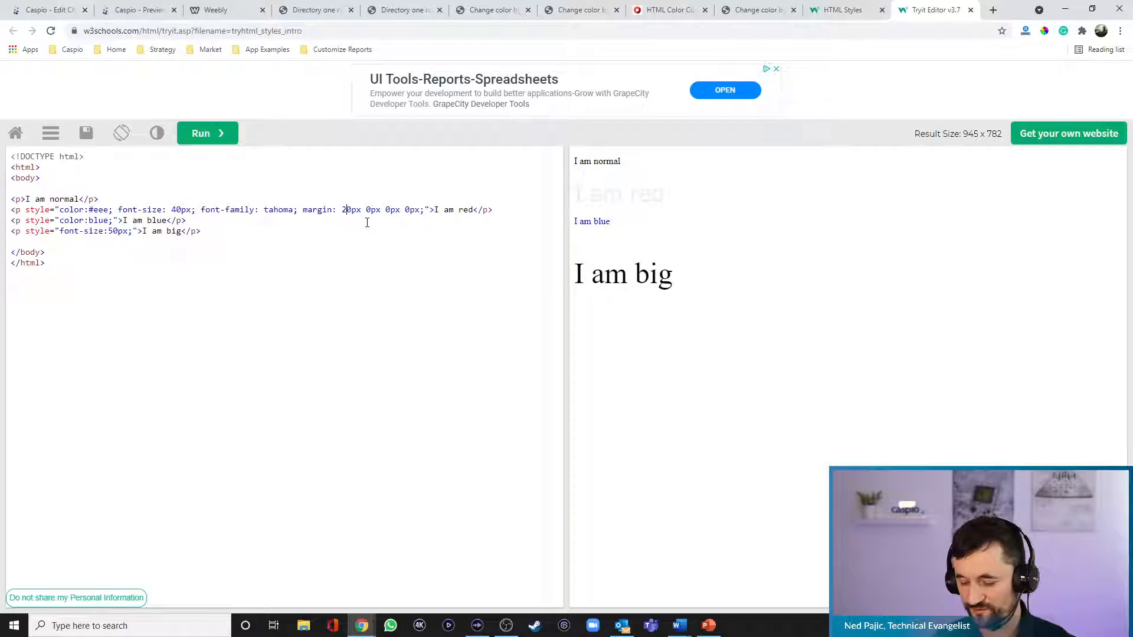
pyautogui.click(201, 135)
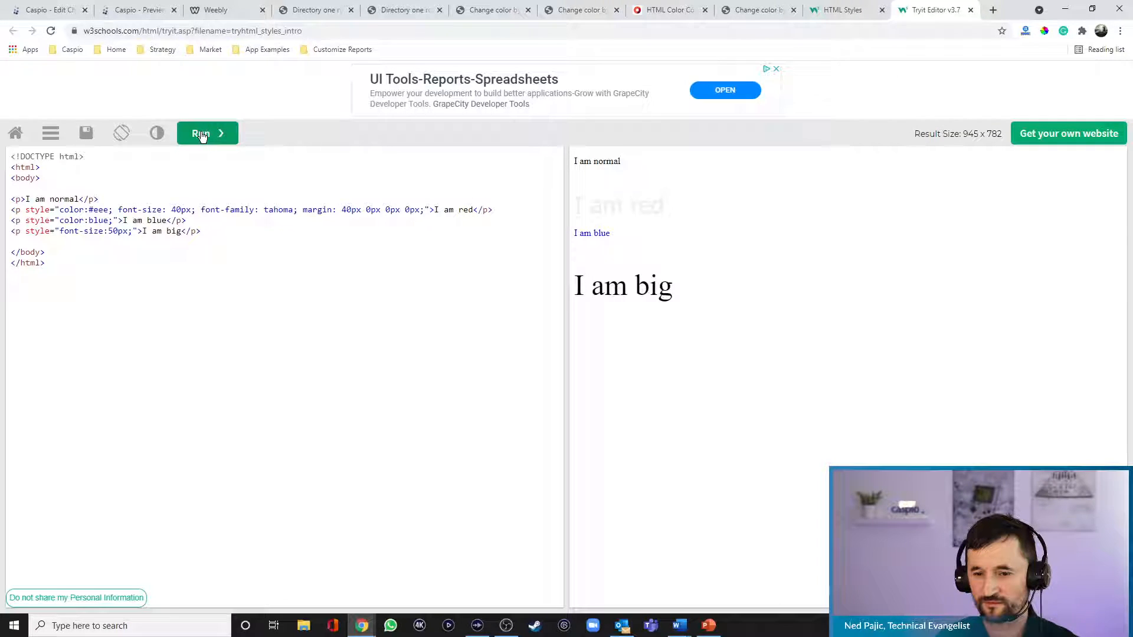
pyautogui.write('0')
pyautogui.click(201, 134)
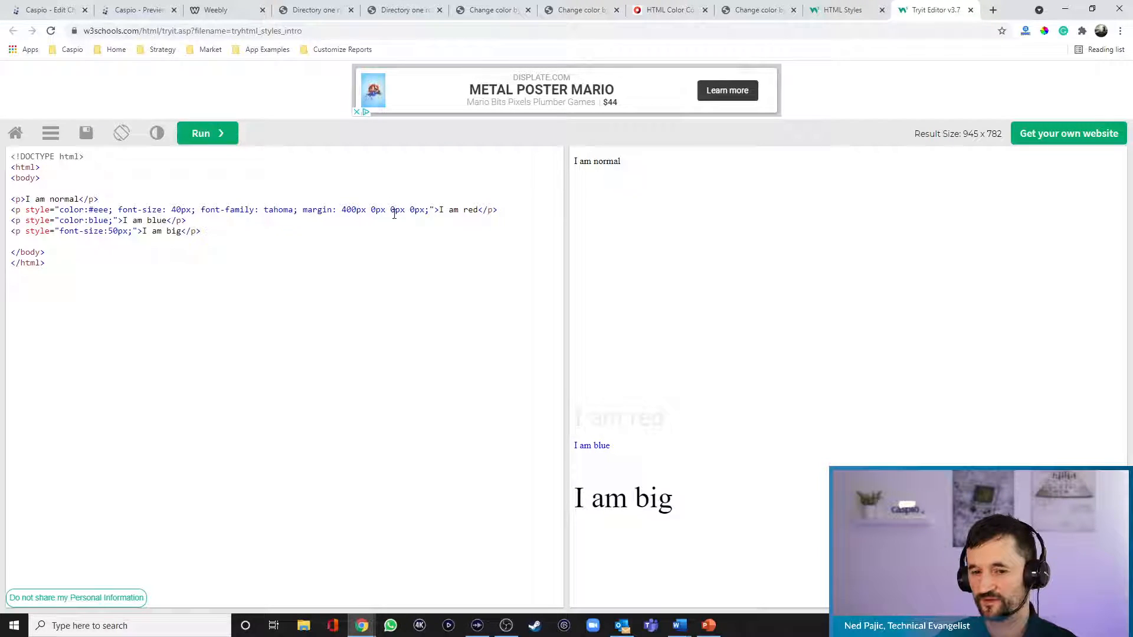
# Try a 100px bottom margin on the paragraph, reset it to 0px, set the left margin to 100px and run the code.
pyautogui.moveTo(391, 213); pyautogui.dragTo(396, 212)
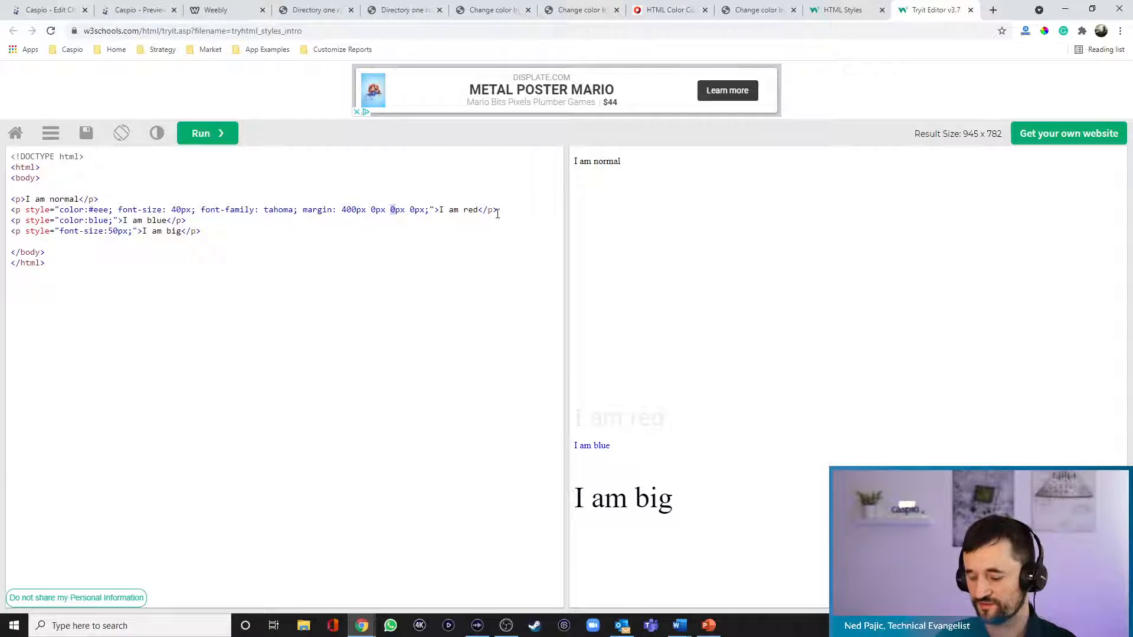
pyautogui.write('100')
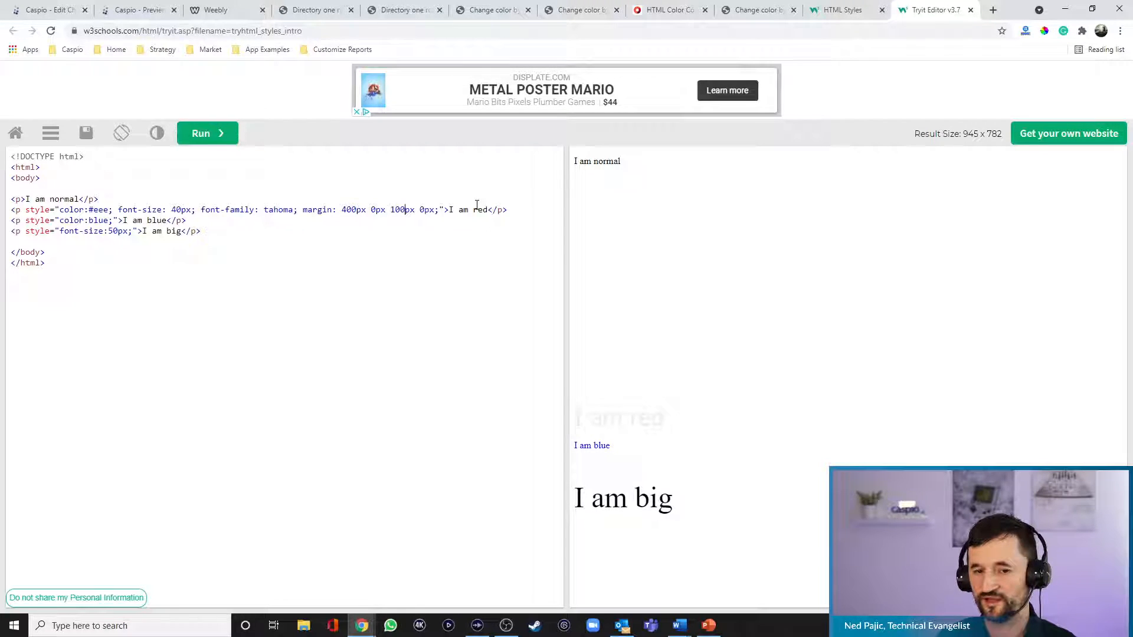
pyautogui.press('BackSpace')
pyautogui.press('BackSpace')
pyautogui.write('0')
pyautogui.click(410, 210)
pyautogui.write('10')
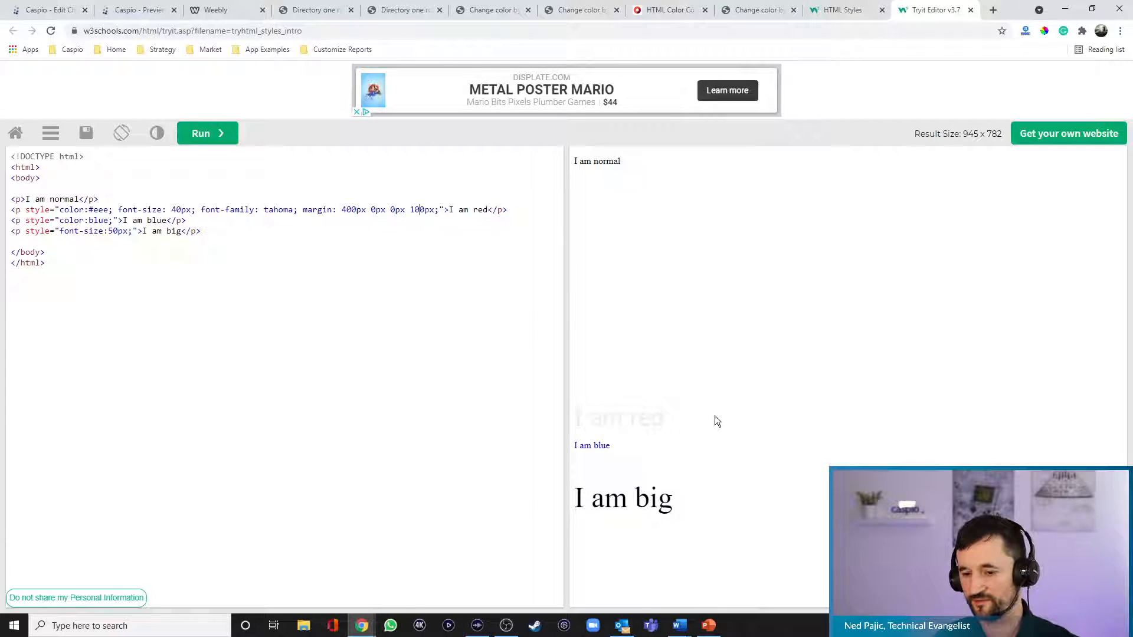
pyautogui.click(196, 135)
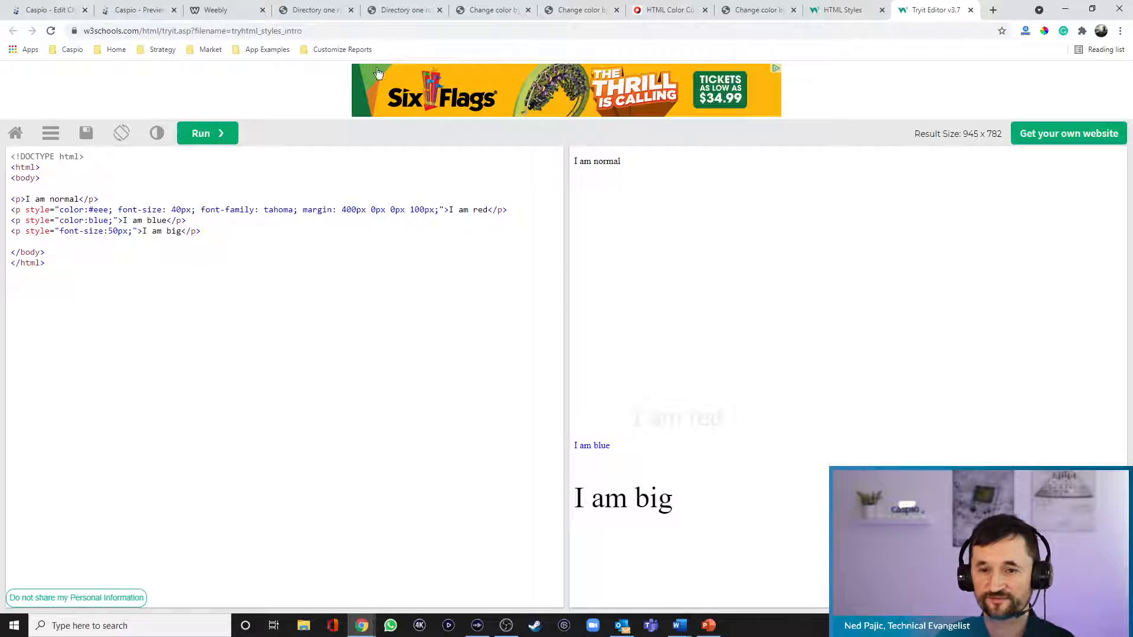
# Review the style attribute and background color sections of the HTML Styles page, and examine the CSS Tutorial's home page and example.
pyautogui.click(835, 11)
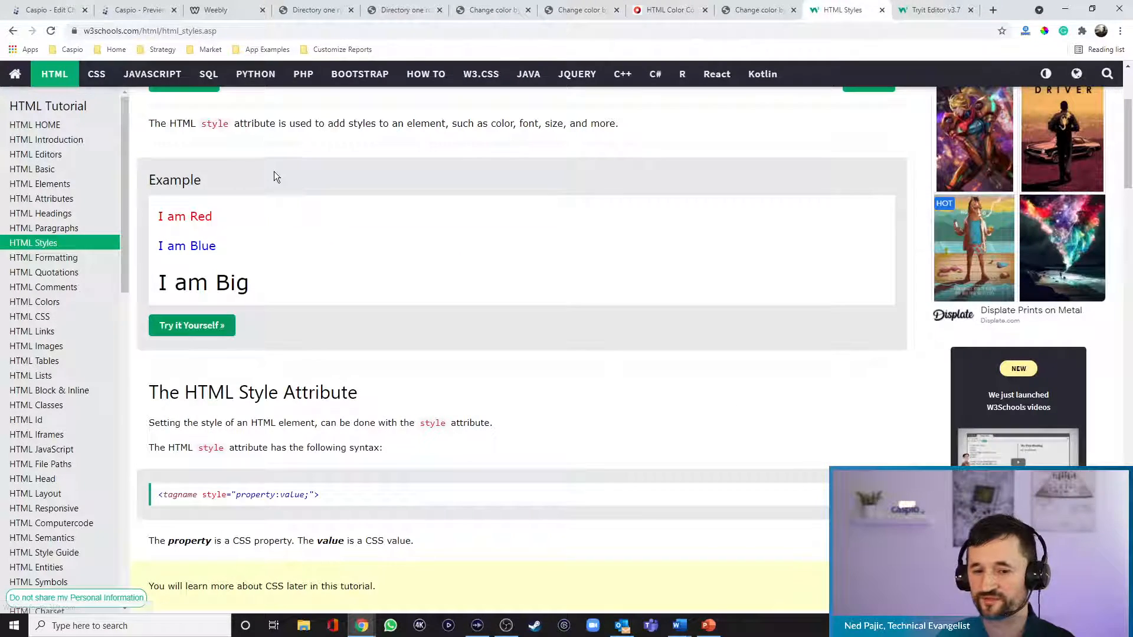
pyautogui.scroll(-4, 420, 313)
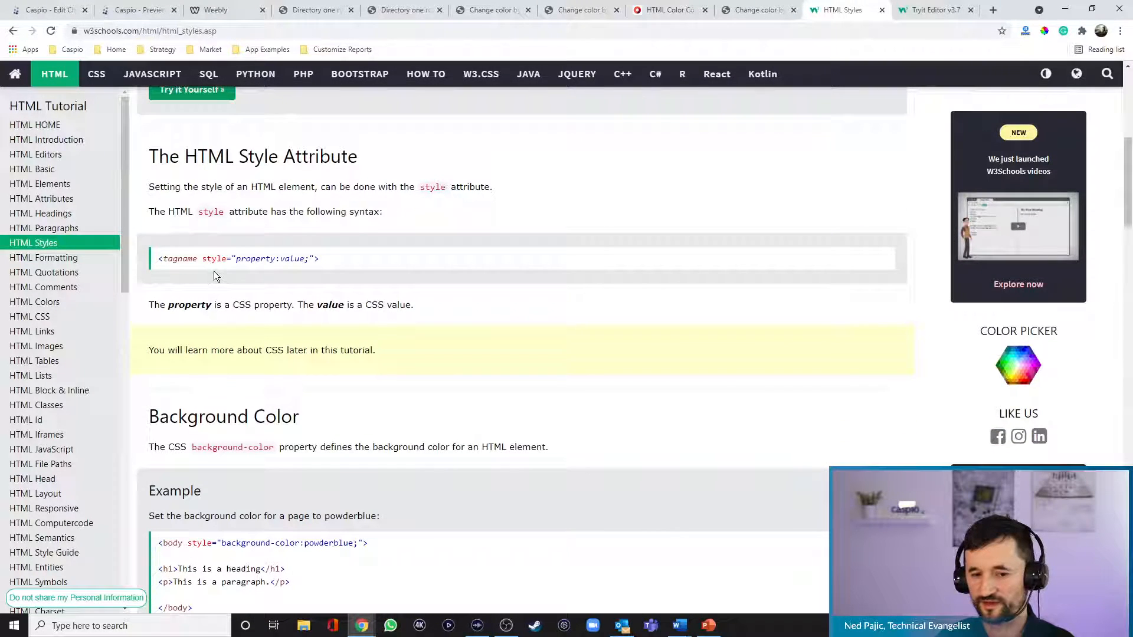
pyautogui.scroll(-4, 519, 307)
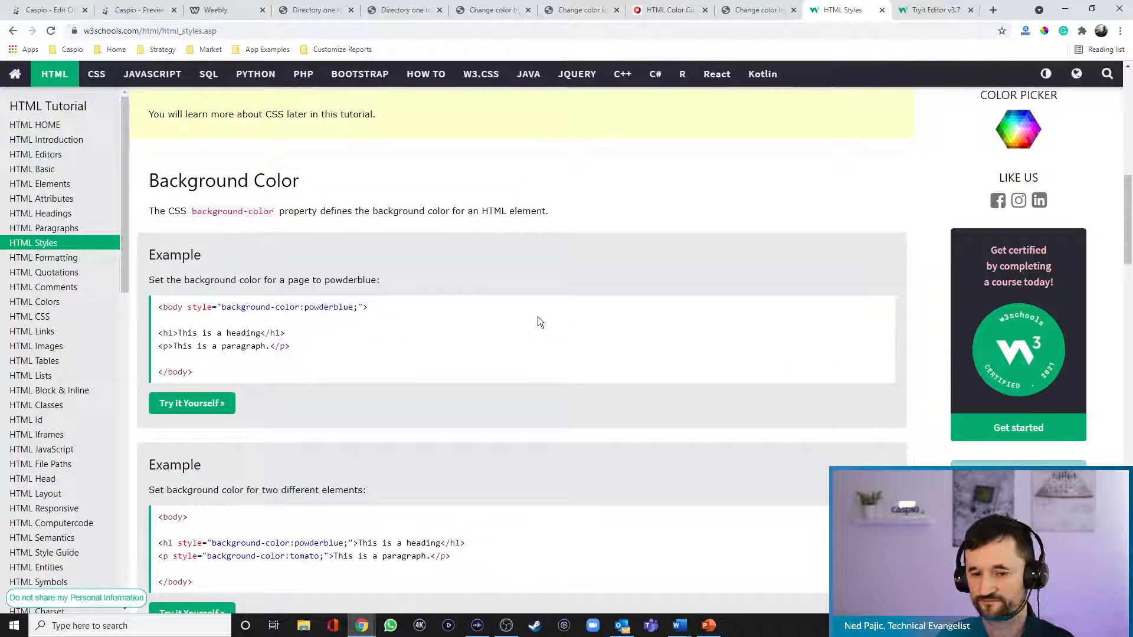
pyautogui.scroll(3, 360, 206)
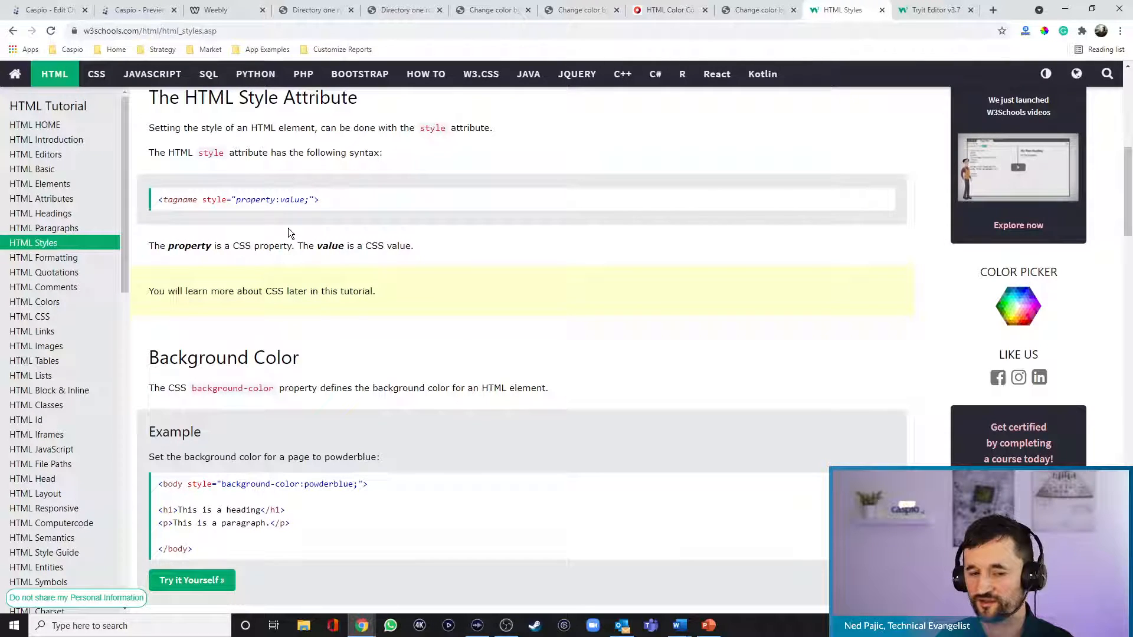
pyautogui.scroll(6, 272, 233)
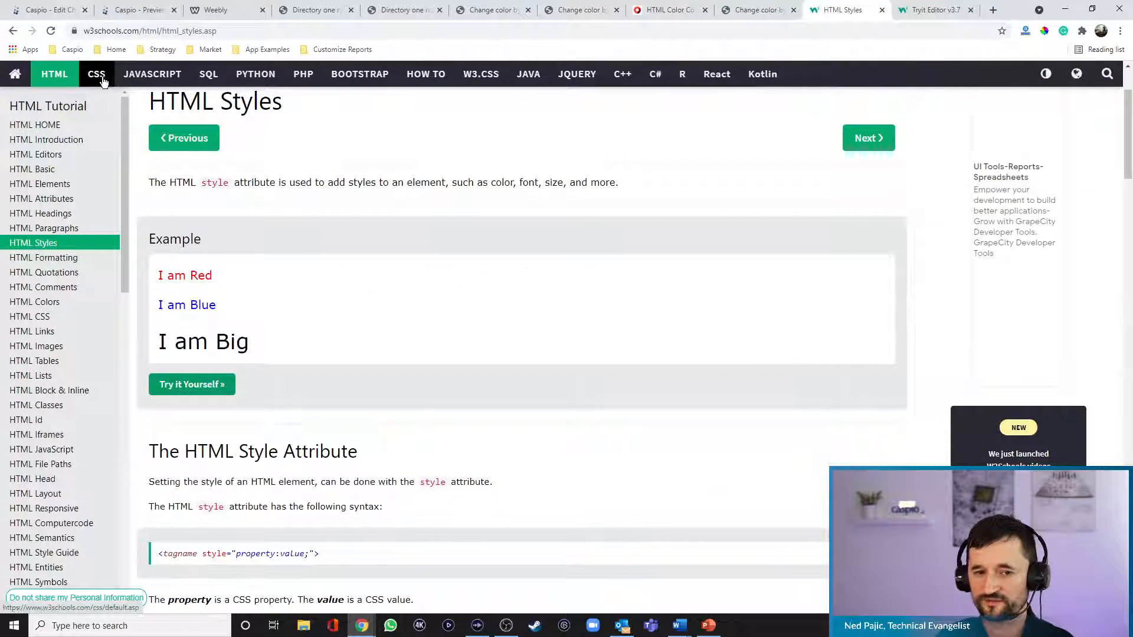
pyautogui.click(98, 75)
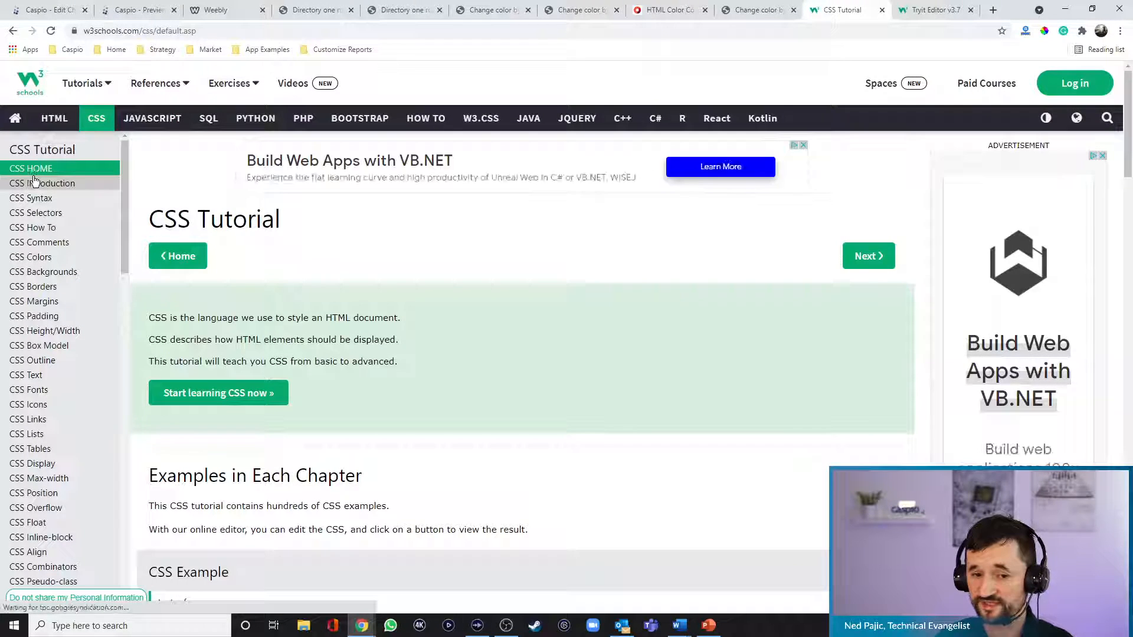
pyautogui.scroll(-5, 483, 348)
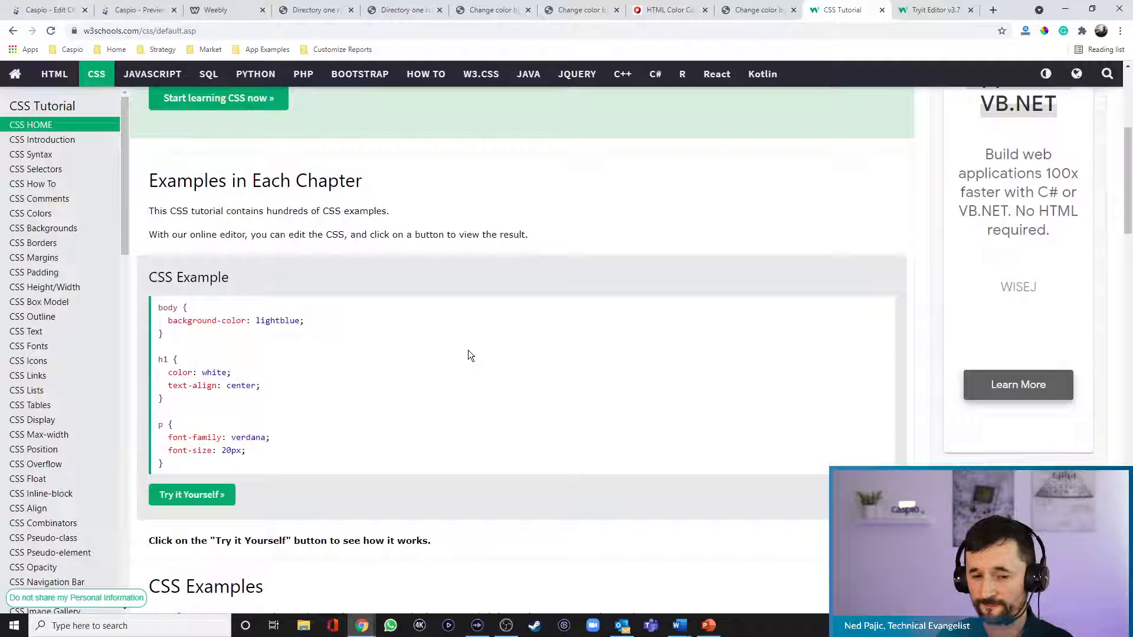
pyautogui.scroll(5, 469, 353)
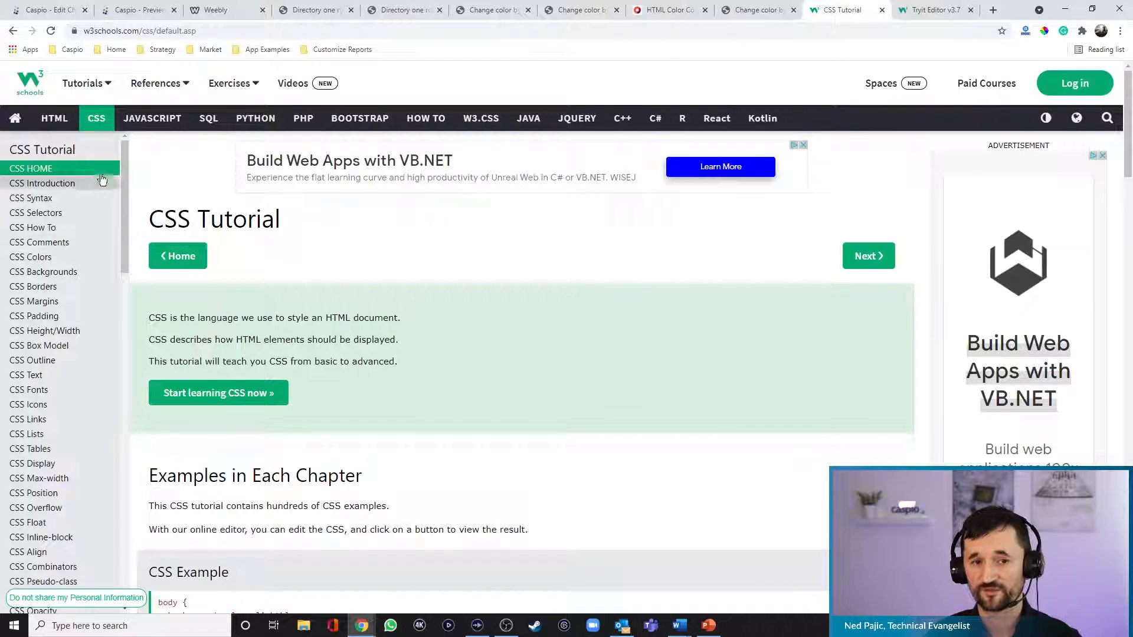
# Switch to Caspio, finish the Change color by status (Standard) DataPage and open the Contact Management System app.
pyautogui.click(69, 13)
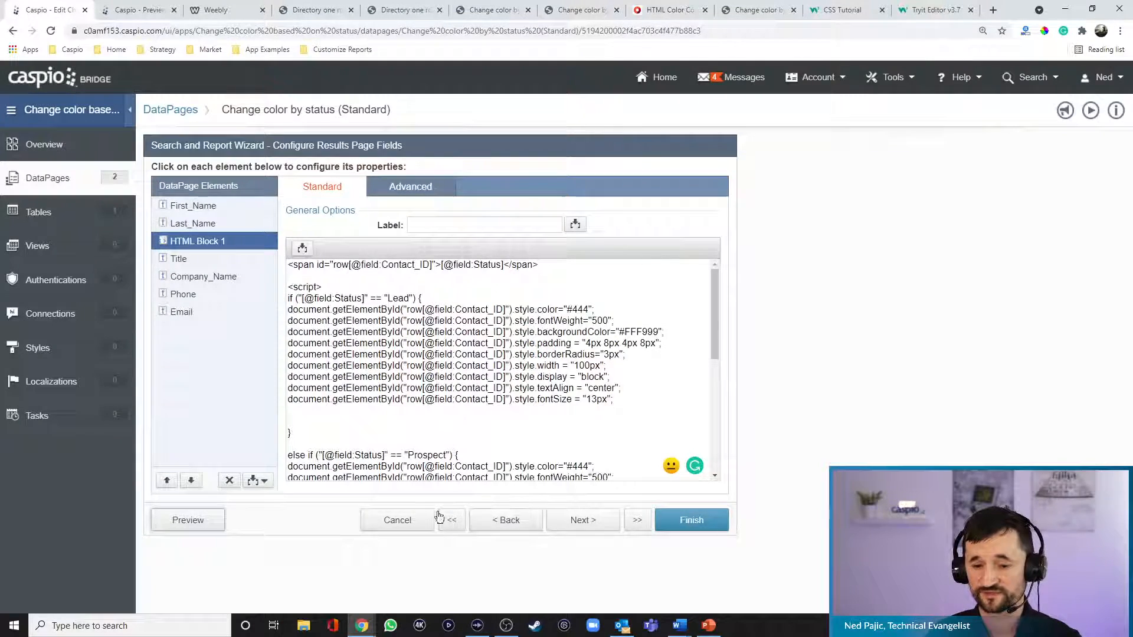
pyautogui.click(684, 520)
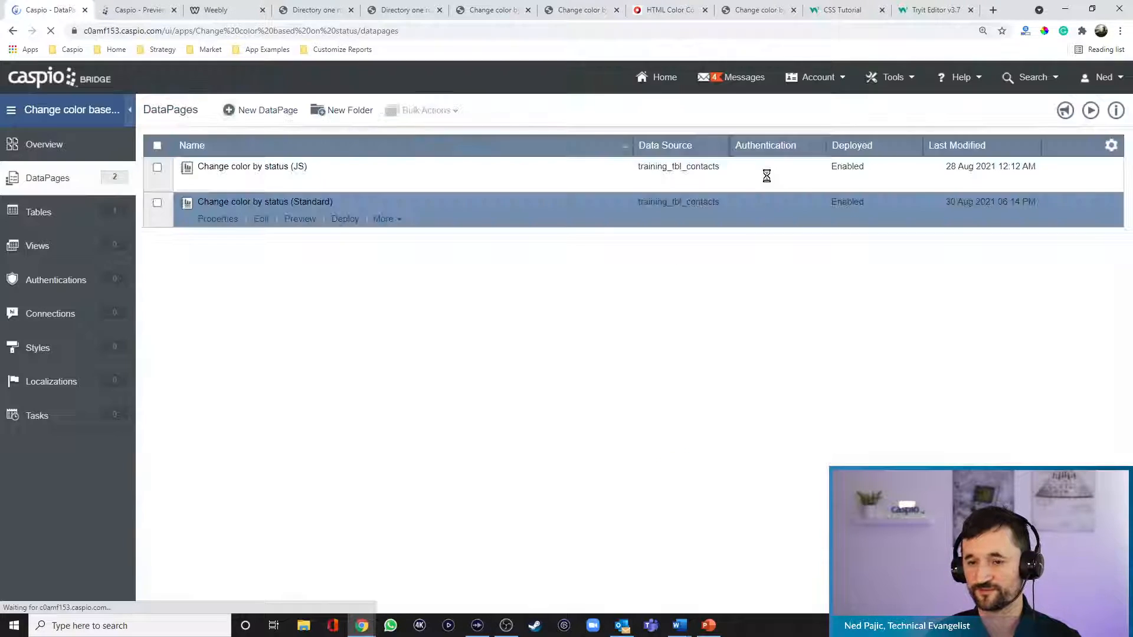
pyautogui.click(670, 91)
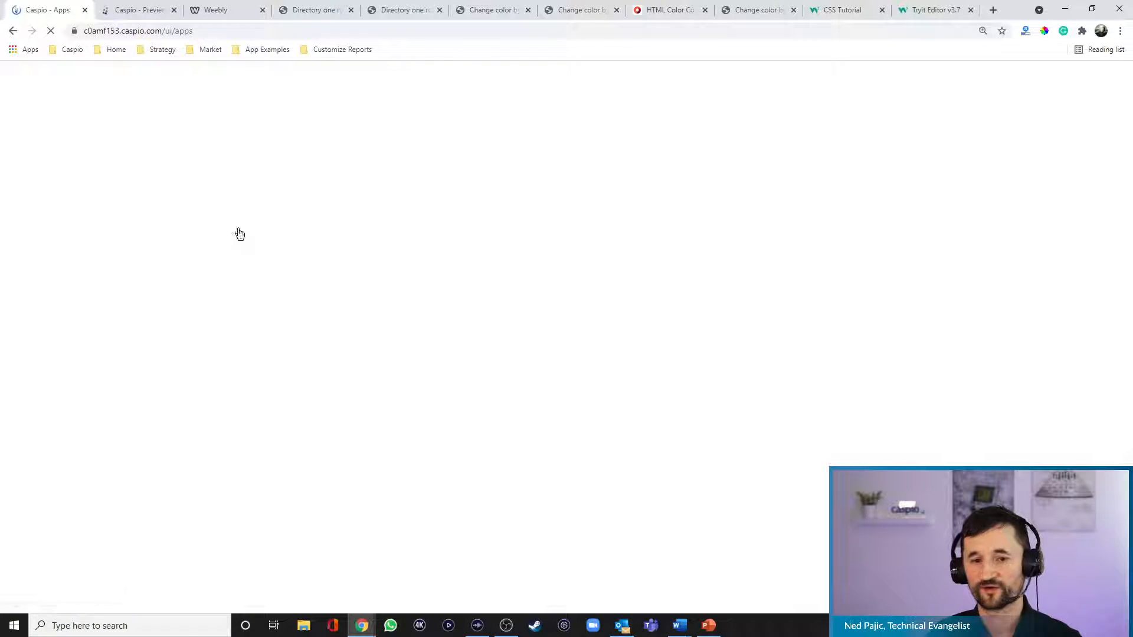
pyautogui.click(81, 238)
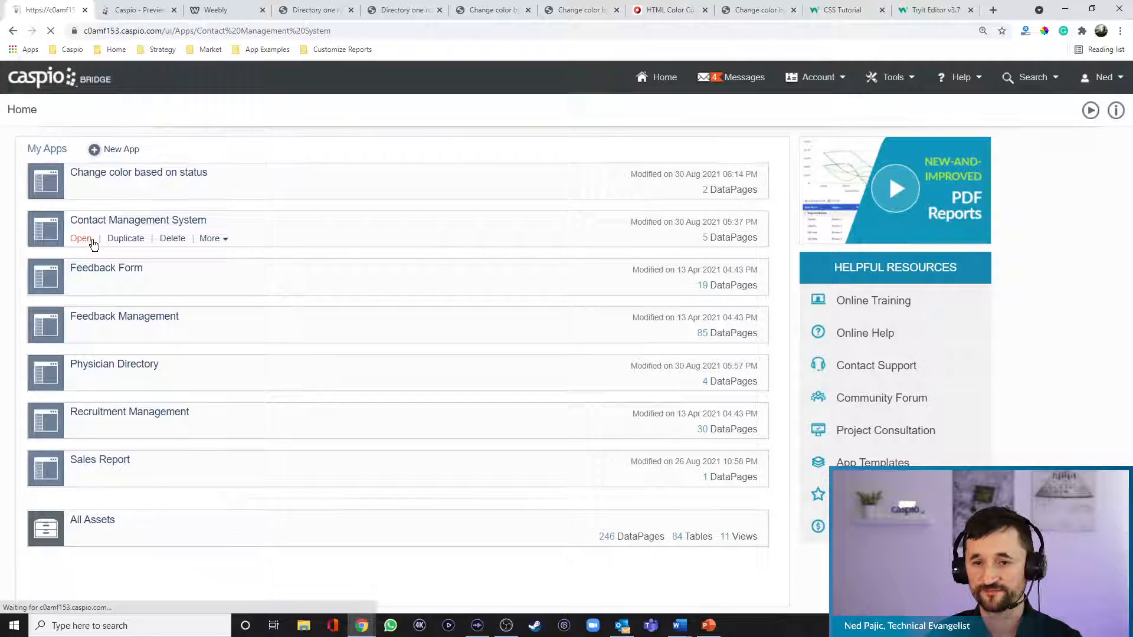
# Switch to Weebly, exit the code editor without saving and publish the website.
pyautogui.click(235, 11)
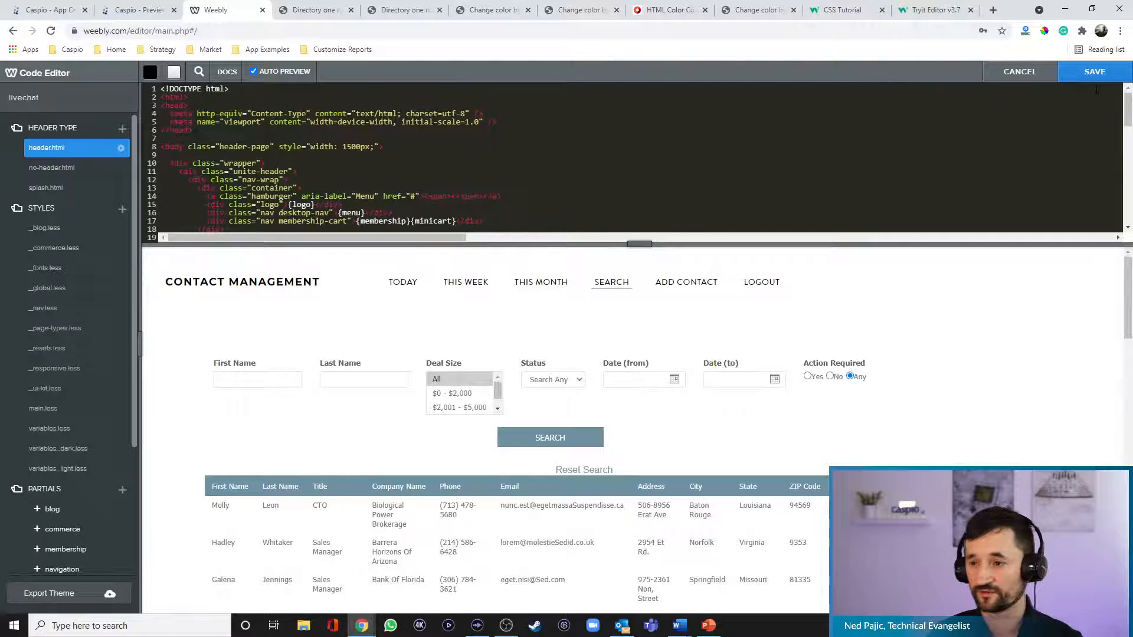
pyautogui.click(1034, 72)
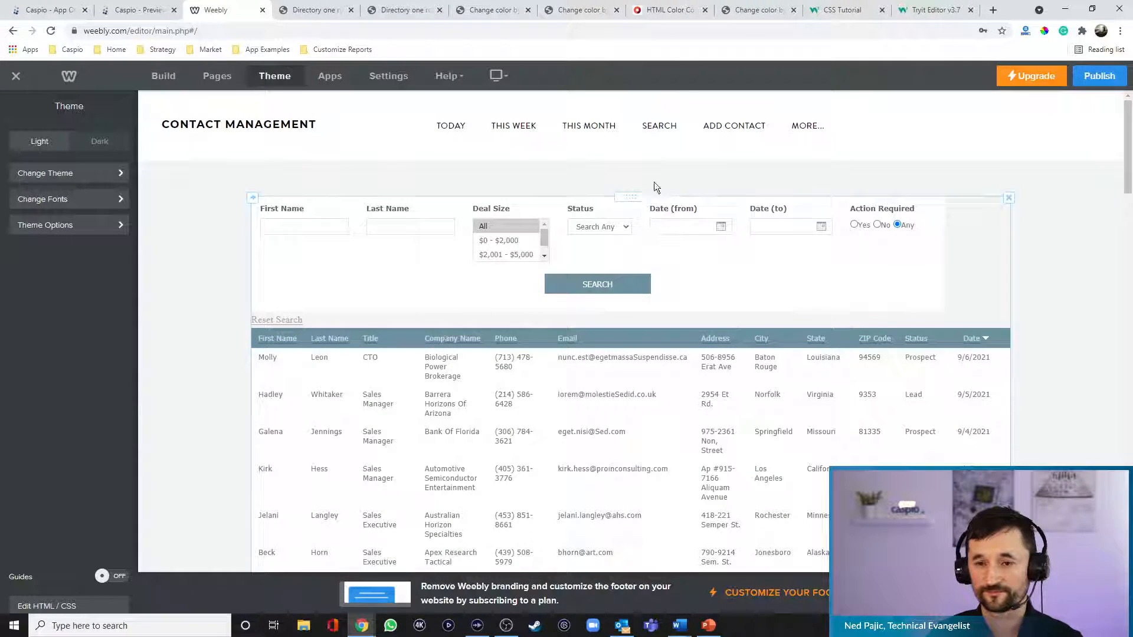
pyautogui.click(1099, 77)
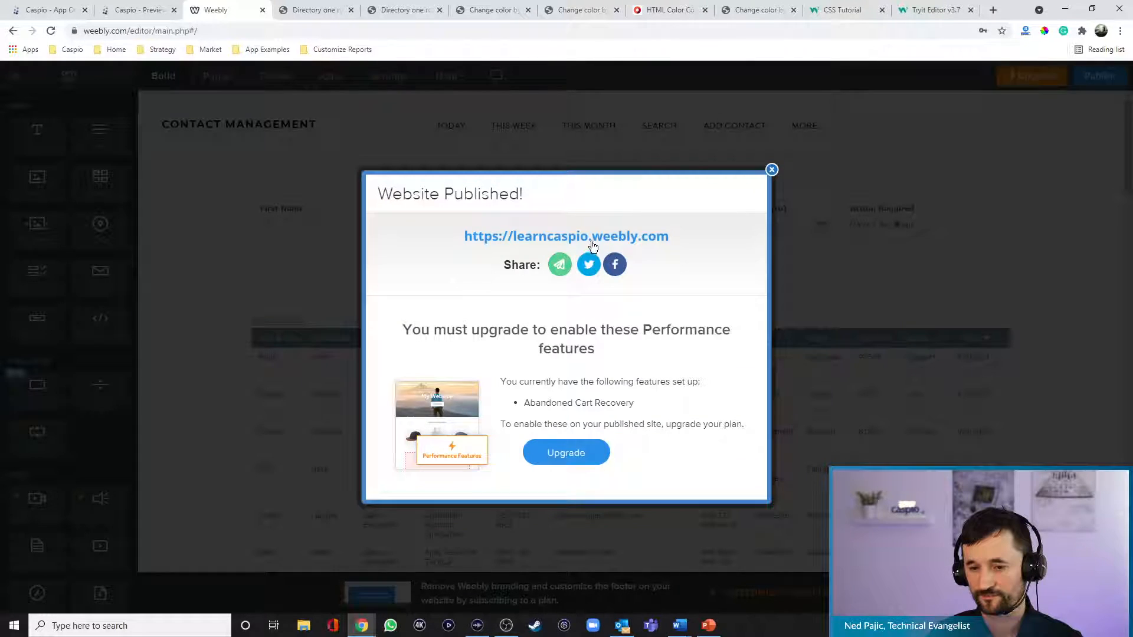
# Open the published Contact Management site and go to its Search page.
pyautogui.click(594, 239)
pyautogui.click(587, 106)
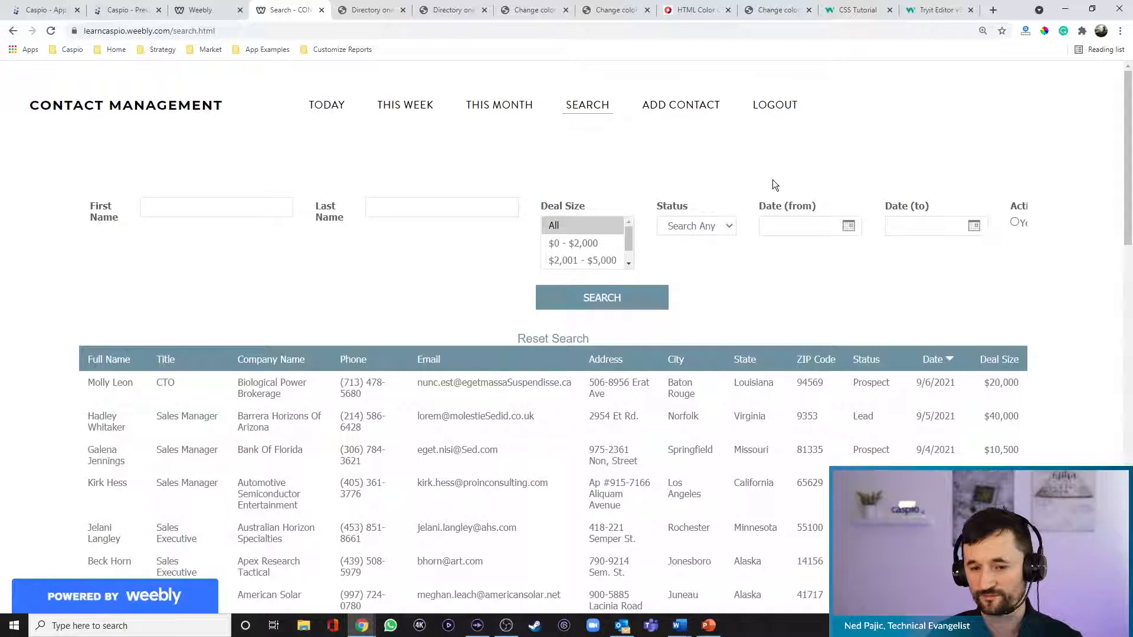
pyautogui.hotkey('ctrl', '-')
pyautogui.hotkey('ctrl', '+')
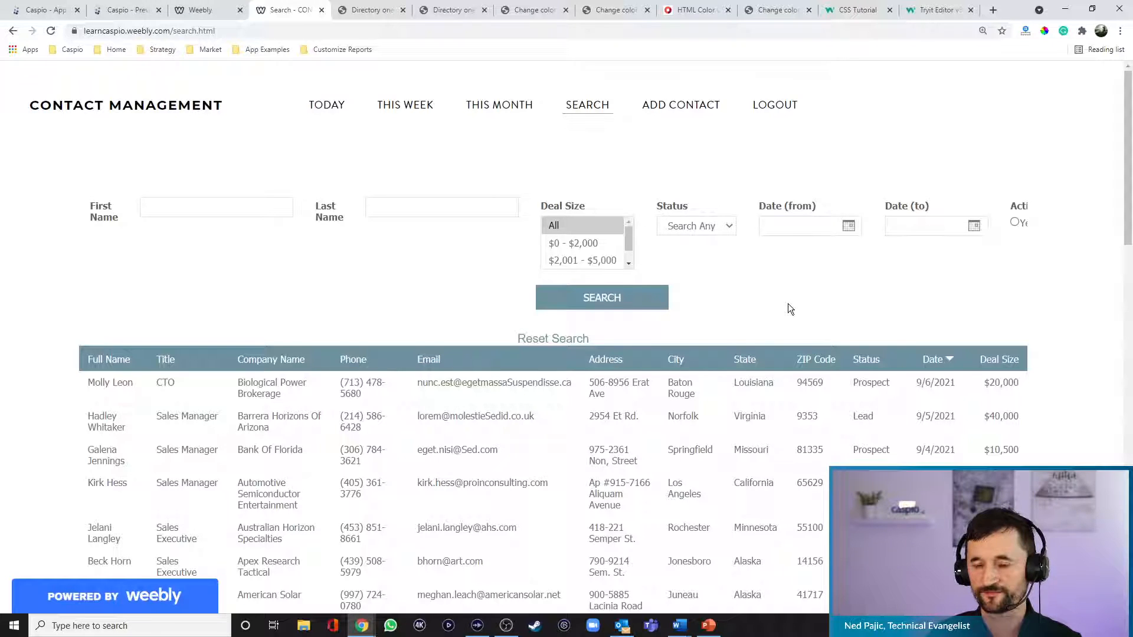
# Switch to Caspio, edit the Search Contacts DataPage and change its type to Combined Chart and Report, accepting the loss of previous settings.
pyautogui.click(47, 13)
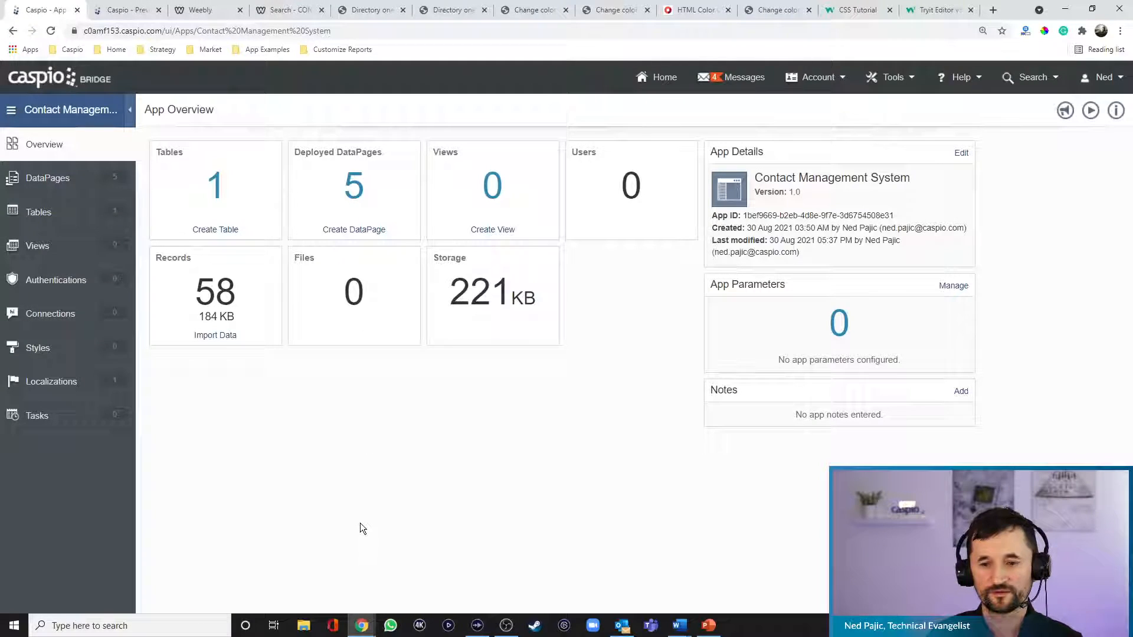
pyautogui.click(69, 179)
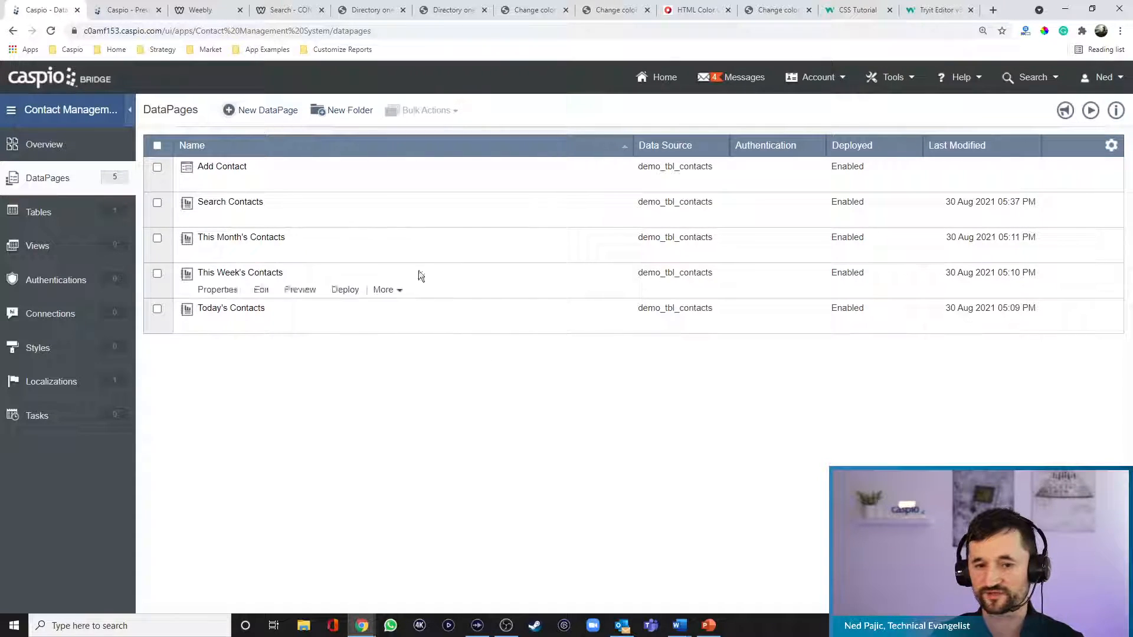
pyautogui.click(261, 220)
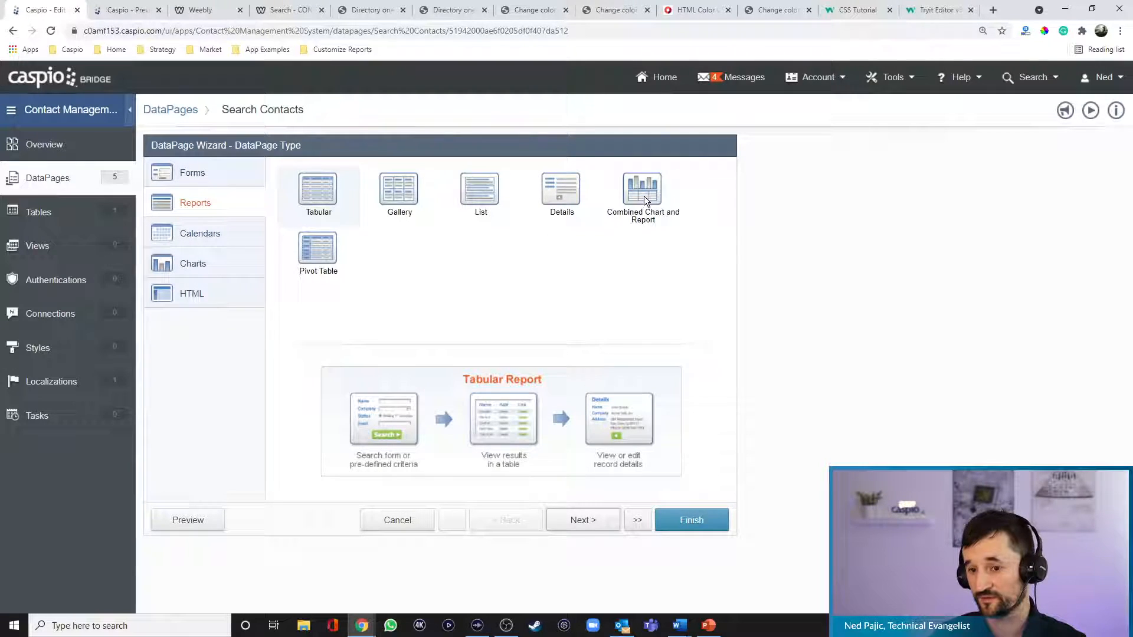
pyautogui.click(643, 196)
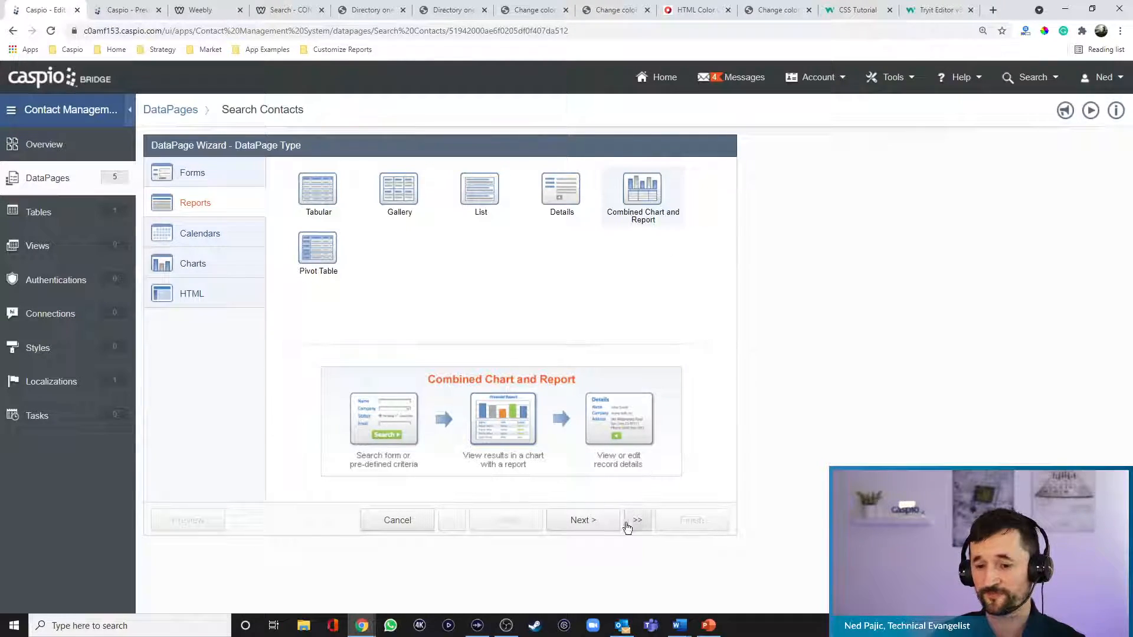
pyautogui.click(590, 523)
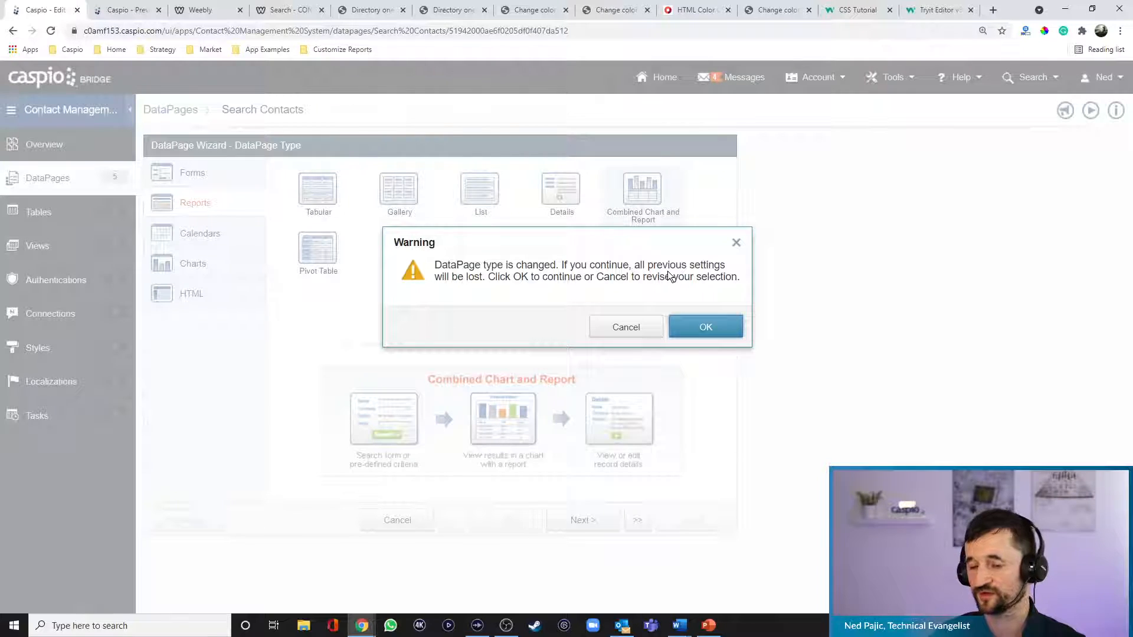
pyautogui.click(690, 331)
# Keep the existing options through the report wizard up to chart type selection and choose the Pie chart.
pyautogui.click(590, 524)
pyautogui.click(589, 523)
pyautogui.click(590, 522)
pyautogui.click(592, 523)
pyautogui.click(592, 522)
pyautogui.click(592, 521)
pyautogui.click(593, 521)
pyautogui.click(593, 519)
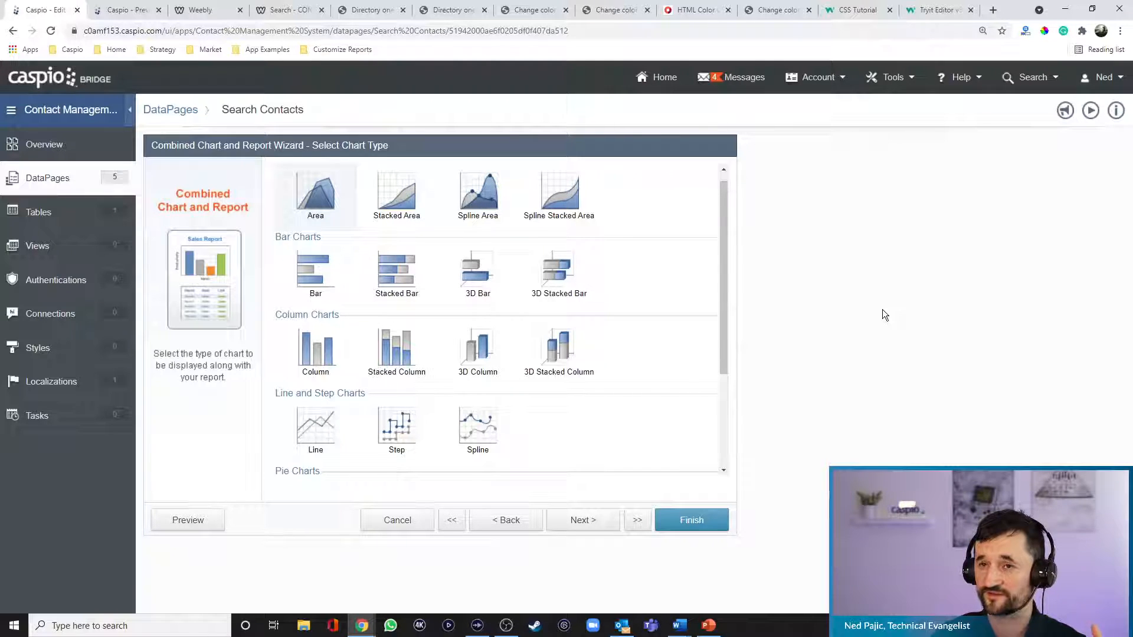
pyautogui.scroll(-3, 530, 329)
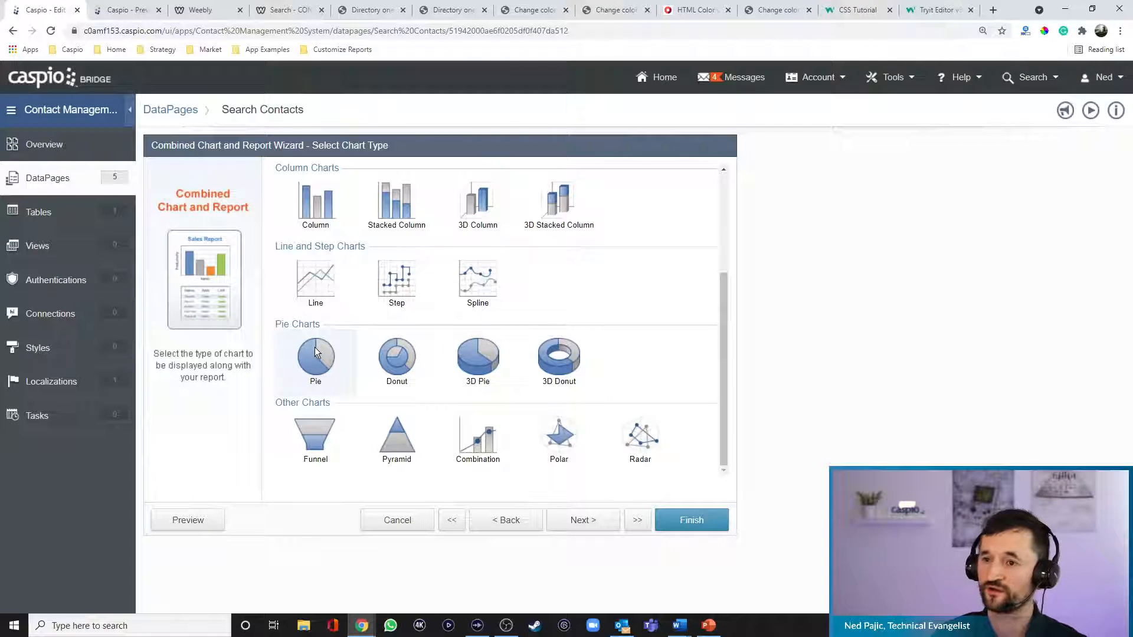
pyautogui.click(590, 524)
# Set the chart subtitle to "Contacts by Status" and the category field to Status.
pyautogui.click(418, 227)
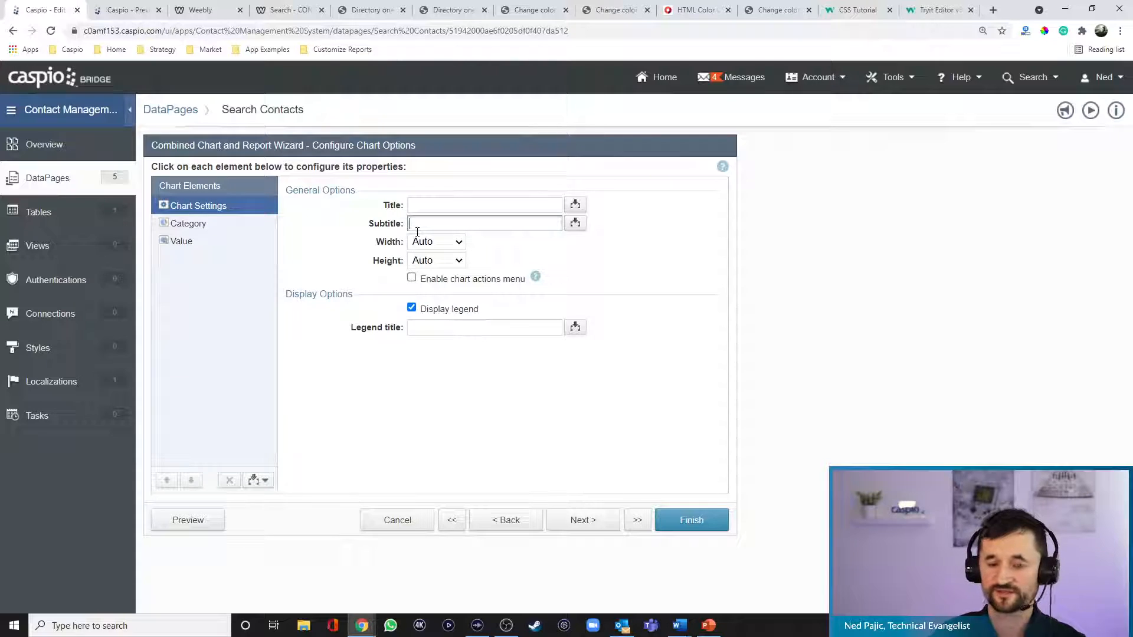
pyautogui.write('Contacts')
pyautogui.write('by Status')
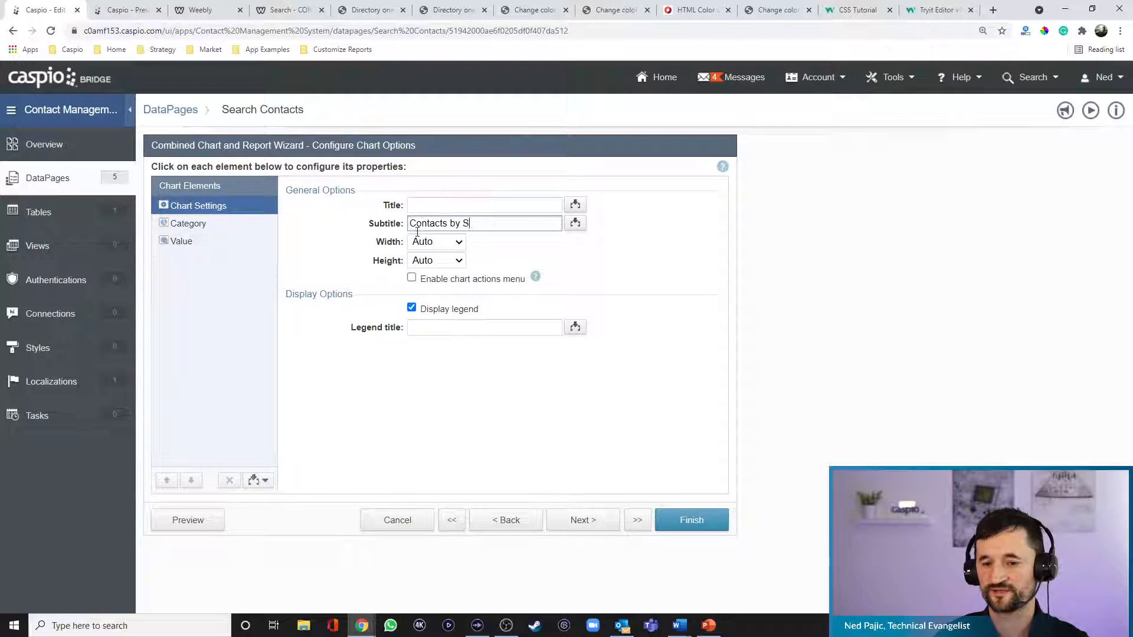
pyautogui.click(221, 229)
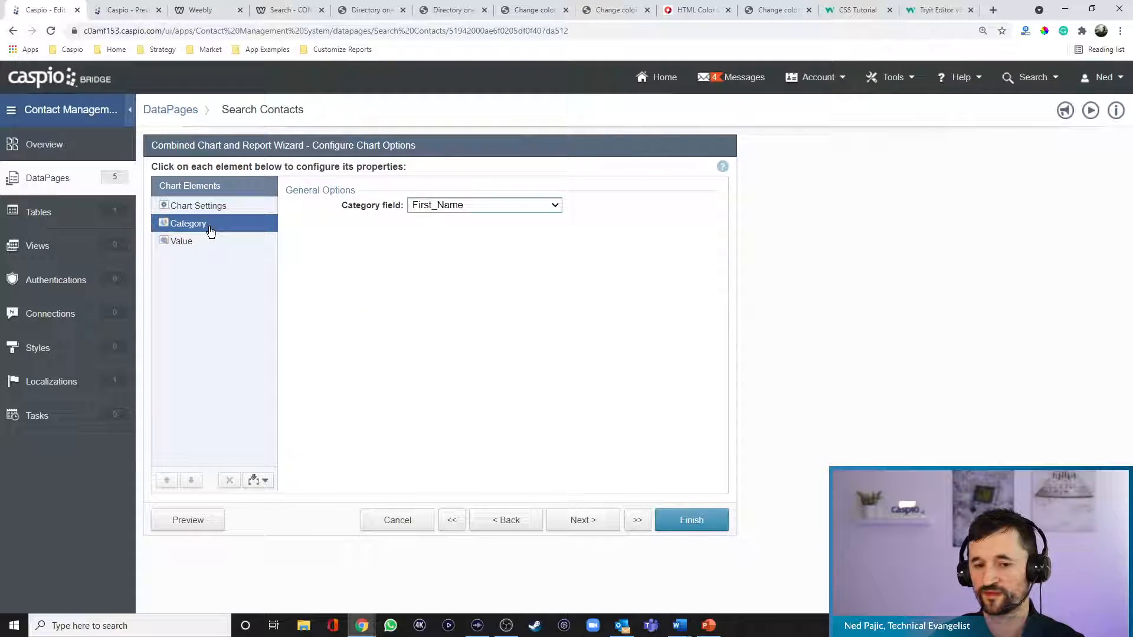
pyautogui.click(444, 206)
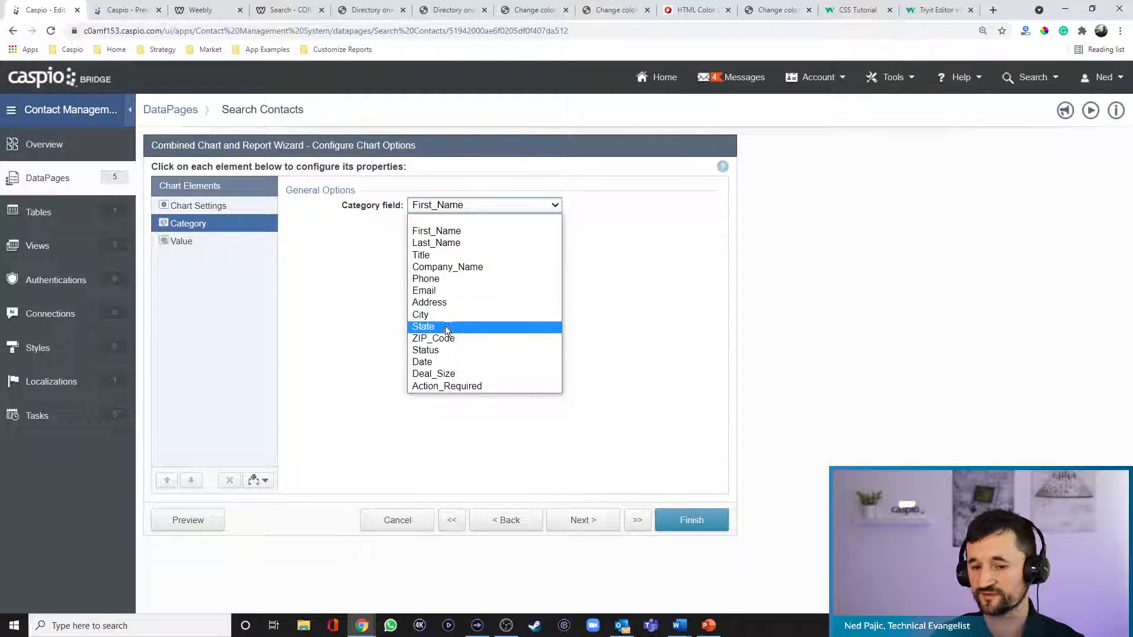
pyautogui.click(445, 351)
# Set the chart's value field to First_Name with Count aggregation and finish the DataPage.
pyautogui.click(199, 243)
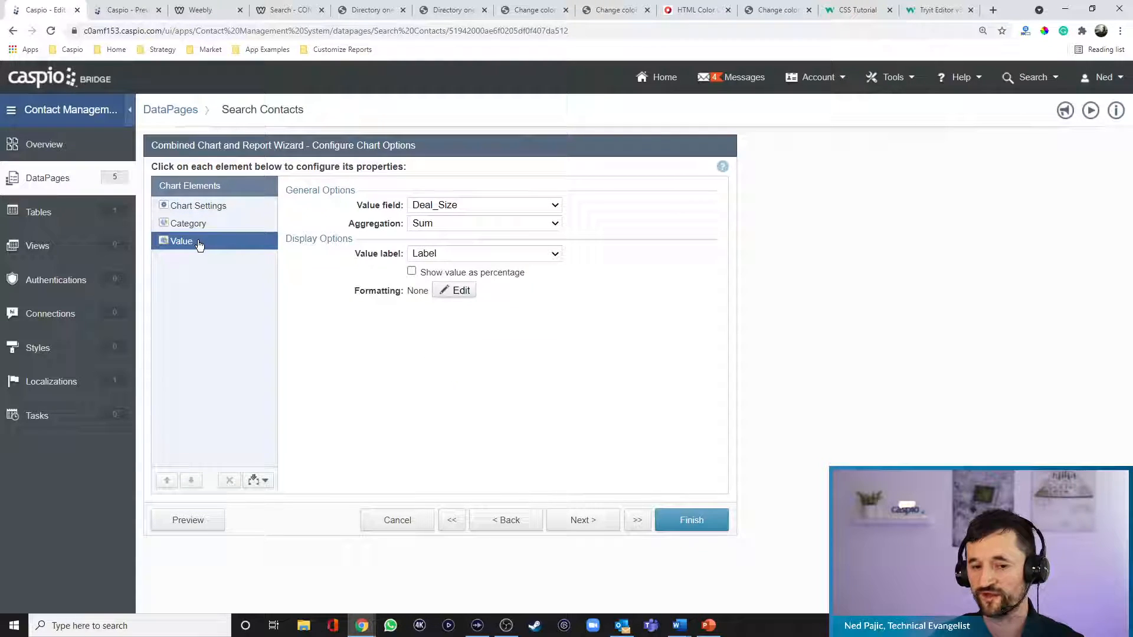
pyautogui.click(448, 207)
pyautogui.click(440, 220)
pyautogui.click(441, 224)
pyautogui.click(539, 224)
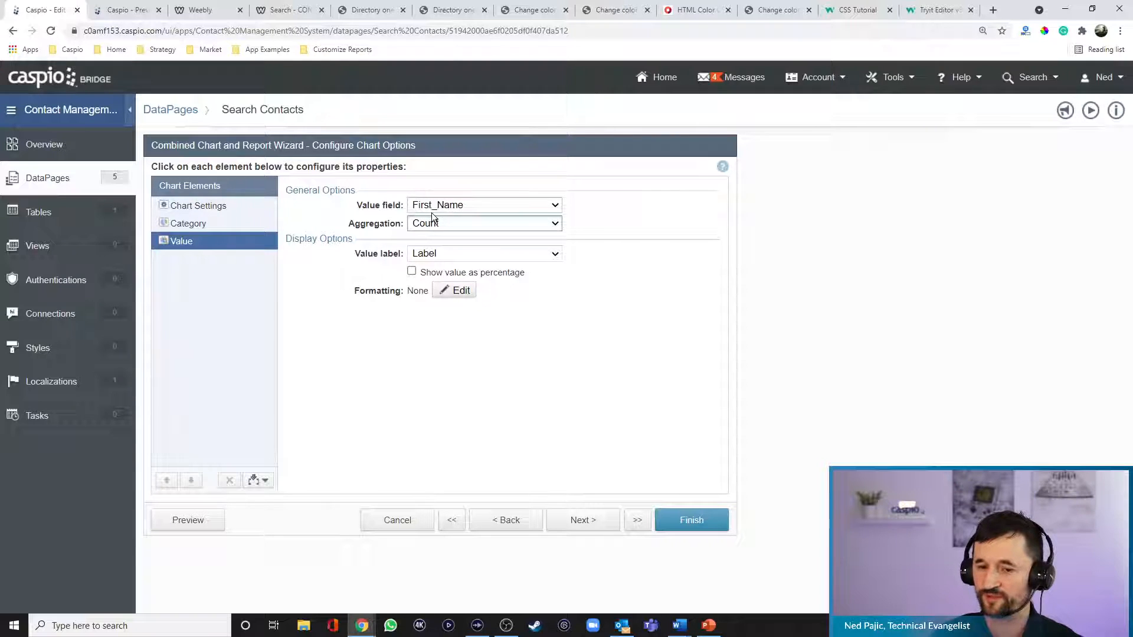
pyautogui.click(690, 520)
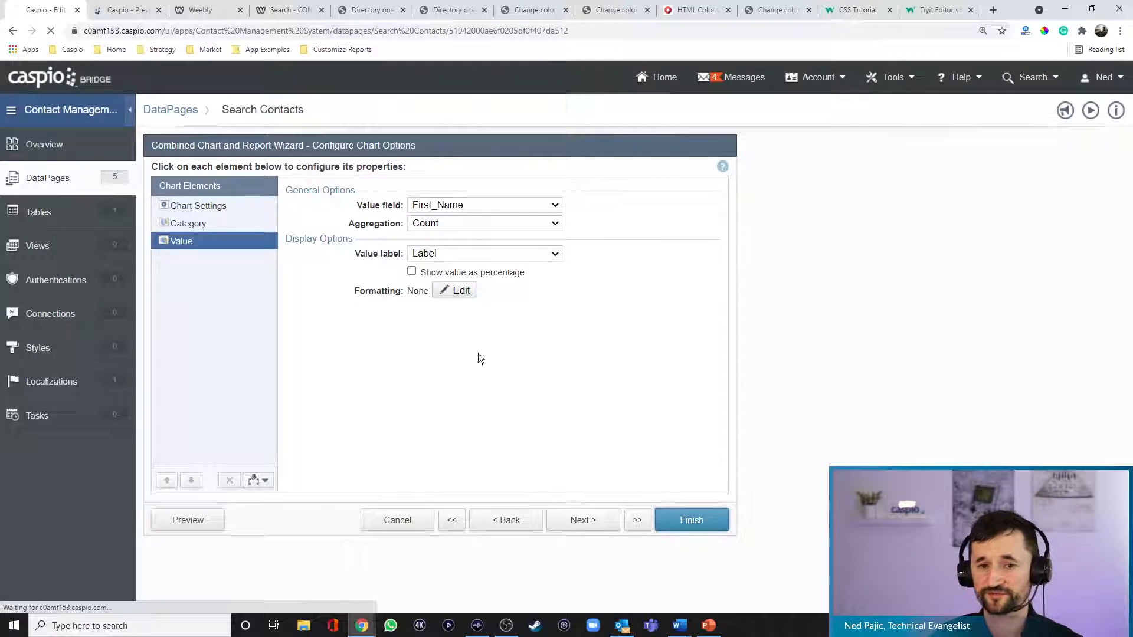
# Switch to the published Search page, run an unfiltered search and examine the Contacts by Status pie chart and the results table.
pyautogui.click(282, 9)
pyautogui.click(615, 296)
pyautogui.scroll(-2, 868, 174)
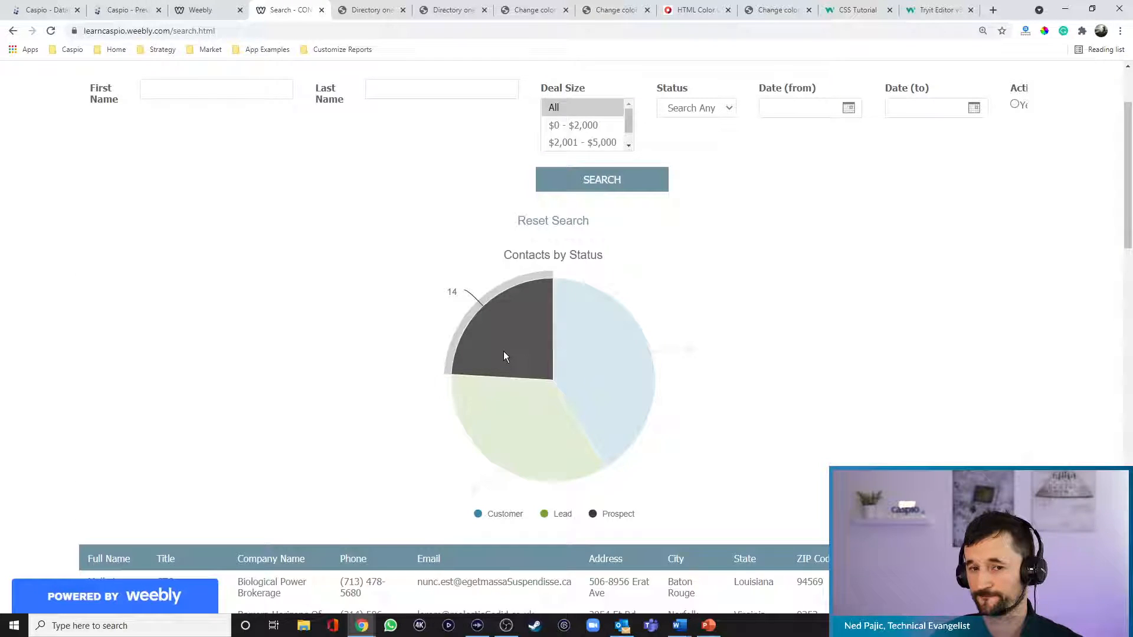
pyautogui.scroll(-1, 1103, 342)
pyautogui.scroll(-10, 1095, 328)
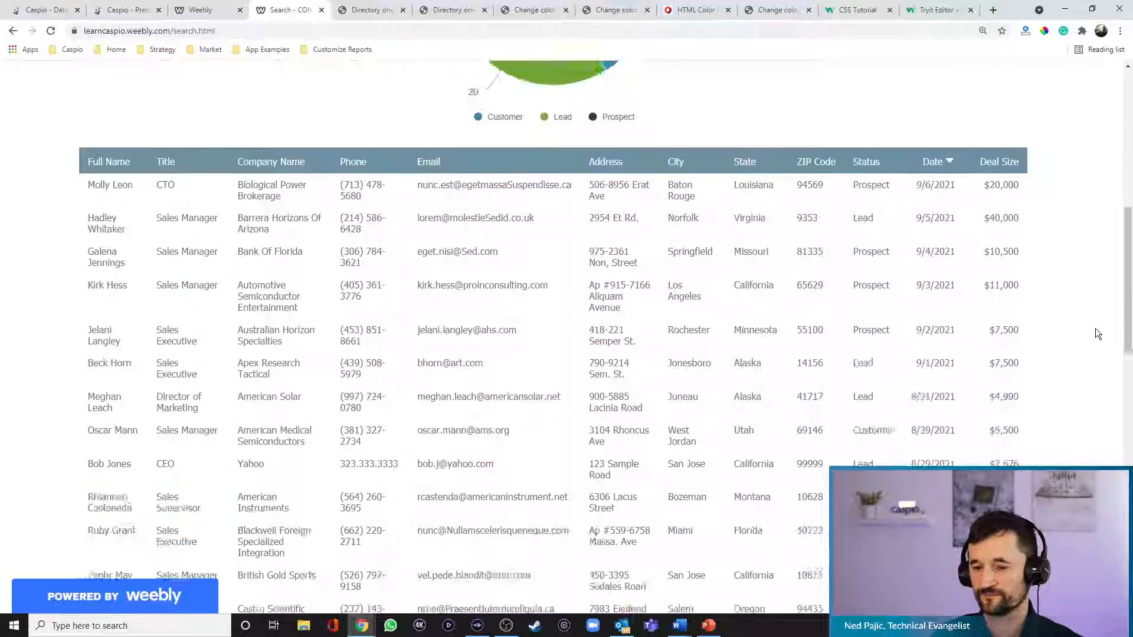
pyautogui.scroll(11, 1096, 328)
pyautogui.scroll(-1, 1096, 326)
pyautogui.scroll(3, 1094, 326)
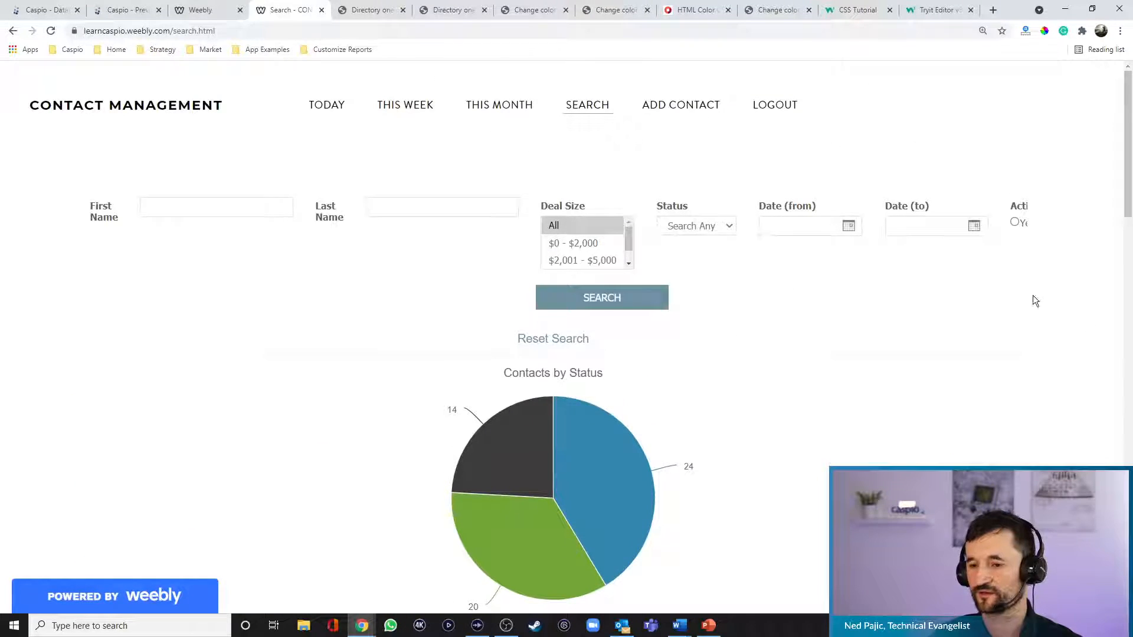
pyautogui.scroll(-8, 819, 425)
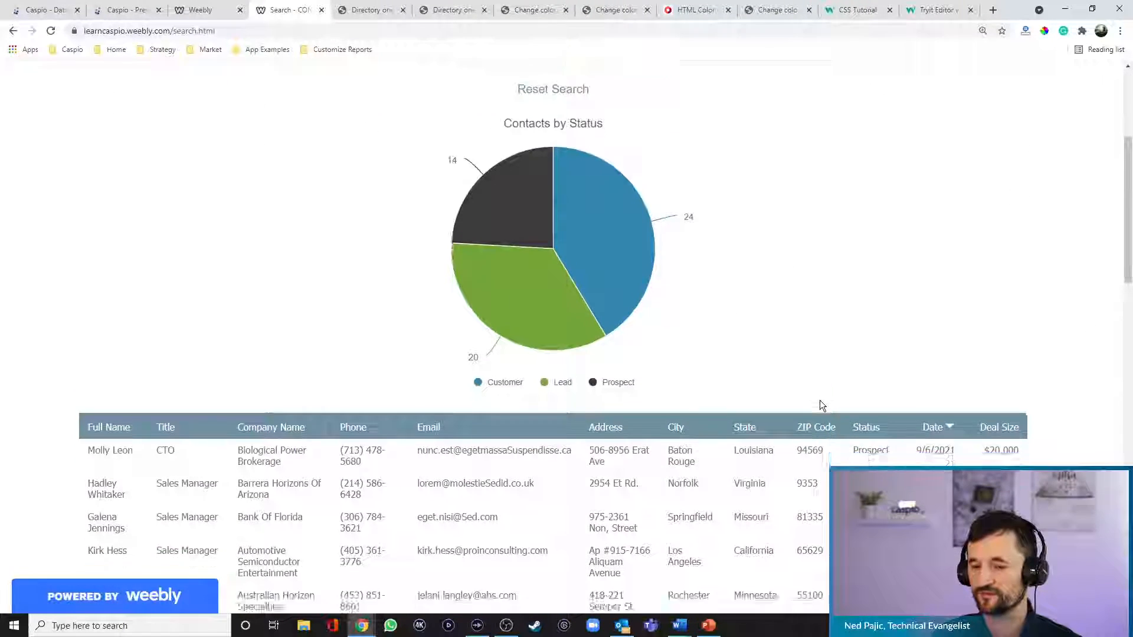
pyautogui.scroll(8, 669, 365)
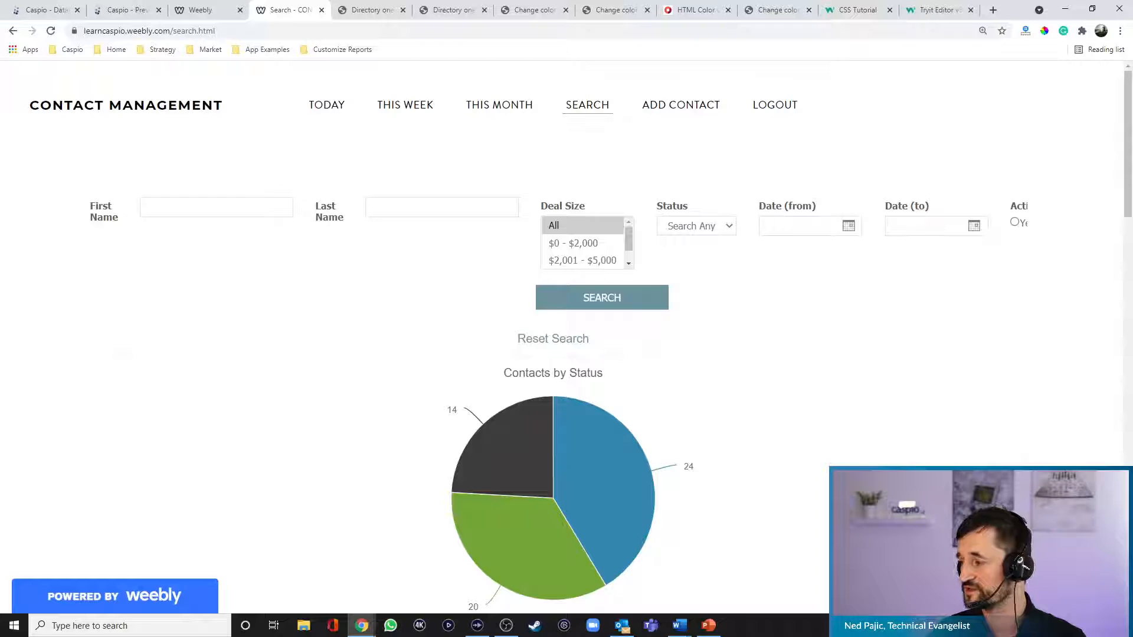
pyautogui.hotkey('alt', 'Tab')
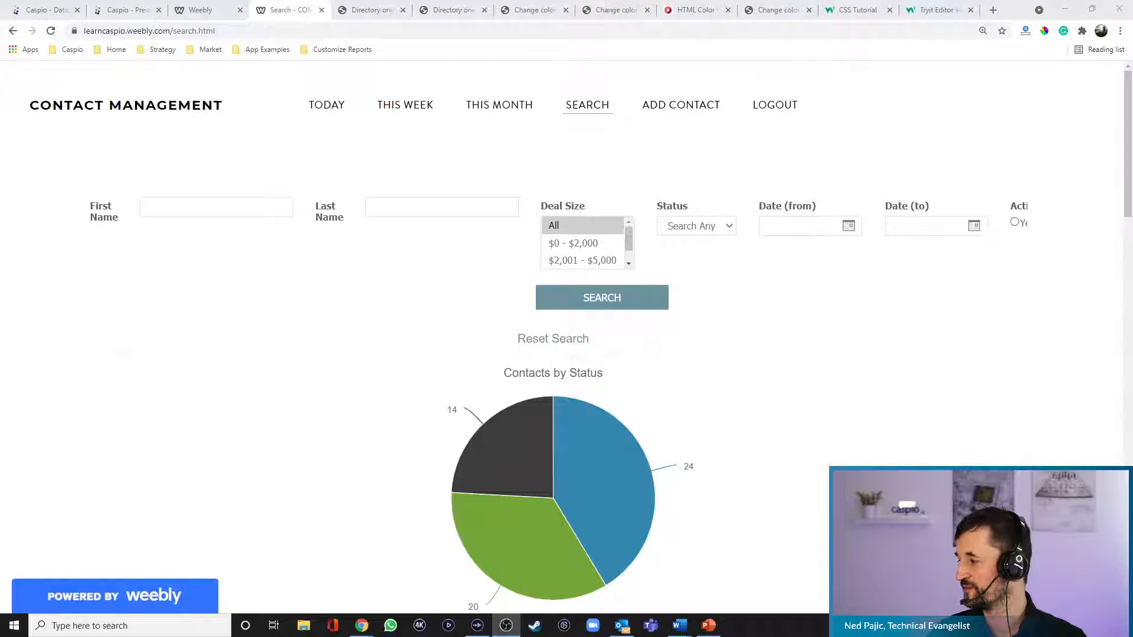